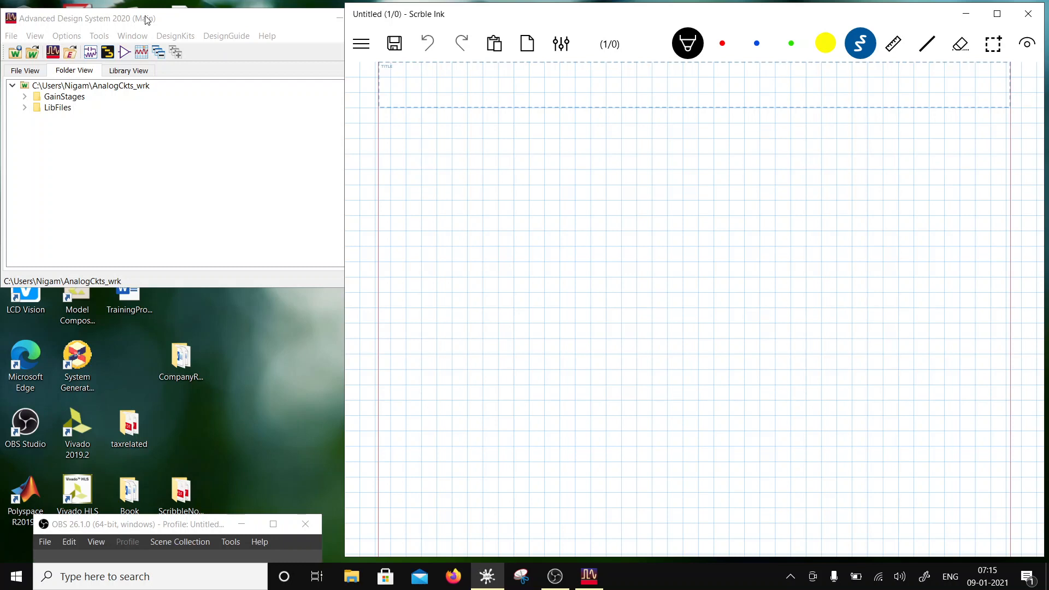
Step: Create a new folder named OPAmpCkts in the AnalogCkts_wrk workspace
{"action": "left_click", "coordinate": [24, 97]}
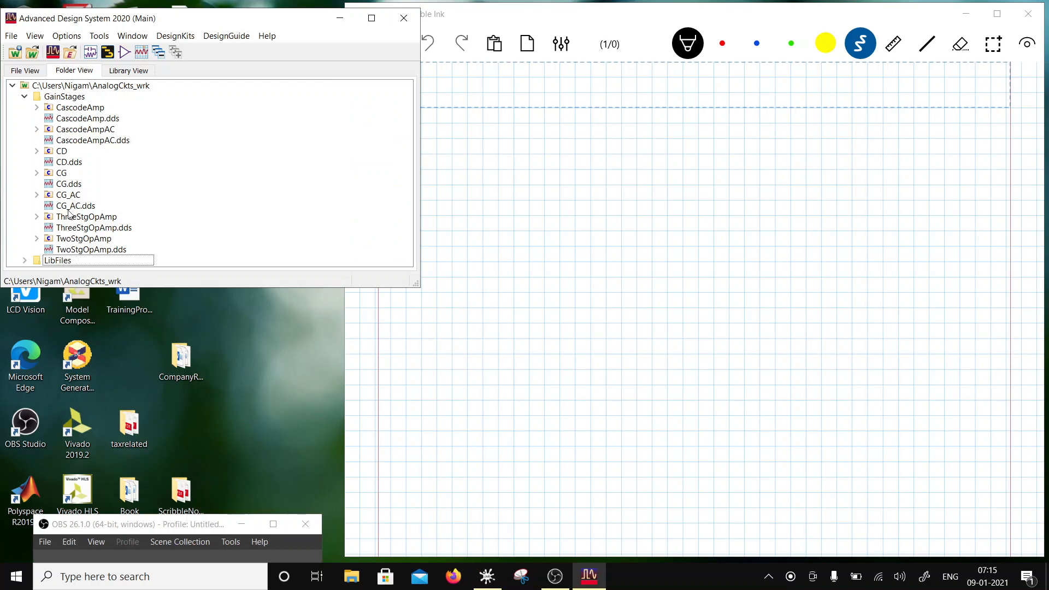
{"action": "left_click", "coordinate": [25, 97]}
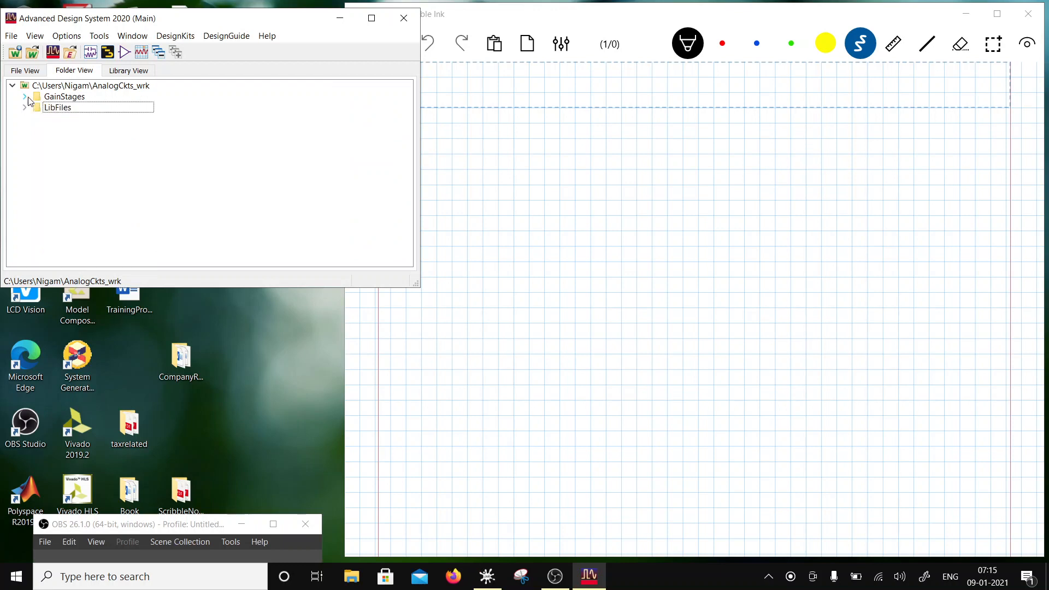
{"action": "right_click", "coordinate": [70, 85]}
{"action": "mouse_move", "coordinate": [116, 95]}
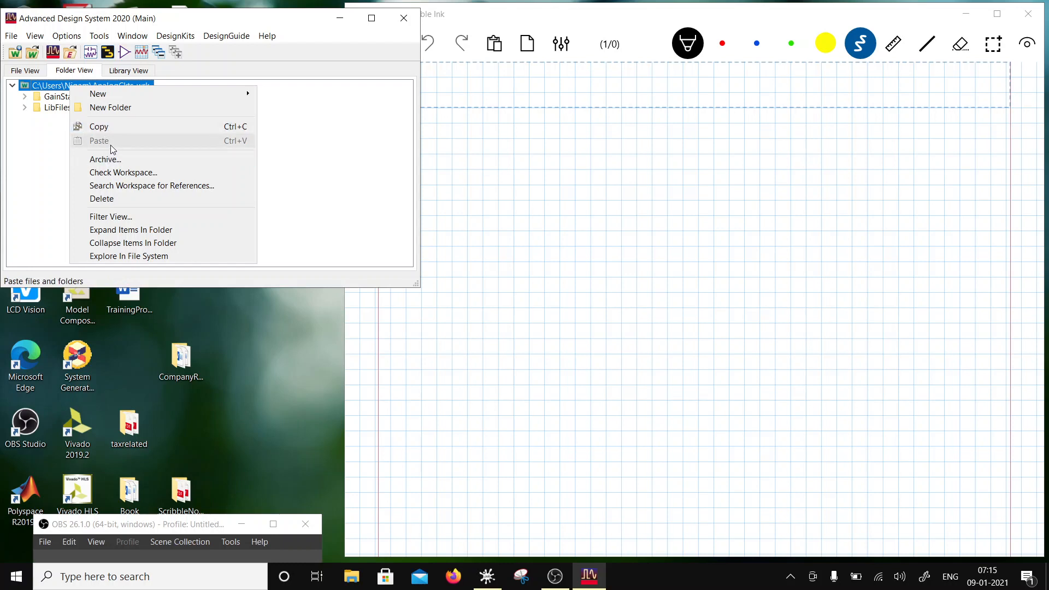
{"action": "left_click", "coordinate": [107, 108]}
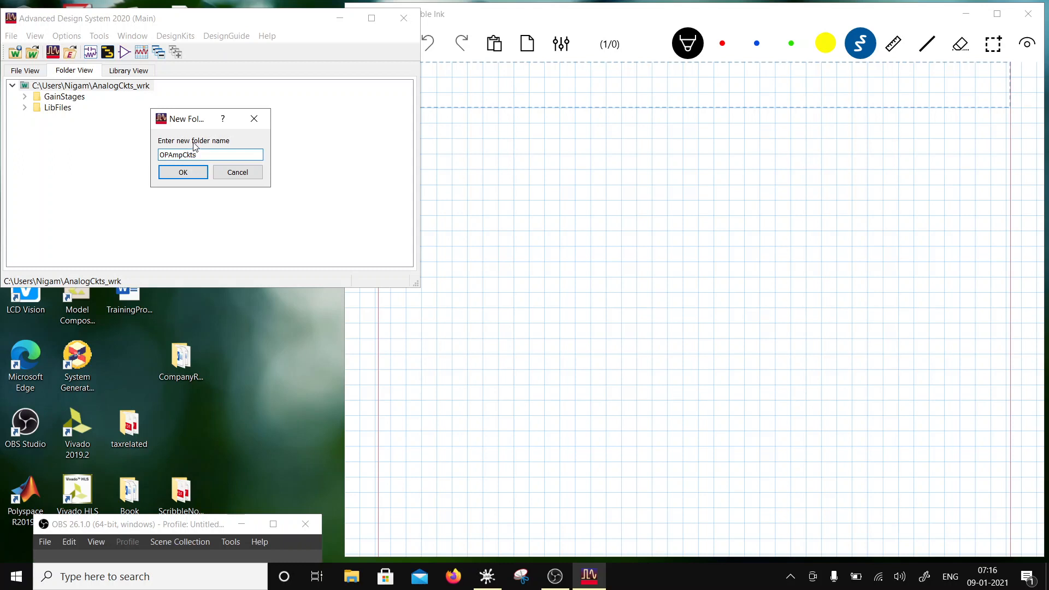
{"action": "left_click", "coordinate": [192, 173]}
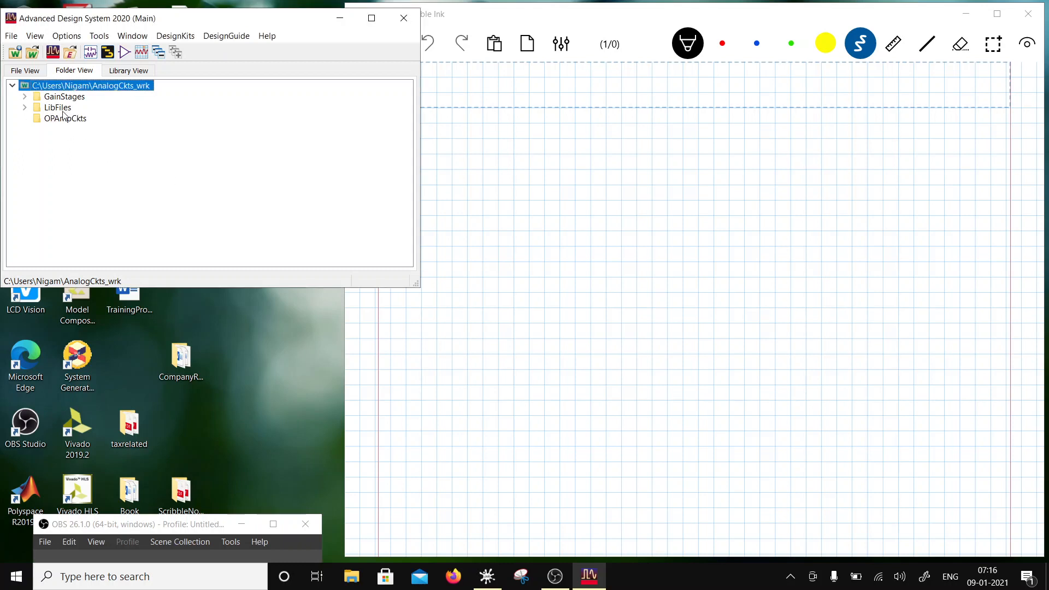
Step: Copy the TwoStgOpAmp cell from GainStages into the OPAmpCkts workspace folder under the new name TwoStgOpAmpC
{"action": "left_click", "coordinate": [24, 96]}
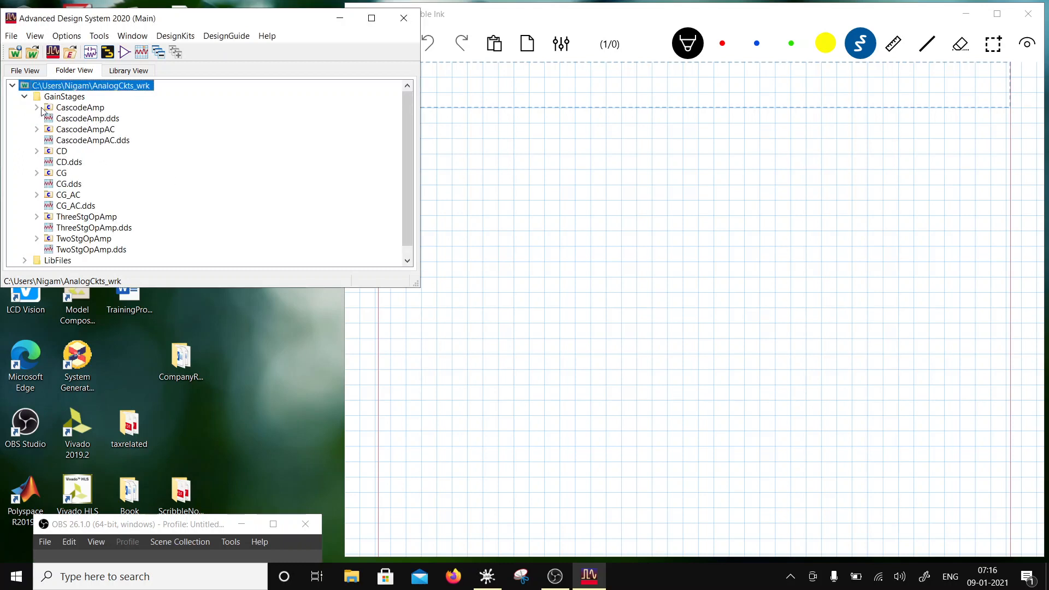
{"action": "left_click", "coordinate": [77, 240]}
{"action": "right_click", "coordinate": [76, 241]}
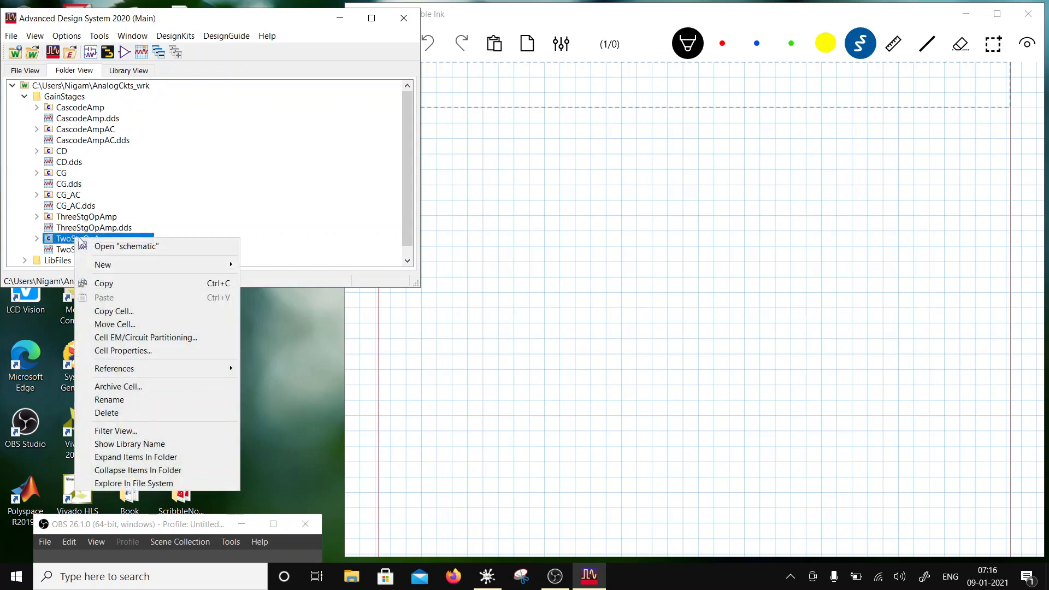
{"action": "left_click", "coordinate": [109, 307]}
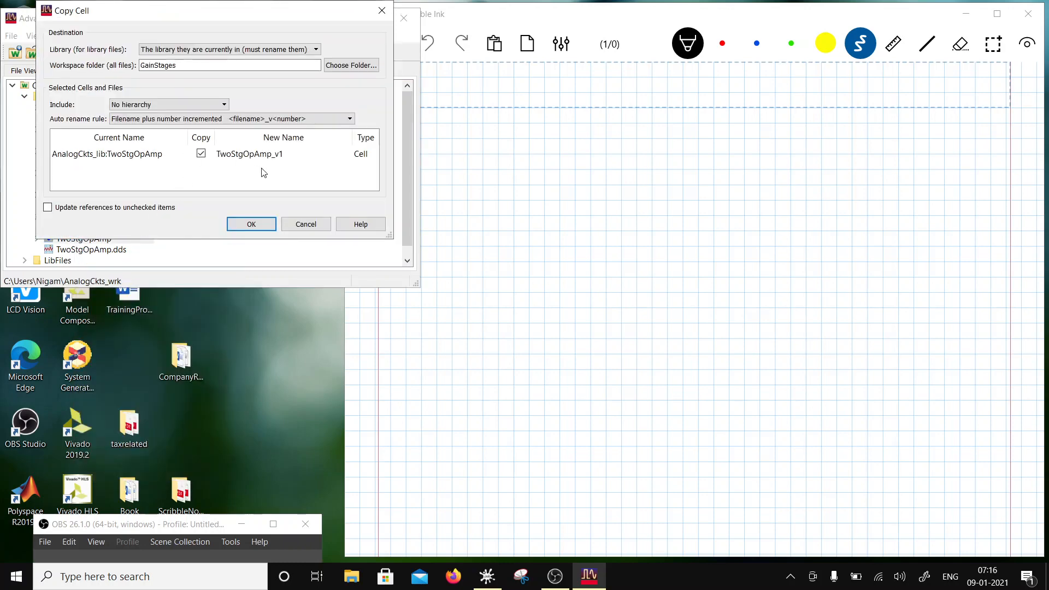
{"action": "double_click", "coordinate": [285, 159]}
{"action": "left_click", "coordinate": [284, 157]}
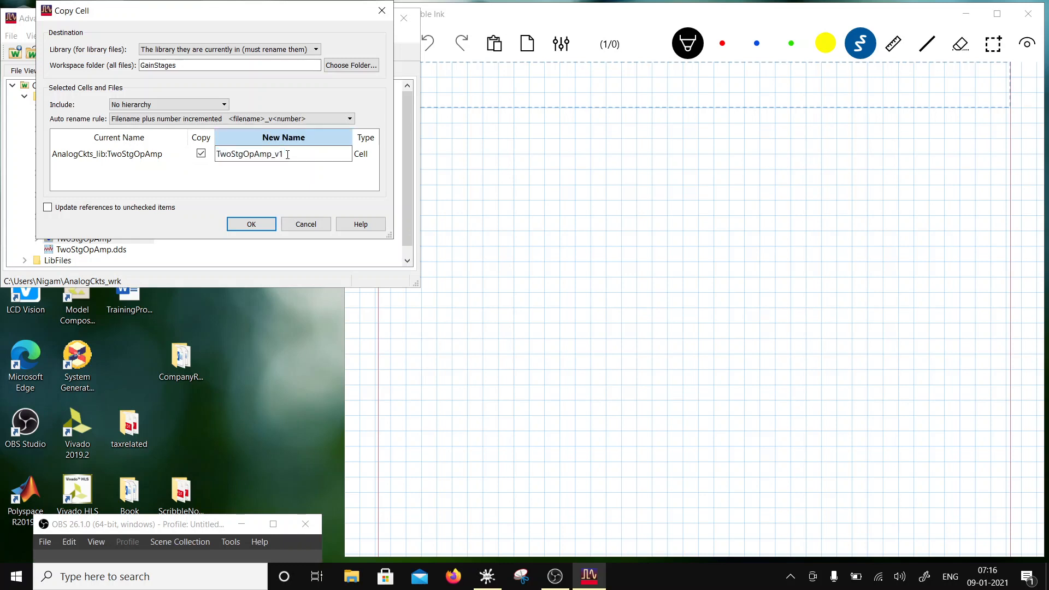
{"action": "mouse_move", "coordinate": [285, 157]}
{"action": "left_mouse_down"}
{"action": "mouse_move", "coordinate": [256, 158]}
{"action": "mouse_move", "coordinate": [273, 162]}
{"action": "left_mouse_up"}
{"action": "type", "text": "C"}
{"action": "left_click", "coordinate": [351, 65]}
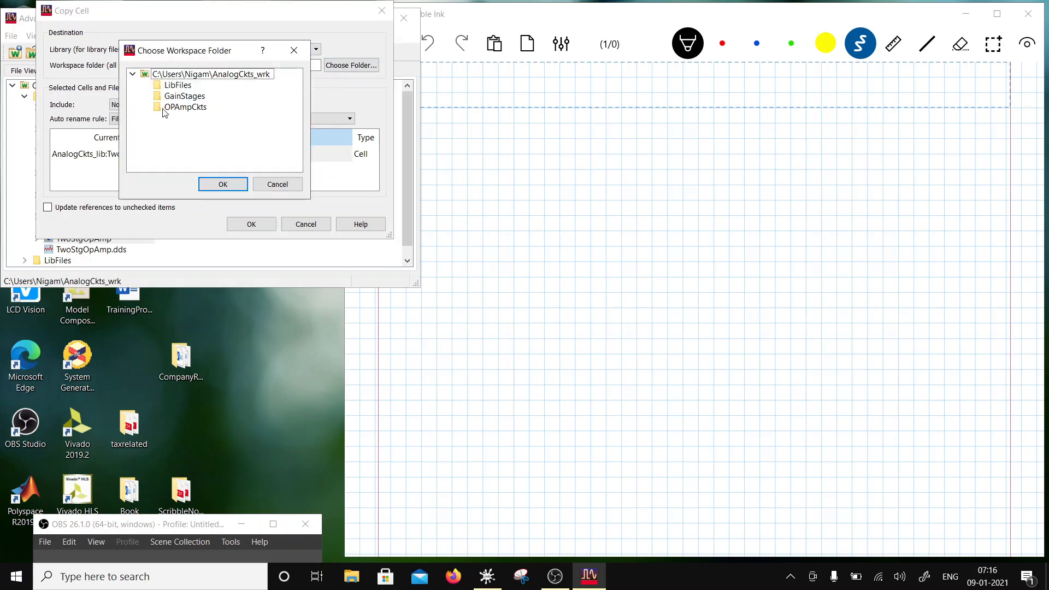
{"action": "left_click", "coordinate": [184, 107]}
{"action": "left_click", "coordinate": [232, 184]}
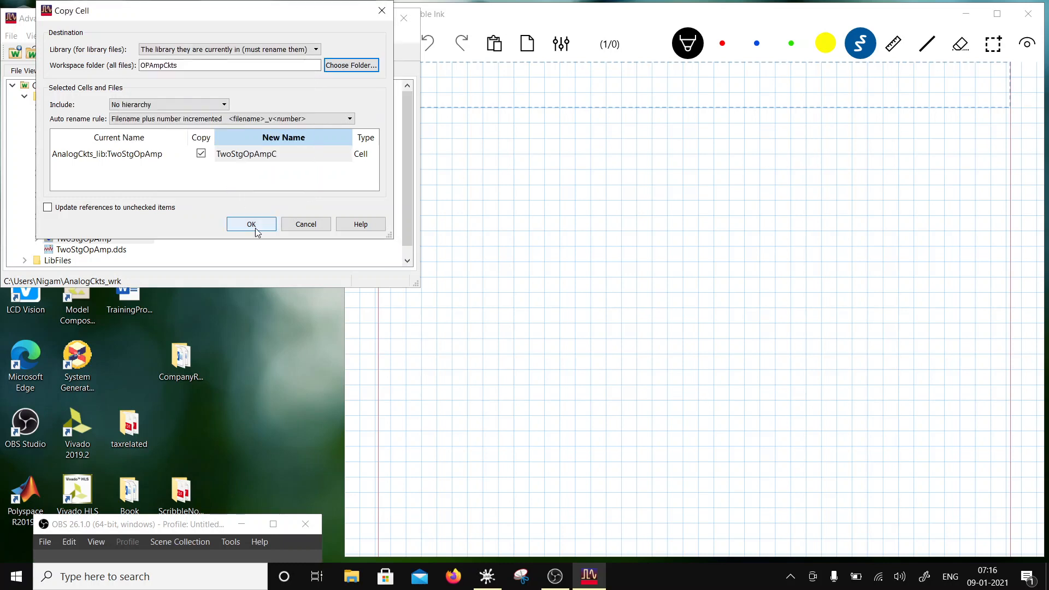
{"action": "left_click", "coordinate": [254, 228]}
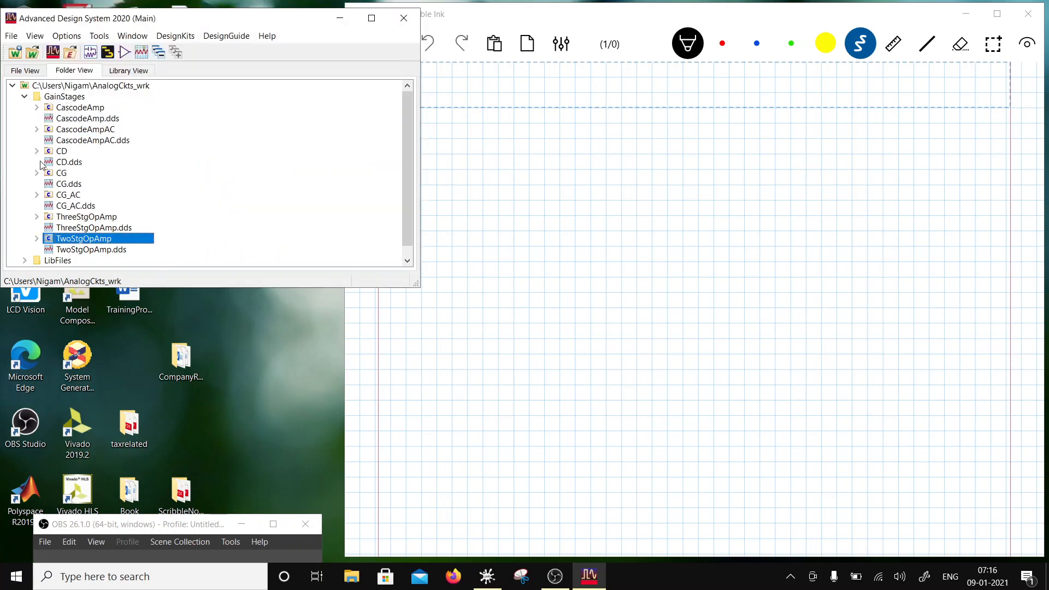
Step: Open the schematic of the TwoStgOpAmpC cell in the OPAmpCkts folder
{"action": "left_click", "coordinate": [24, 96]}
{"action": "left_click", "coordinate": [25, 119]}
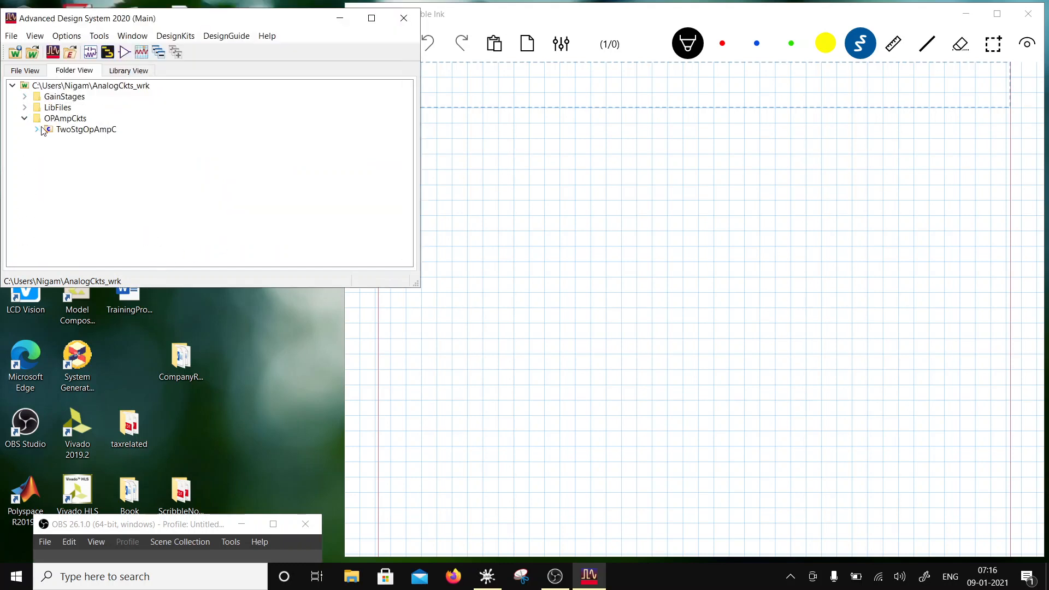
{"action": "left_click", "coordinate": [36, 130]}
{"action": "double_click", "coordinate": [83, 141]}
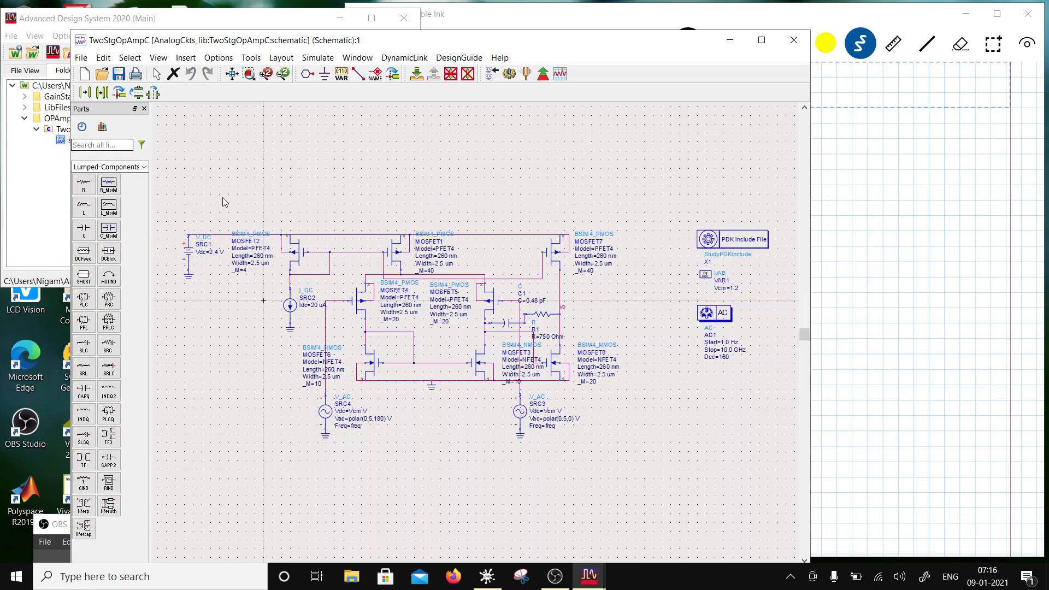
Step: Delete the DC supply source SRC1 with its ground and place a pin named Vdd_2_4 on the open supply wire
{"action": "left_click_drag", "start_coordinate": [166, 222], "coordinate": [232, 321]}
{"action": "key", "text": "Delete"}
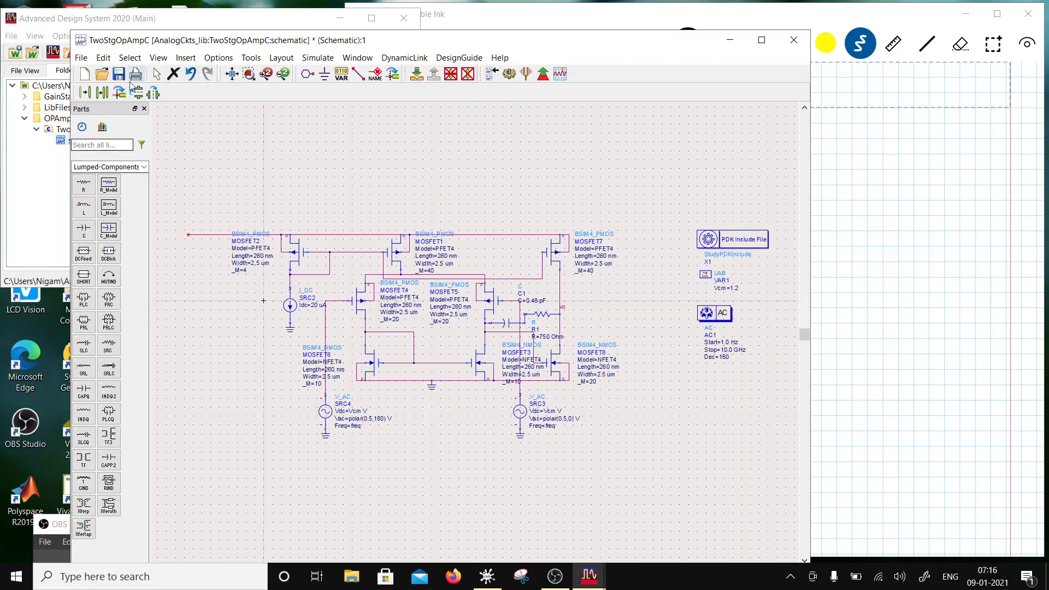
{"action": "left_click", "coordinate": [307, 74]}
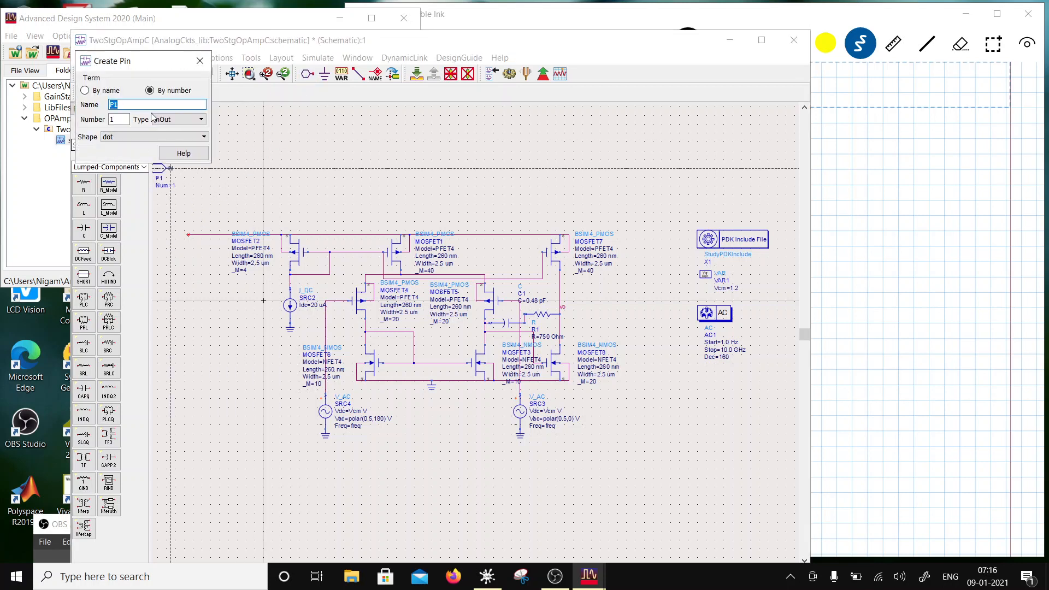
{"action": "type", "text": "Vdd_2_4"}
{"action": "left_click", "coordinate": [188, 234]}
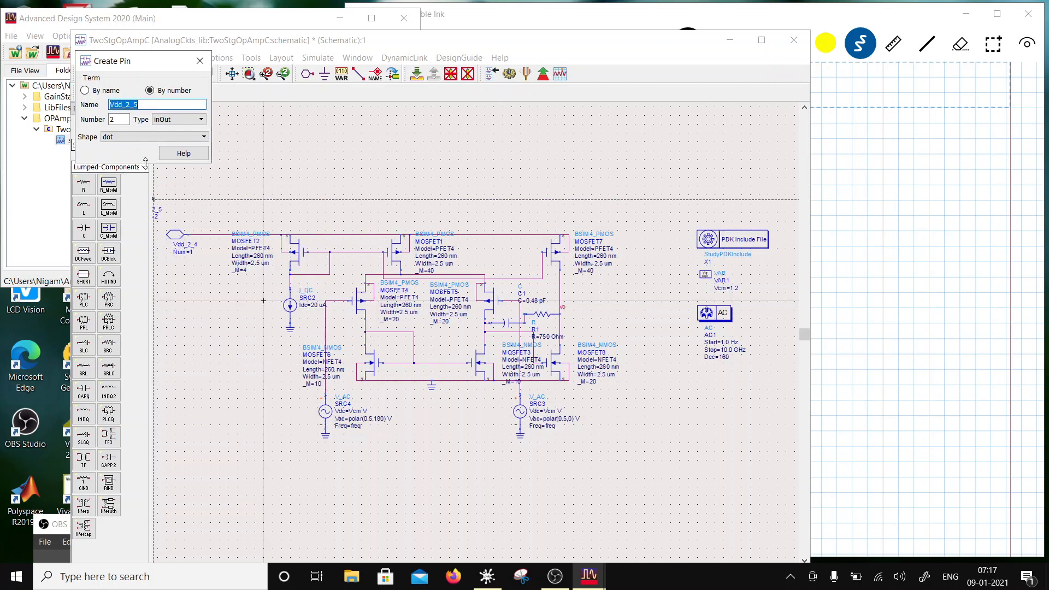
Step: Place a pin named Iref20uA below the Vdd_2_4 pin and wire it to the drain node of MOSFET2
{"action": "key", "text": "BackSpace"}
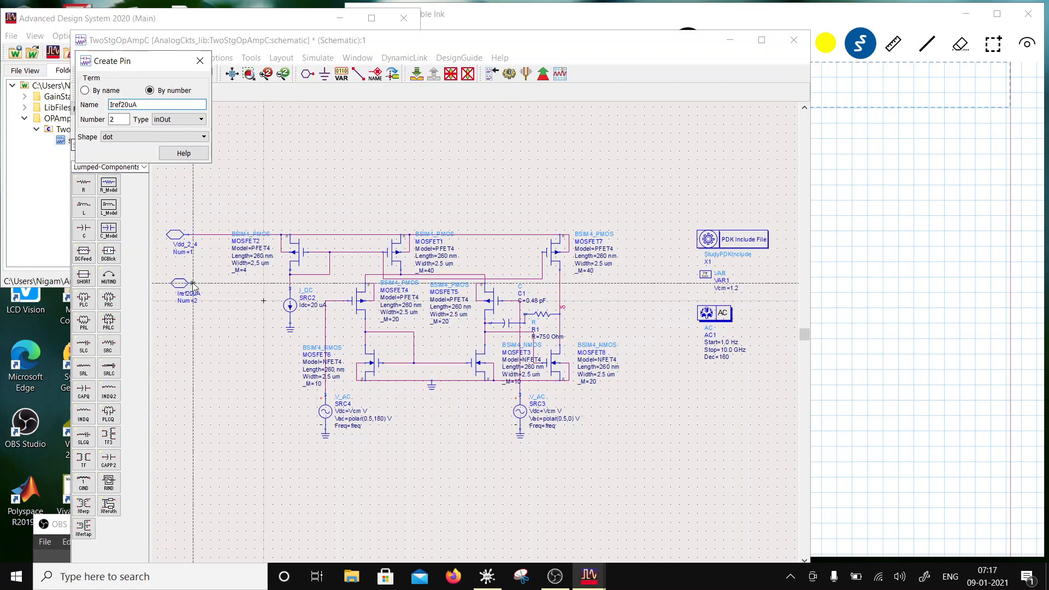
{"action": "left_click", "coordinate": [189, 280]}
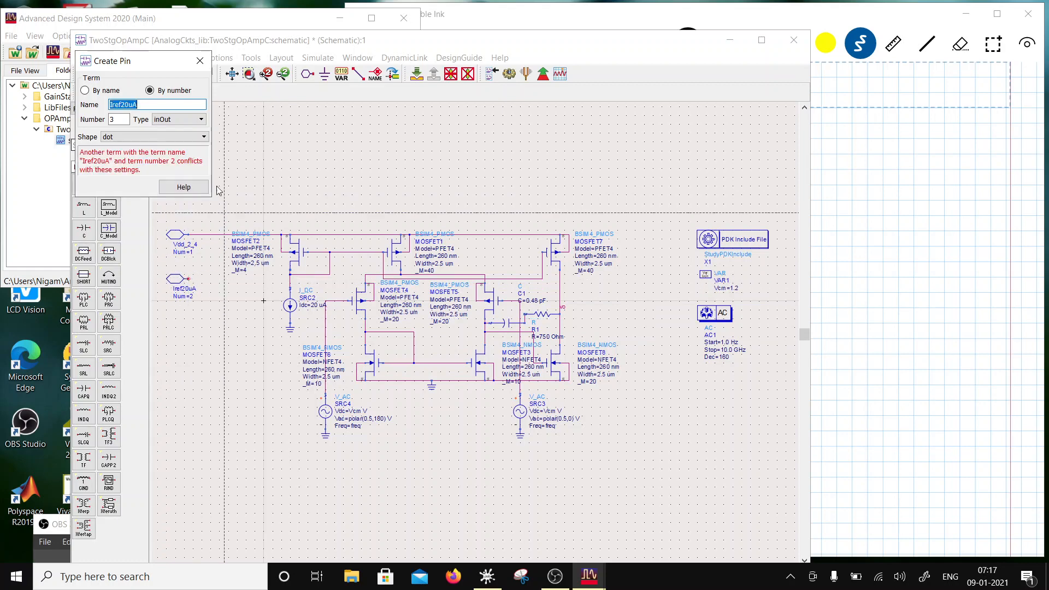
{"action": "left_click", "coordinate": [200, 61]}
{"action": "left_click", "coordinate": [356, 76]}
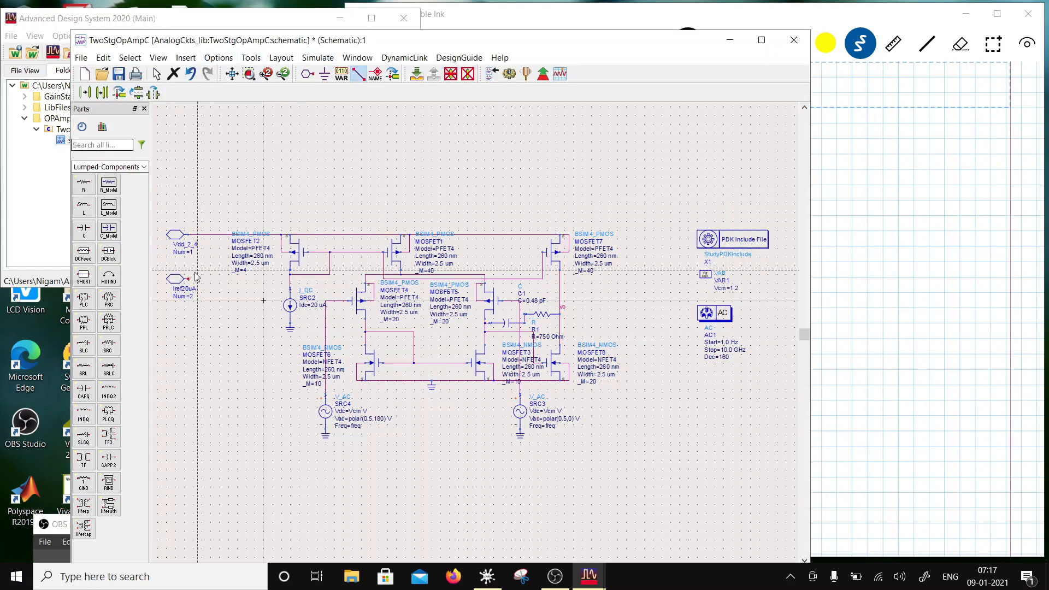
{"action": "key", "text": "Escape"}
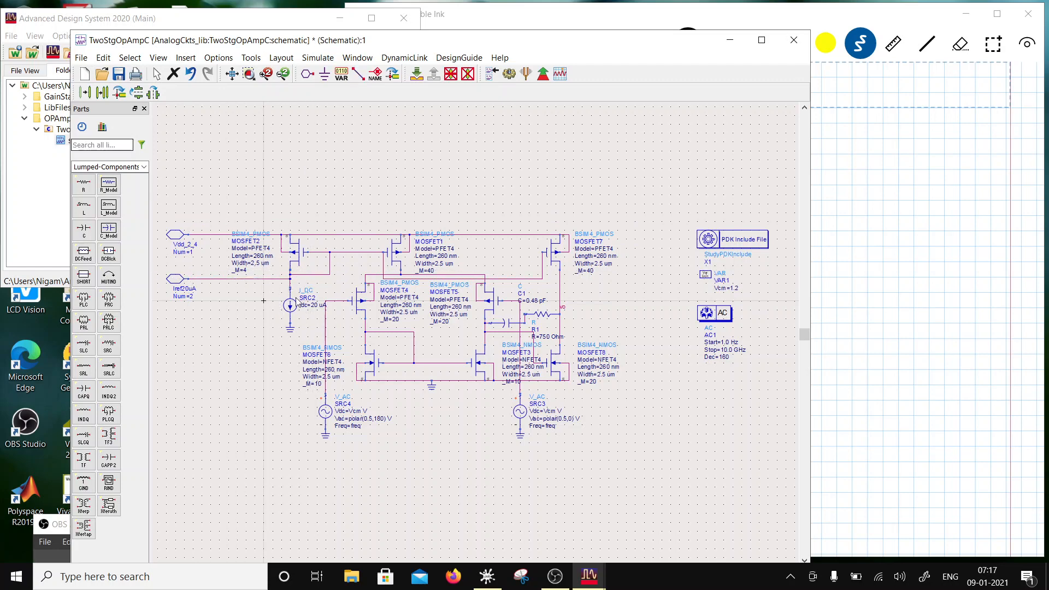
Step: Delete the current source SRC2, its ground and leftover wire, and the ground on the NMOS source rail
{"action": "left_click", "coordinate": [290, 310]}
{"action": "key", "text": "Delete"}
{"action": "left_click", "coordinate": [291, 327]}
{"action": "left_click", "coordinate": [290, 283]}
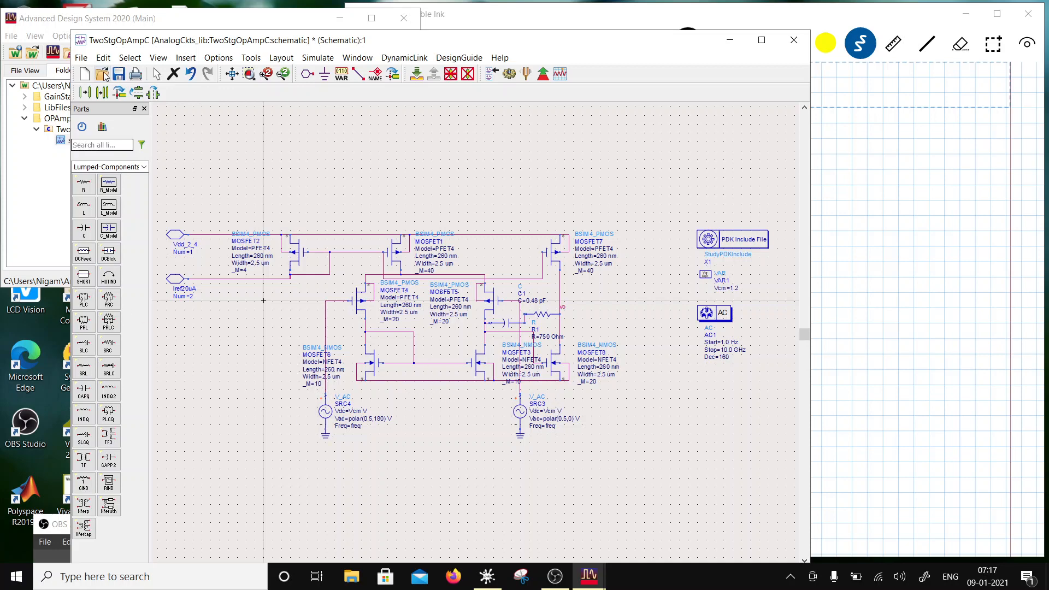
Step: Place a pin named Gnd level with the NMOS source rail and wire it to that rail
{"action": "left_click", "coordinate": [308, 73]}
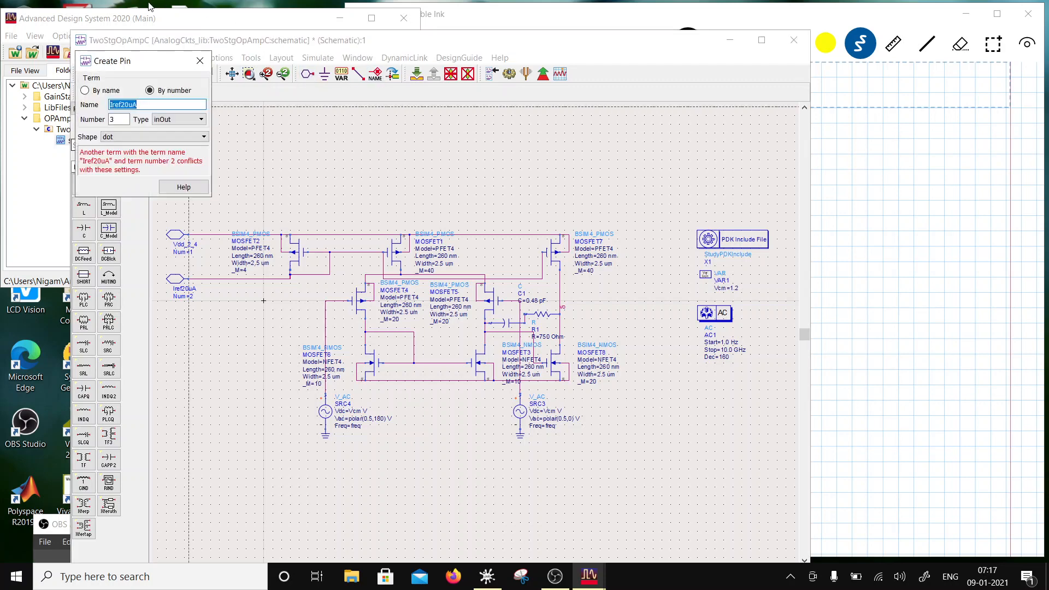
{"action": "type", "text": "Gnd"}
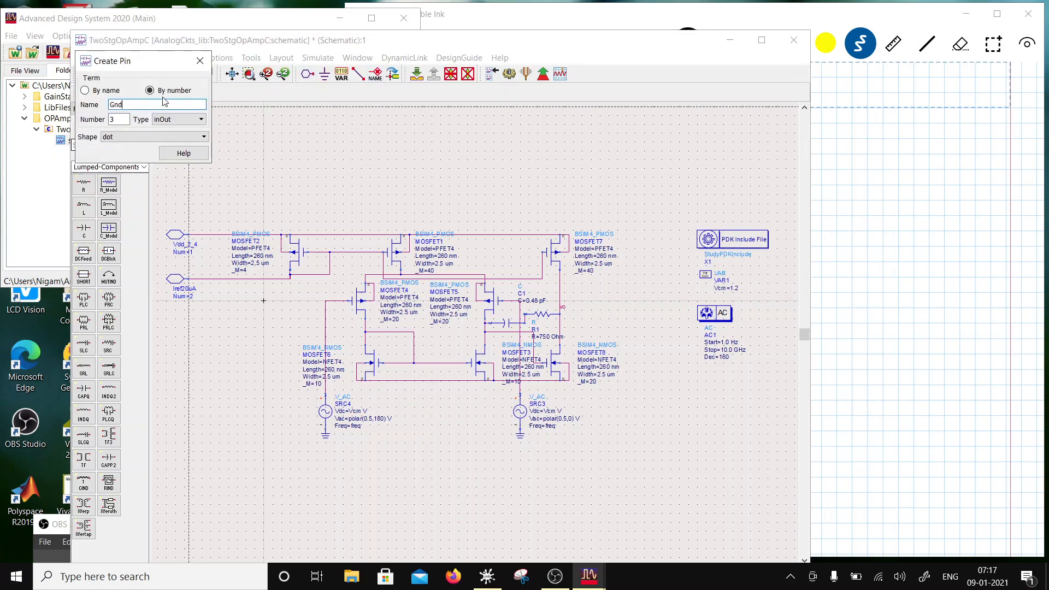
{"action": "left_click", "coordinate": [189, 380]}
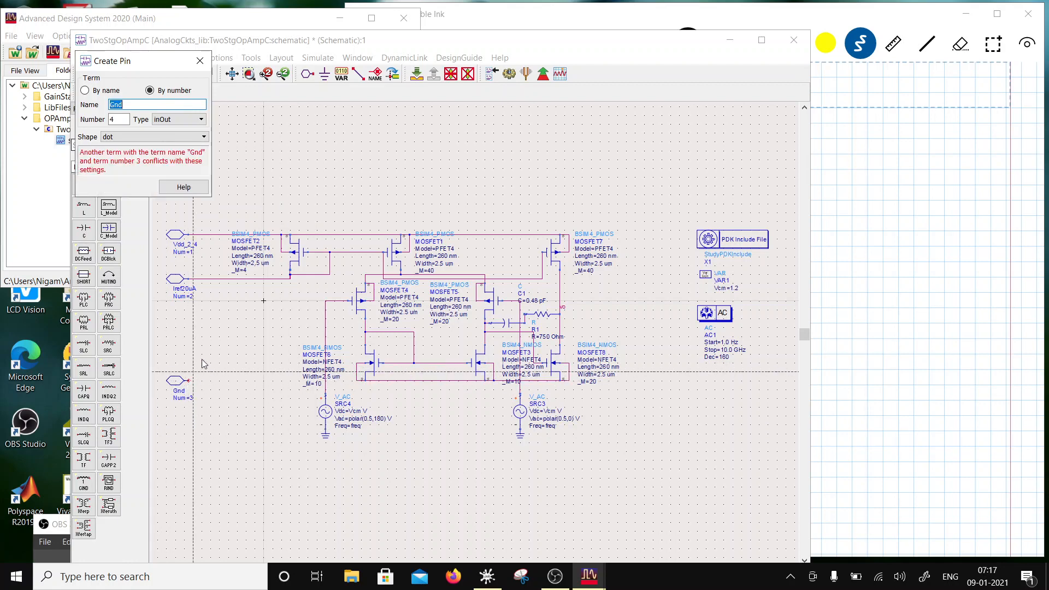
{"action": "left_click", "coordinate": [356, 76]}
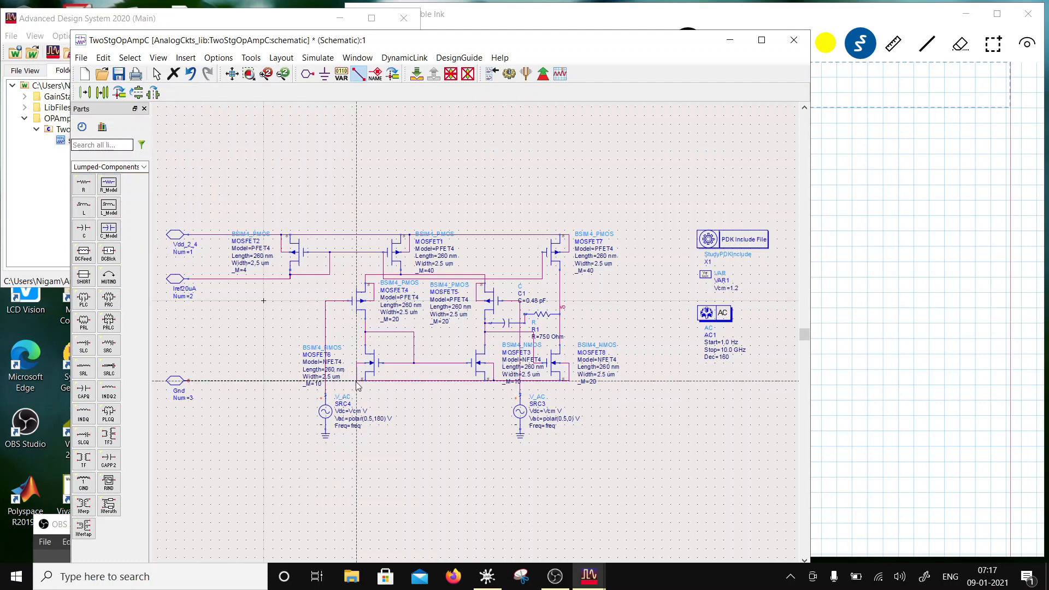
{"action": "key", "text": "Escape"}
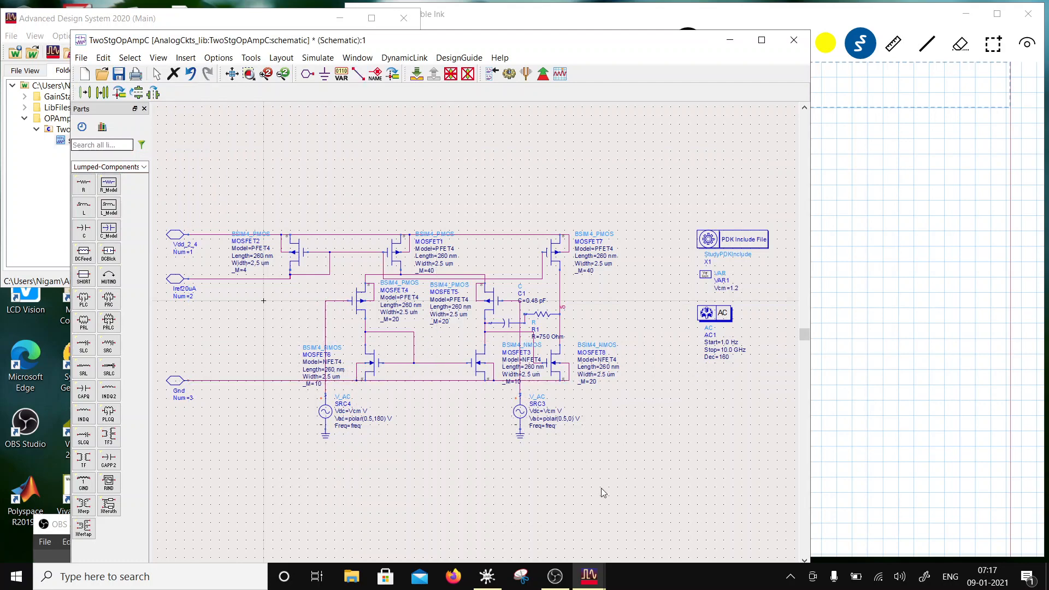
Step: Delete the AC source SRC3 with its ground and place a rotated pin named Ninv on the open input wire
{"action": "left_click", "coordinate": [519, 410]}
{"action": "key", "text": "Delete"}
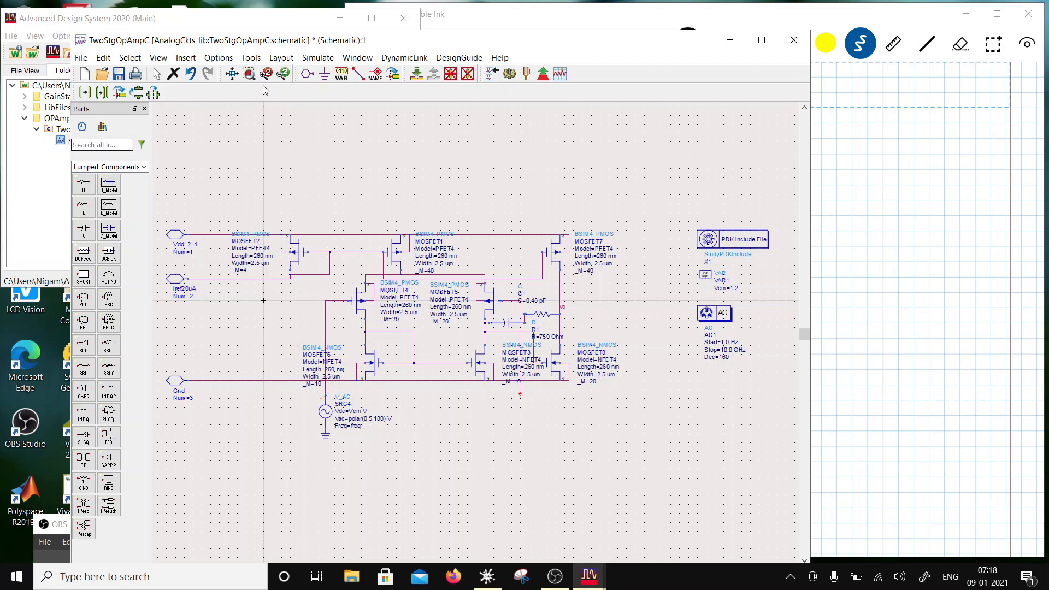
{"action": "left_click", "coordinate": [307, 73]}
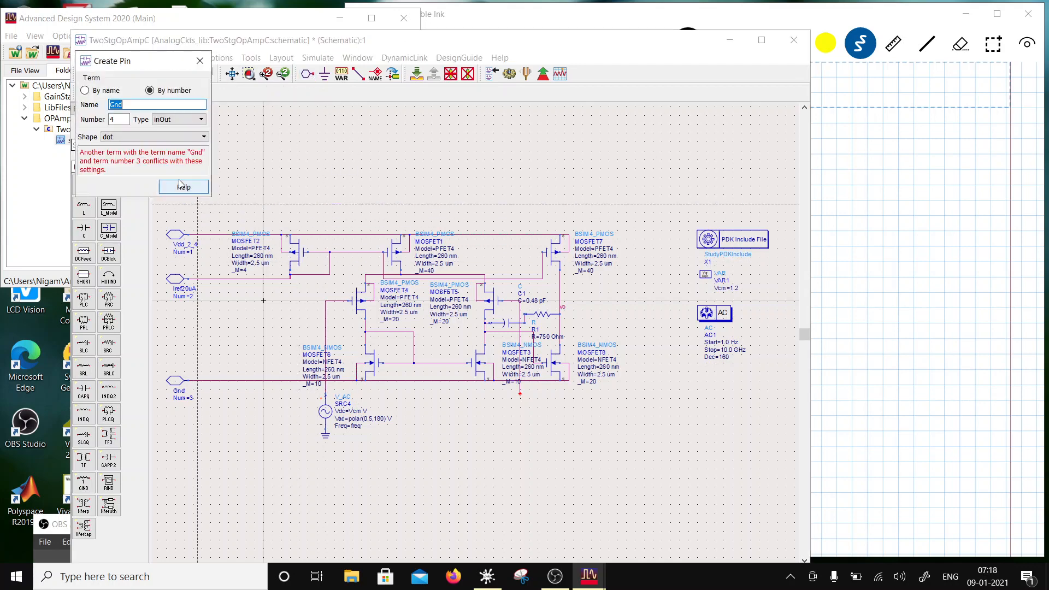
{"action": "type", "text": "Ninv"}
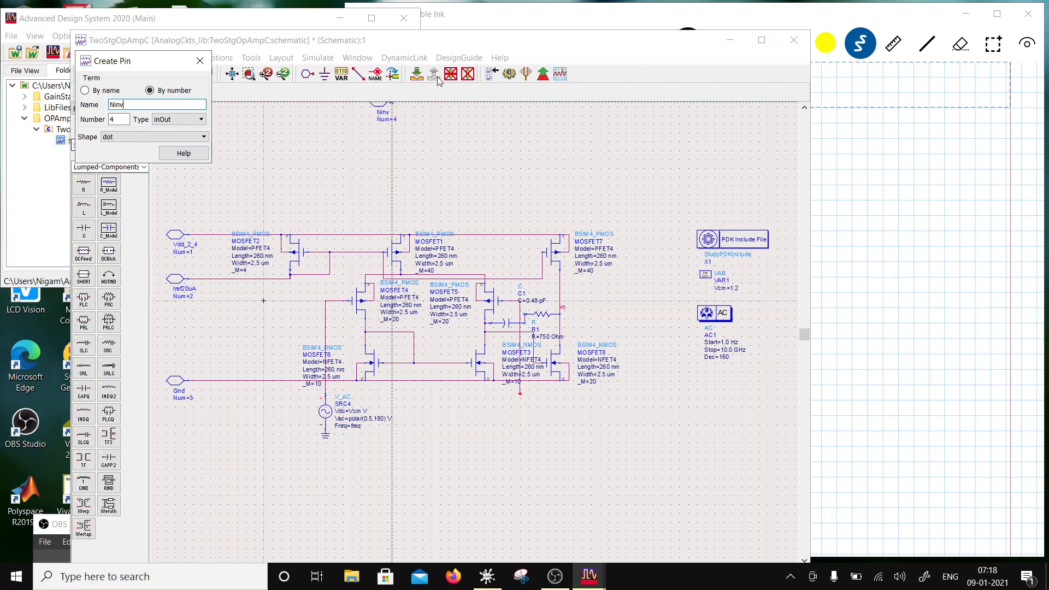
{"action": "left_click", "coordinate": [393, 74]}
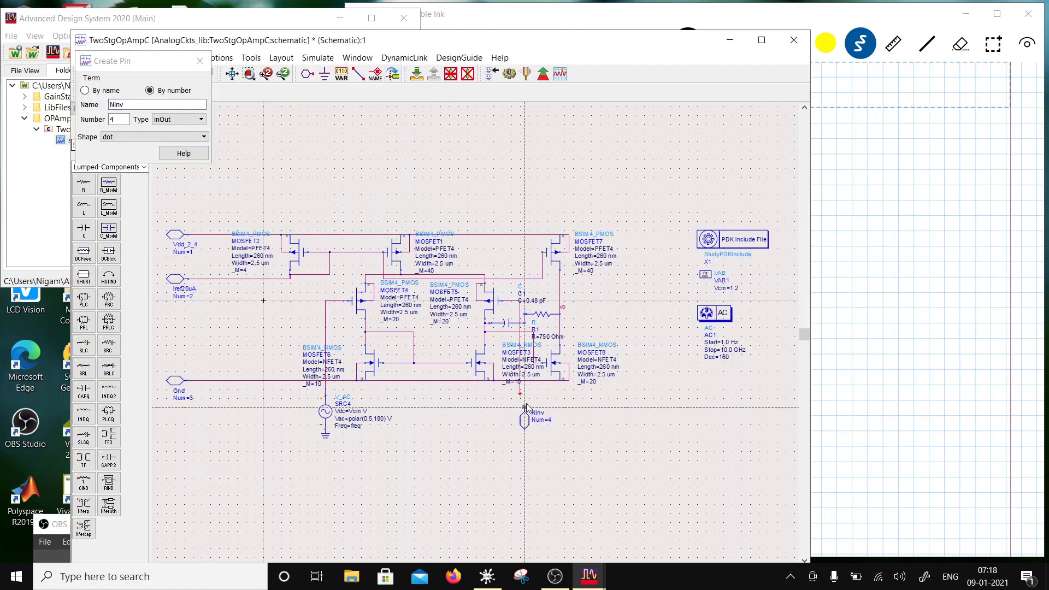
{"action": "left_click", "coordinate": [526, 408]}
{"action": "key", "text": "Escape"}
Step: Delete the AC source SRC4 and the ground symbol beneath it
{"action": "left_click", "coordinate": [328, 408]}
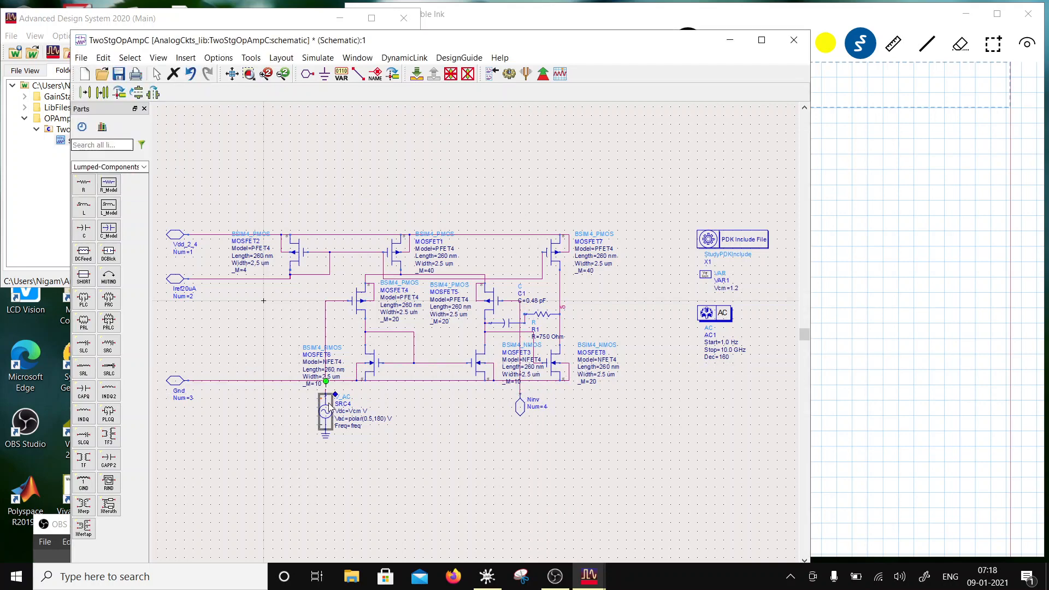
{"action": "key", "text": "Delete"}
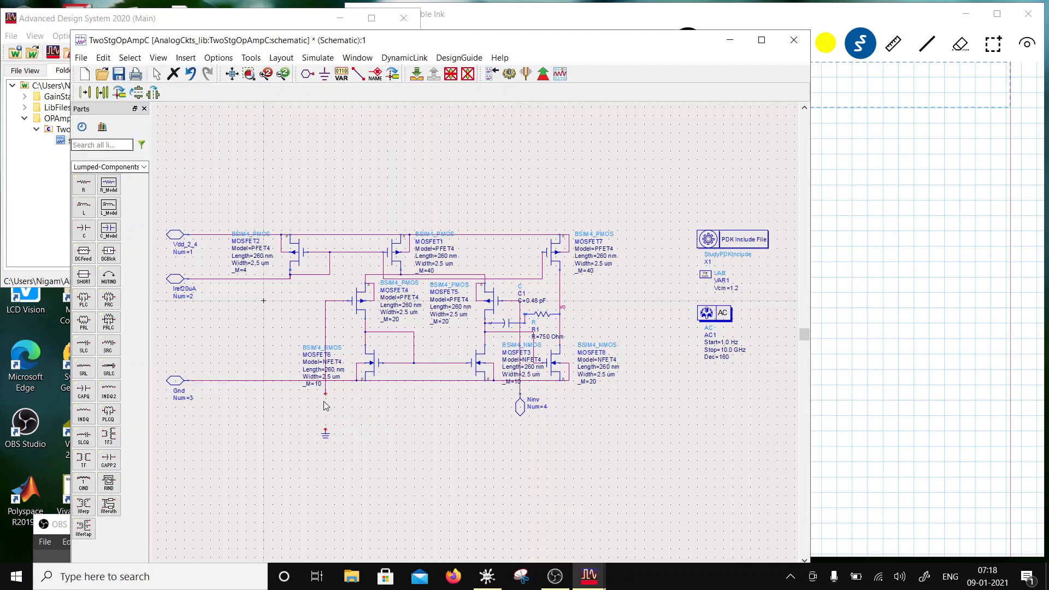
{"action": "left_click", "coordinate": [327, 435]}
{"action": "key", "text": "Delete"}
Step: Place a rotated pin named Inv on the open input wire of MOSFET4
{"action": "left_click", "coordinate": [307, 75]}
{"action": "type", "text": "In"}
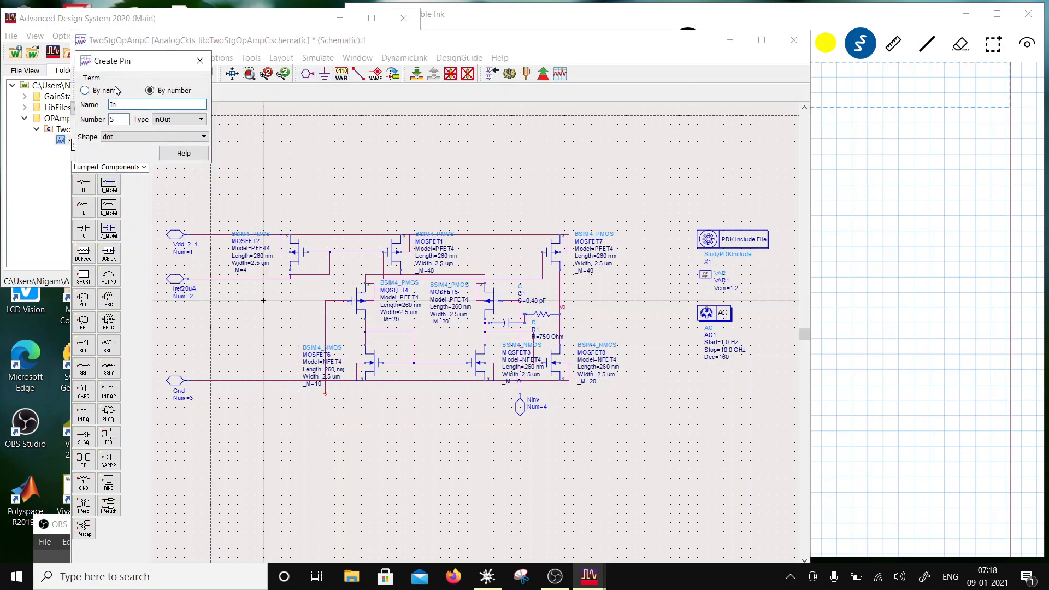
{"action": "type", "text": "v"}
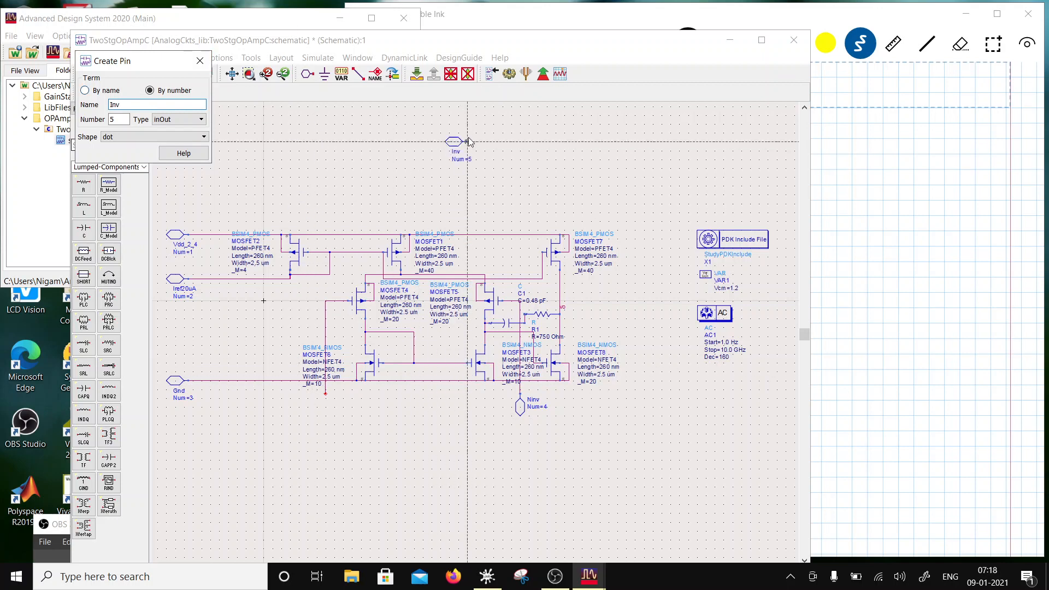
{"action": "left_click", "coordinate": [393, 74]}
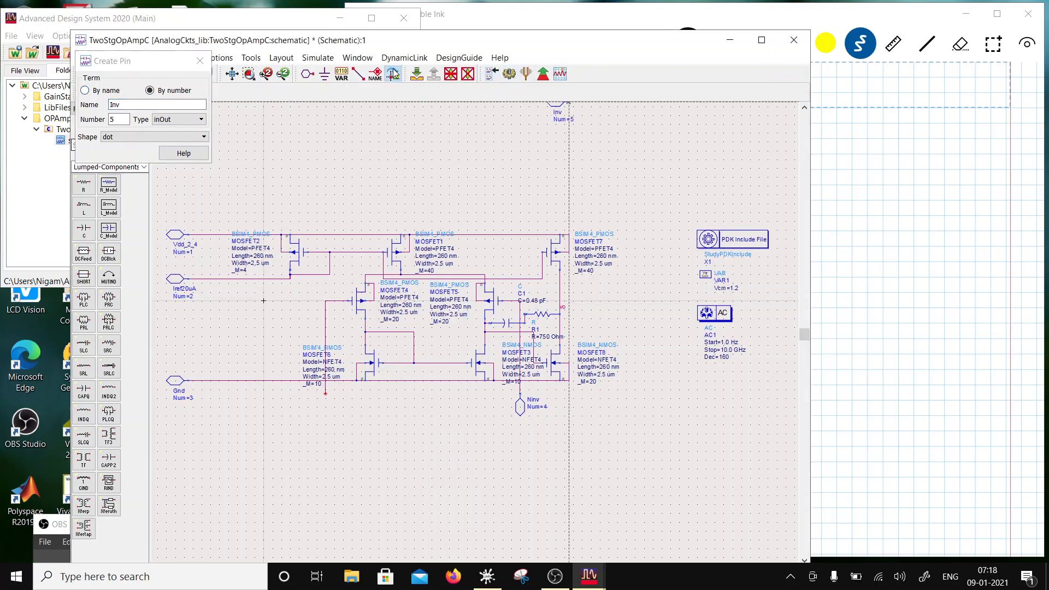
{"action": "left_click", "coordinate": [326, 395]}
{"action": "key", "text": "Escape"}
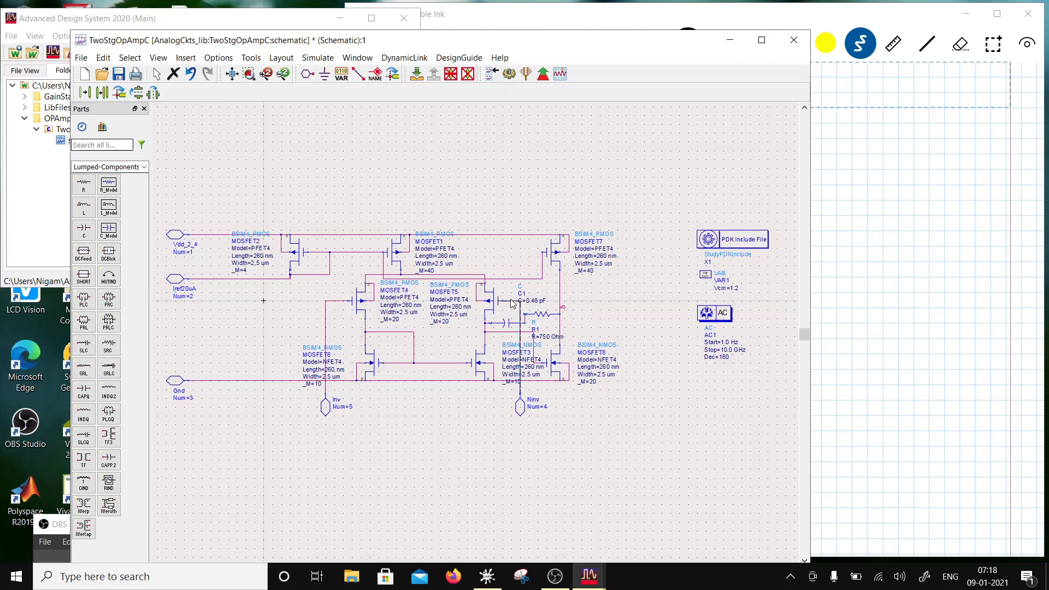
Step: Place a pin named Vo facing away from the circuit and attach it to the output wire between MOSFET7 and MOSFET8
{"action": "left_click", "coordinate": [493, 334]}
{"action": "left_click", "coordinate": [544, 314]}
{"action": "left_click", "coordinate": [307, 73]}
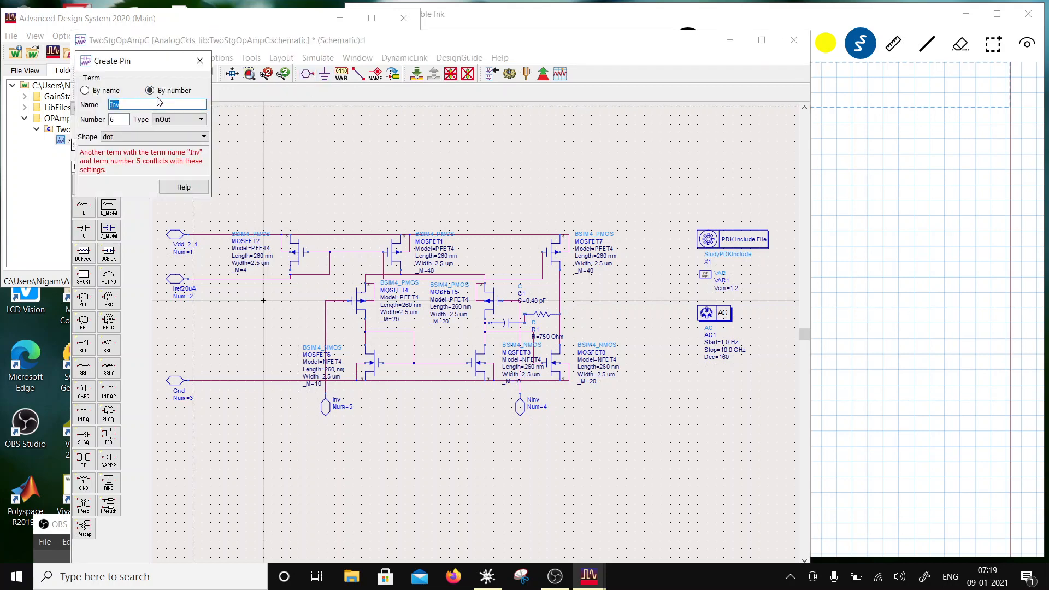
{"action": "type", "text": "Vo"}
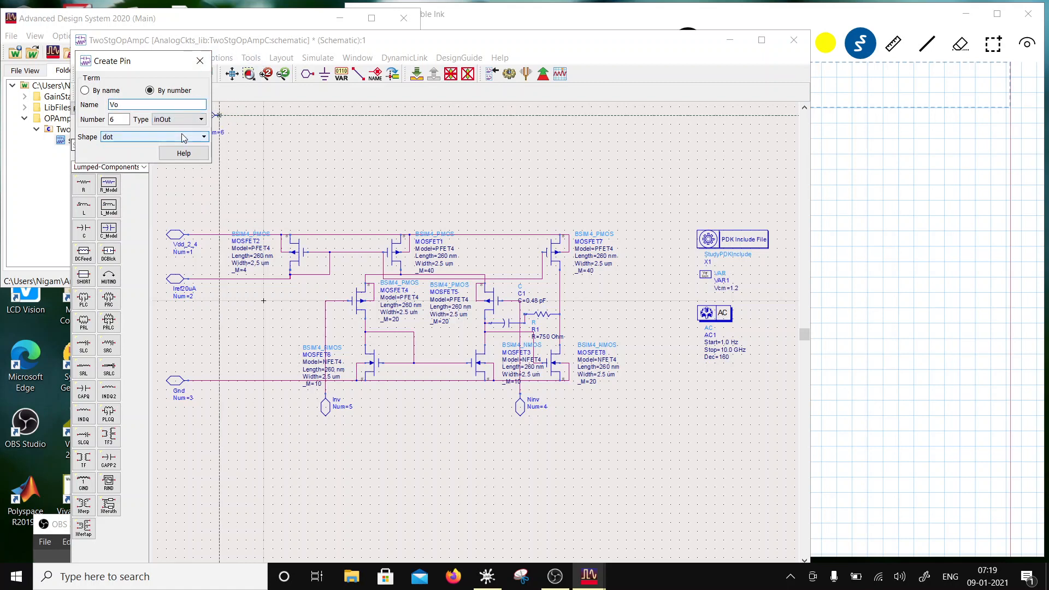
{"action": "left_click", "coordinate": [308, 106]}
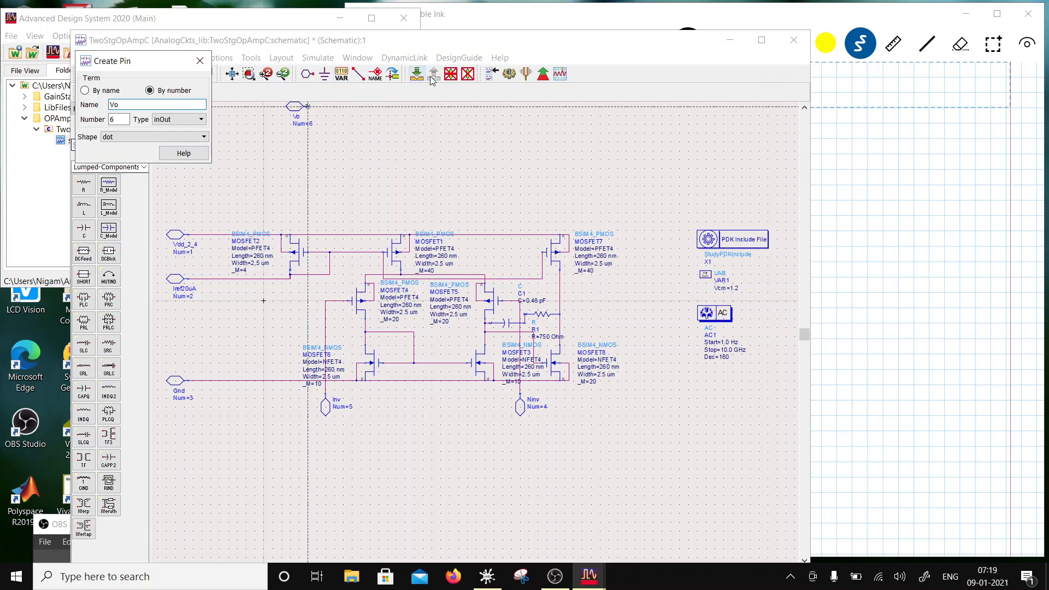
{"action": "double_click", "coordinate": [394, 76]}
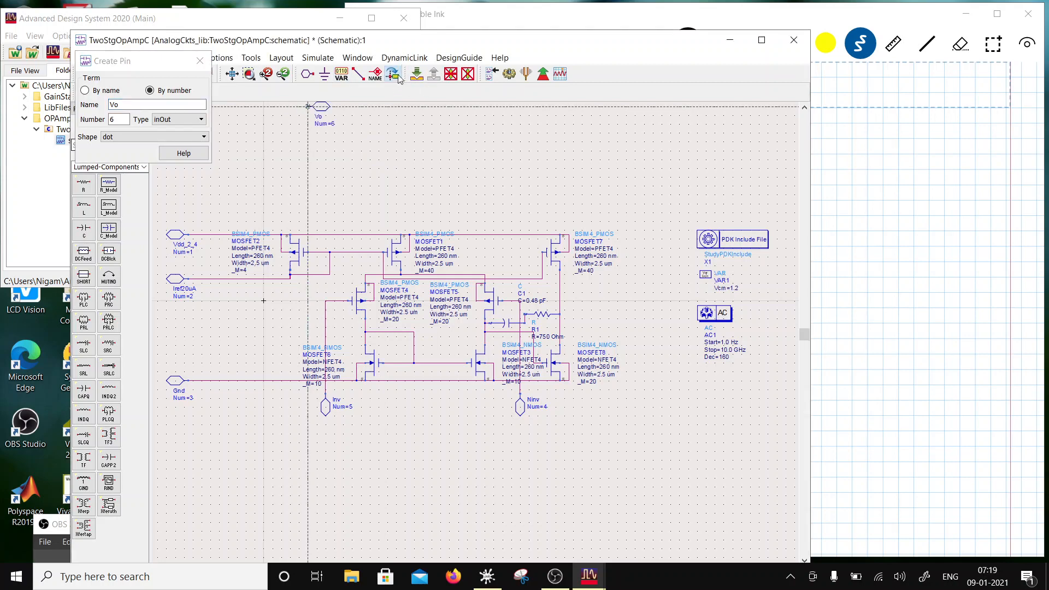
{"action": "left_click", "coordinate": [578, 298]}
{"action": "key", "text": "Escape"}
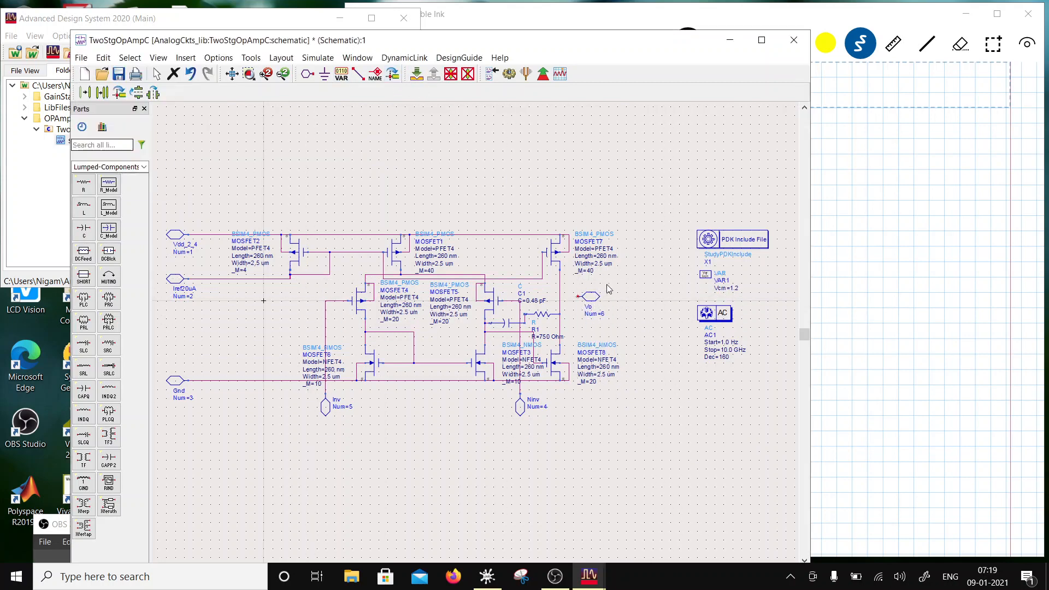
{"action": "left_click_drag", "start_coordinate": [593, 304], "coordinate": [575, 312]}
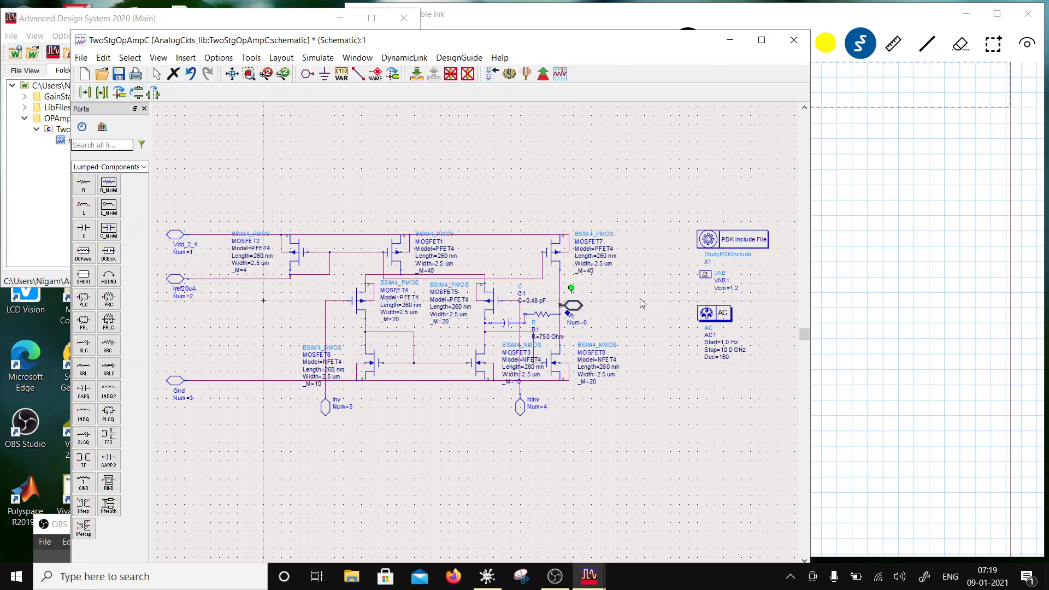
Step: Delete the PDK include file, VAR and AC simulation blocks, and maximize the schematic window
{"action": "left_click_drag", "start_coordinate": [661, 205], "coordinate": [787, 392]}
{"action": "key", "text": "Delete"}
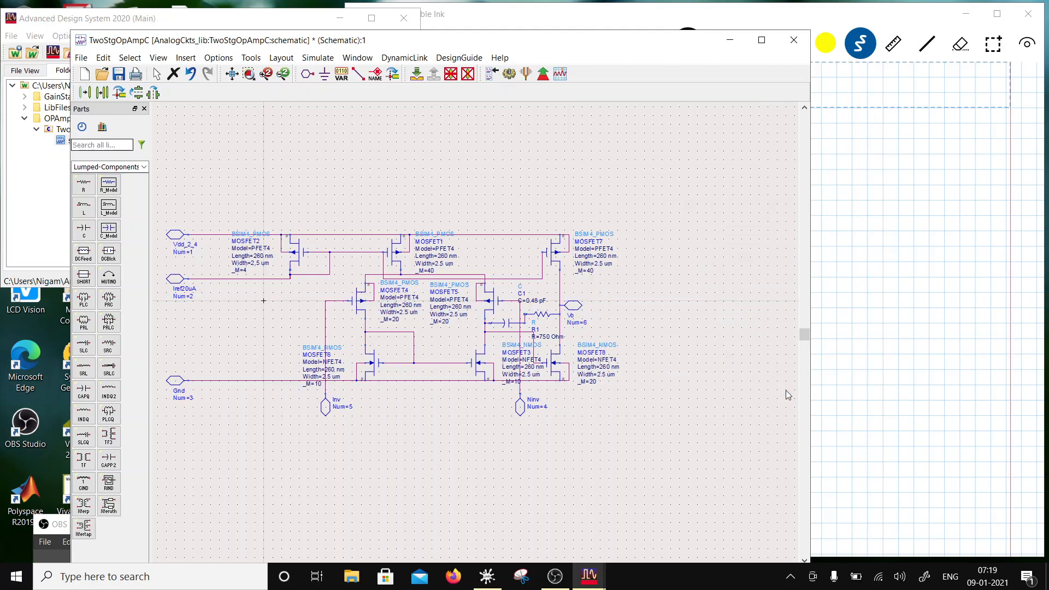
{"action": "key", "text": "f"}
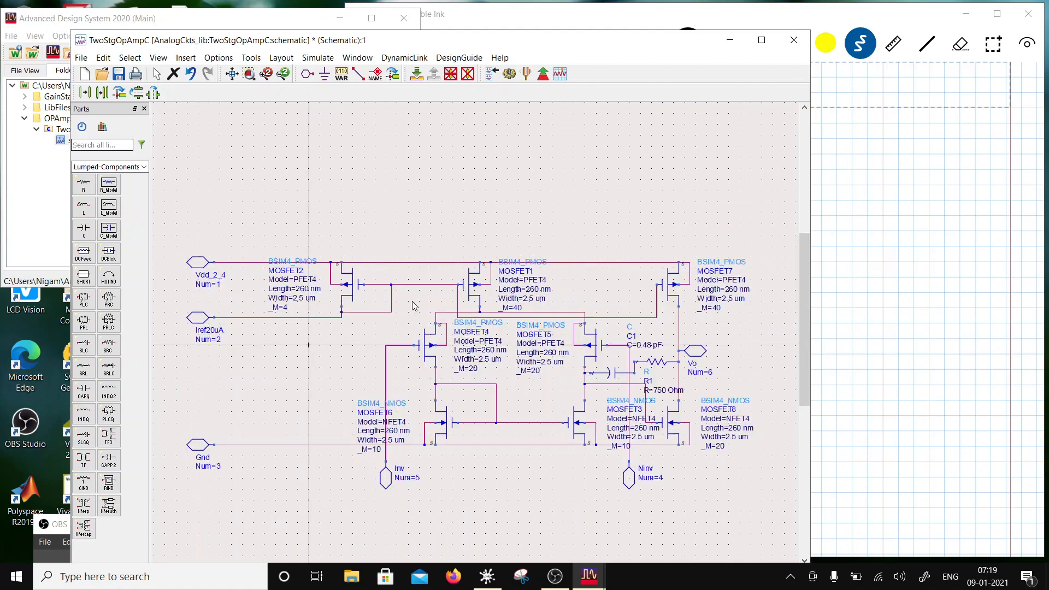
{"action": "double_click", "coordinate": [469, 44]}
{"action": "scroll", "coordinate": [501, 308], "scroll_direction": "up", "scroll_amount": 2}
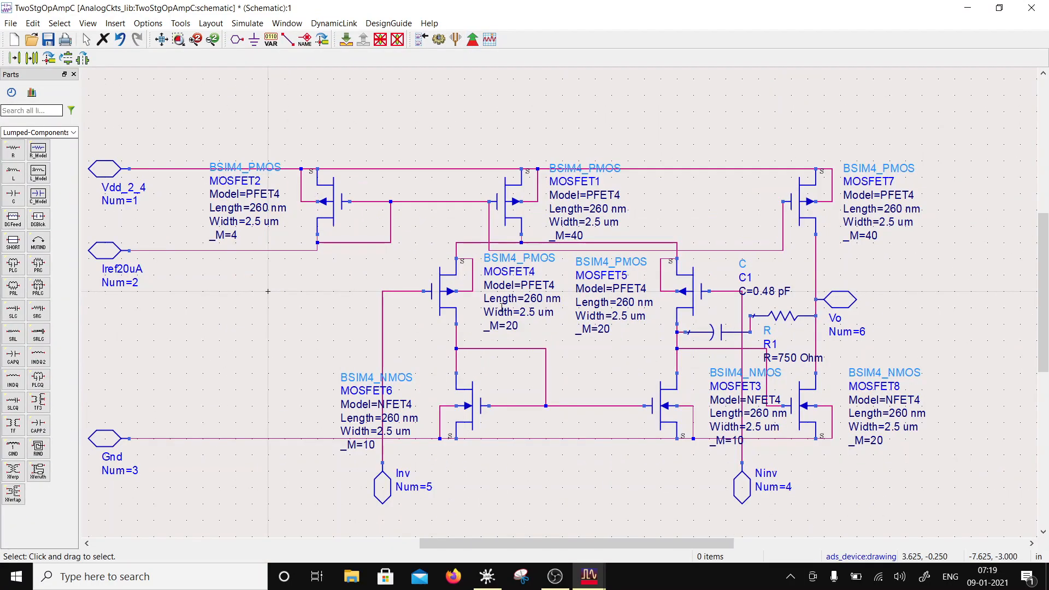
{"action": "scroll", "coordinate": [501, 308], "scroll_direction": "down", "scroll_amount": 1}
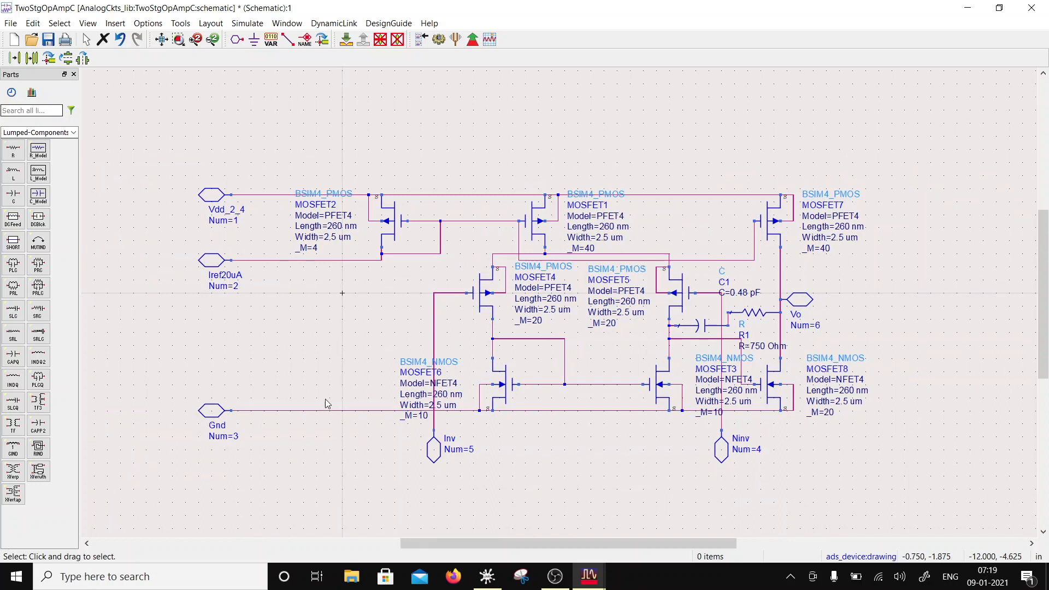
Step: Align the wire beneath MOSFET2 with the Iref20uA pin's wire and save the schematic
{"action": "left_click", "coordinate": [416, 253]}
{"action": "left_click_drag", "start_coordinate": [415, 254], "coordinate": [401, 262]}
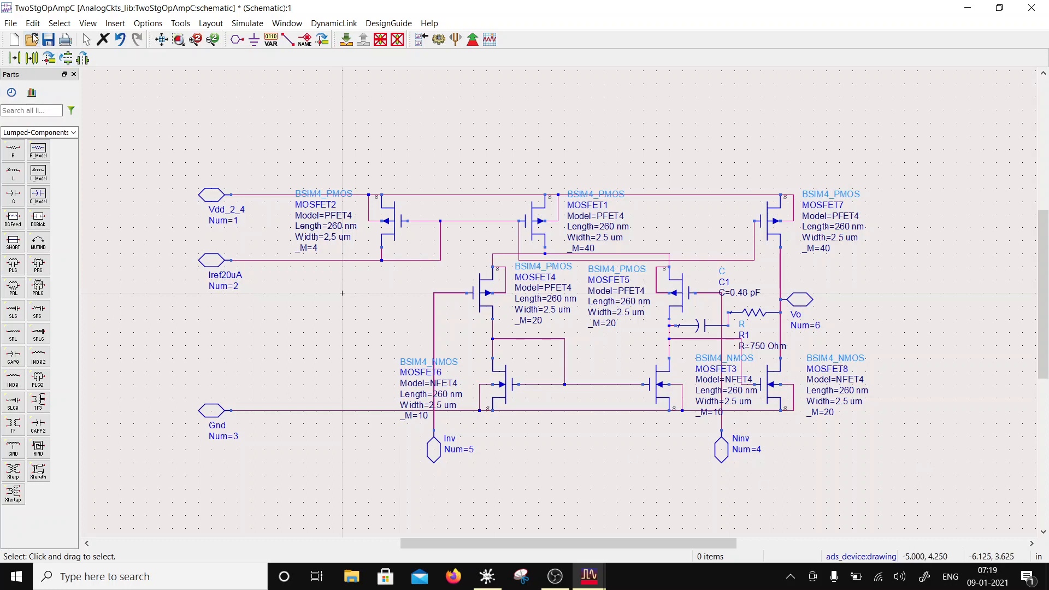
{"action": "left_click", "coordinate": [48, 39]}
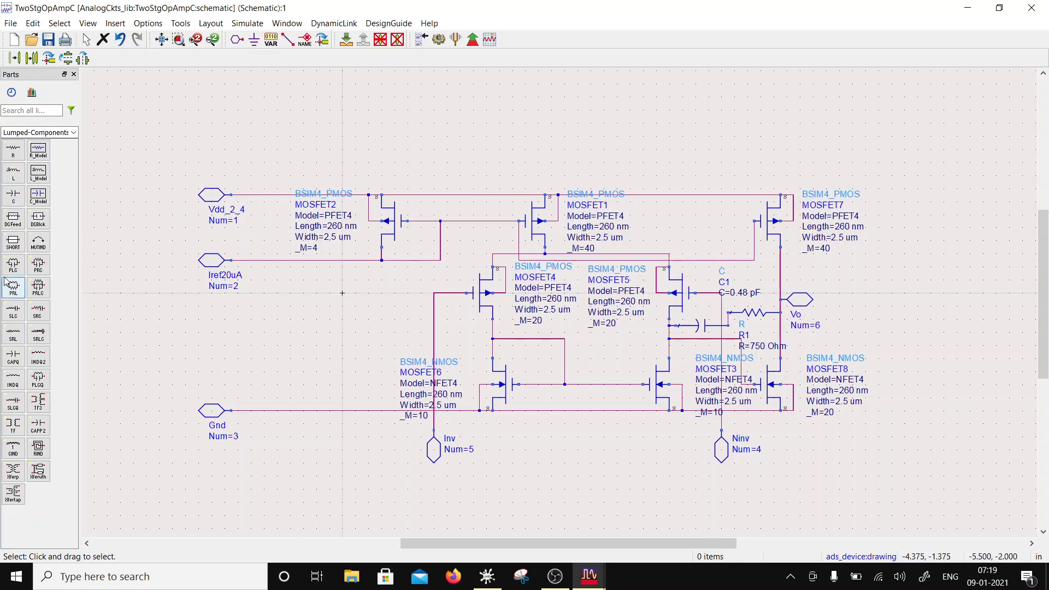
Step: Switch the parts palette to Drawing Formats
{"action": "left_click", "coordinate": [73, 132]}
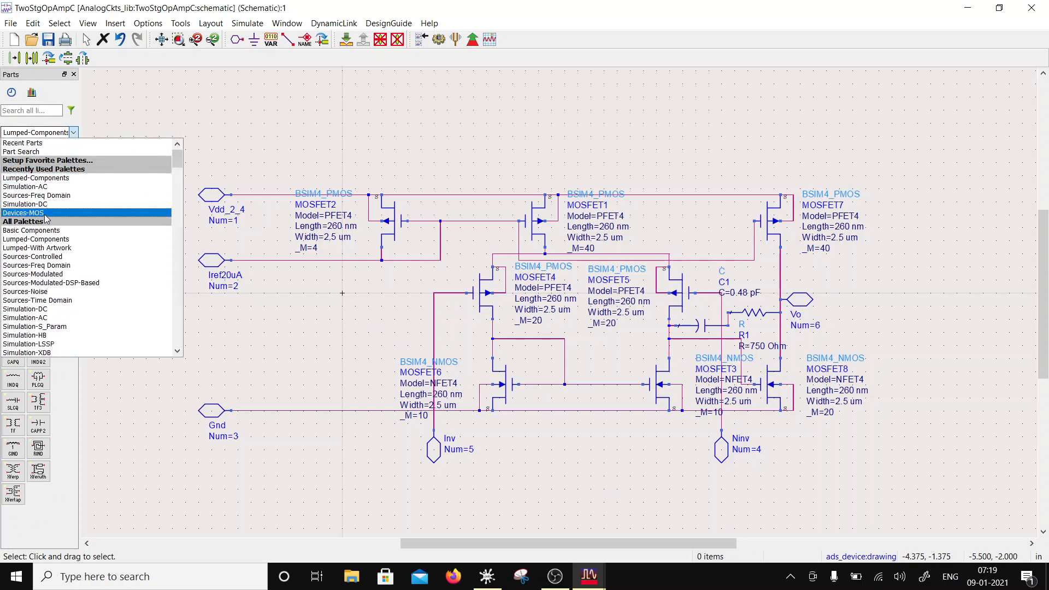
{"action": "scroll", "coordinate": [48, 202], "scroll_direction": "down", "scroll_amount": 1}
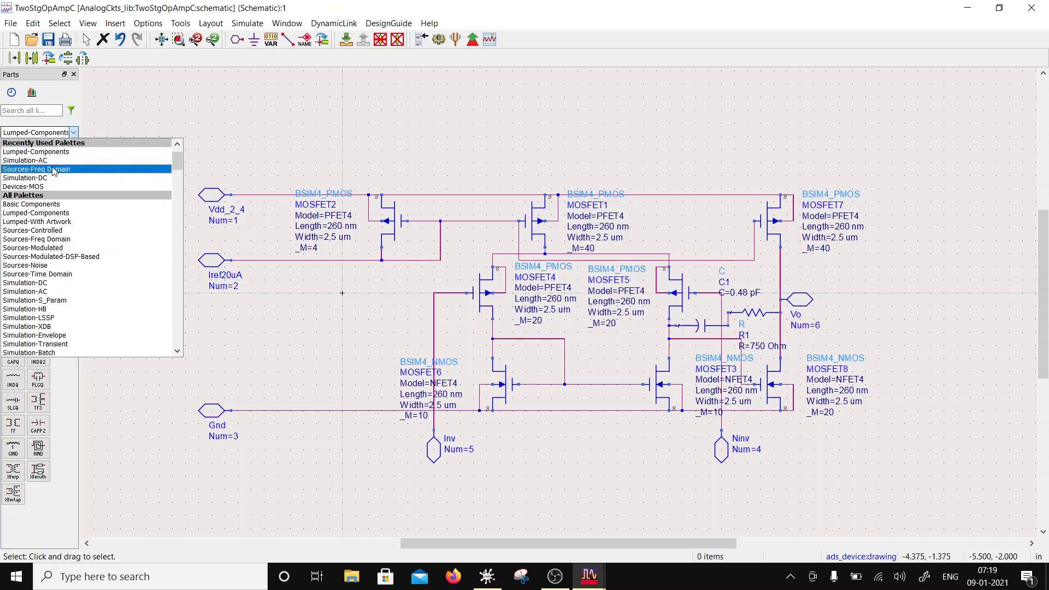
{"action": "scroll", "coordinate": [54, 171], "scroll_direction": "down", "scroll_amount": 8}
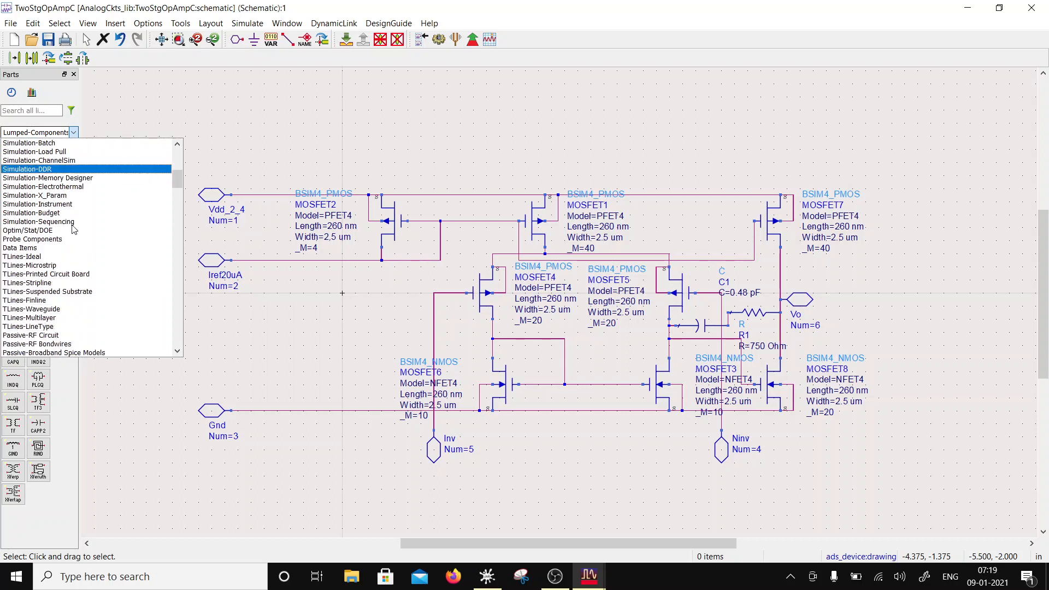
{"action": "scroll", "coordinate": [74, 230], "scroll_direction": "down", "scroll_amount": 5}
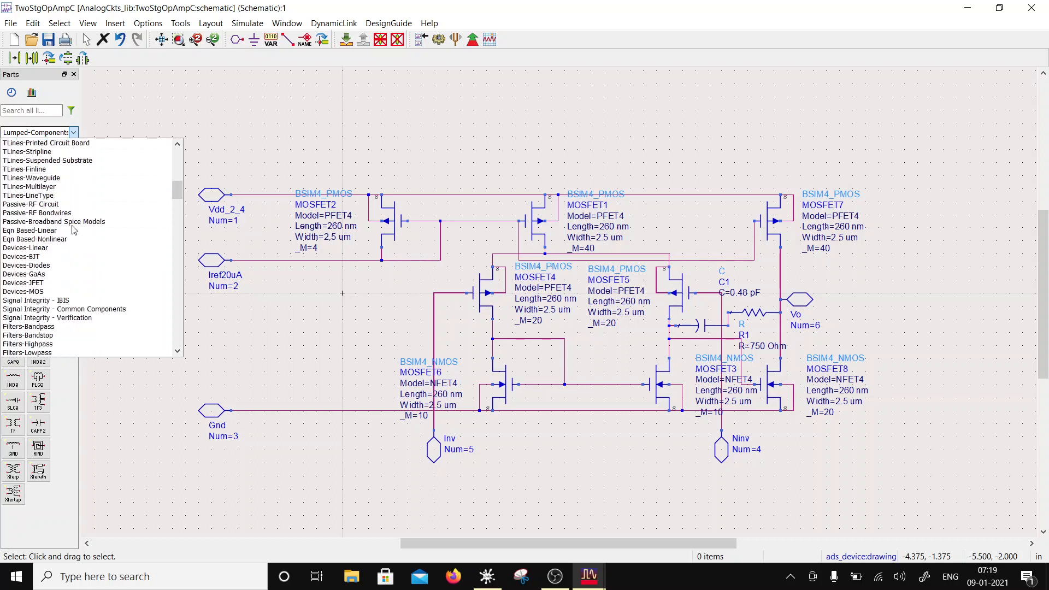
{"action": "scroll", "coordinate": [74, 229], "scroll_direction": "down", "scroll_amount": 6}
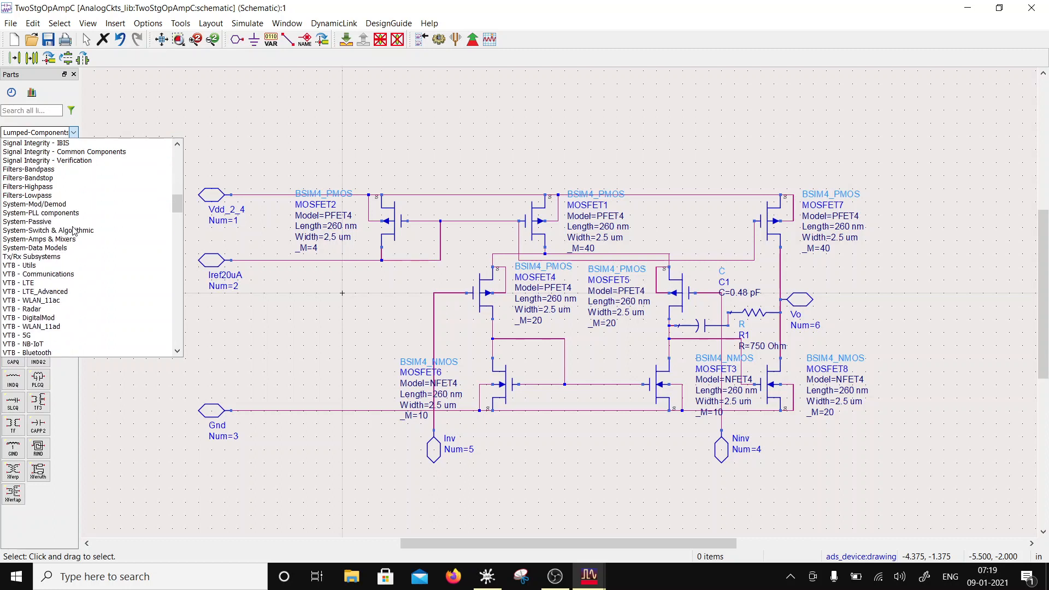
{"action": "scroll", "coordinate": [74, 230], "scroll_direction": "down", "scroll_amount": 1}
{"action": "scroll", "coordinate": [75, 231], "scroll_direction": "down", "scroll_amount": 2}
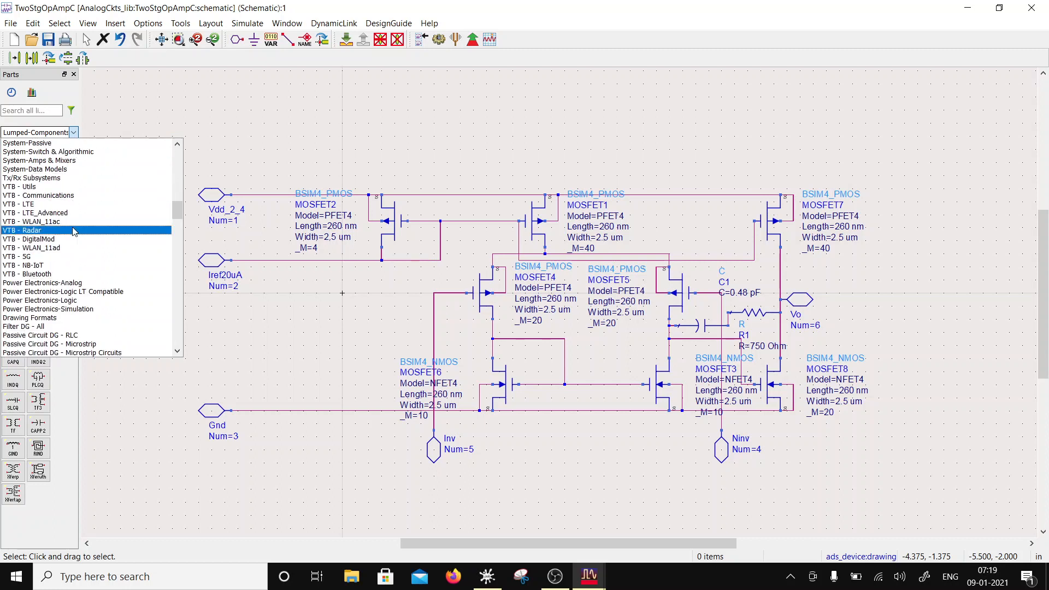
{"action": "left_click", "coordinate": [48, 319]}
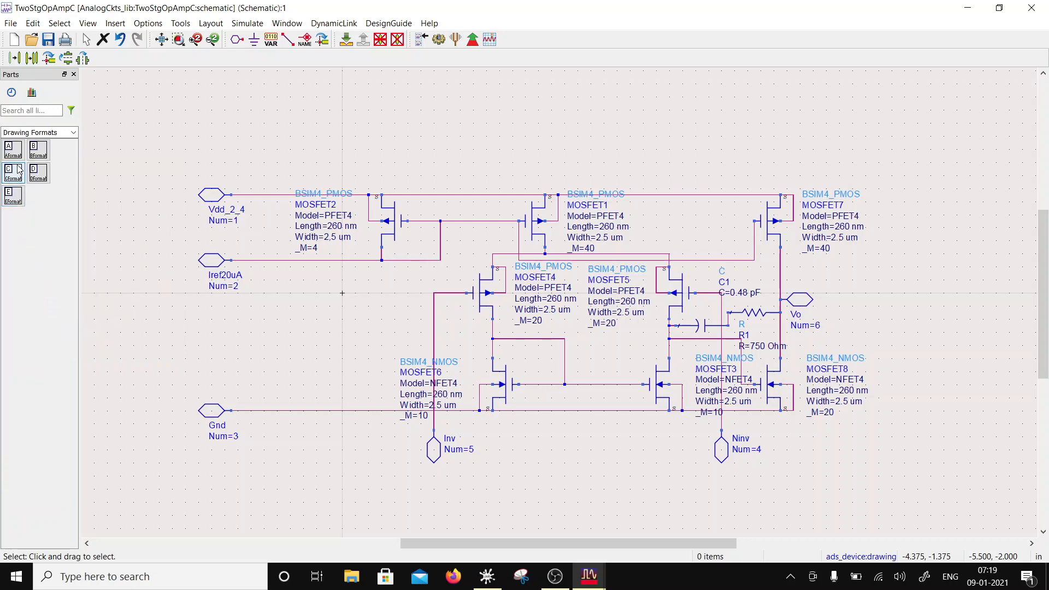
Step: Place a B-size drawing format frame around the whole op-amp circuit
{"action": "left_click", "coordinate": [13, 148]}
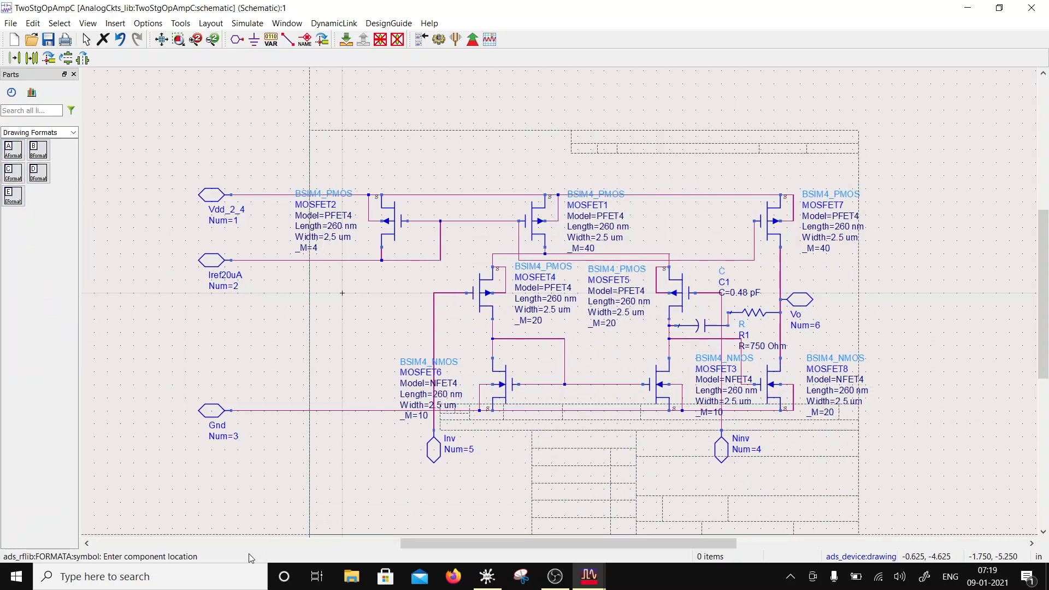
{"action": "left_click", "coordinate": [39, 150]}
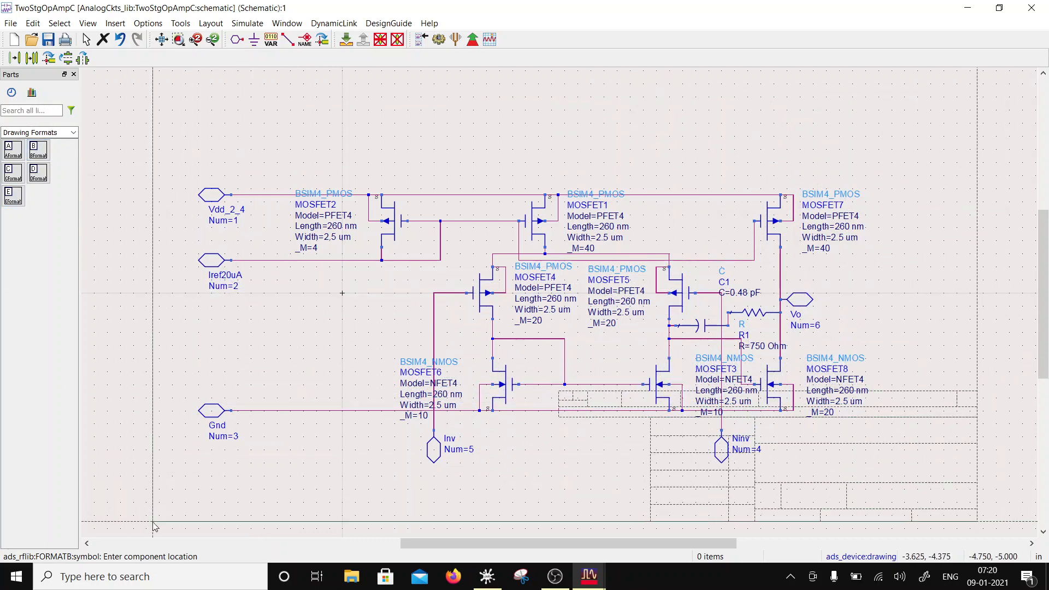
{"action": "scroll", "coordinate": [459, 365], "scroll_direction": "down", "scroll_amount": 2}
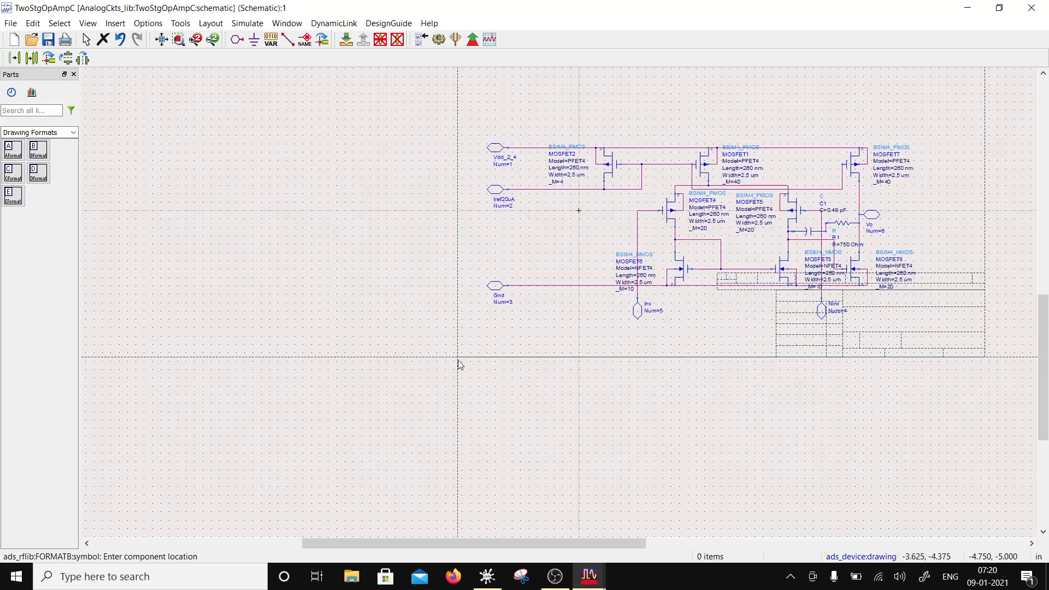
{"action": "left_click", "coordinate": [454, 442]}
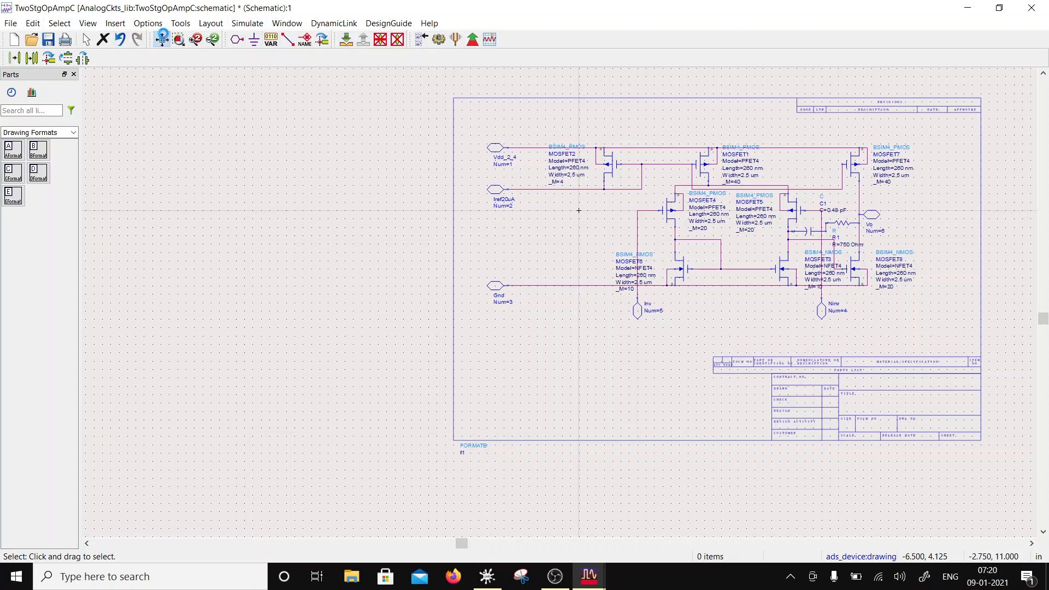
Step: Examine the drawing frame's parts list, title block and revisions table
{"action": "left_click", "coordinate": [162, 39]}
{"action": "scroll", "coordinate": [733, 430], "scroll_direction": "up", "scroll_amount": 1}
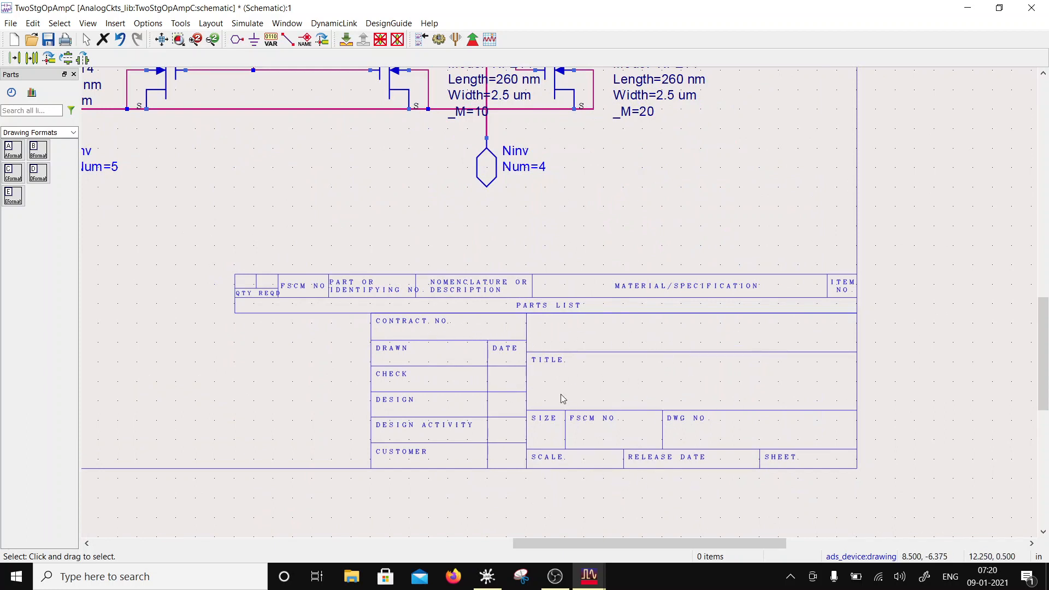
{"action": "scroll", "coordinate": [562, 304], "scroll_direction": "up", "scroll_amount": 1}
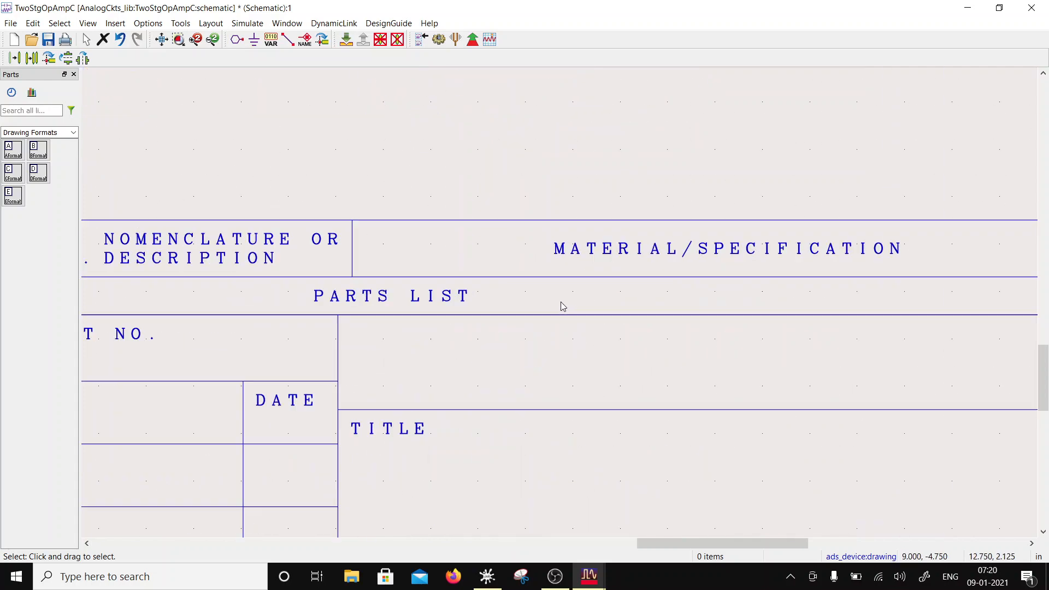
{"action": "scroll", "coordinate": [559, 304], "scroll_direction": "down", "scroll_amount": 3}
{"action": "scroll", "coordinate": [555, 238], "scroll_direction": "up", "scroll_amount": 4}
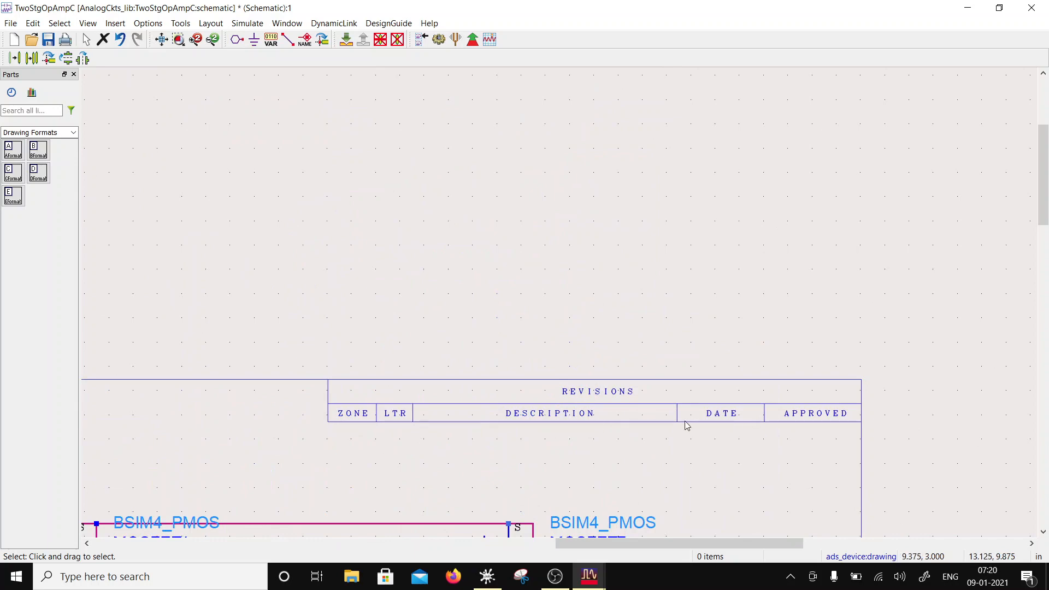
{"action": "scroll", "coordinate": [628, 364], "scroll_direction": "down", "scroll_amount": 1}
{"action": "scroll", "coordinate": [565, 311], "scroll_direction": "down", "scroll_amount": 4}
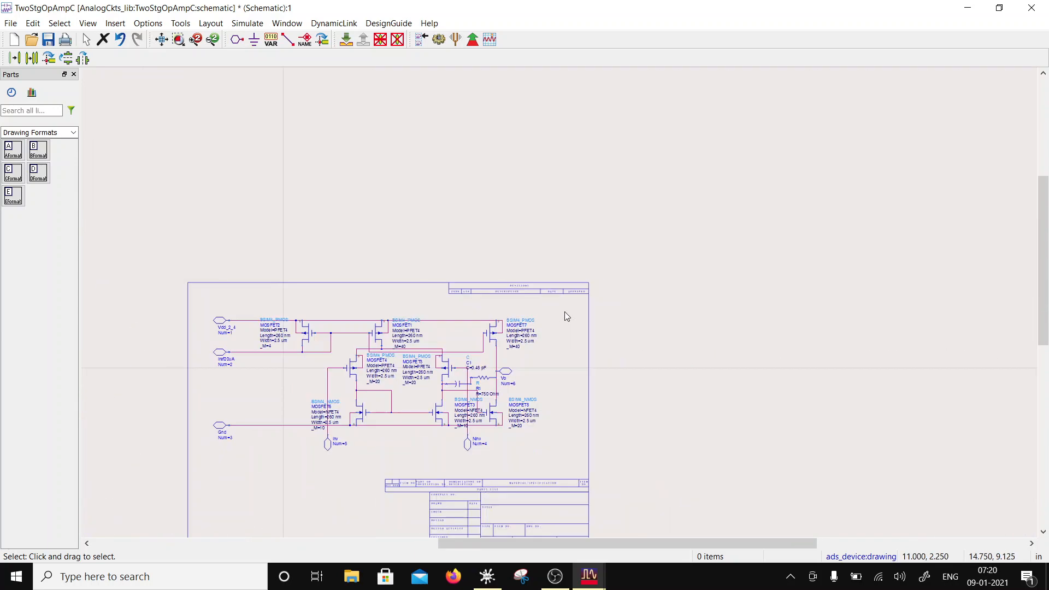
{"action": "scroll", "coordinate": [442, 300], "scroll_direction": "up", "scroll_amount": 2}
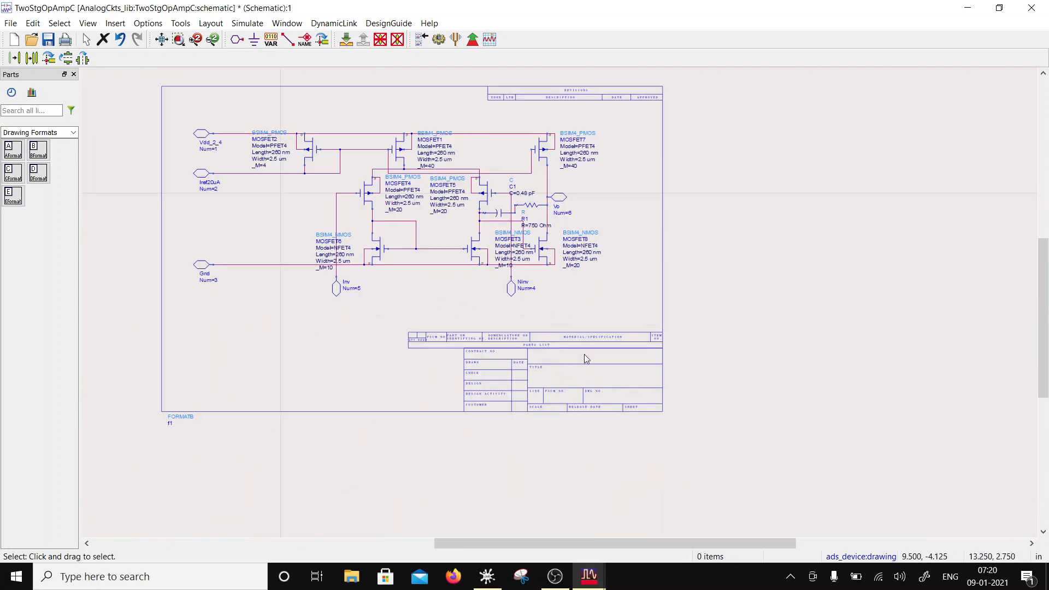
Step: Add the designer's full name as text in the blank cell above the title block's TITLE field
{"action": "scroll", "coordinate": [570, 383], "scroll_direction": "up", "scroll_amount": 1}
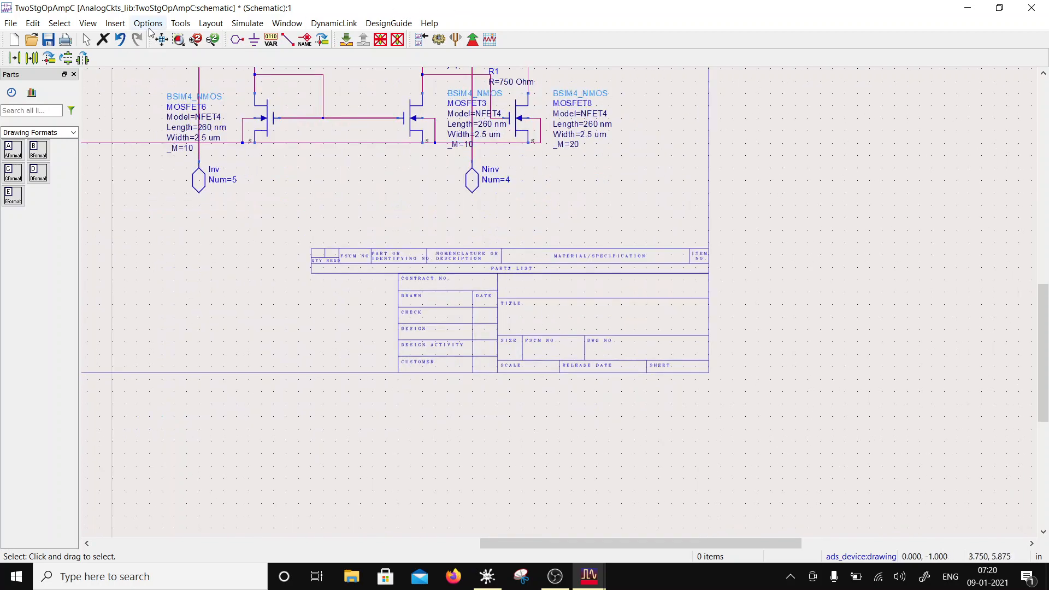
{"action": "left_click", "coordinate": [121, 25]}
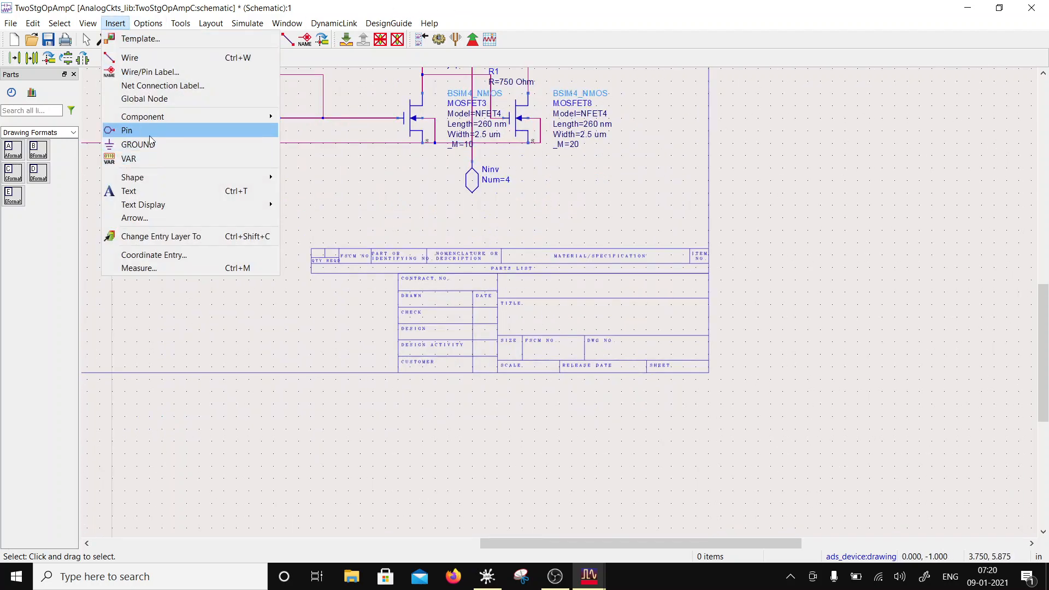
{"action": "left_click", "coordinate": [152, 189]}
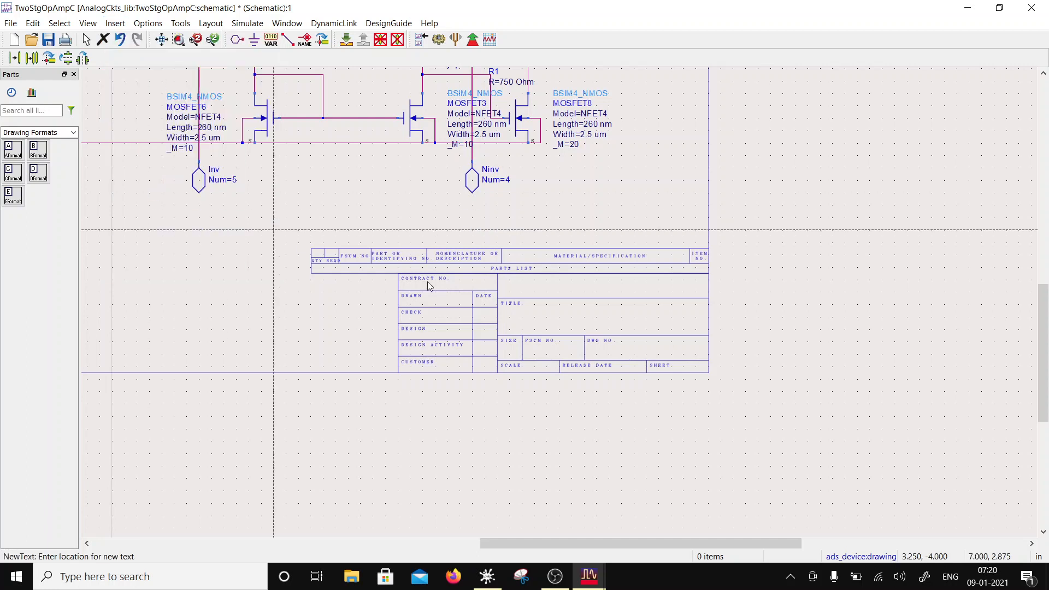
{"action": "left_click", "coordinate": [523, 294]}
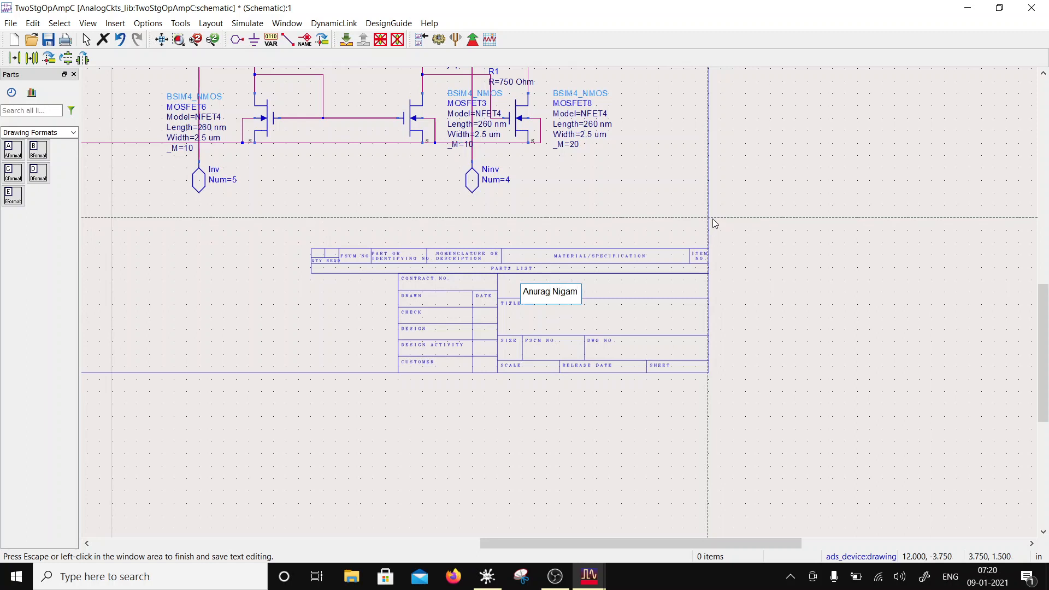
{"action": "left_click", "coordinate": [504, 418]}
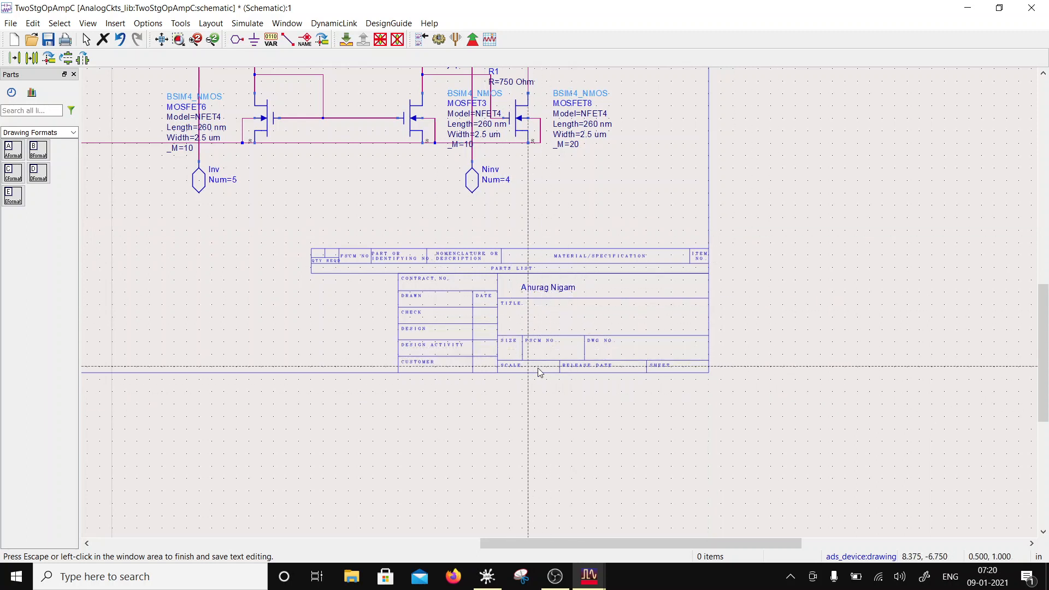
Step: Add the text "Two Stage OpAmp" in the title block's TITLE field
{"action": "left_click", "coordinate": [516, 322]}
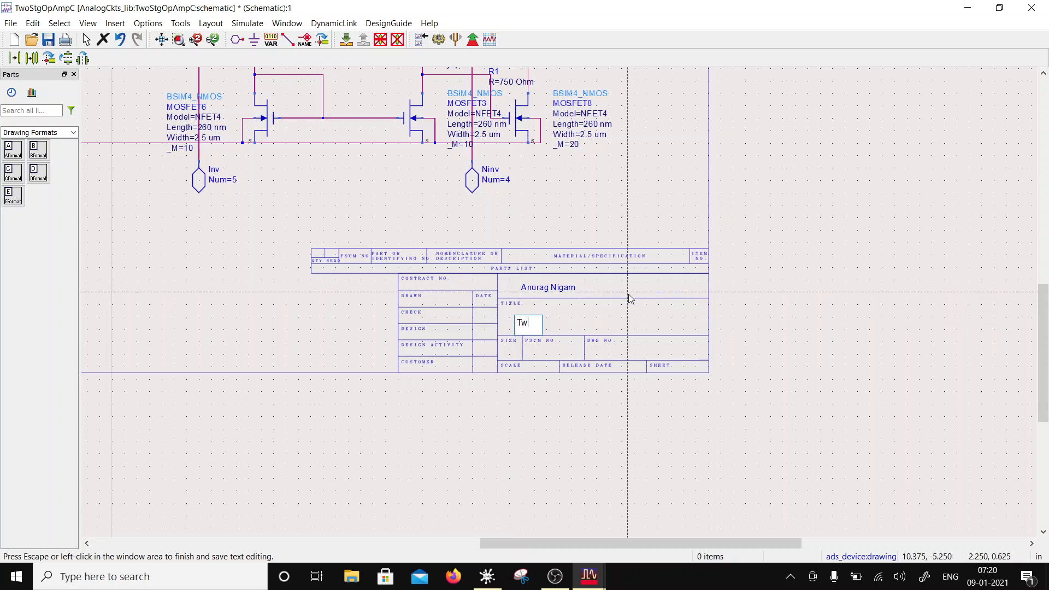
{"action": "type", "text": "Two Stage OpAmp"}
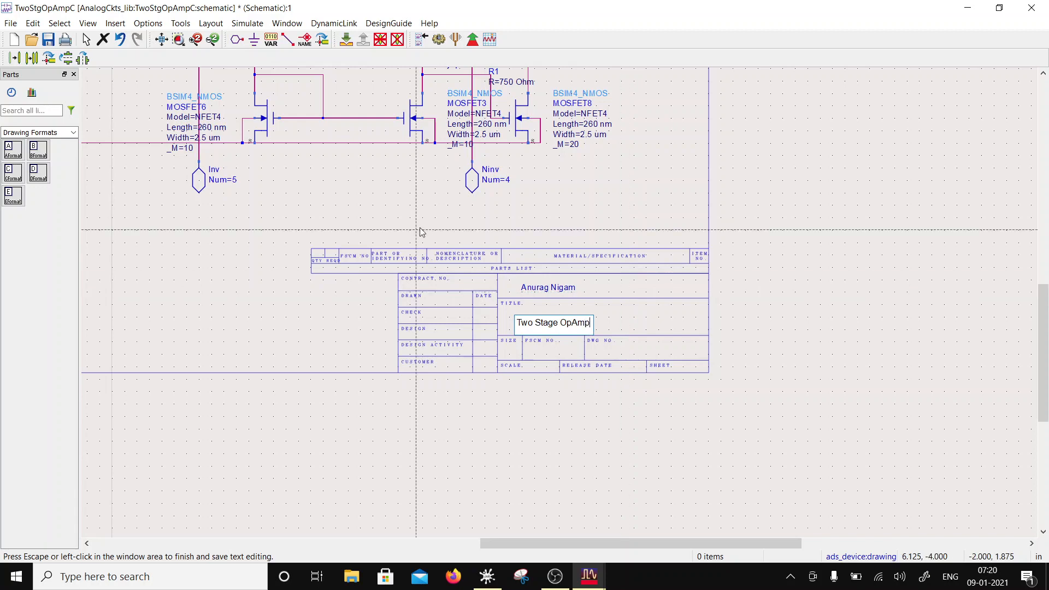
{"action": "left_click", "coordinate": [609, 423]}
{"action": "key", "text": "Escape"}
Step: Save the framed op-amp schematic and close its window
{"action": "scroll", "coordinate": [526, 295], "scroll_direction": "down", "scroll_amount": 2}
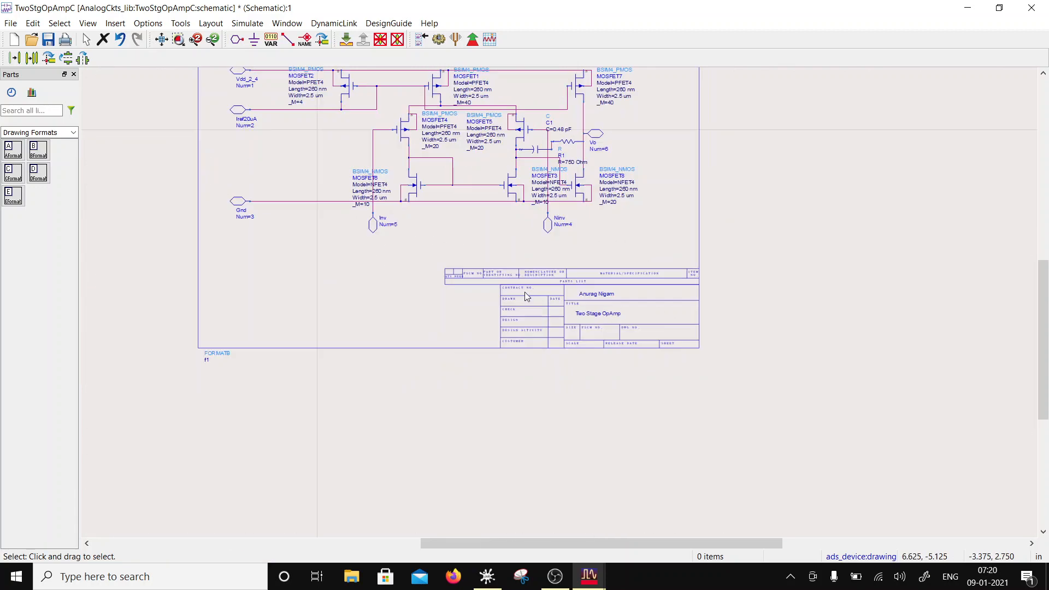
{"action": "scroll", "coordinate": [502, 216], "scroll_direction": "down", "scroll_amount": 1}
{"action": "scroll", "coordinate": [534, 253], "scroll_direction": "up", "scroll_amount": 1}
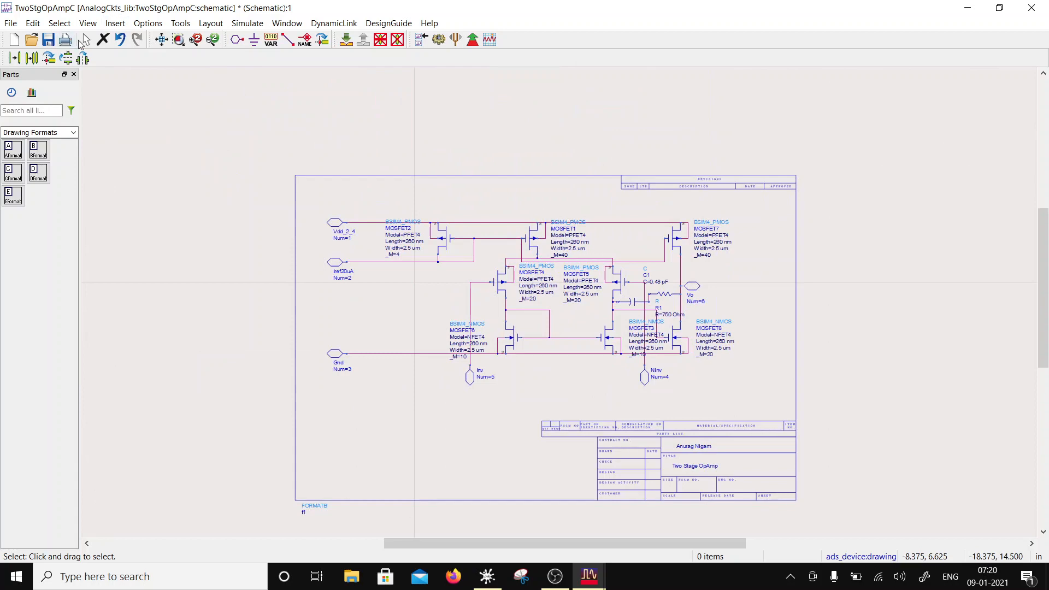
{"action": "left_click", "coordinate": [48, 39]}
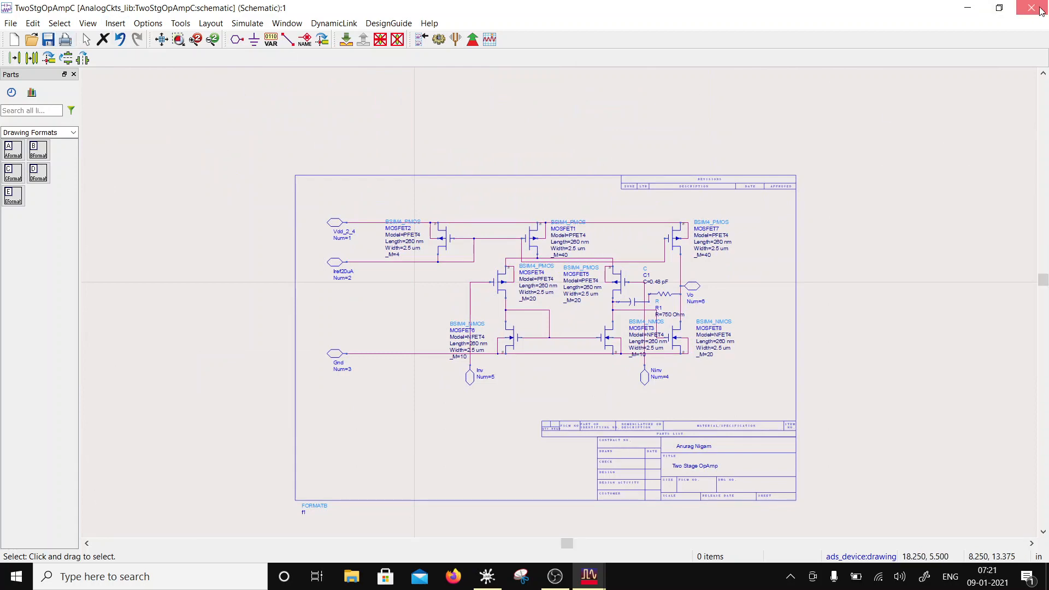
{"action": "left_click", "coordinate": [1032, 7]}
Step: Create a new symbol for the TwoStgOpAmpC cell, auto-generated from the schematic as a Dual type with pins ordered by orientation/angle
{"action": "right_click", "coordinate": [96, 129]}
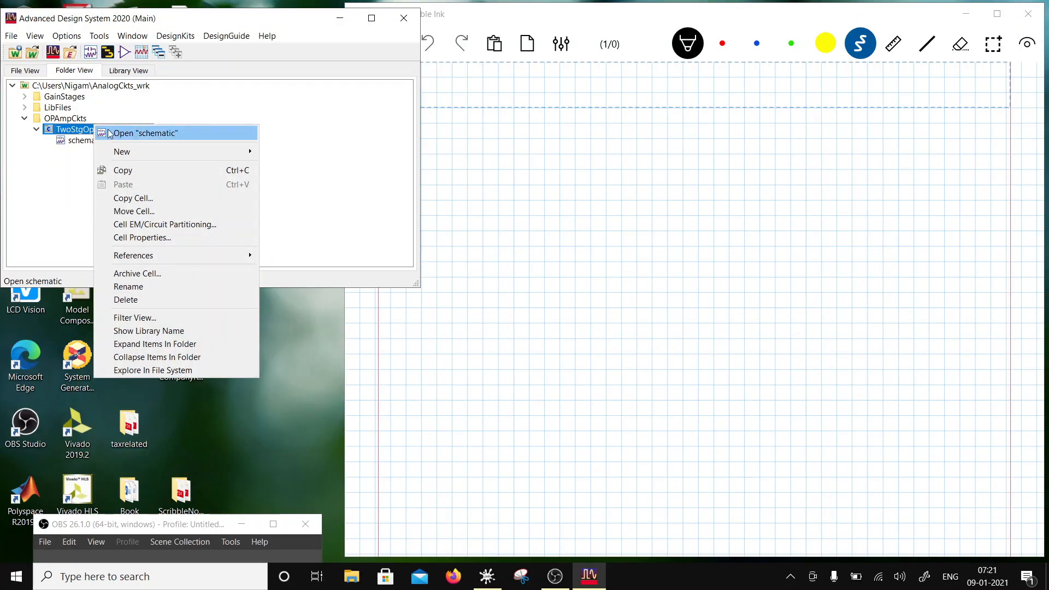
{"action": "left_click", "coordinate": [283, 184]}
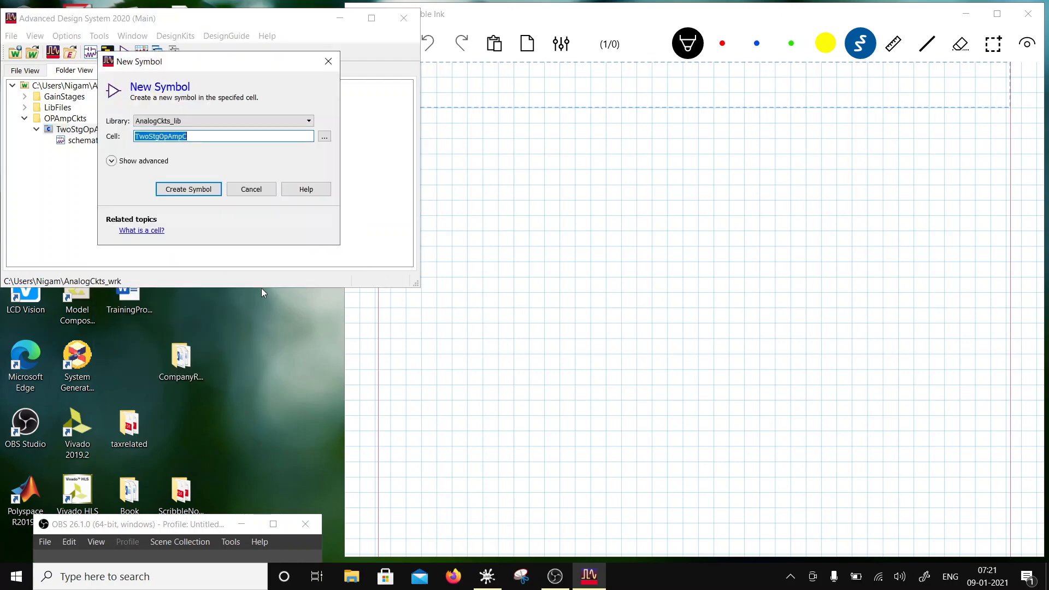
{"action": "left_click", "coordinate": [192, 191]}
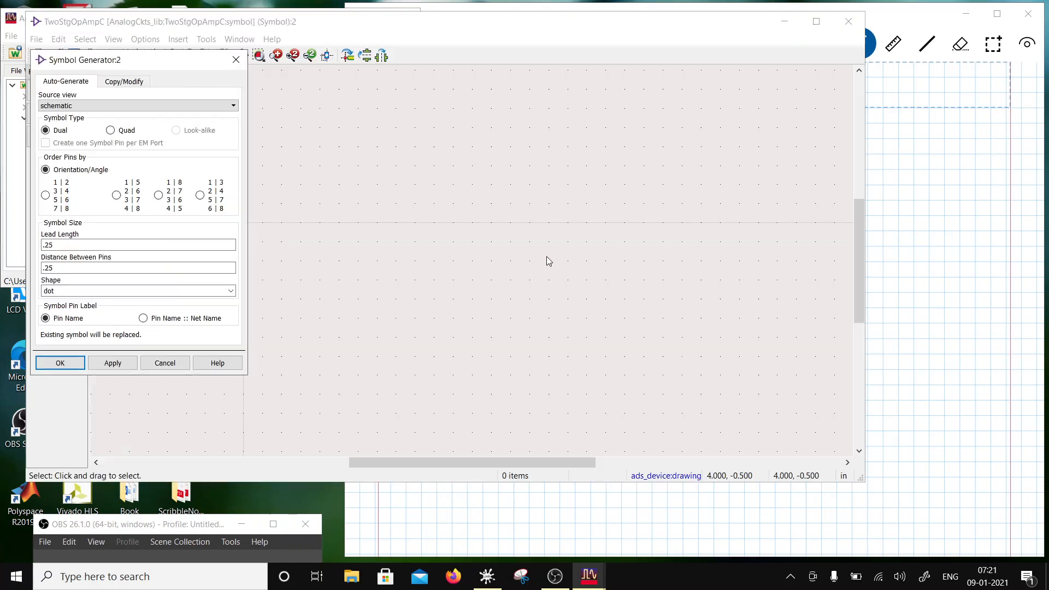
{"action": "left_click", "coordinate": [49, 363]}
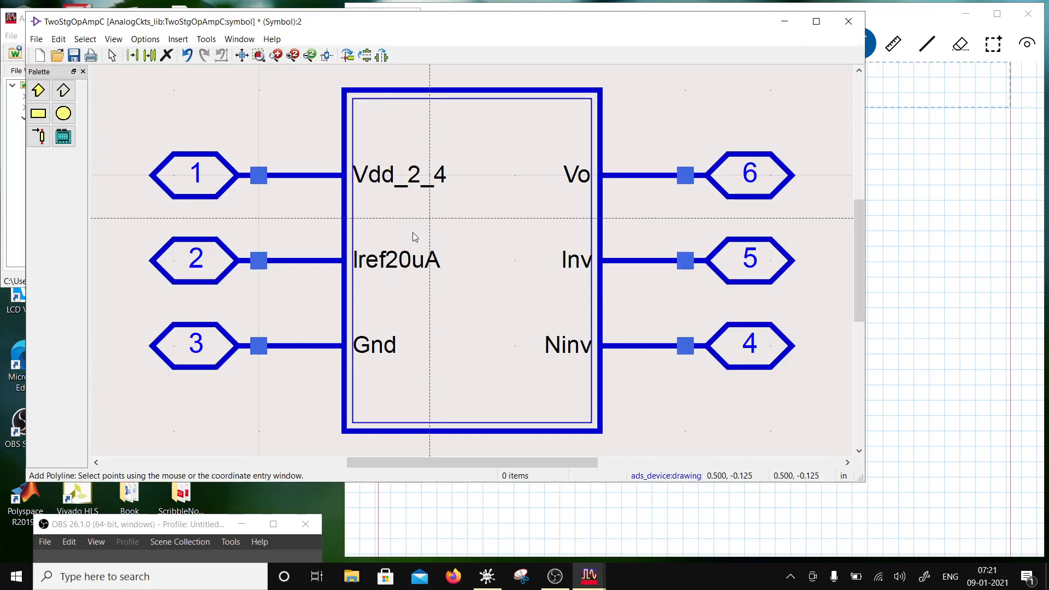
Step: Move the entire generated symbol, with its box and six pins, to the right of the origin, leaving the origin area free
{"action": "scroll", "coordinate": [390, 247], "scroll_direction": "down", "scroll_amount": 3}
{"action": "left_click_drag", "start_coordinate": [217, 121], "coordinate": [651, 388]}
{"action": "left_click_drag", "start_coordinate": [444, 349], "coordinate": [682, 299]}
{"action": "left_click", "coordinate": [437, 365]}
{"action": "scroll", "coordinate": [401, 207], "scroll_direction": "up", "scroll_amount": 2}
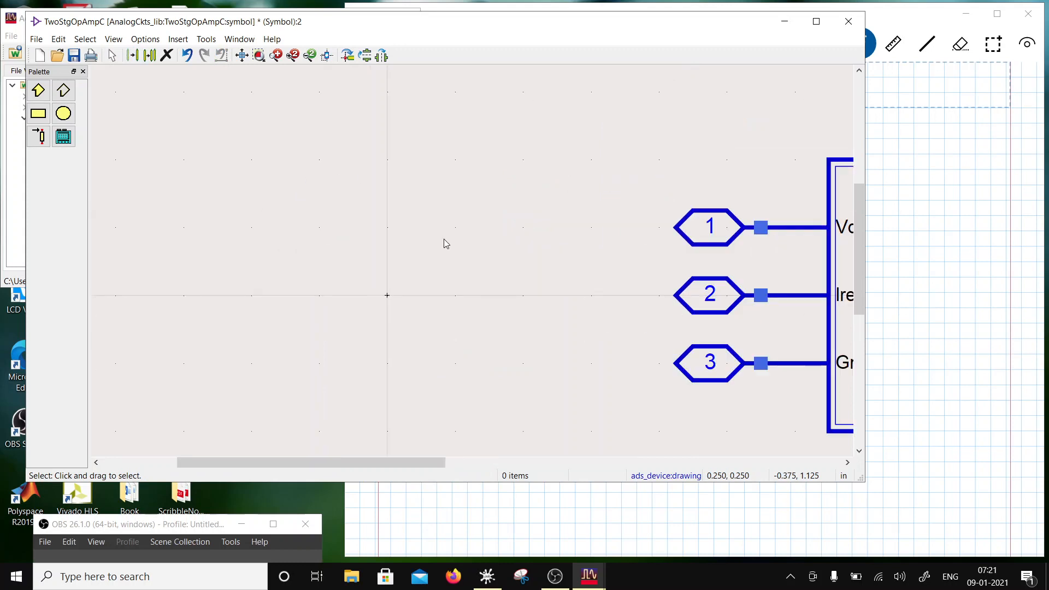
{"action": "scroll", "coordinate": [453, 274], "scroll_direction": "down", "scroll_amount": 1}
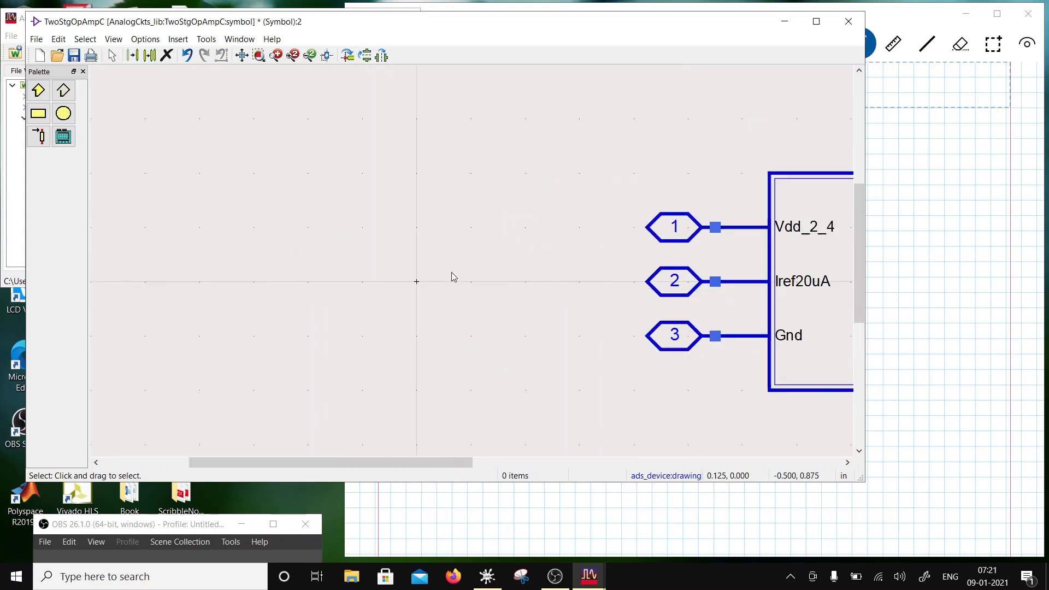
Step: Draw a closed medium-thickness triangle around the origin with corners at (-0.5, 0.5), (-0.5, -0.5) and (0.625, 0)
{"action": "left_click", "coordinate": [63, 90]}
{"action": "left_click", "coordinate": [28, 49]}
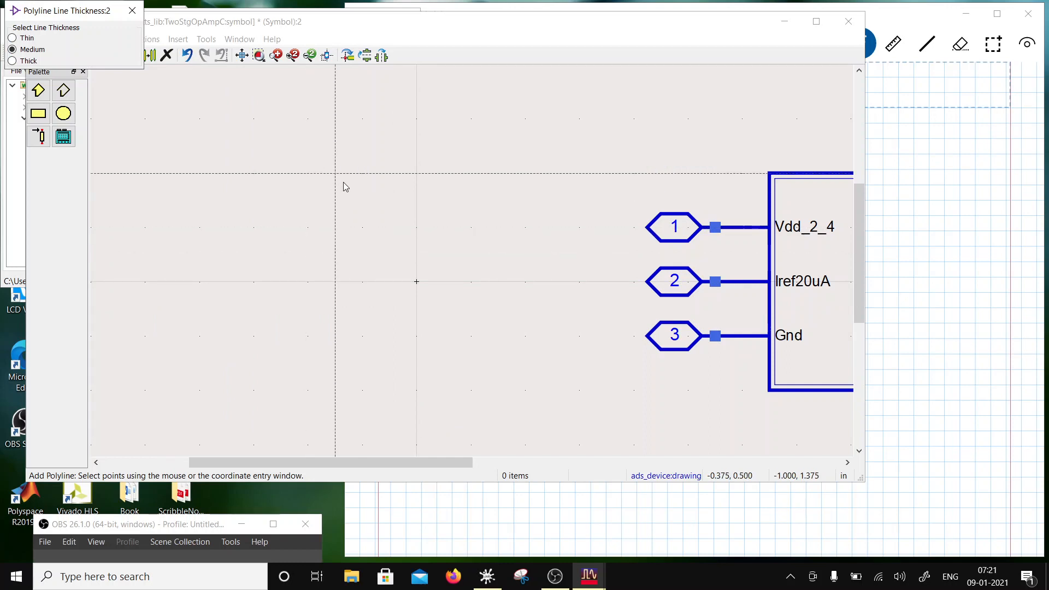
{"action": "left_click", "coordinate": [310, 175]}
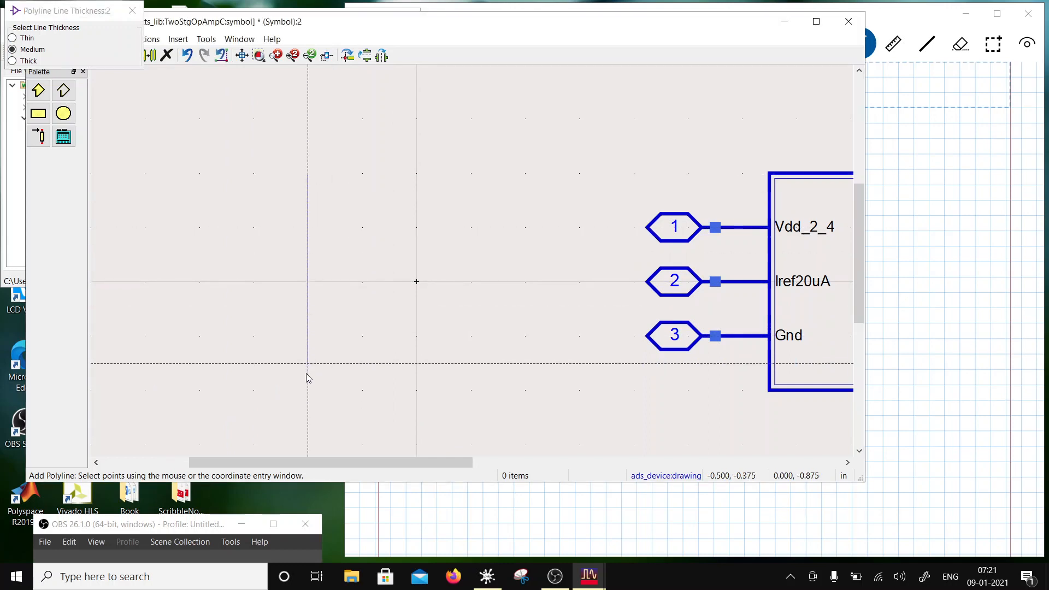
{"action": "left_click", "coordinate": [309, 392]}
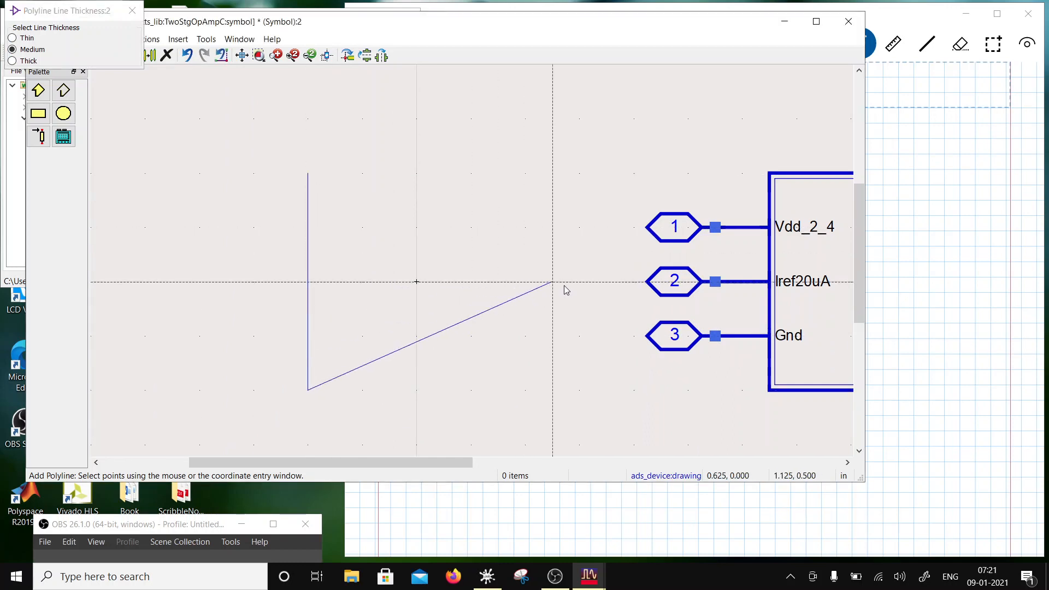
{"action": "left_click", "coordinate": [553, 283]}
{"action": "double_click", "coordinate": [307, 180]}
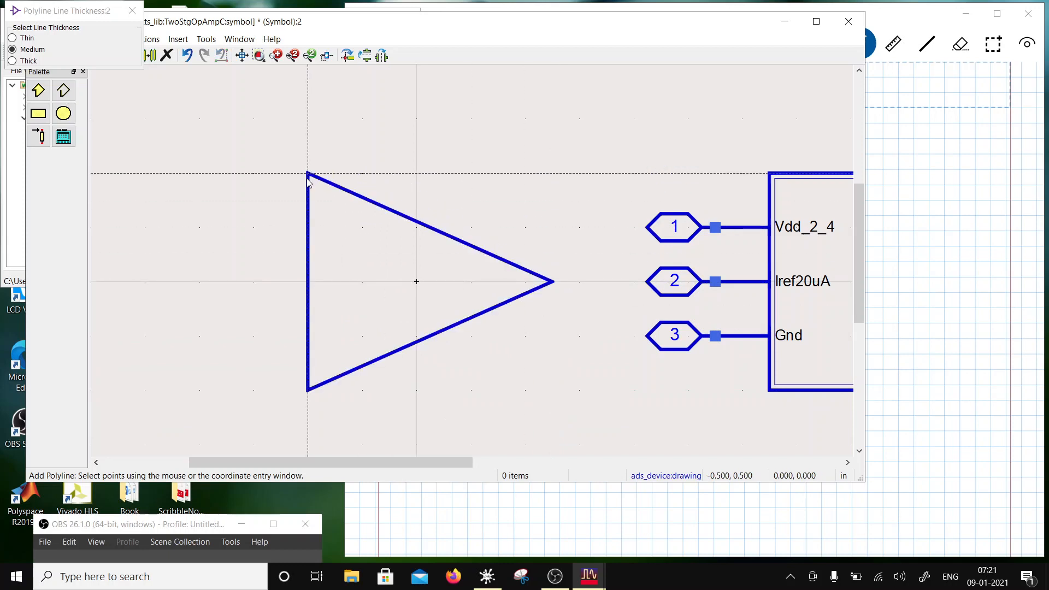
{"action": "key", "text": "Escape"}
Step: Rotate the Iref20uA and Gnd pins to point downward and place them along the triangle's lower sloping edge
{"action": "scroll", "coordinate": [597, 295], "scroll_direction": "down", "scroll_amount": 1}
{"action": "scroll", "coordinate": [611, 307], "scroll_direction": "down", "scroll_amount": 1}
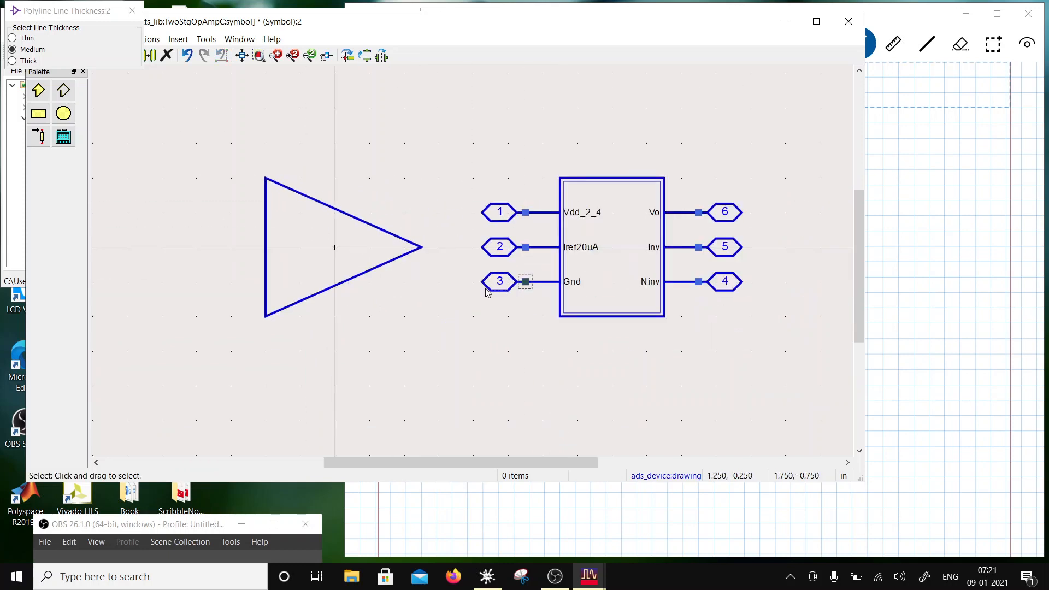
{"action": "left_click_drag", "start_coordinate": [458, 230], "coordinate": [599, 279]}
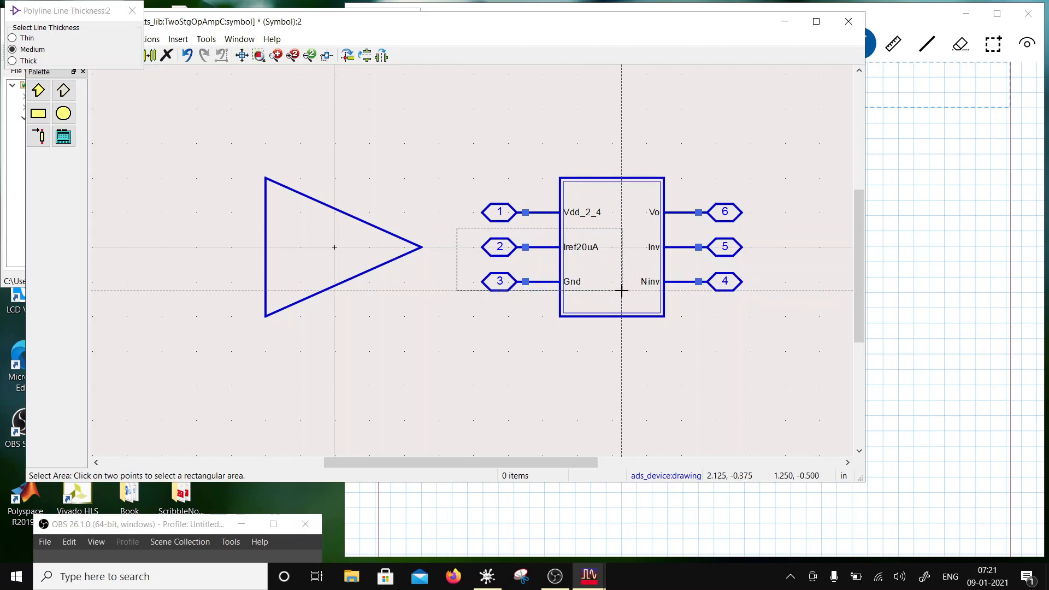
{"action": "left_click", "coordinate": [618, 293]}
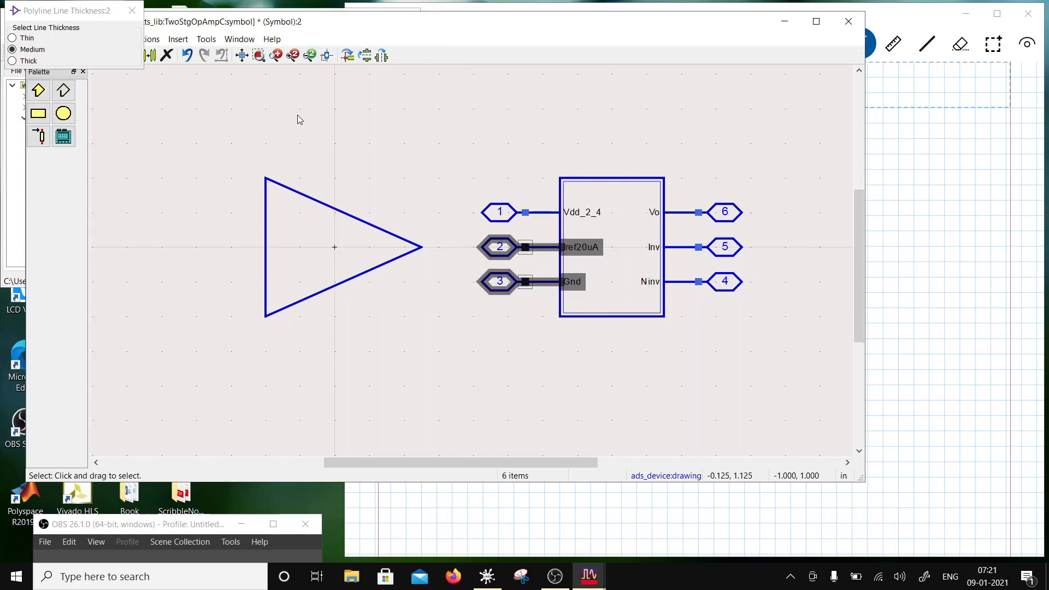
{"action": "left_click", "coordinate": [348, 55]}
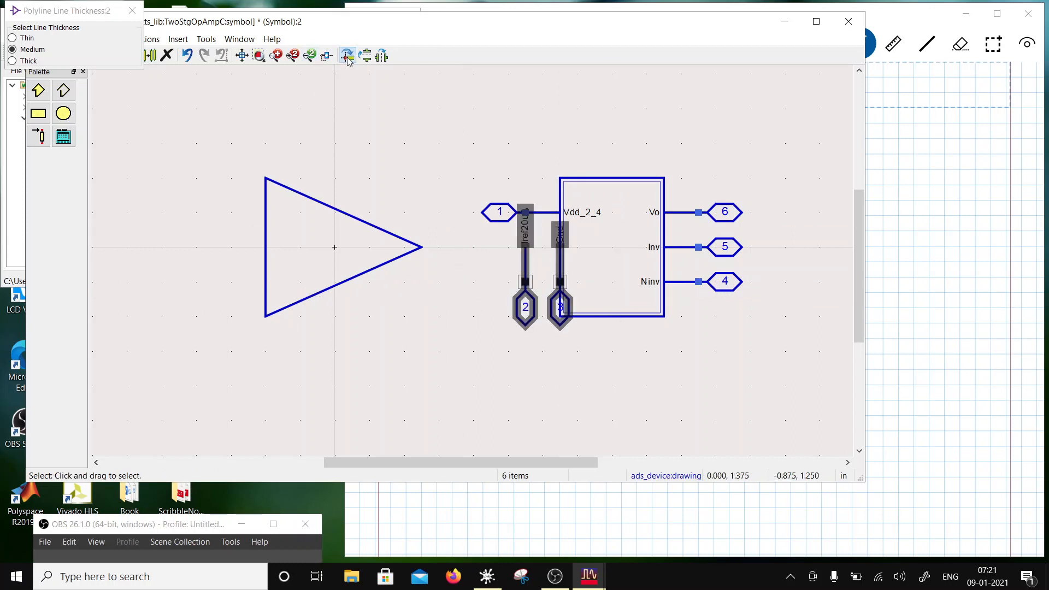
{"action": "left_click_drag", "start_coordinate": [525, 327], "coordinate": [306, 371]}
{"action": "left_click", "coordinate": [411, 405]}
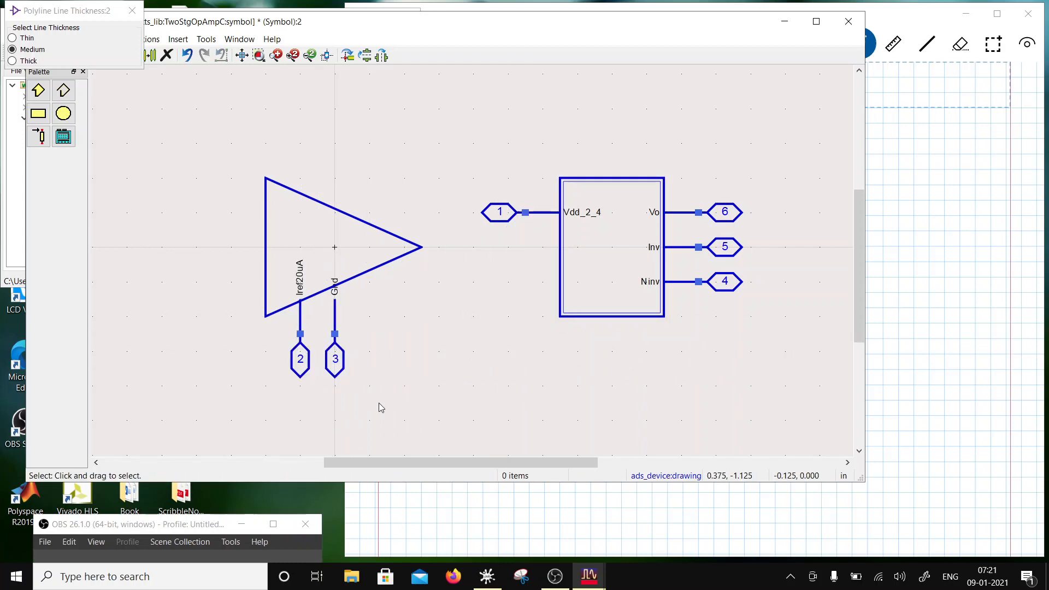
Step: Mirror the Inv and Ninv pins about the Y axis and attach them to the triangle's vertical edge, symmetrically above and below its midline
{"action": "left_click_drag", "start_coordinate": [379, 405], "coordinate": [405, 327]}
{"action": "mouse_move", "coordinate": [780, 304]}
{"action": "left_mouse_down"}
{"action": "mouse_move", "coordinate": [675, 274]}
{"action": "mouse_move", "coordinate": [788, 306]}
{"action": "left_mouse_up"}
{"action": "left_click_drag", "start_coordinate": [781, 264], "coordinate": [623, 222]}
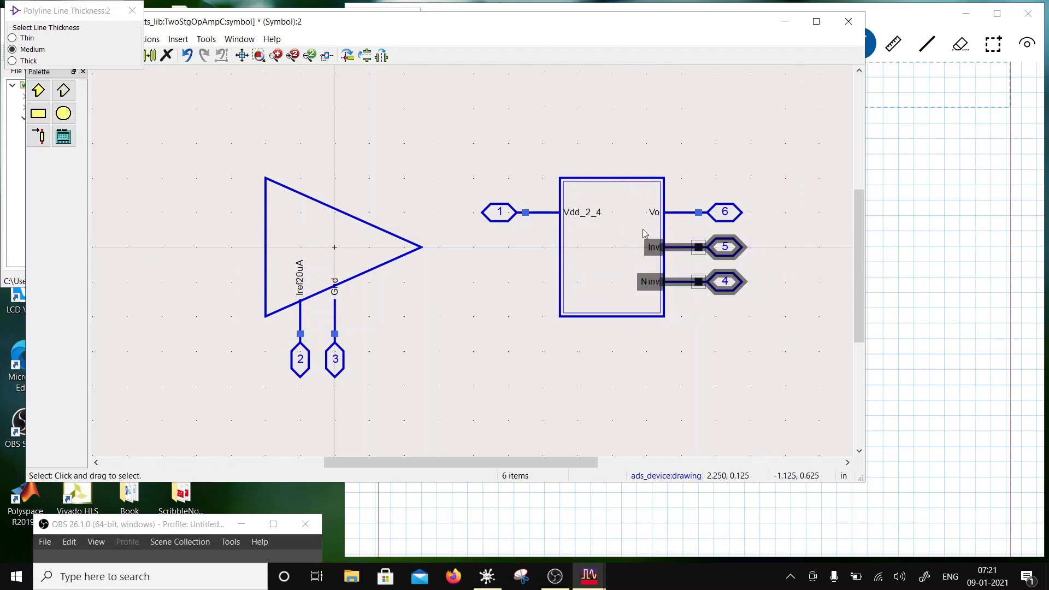
{"action": "left_click", "coordinate": [371, 59]}
{"action": "left_click", "coordinate": [689, 254]}
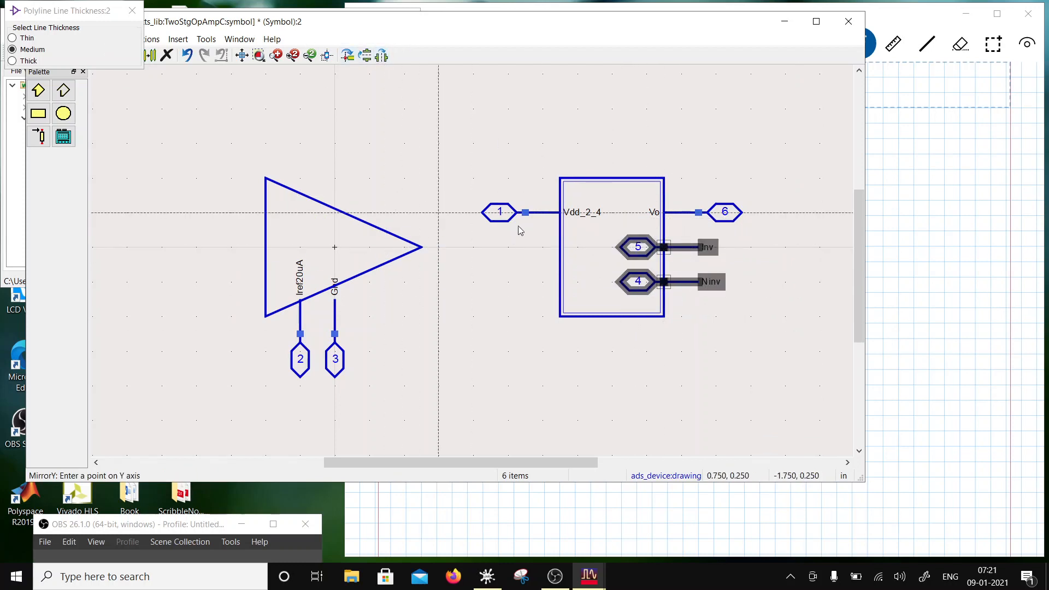
{"action": "left_click_drag", "start_coordinate": [686, 282], "coordinate": [240, 261]}
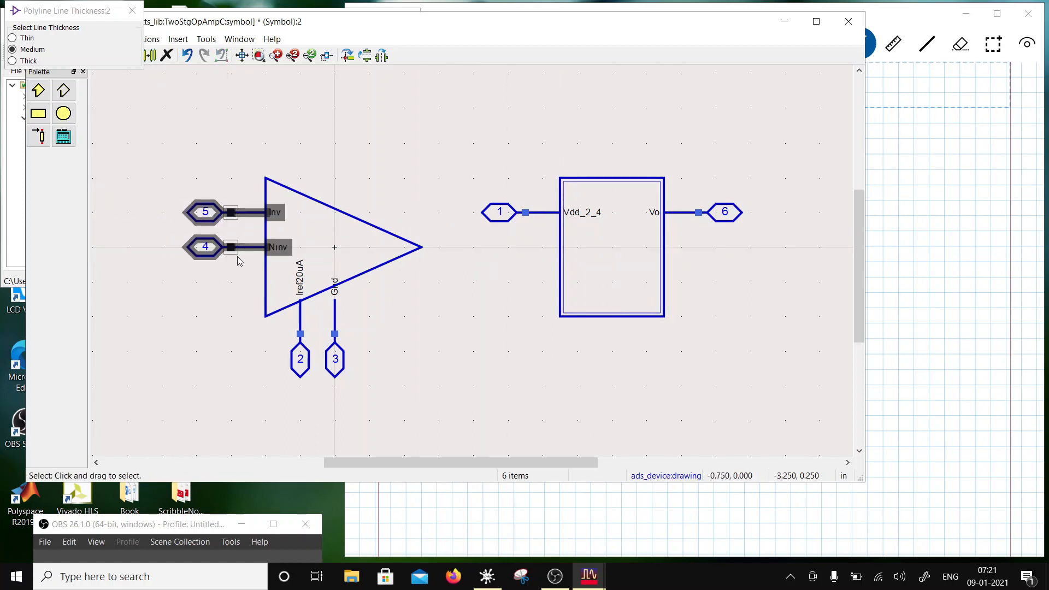
{"action": "left_click", "coordinate": [207, 193]}
{"action": "left_click_drag", "start_coordinate": [175, 227], "coordinate": [255, 291]}
{"action": "left_click", "coordinate": [424, 328]}
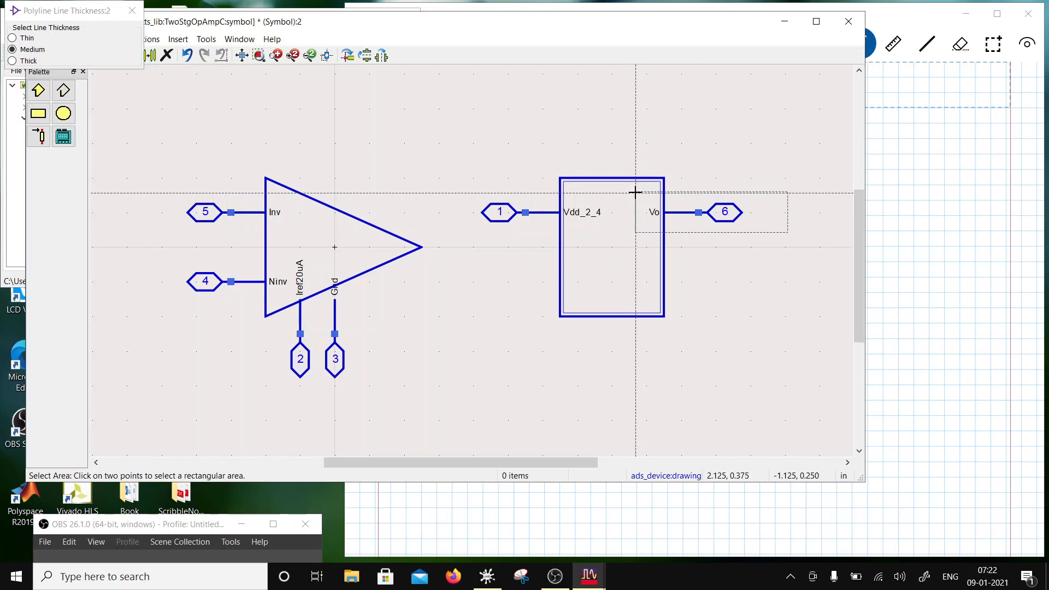
Step: Place the Vo pin at the triangle's tip and the Vdd_2_4 pin, rotated to point upward, on its upper sloping edge
{"action": "left_click", "coordinate": [635, 193]}
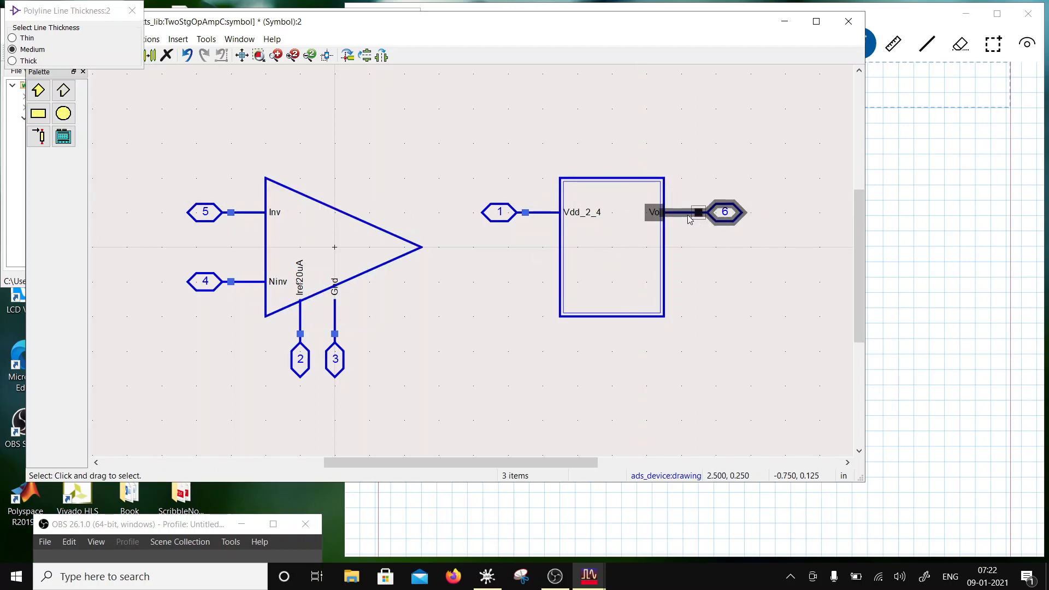
{"action": "left_click_drag", "start_coordinate": [689, 220], "coordinate": [447, 254]}
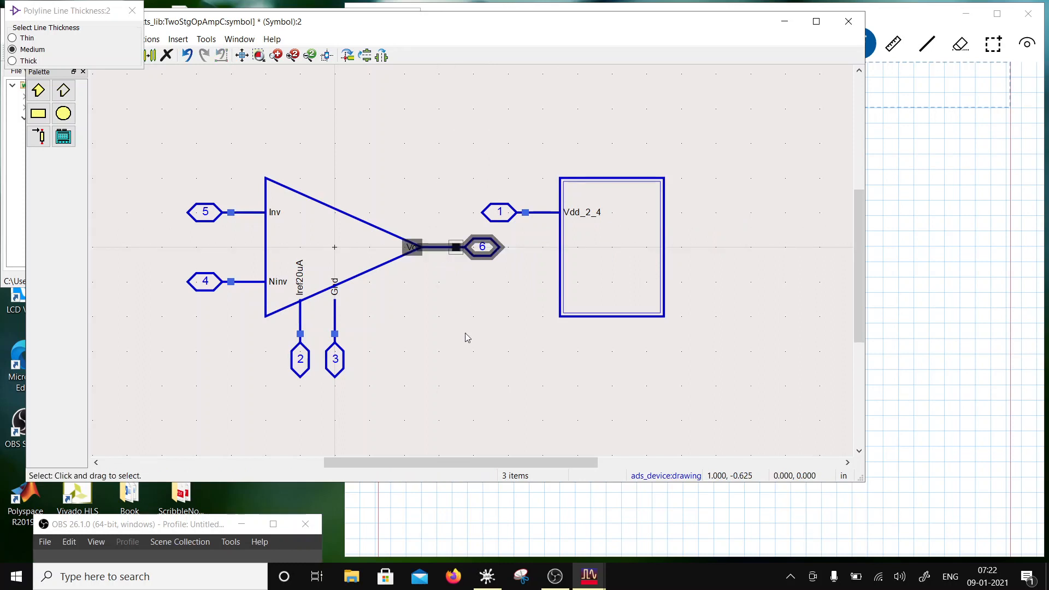
{"action": "left_click_drag", "start_coordinate": [464, 192], "coordinate": [633, 234]}
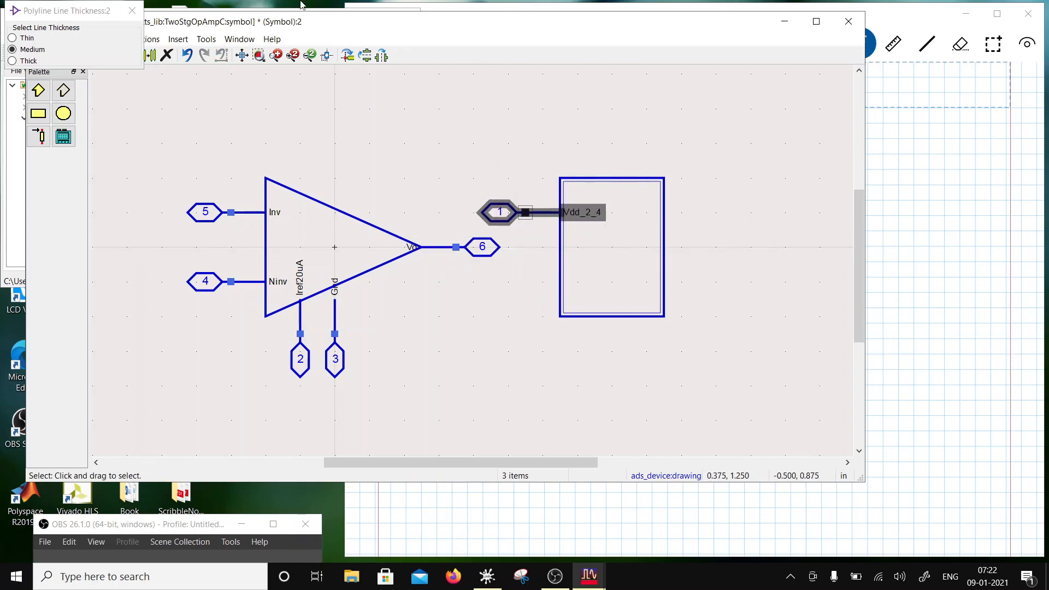
{"action": "left_click", "coordinate": [347, 55]}
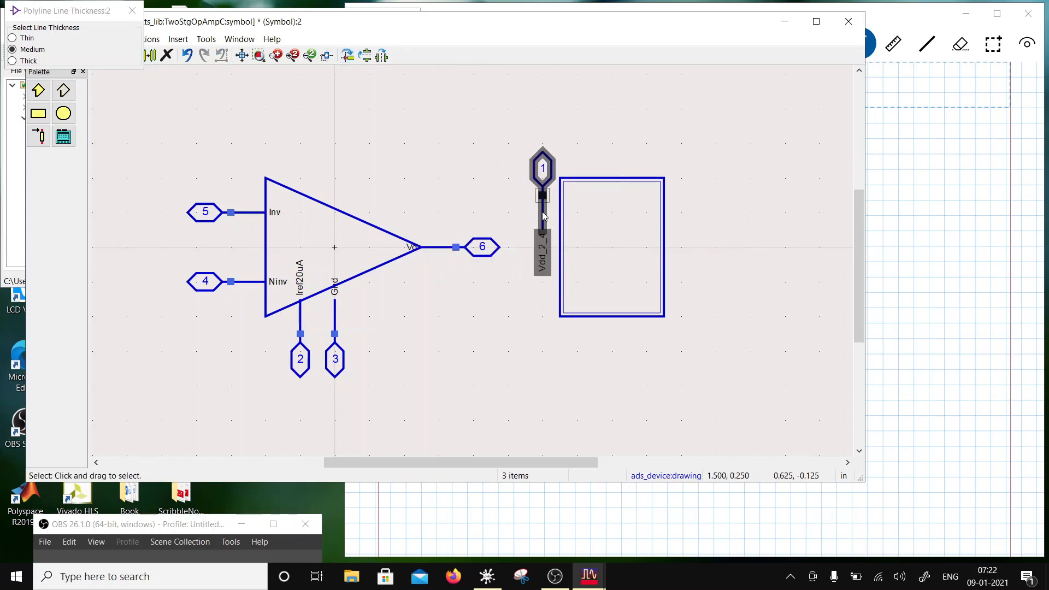
{"action": "left_click_drag", "start_coordinate": [544, 216], "coordinate": [301, 182]}
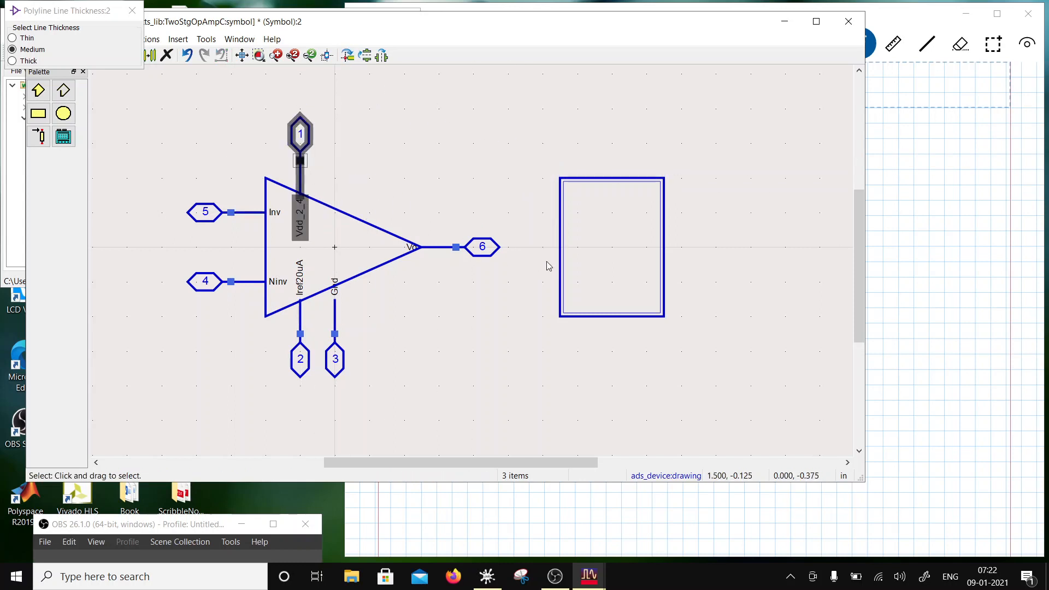
Step: Delete the leftover double rectangle beside the triangle and stretch the Gnd pin line up to the triangle's lower sloping edge
{"action": "left_click_drag", "start_coordinate": [543, 140], "coordinate": [744, 371]}
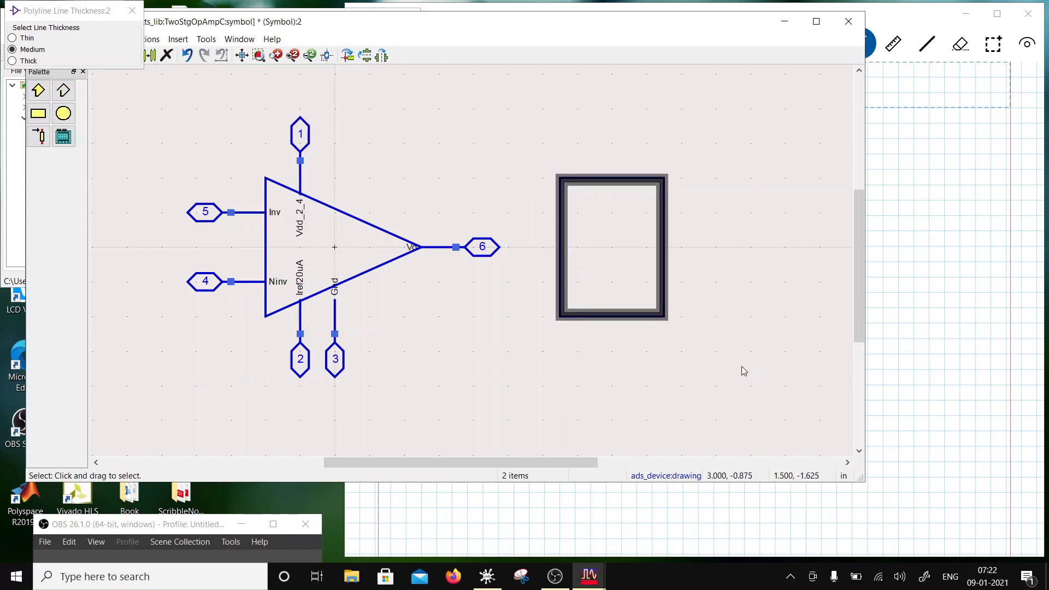
{"action": "key", "text": "Delete"}
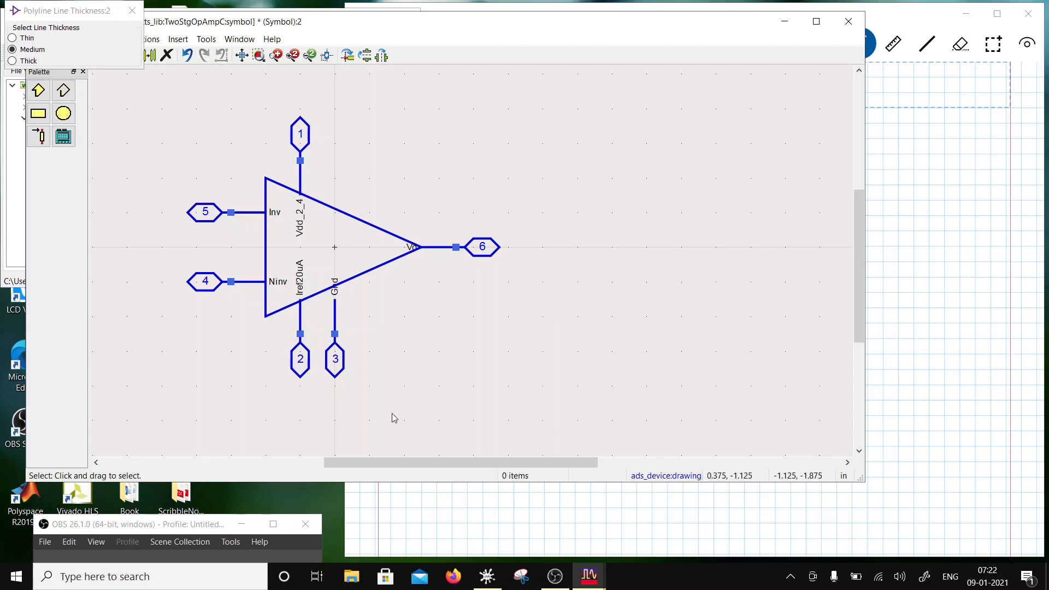
{"action": "scroll", "coordinate": [339, 300], "scroll_direction": "up", "scroll_amount": 1}
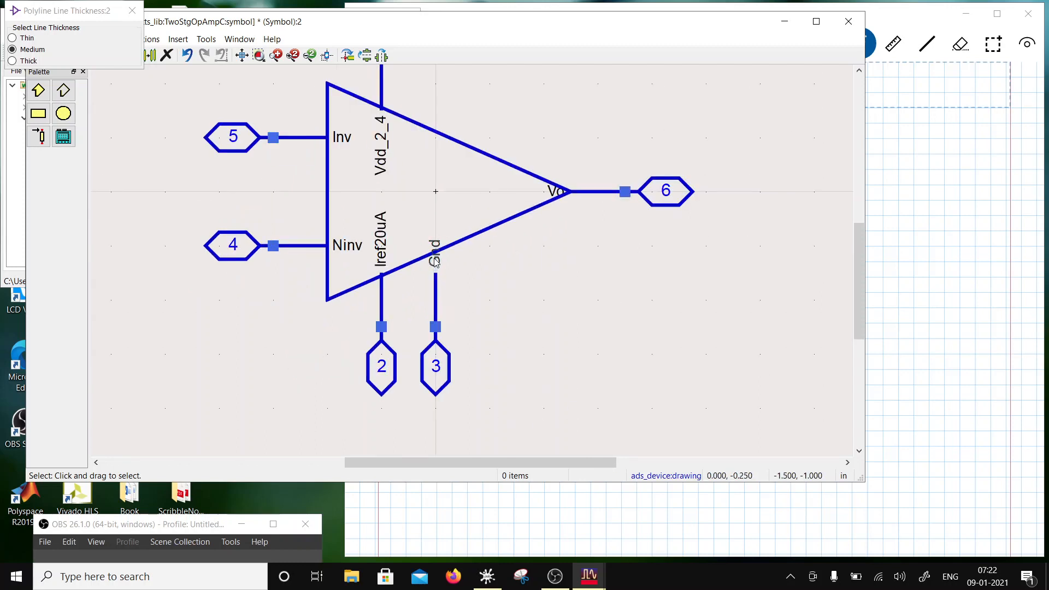
{"action": "left_click_drag", "start_coordinate": [441, 273], "coordinate": [438, 249]}
{"action": "scroll", "coordinate": [438, 255], "scroll_direction": "up", "scroll_amount": 2}
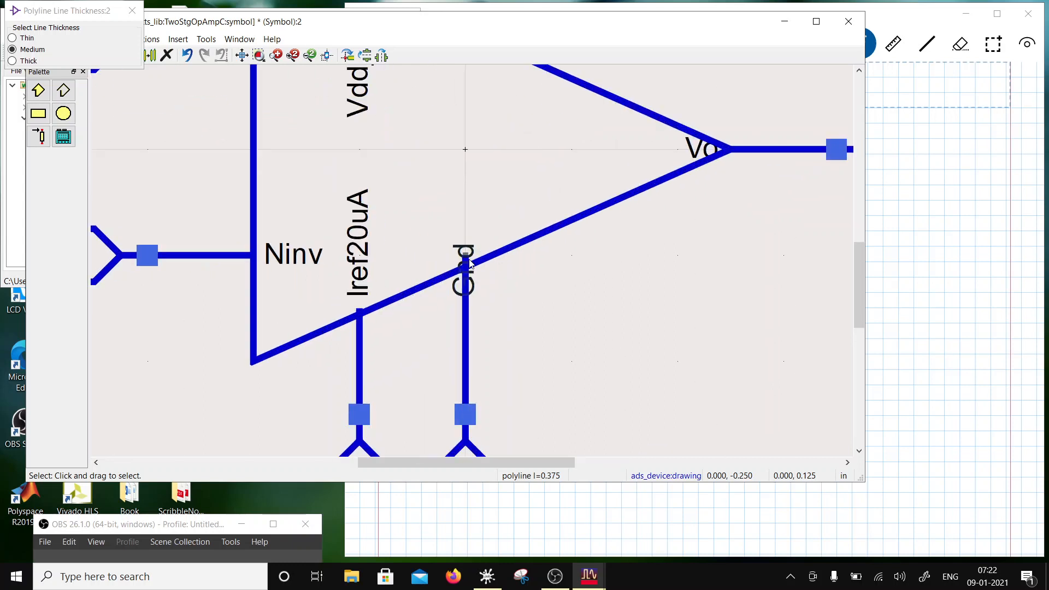
Step: Turn off snapping and shorten the Gnd pin line to a length of 0.350 so it ends exactly on the triangle's lower edge
{"action": "scroll", "coordinate": [438, 255], "scroll_direction": "down", "scroll_amount": 2}
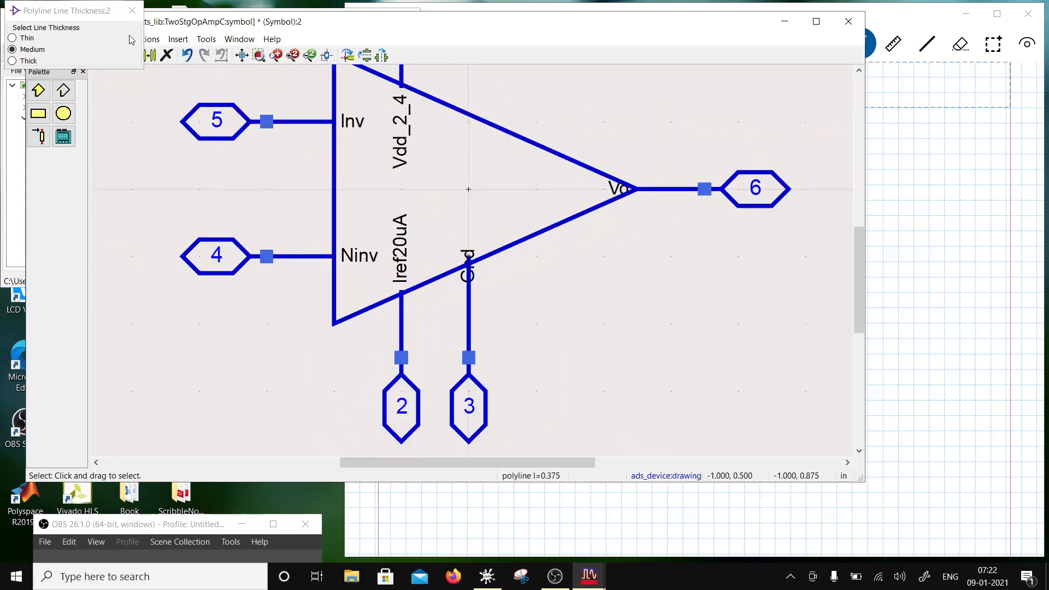
{"action": "left_click", "coordinate": [152, 39]}
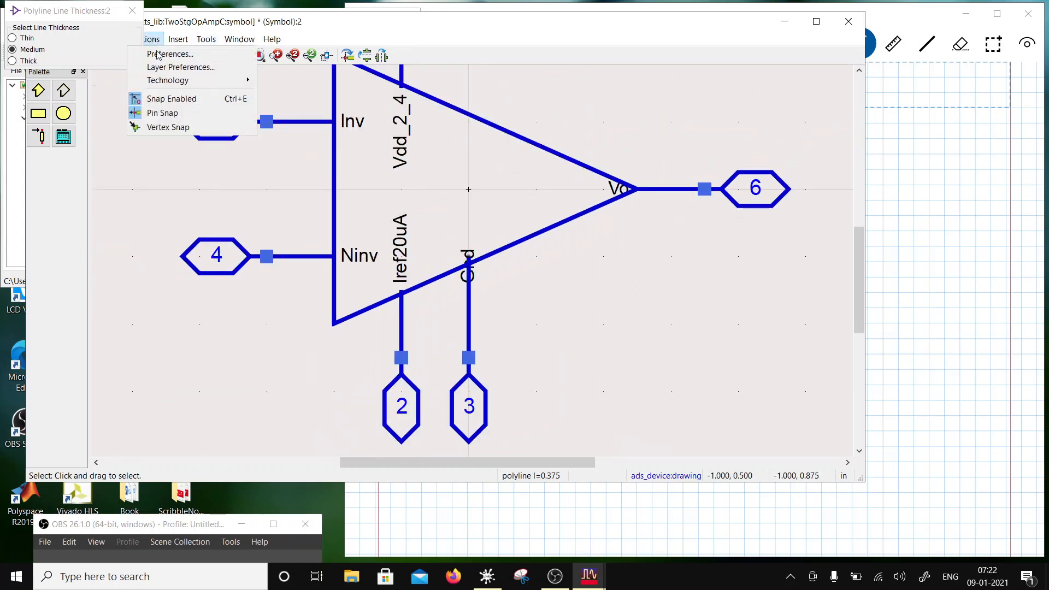
{"action": "left_click", "coordinate": [166, 99]}
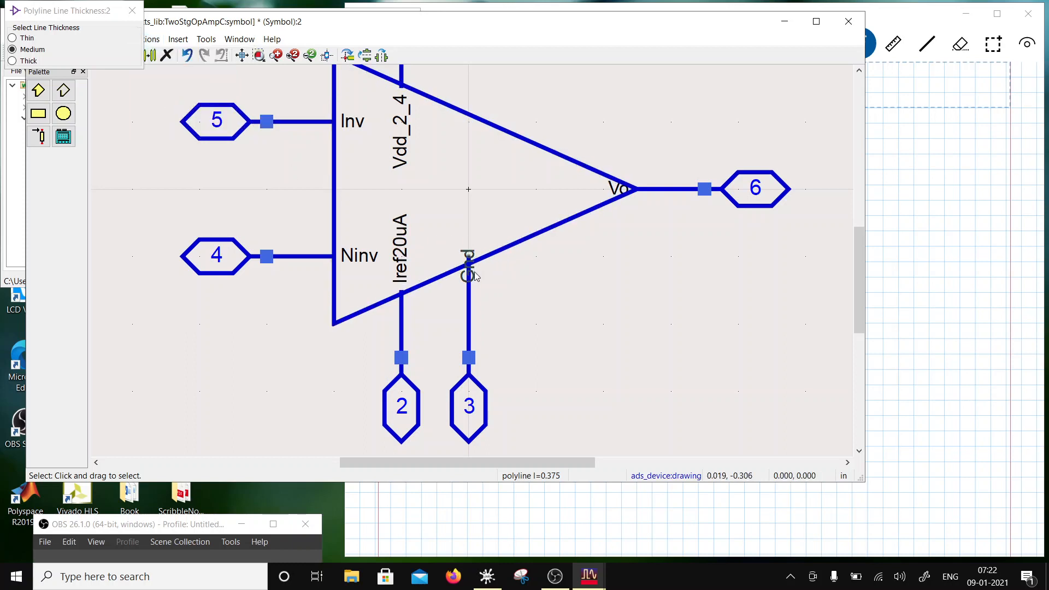
{"action": "mouse_move", "coordinate": [474, 276]}
{"action": "left_mouse_down"}
{"action": "mouse_move", "coordinate": [474, 245]}
{"action": "mouse_move", "coordinate": [457, 261]}
{"action": "mouse_move", "coordinate": [469, 262]}
{"action": "left_mouse_up"}
{"action": "left_click_drag", "start_coordinate": [402, 291], "coordinate": [401, 291]}
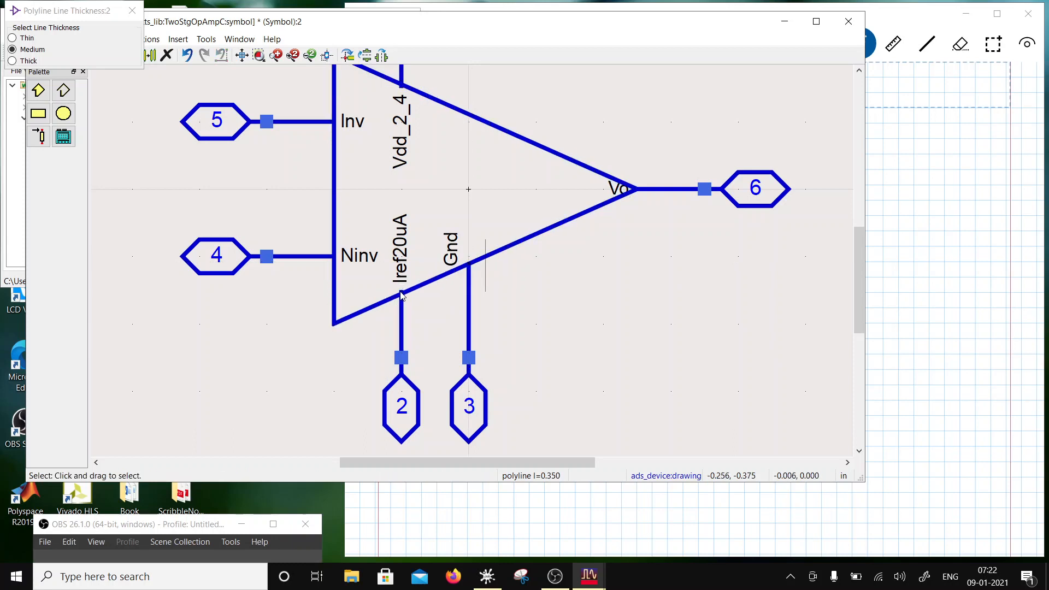
Step: Move the Gnd and Vo pin labels clear of the lines so both sit inside the triangle
{"action": "left_click_drag", "start_coordinate": [451, 256], "coordinate": [459, 241]}
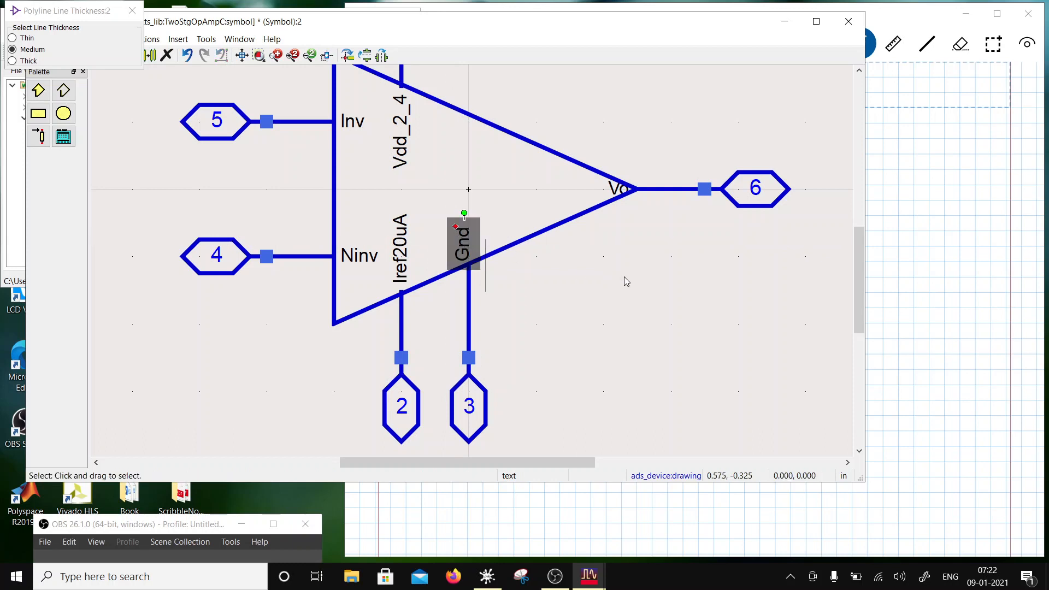
{"action": "left_click", "coordinate": [605, 189]}
{"action": "left_click", "coordinate": [633, 252]}
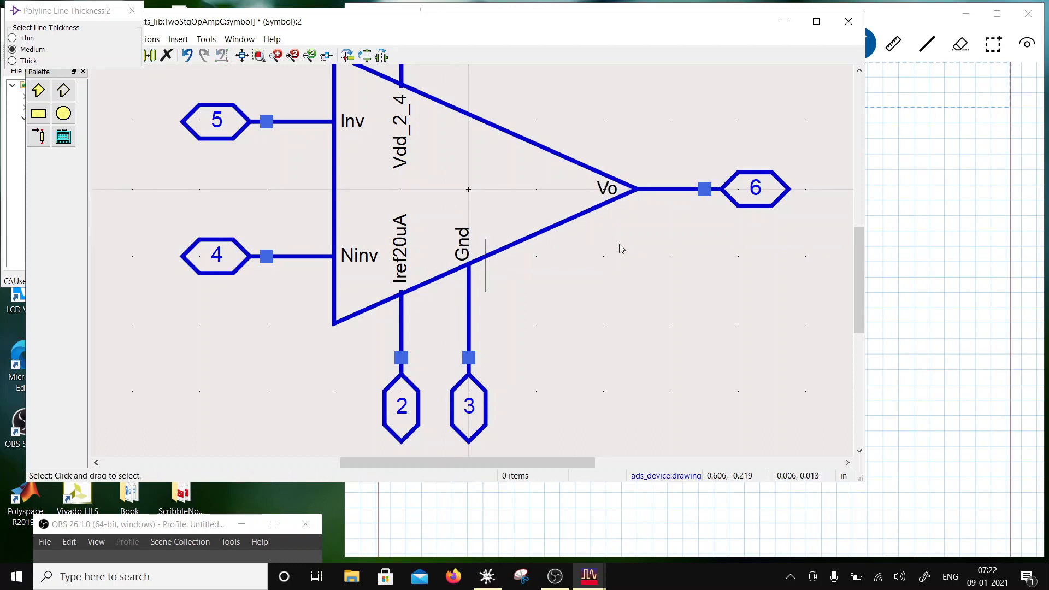
Step: Close the polyline thickness dialog and turn snapping back on
{"action": "scroll", "coordinate": [444, 198], "scroll_direction": "down", "scroll_amount": 1}
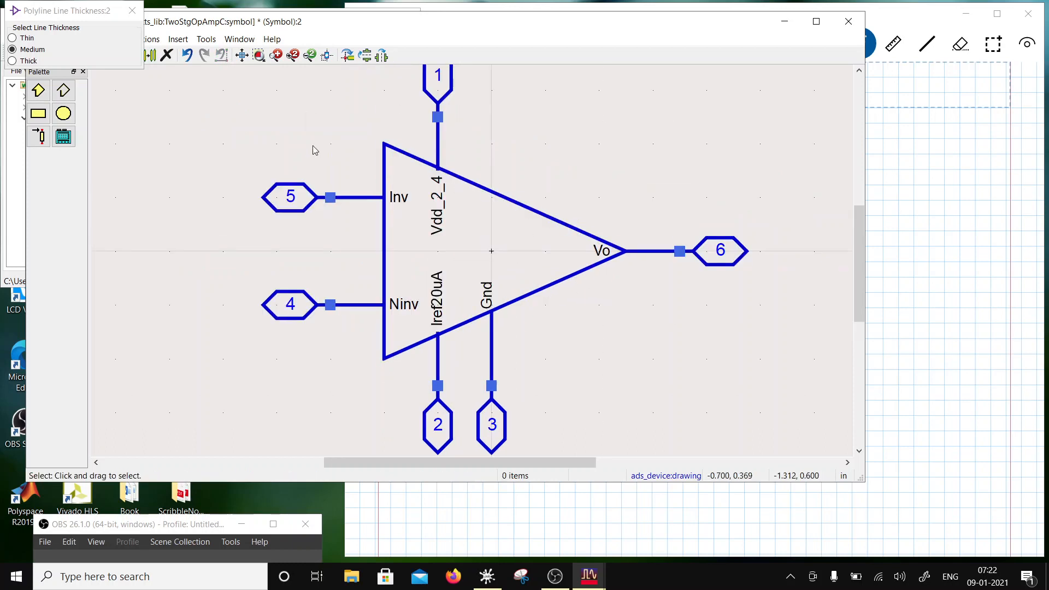
{"action": "left_click", "coordinate": [132, 10]}
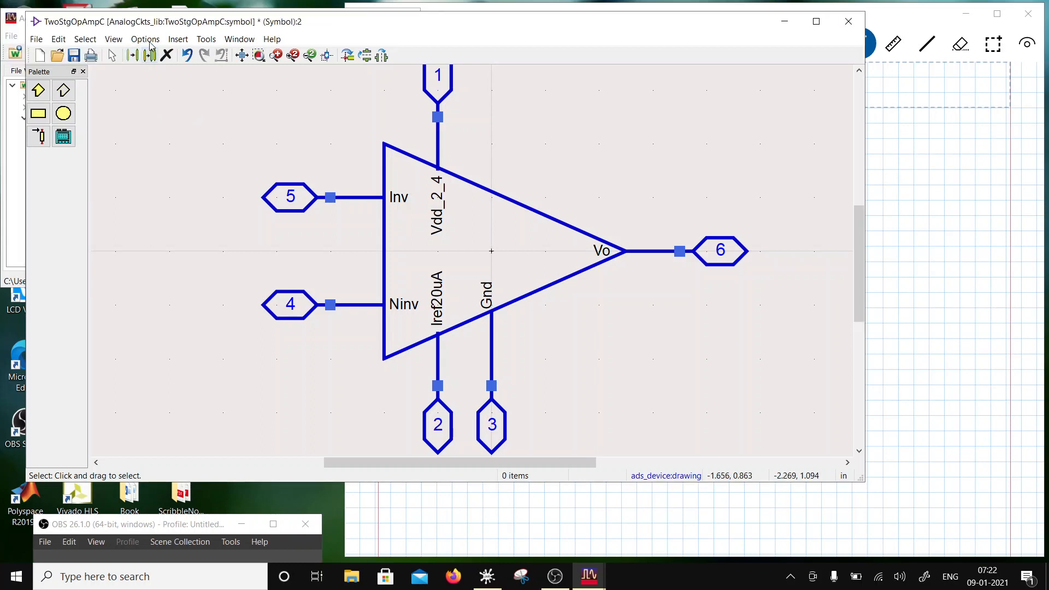
{"action": "left_click", "coordinate": [144, 39]}
{"action": "left_click", "coordinate": [141, 97]}
Step: Insert the text "Two Stage OpAmp" below the triangle's lower sloping edge
{"action": "left_click", "coordinate": [185, 41]}
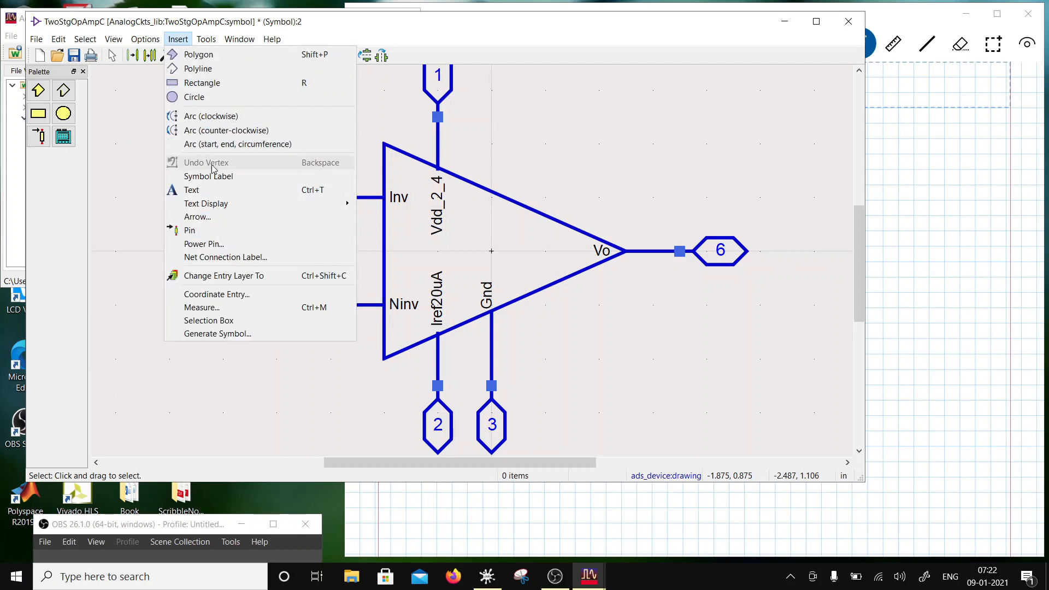
{"action": "left_click", "coordinate": [211, 191]}
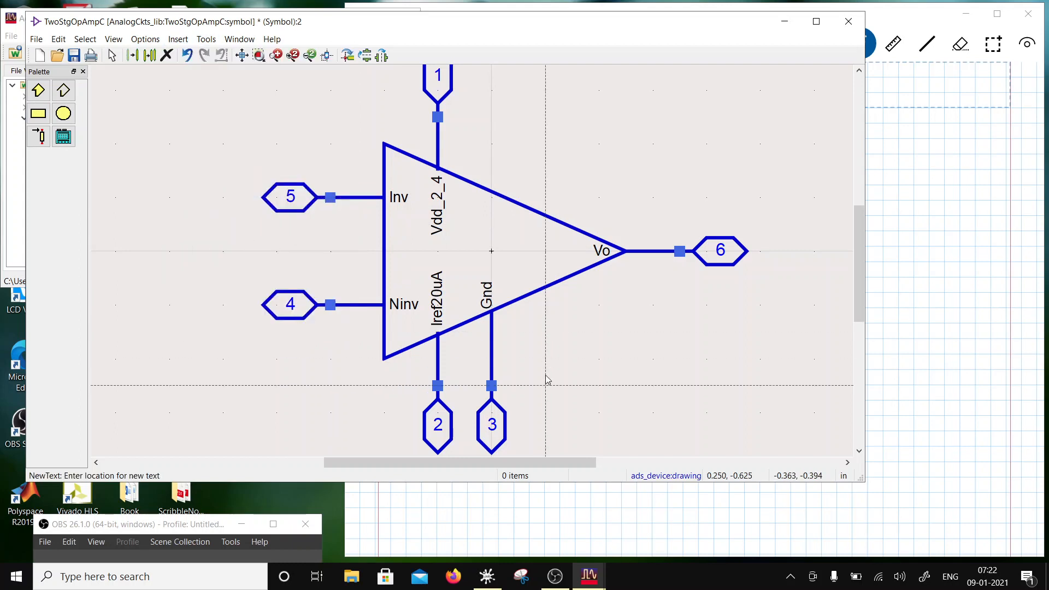
{"action": "left_click", "coordinate": [544, 346]}
{"action": "type", "text": "TwoS"}
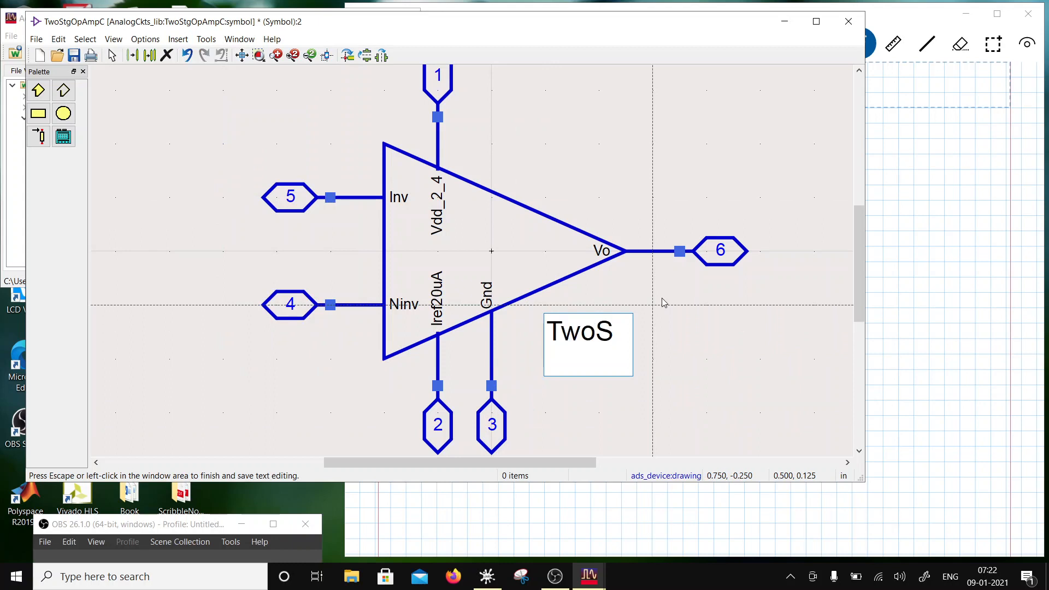
{"action": "type", "text": "tagw"}
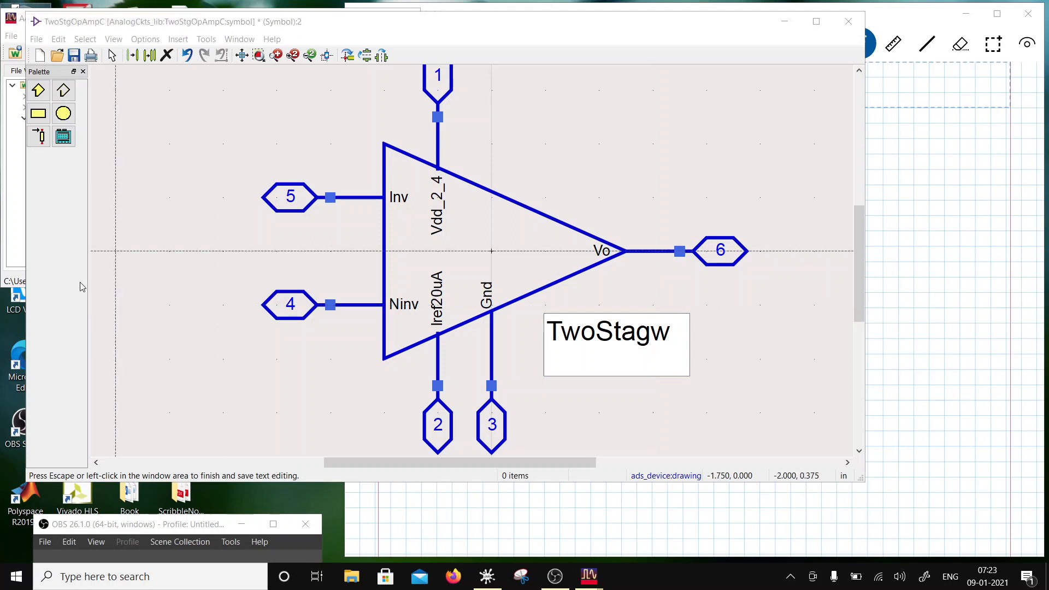
{"action": "left_click", "coordinate": [597, 333]}
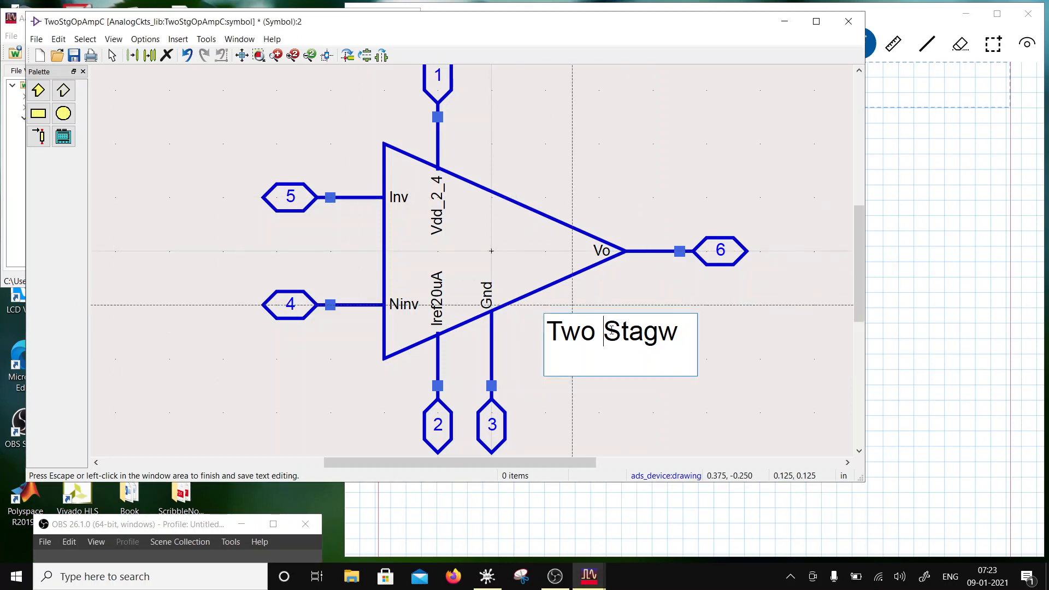
{"action": "left_click", "coordinate": [681, 334]}
{"action": "key", "text": "BackSpace"}
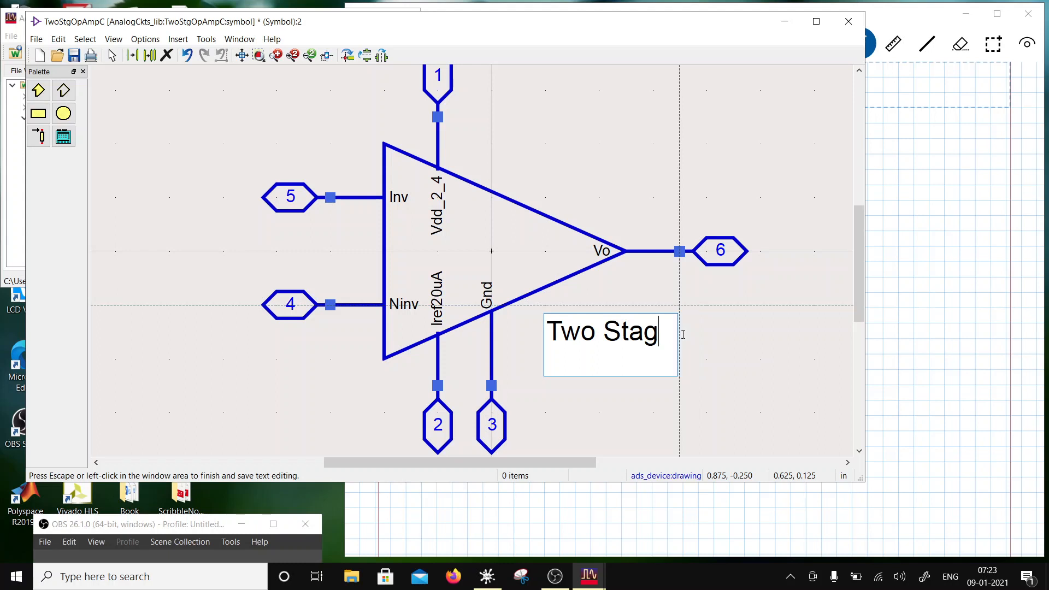
{"action": "type", "text": "e"}
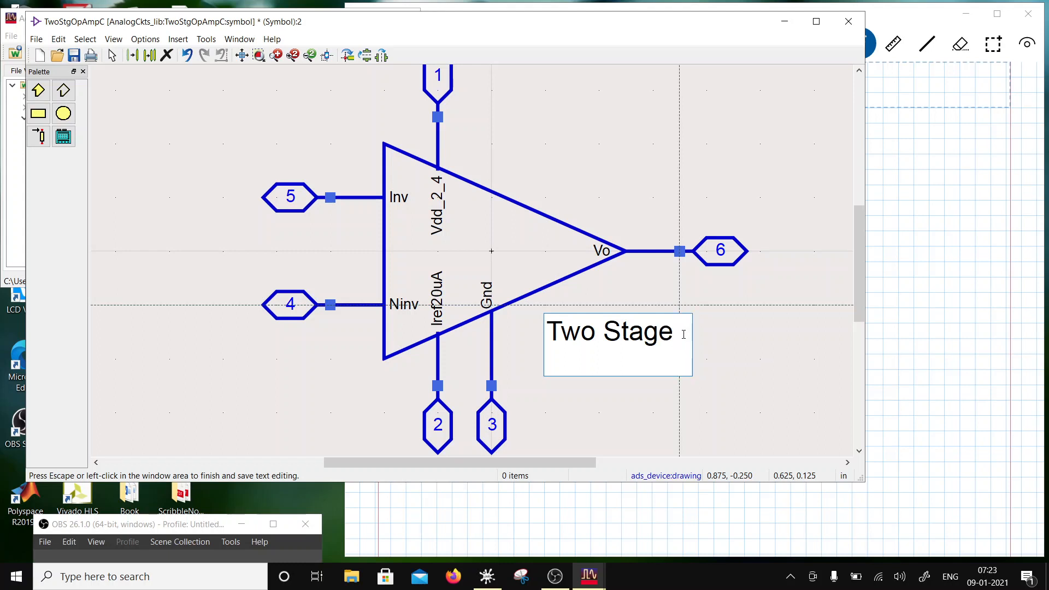
{"action": "type", "text": " OpAmp"}
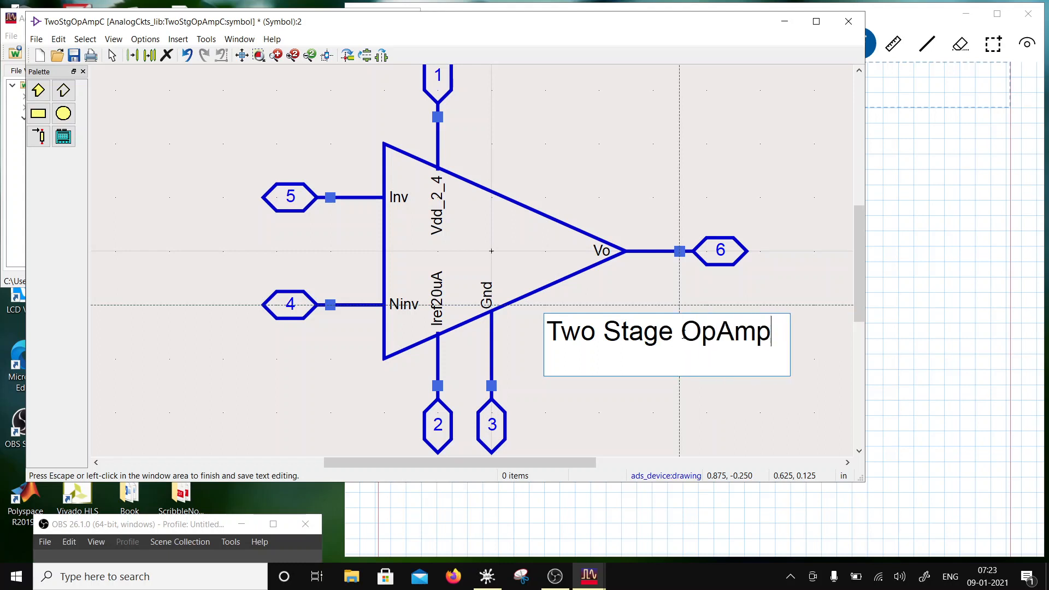
{"action": "left_click", "coordinate": [651, 434]}
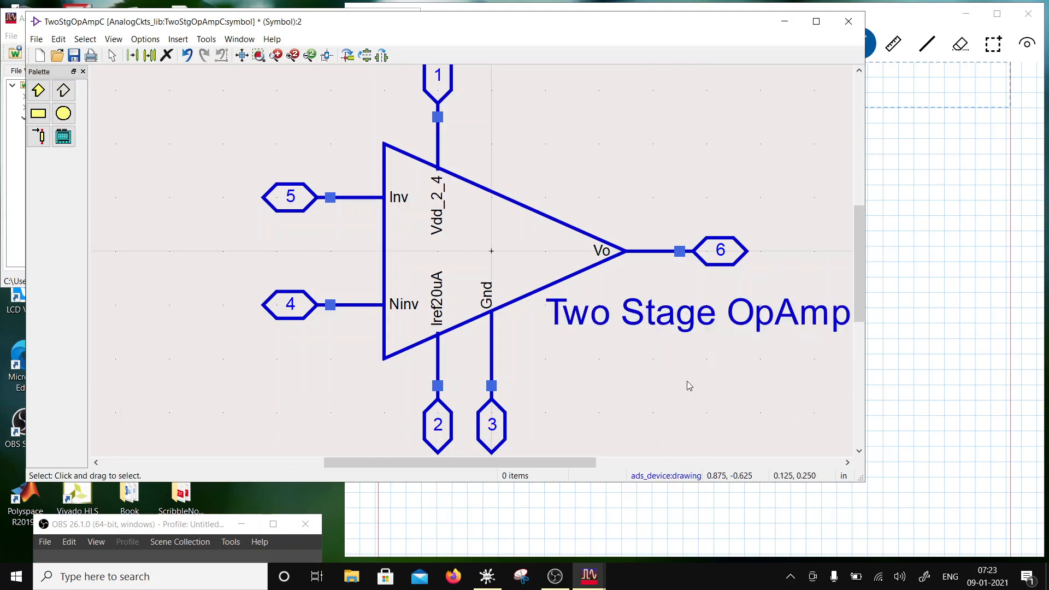
Step: Set the "Two Stage OpAmp" text size to 0.08 and place it just under the triangle, beside the Gnd pin
{"action": "left_click_drag", "start_coordinate": [678, 328], "coordinate": [655, 356]}
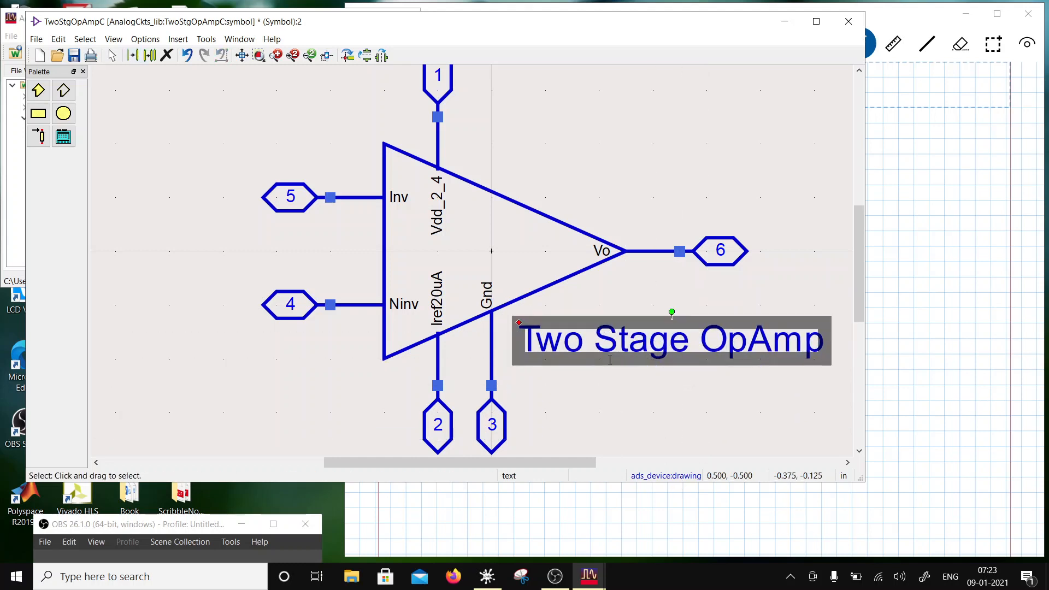
{"action": "double_click", "coordinate": [631, 341]}
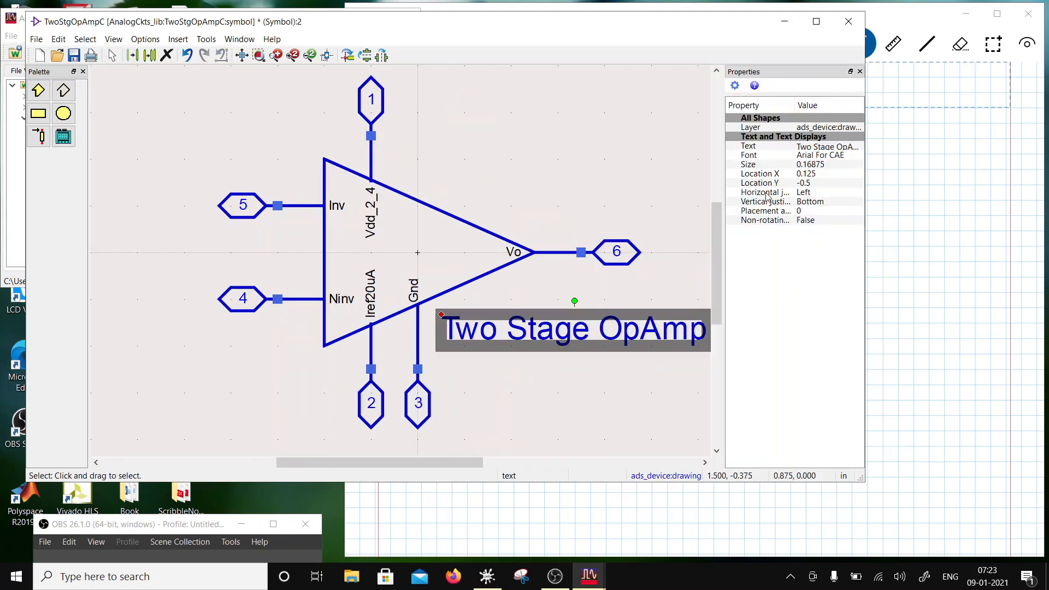
{"action": "left_click", "coordinate": [825, 165]}
{"action": "left_click", "coordinate": [825, 165]}
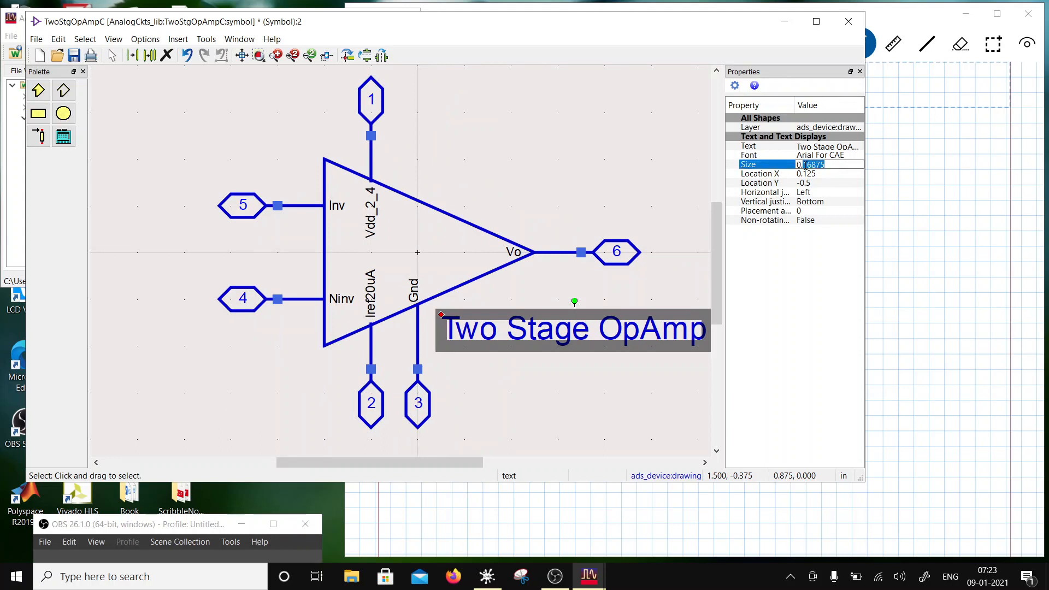
{"action": "type", "text": "0.08"}
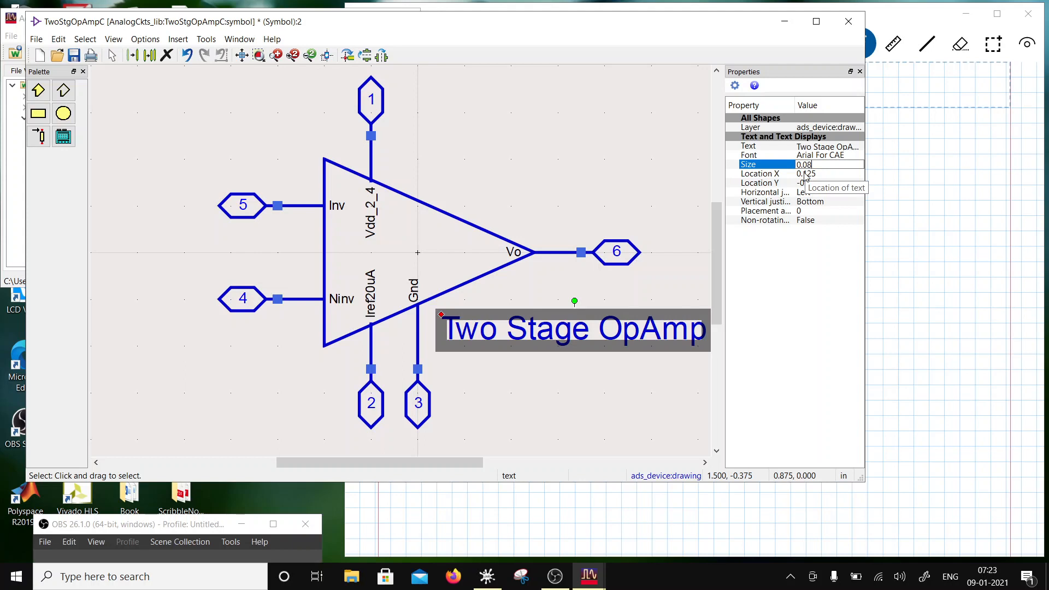
{"action": "left_click", "coordinate": [628, 169]}
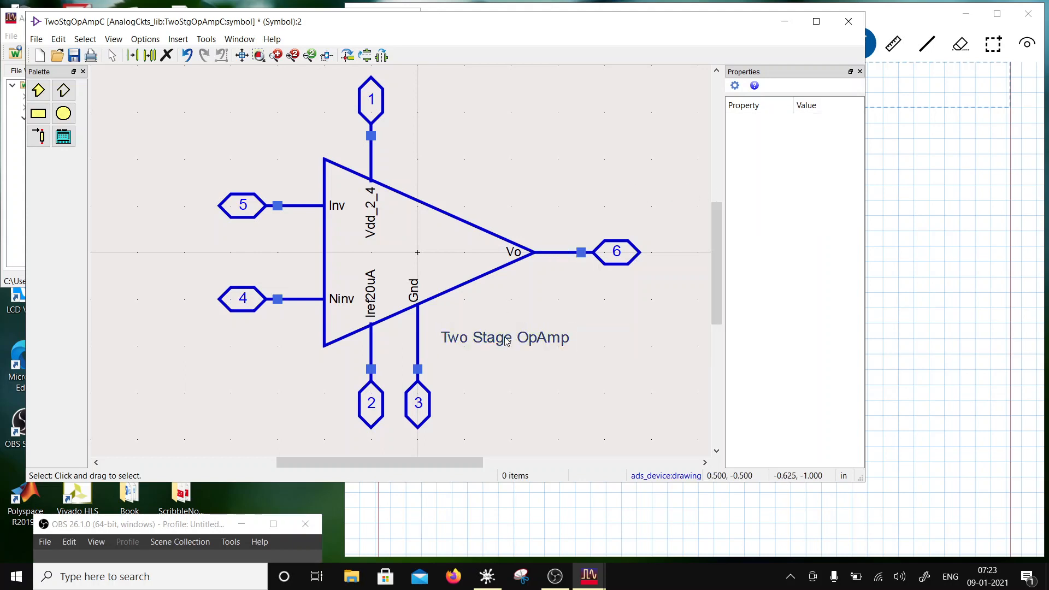
{"action": "left_click_drag", "start_coordinate": [504, 345], "coordinate": [495, 316]}
{"action": "left_click", "coordinate": [528, 363]}
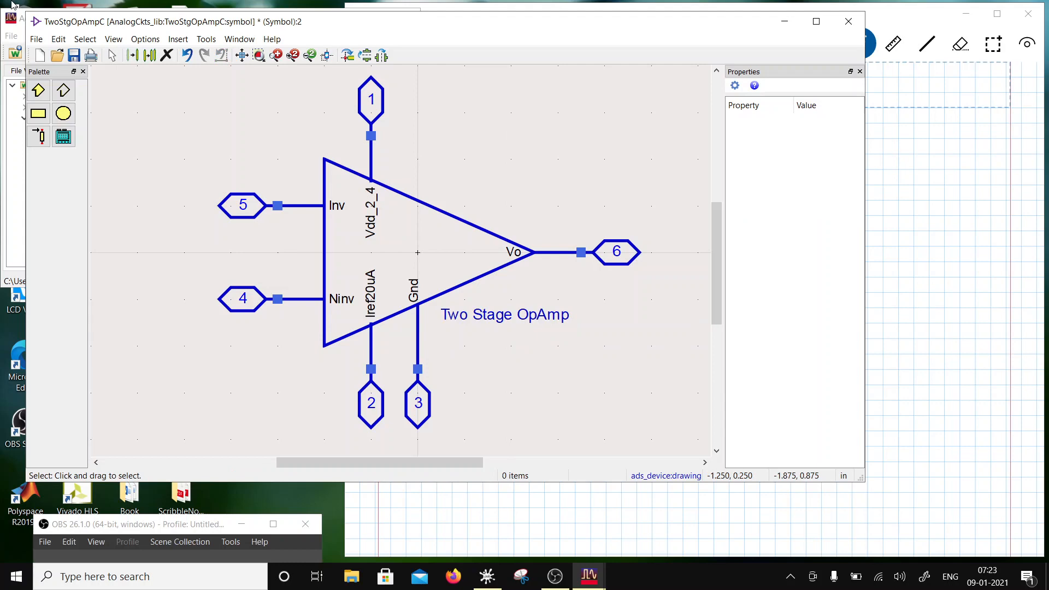
Step: Save the finished op-amp symbol and close its window
{"action": "left_click", "coordinate": [74, 56]}
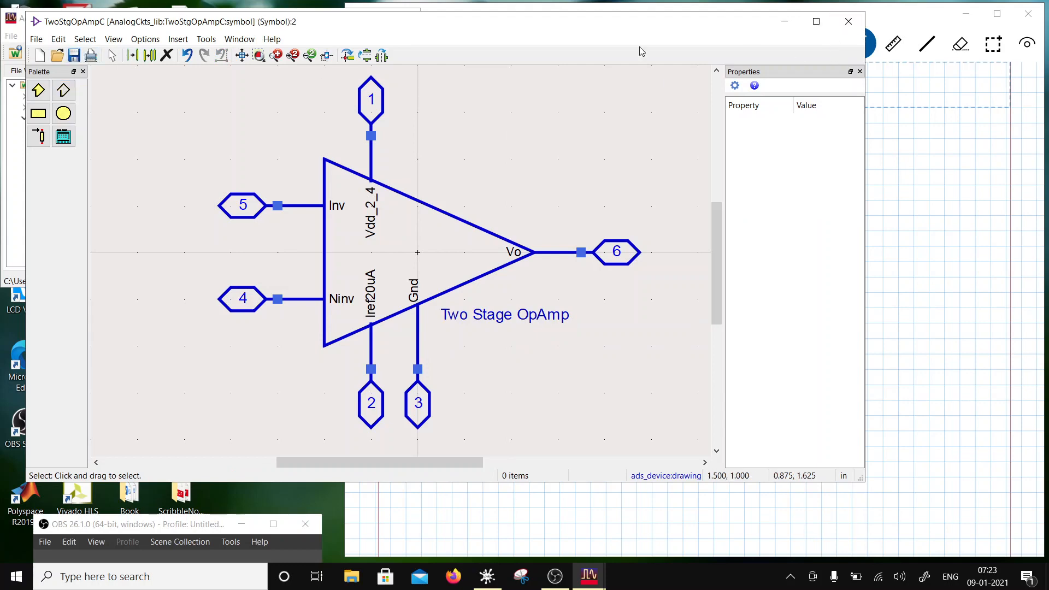
{"action": "left_click", "coordinate": [855, 25]}
Step: Copy the TwoStgOpAmpC cell within the OPAmpCkts folder as ThreeStgOpAmpC and open the copy's schematic
{"action": "left_click", "coordinate": [37, 129]}
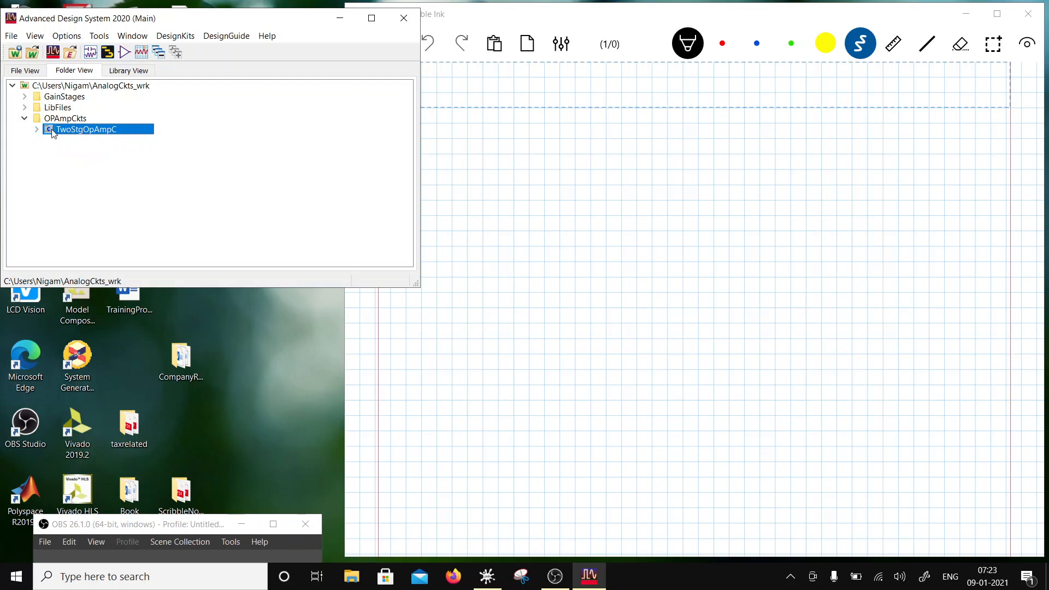
{"action": "right_click", "coordinate": [80, 132]}
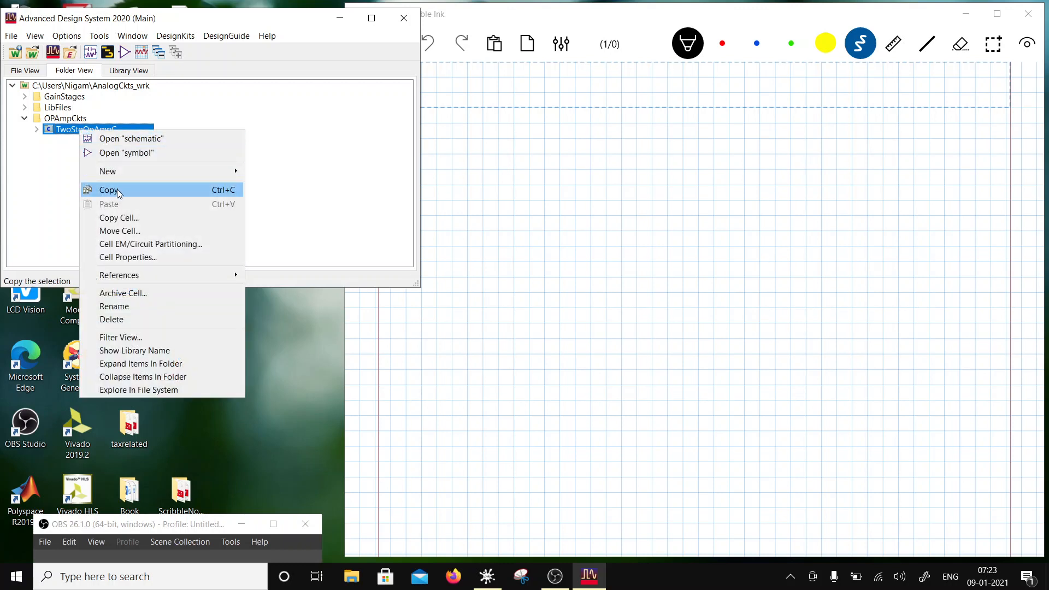
{"action": "left_click", "coordinate": [119, 217]}
{"action": "left_click", "coordinate": [230, 154]}
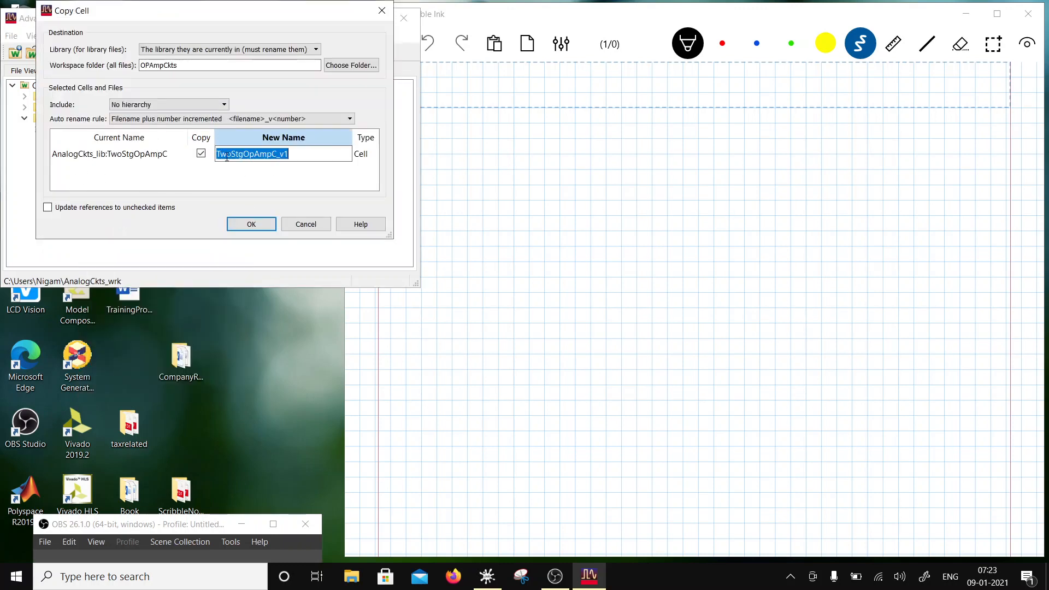
{"action": "left_click", "coordinate": [230, 155]}
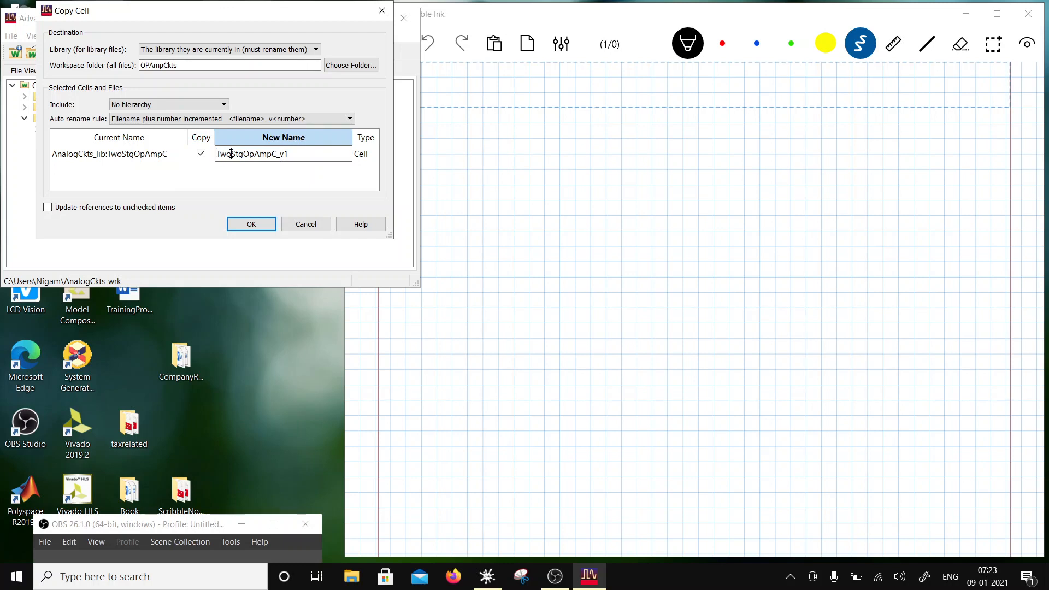
{"action": "key", "text": "BackSpace"}
{"action": "key", "text": "BackSpace"}
{"action": "type", "text": "hree"}
{"action": "left_click", "coordinate": [252, 225]}
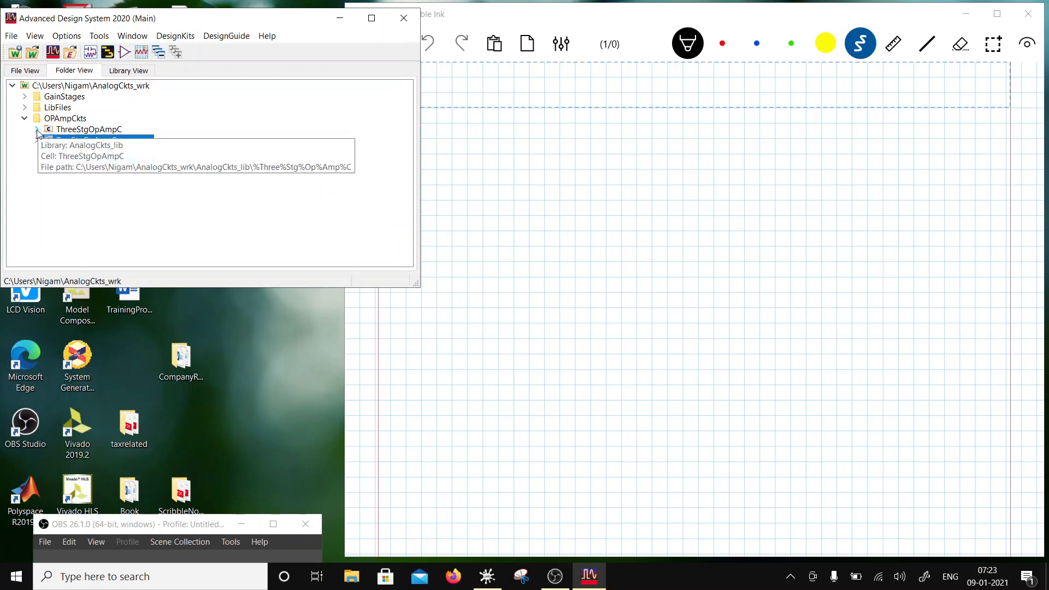
{"action": "left_click", "coordinate": [37, 131]}
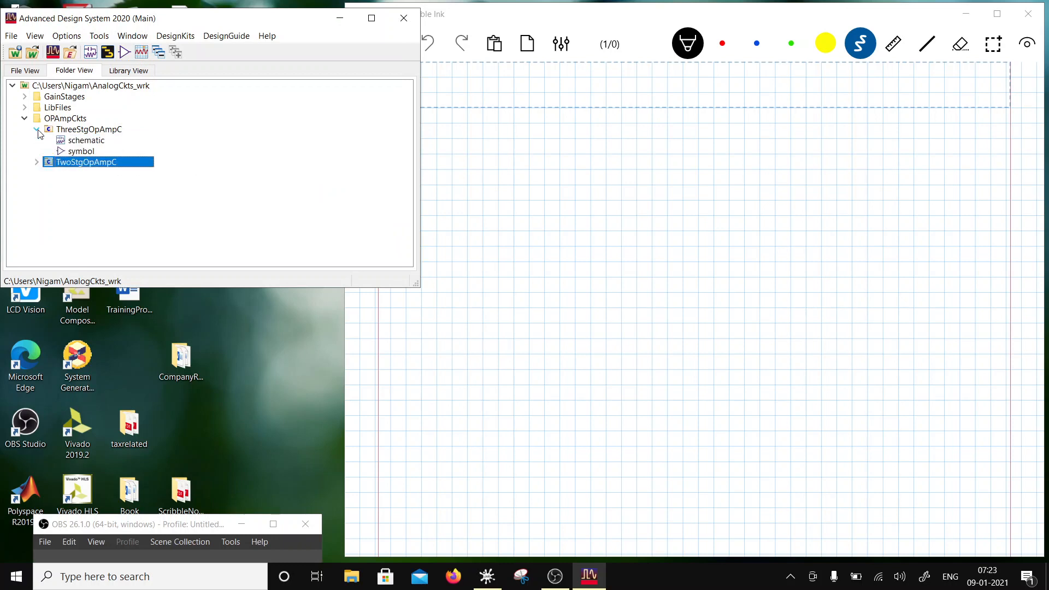
{"action": "double_click", "coordinate": [82, 142]}
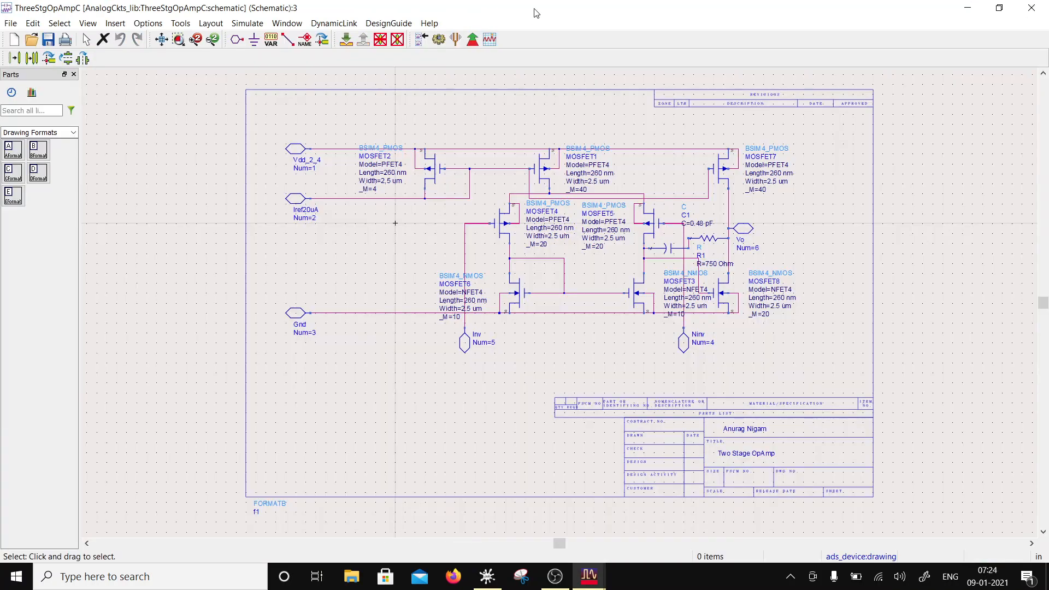
Step: Pull the Vo pin away from the second-stage output toward the drawing frame's edge and delete the stretched wires attached to it
{"action": "double_click", "coordinate": [511, 14]}
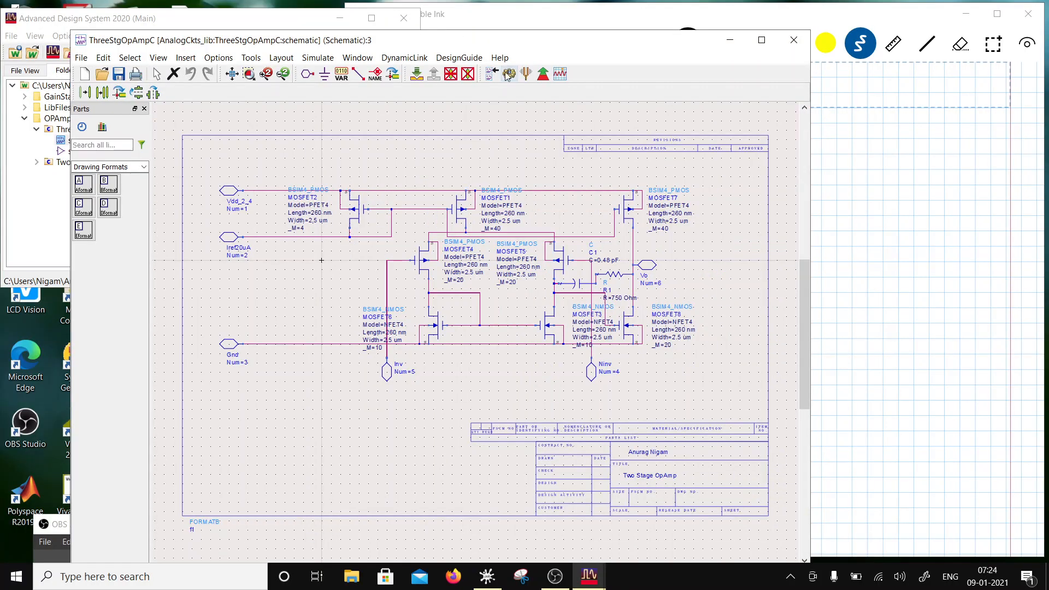
{"action": "left_click_drag", "start_coordinate": [491, 42], "coordinate": [589, 73]}
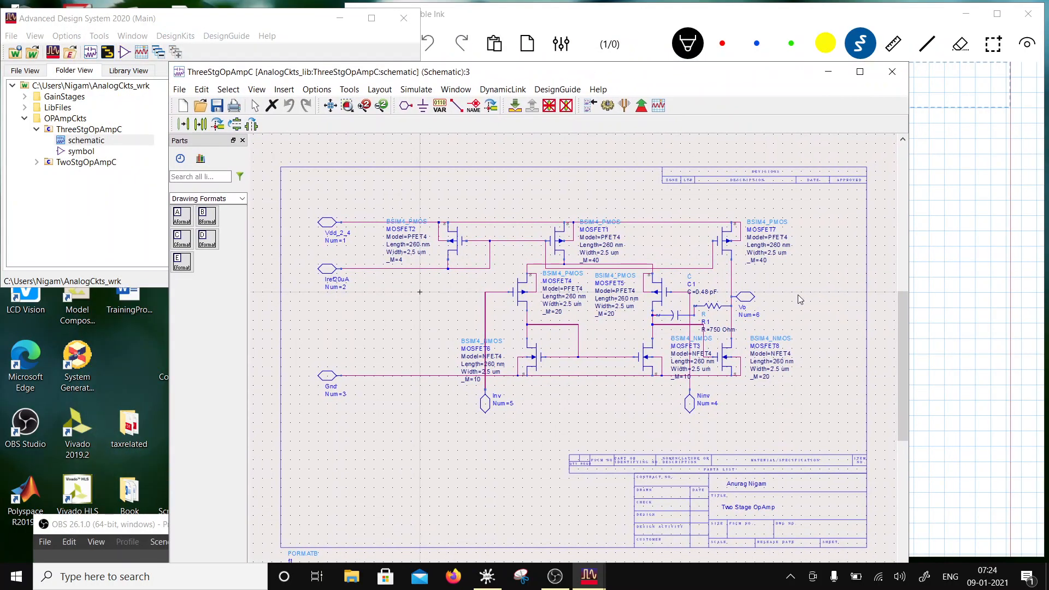
{"action": "left_click_drag", "start_coordinate": [749, 298], "coordinate": [853, 300]}
{"action": "scroll", "coordinate": [787, 304], "scroll_direction": "up", "scroll_amount": 1}
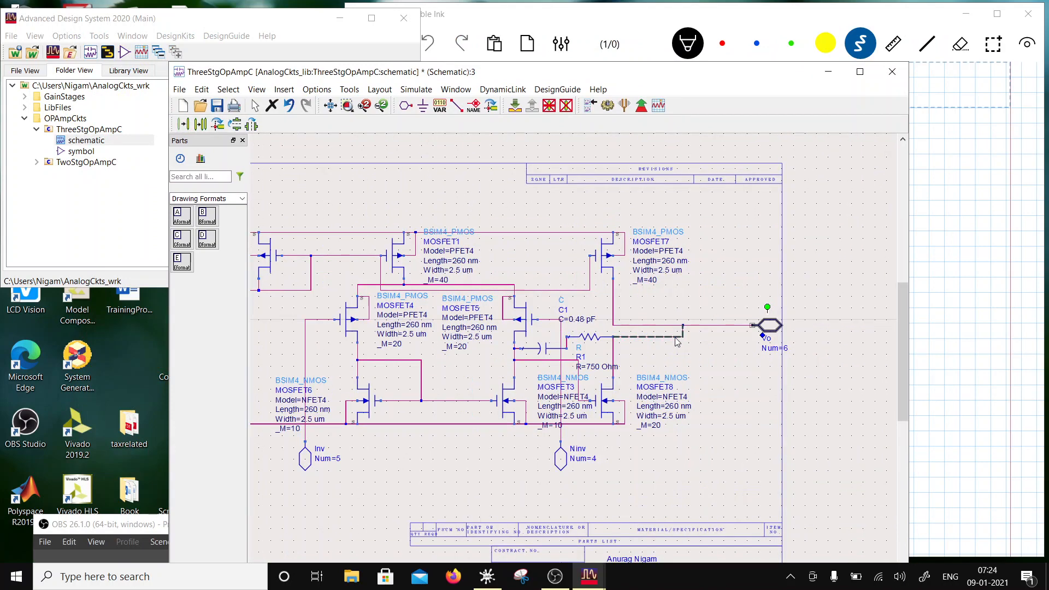
{"action": "left_click", "coordinate": [677, 337]}
{"action": "key", "text": "Delete"}
{"action": "left_click", "coordinate": [665, 326]}
{"action": "key", "text": "Delete"}
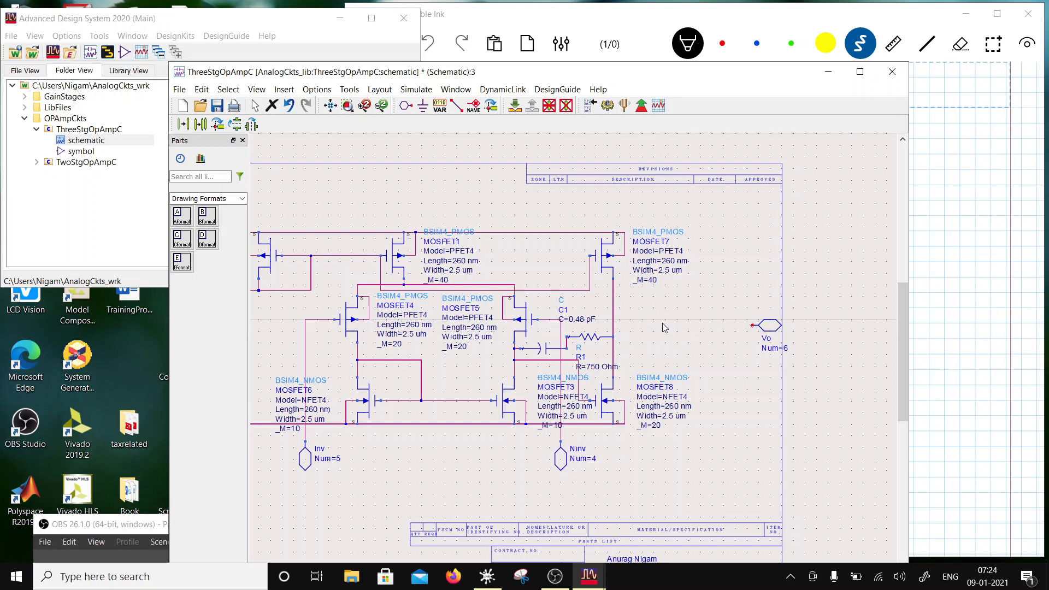
Step: Try to copy the third-stage transistors MOSFET9 and MOSFET10 from the ThreeStgOpAmp schematic in the GainStages folder
{"action": "left_click", "coordinate": [25, 98]}
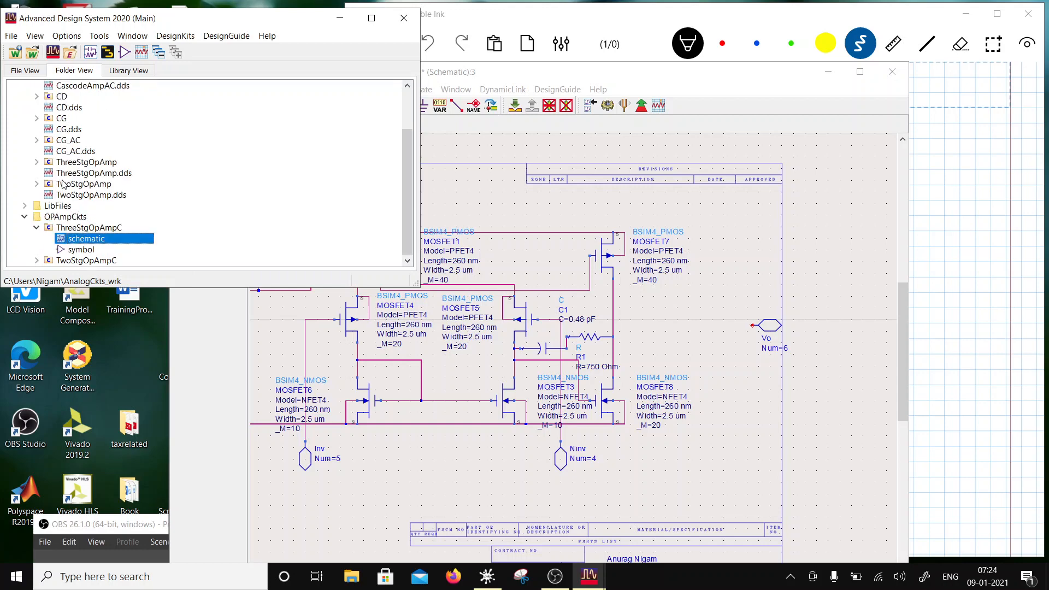
{"action": "left_click", "coordinate": [36, 162]}
{"action": "double_click", "coordinate": [82, 173]}
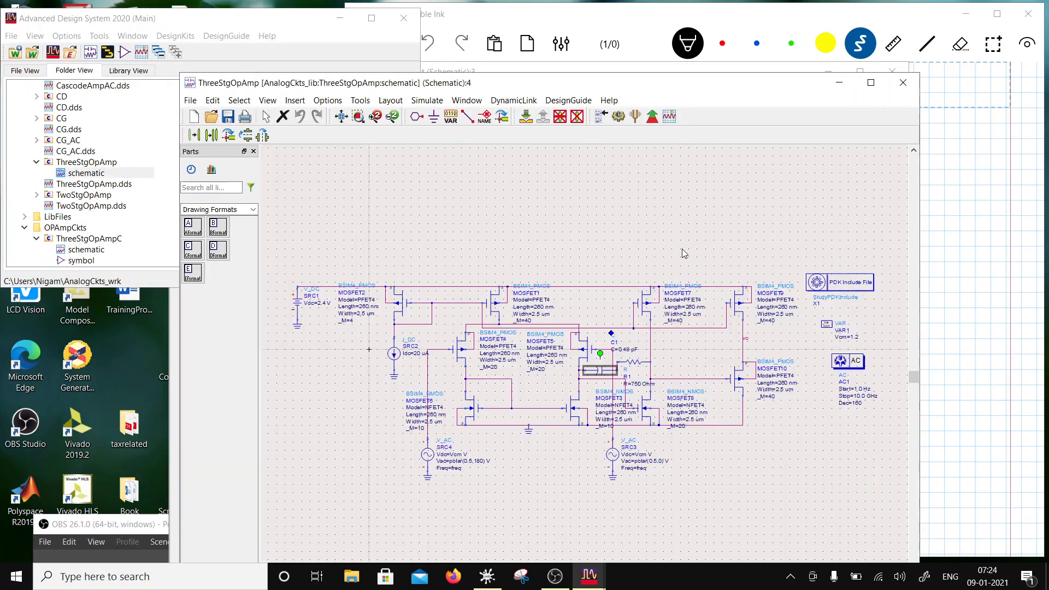
{"action": "left_click_drag", "start_coordinate": [683, 253], "coordinate": [792, 478]}
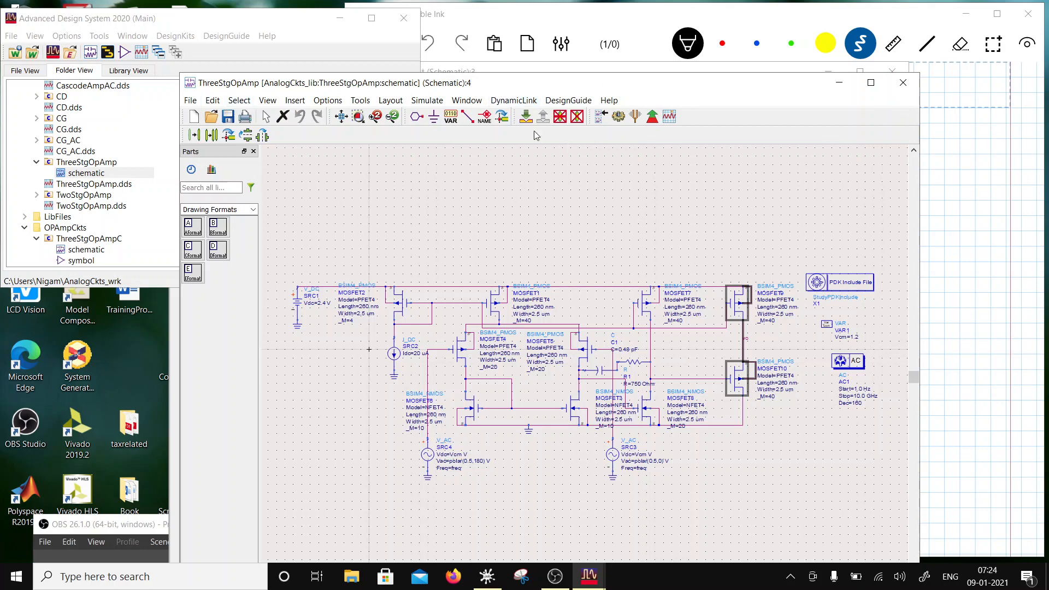
{"action": "left_click", "coordinate": [904, 82]}
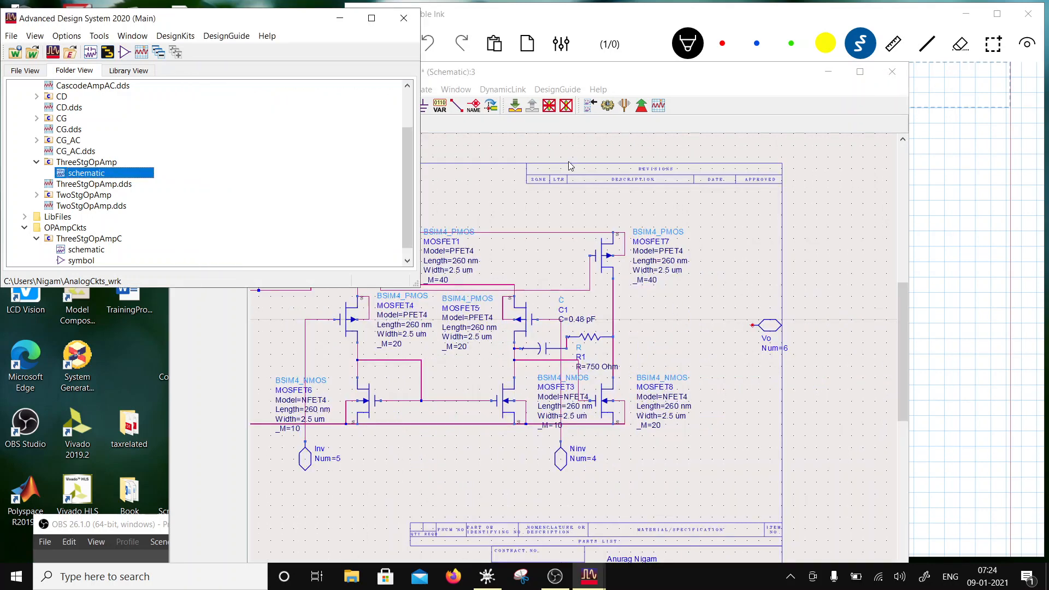
{"action": "left_click", "coordinate": [580, 72]}
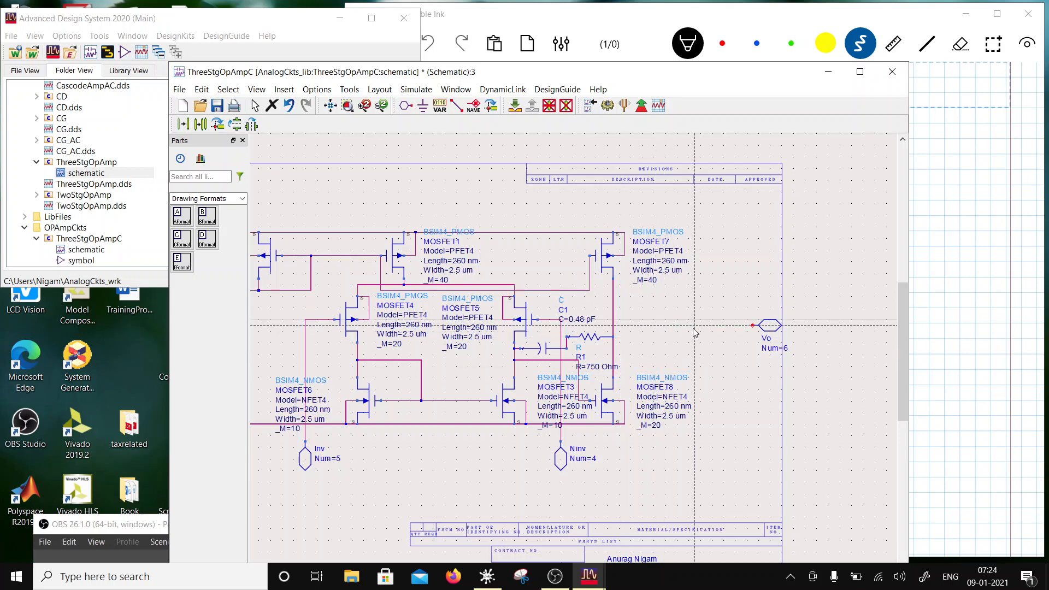
Step: Copy MOSFET7 and MOSFET8 from the TwoStgOpAmp schematic and paste them into ThreeStgOpAmpC beside the second stage, aligned with its transistors
{"action": "left_click", "coordinate": [76, 196]}
{"action": "left_click", "coordinate": [37, 194]}
{"action": "double_click", "coordinate": [87, 206]}
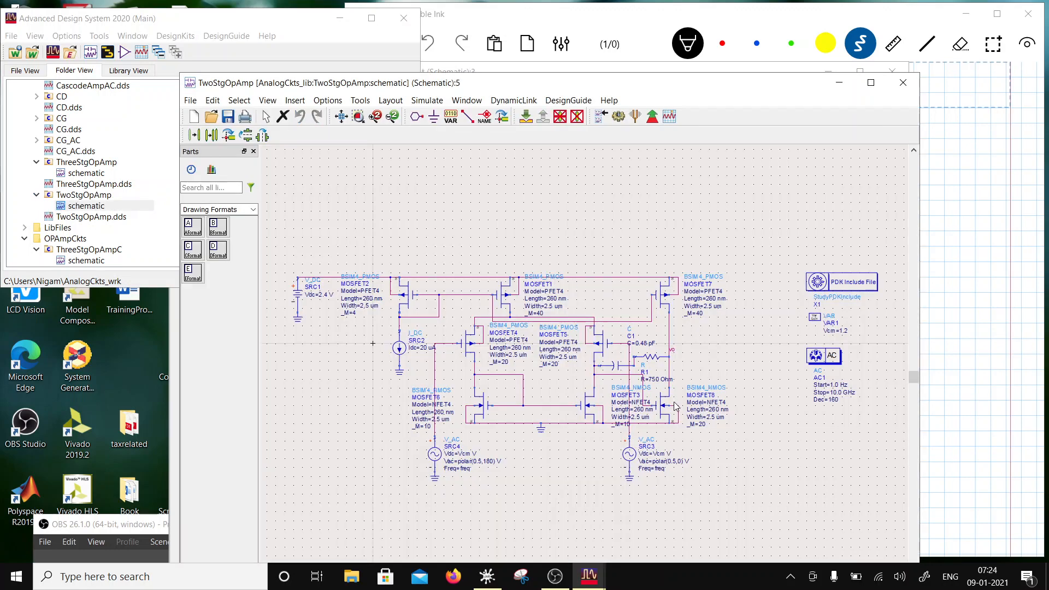
{"action": "left_click", "coordinate": [663, 406]}
{"action": "left_click", "coordinate": [662, 295], "text": "ctrl"}
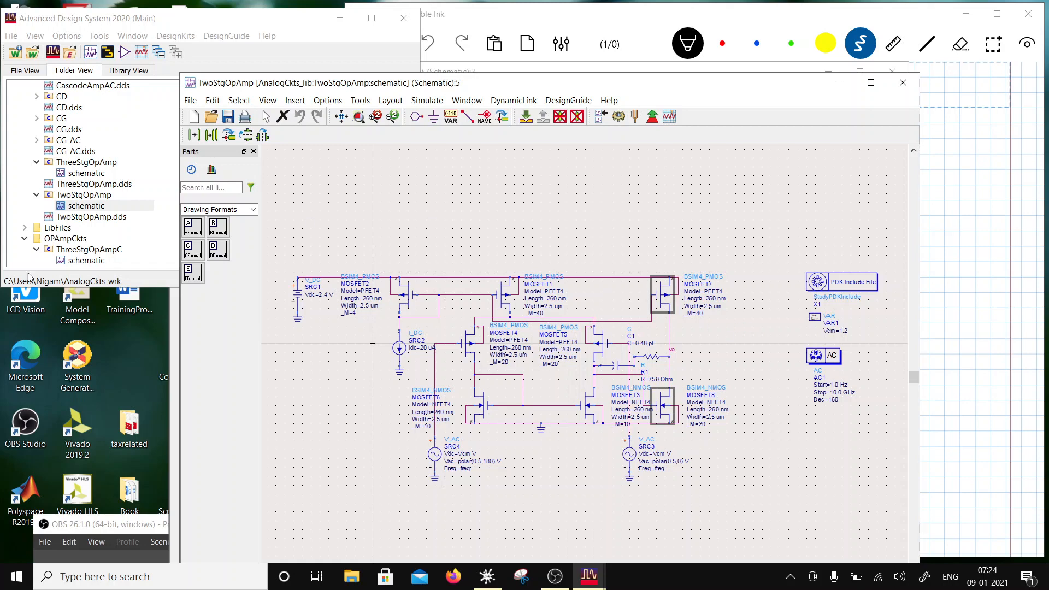
{"action": "left_click", "coordinate": [903, 82]}
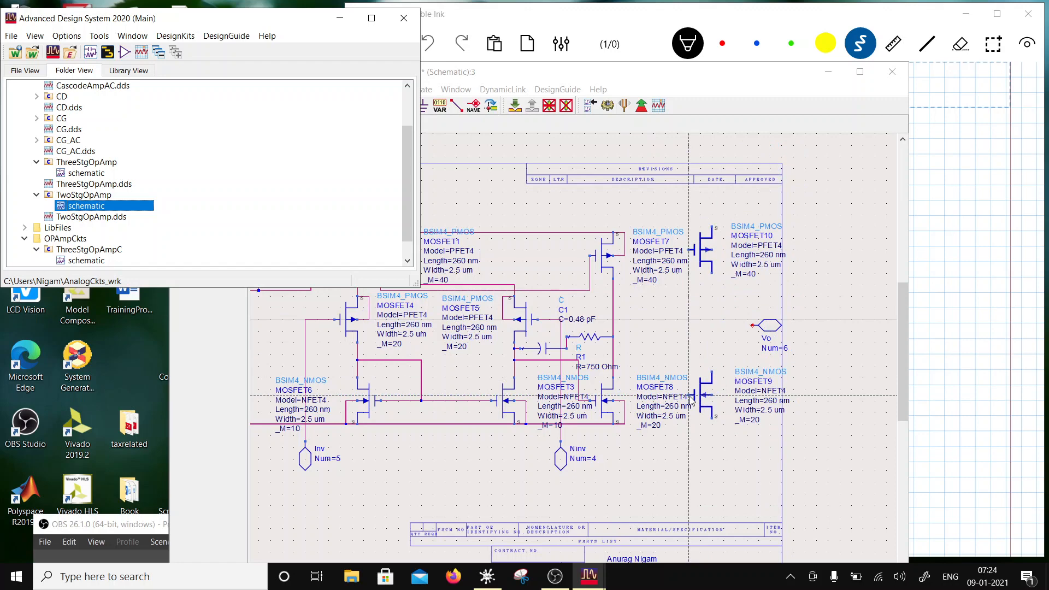
{"action": "left_click", "coordinate": [699, 405]}
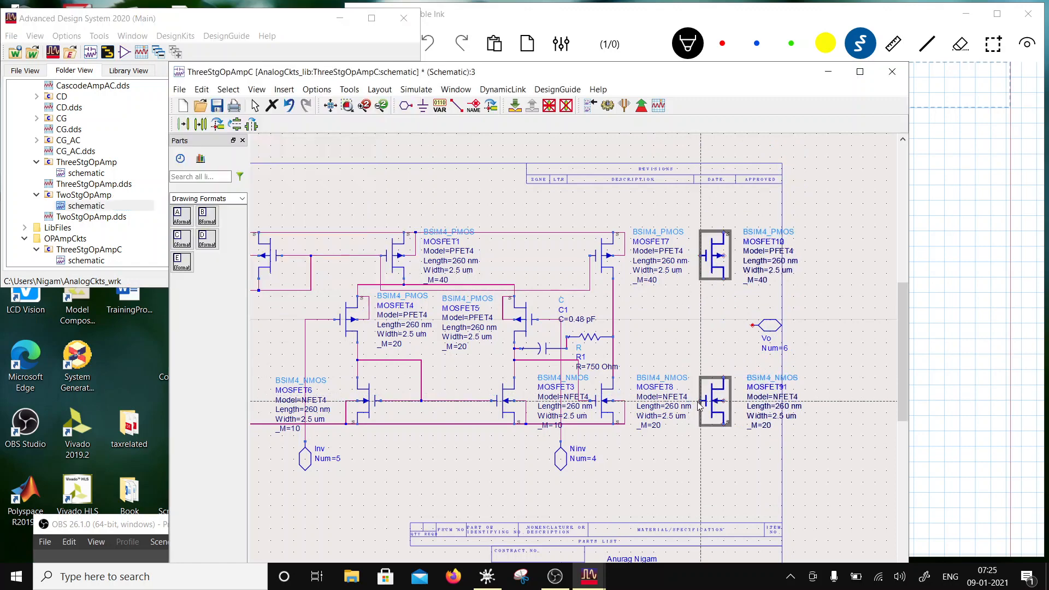
{"action": "key", "text": "Escape"}
{"action": "scroll", "coordinate": [717, 363], "scroll_direction": "down", "scroll_amount": 1}
{"action": "left_click", "coordinate": [779, 318]}
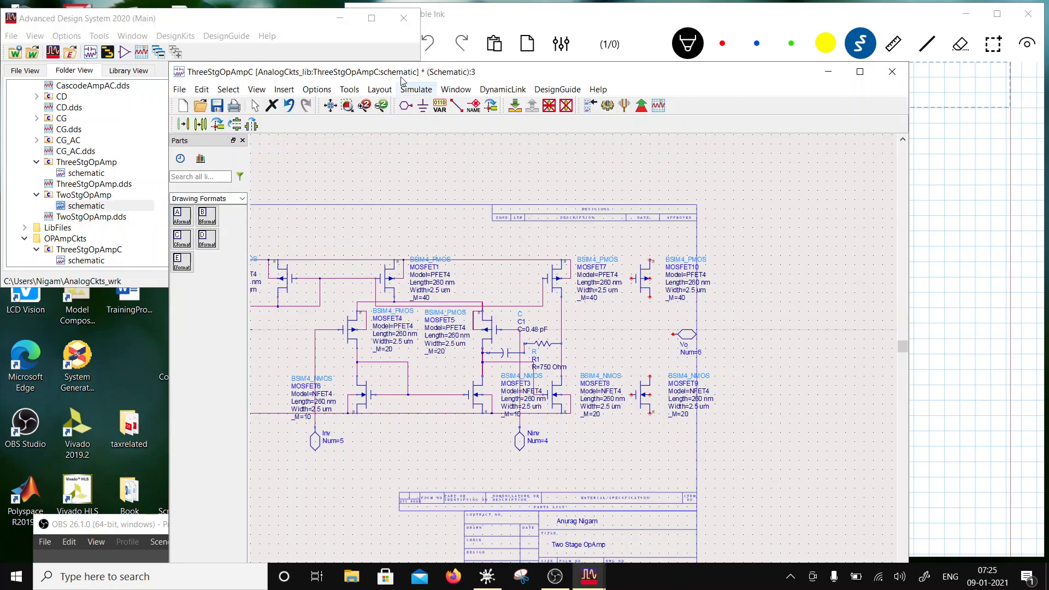
Step: Wire the new PMOS source and body to the Vdd rail and connect its drain to the new NMOS drain
{"action": "left_click", "coordinate": [456, 105]}
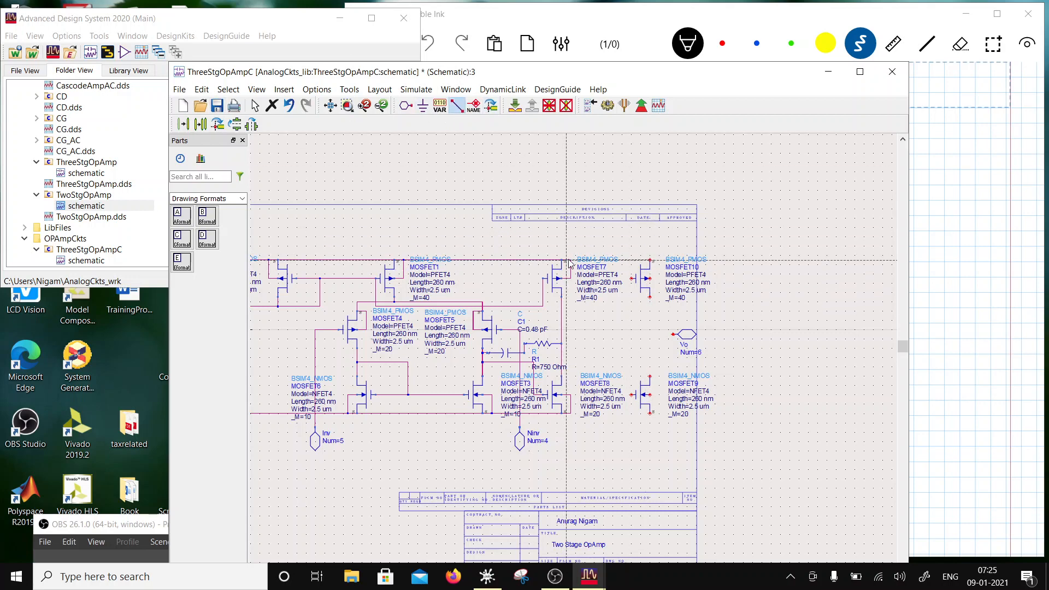
{"action": "left_click", "coordinate": [650, 278]}
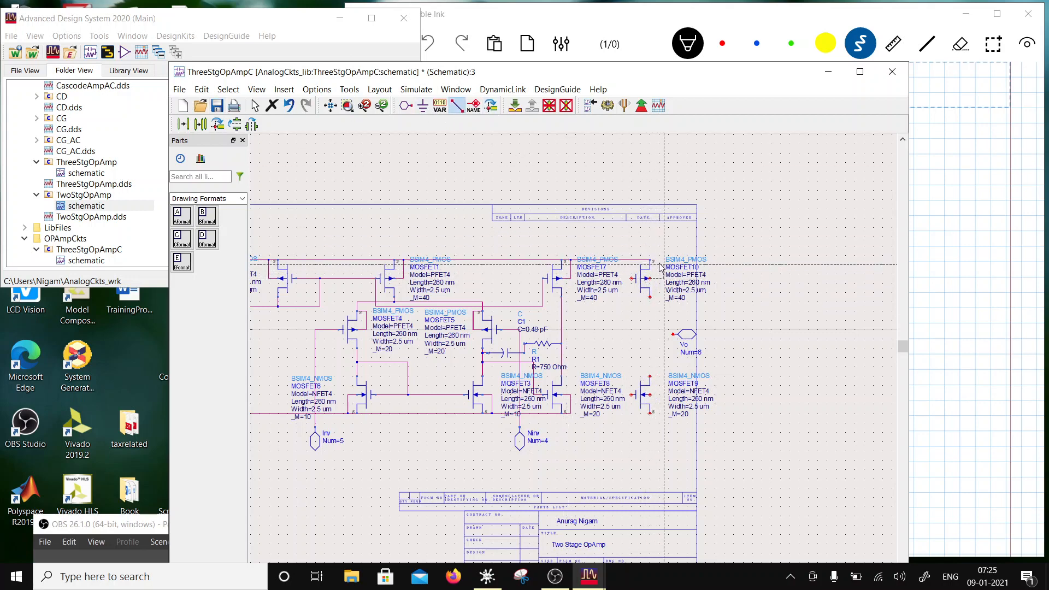
{"action": "left_click", "coordinate": [651, 261]}
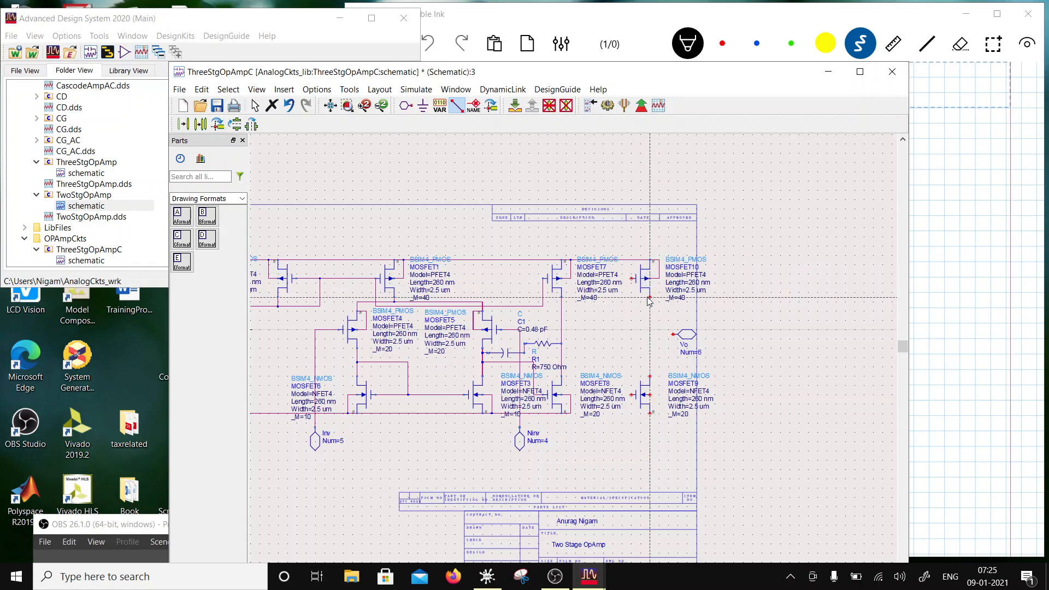
{"action": "left_click", "coordinate": [651, 298]}
{"action": "left_click", "coordinate": [650, 376]}
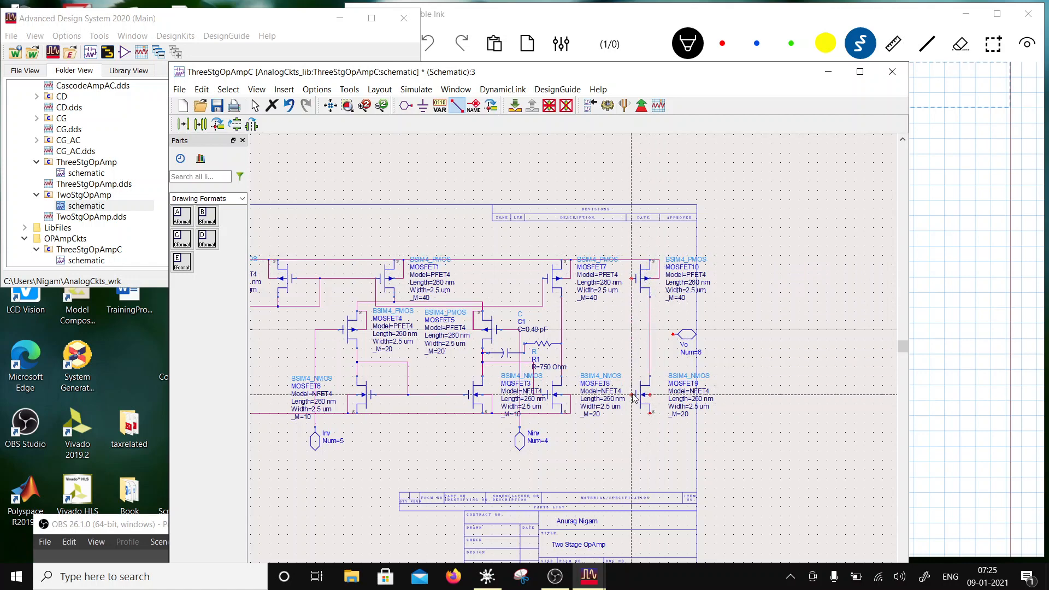
Step: Connect the new NMOS gate to the second-stage output node and its source and body to the Gnd rail
{"action": "left_click", "coordinate": [562, 376]}
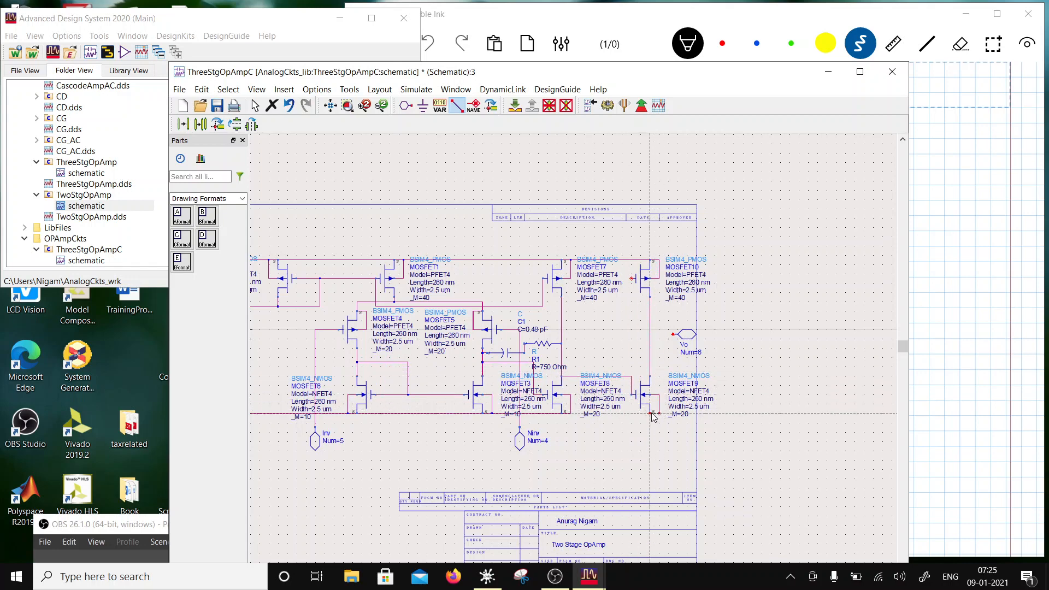
{"action": "left_click", "coordinate": [571, 413]}
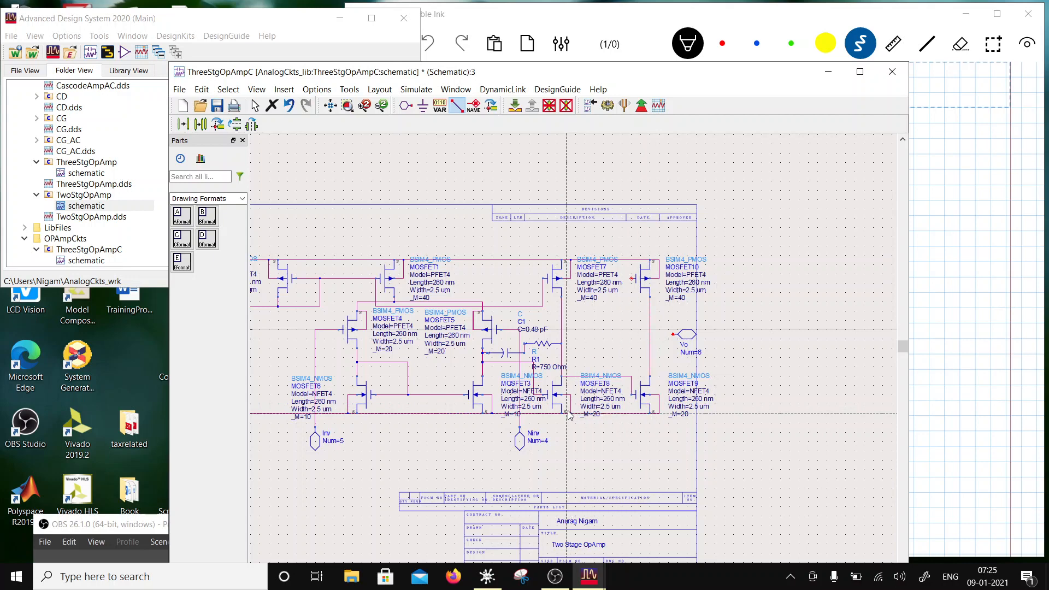
{"action": "key", "text": "Escape"}
Step: Attach the Vo pin to the new stage's drain wire and connect the new PMOS gate to the bias line at MOSFET7's gate
{"action": "left_click_drag", "start_coordinate": [684, 339], "coordinate": [664, 338]}
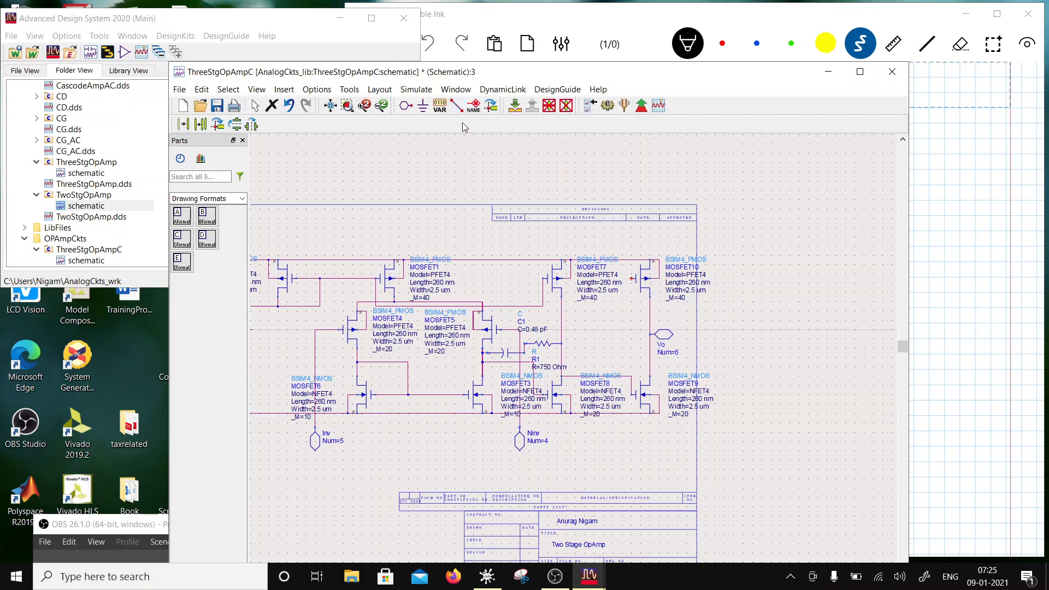
{"action": "left_click", "coordinate": [456, 105]}
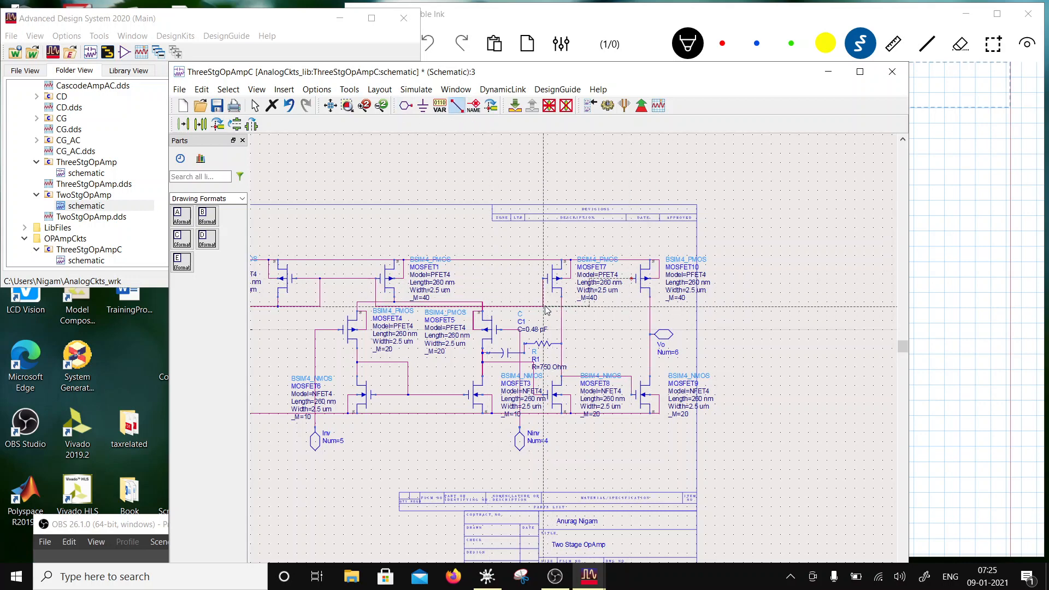
{"action": "left_click", "coordinate": [629, 312]}
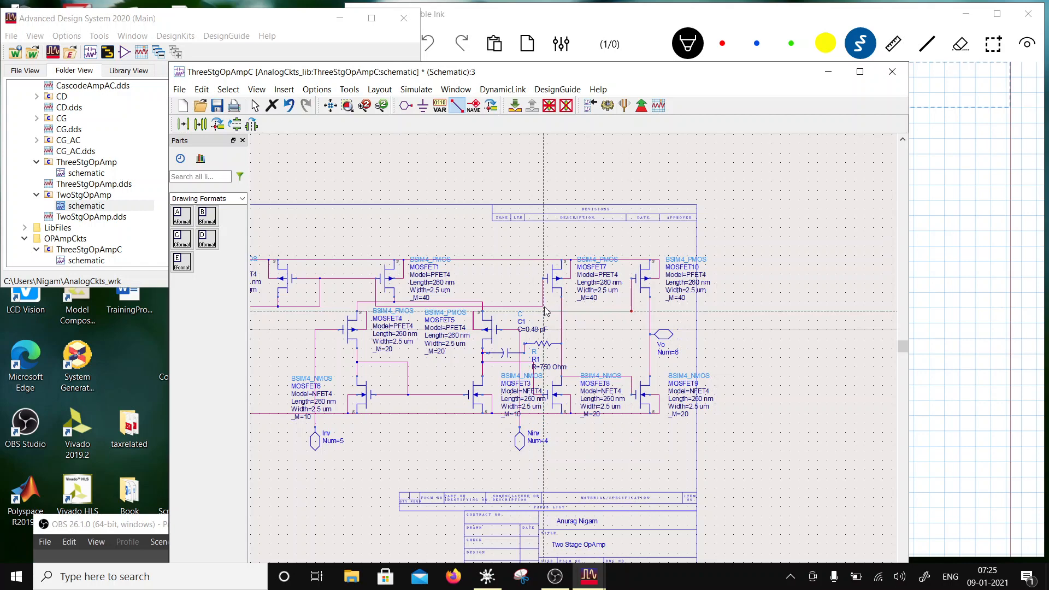
{"action": "left_click", "coordinate": [543, 306]}
{"action": "key", "text": "Escape"}
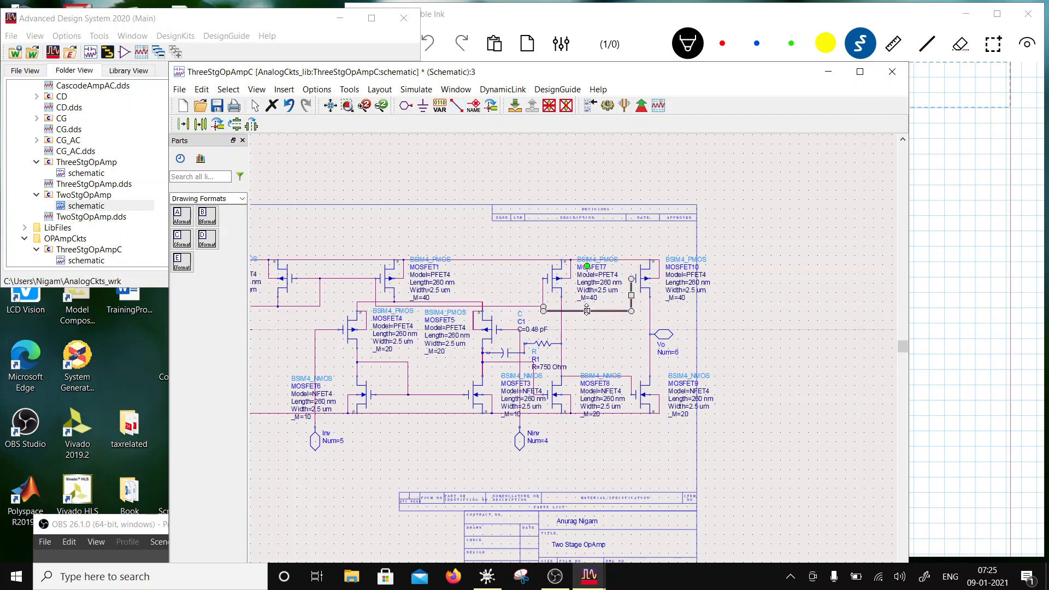
{"action": "left_click", "coordinate": [585, 307]}
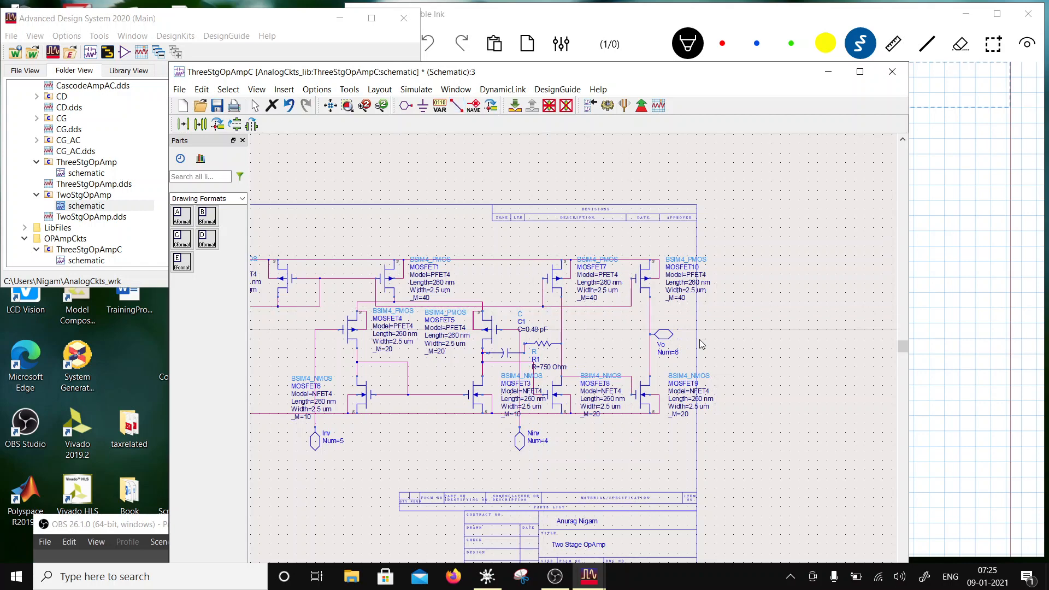
Step: Shift the whole circuit toward the left of the drawing frame so the new third stage fits inside the border
{"action": "scroll", "coordinate": [681, 322], "scroll_direction": "down", "scroll_amount": 3}
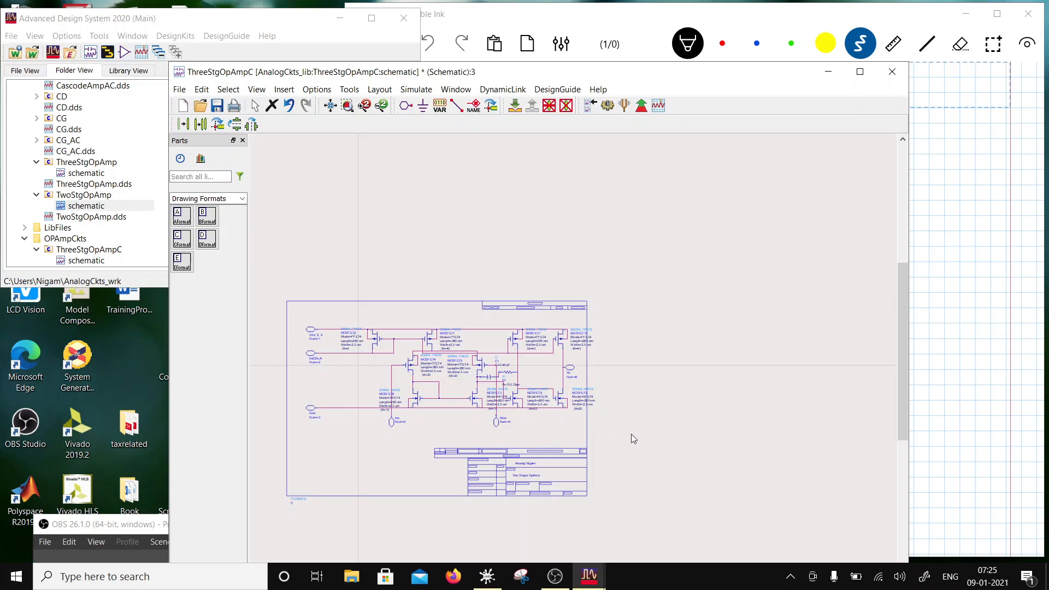
{"action": "left_click_drag", "start_coordinate": [631, 432], "coordinate": [258, 317]}
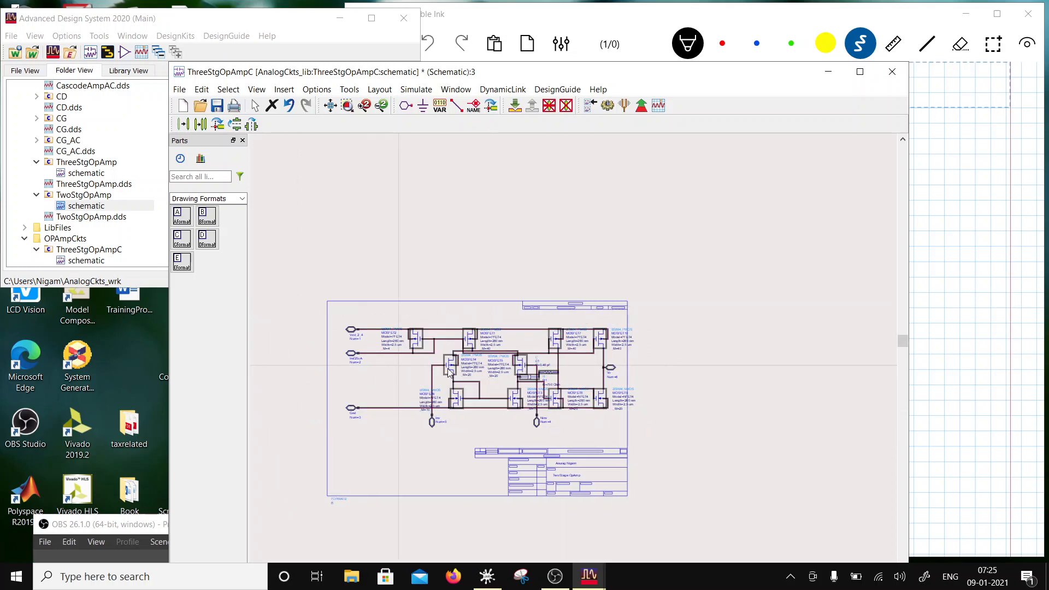
{"action": "left_click_drag", "start_coordinate": [446, 367], "coordinate": [438, 369]}
{"action": "left_click", "coordinate": [655, 365]}
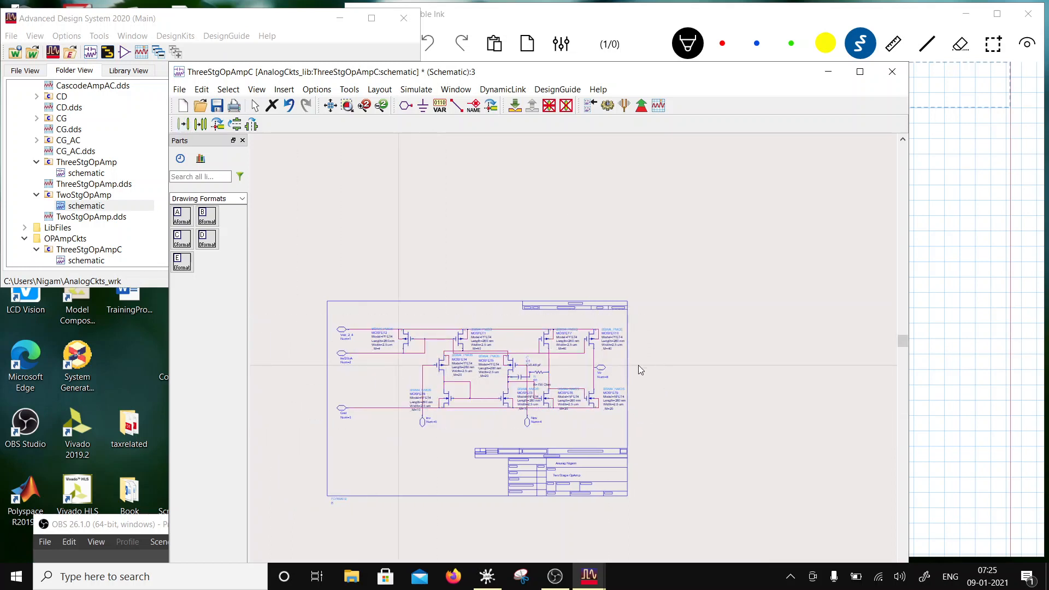
{"action": "scroll", "coordinate": [467, 392], "scroll_direction": "up", "scroll_amount": 3}
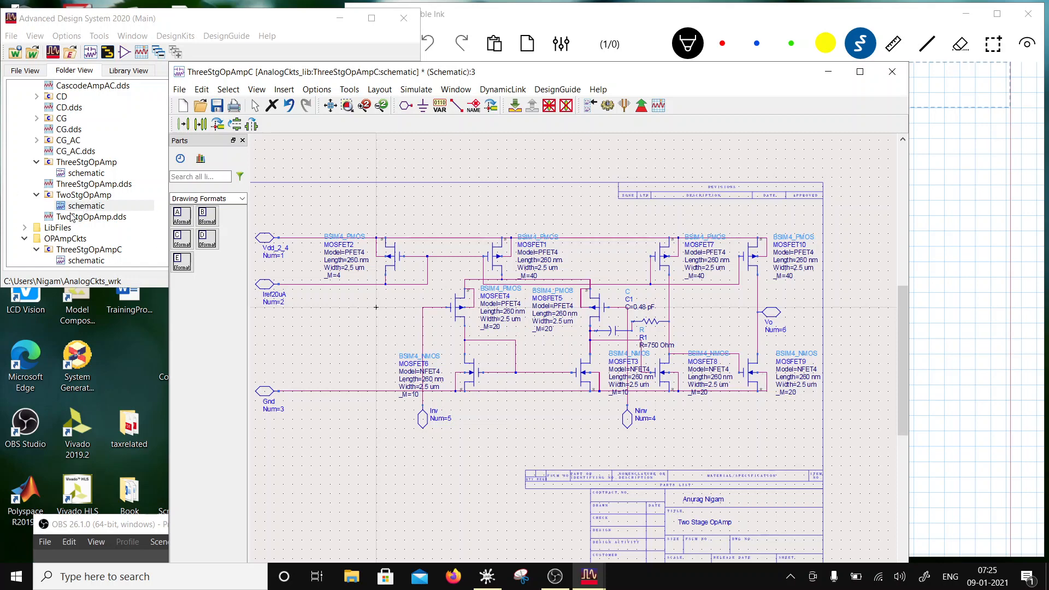
Step: Check the third-stage multipliers in the ThreeStgOpAmp schematic and set _M of MOSFET9 in ThreeStgOpAmpC to 40
{"action": "double_click", "coordinate": [83, 173]}
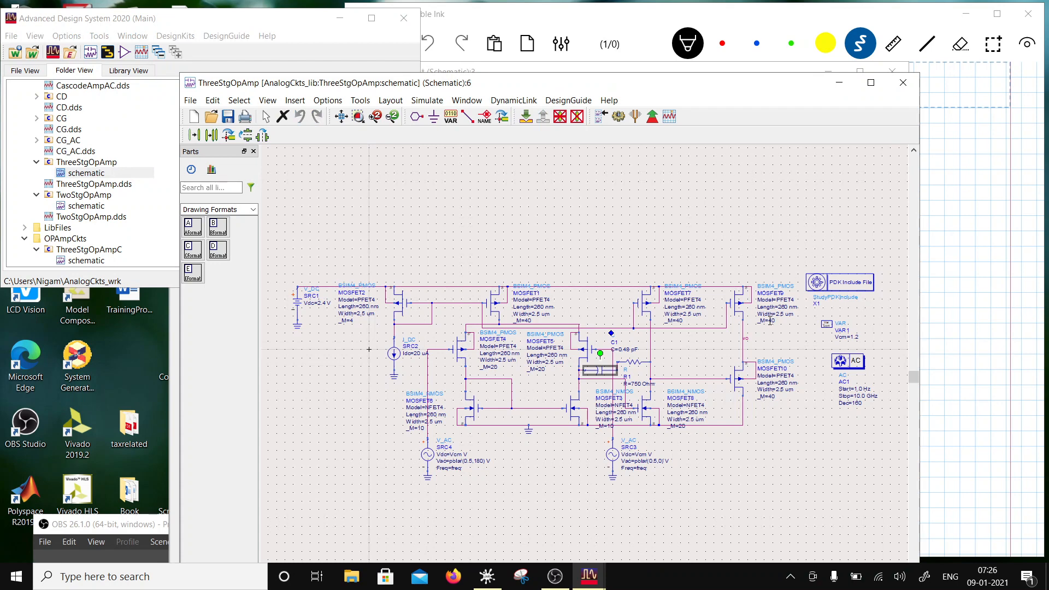
{"action": "left_click", "coordinate": [903, 83]}
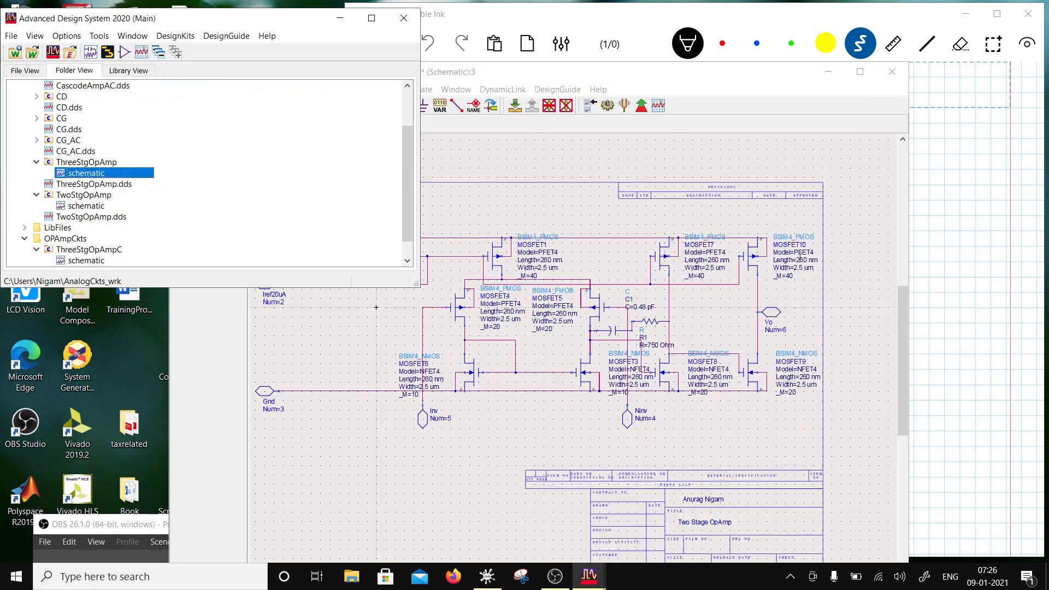
{"action": "left_click", "coordinate": [794, 396]}
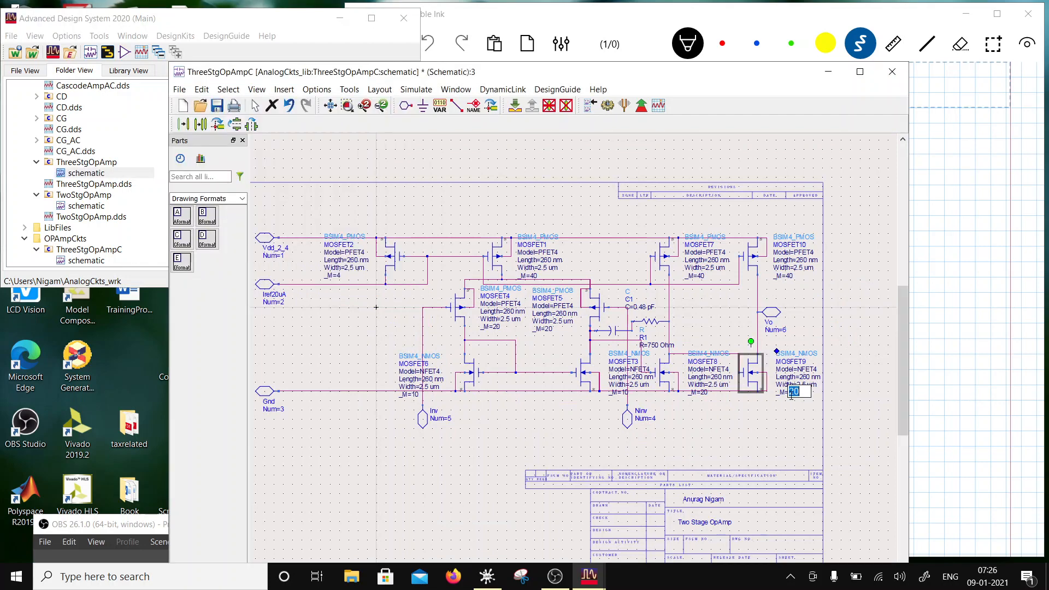
{"action": "left_click", "coordinate": [792, 393]}
{"action": "type", "text": "4"}
{"action": "left_click", "coordinate": [754, 429]}
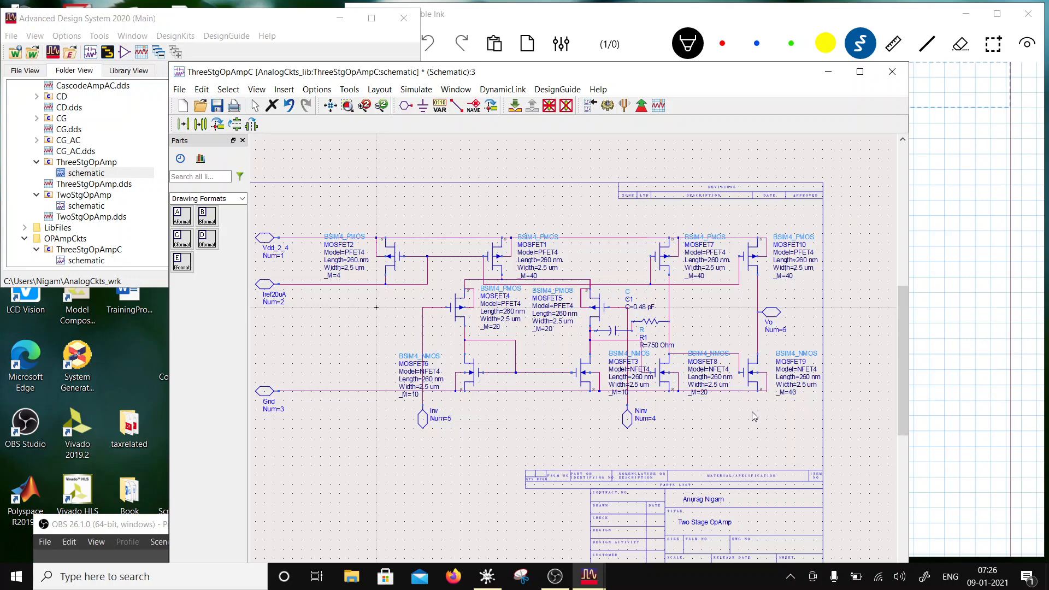
Step: Minimize the Scrble Ink window behind the ThreeStgOpAmpC schematic
{"action": "left_click", "coordinate": [752, 380]}
{"action": "double_click", "coordinate": [723, 22]}
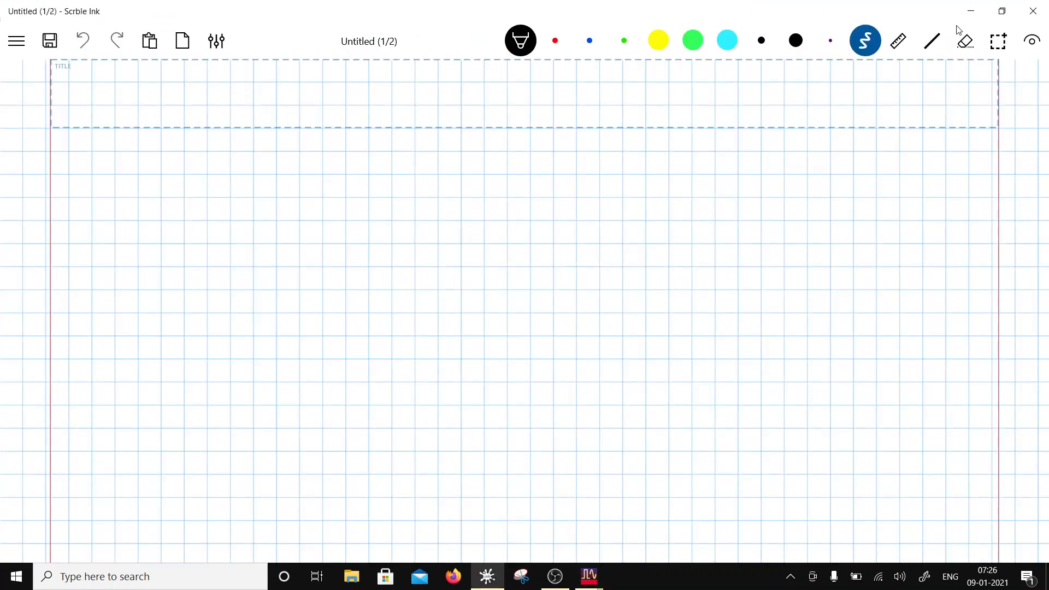
{"action": "left_click", "coordinate": [971, 11]}
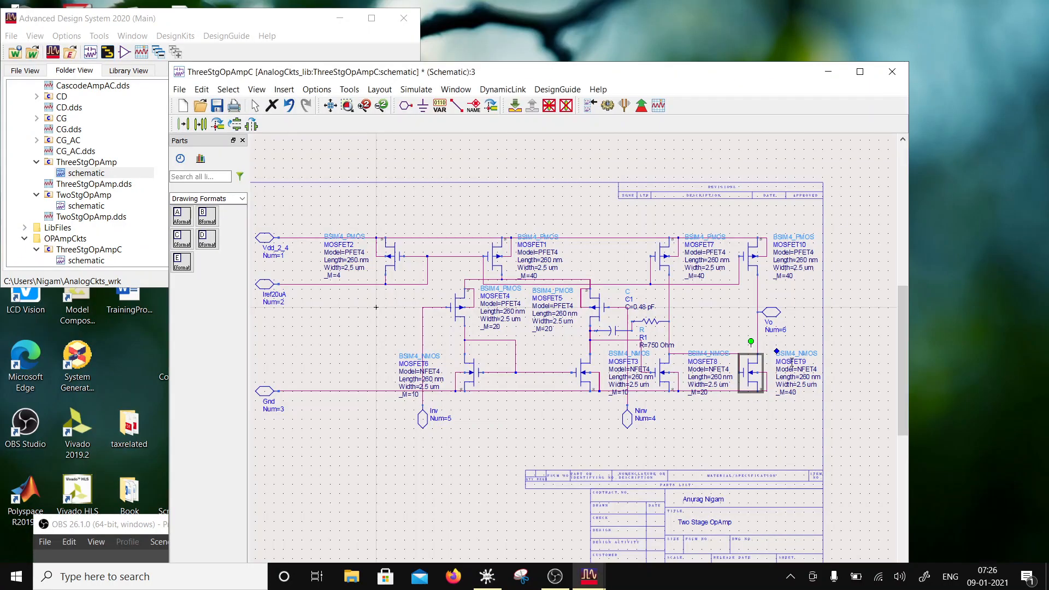
Step: Replace the third stage's lower NMOS, MOSFET9, with a copy of the PMOS MOSFET10 placed on the same wire ends
{"action": "key", "text": "Delete"}
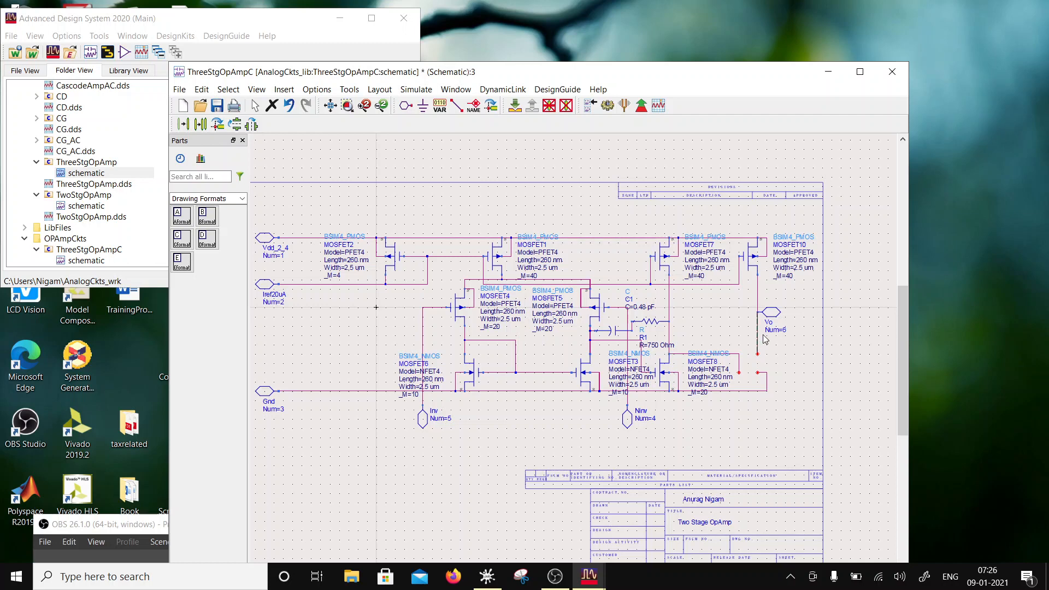
{"action": "left_click", "coordinate": [750, 269]}
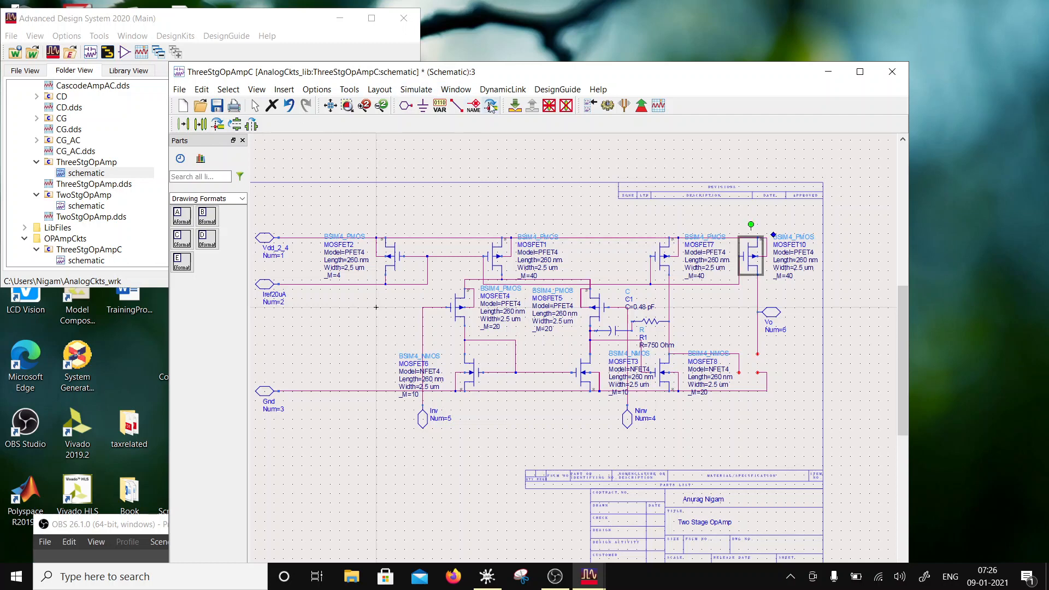
{"action": "left_click", "coordinate": [201, 125]}
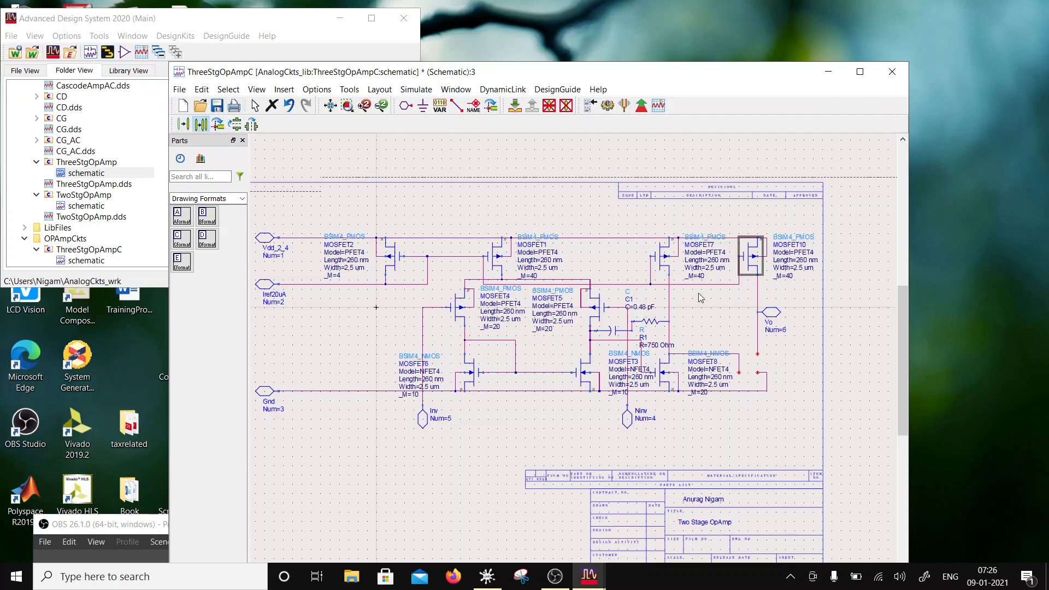
{"action": "left_click", "coordinate": [740, 257]}
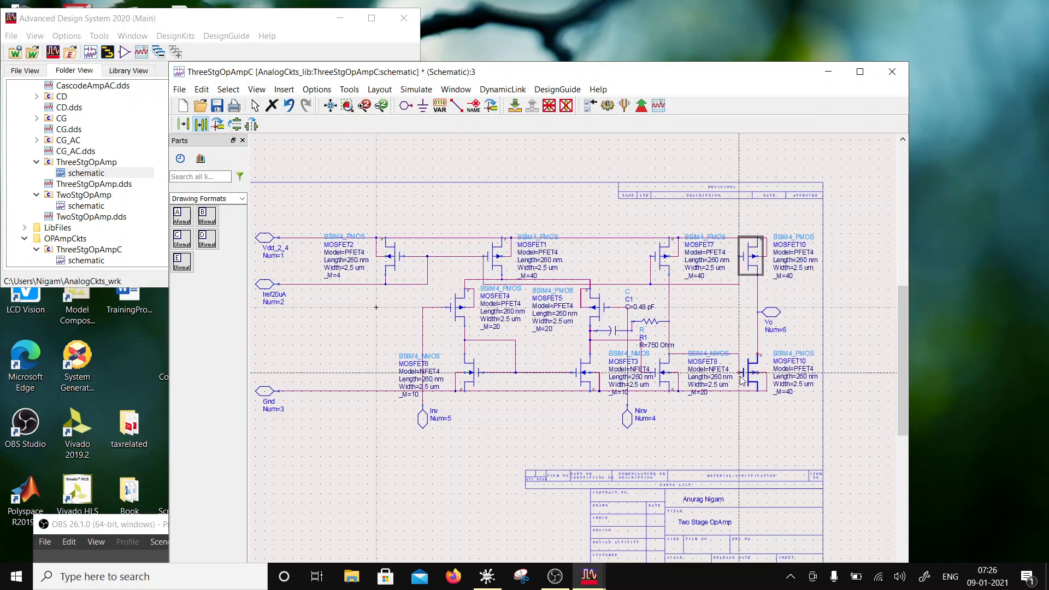
{"action": "left_click", "coordinate": [742, 380]}
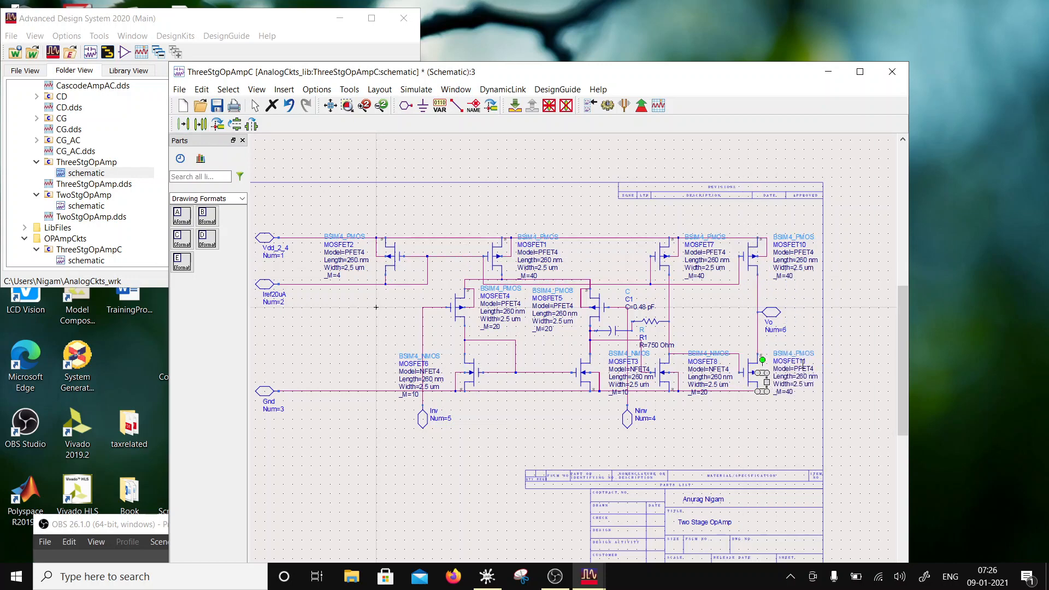
Step: Delete the bulk-to-ground wire of the third stage's lower PMOS and wire its bulk to its source on the Vo line
{"action": "key", "text": "Delete"}
{"action": "left_click", "coordinate": [457, 105]}
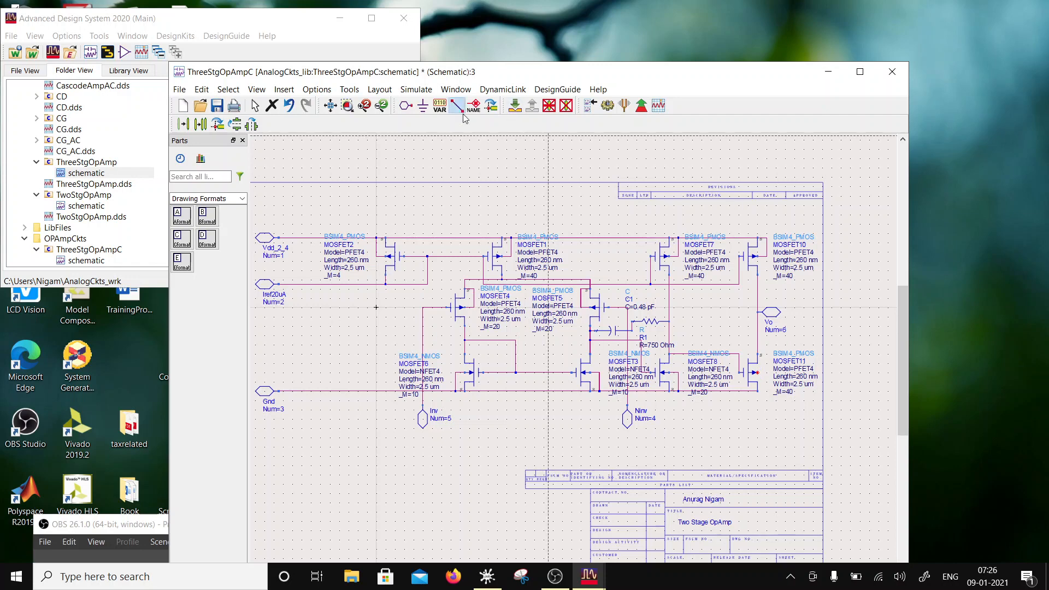
{"action": "left_click", "coordinate": [767, 354]}
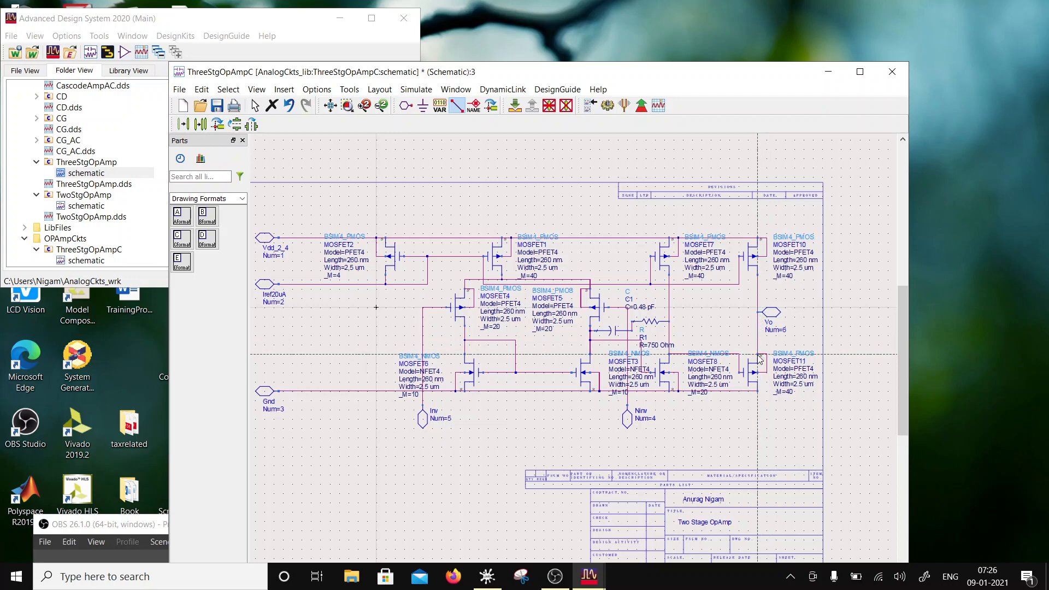
{"action": "key", "text": "Escape"}
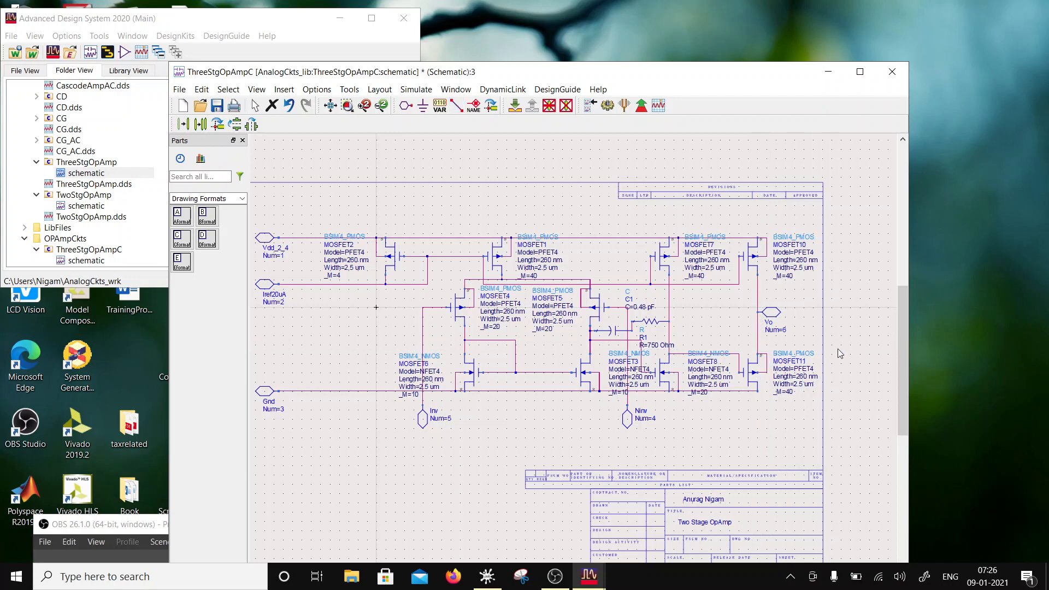
Step: Move MOSFET3's parameter text to the left of its transistor and save the ThreeStgOpAmpC schematic
{"action": "left_click", "coordinate": [752, 379]}
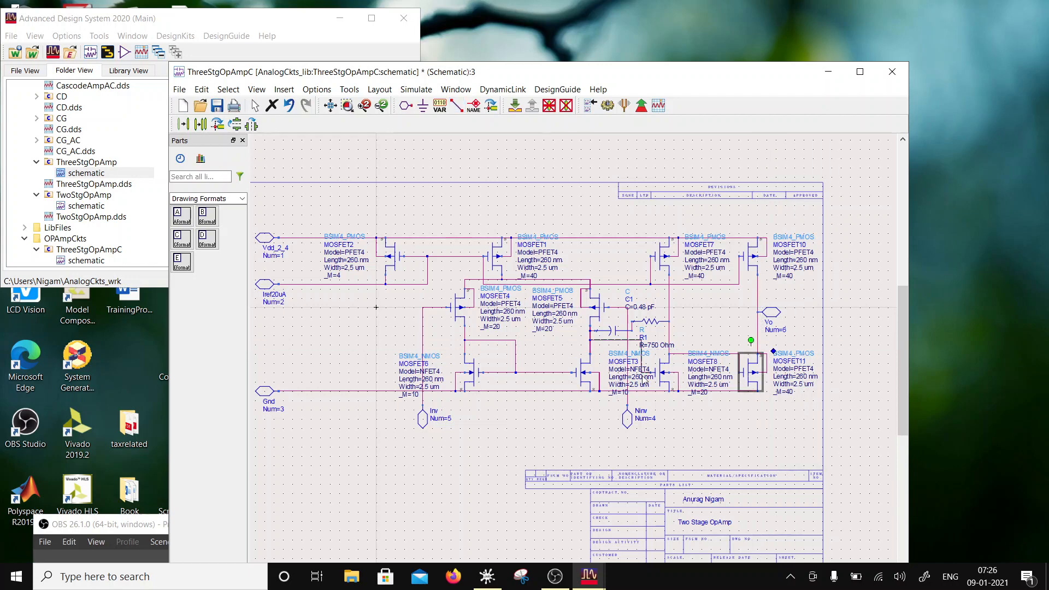
{"action": "left_click", "coordinate": [663, 375]}
{"action": "left_click", "coordinate": [588, 376]}
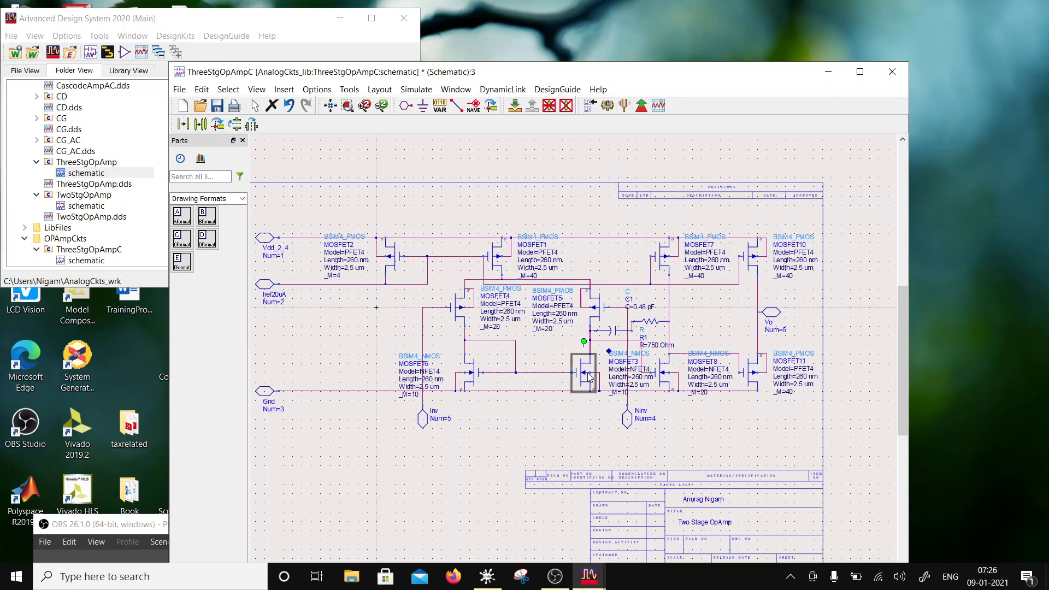
{"action": "left_click_drag", "start_coordinate": [589, 377], "coordinate": [550, 372]}
{"action": "left_click", "coordinate": [549, 370]}
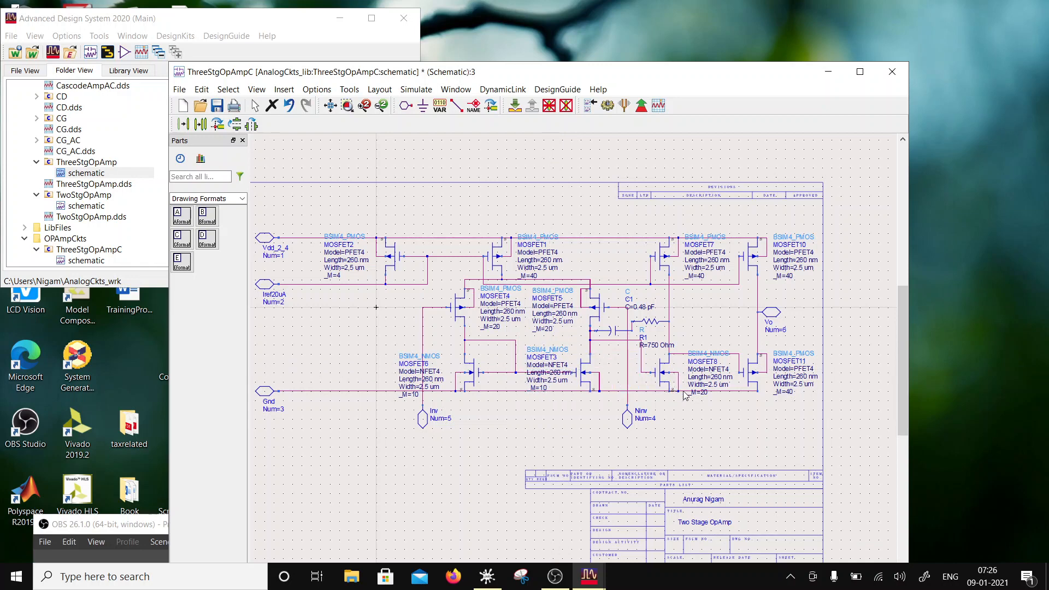
{"action": "left_click", "coordinate": [216, 105]}
{"action": "left_click", "coordinate": [217, 107]}
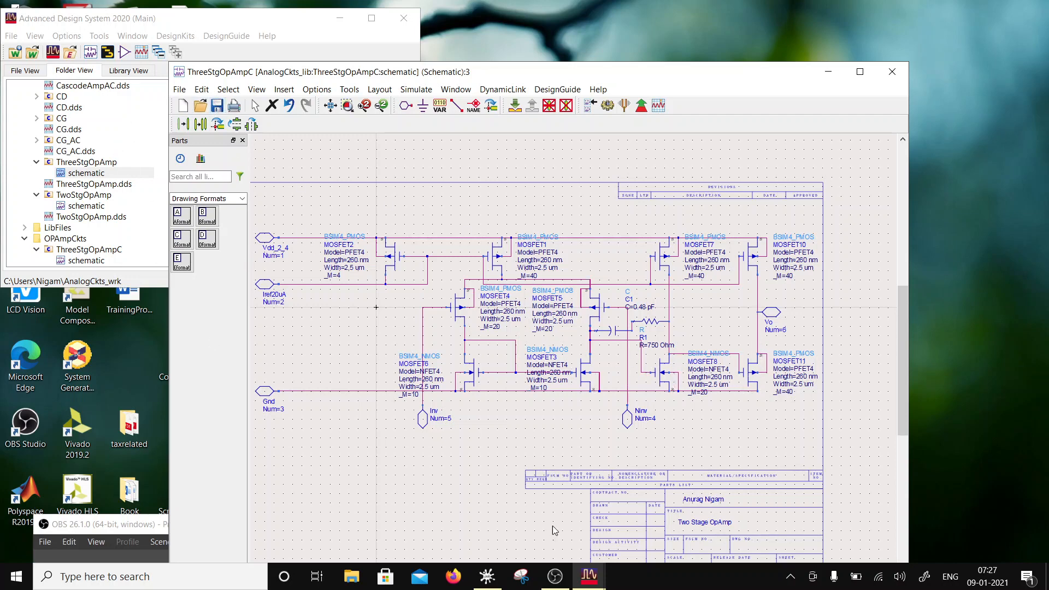
Step: Change the title block text to "Three Stage OpAmp", then save and close the schematic
{"action": "scroll", "coordinate": [632, 449], "scroll_direction": "up", "scroll_amount": 1}
{"action": "left_click", "coordinate": [635, 446]}
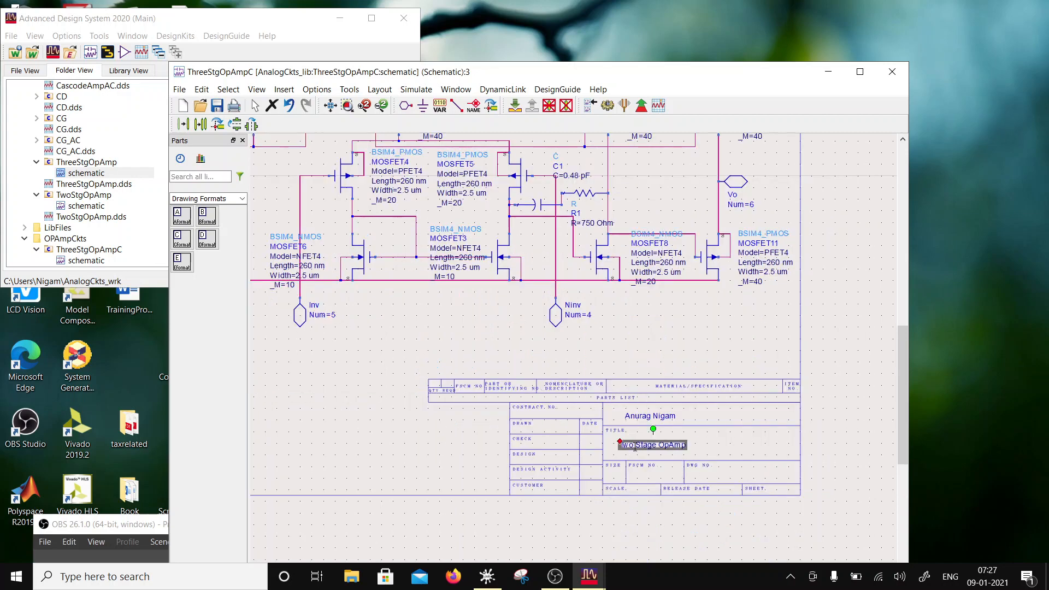
{"action": "left_click", "coordinate": [635, 446]}
{"action": "key", "text": "BackSpace"}
{"action": "key", "text": "BackSpace"}
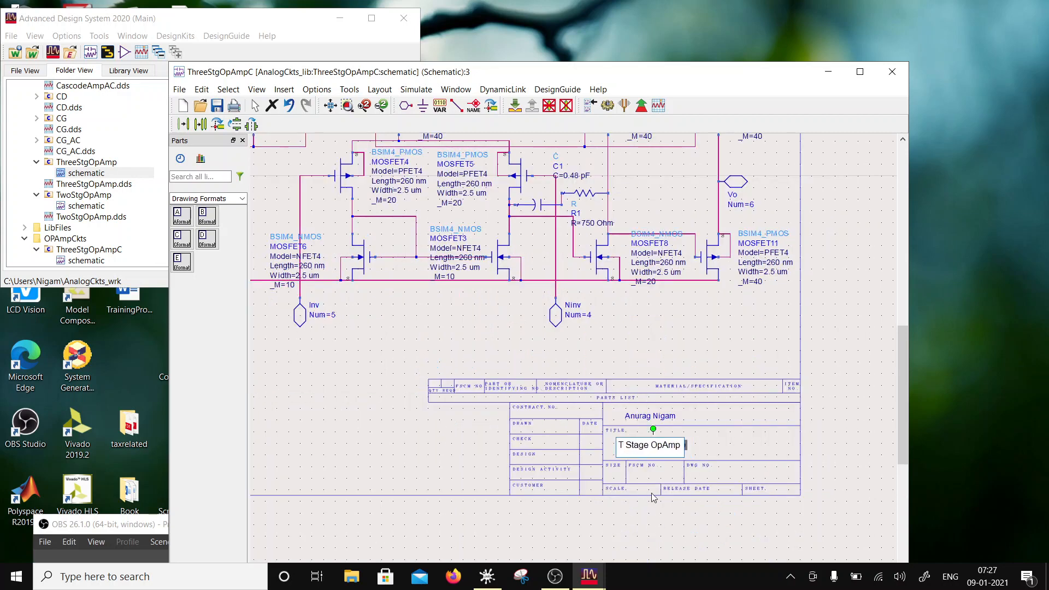
{"action": "type", "text": "hree"}
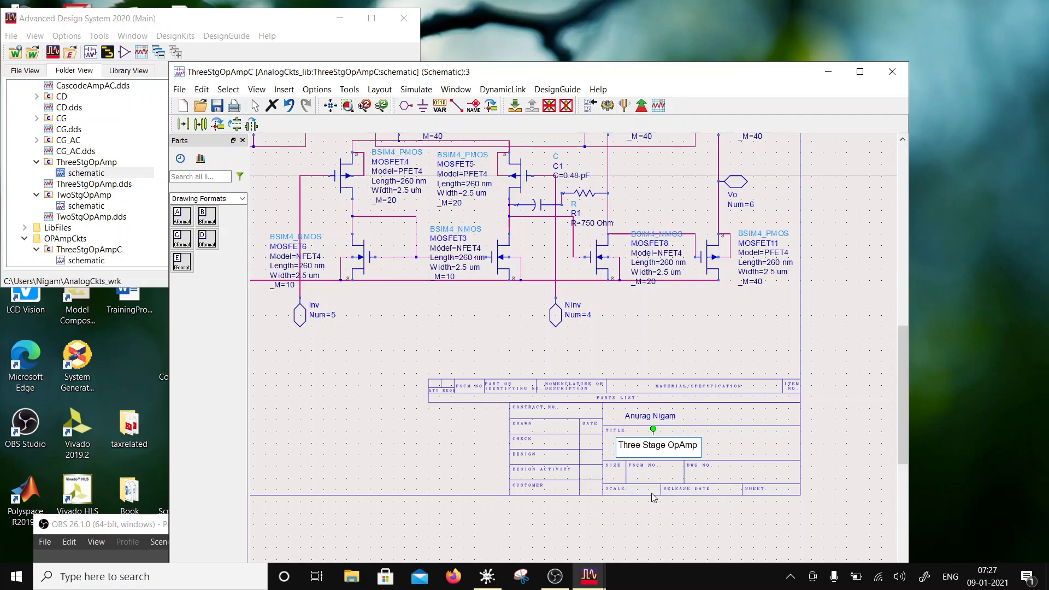
{"action": "left_click", "coordinate": [851, 391]}
{"action": "scroll", "coordinate": [570, 358], "scroll_direction": "down", "scroll_amount": 3}
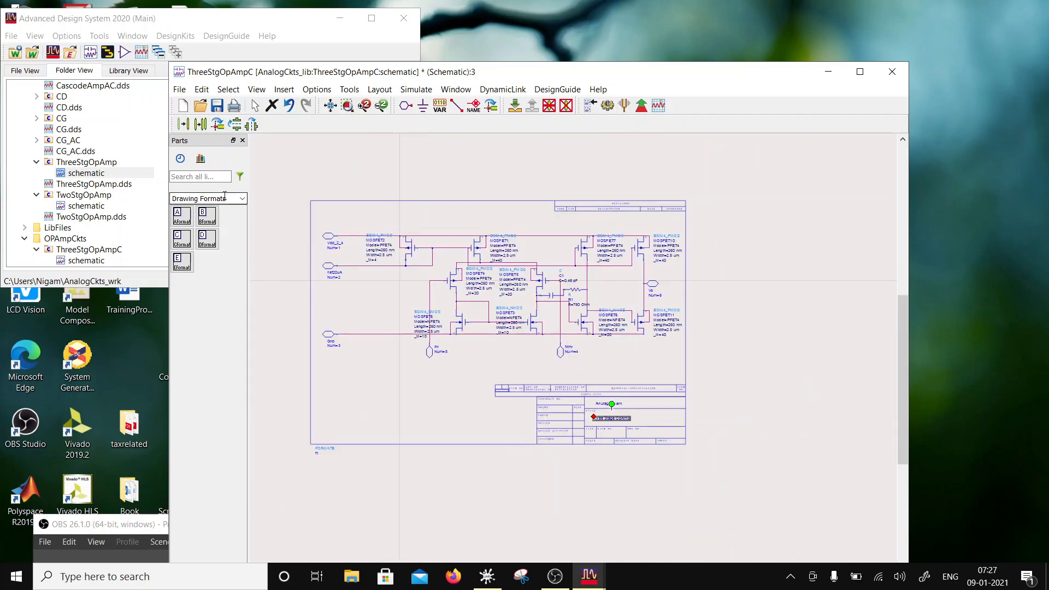
{"action": "left_click", "coordinate": [217, 106]}
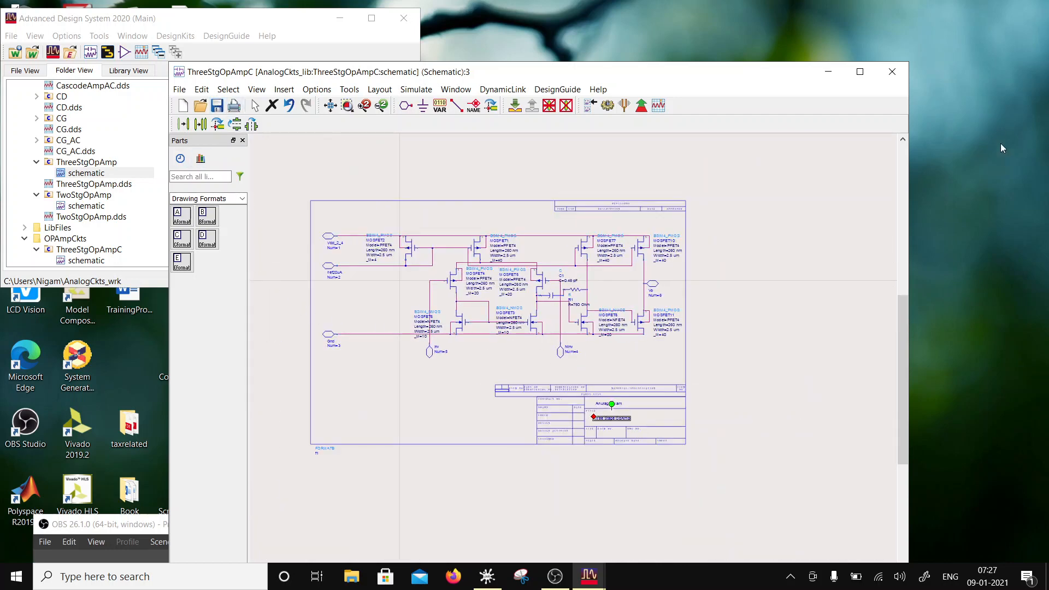
{"action": "left_click", "coordinate": [899, 78]}
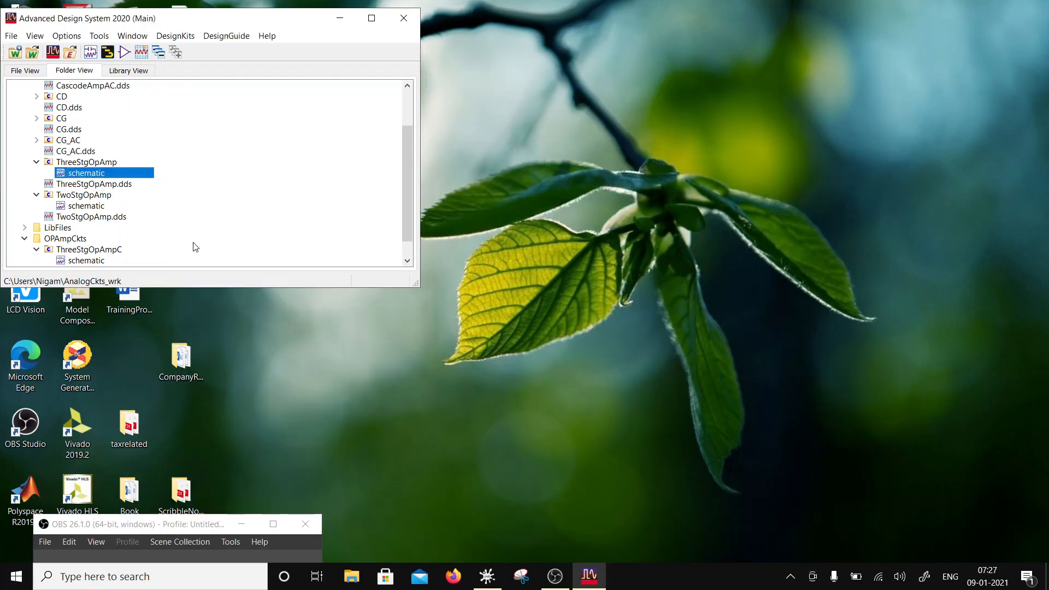
Step: Collapse the GainStages folder, expand the TwoStgOpAmpC cell, and reopen the ThreeStgOpAmpC schematic for a brief check
{"action": "scroll", "coordinate": [71, 181], "scroll_direction": "up", "scroll_amount": 2}
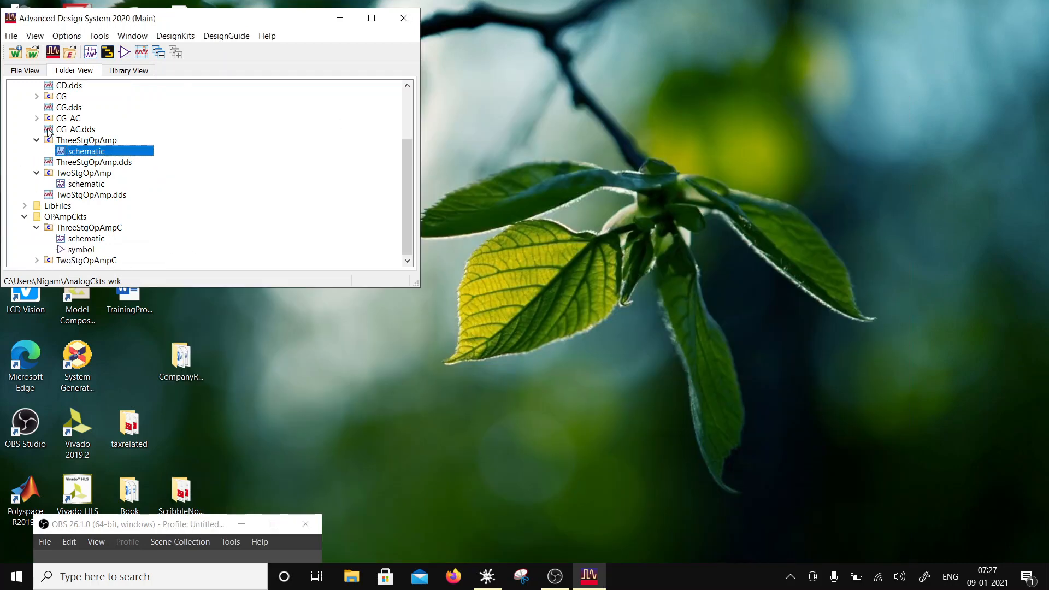
{"action": "left_click", "coordinate": [25, 96]}
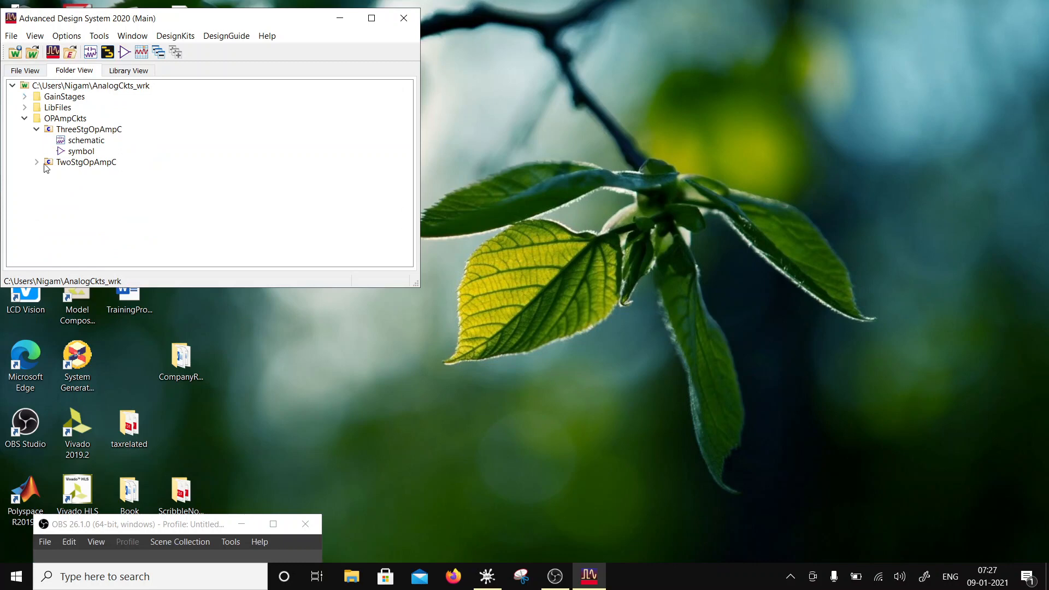
{"action": "left_click", "coordinate": [36, 162]}
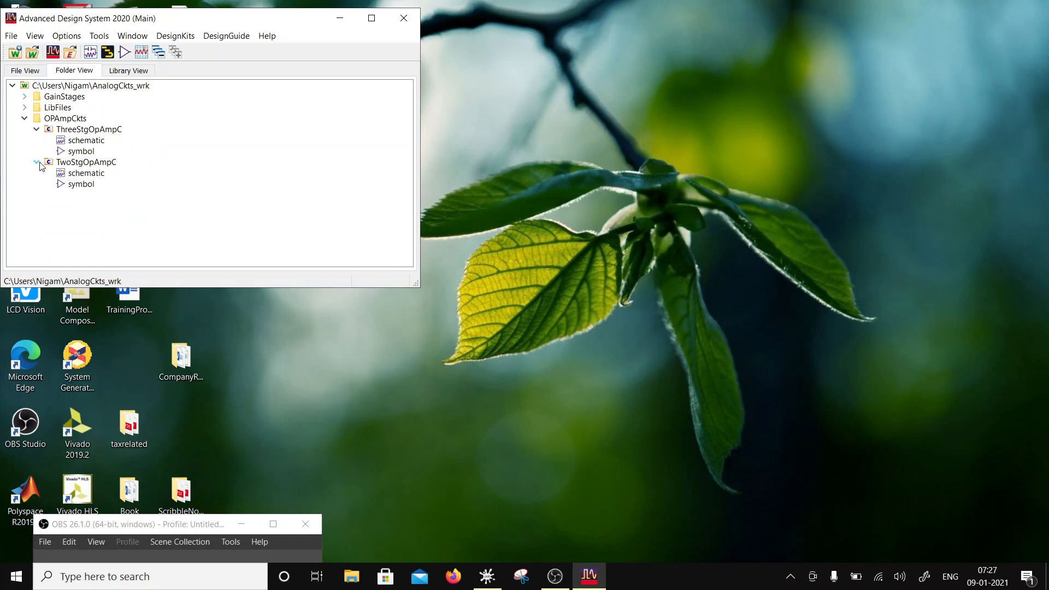
{"action": "double_click", "coordinate": [86, 140]}
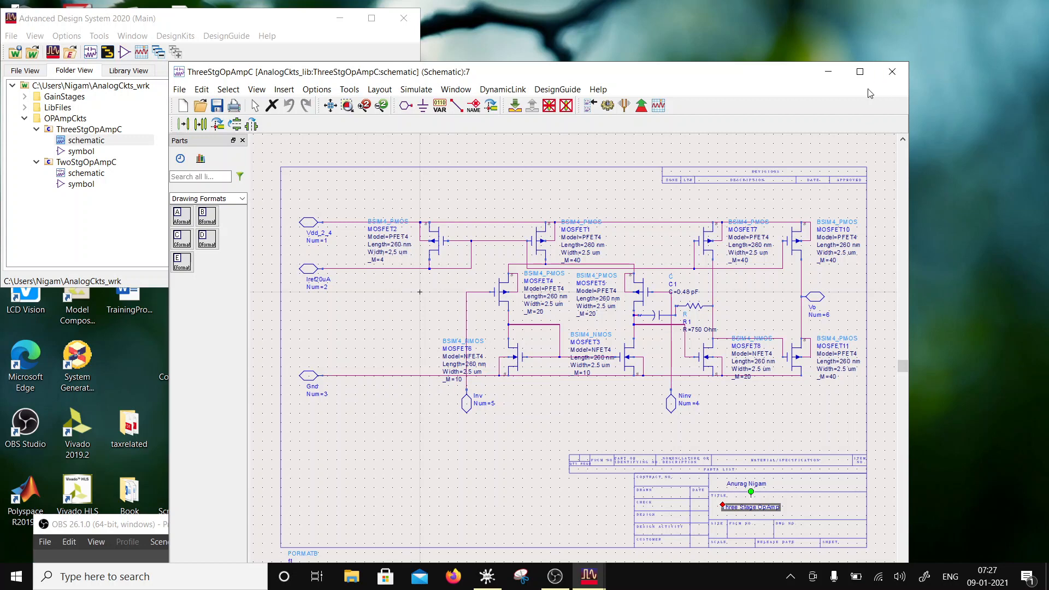
{"action": "left_click", "coordinate": [893, 72]}
Step: Change the label in the ThreeStgOpAmpC symbol to "Three Stage OpAmp", then save and close the symbol
{"action": "double_click", "coordinate": [81, 151]}
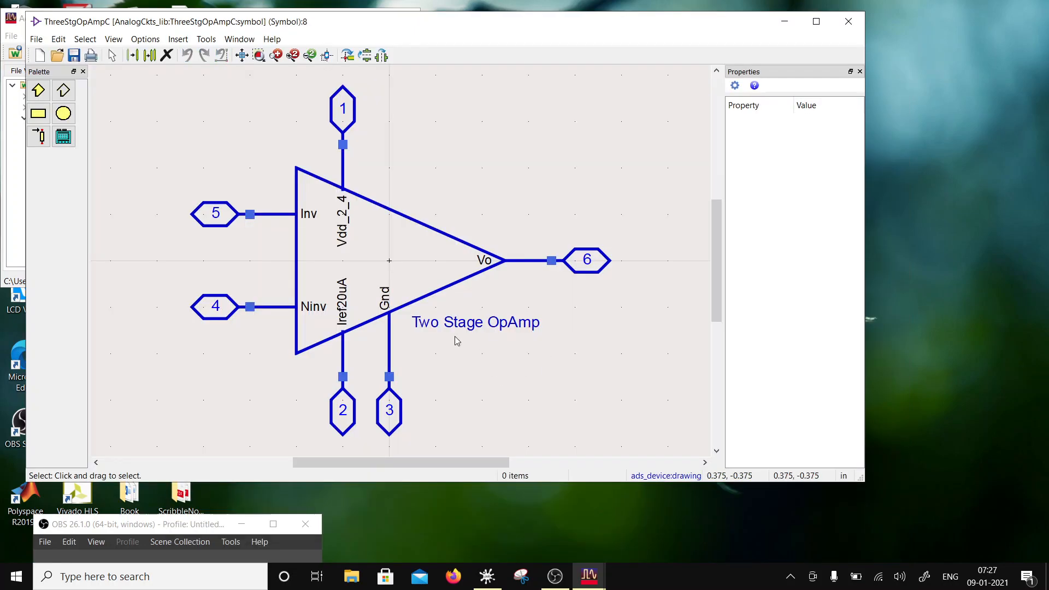
{"action": "left_click", "coordinate": [432, 326]}
{"action": "double_click", "coordinate": [427, 321]}
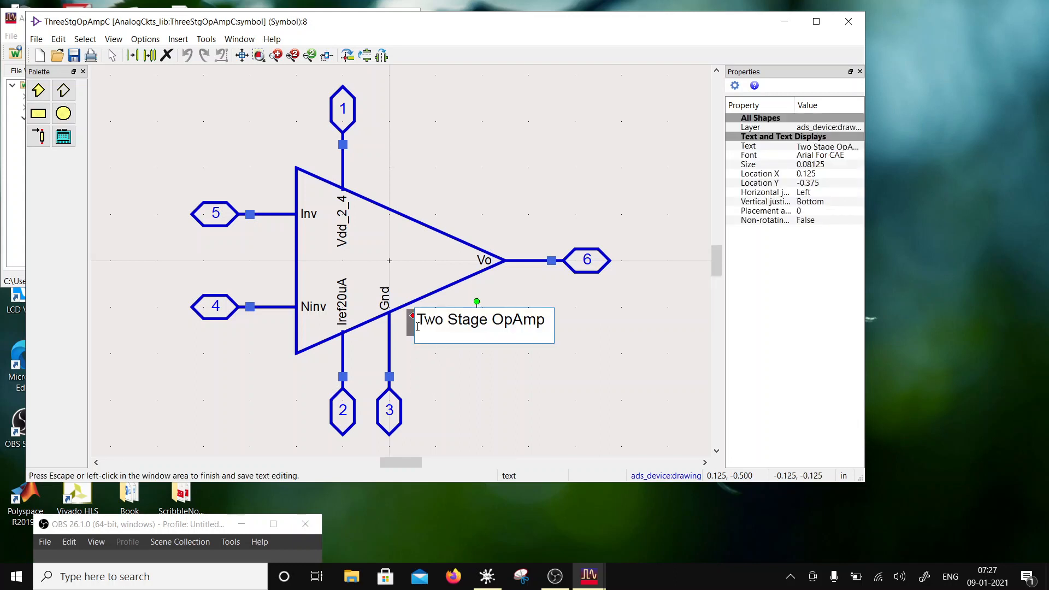
{"action": "key", "text": "BackSpace"}
{"action": "key", "text": "BackSpace"}
{"action": "type", "text": "hree"}
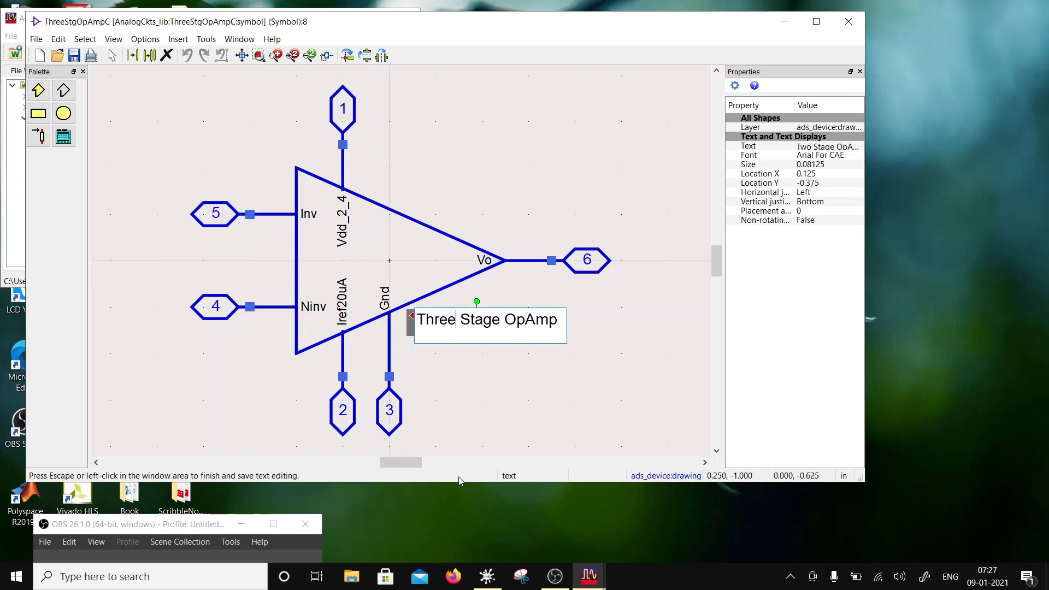
{"action": "left_click", "coordinate": [496, 396]}
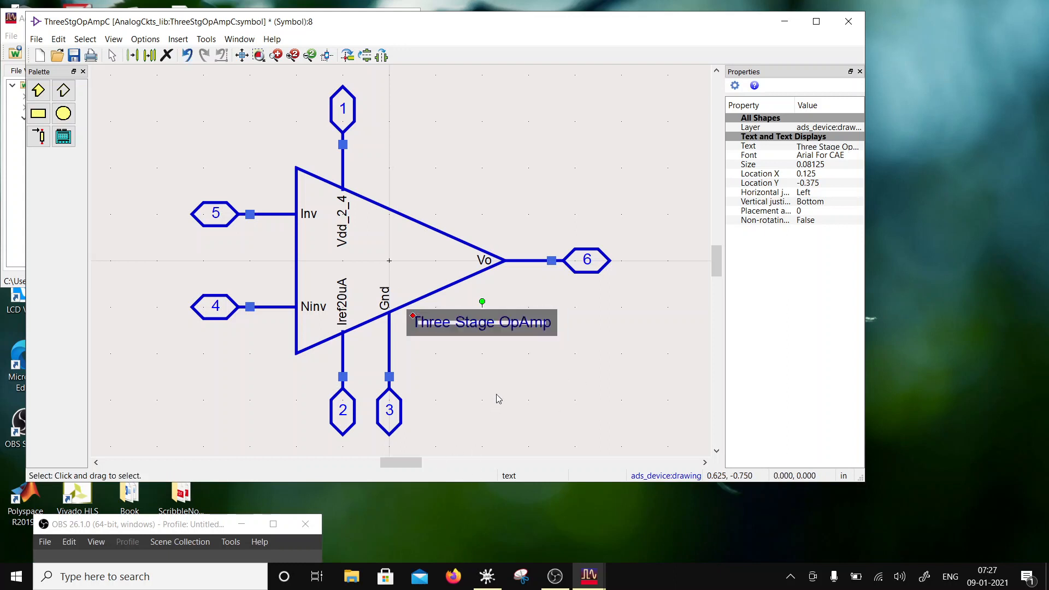
{"action": "left_click", "coordinate": [74, 55]}
{"action": "left_click", "coordinate": [849, 22]}
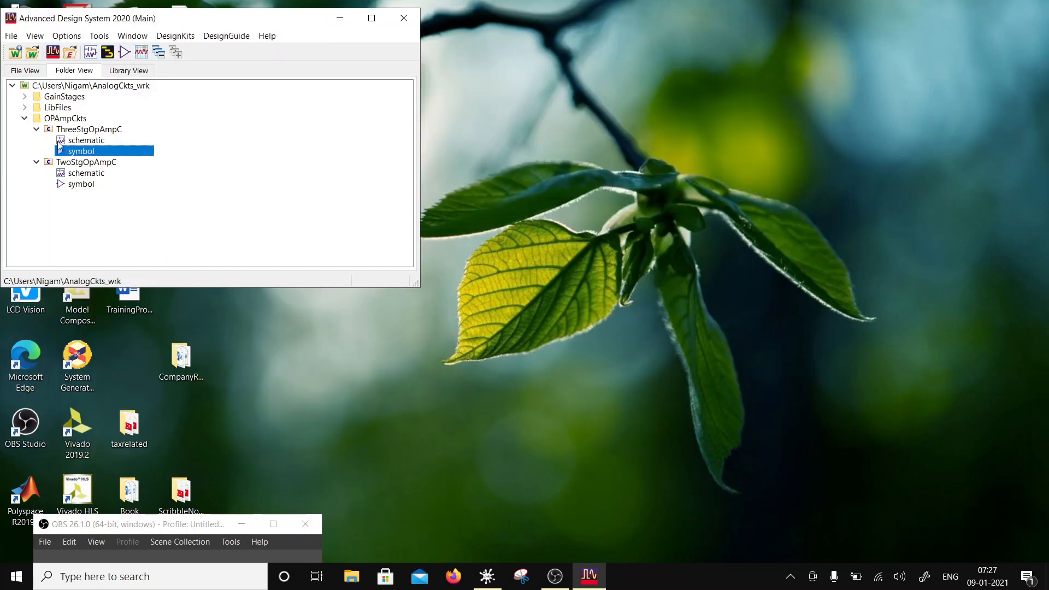
Step: Review the TwoStgOpAmpC schematic and collapse both op-amp cells in the OPAmpCkts folder
{"action": "double_click", "coordinate": [85, 172]}
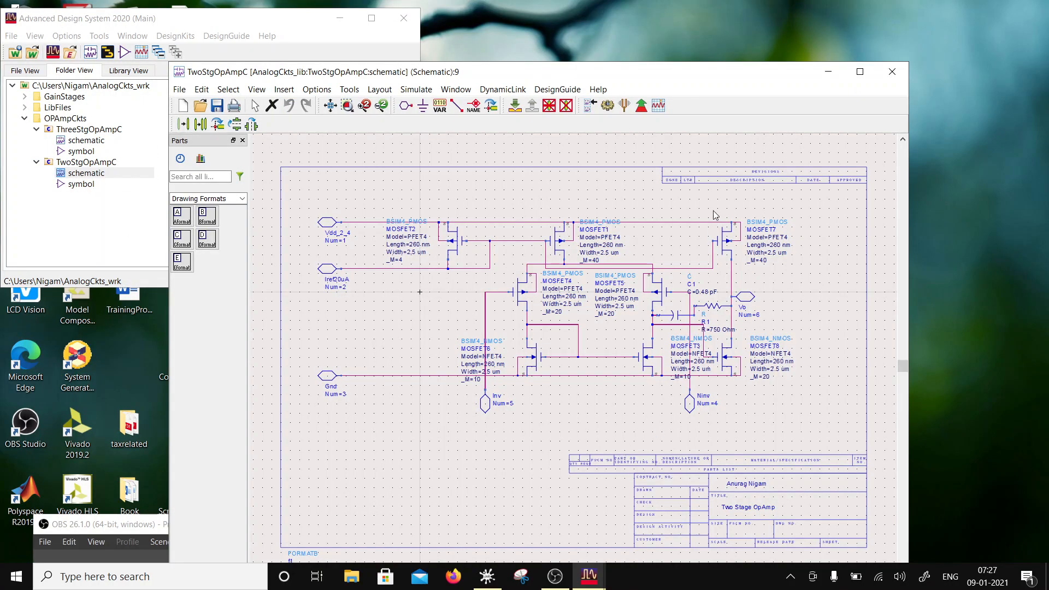
{"action": "left_click", "coordinate": [893, 72]}
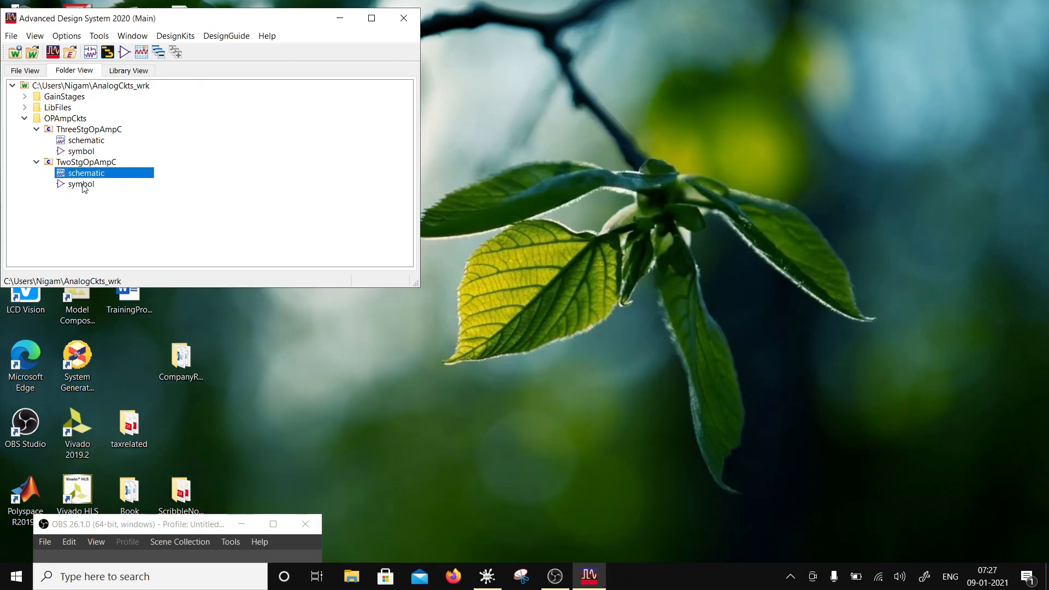
{"action": "left_click", "coordinate": [37, 162]}
{"action": "left_click", "coordinate": [37, 130]}
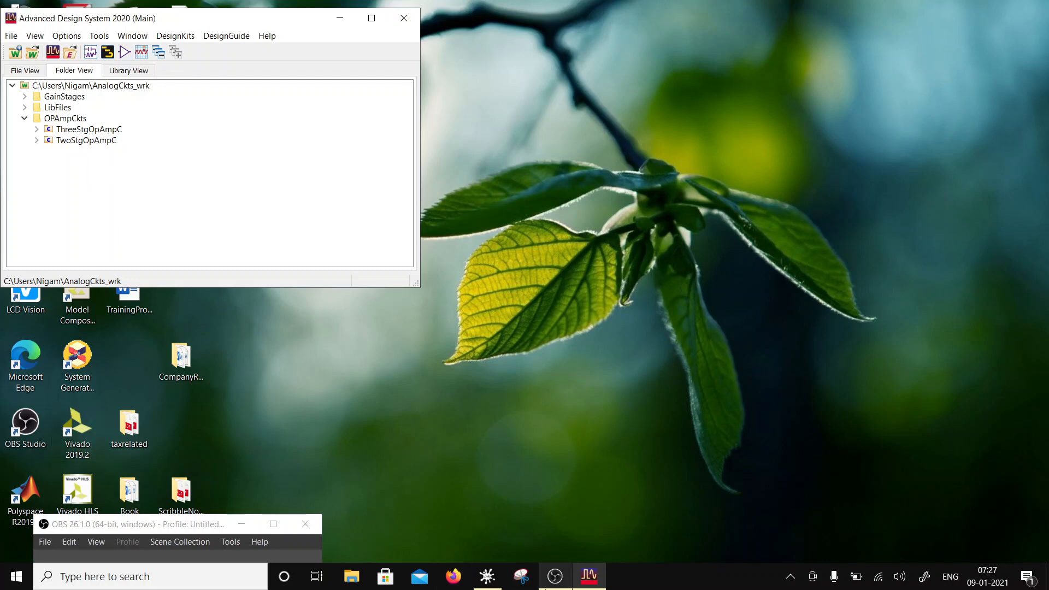
Step: Switch to Scrble Ink and restore its full-screen window to a smaller size beside the Advanced Design System main window
{"action": "left_click", "coordinate": [494, 577]}
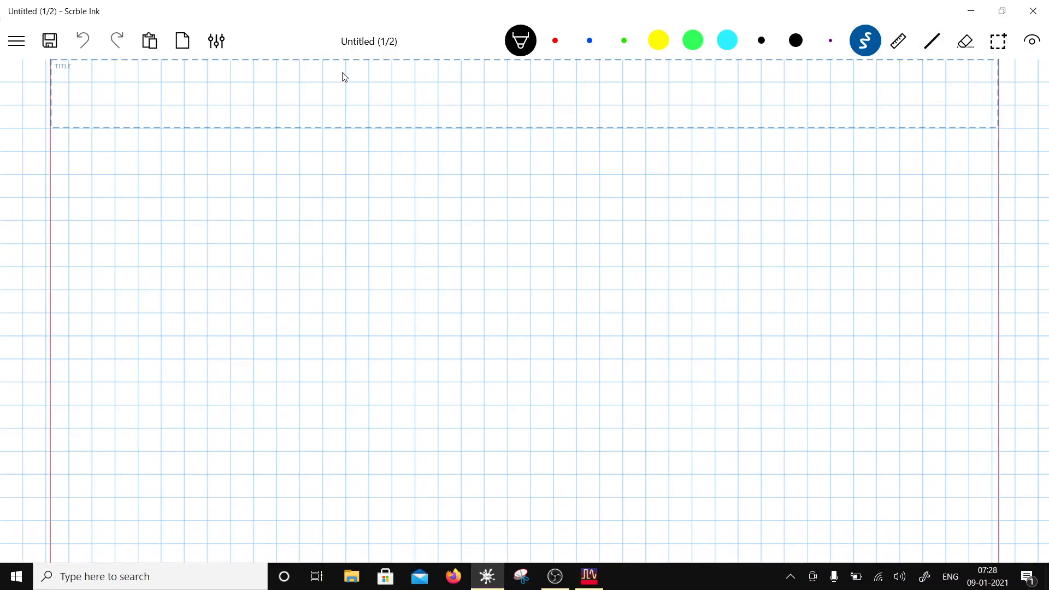
{"action": "double_click", "coordinate": [369, 18]}
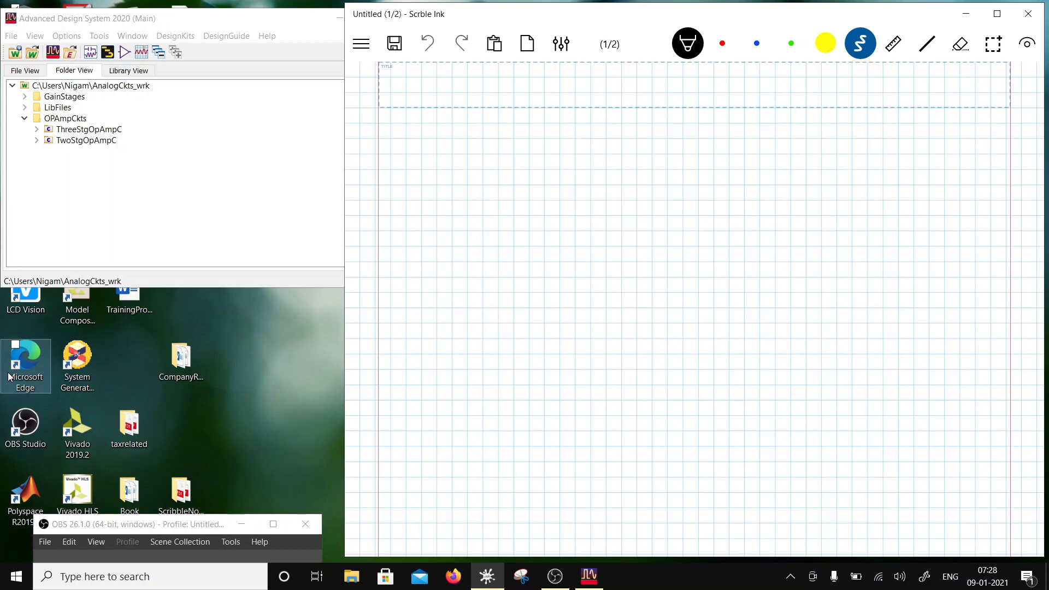
{"action": "left_click_drag", "start_coordinate": [449, 77], "coordinate": [461, 75]}
{"action": "left_click_drag", "start_coordinate": [453, 76], "coordinate": [453, 101]}
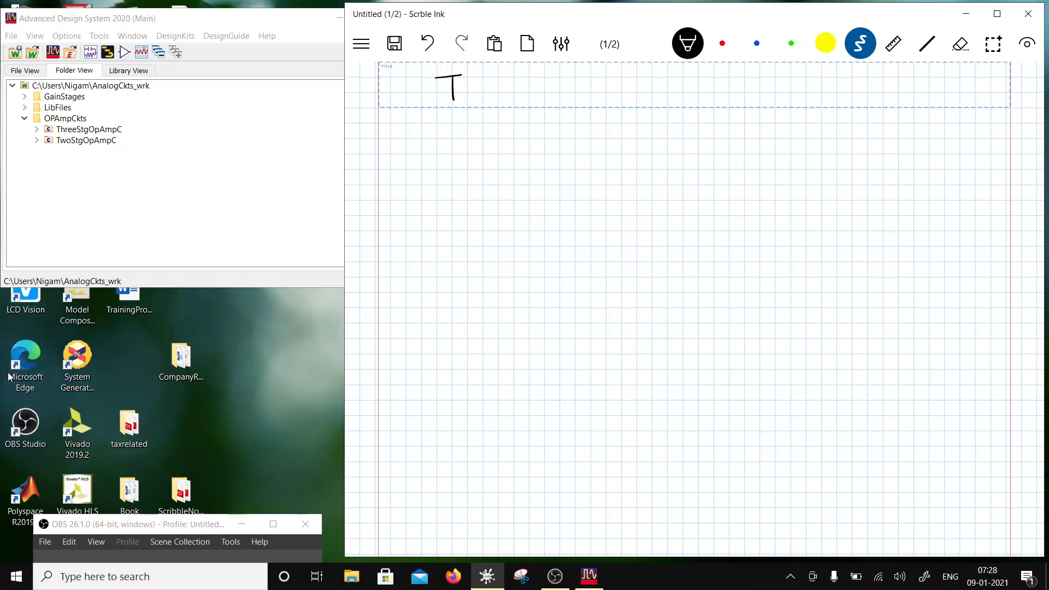
{"action": "left_click", "coordinate": [961, 44]}
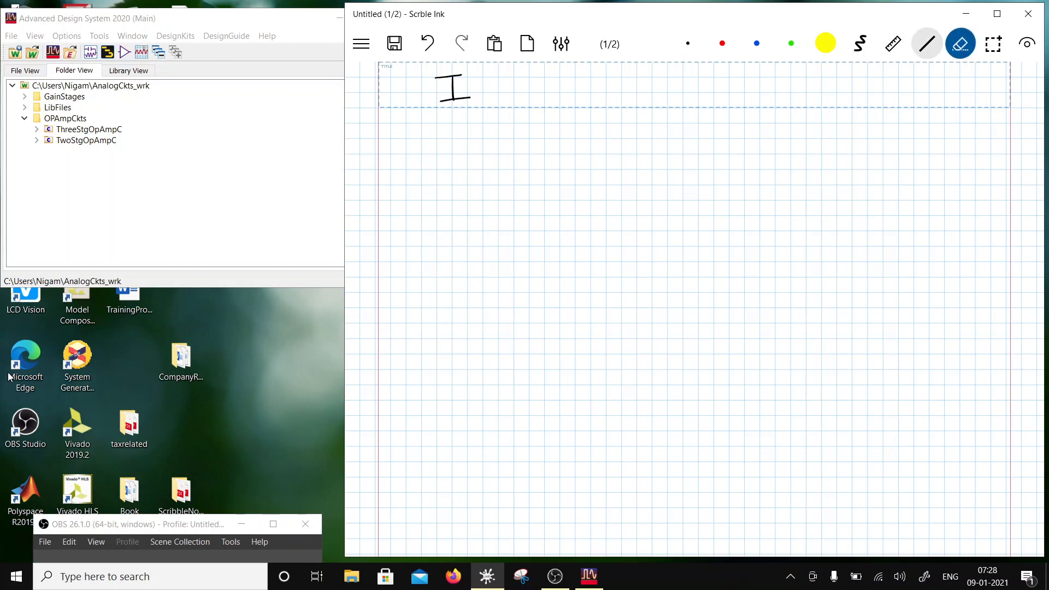
{"action": "left_click", "coordinate": [444, 85]}
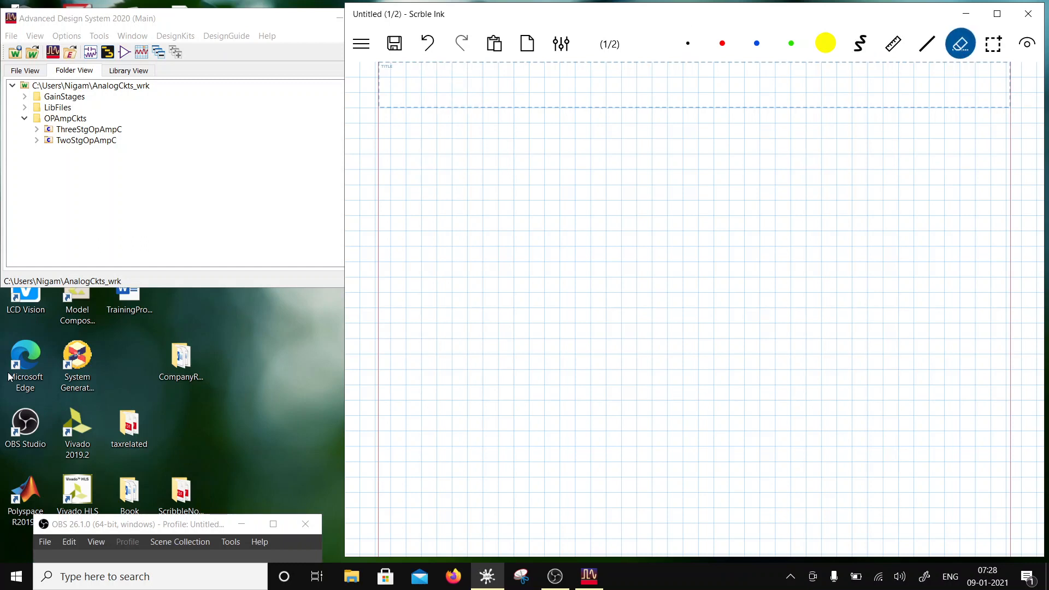
Step: Write the title "IC 555" in blue ink in the page's title area
{"action": "left_click", "coordinate": [756, 43]}
{"action": "left_click_drag", "start_coordinate": [449, 78], "coordinate": [480, 77]}
{"action": "mouse_move", "coordinate": [466, 78]}
{"action": "left_mouse_down"}
{"action": "mouse_move", "coordinate": [467, 101]}
{"action": "mouse_move", "coordinate": [485, 97]}
{"action": "left_mouse_up"}
{"action": "mouse_move", "coordinate": [522, 76]}
{"action": "left_mouse_down"}
{"action": "mouse_move", "coordinate": [507, 77]}
{"action": "mouse_move", "coordinate": [529, 97]}
{"action": "mouse_move", "coordinate": [545, 90]}
{"action": "mouse_move", "coordinate": [544, 100]}
{"action": "left_mouse_up"}
{"action": "mouse_move", "coordinate": [588, 72]}
{"action": "left_mouse_down"}
{"action": "mouse_move", "coordinate": [572, 74]}
{"action": "mouse_move", "coordinate": [570, 99]}
{"action": "mouse_move", "coordinate": [619, 83]}
{"action": "mouse_move", "coordinate": [593, 98]}
{"action": "left_mouse_up"}
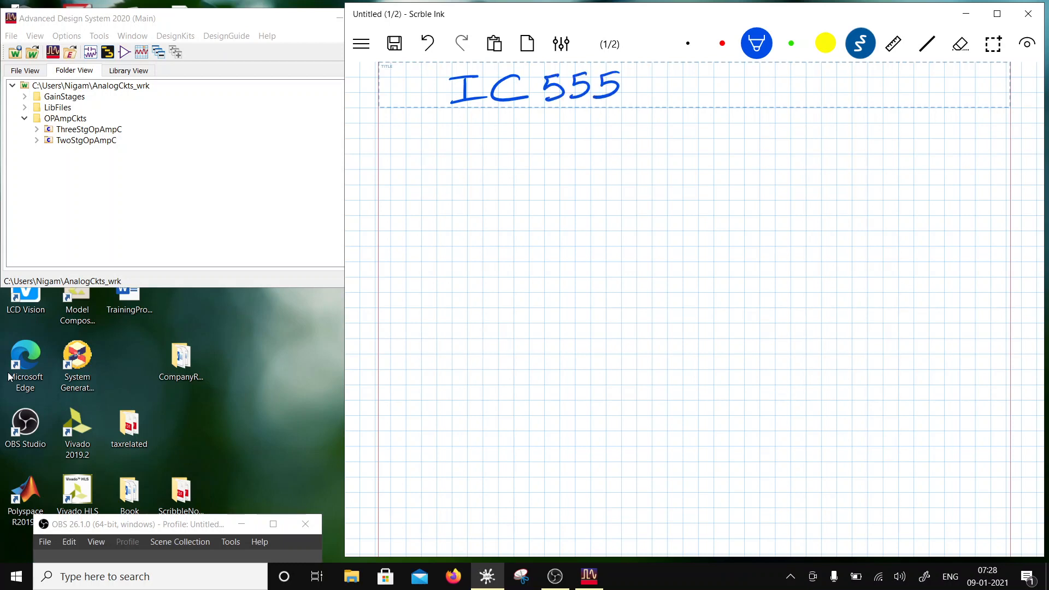
Step: Draw in black a VDD rail with three series resistors down to ground, labelling each resistor 5kΩ
{"action": "left_click", "coordinate": [687, 44]}
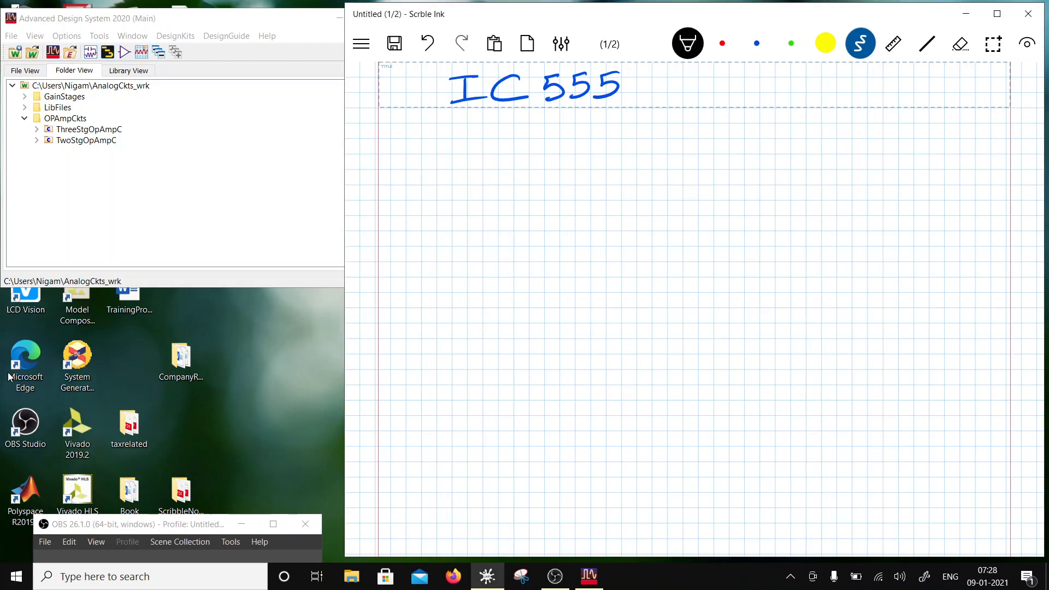
{"action": "mouse_move", "coordinate": [471, 169]}
{"action": "left_mouse_down"}
{"action": "mouse_move", "coordinate": [526, 166]}
{"action": "mouse_move", "coordinate": [487, 144]}
{"action": "left_mouse_up"}
{"action": "left_click_drag", "start_coordinate": [492, 152], "coordinate": [492, 158]}
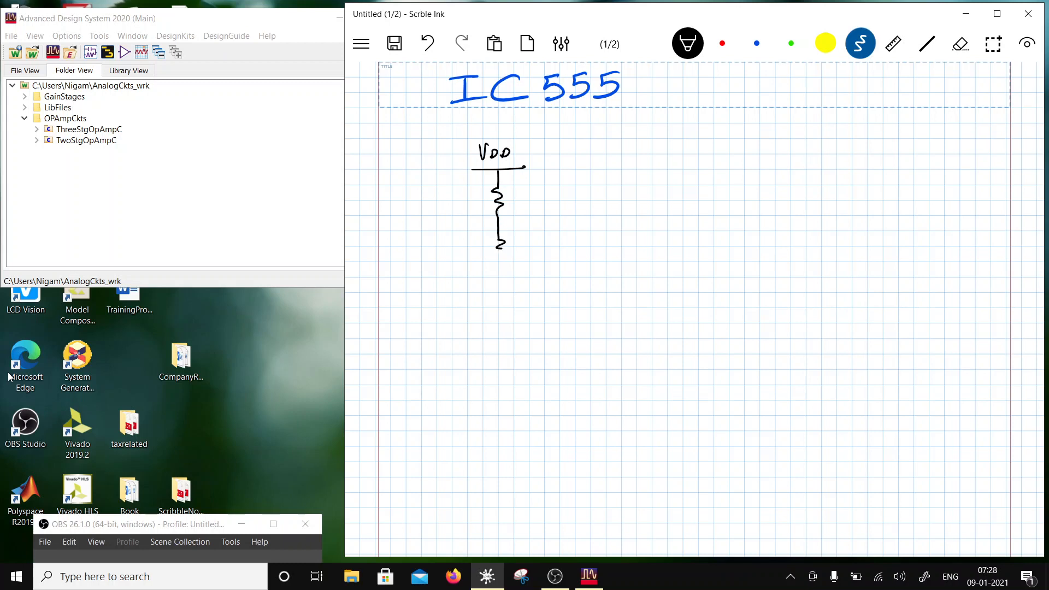
{"action": "left_click_drag", "start_coordinate": [499, 247], "coordinate": [503, 291]}
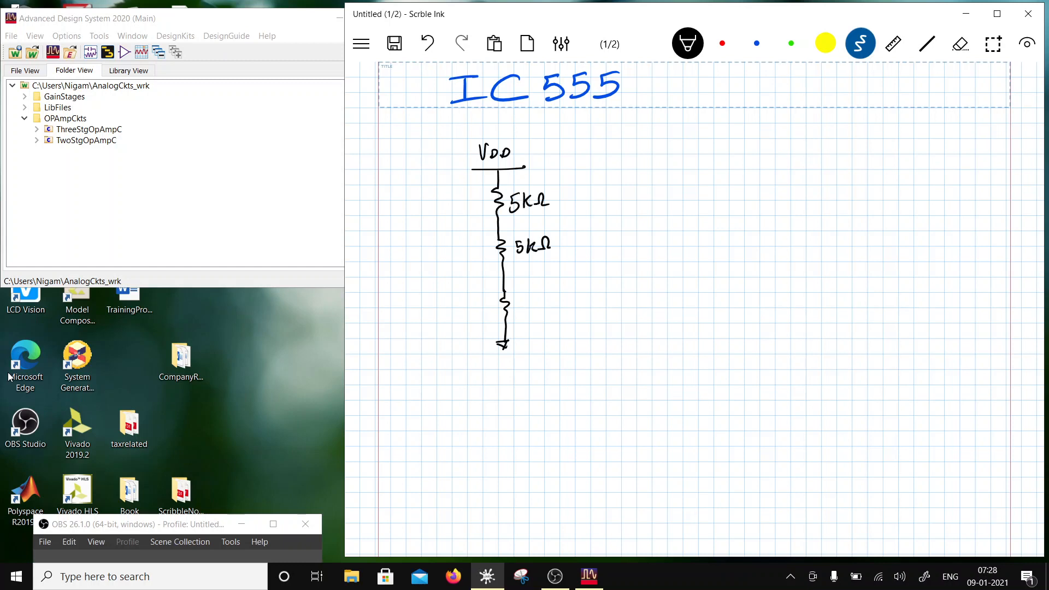
{"action": "left_click_drag", "start_coordinate": [535, 296], "coordinate": [544, 309]}
{"action": "mouse_move", "coordinate": [548, 298]}
{"action": "left_mouse_down"}
{"action": "mouse_move", "coordinate": [549, 308]}
{"action": "mouse_move", "coordinate": [564, 303]}
{"action": "left_mouse_up"}
Step: Draw two comparator triangles with output lines beside the resistor divider, and label the inputs of each I and N
{"action": "mouse_move", "coordinate": [570, 200]}
{"action": "left_mouse_down"}
{"action": "mouse_move", "coordinate": [571, 246]}
{"action": "mouse_move", "coordinate": [605, 217]}
{"action": "mouse_move", "coordinate": [570, 247]}
{"action": "mouse_move", "coordinate": [573, 295]}
{"action": "left_mouse_up"}
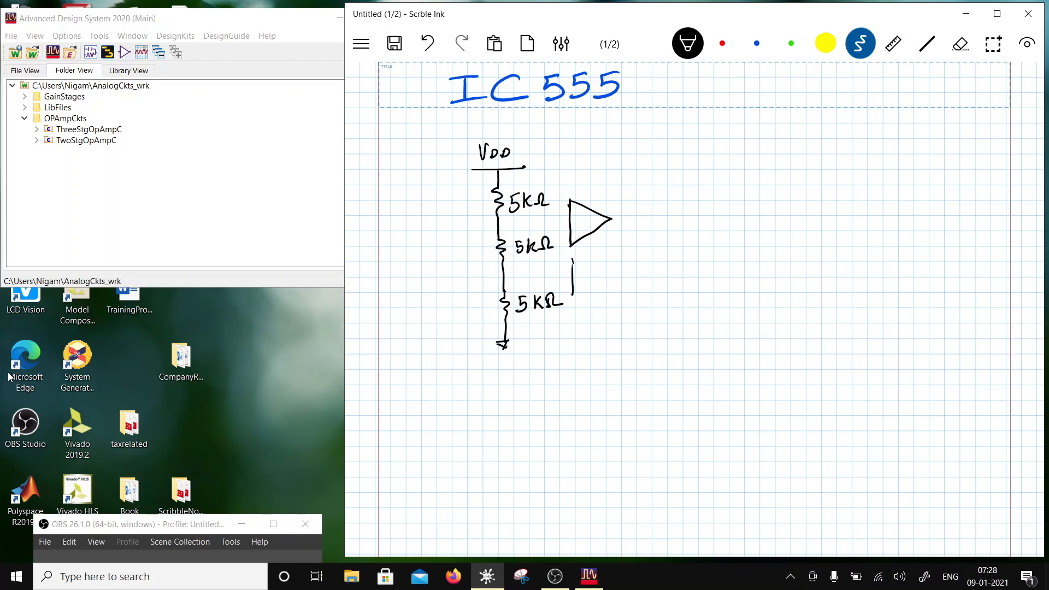
{"action": "mouse_move", "coordinate": [572, 259]}
{"action": "left_mouse_down"}
{"action": "mouse_move", "coordinate": [614, 274]}
{"action": "mouse_move", "coordinate": [578, 300]}
{"action": "mouse_move", "coordinate": [625, 275]}
{"action": "mouse_move", "coordinate": [572, 272]}
{"action": "left_mouse_up"}
{"action": "left_click_drag", "start_coordinate": [609, 219], "coordinate": [636, 218]}
{"action": "left_click_drag", "start_coordinate": [550, 213], "coordinate": [571, 211]}
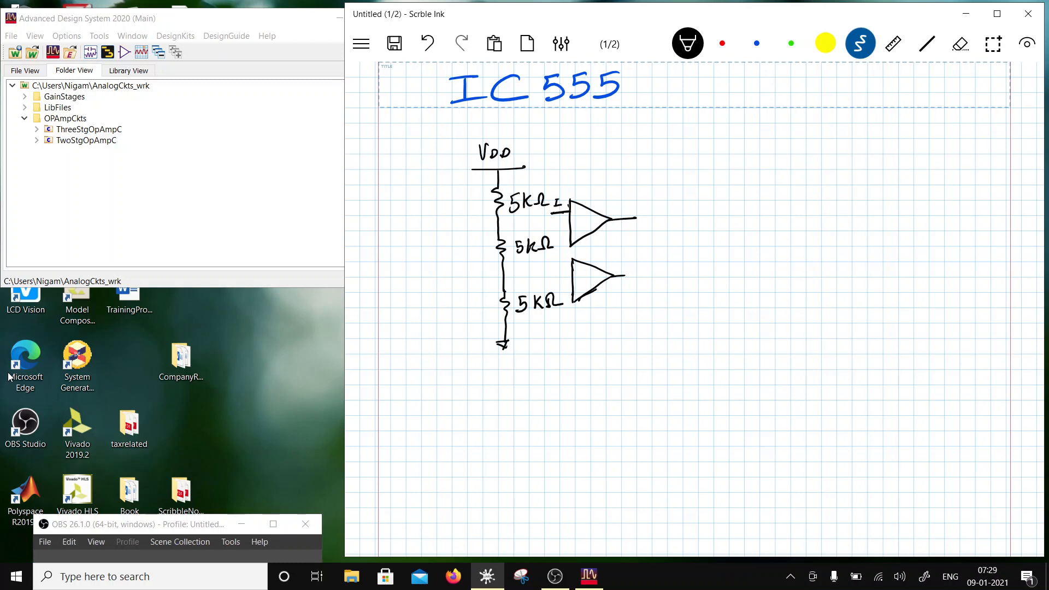
{"action": "mouse_move", "coordinate": [554, 232]}
{"action": "left_mouse_down"}
{"action": "mouse_move", "coordinate": [572, 231]}
{"action": "mouse_move", "coordinate": [555, 229]}
{"action": "left_mouse_up"}
{"action": "left_click_drag", "start_coordinate": [560, 218], "coordinate": [560, 225]}
{"action": "mouse_move", "coordinate": [560, 271]}
{"action": "left_mouse_down"}
{"action": "mouse_move", "coordinate": [575, 269]}
{"action": "mouse_move", "coordinate": [568, 258]}
{"action": "mouse_move", "coordinate": [572, 288]}
{"action": "mouse_move", "coordinate": [571, 278]}
{"action": "left_mouse_up"}
Step: Wire the upper comparator's I input to the upper divider node and its N input to a terminal labelled "Threshold"
{"action": "left_click_drag", "start_coordinate": [497, 217], "coordinate": [568, 216]}
{"action": "left_click_drag", "start_coordinate": [468, 234], "coordinate": [570, 233]}
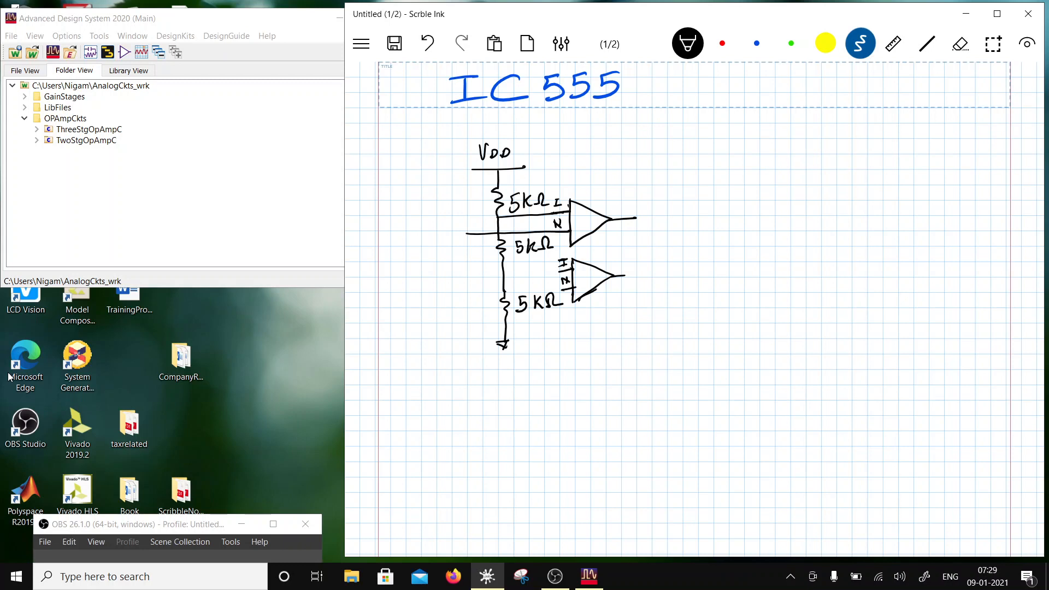
{"action": "left_click_drag", "start_coordinate": [468, 233], "coordinate": [466, 231]}
{"action": "mouse_move", "coordinate": [396, 221]}
{"action": "left_mouse_down"}
{"action": "mouse_move", "coordinate": [411, 220]}
{"action": "mouse_move", "coordinate": [411, 234]}
{"action": "mouse_move", "coordinate": [478, 218]}
{"action": "left_mouse_up"}
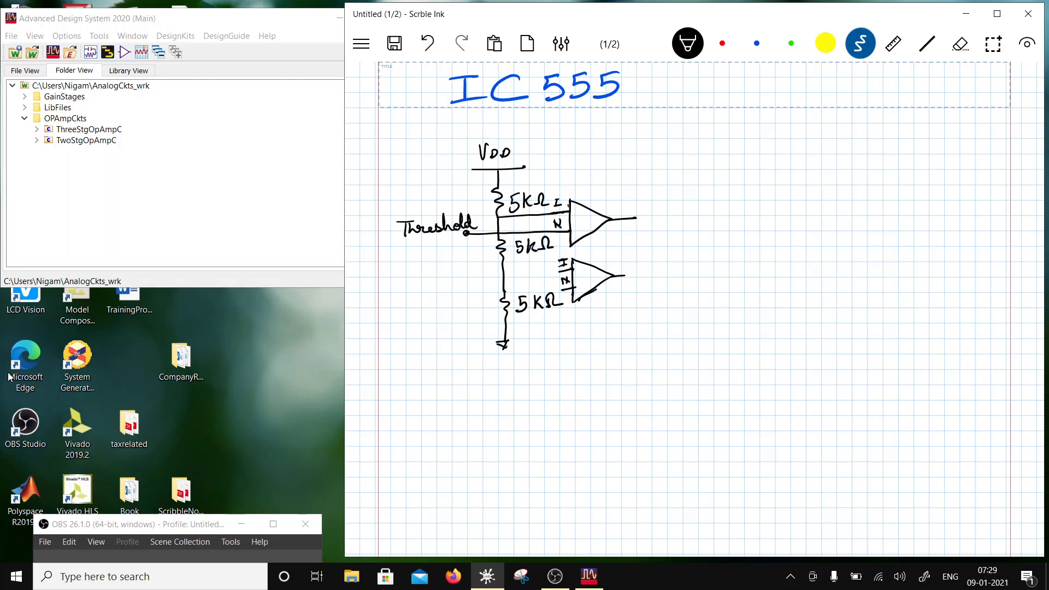
Step: Wire the lower comparator's N input to the lower divider node and its I input to a terminal labelled "Trigger"
{"action": "left_click_drag", "start_coordinate": [511, 289], "coordinate": [571, 289]}
{"action": "left_click_drag", "start_coordinate": [464, 275], "coordinate": [571, 274]}
{"action": "left_click_drag", "start_coordinate": [466, 269], "coordinate": [467, 269]}
{"action": "left_click_drag", "start_coordinate": [397, 263], "coordinate": [410, 262]}
{"action": "mouse_move", "coordinate": [404, 264]}
{"action": "left_mouse_down"}
{"action": "mouse_move", "coordinate": [404, 280]}
{"action": "mouse_move", "coordinate": [415, 267]}
{"action": "left_mouse_up"}
{"action": "left_click_drag", "start_coordinate": [417, 268], "coordinate": [422, 288]}
{"action": "mouse_move", "coordinate": [432, 267]}
{"action": "left_mouse_down"}
{"action": "mouse_move", "coordinate": [433, 289]}
{"action": "mouse_move", "coordinate": [451, 267]}
{"action": "left_mouse_up"}
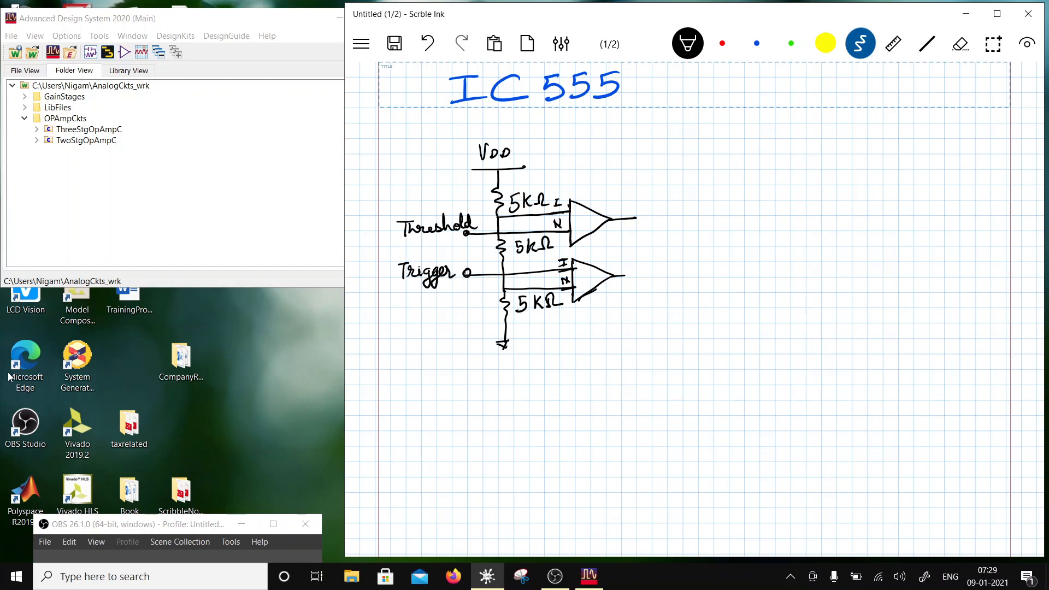
Step: Draw an RS latch fed by both comparator outputs, label its R, S, Q and complementary pins, and connect it to VDD and ground
{"action": "left_click_drag", "start_coordinate": [614, 277], "coordinate": [662, 275]}
{"action": "left_click_drag", "start_coordinate": [627, 219], "coordinate": [659, 218]}
{"action": "mouse_move", "coordinate": [657, 219]}
{"action": "left_mouse_down"}
{"action": "mouse_move", "coordinate": [682, 232]}
{"action": "mouse_move", "coordinate": [659, 278]}
{"action": "mouse_move", "coordinate": [682, 257]}
{"action": "mouse_move", "coordinate": [683, 271]}
{"action": "mouse_move", "coordinate": [720, 210]}
{"action": "mouse_move", "coordinate": [702, 267]}
{"action": "mouse_move", "coordinate": [684, 270]}
{"action": "left_mouse_up"}
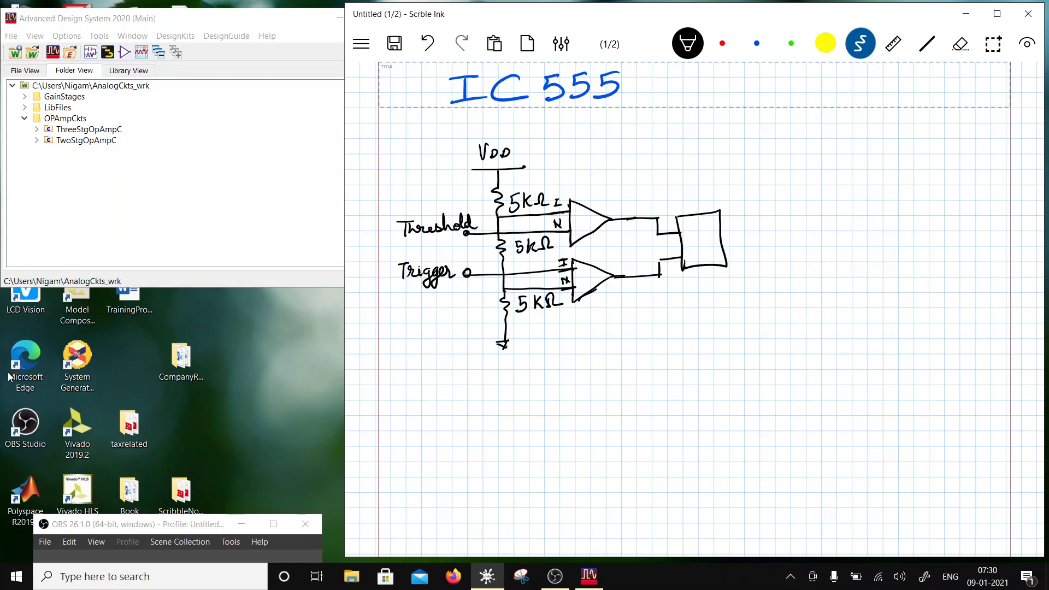
{"action": "mouse_move", "coordinate": [685, 223]}
{"action": "left_mouse_down"}
{"action": "mouse_move", "coordinate": [687, 258]}
{"action": "mouse_move", "coordinate": [754, 225]}
{"action": "mouse_move", "coordinate": [712, 226]}
{"action": "mouse_move", "coordinate": [746, 250]}
{"action": "mouse_move", "coordinate": [708, 260]}
{"action": "mouse_move", "coordinate": [724, 260]}
{"action": "left_mouse_up"}
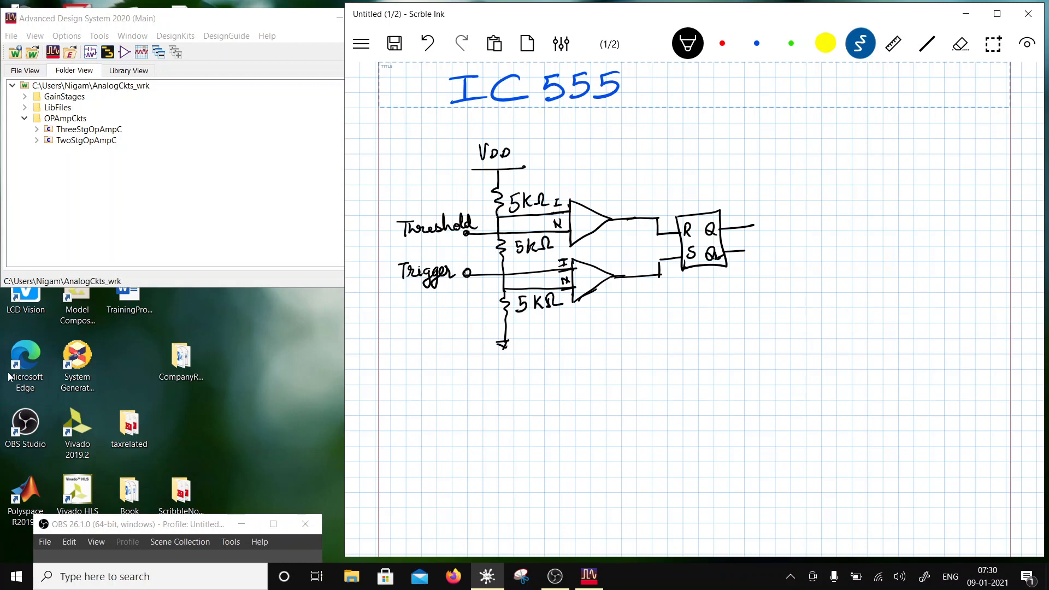
{"action": "left_click_drag", "start_coordinate": [499, 180], "coordinate": [707, 175]}
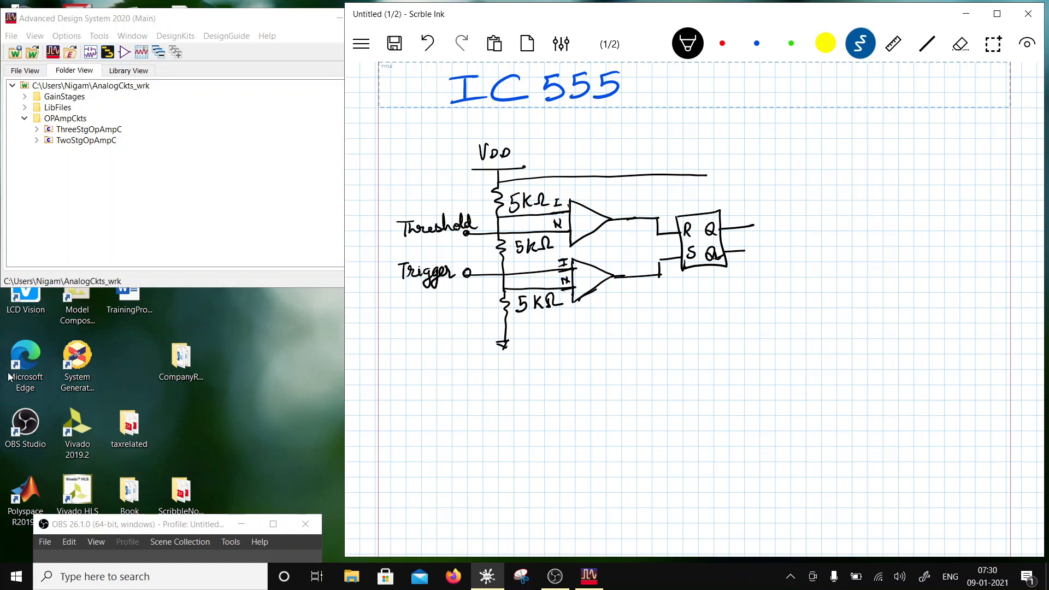
{"action": "left_click_drag", "start_coordinate": [703, 175], "coordinate": [705, 215]}
{"action": "left_click_drag", "start_coordinate": [707, 265], "coordinate": [711, 278]}
{"action": "left_click_drag", "start_coordinate": [701, 281], "coordinate": [712, 279]}
Step: Draw a PMOS transistor driven by the latch's Q output, with a "Discharge 1" terminal on its source and its drain grounded
{"action": "mouse_move", "coordinate": [753, 225]}
{"action": "left_mouse_down"}
{"action": "mouse_move", "coordinate": [748, 191]}
{"action": "mouse_move", "coordinate": [775, 191]}
{"action": "mouse_move", "coordinate": [775, 201]}
{"action": "mouse_move", "coordinate": [797, 180]}
{"action": "mouse_move", "coordinate": [803, 218]}
{"action": "left_mouse_up"}
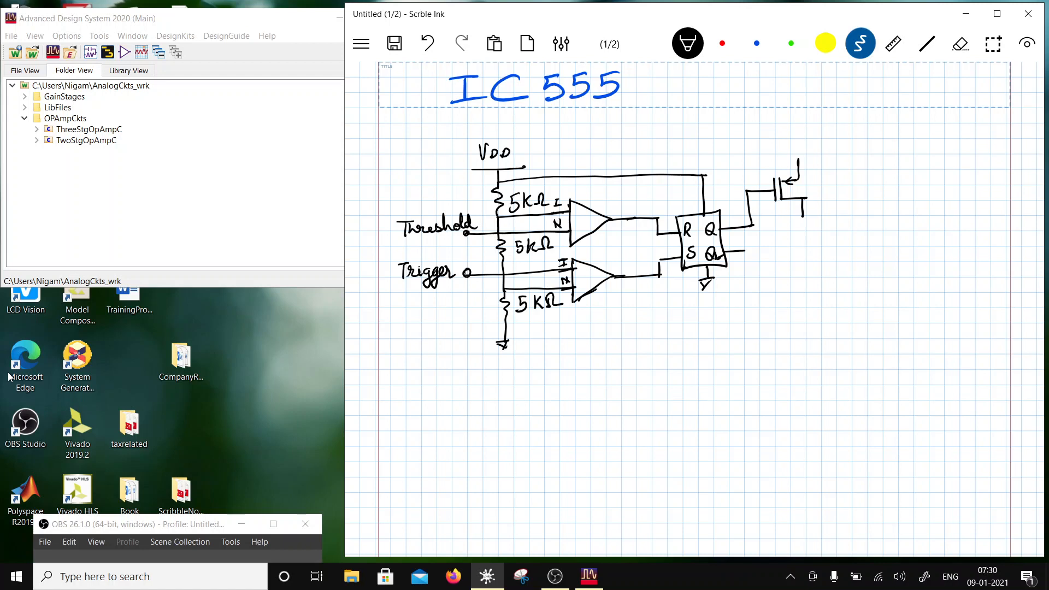
{"action": "left_click_drag", "start_coordinate": [808, 152], "coordinate": [810, 164]}
{"action": "left_click_drag", "start_coordinate": [824, 158], "coordinate": [841, 162]}
{"action": "mouse_move", "coordinate": [850, 148]}
{"action": "left_mouse_down"}
{"action": "mouse_move", "coordinate": [860, 162]}
{"action": "mouse_move", "coordinate": [880, 160]}
{"action": "left_mouse_up"}
{"action": "left_click_drag", "start_coordinate": [887, 156], "coordinate": [880, 174]}
{"action": "left_click_drag", "start_coordinate": [890, 159], "coordinate": [910, 161]}
{"action": "left_click_drag", "start_coordinate": [801, 155], "coordinate": [800, 156]}
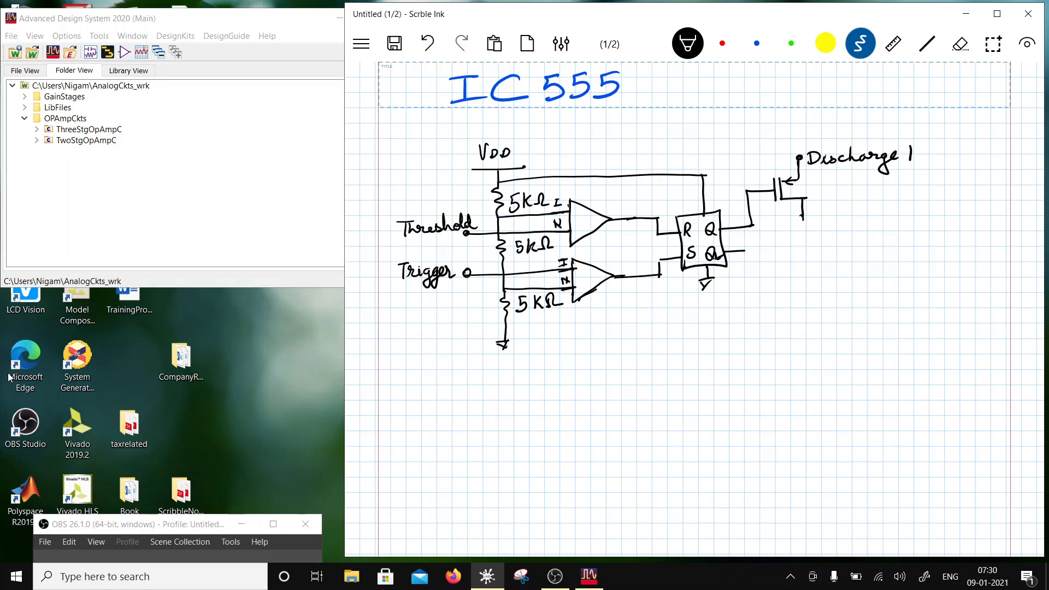
{"action": "left_click_drag", "start_coordinate": [804, 220], "coordinate": [800, 362]}
{"action": "left_click_drag", "start_coordinate": [783, 359], "coordinate": [818, 357]}
{"action": "left_click_drag", "start_coordinate": [790, 361], "coordinate": [811, 362]}
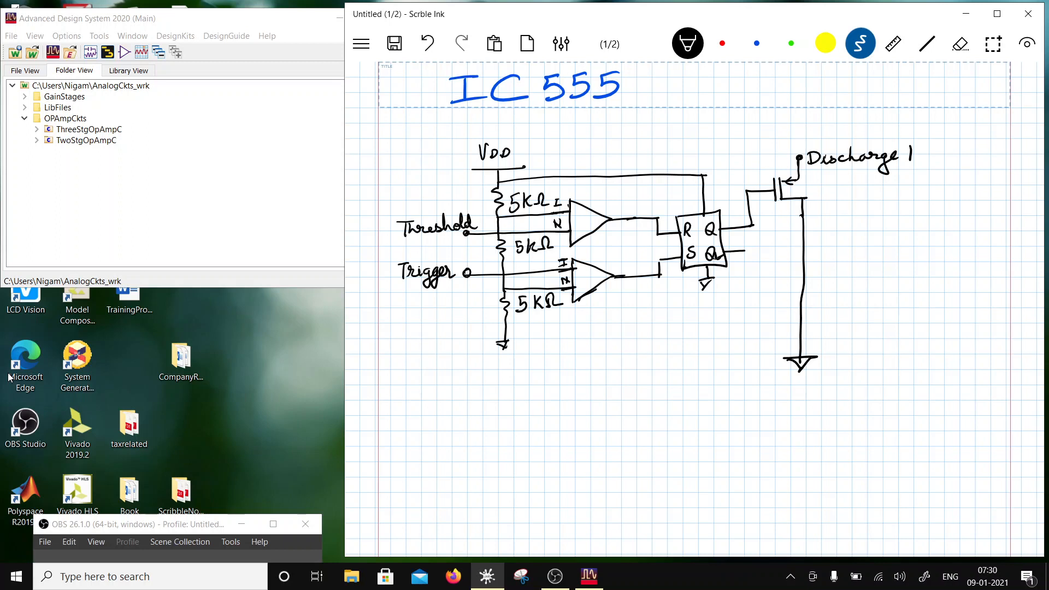
Step: Extend the latch's complementary output to a terminal labelled "out" and branch it to the gate of a new NMOS transistor
{"action": "left_click_drag", "start_coordinate": [732, 252], "coordinate": [877, 240]}
{"action": "mouse_move", "coordinate": [881, 220]}
{"action": "left_mouse_down"}
{"action": "mouse_move", "coordinate": [887, 239]}
{"action": "mouse_move", "coordinate": [897, 227]}
{"action": "left_mouse_up"}
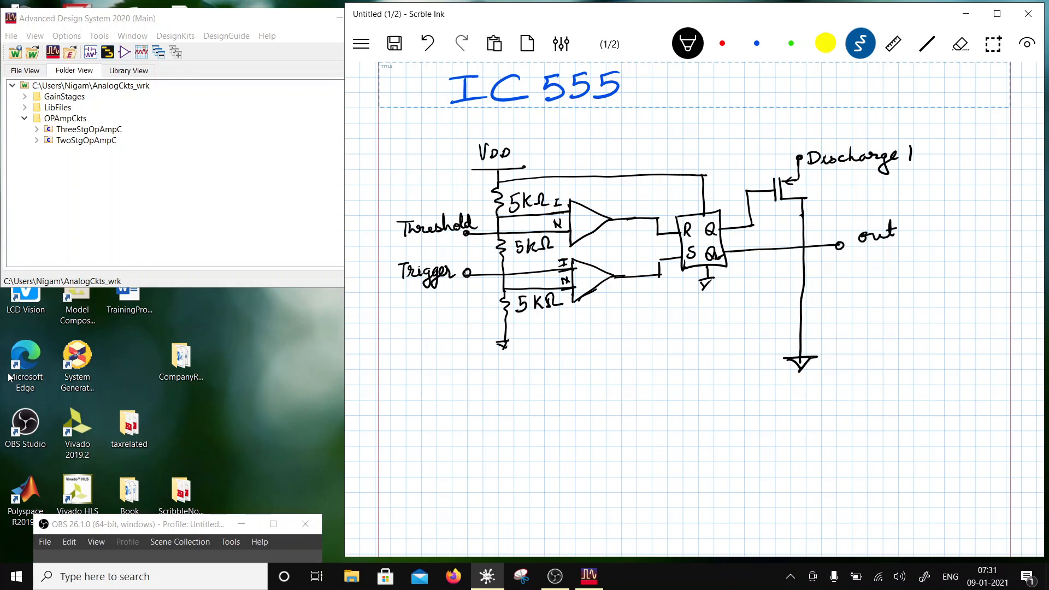
{"action": "mouse_move", "coordinate": [752, 254]}
{"action": "left_mouse_down"}
{"action": "mouse_move", "coordinate": [754, 304]}
{"action": "mouse_move", "coordinate": [846, 295]}
{"action": "mouse_move", "coordinate": [846, 309]}
{"action": "mouse_move", "coordinate": [880, 283]}
{"action": "left_mouse_up"}
{"action": "mouse_move", "coordinate": [858, 305]}
{"action": "left_mouse_down"}
{"action": "mouse_move", "coordinate": [878, 303]}
{"action": "mouse_move", "coordinate": [871, 310]}
{"action": "left_mouse_up"}
{"action": "left_click_drag", "start_coordinate": [878, 260], "coordinate": [878, 288]}
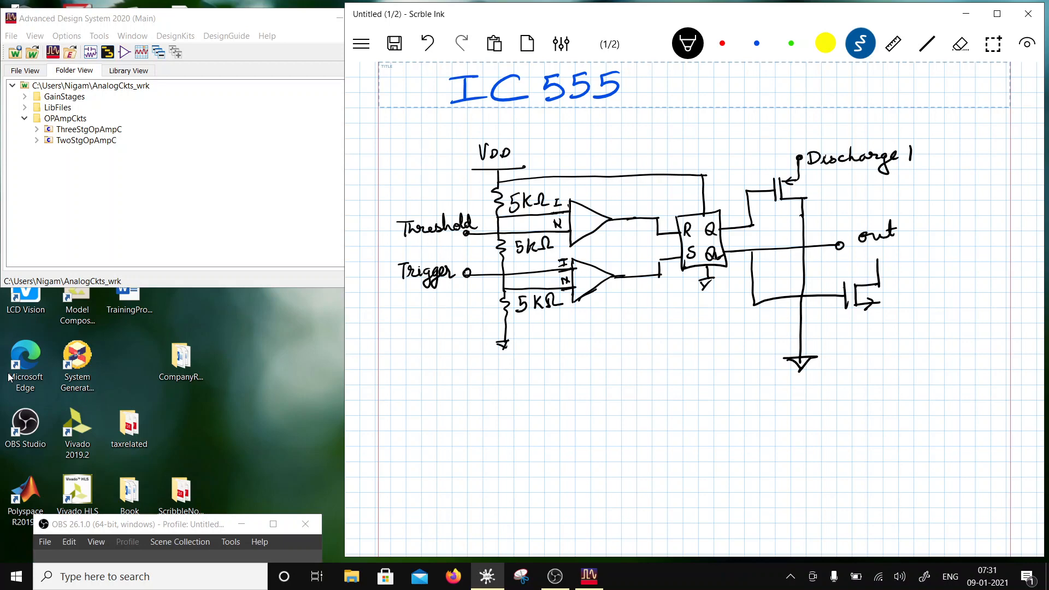
Step: Relabel the PMOS terminal "Discharge 2", and complete the NMOS transistor with a "Disharge 1" drain terminal and a grounded source
{"action": "left_click_drag", "start_coordinate": [906, 160], "coordinate": [928, 159]}
{"action": "mouse_move", "coordinate": [885, 251]}
{"action": "left_mouse_down"}
{"action": "mouse_move", "coordinate": [886, 263]}
{"action": "mouse_move", "coordinate": [917, 262]}
{"action": "left_mouse_up"}
{"action": "mouse_move", "coordinate": [922, 250]}
{"action": "left_mouse_down"}
{"action": "mouse_move", "coordinate": [918, 257]}
{"action": "mouse_move", "coordinate": [978, 261]}
{"action": "left_mouse_up"}
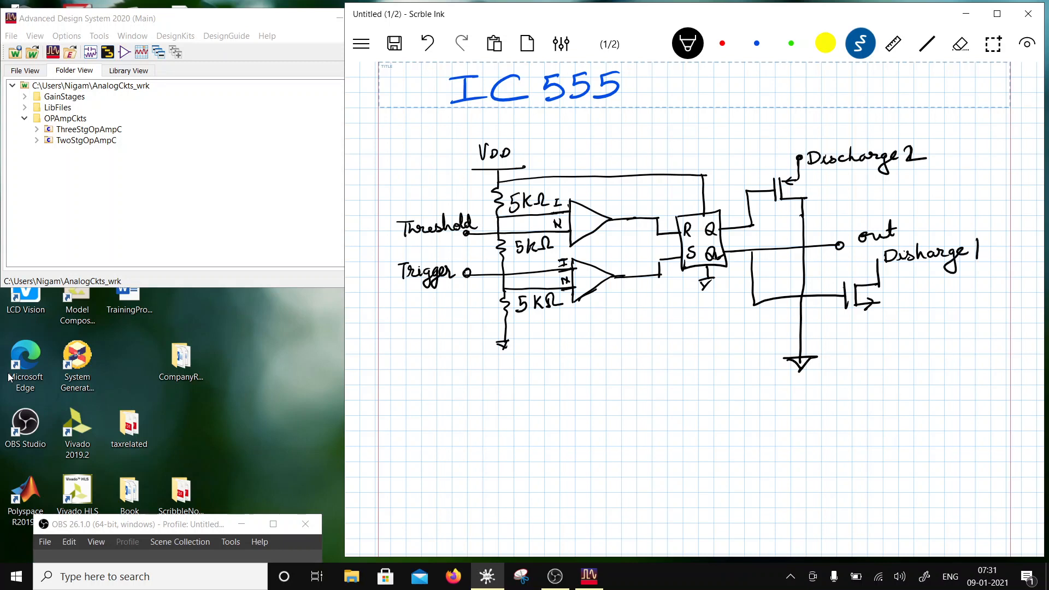
{"action": "mouse_move", "coordinate": [879, 304]}
{"action": "left_mouse_down"}
{"action": "mouse_move", "coordinate": [882, 350]}
{"action": "mouse_move", "coordinate": [892, 352]}
{"action": "left_mouse_up"}
{"action": "left_click_drag", "start_coordinate": [876, 255], "coordinate": [877, 264]}
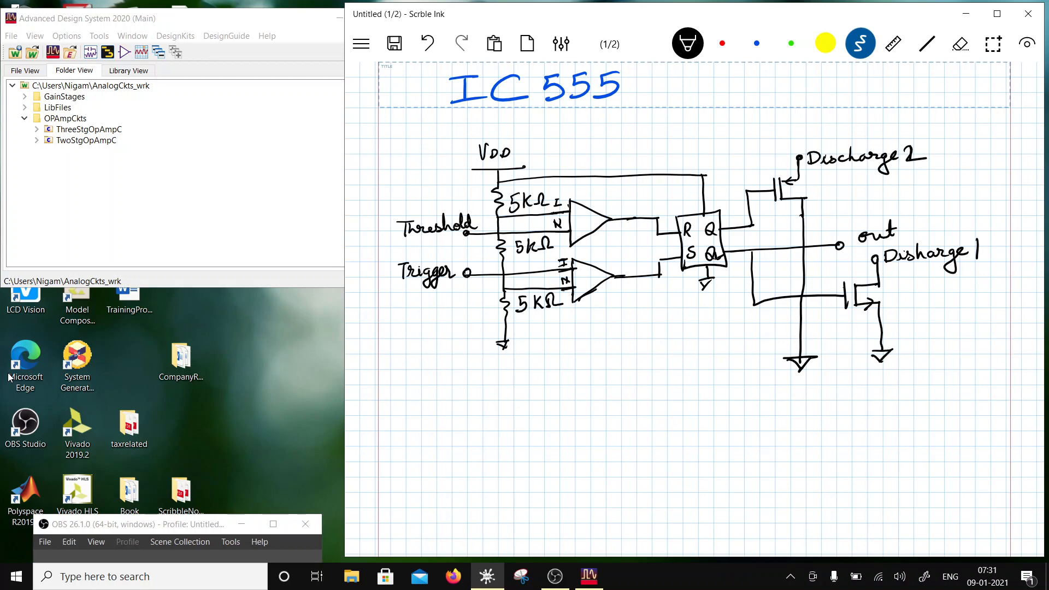
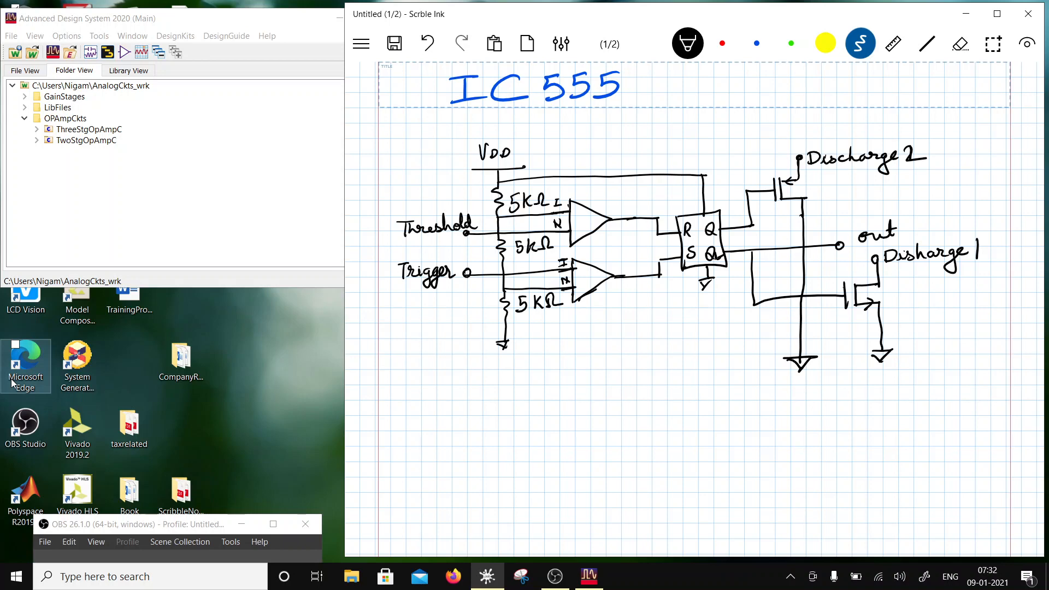
Step: Draw in blue an external capacitor from the Threshold terminal down to ground
{"action": "left_click", "coordinate": [757, 43]}
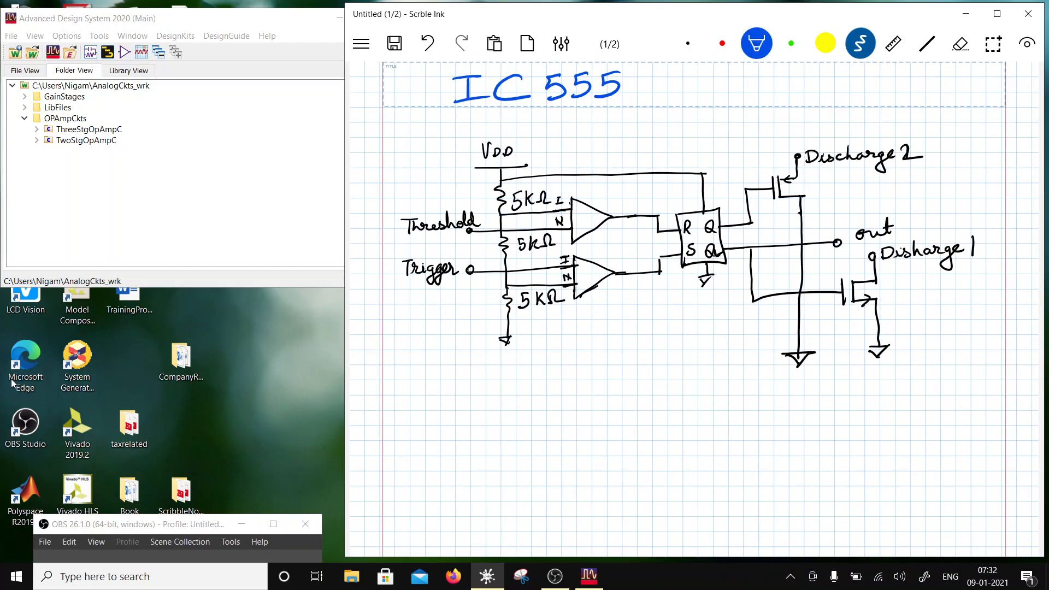
{"action": "left_click_drag", "start_coordinate": [392, 234], "coordinate": [477, 234]}
{"action": "mouse_move", "coordinate": [392, 234]}
{"action": "left_mouse_down"}
{"action": "mouse_move", "coordinate": [391, 283]}
{"action": "mouse_move", "coordinate": [407, 283]}
{"action": "mouse_move", "coordinate": [394, 341]}
{"action": "mouse_move", "coordinate": [403, 328]}
{"action": "left_mouse_up"}
{"action": "left_click", "coordinate": [387, 327]}
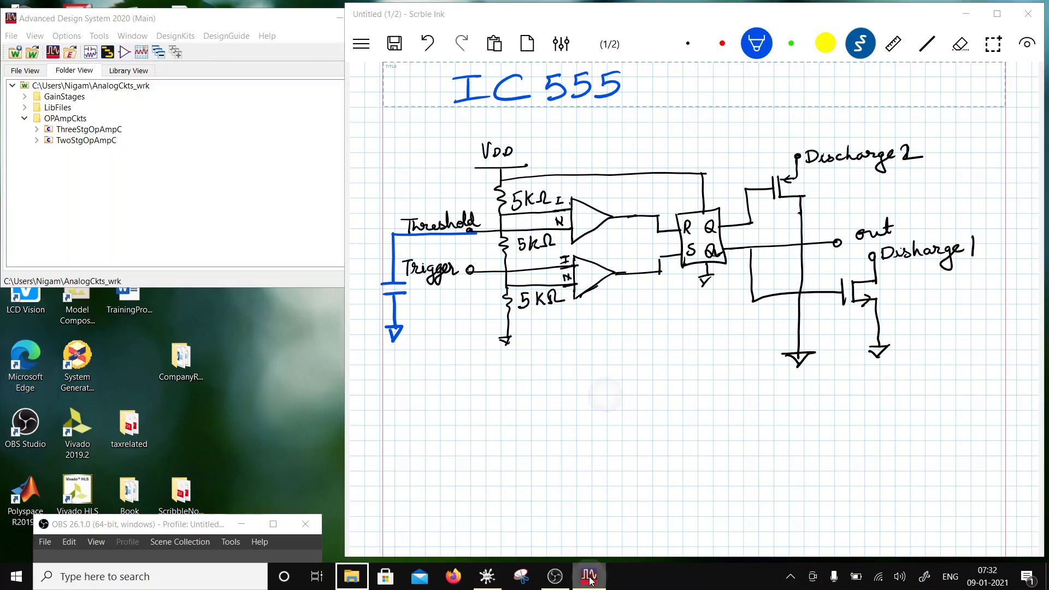
{"action": "right_click", "coordinate": [590, 581]}
Step: Draw two series resistors in blue from VDD to the Threshold node, with a terminal labelled "Dish" between them
{"action": "mouse_move", "coordinate": [391, 170]}
{"action": "left_mouse_down"}
{"action": "mouse_move", "coordinate": [390, 205]}
{"action": "mouse_move", "coordinate": [410, 173]}
{"action": "mouse_move", "coordinate": [500, 172]}
{"action": "left_mouse_up"}
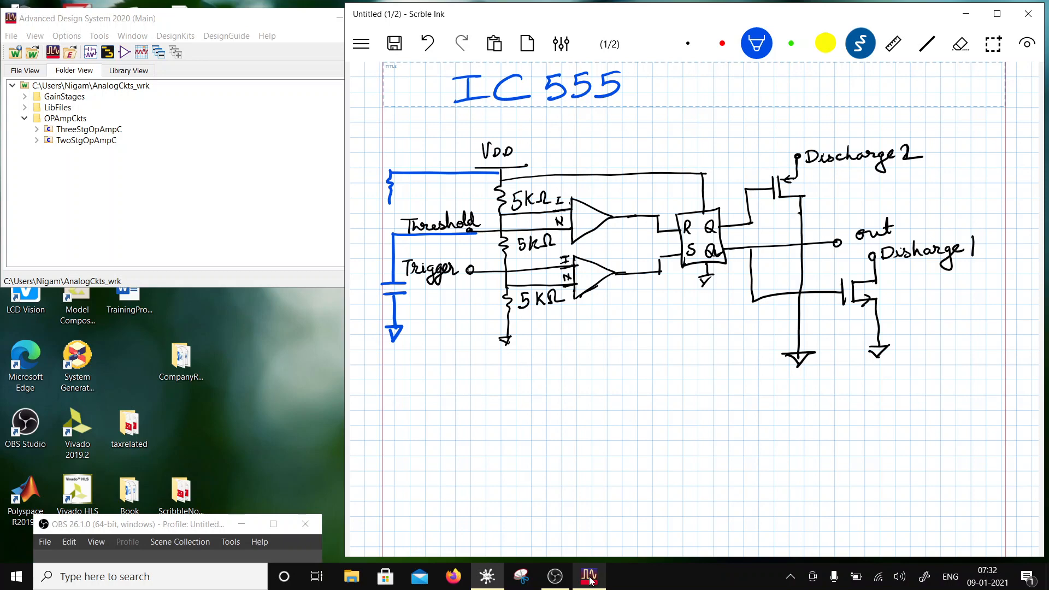
{"action": "left_click_drag", "start_coordinate": [393, 208], "coordinate": [390, 218]}
{"action": "left_click", "coordinate": [860, 44]}
{"action": "left_click", "coordinate": [861, 86]}
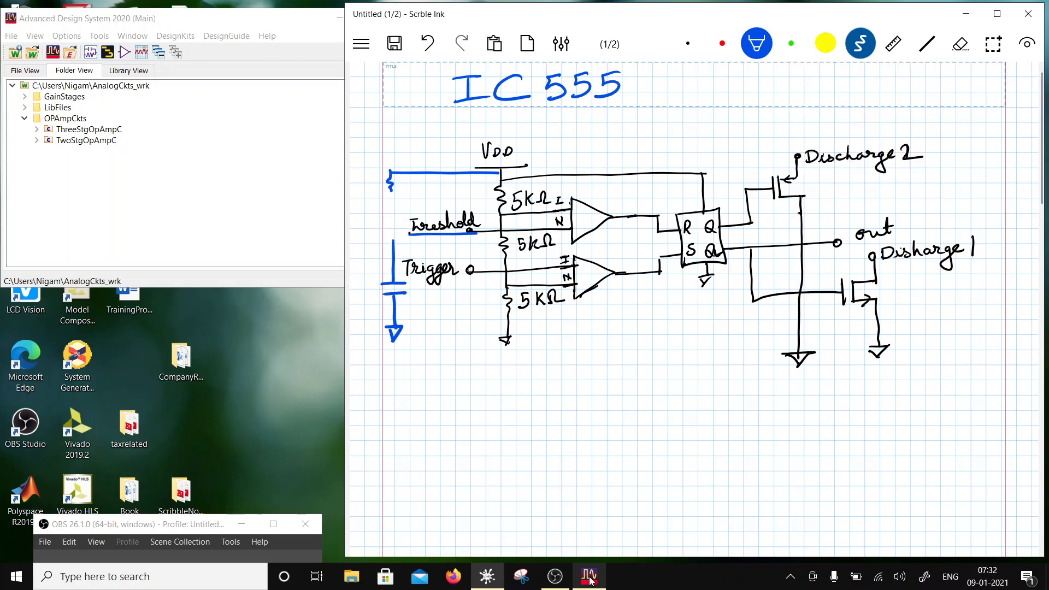
{"action": "mouse_move", "coordinate": [392, 189]}
{"action": "left_mouse_down"}
{"action": "mouse_move", "coordinate": [391, 241]}
{"action": "mouse_move", "coordinate": [420, 234]}
{"action": "left_mouse_up"}
{"action": "left_click_drag", "start_coordinate": [392, 195], "coordinate": [431, 196]}
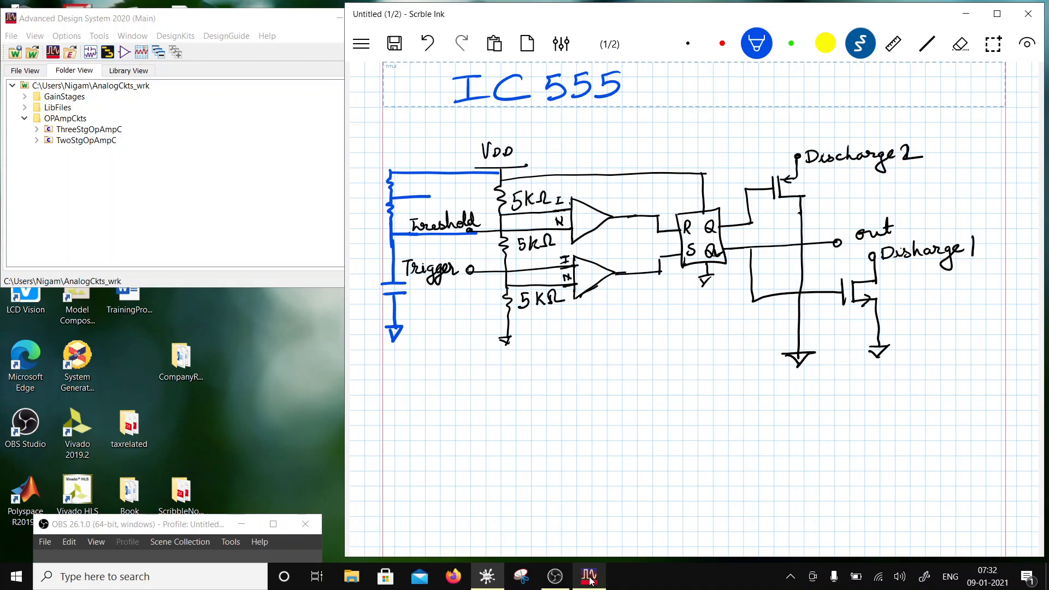
{"action": "mouse_move", "coordinate": [426, 198]}
{"action": "left_mouse_down"}
{"action": "mouse_move", "coordinate": [439, 186]}
{"action": "mouse_move", "coordinate": [466, 191]}
{"action": "left_mouse_up"}
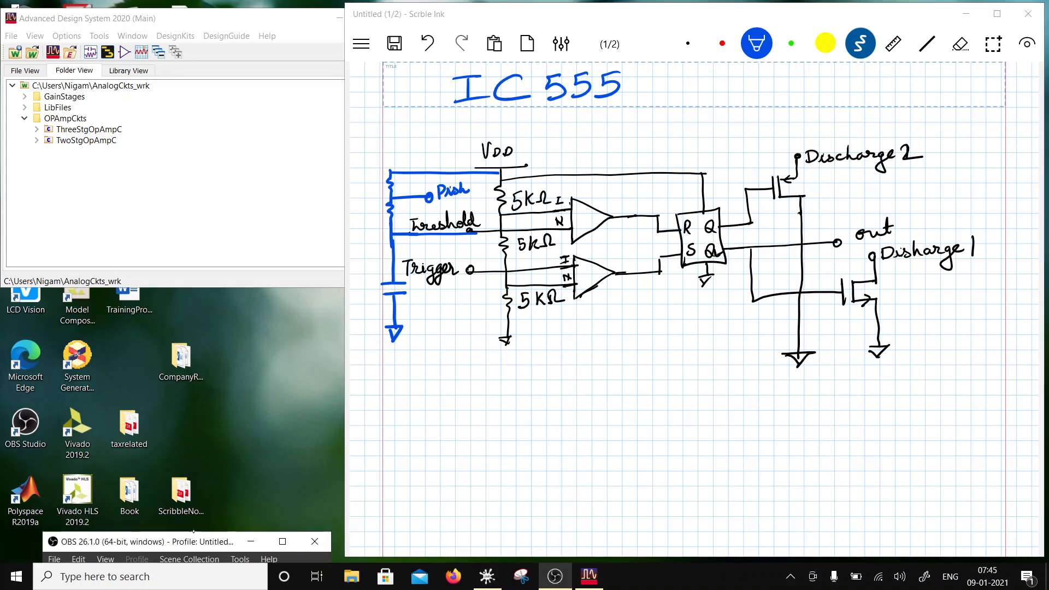
Step: Join the Trigger terminal to Threshold in blue, and annotate the comparator references as 2/3VDD for the upper and 1/3VDD for the lower
{"action": "left_click", "coordinate": [756, 43]}
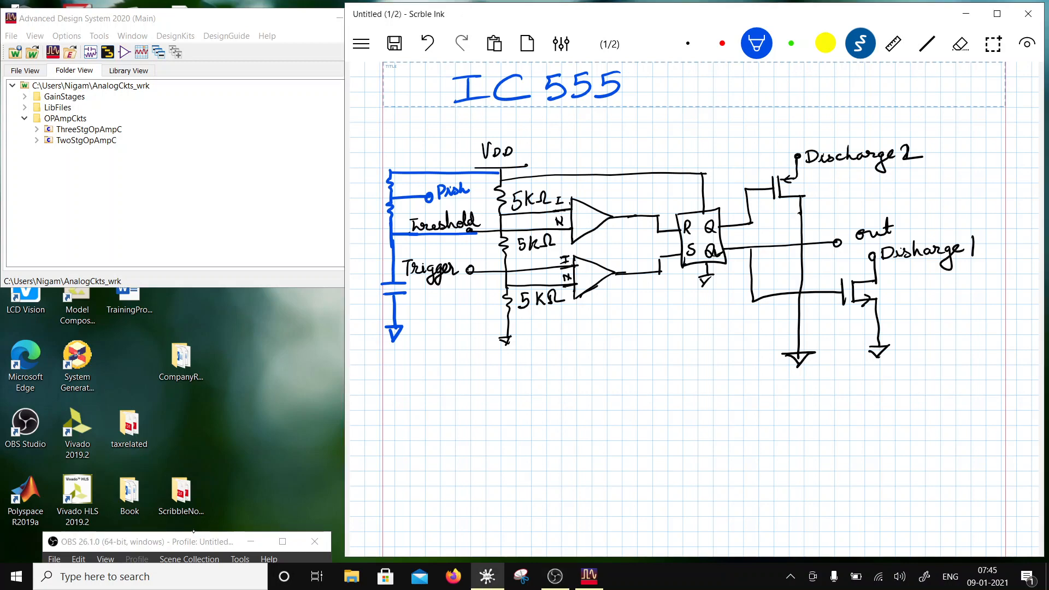
{"action": "left_click", "coordinate": [547, 405]}
{"action": "left_click_drag", "start_coordinate": [459, 234], "coordinate": [473, 269]}
{"action": "mouse_move", "coordinate": [563, 183]}
{"action": "left_mouse_down"}
{"action": "mouse_move", "coordinate": [565, 196]}
{"action": "mouse_move", "coordinate": [589, 185]}
{"action": "mouse_move", "coordinate": [605, 199]}
{"action": "left_mouse_up"}
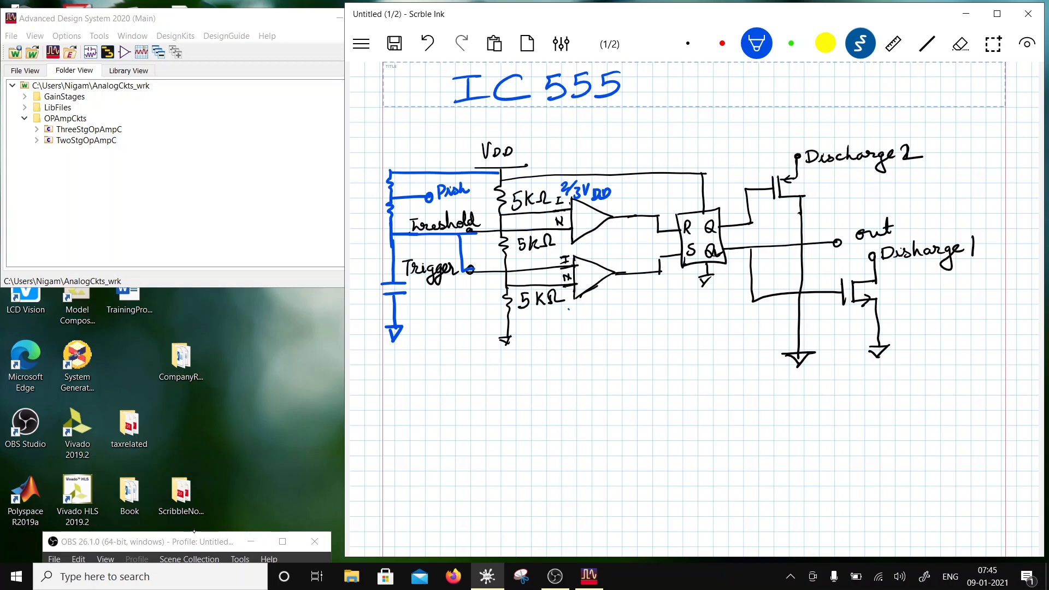
{"action": "left_click_drag", "start_coordinate": [569, 304], "coordinate": [569, 322]}
{"action": "mouse_move", "coordinate": [577, 312]}
{"action": "left_mouse_down"}
{"action": "mouse_move", "coordinate": [578, 324]}
{"action": "mouse_move", "coordinate": [596, 299]}
{"action": "mouse_move", "coordinate": [608, 315]}
{"action": "left_mouse_up"}
{"action": "mouse_move", "coordinate": [607, 303]}
{"action": "left_mouse_down"}
{"action": "mouse_move", "coordinate": [615, 312]}
{"action": "mouse_move", "coordinate": [605, 314]}
{"action": "left_mouse_up"}
Step: Draw blue waveform axes with arrowheads below the circuit, marking the levels 2/3VD and 1/3VD on the vertical axis
{"action": "left_click_drag", "start_coordinate": [560, 356], "coordinate": [565, 458]}
{"action": "mouse_move", "coordinate": [552, 377]}
{"action": "left_mouse_down"}
{"action": "mouse_move", "coordinate": [579, 376]}
{"action": "mouse_move", "coordinate": [526, 391]}
{"action": "left_mouse_up"}
{"action": "mouse_move", "coordinate": [531, 382]}
{"action": "left_mouse_down"}
{"action": "mouse_move", "coordinate": [533, 396]}
{"action": "mouse_move", "coordinate": [551, 387]}
{"action": "left_mouse_up"}
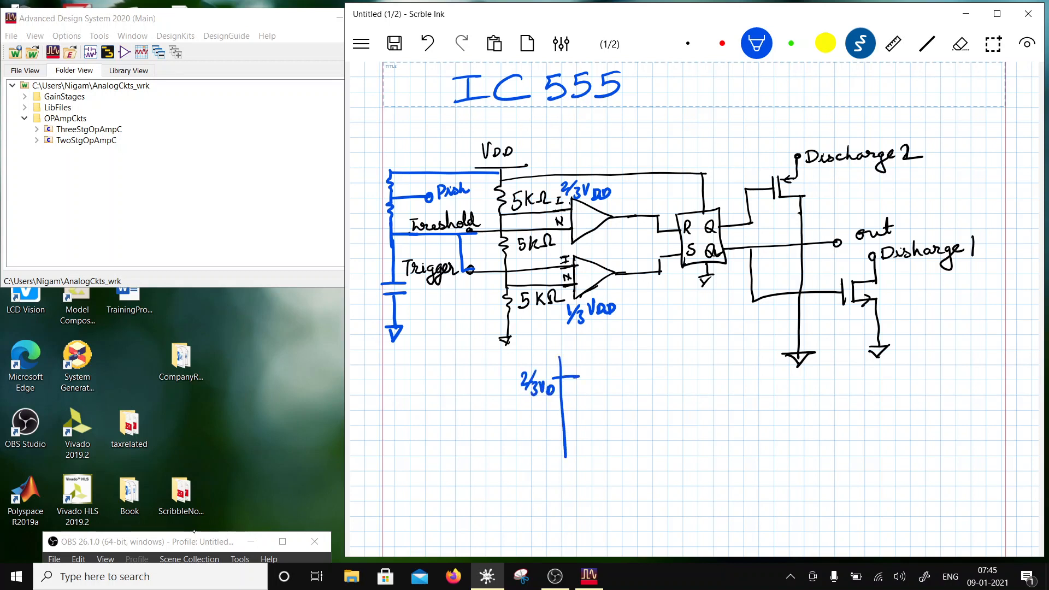
{"action": "mouse_move", "coordinate": [529, 434]}
{"action": "left_mouse_down"}
{"action": "mouse_move", "coordinate": [524, 463]}
{"action": "mouse_move", "coordinate": [535, 468]}
{"action": "left_mouse_up"}
{"action": "mouse_move", "coordinate": [543, 442]}
{"action": "left_mouse_down"}
{"action": "mouse_move", "coordinate": [548, 453]}
{"action": "mouse_move", "coordinate": [550, 437]}
{"action": "left_mouse_up"}
{"action": "left_click_drag", "start_coordinate": [556, 446], "coordinate": [557, 445]}
{"action": "left_click_drag", "start_coordinate": [566, 443], "coordinate": [585, 442]}
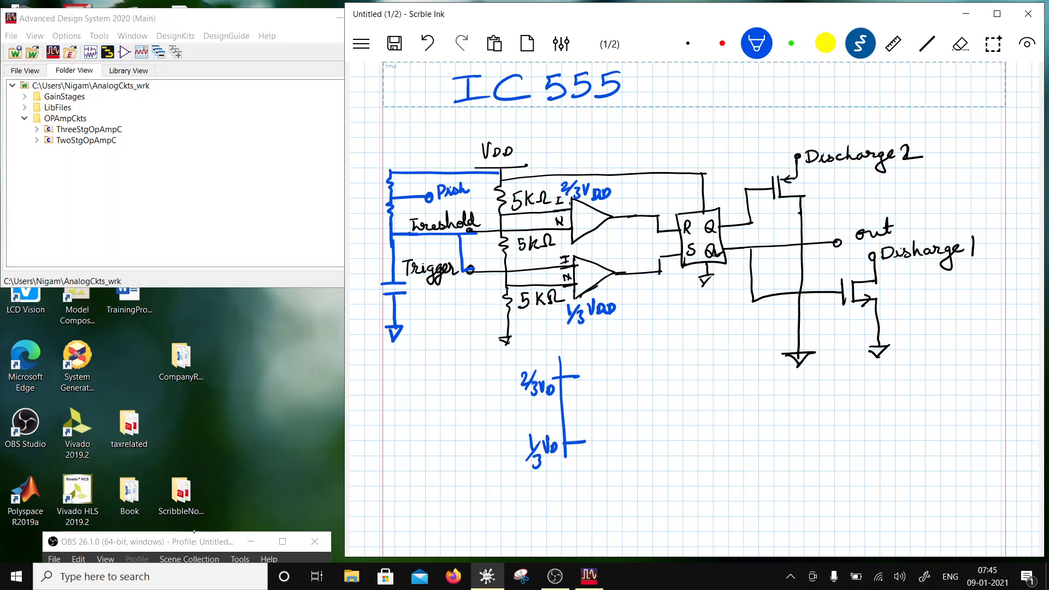
{"action": "left_click_drag", "start_coordinate": [553, 361], "coordinate": [566, 360]}
{"action": "mouse_move", "coordinate": [566, 450]}
{"action": "left_mouse_down"}
{"action": "mouse_move", "coordinate": [567, 475]}
{"action": "mouse_move", "coordinate": [817, 473]}
{"action": "mouse_move", "coordinate": [801, 479]}
{"action": "left_mouse_up"}
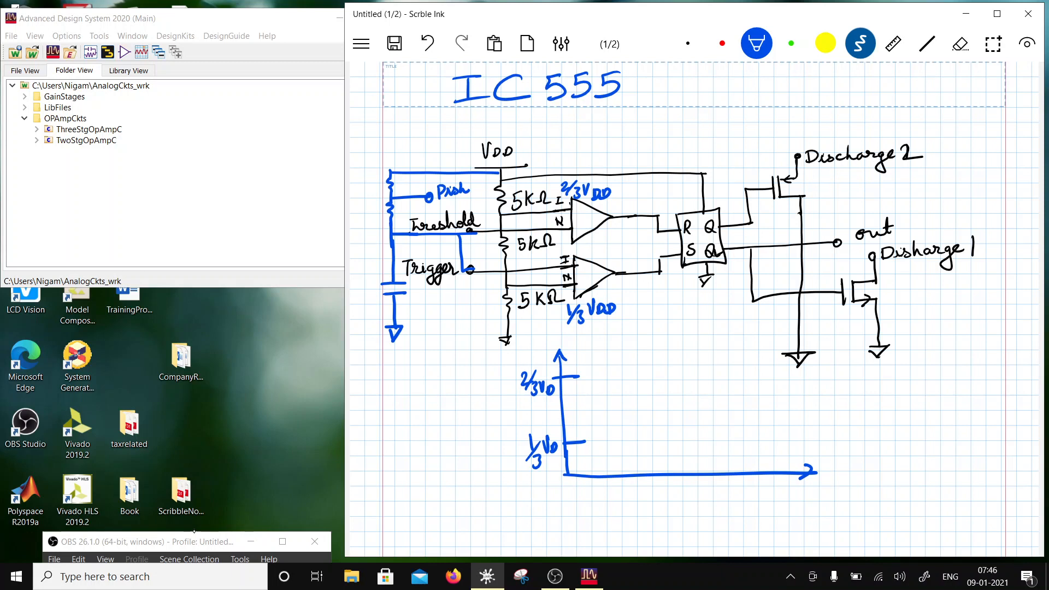
Step: Annotate the logic states: 0 at both comparator outputs, 0 at the latch's Q output and 1 at its complementary output
{"action": "left_click_drag", "start_coordinate": [632, 202], "coordinate": [631, 203]}
{"action": "left_click_drag", "start_coordinate": [631, 259], "coordinate": [633, 259]}
{"action": "left_click_drag", "start_coordinate": [733, 213], "coordinate": [735, 245]}
Step: Mark the NMOS discharge path as active, relabel the resistor tap "Dish 1", and sketch a falling voltage curve on the waveform axes
{"action": "left_click_drag", "start_coordinate": [873, 253], "coordinate": [873, 258]}
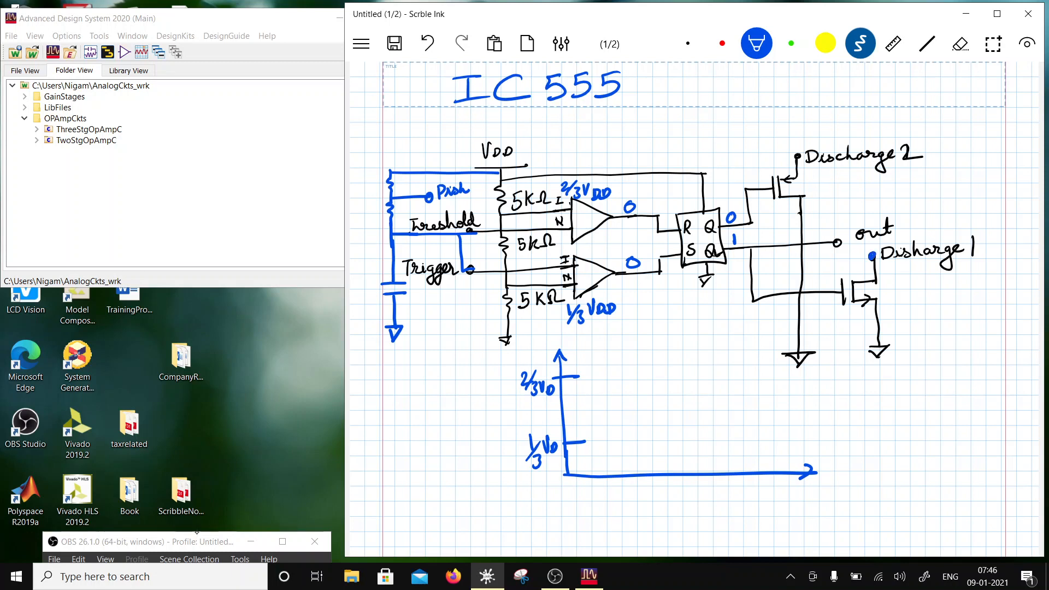
{"action": "left_click_drag", "start_coordinate": [477, 181], "coordinate": [475, 196]}
{"action": "left_click_drag", "start_coordinate": [890, 286], "coordinate": [924, 275]}
{"action": "mouse_move", "coordinate": [599, 402]}
{"action": "left_mouse_down"}
{"action": "mouse_move", "coordinate": [612, 403]}
{"action": "mouse_move", "coordinate": [637, 444]}
{"action": "left_mouse_up"}
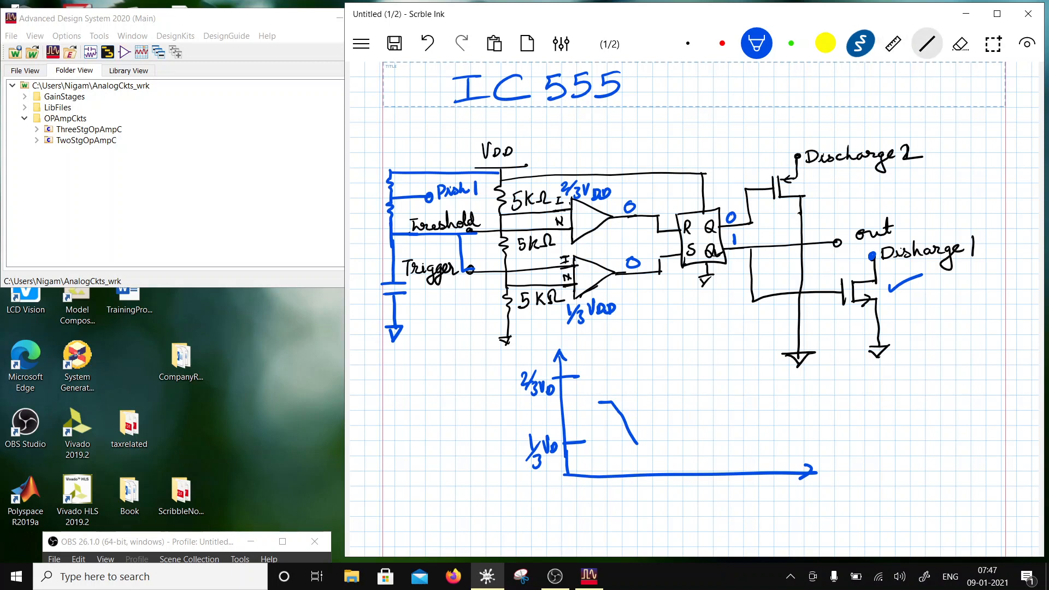
Step: Erase the 0 at the lower comparator's output and switch back to the blue pen
{"action": "left_click", "coordinate": [960, 43]}
{"action": "left_click_drag", "start_coordinate": [621, 268], "coordinate": [633, 250]}
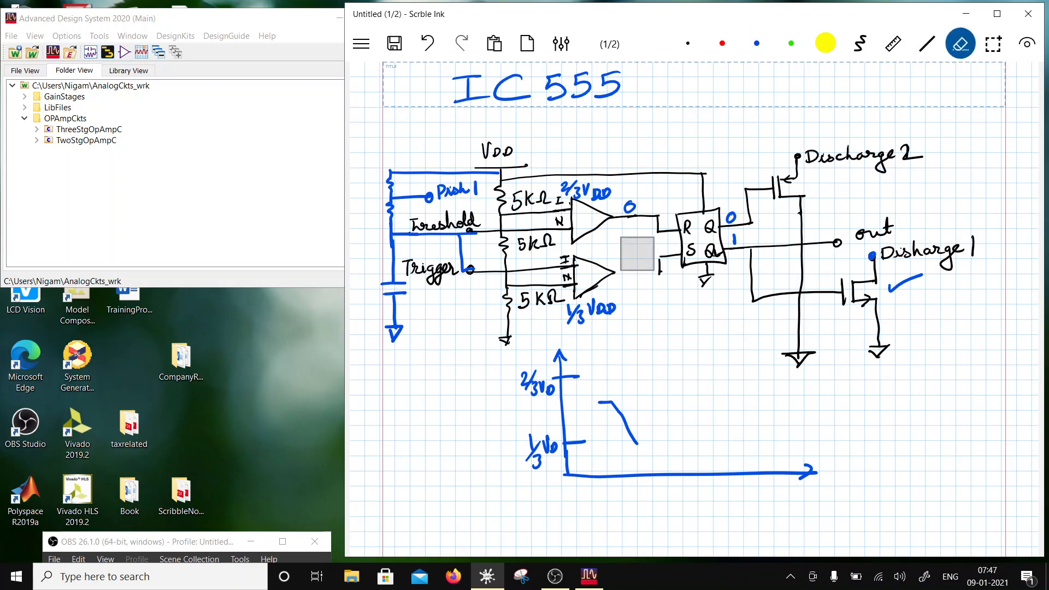
{"action": "left_click", "coordinate": [860, 43]}
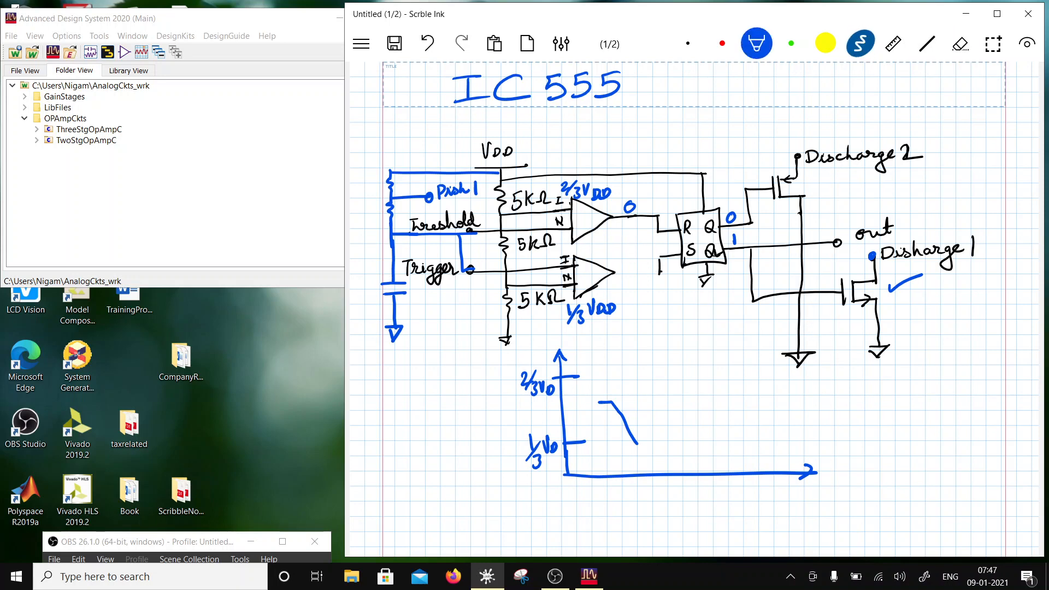
Step: Redraw the missing black wire from the lower comparator's output to the latch's S input, and return to the blue pen
{"action": "left_click", "coordinate": [688, 43]}
{"action": "left_click_drag", "start_coordinate": [616, 272], "coordinate": [661, 270]}
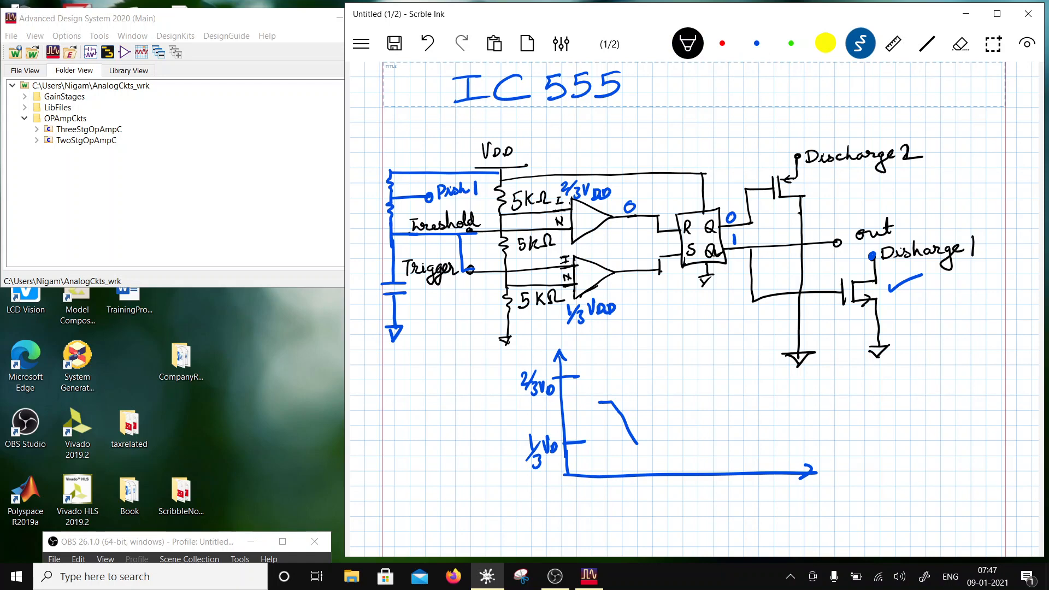
{"action": "left_click", "coordinate": [757, 43]}
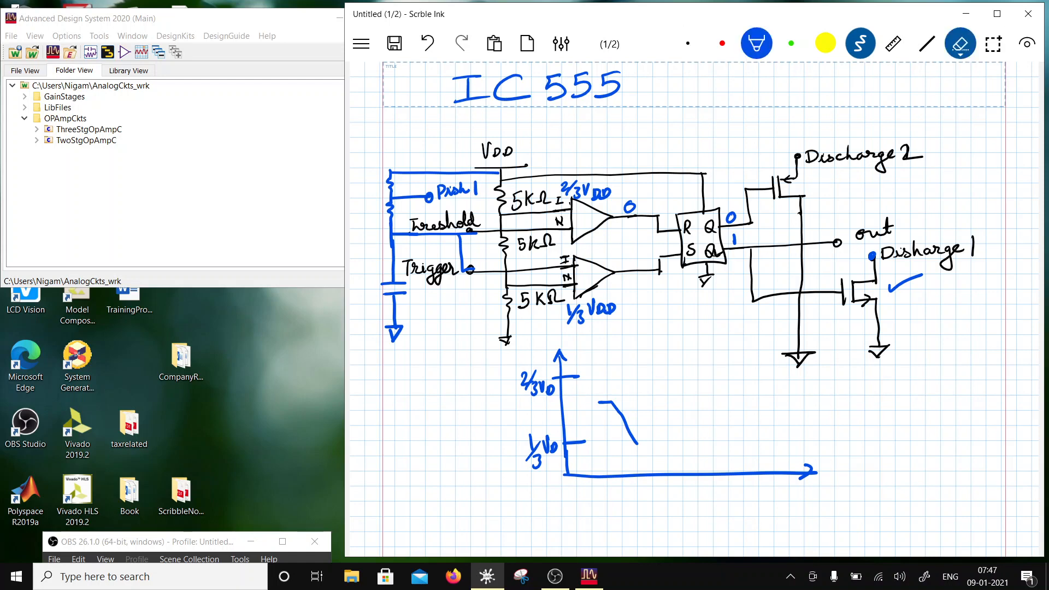
Step: Set the eraser to Segment Eraser - Small and write a blue 1 at the lower comparator's output
{"action": "left_click", "coordinate": [961, 44]}
{"action": "left_click", "coordinate": [961, 43]}
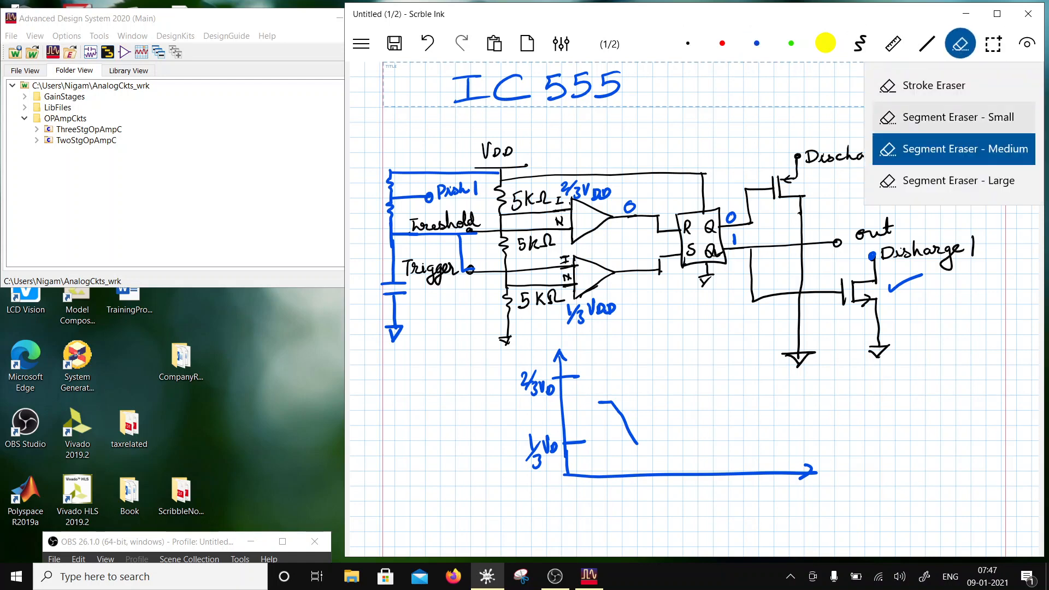
{"action": "left_click", "coordinate": [954, 118]}
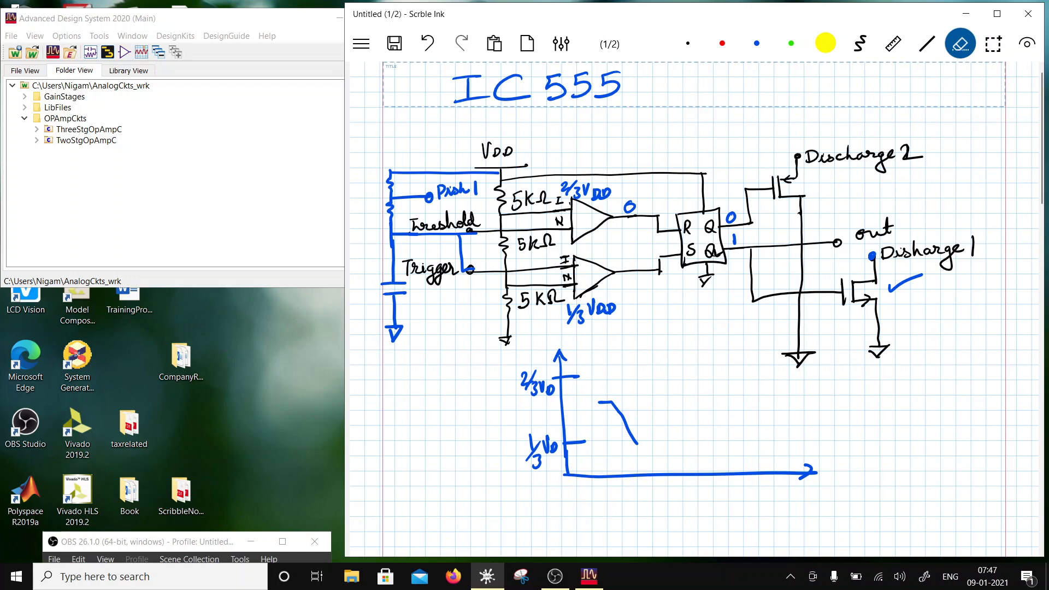
{"action": "left_click", "coordinate": [860, 44]}
{"action": "left_click", "coordinate": [757, 43]}
{"action": "left_click_drag", "start_coordinate": [638, 247], "coordinate": [638, 265]}
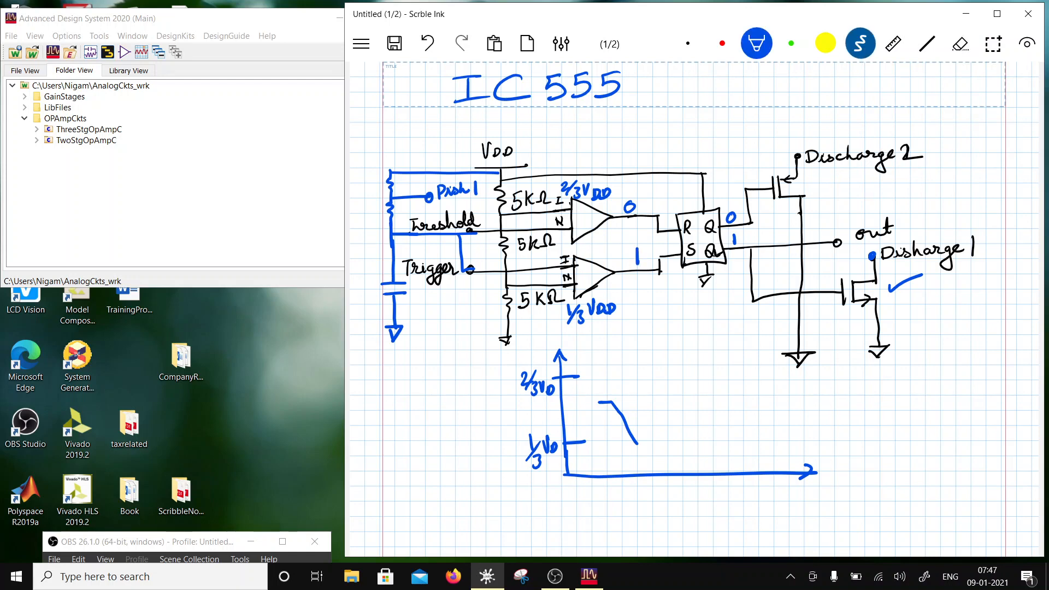
Step: Replace the latch output states with 1 at Q and 0 at the complementary output
{"action": "left_click", "coordinate": [960, 44]}
{"action": "left_click_drag", "start_coordinate": [729, 214], "coordinate": [737, 236]}
{"action": "left_click", "coordinate": [861, 44]}
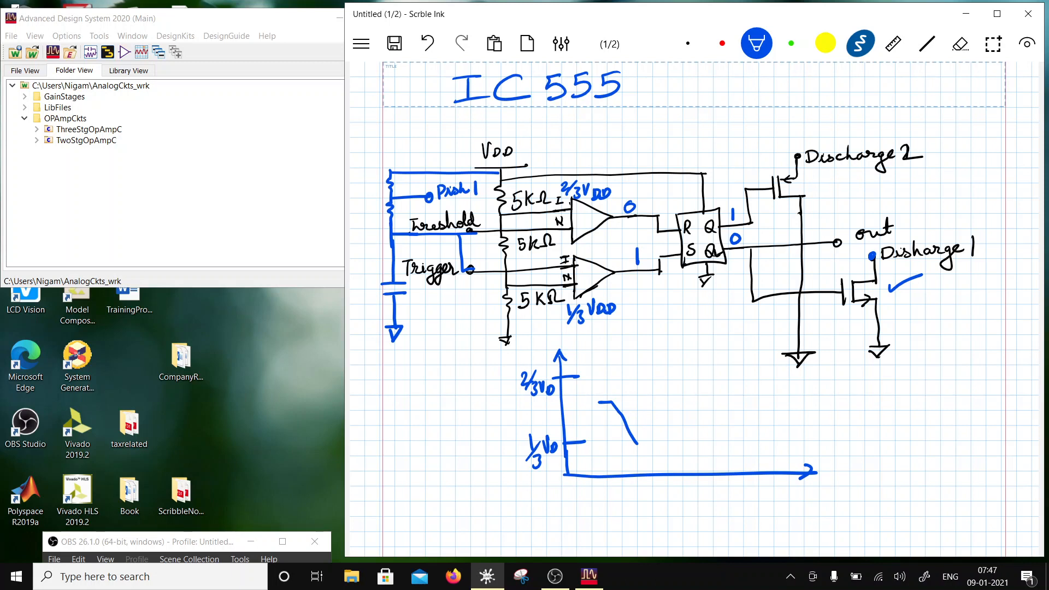
Step: Draw a downward charging arrow beside the external resistors and a waveform segment rising from 1/3VD to just above 2/3VD
{"action": "left_click_drag", "start_coordinate": [376, 175], "coordinate": [381, 235]}
{"action": "left_click_drag", "start_coordinate": [638, 443], "coordinate": [678, 367]}
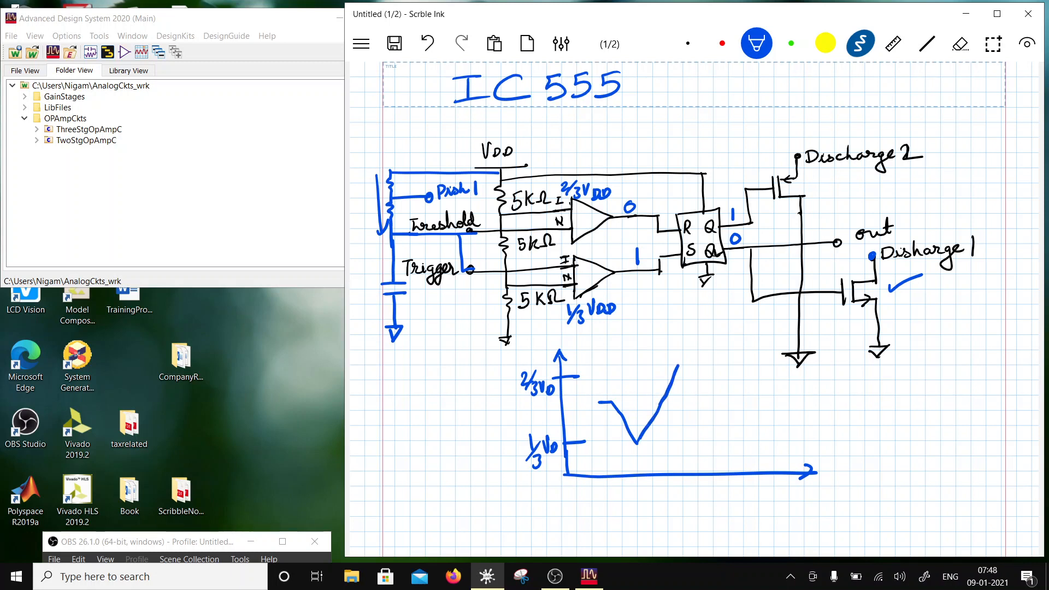
{"action": "left_click", "coordinate": [825, 580]}
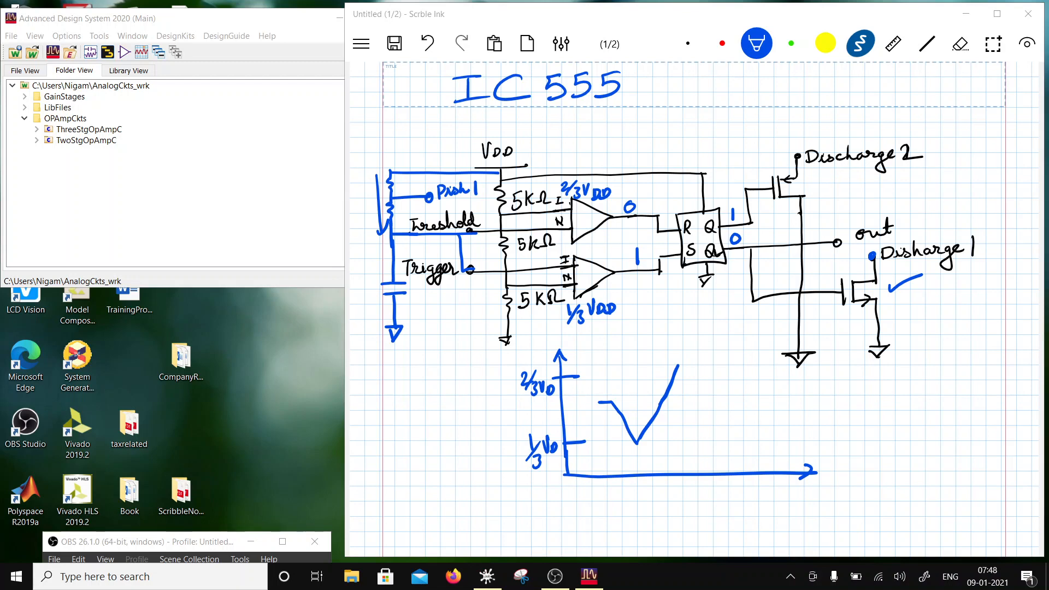
Step: Replace the 0 at the upper comparator's output with a blue 1
{"action": "left_click", "coordinate": [960, 44]}
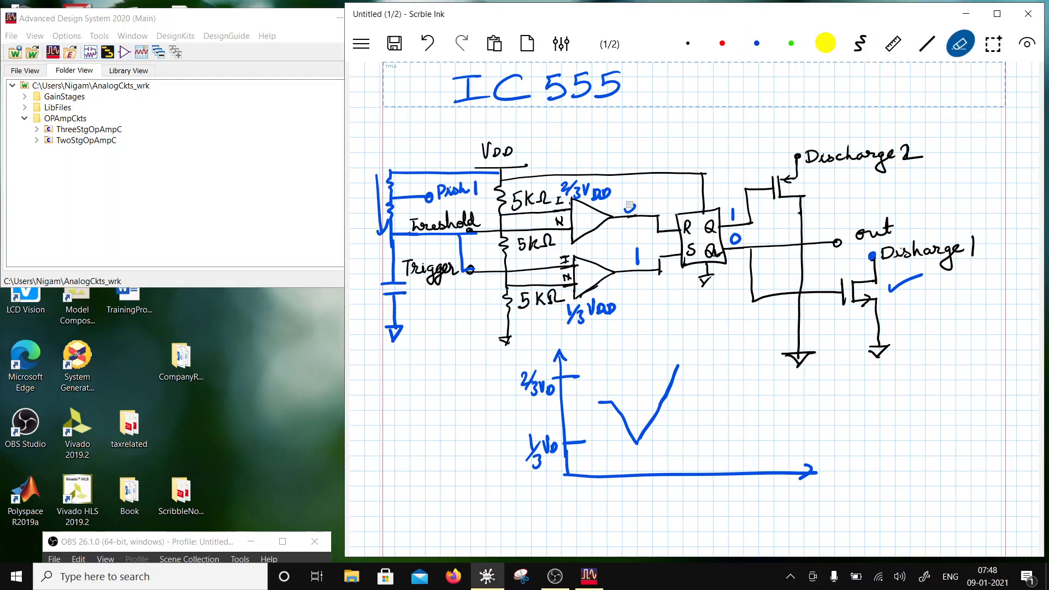
{"action": "left_click", "coordinate": [860, 44]}
{"action": "left_click", "coordinate": [757, 44]}
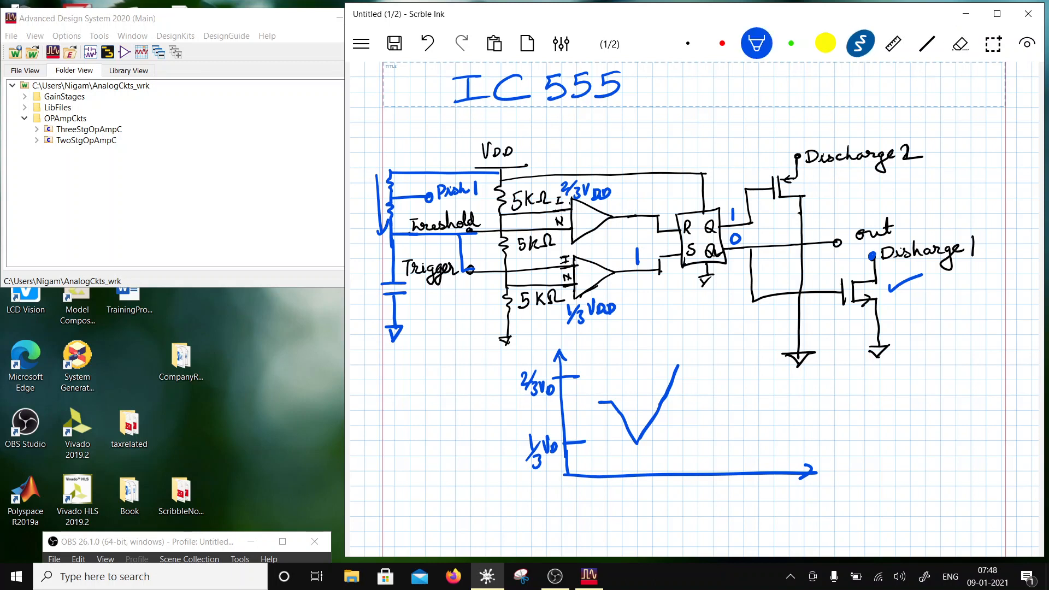
{"action": "left_click_drag", "start_coordinate": [634, 199], "coordinate": [635, 214]}
Step: Draw dashed horizontal reference lines across the waveform at the 2/3VD and 1/3VD levels
{"action": "left_click_drag", "start_coordinate": [584, 376], "coordinate": [622, 375]}
{"action": "left_click_drag", "start_coordinate": [637, 375], "coordinate": [654, 374]}
{"action": "left_click_drag", "start_coordinate": [664, 375], "coordinate": [684, 374]}
{"action": "left_click_drag", "start_coordinate": [593, 439], "coordinate": [610, 438]}
{"action": "left_click_drag", "start_coordinate": [643, 435], "coordinate": [682, 434]}
{"action": "left_click_drag", "start_coordinate": [697, 434], "coordinate": [716, 433]}
{"action": "left_click_drag", "start_coordinate": [727, 434], "coordinate": [741, 433]}
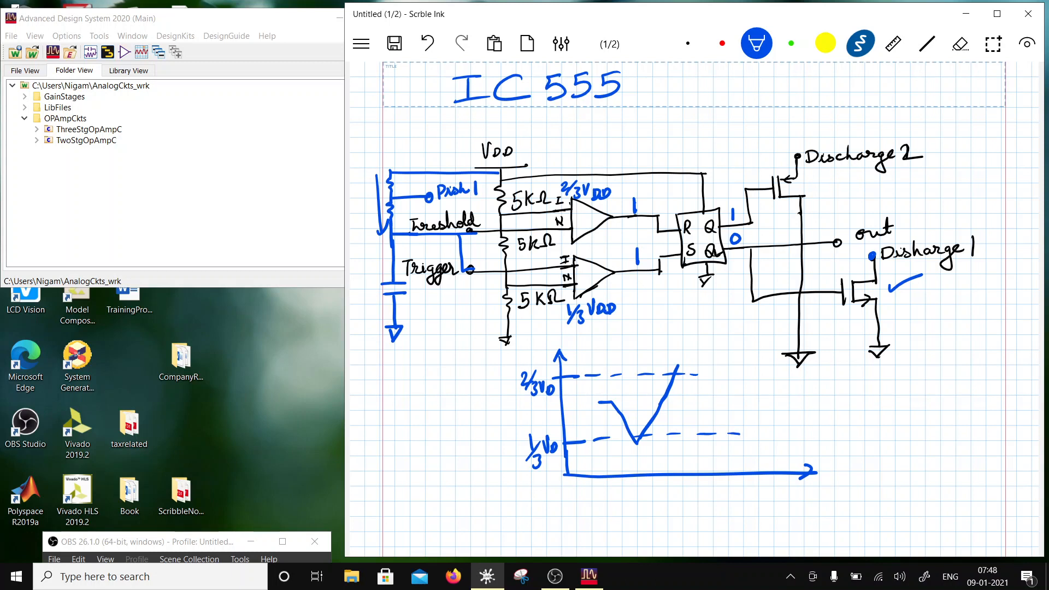
{"action": "left_click", "coordinate": [198, 535]}
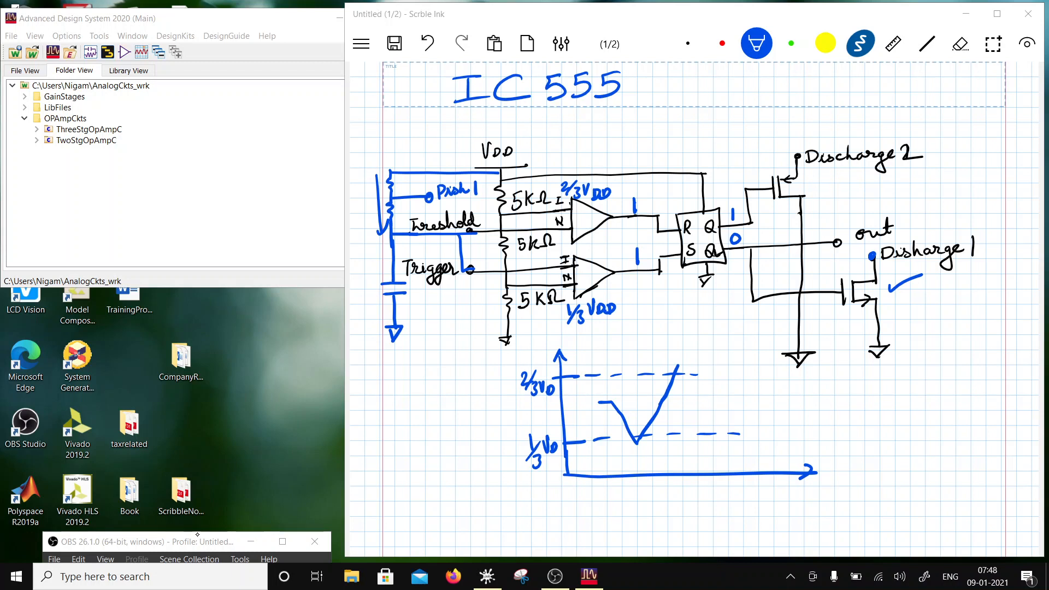
Step: Replace the 1 at the lower comparator's output with a blue 0
{"action": "left_click", "coordinate": [960, 43]}
{"action": "left_click_drag", "start_coordinate": [637, 248], "coordinate": [641, 260]}
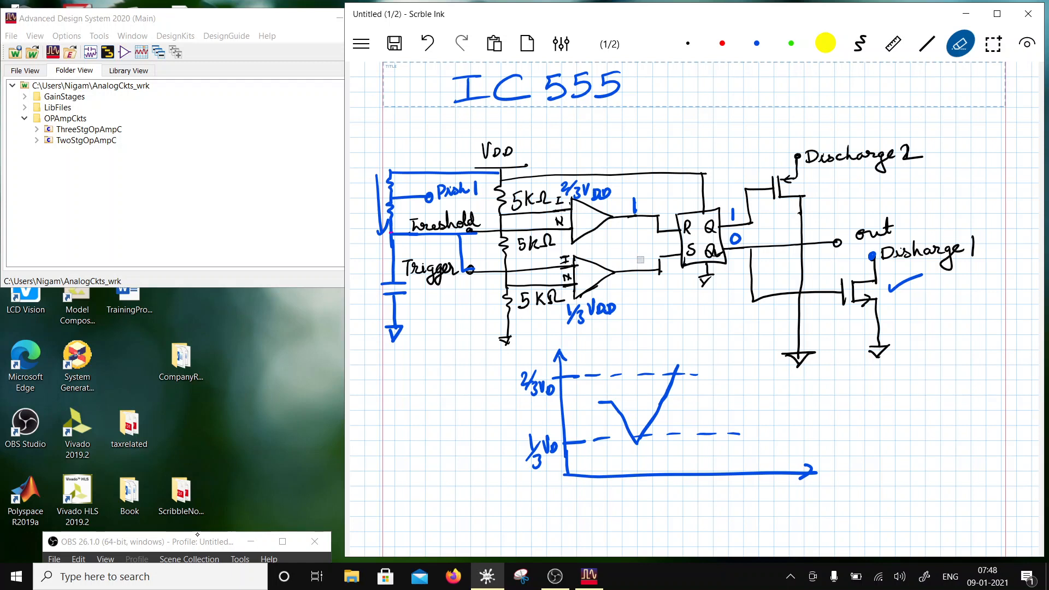
{"action": "left_click", "coordinate": [860, 44]}
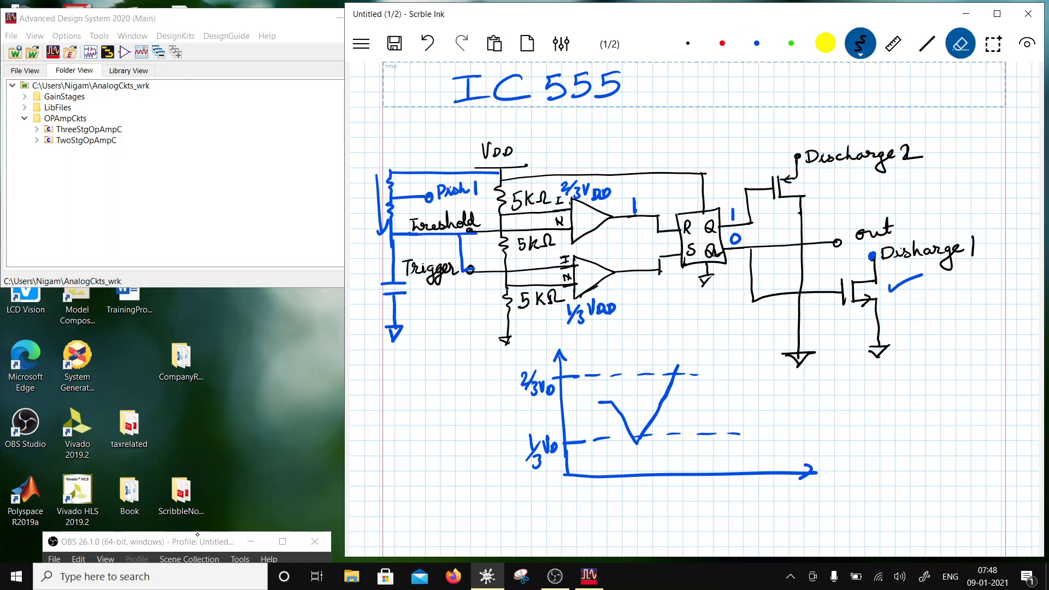
{"action": "left_click", "coordinate": [757, 44]}
{"action": "left_click_drag", "start_coordinate": [633, 252], "coordinate": [632, 253]}
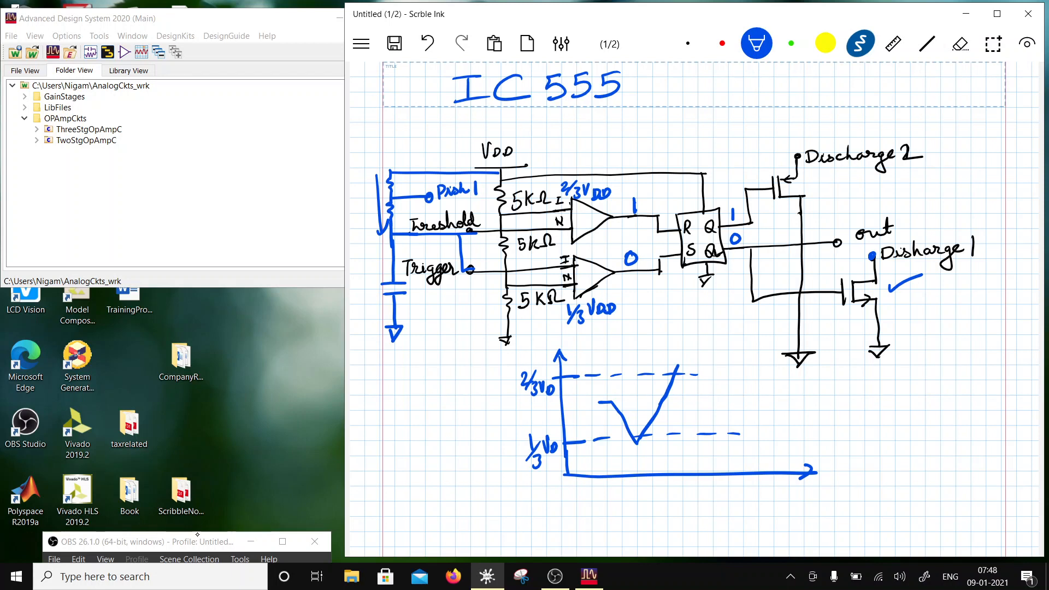
Step: Label the region between the 1/3VD and 2/3VD levels with comparator states I 0 and II 0
{"action": "left_click_drag", "start_coordinate": [544, 405], "coordinate": [551, 424]}
{"action": "left_click_drag", "start_coordinate": [573, 403], "coordinate": [574, 404]}
{"action": "left_click_drag", "start_coordinate": [518, 400], "coordinate": [517, 415]}
{"action": "mouse_move", "coordinate": [513, 401]}
{"action": "left_mouse_down"}
{"action": "mouse_move", "coordinate": [524, 399]}
{"action": "mouse_move", "coordinate": [525, 413]}
{"action": "mouse_move", "coordinate": [570, 401]}
{"action": "left_mouse_up"}
{"action": "left_click_drag", "start_coordinate": [563, 391], "coordinate": [580, 399]}
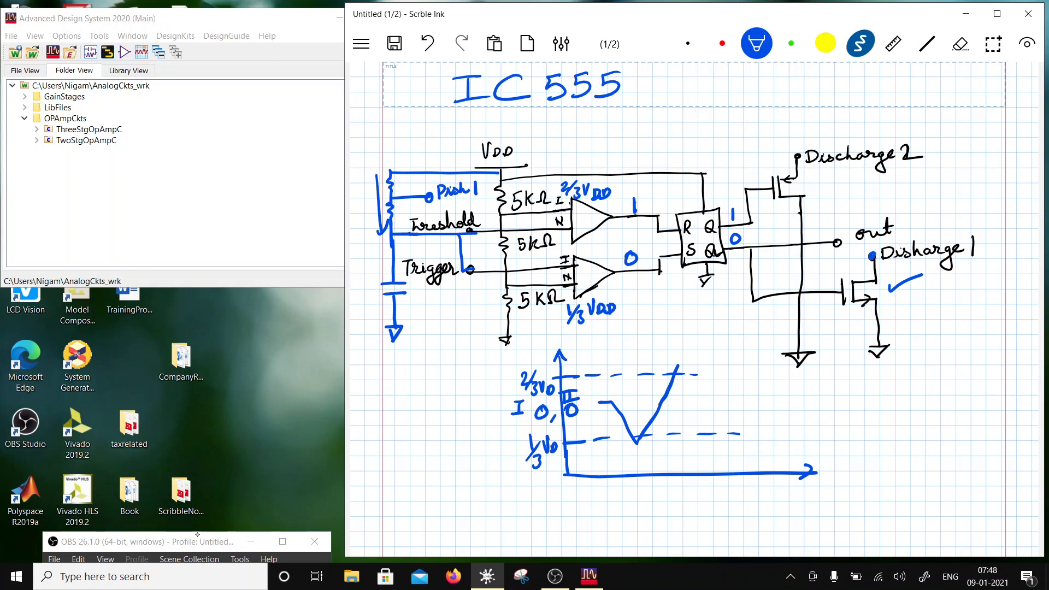
Step: Label the region below the 1/3VD line with comparator states I 0 and II 1
{"action": "mouse_move", "coordinate": [648, 447]}
{"action": "left_mouse_down"}
{"action": "mouse_move", "coordinate": [661, 447]}
{"action": "mouse_move", "coordinate": [653, 461]}
{"action": "left_mouse_up"}
{"action": "left_click_drag", "start_coordinate": [646, 460], "coordinate": [677, 460]}
{"action": "left_click_drag", "start_coordinate": [599, 449], "coordinate": [611, 448]}
{"action": "left_click_drag", "start_coordinate": [605, 450], "coordinate": [605, 460]}
{"action": "left_click_drag", "start_coordinate": [599, 462], "coordinate": [621, 449]}
{"action": "left_click", "coordinate": [1034, 577]}
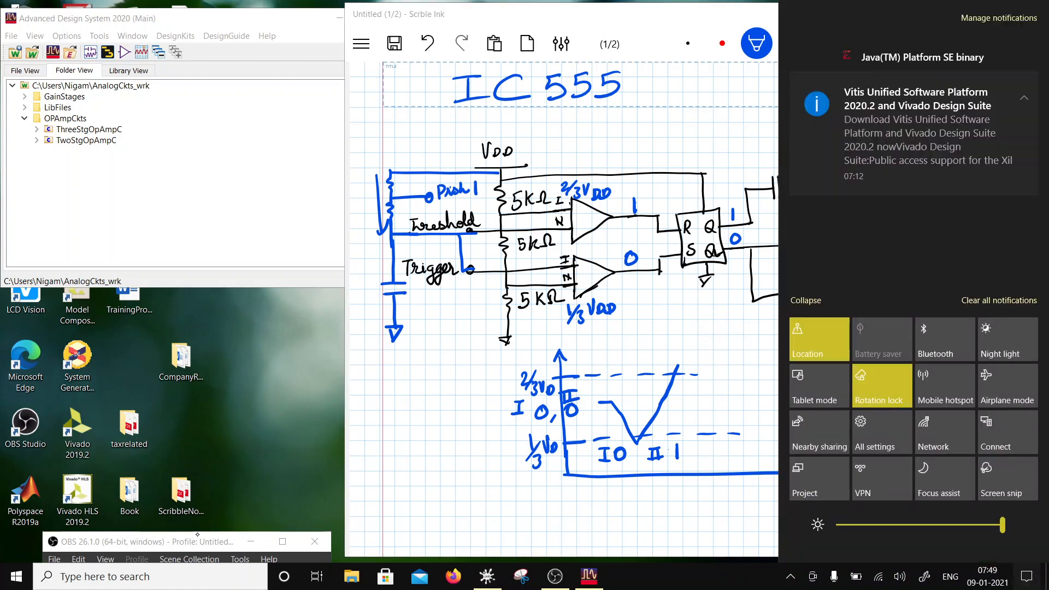
{"action": "left_click", "coordinate": [690, 97]}
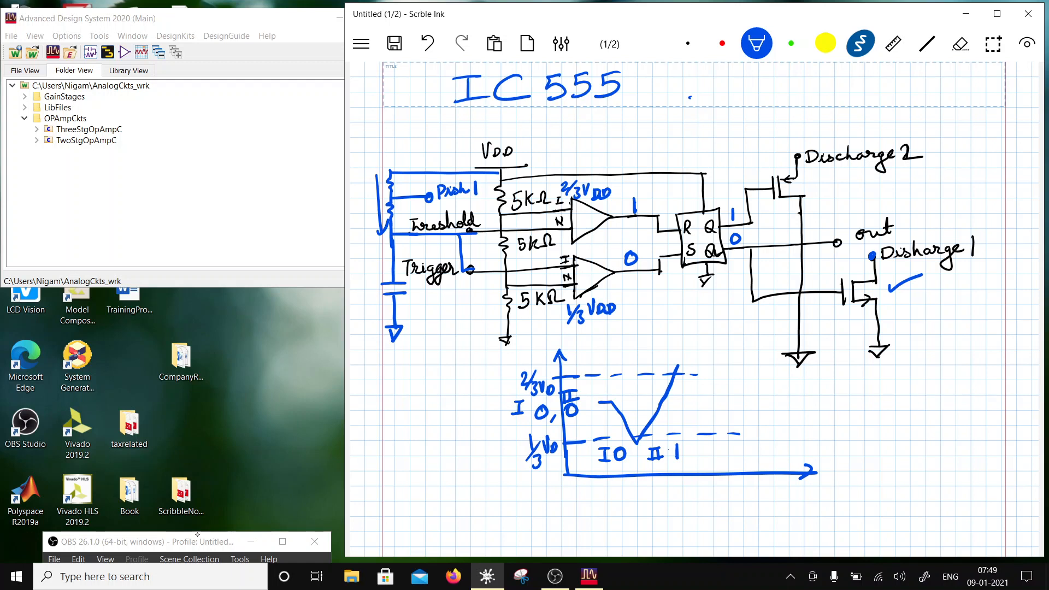
Step: Label the region above the 2/3VD line with comparator states I 1 and II 0, correcting the first value written
{"action": "left_click_drag", "start_coordinate": [653, 343], "coordinate": [669, 341]}
{"action": "mouse_move", "coordinate": [659, 344]}
{"action": "left_mouse_down"}
{"action": "mouse_move", "coordinate": [657, 358]}
{"action": "mouse_move", "coordinate": [686, 353]}
{"action": "mouse_move", "coordinate": [688, 341]}
{"action": "left_mouse_up"}
{"action": "left_click", "coordinate": [960, 44]}
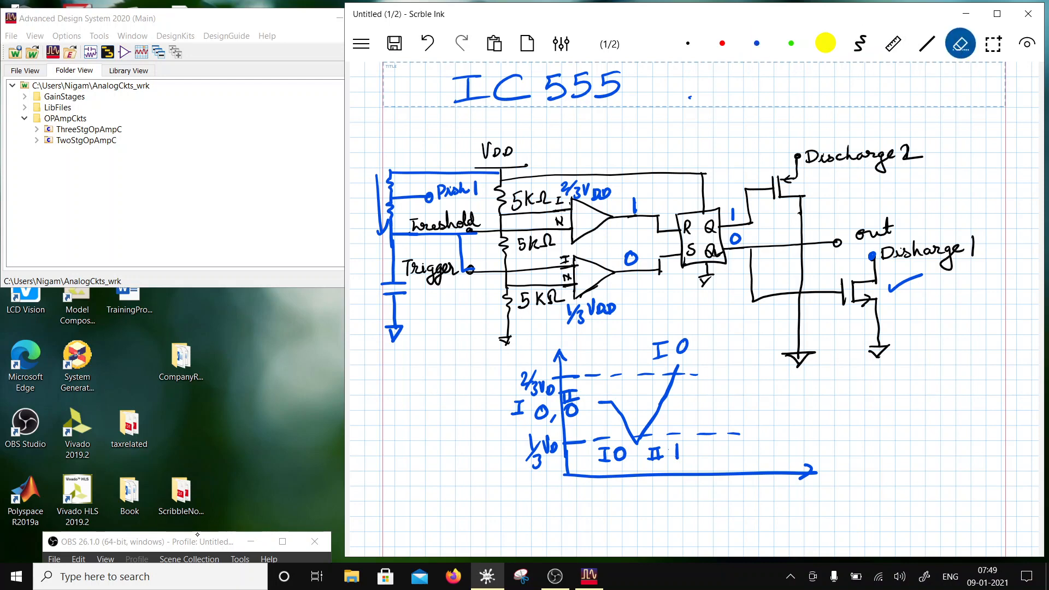
{"action": "mouse_move", "coordinate": [687, 340]}
{"action": "left_mouse_down"}
{"action": "mouse_move", "coordinate": [677, 358]}
{"action": "mouse_move", "coordinate": [703, 338]}
{"action": "left_mouse_up"}
{"action": "left_click", "coordinate": [860, 43]}
{"action": "mouse_move", "coordinate": [698, 341]}
{"action": "left_mouse_down"}
{"action": "mouse_move", "coordinate": [698, 355]}
{"action": "mouse_move", "coordinate": [711, 352]}
{"action": "mouse_move", "coordinate": [717, 337]}
{"action": "left_mouse_up"}
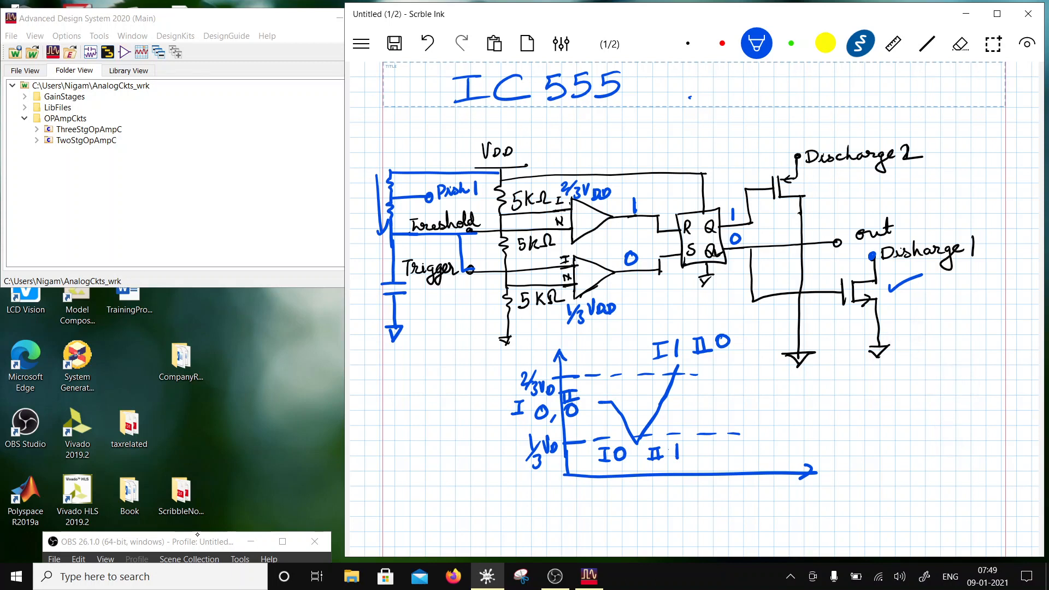
Step: Change the latch output states to 0 at Q and 1 at the complementary output
{"action": "left_click", "coordinate": [961, 44]}
{"action": "left_click_drag", "start_coordinate": [733, 209], "coordinate": [735, 219]}
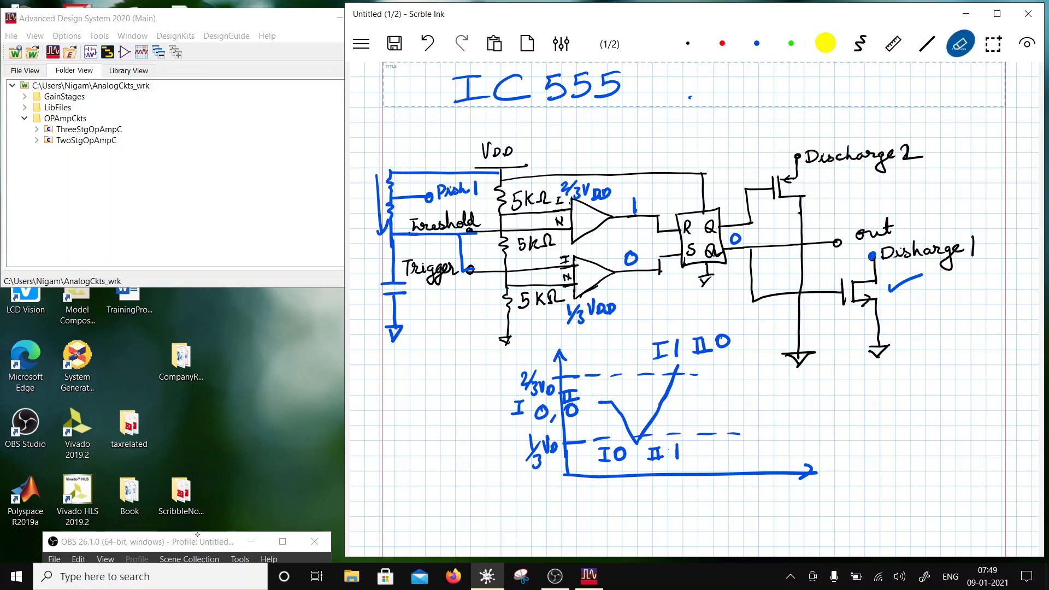
{"action": "left_click", "coordinate": [756, 43]}
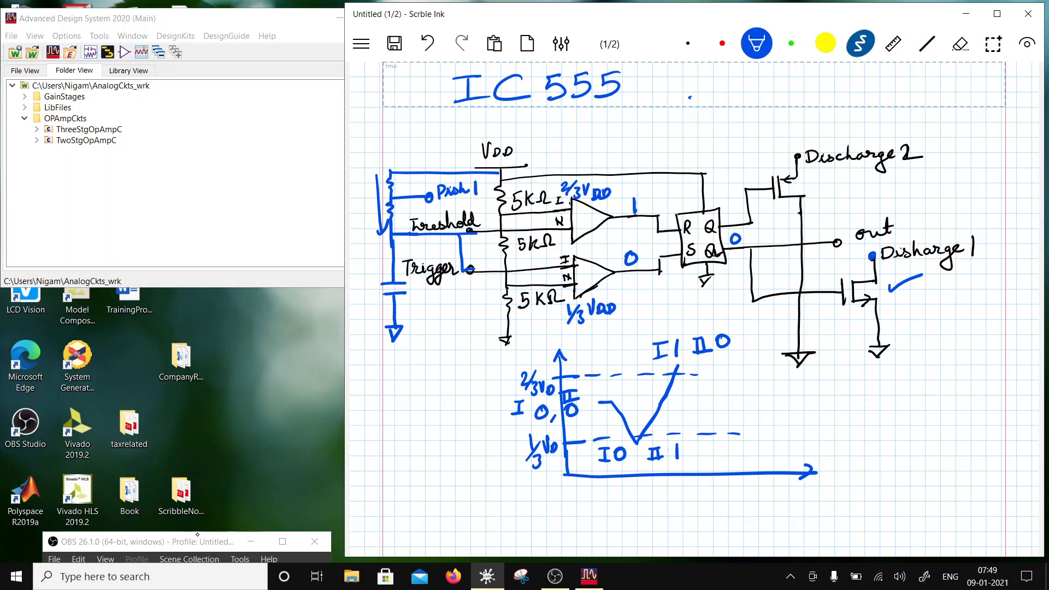
{"action": "left_click_drag", "start_coordinate": [735, 210], "coordinate": [733, 243]}
{"action": "left_click", "coordinate": [960, 44]}
{"action": "left_click", "coordinate": [756, 44]}
Step: Go over the tick beside the NMOS discharge transistor and draw the waveform falling from its peak to the 1/3VD line
{"action": "mouse_move", "coordinate": [890, 283]}
{"action": "left_mouse_down"}
{"action": "mouse_move", "coordinate": [891, 294]}
{"action": "mouse_move", "coordinate": [923, 276]}
{"action": "left_mouse_up"}
{"action": "left_click_drag", "start_coordinate": [677, 367], "coordinate": [716, 434]}
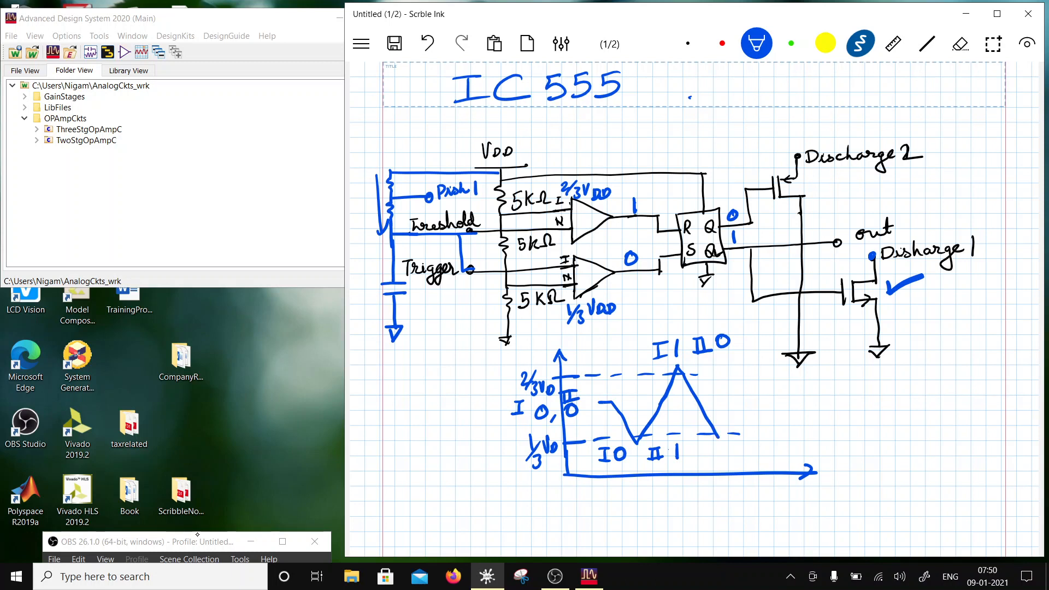
Step: Replace the upper comparator's output state with 0 and continue the triangular waveform with two more peaks
{"action": "left_click", "coordinate": [960, 44]}
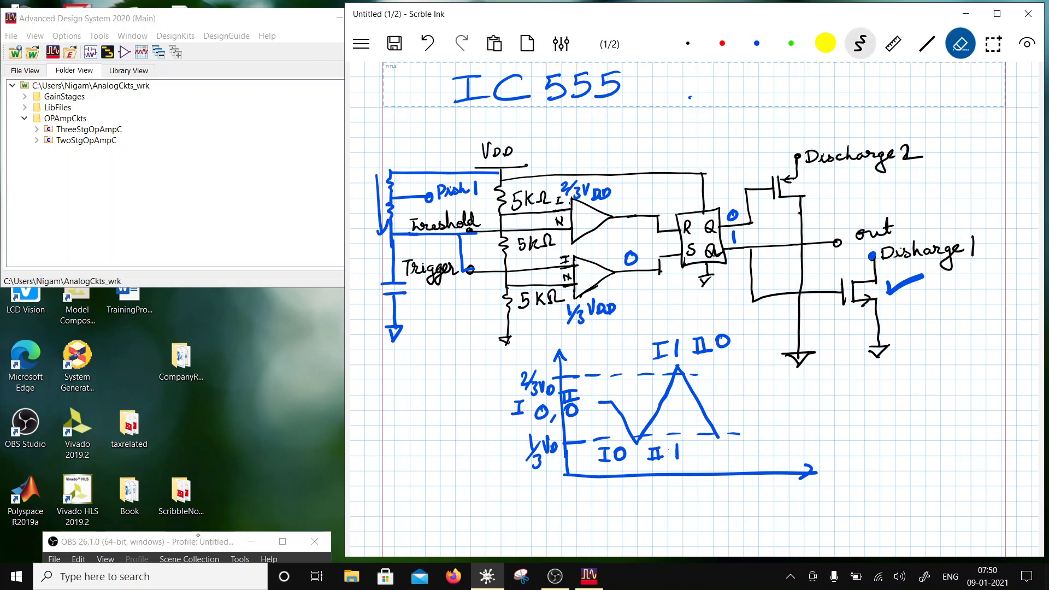
{"action": "left_click", "coordinate": [756, 43]}
{"action": "mouse_move", "coordinate": [637, 200]}
{"action": "left_mouse_down"}
{"action": "mouse_move", "coordinate": [631, 210]}
{"action": "mouse_move", "coordinate": [639, 201]}
{"action": "left_mouse_up"}
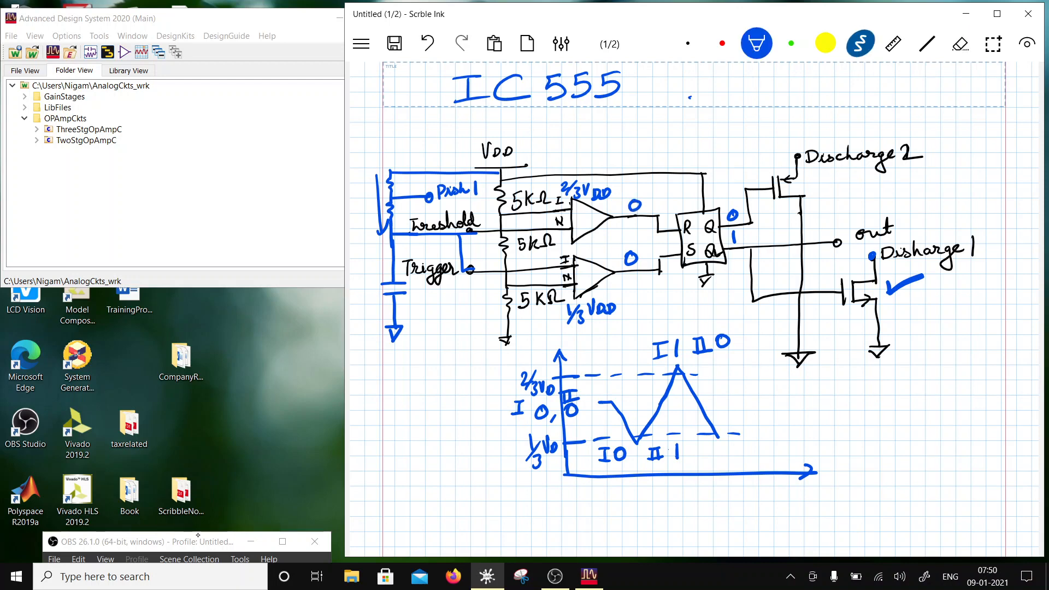
{"action": "mouse_move", "coordinate": [717, 434]}
{"action": "left_mouse_down"}
{"action": "mouse_move", "coordinate": [759, 367]}
{"action": "mouse_move", "coordinate": [781, 437]}
{"action": "mouse_move", "coordinate": [814, 371]}
{"action": "mouse_move", "coordinate": [838, 438]}
{"action": "left_mouse_up"}
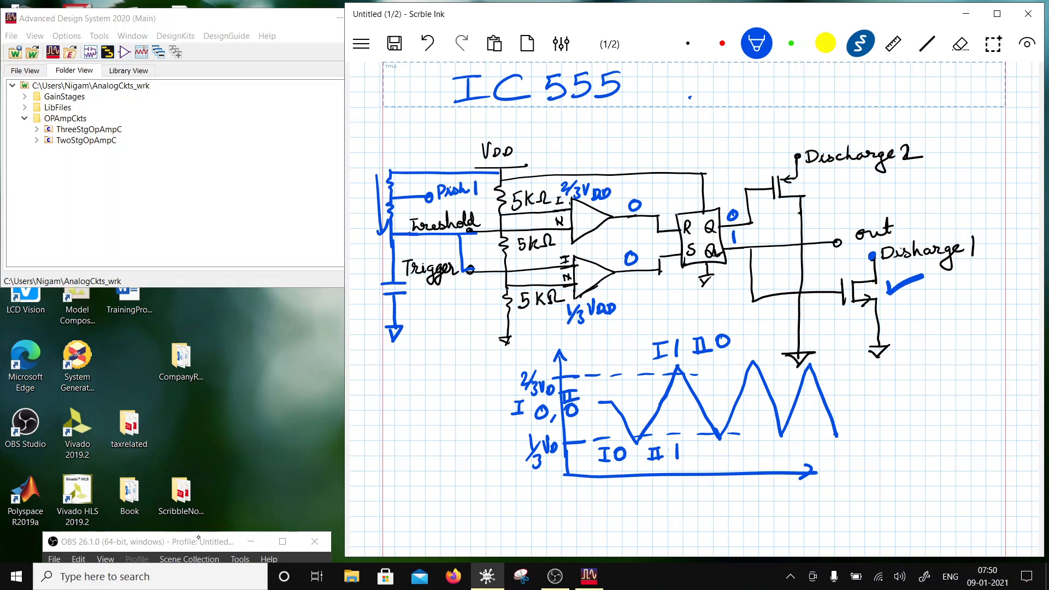
Step: Underline the IC 555 title with a straight blue line, select the black pen, and save the note
{"action": "left_click", "coordinate": [927, 44]}
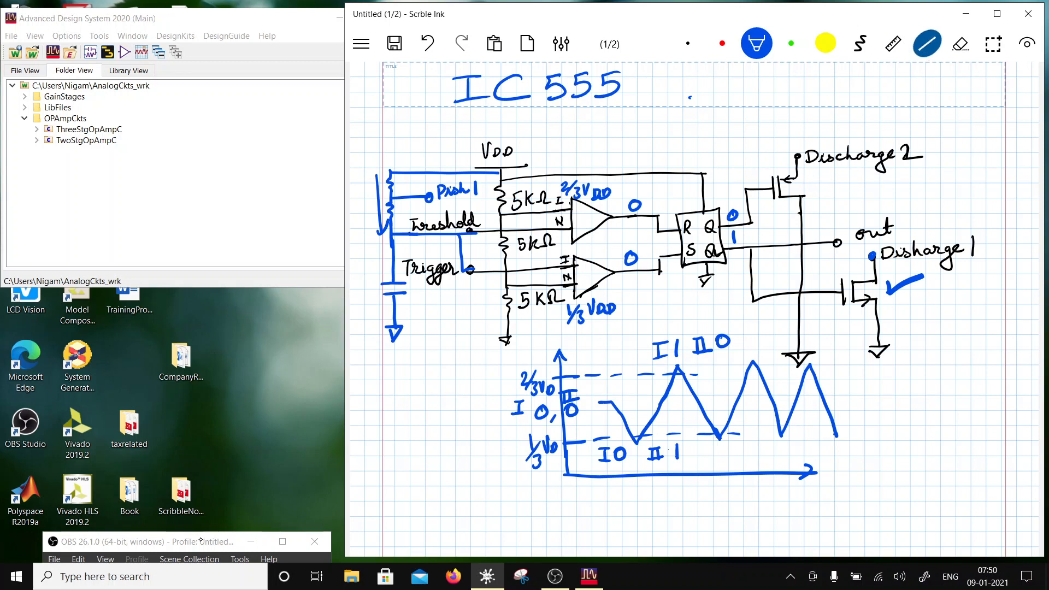
{"action": "left_click_drag", "start_coordinate": [437, 118], "coordinate": [644, 113]}
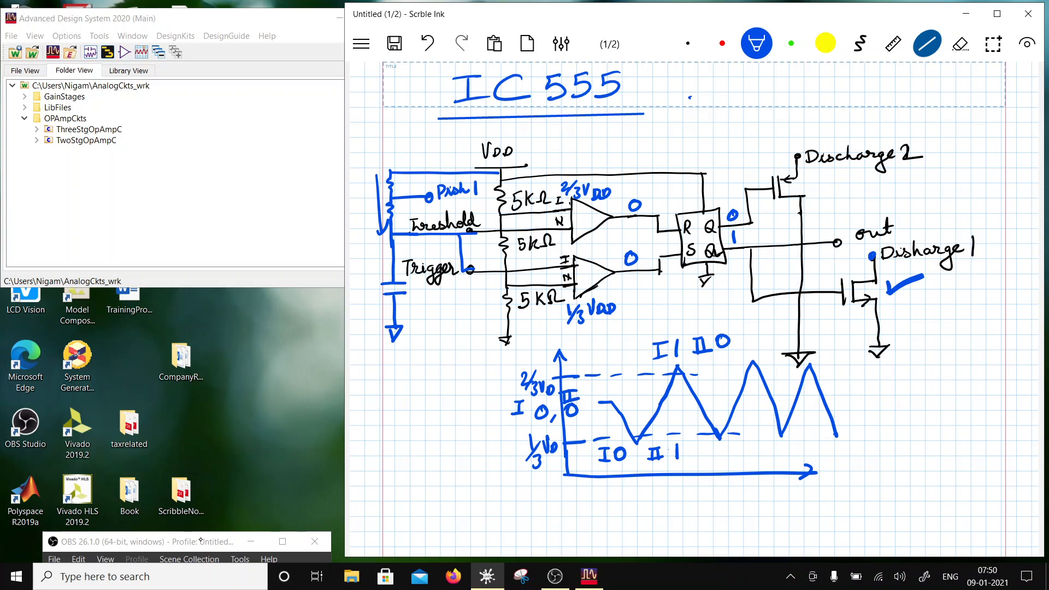
{"action": "left_click", "coordinate": [688, 43]}
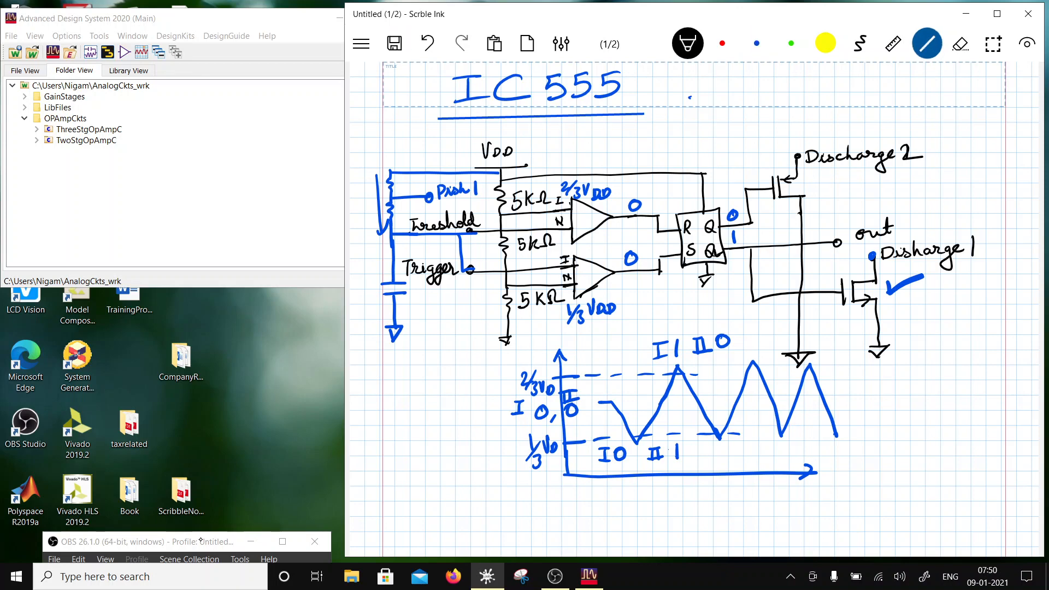
{"action": "key", "text": "ctrl+s"}
{"action": "key", "text": "Return"}
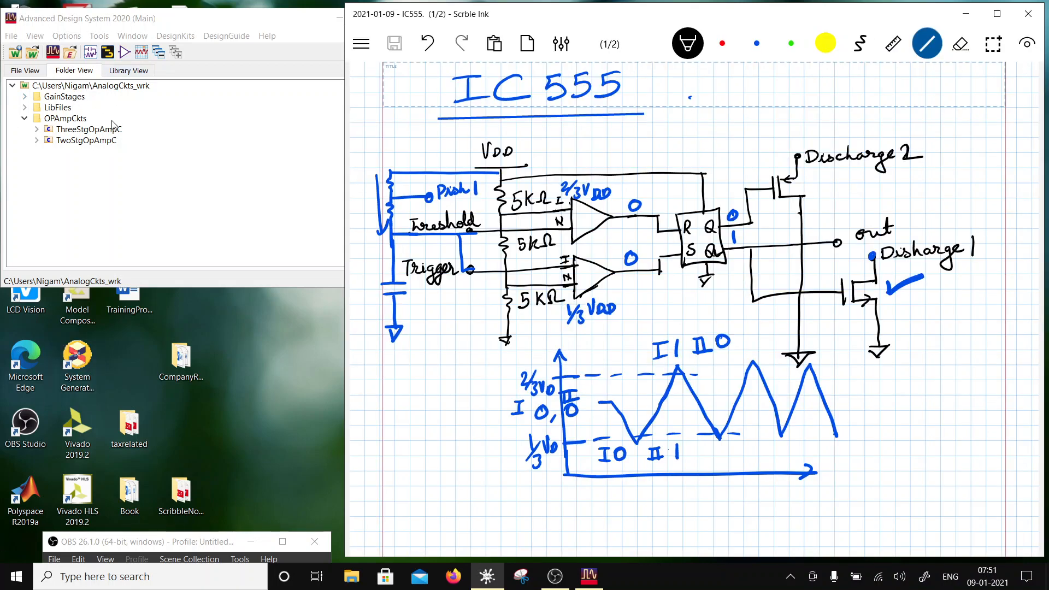
Step: Switch to Advanced Design System and create a schematic cell named SRLatch in the OPAmpCkts folder, using the AnalogCkts_lib library
{"action": "left_click_drag", "start_coordinate": [160, 25], "coordinate": [262, 42]}
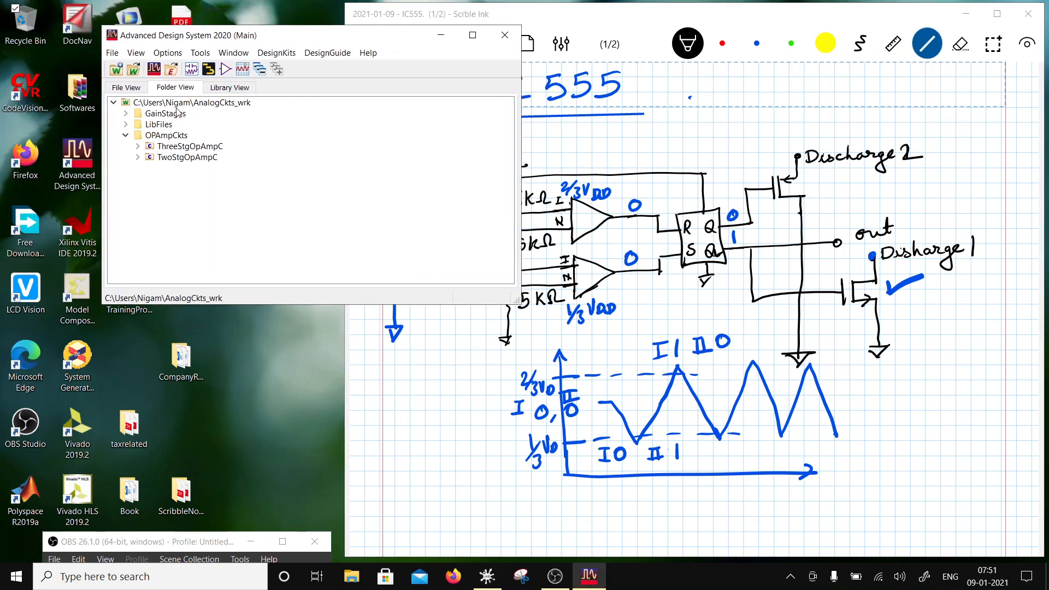
{"action": "right_click", "coordinate": [164, 135]}
{"action": "mouse_move", "coordinate": [204, 144]}
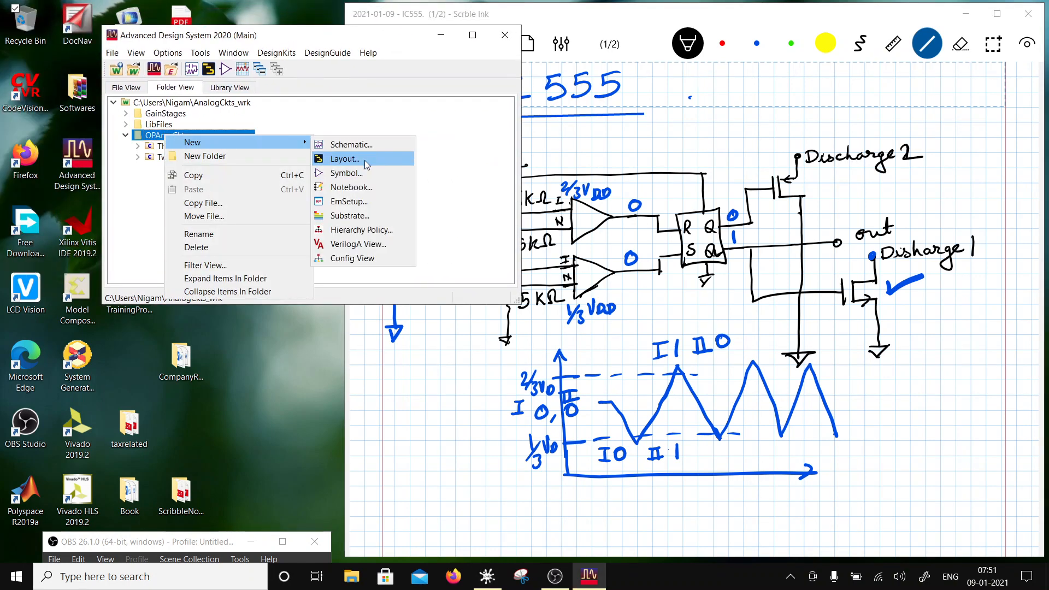
{"action": "left_click", "coordinate": [364, 145]}
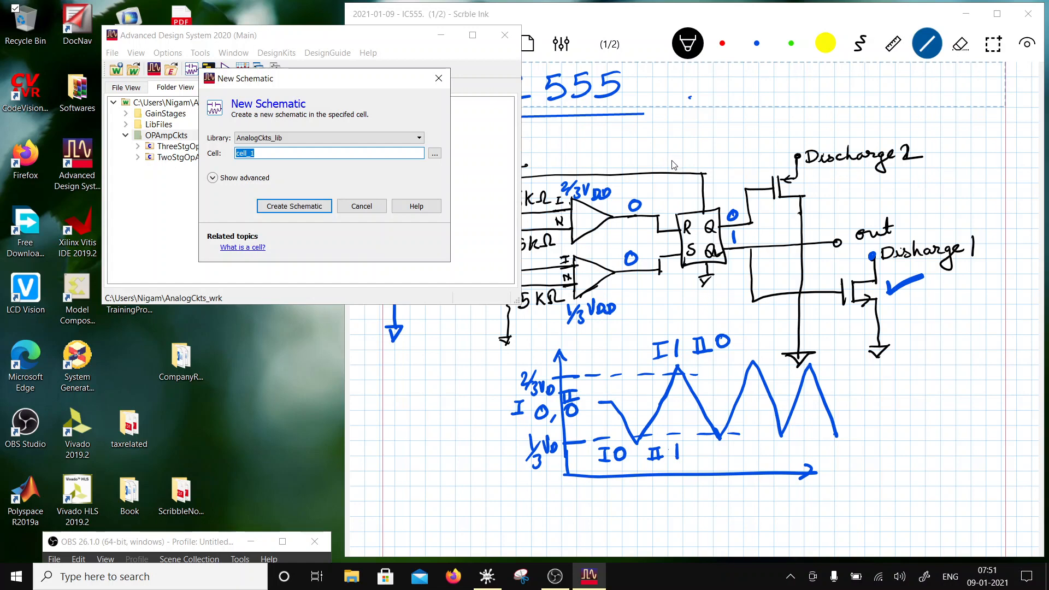
{"action": "type", "text": "SRLatch"}
{"action": "left_click", "coordinate": [302, 207]}
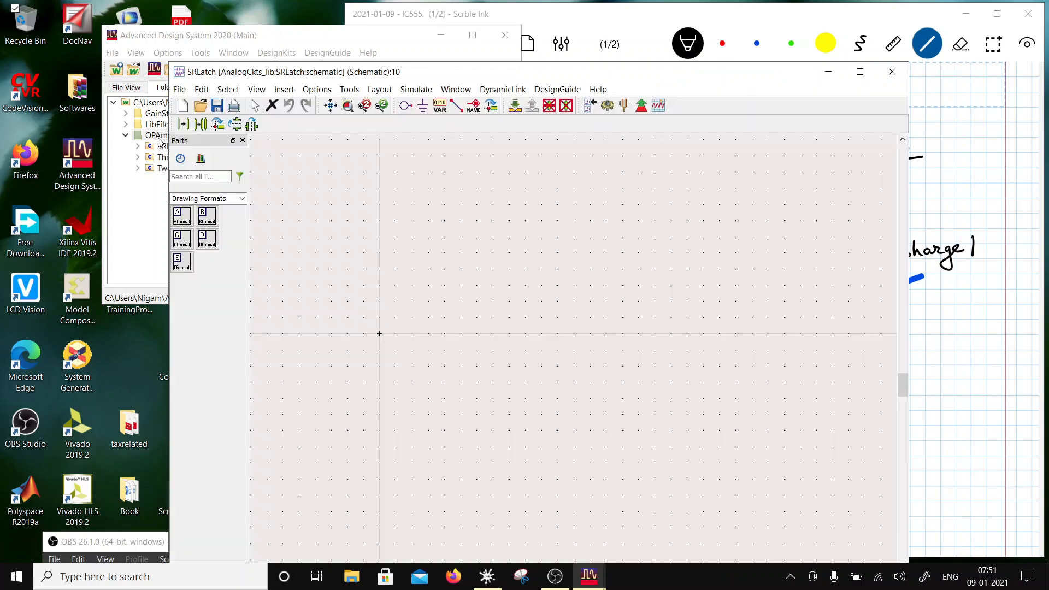
Step: Start another new schematic in the OPAmpCkts folder and begin its cell name with NO
{"action": "right_click", "coordinate": [160, 141]}
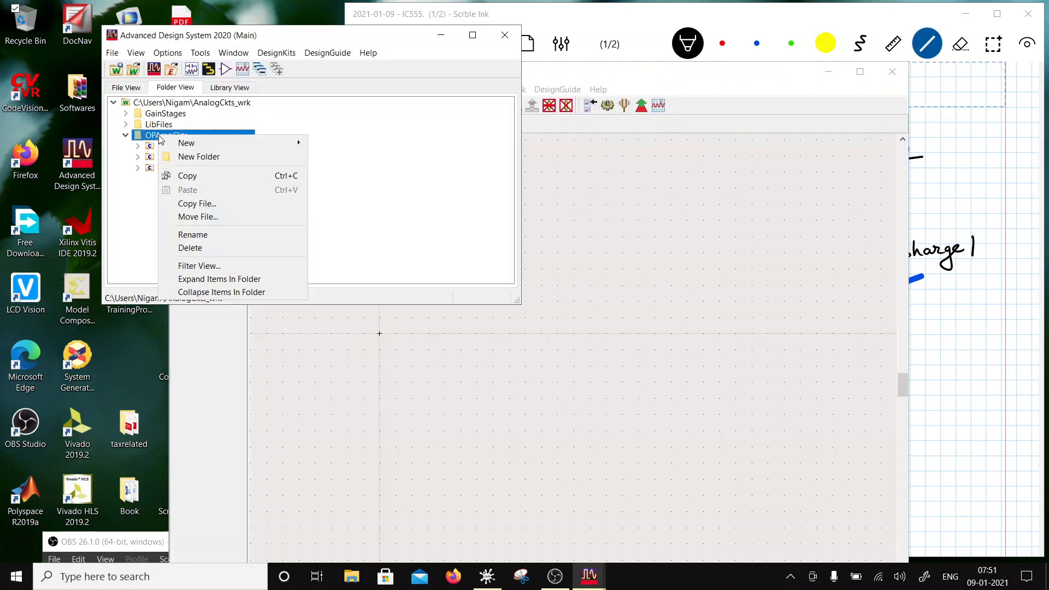
{"action": "mouse_move", "coordinate": [188, 143]}
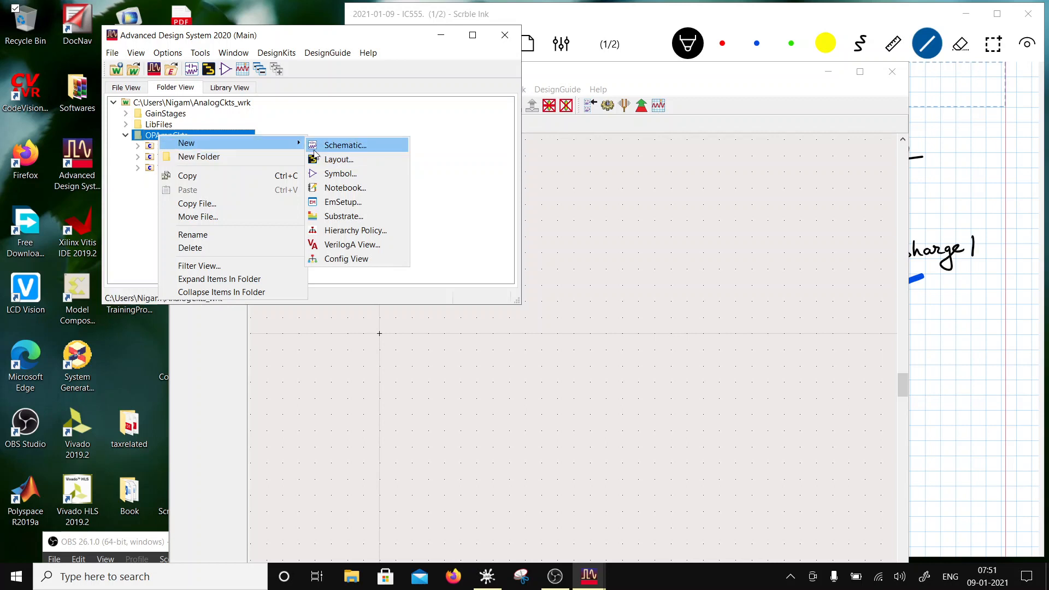
{"action": "mouse_move", "coordinate": [248, 146]}
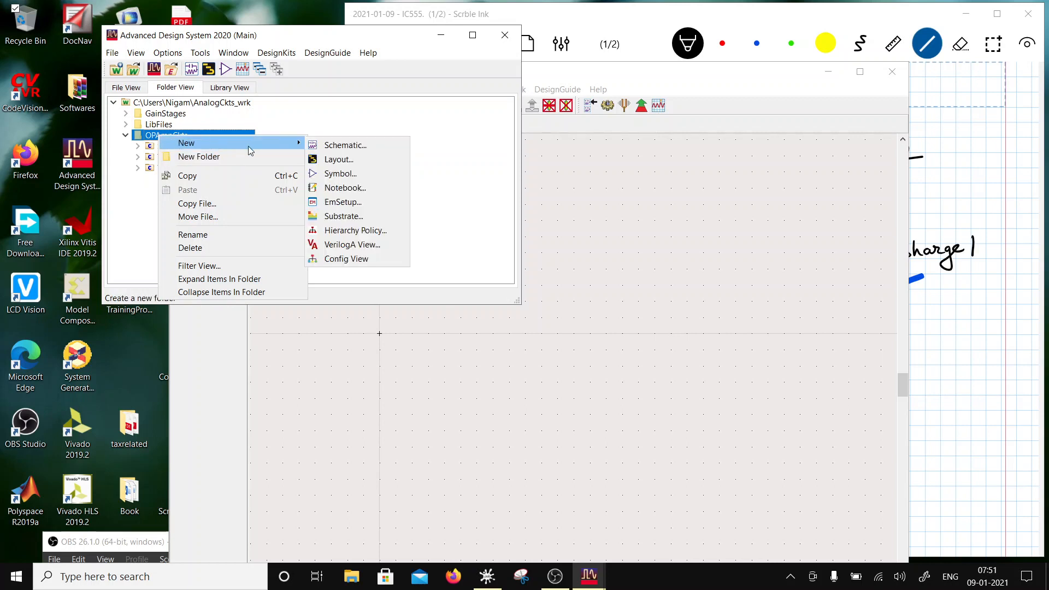
{"action": "left_click", "coordinate": [336, 146]}
{"action": "type", "text": "NO"}
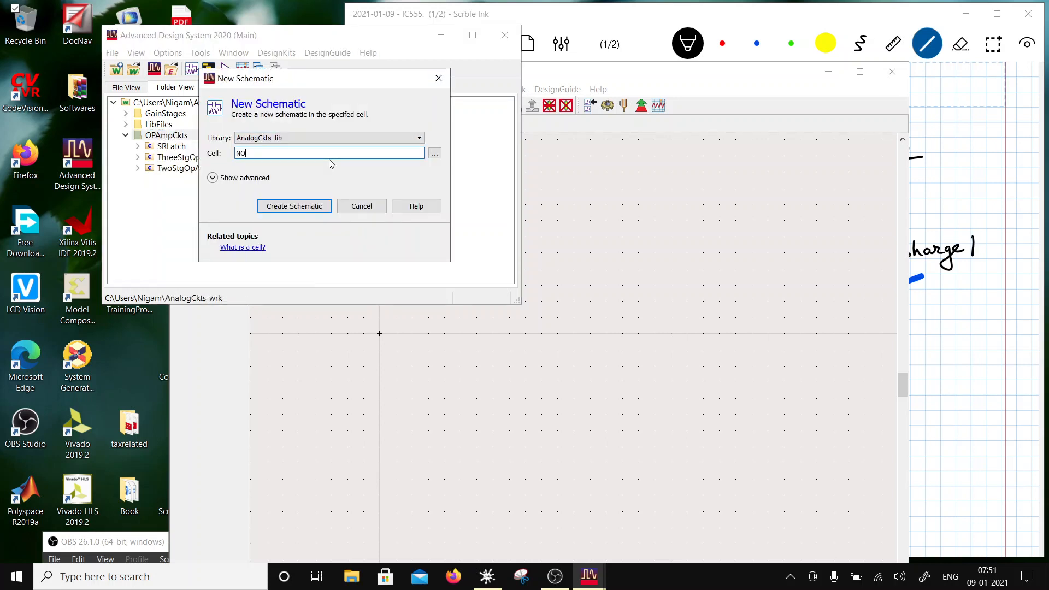
Step: Create a new schematic in AnalogCkts_lib with the cell name NOR2
{"action": "type", "text": "R2"}
{"action": "left_click", "coordinate": [309, 208]}
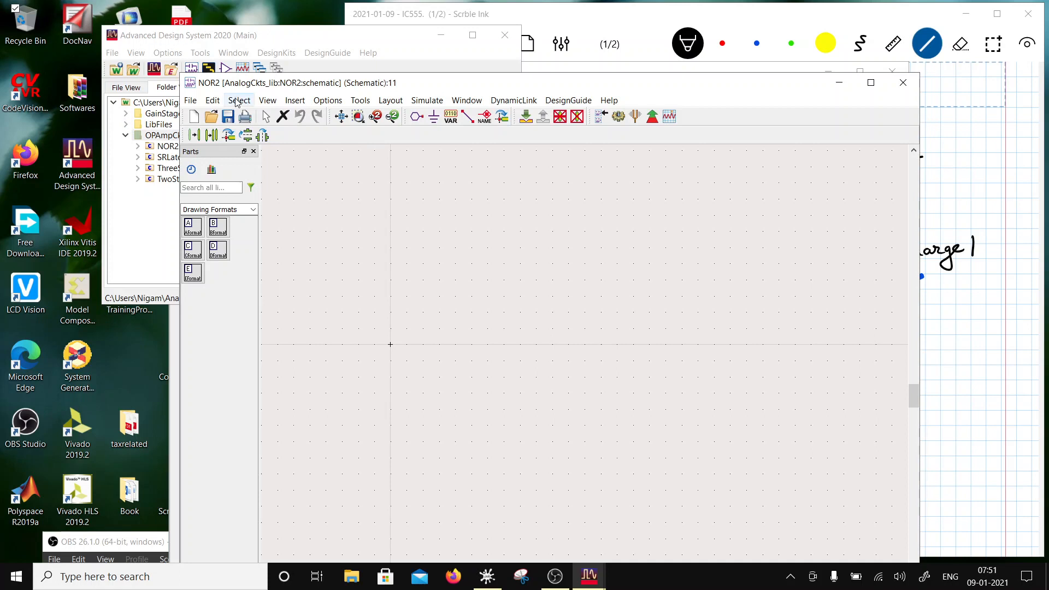
Step: Open the schematic of the CG cell from the GainStages folder of the workspace
{"action": "left_click", "coordinate": [161, 209]}
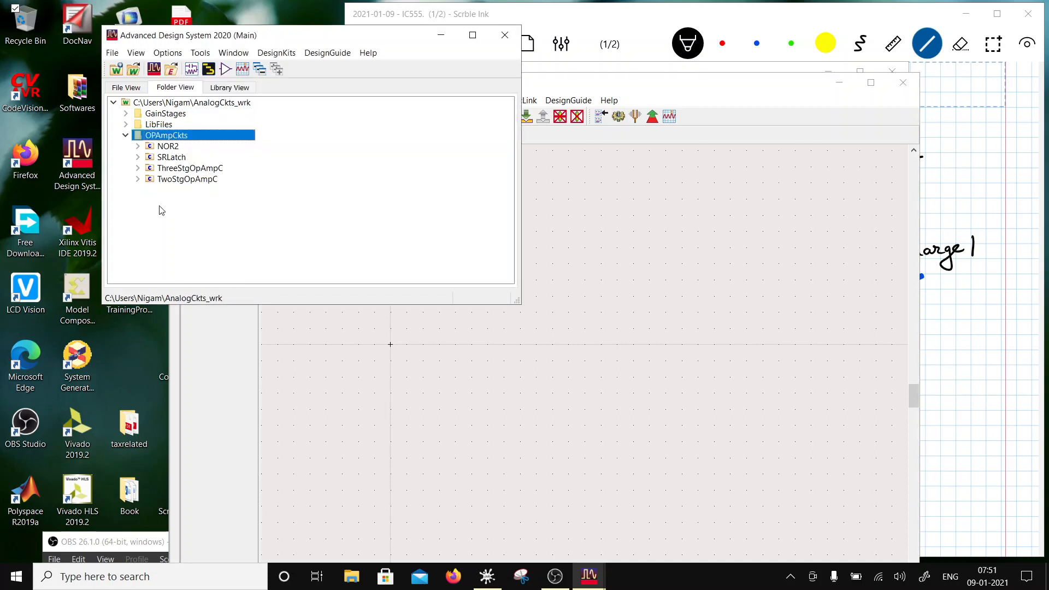
{"action": "left_click", "coordinate": [126, 113]}
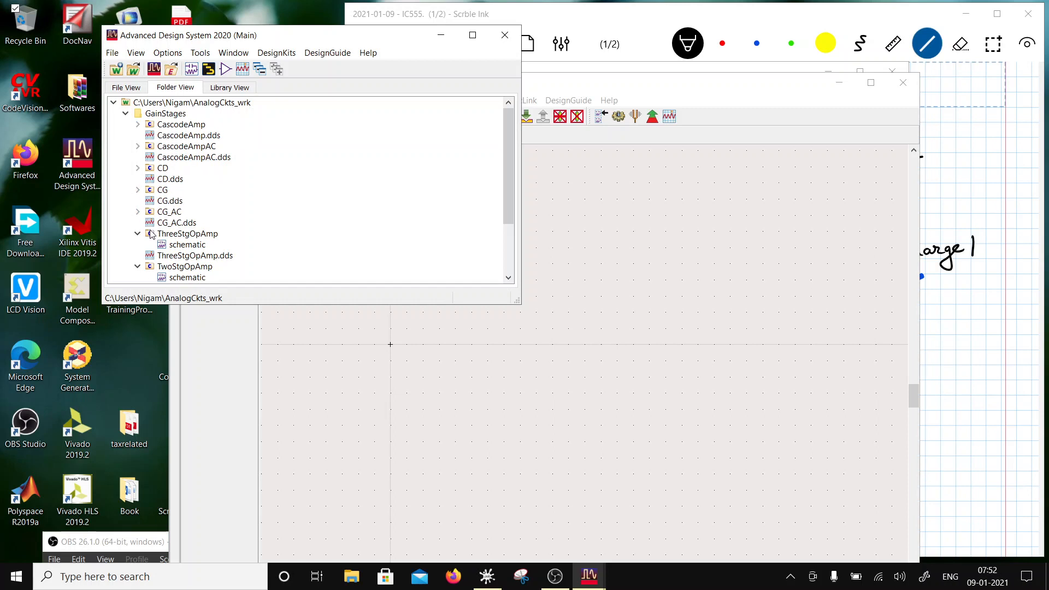
{"action": "scroll", "coordinate": [155, 247], "scroll_direction": "down", "scroll_amount": 2}
{"action": "scroll", "coordinate": [168, 198], "scroll_direction": "up", "scroll_amount": 2}
{"action": "left_click", "coordinate": [138, 190]}
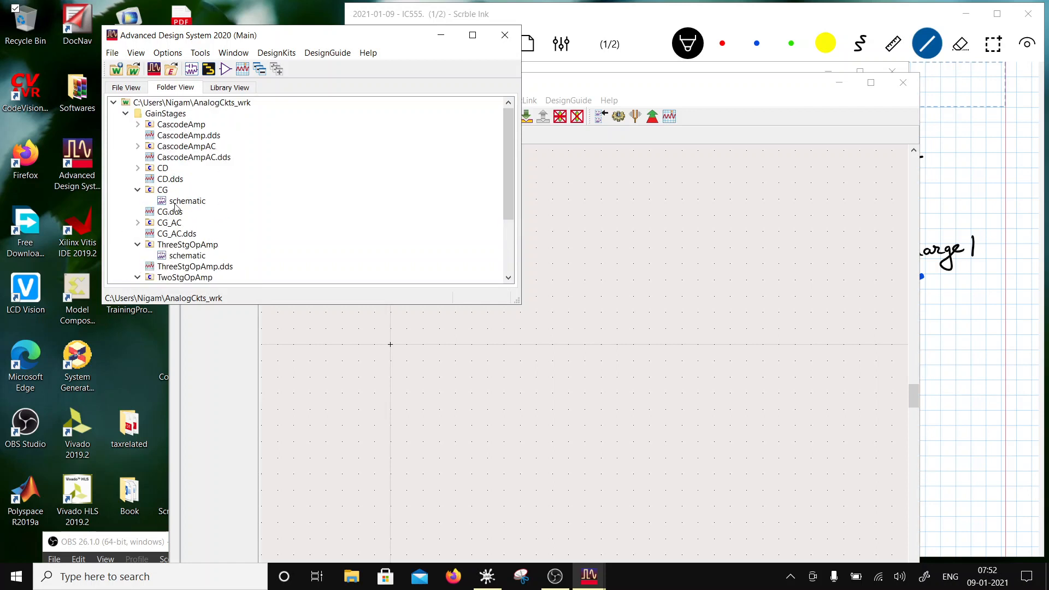
{"action": "left_click", "coordinate": [175, 201]}
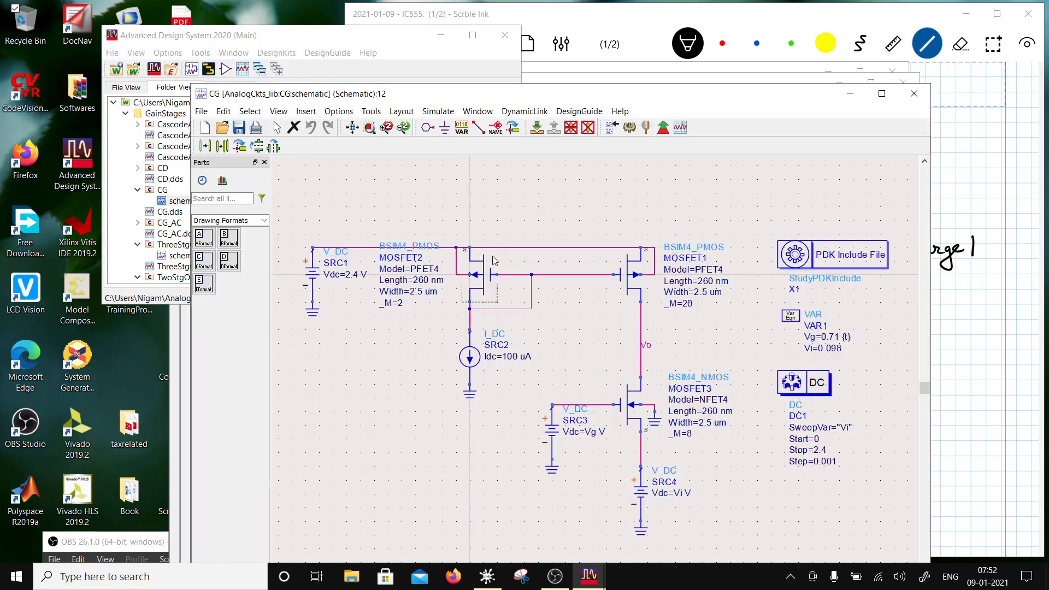
Step: Copy transistors MOSFET1 (PMOS) and MOSFET3 (NMOS) from the CG schematic into the NOR2 schematic, closing CG
{"action": "left_click", "coordinate": [631, 260]}
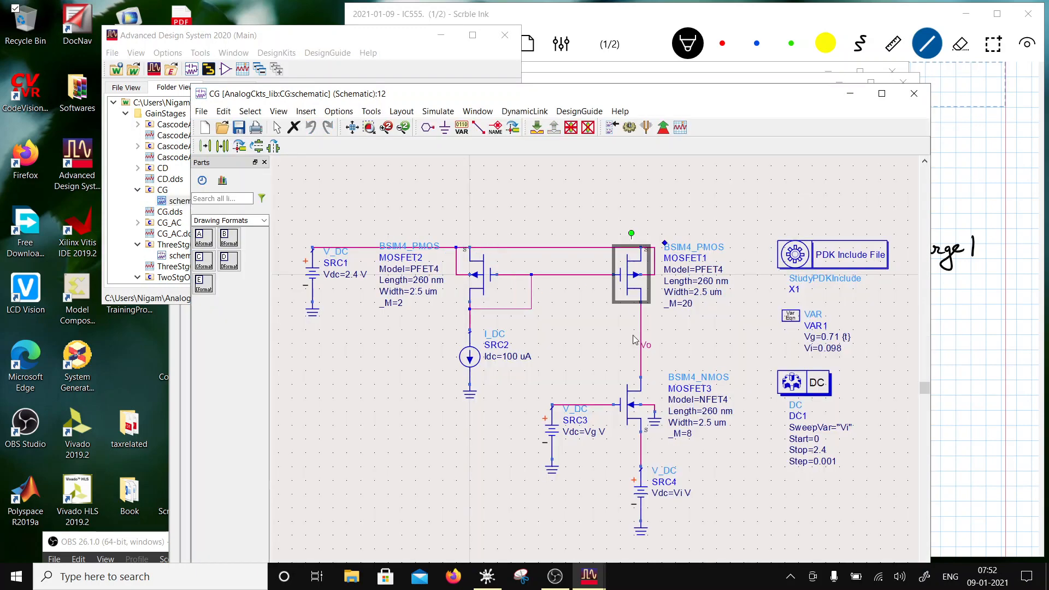
{"action": "left_click", "coordinate": [644, 419], "text": "ctrl"}
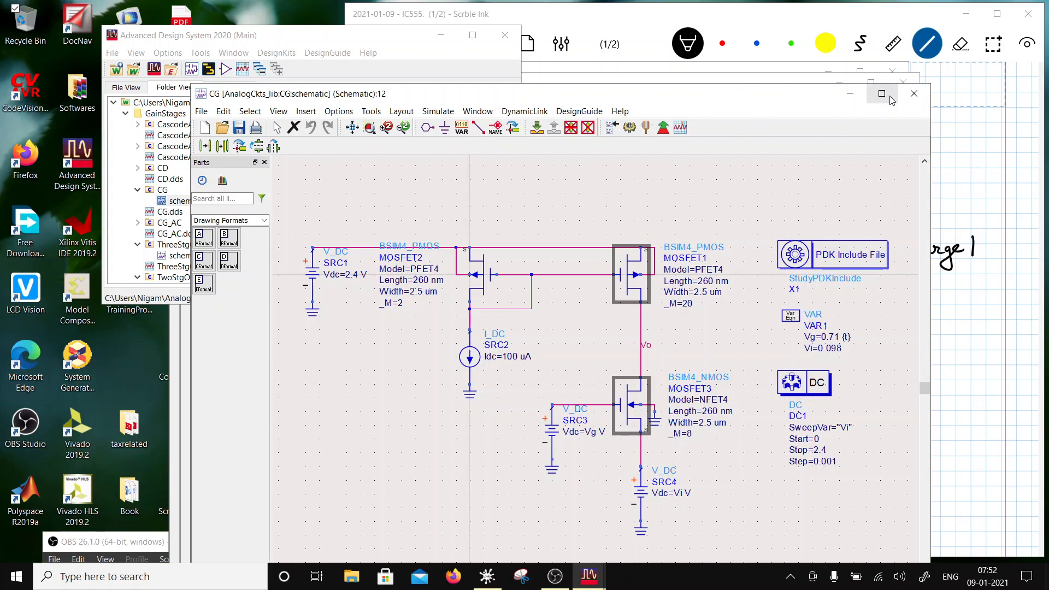
{"action": "left_click", "coordinate": [914, 93]}
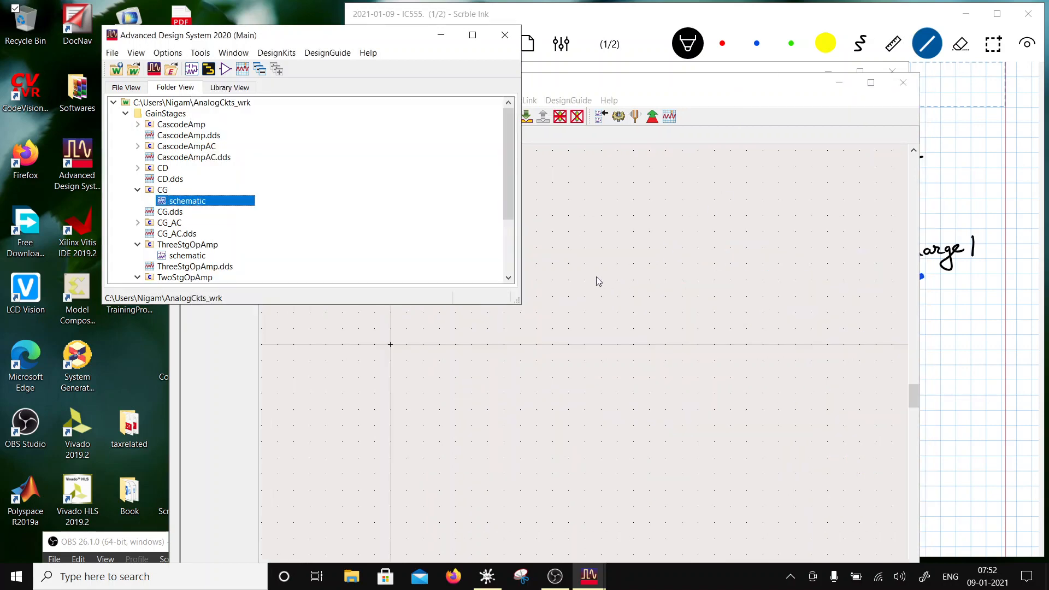
{"action": "left_click", "coordinate": [590, 90]}
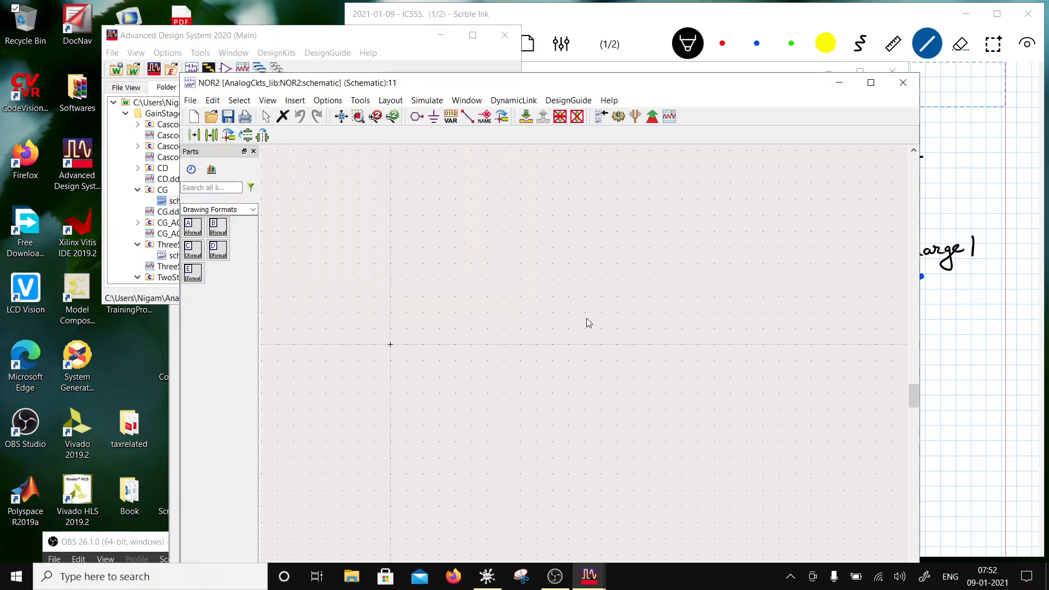
{"action": "key", "text": "ctrl+v"}
{"action": "left_click", "coordinate": [456, 409]}
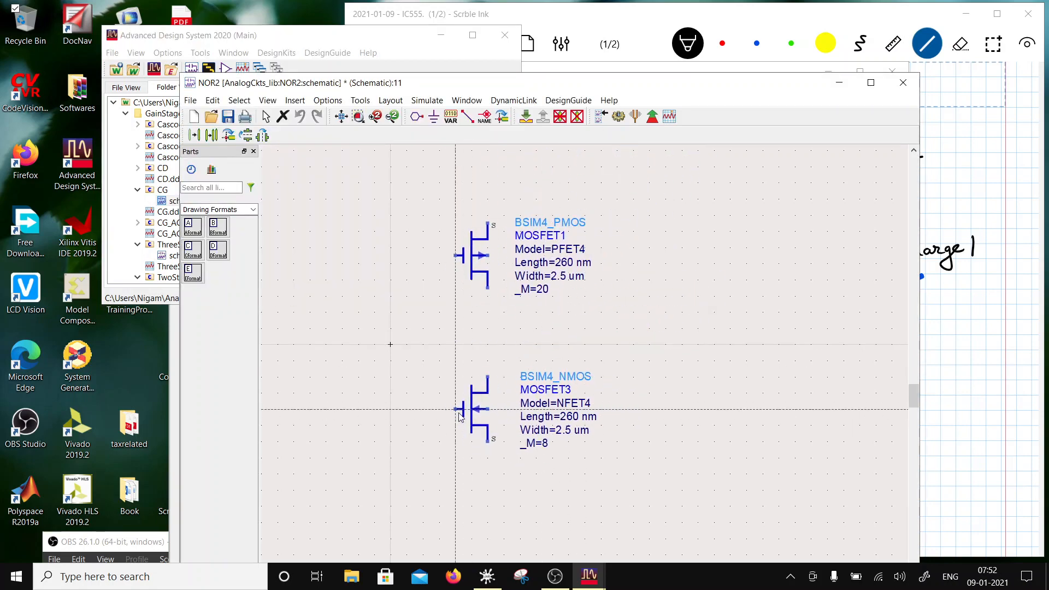
{"action": "left_click", "coordinate": [679, 396]}
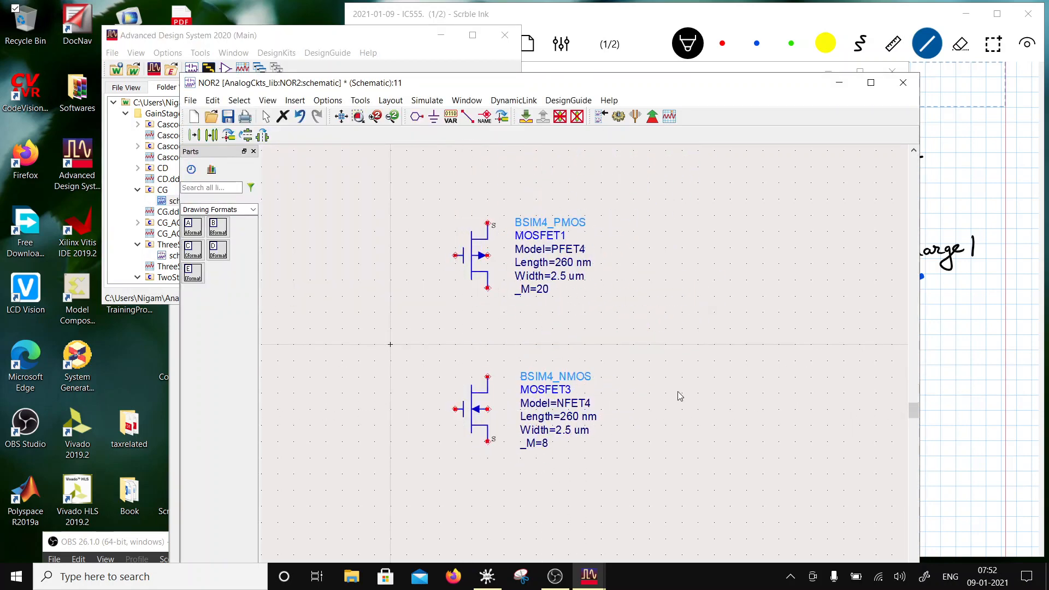
Step: Set the PMOS transistor's length to 130 nm and its multiplier _M to 6
{"action": "left_click", "coordinate": [542, 291]}
{"action": "left_click", "coordinate": [562, 264]}
{"action": "left_click", "coordinate": [566, 264]}
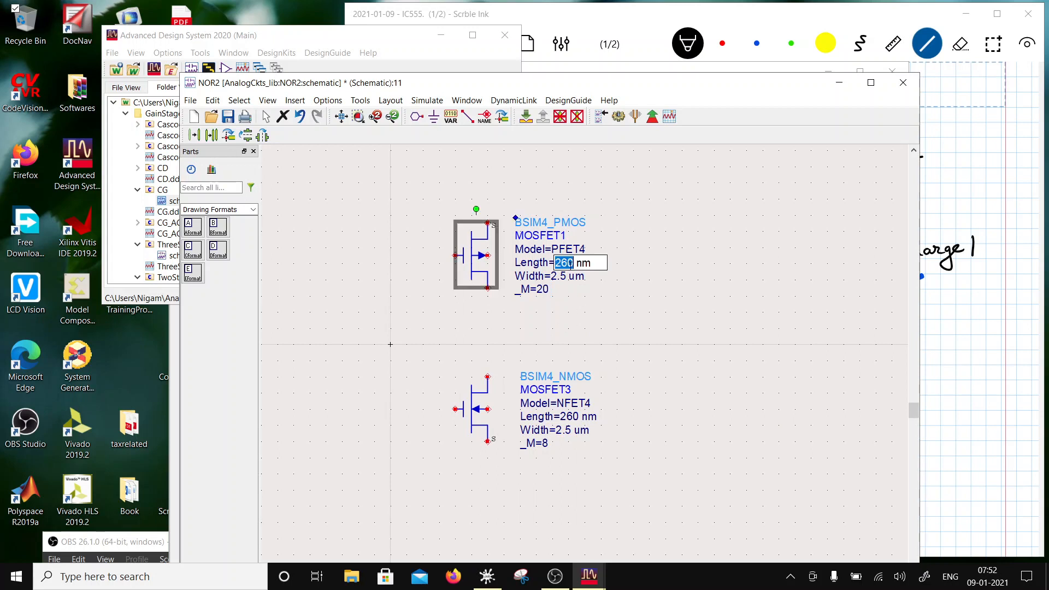
{"action": "left_click_drag", "start_coordinate": [566, 264], "coordinate": [560, 264]}
{"action": "type", "text": "13"}
{"action": "left_click", "coordinate": [631, 287]}
{"action": "left_click", "coordinate": [542, 289]}
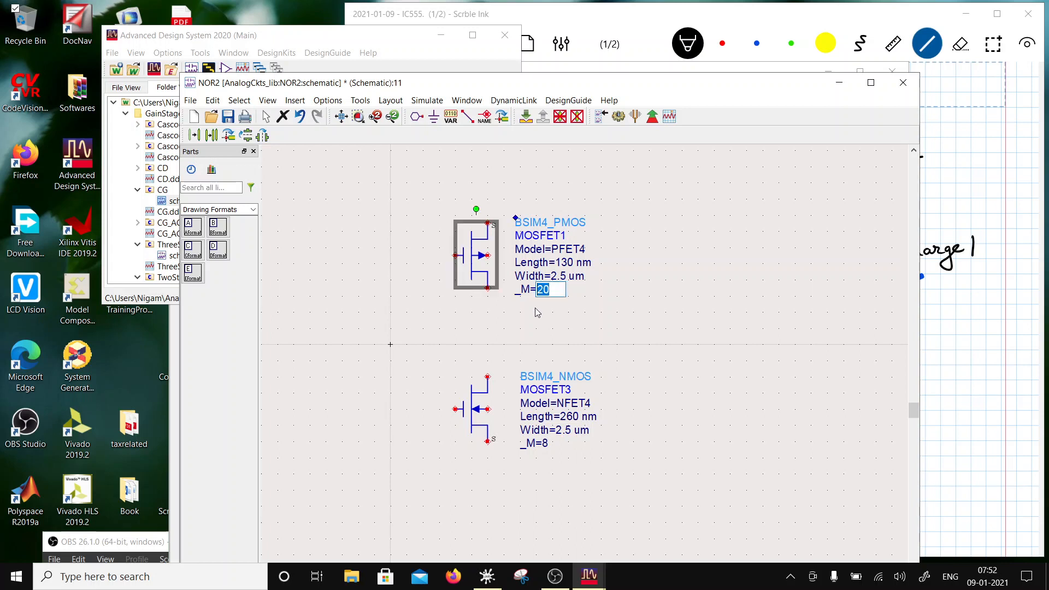
{"action": "type", "text": "6"}
{"action": "left_click", "coordinate": [655, 310]}
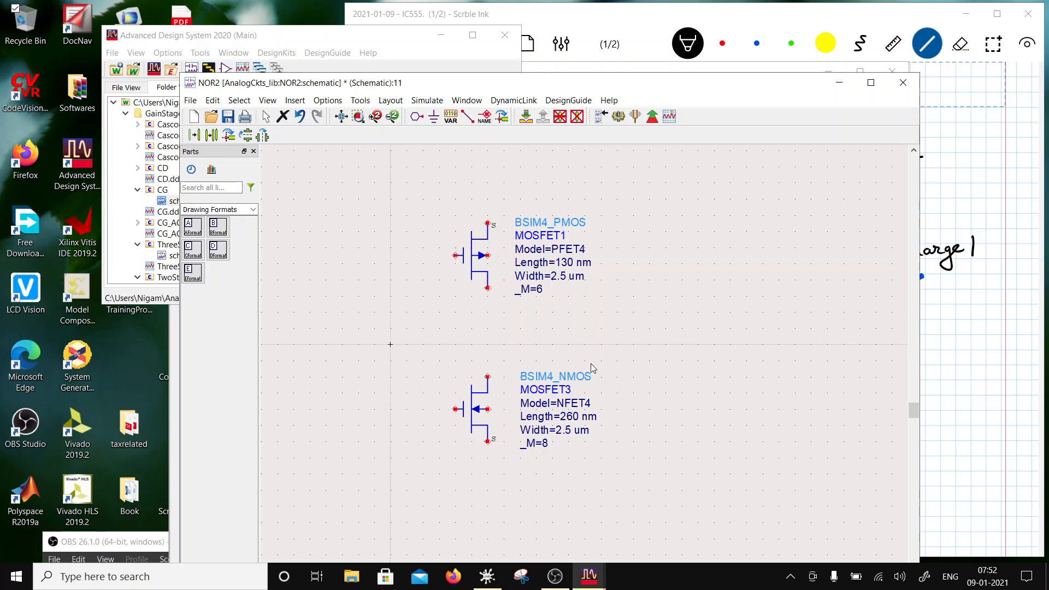
Step: Set the NMOS transistor's length to 130 nm and its multiplier _M to 2
{"action": "left_click", "coordinate": [567, 416]}
{"action": "left_click_drag", "start_coordinate": [573, 416], "coordinate": [564, 416]}
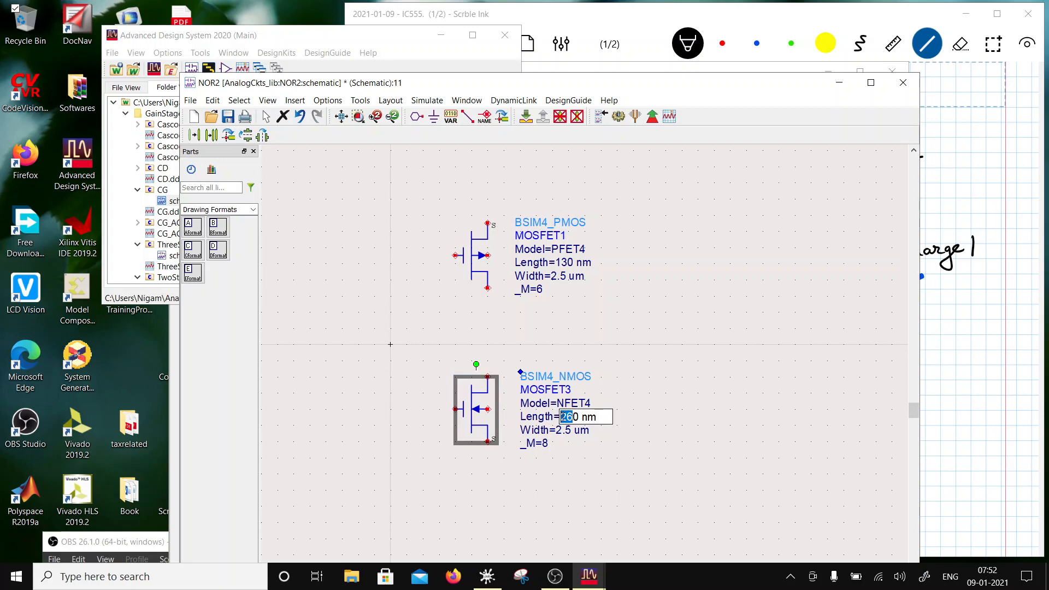
{"action": "type", "text": "13"}
{"action": "left_click", "coordinate": [689, 433]}
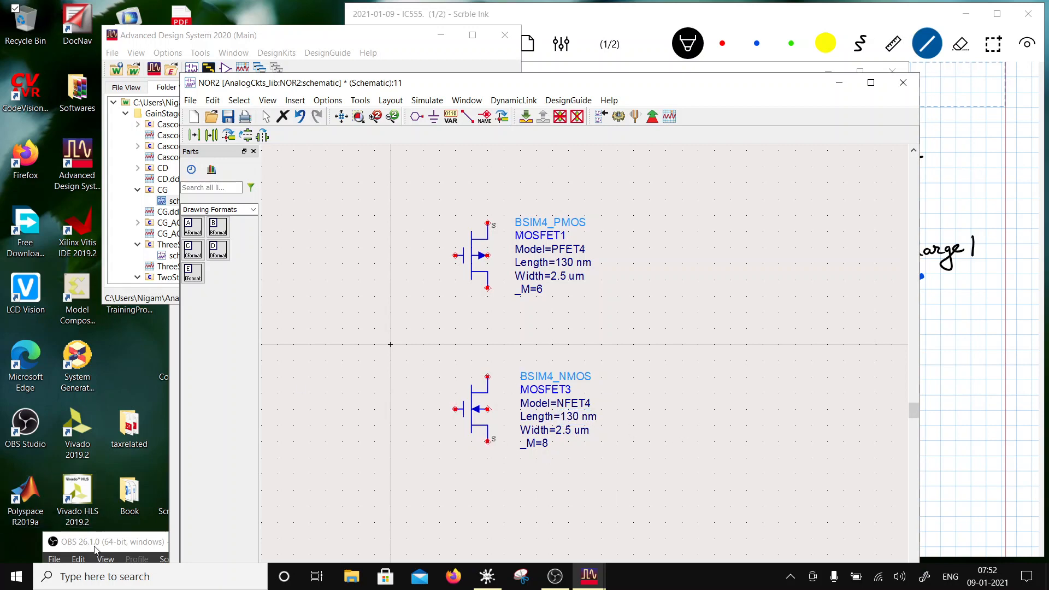
{"action": "left_click_drag", "start_coordinate": [99, 542], "coordinate": [55, 509]}
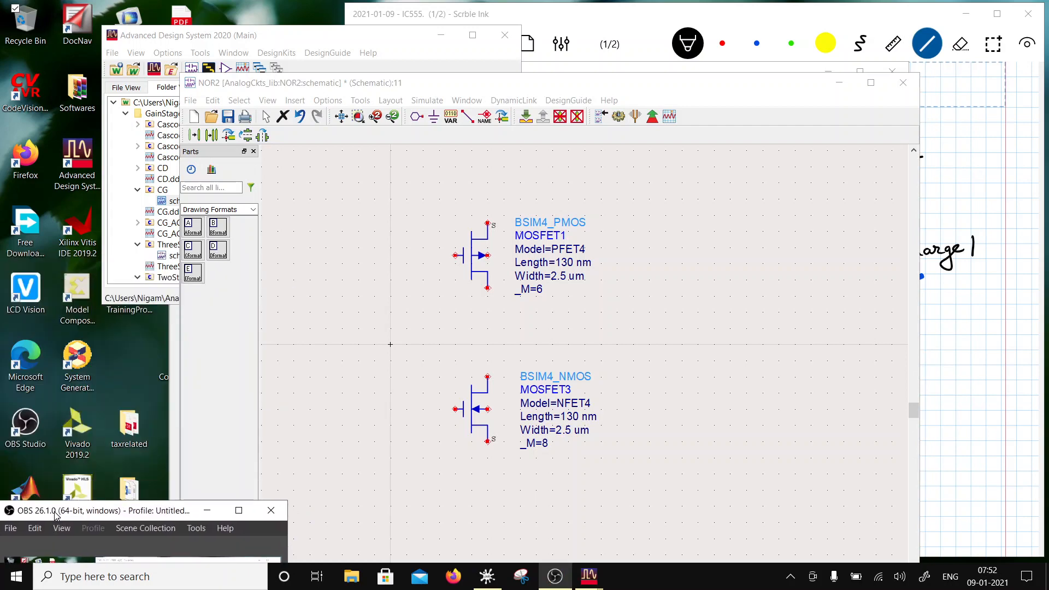
{"action": "left_click", "coordinate": [545, 444]}
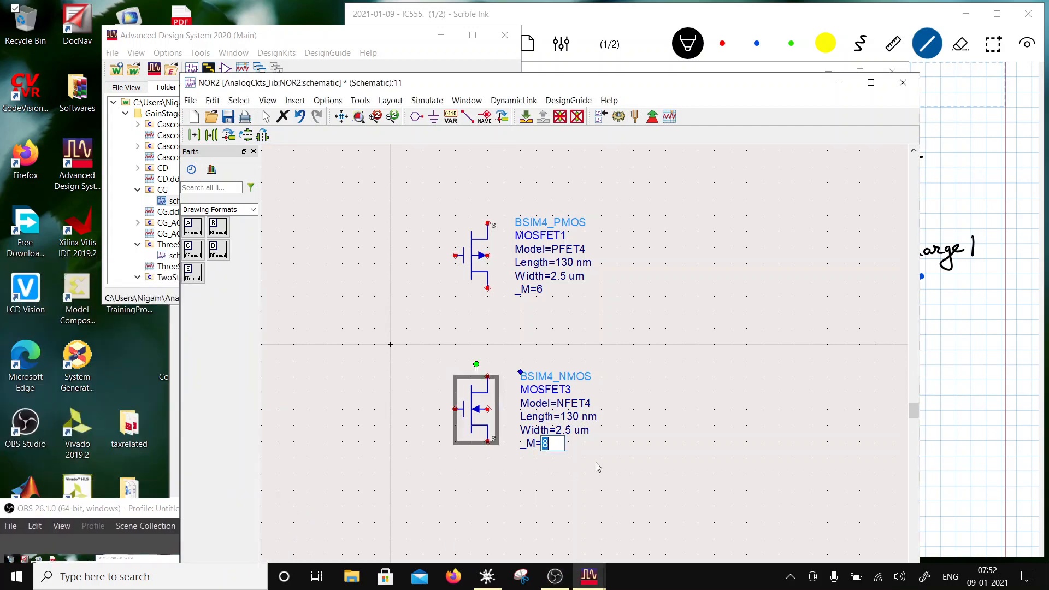
{"action": "type", "text": "2"}
{"action": "left_click", "coordinate": [670, 441]}
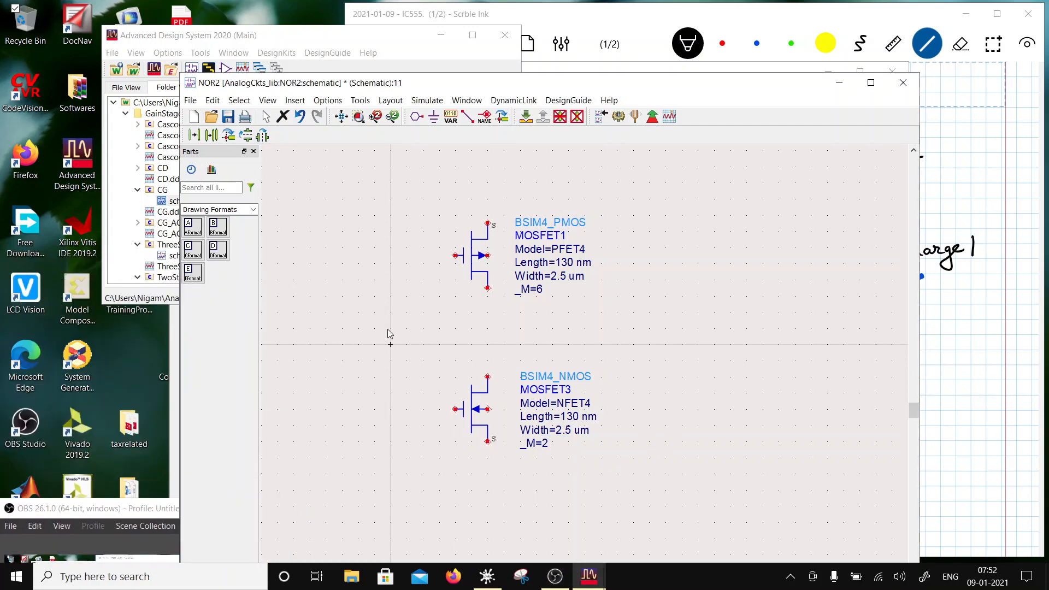
Step: Move the PMOS and NMOS farther apart vertically and place a copy of the PMOS in line between them
{"action": "left_click_drag", "start_coordinate": [471, 263], "coordinate": [474, 248]}
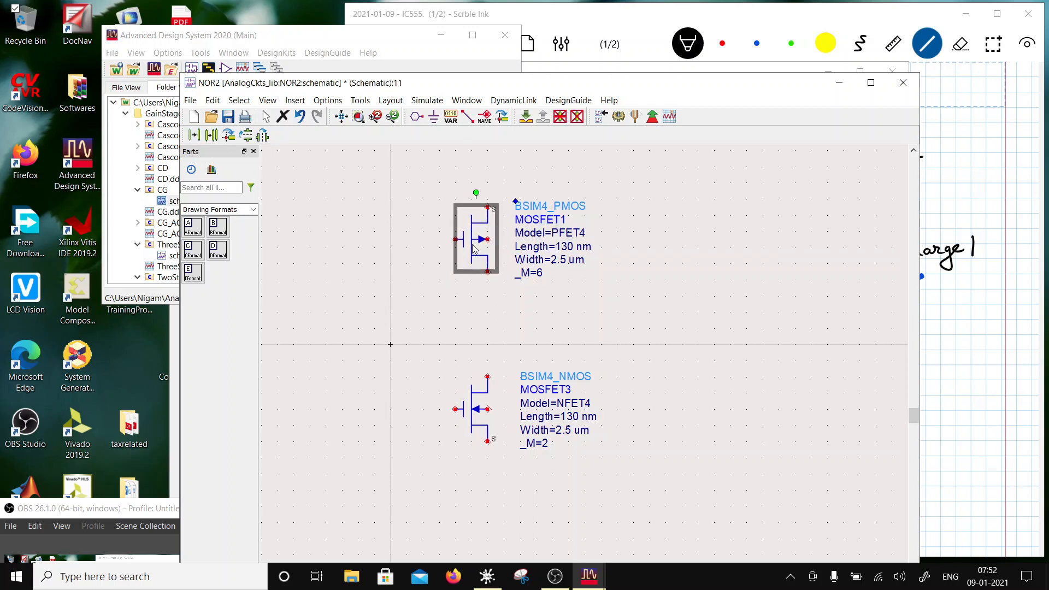
{"action": "left_click_drag", "start_coordinate": [472, 421], "coordinate": [473, 437]}
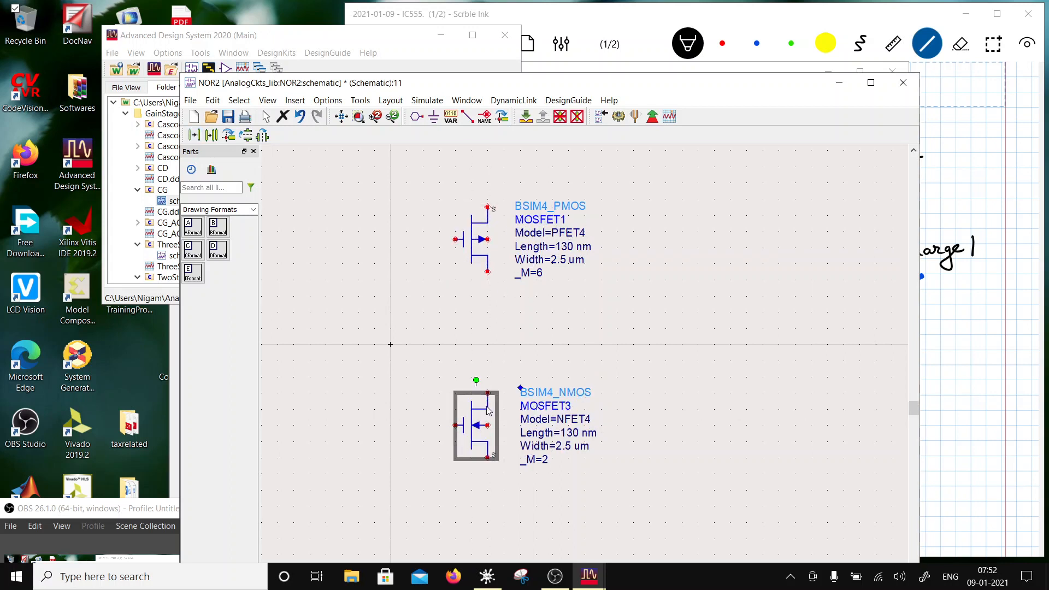
{"action": "left_click", "coordinate": [471, 246]}
{"action": "left_click", "coordinate": [211, 135]}
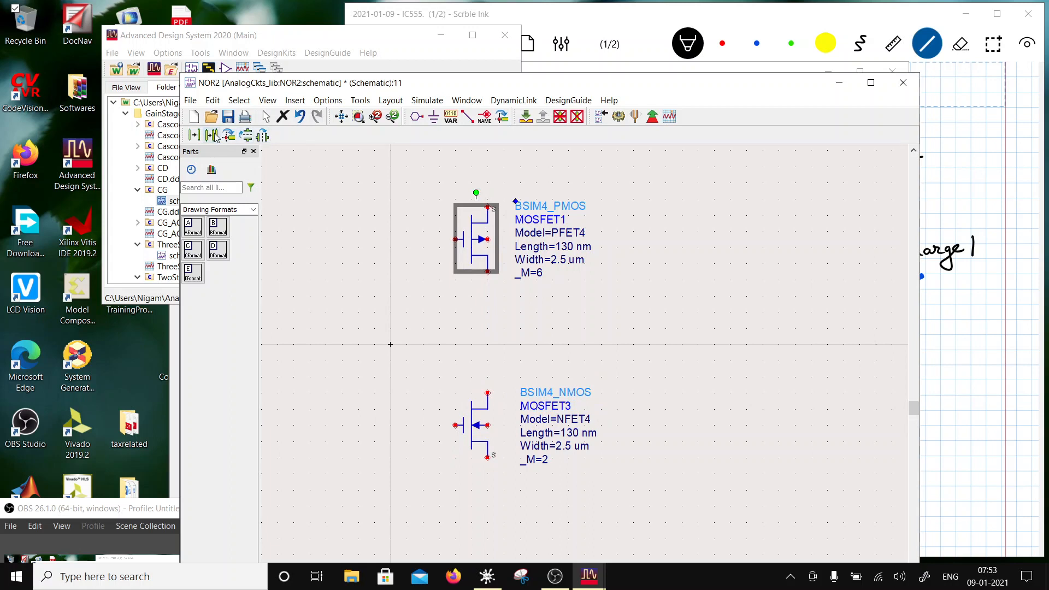
{"action": "left_click", "coordinate": [454, 325]}
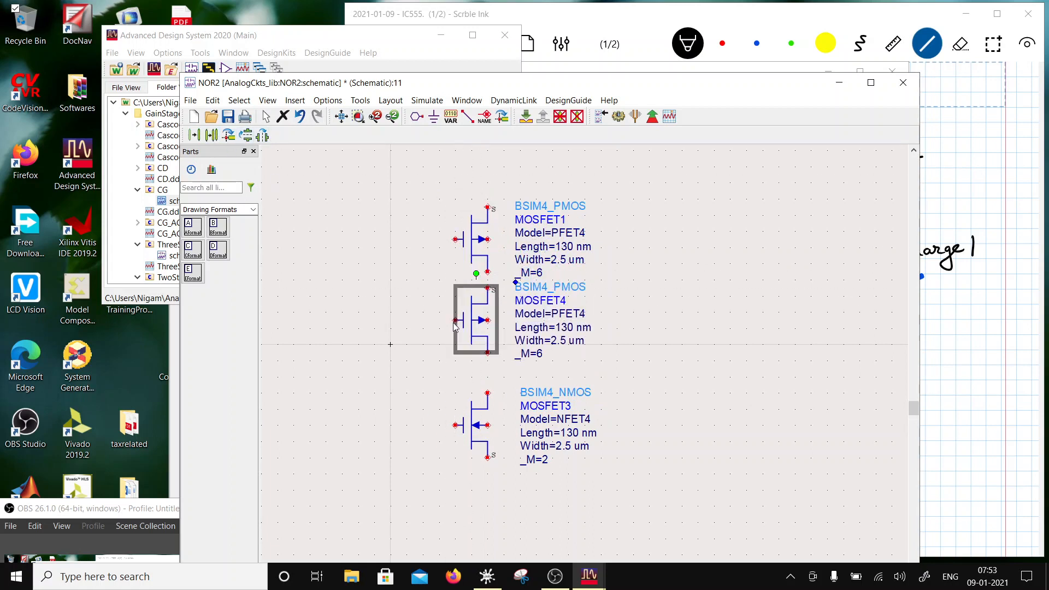
Step: Place a copy of the NMOS transistor to the left of the original, at the same height
{"action": "left_click", "coordinate": [467, 422]}
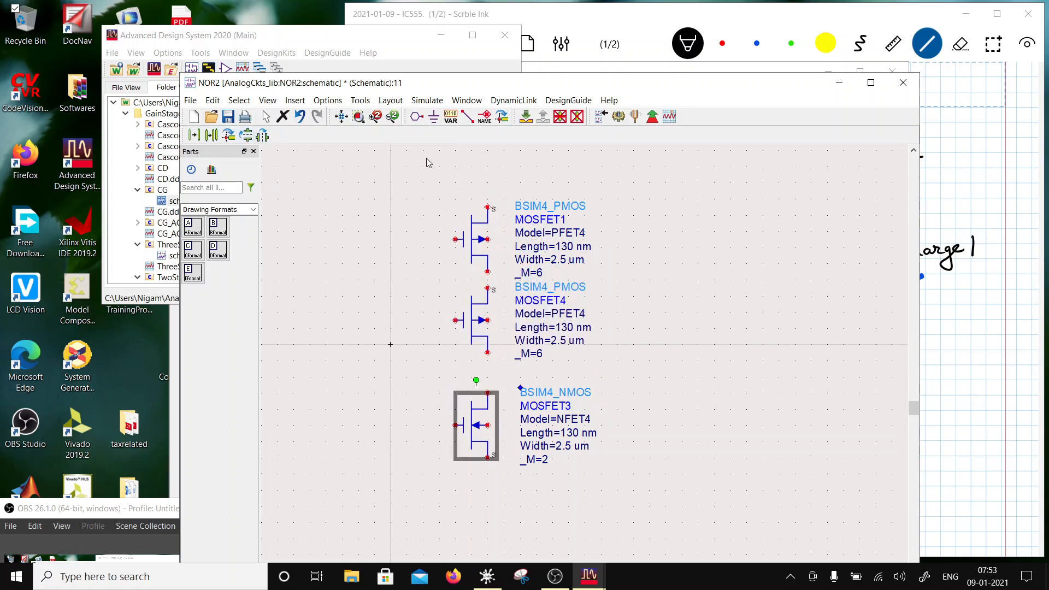
{"action": "left_click", "coordinate": [212, 135]}
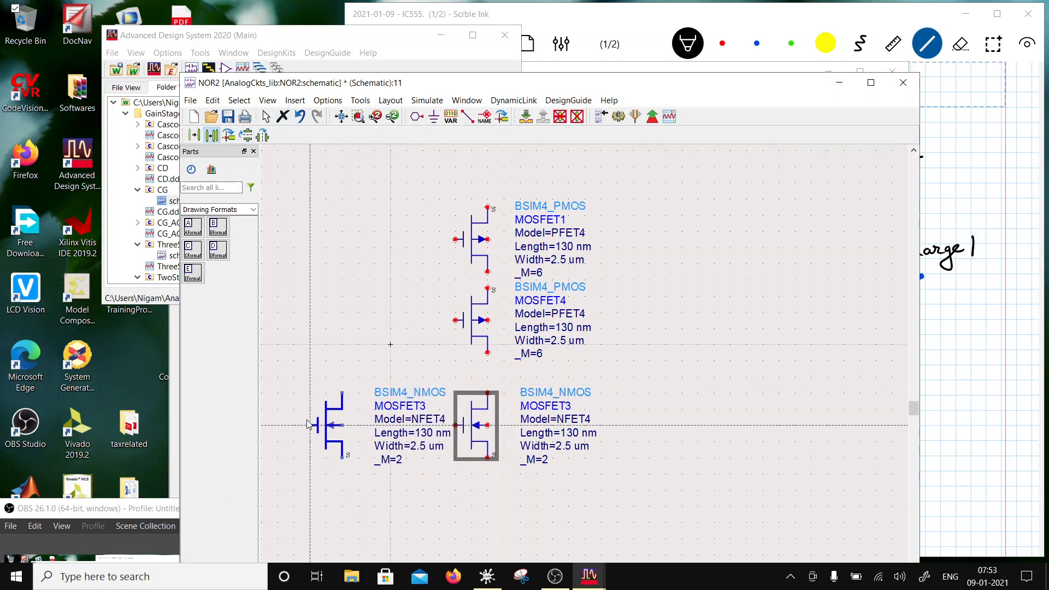
{"action": "left_click", "coordinate": [308, 425]}
{"action": "left_click", "coordinate": [681, 387]}
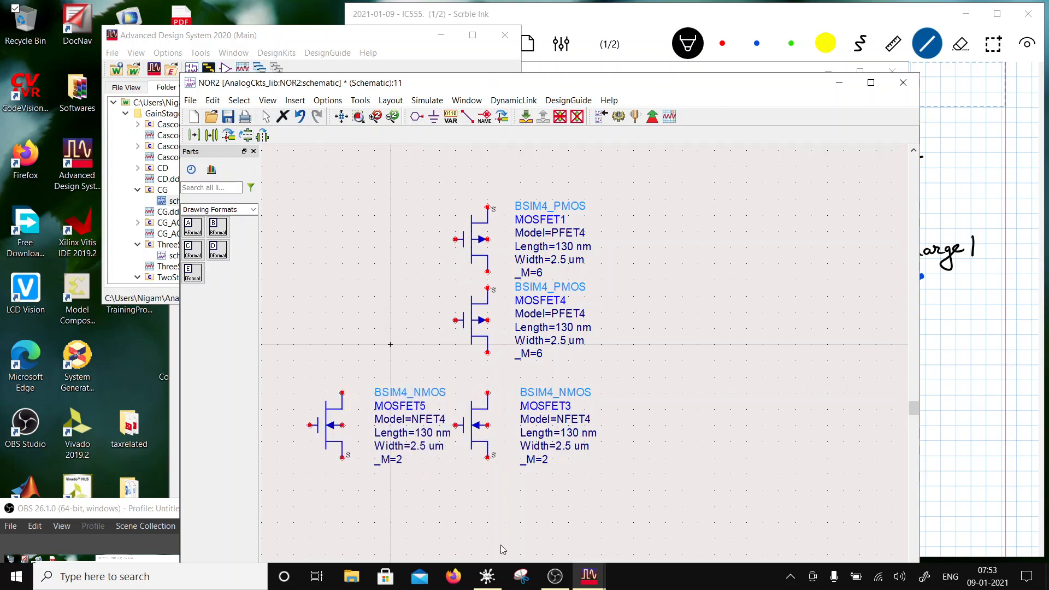
Step: Set the multiplier _M of both NMOS transistors to 4
{"action": "double_click", "coordinate": [545, 460]}
{"action": "type", "text": "4"}
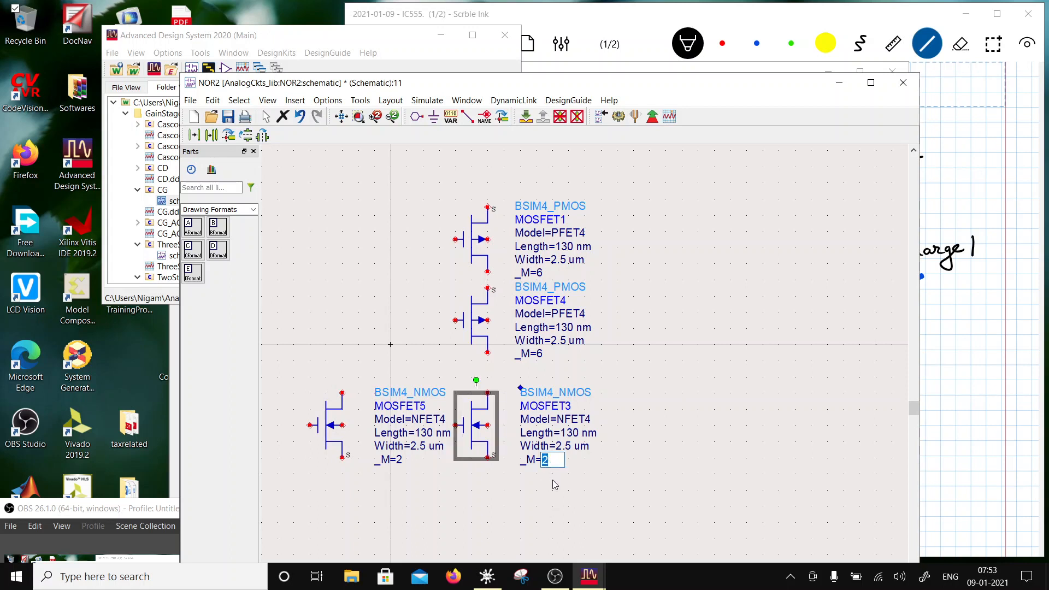
{"action": "key", "text": "Return"}
{"action": "left_click", "coordinate": [360, 471]}
{"action": "double_click", "coordinate": [403, 459]}
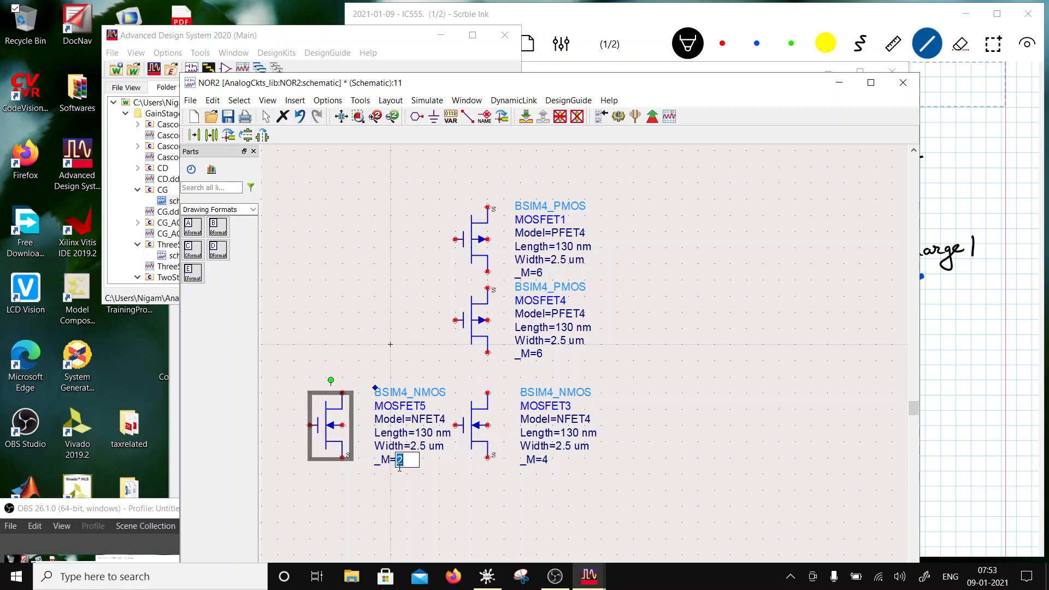
{"action": "type", "text": "4"}
{"action": "left_click", "coordinate": [623, 478]}
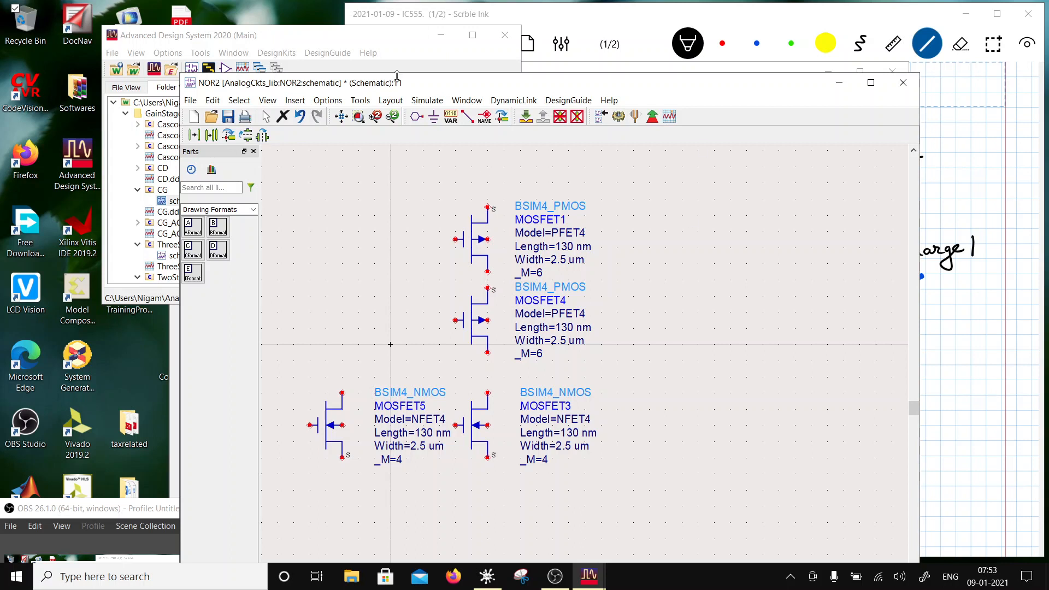
Step: Wire the body terminal of each of the two PMOS transistors to its own source
{"action": "left_click", "coordinate": [468, 115]}
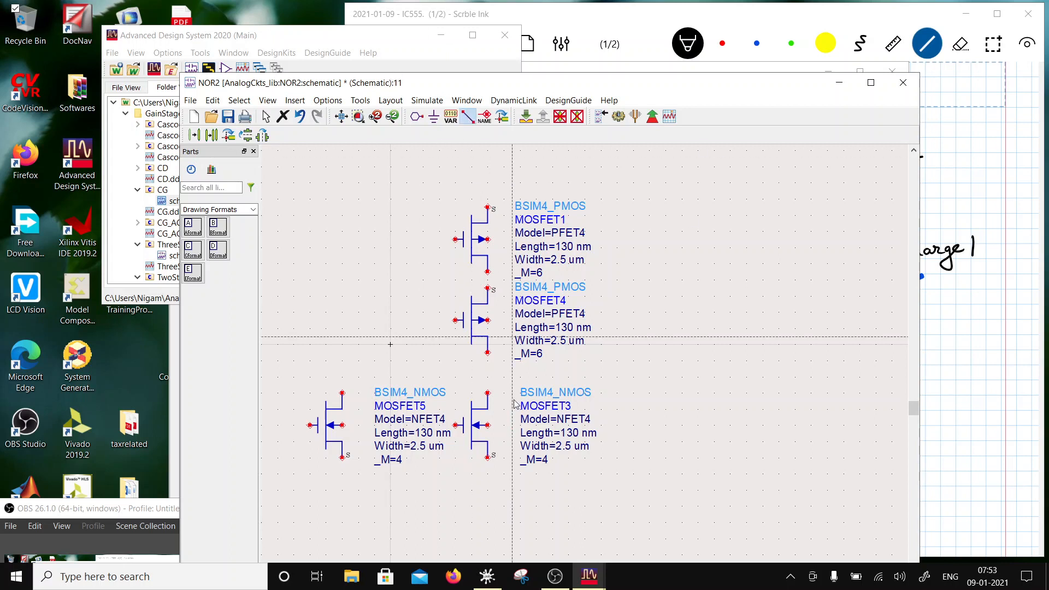
{"action": "left_click", "coordinate": [488, 321]}
{"action": "double_click", "coordinate": [504, 320]}
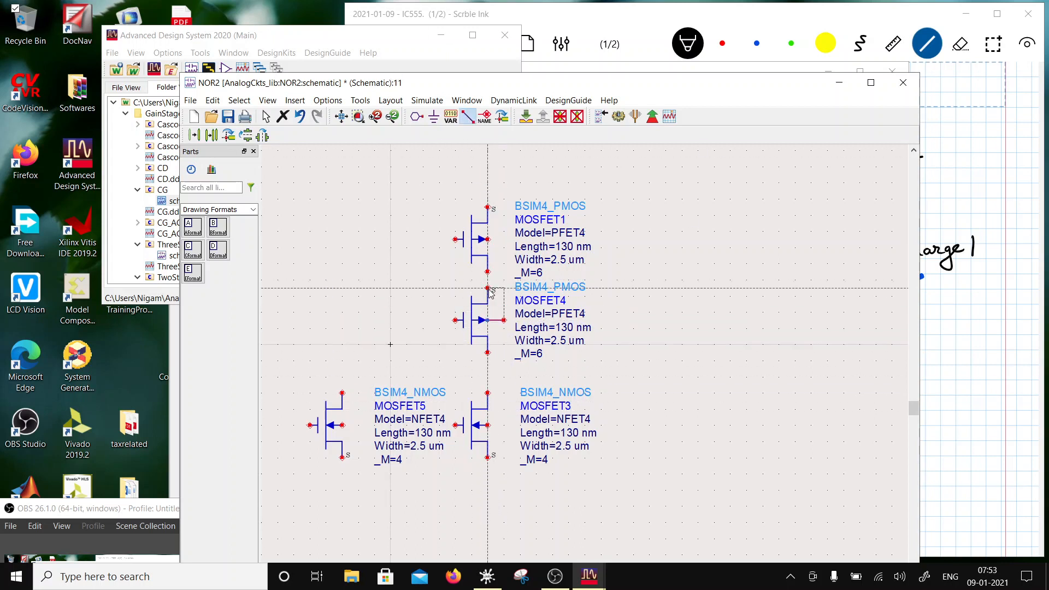
{"action": "left_click", "coordinate": [488, 288]}
{"action": "left_click", "coordinate": [488, 240]}
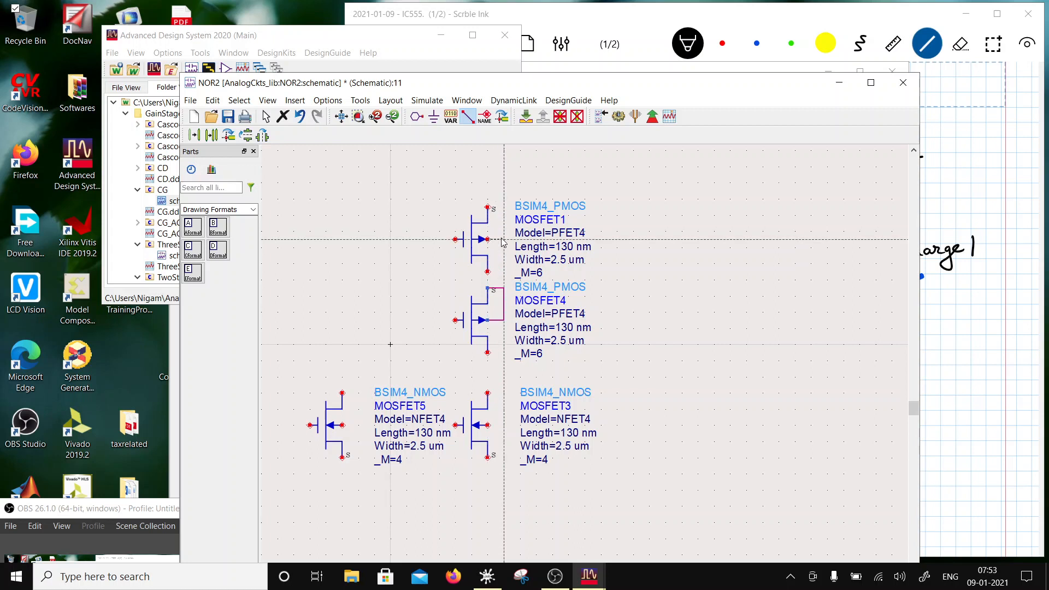
{"action": "left_click", "coordinate": [504, 240]}
{"action": "left_click", "coordinate": [488, 208]}
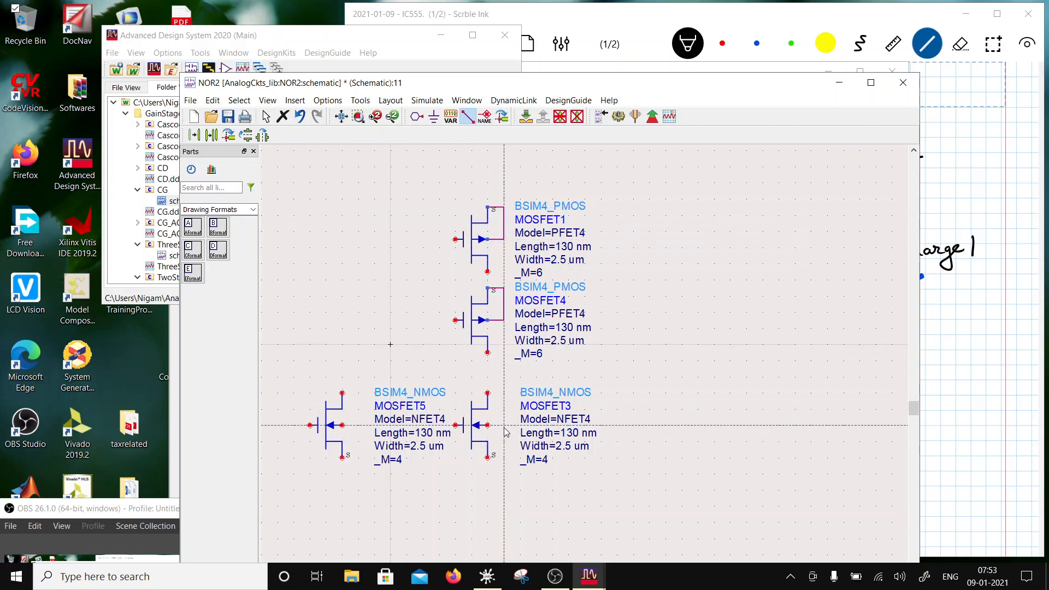
Step: Wire the body terminal of each of the two NMOS transistors to its own source
{"action": "left_click", "coordinate": [504, 425]}
{"action": "left_click", "coordinate": [488, 457]}
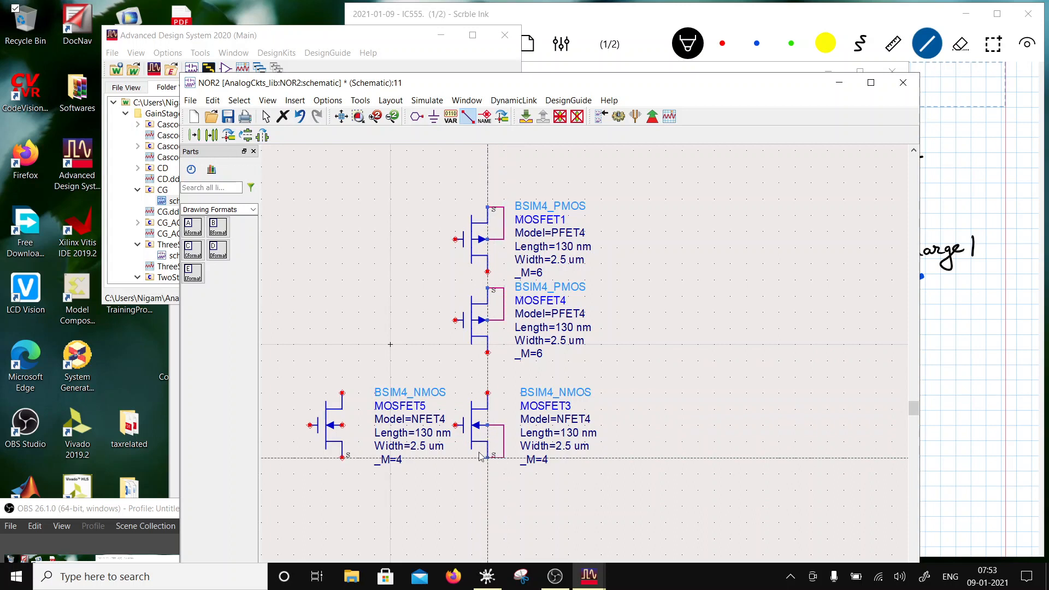
{"action": "left_click", "coordinate": [342, 425]}
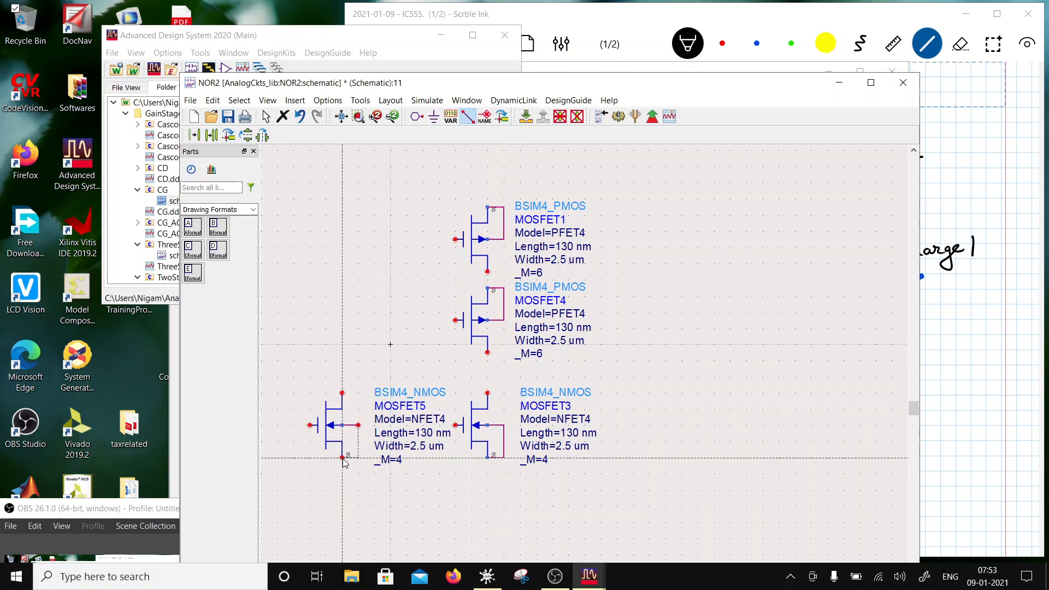
{"action": "left_click", "coordinate": [343, 458]}
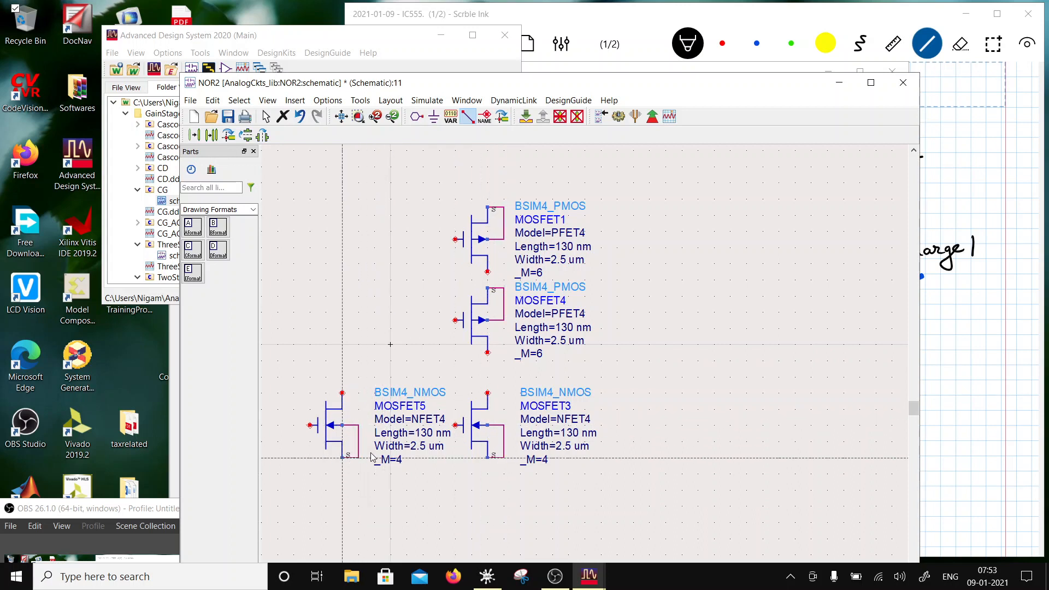
Step: Wire the lower PMOS drain to the right NMOS drain, and the upper PMOS drain to the lower PMOS source
{"action": "left_click", "coordinate": [488, 352]}
{"action": "left_click", "coordinate": [487, 392]}
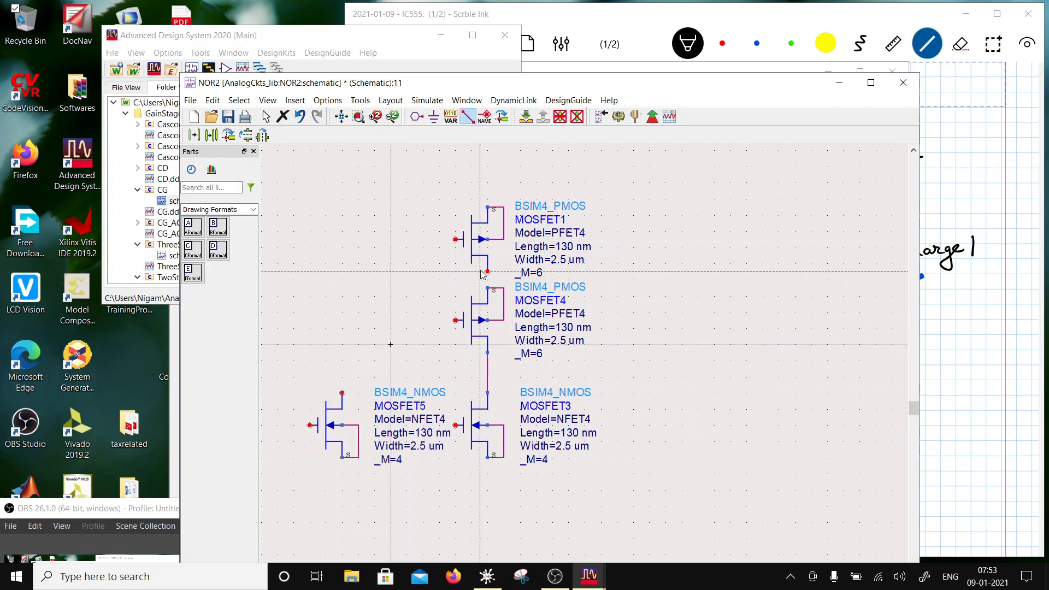
{"action": "left_click", "coordinate": [488, 271]}
{"action": "left_click", "coordinate": [487, 288]}
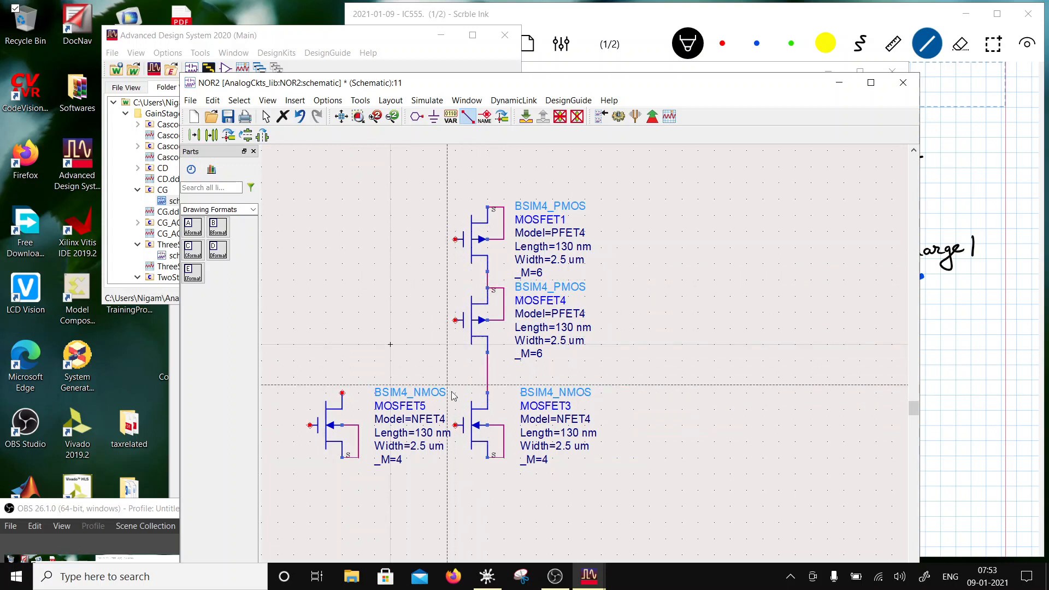
Step: Wire the lower PMOS gate to the right NMOS gate and the left NMOS gate to the upper PMOS gate
{"action": "left_click", "coordinate": [455, 320]}
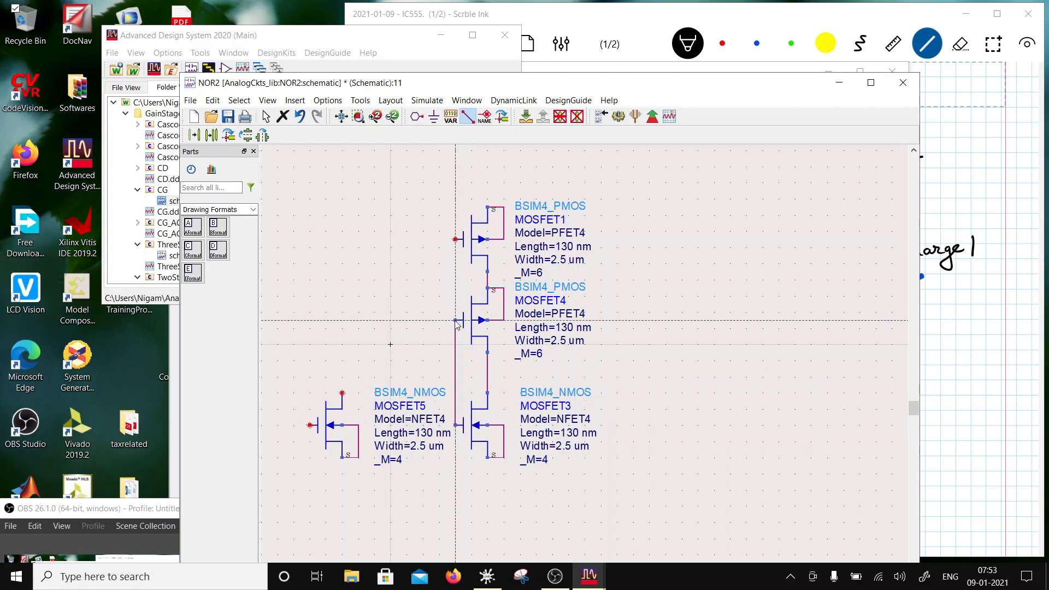
{"action": "left_click", "coordinate": [455, 425]}
{"action": "left_click", "coordinate": [310, 425]}
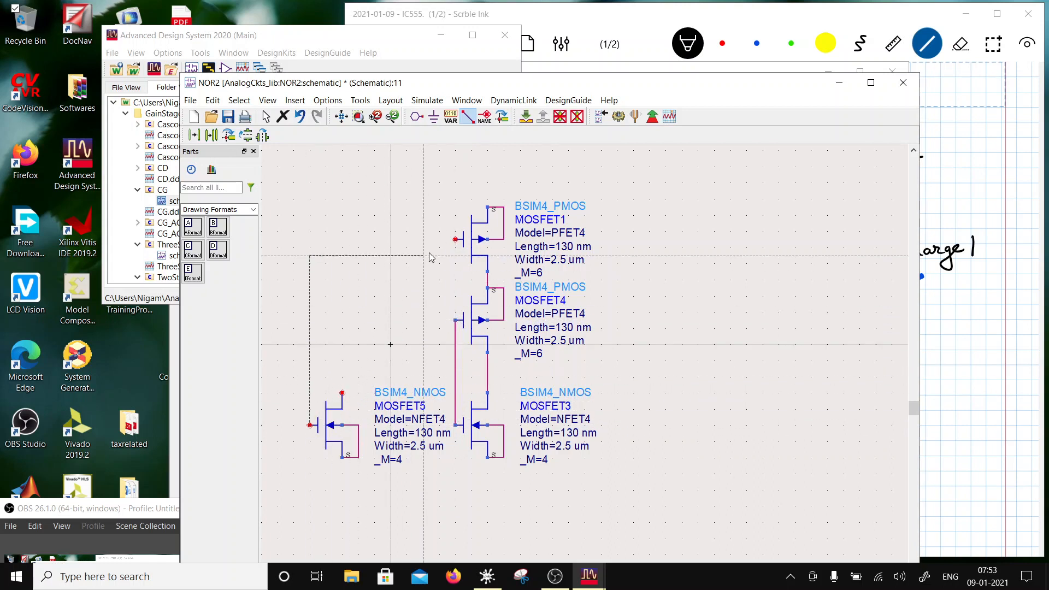
{"action": "left_click", "coordinate": [455, 239]}
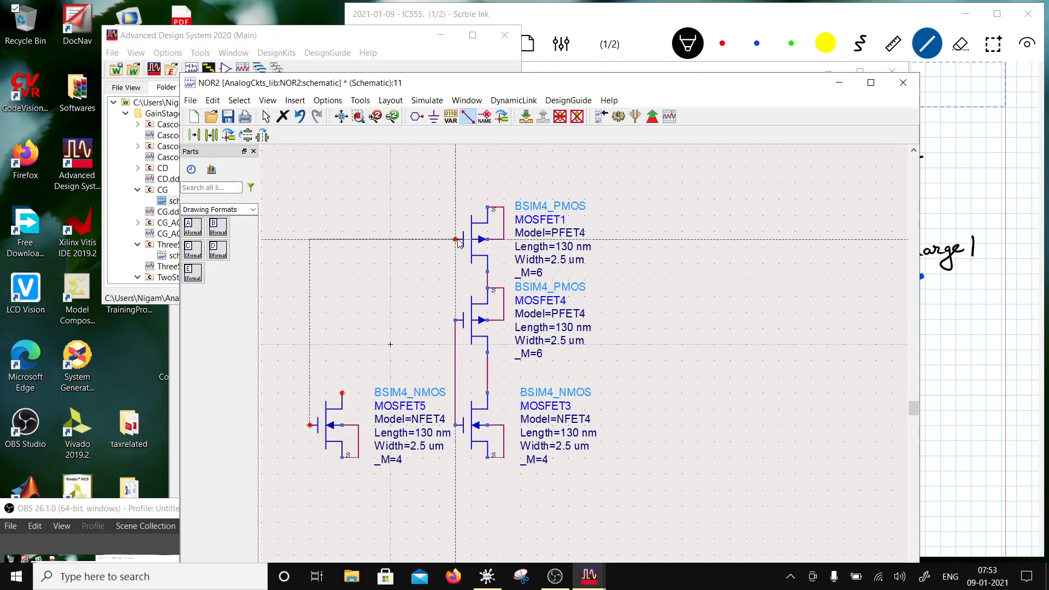
Step: Connect the two NMOS in parallel by wiring the left drain to the output node and joining both sources below them
{"action": "left_click", "coordinate": [342, 394]}
{"action": "left_click", "coordinate": [487, 377]}
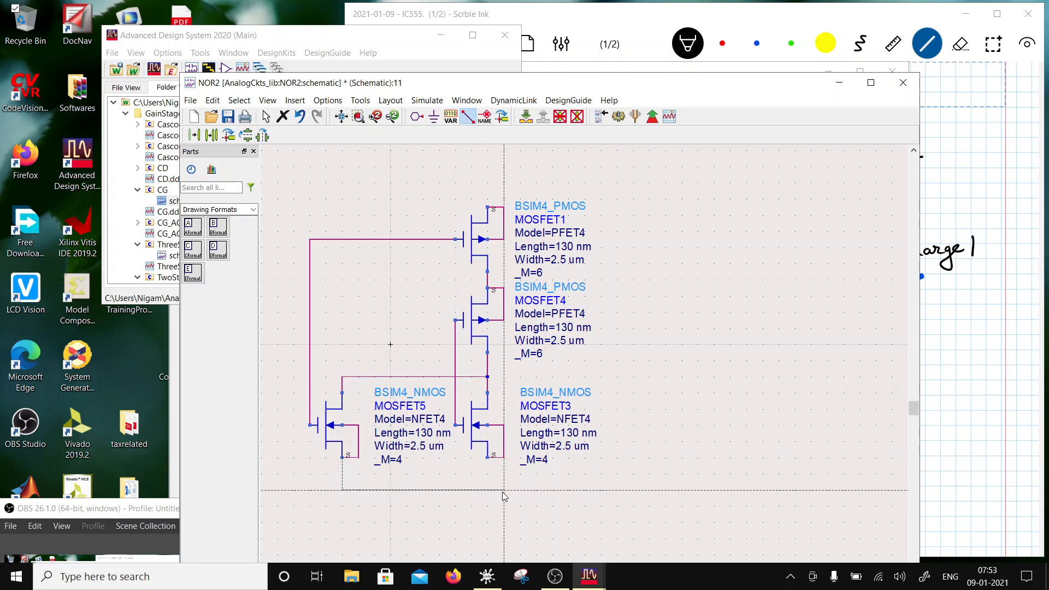
{"action": "left_click", "coordinate": [488, 482]}
{"action": "key", "text": "Escape"}
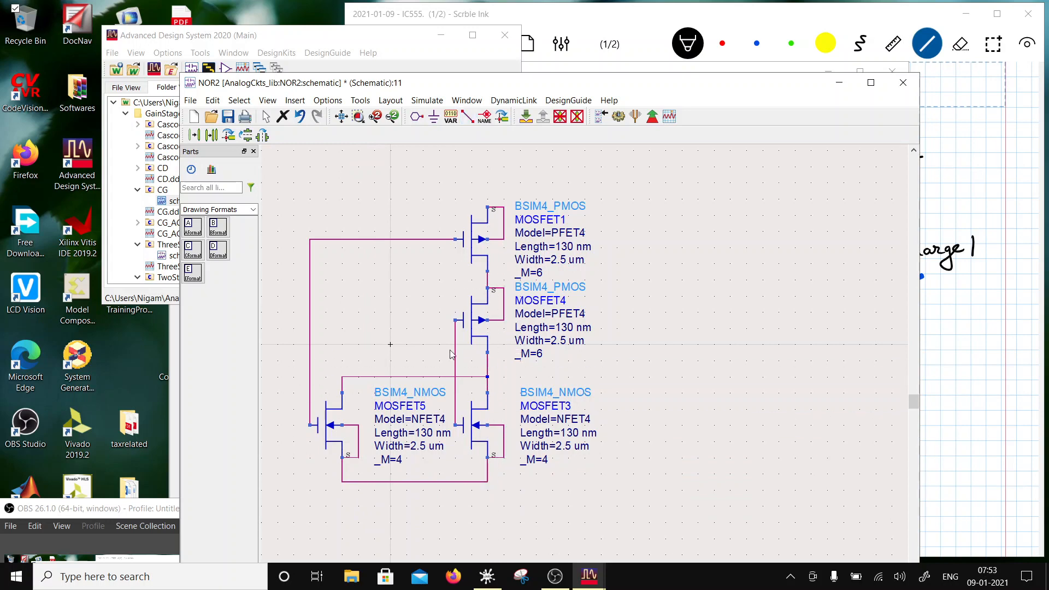
Step: Place inOut pins Vdd (number 1) and Gnd (number 2) left of the circuit, level with the upper PMOS source and the NMOS source wire
{"action": "scroll", "coordinate": [523, 390], "scroll_direction": "down", "scroll_amount": 1}
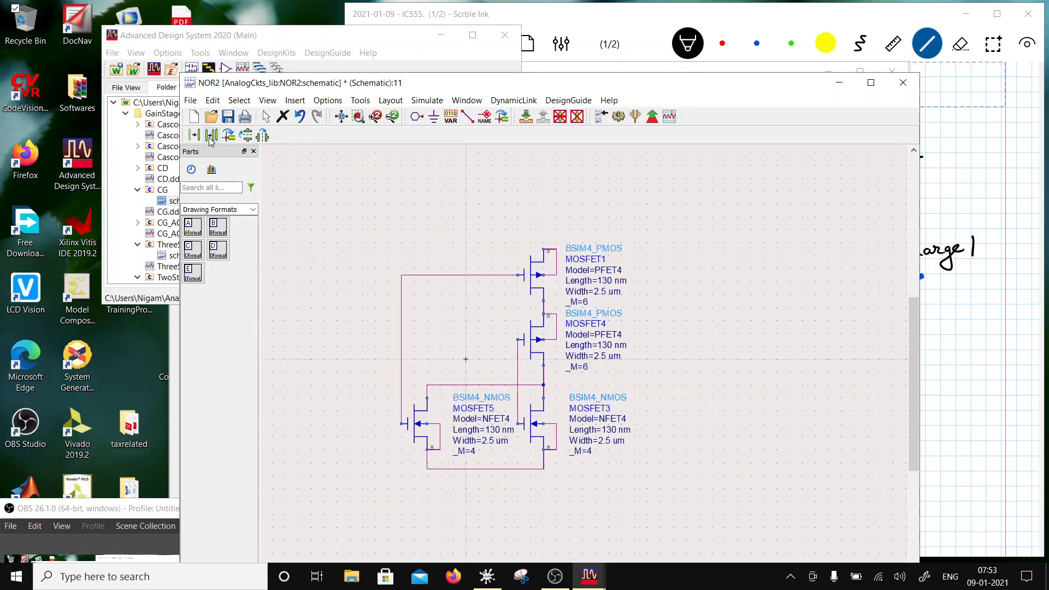
{"action": "left_click", "coordinate": [417, 116]}
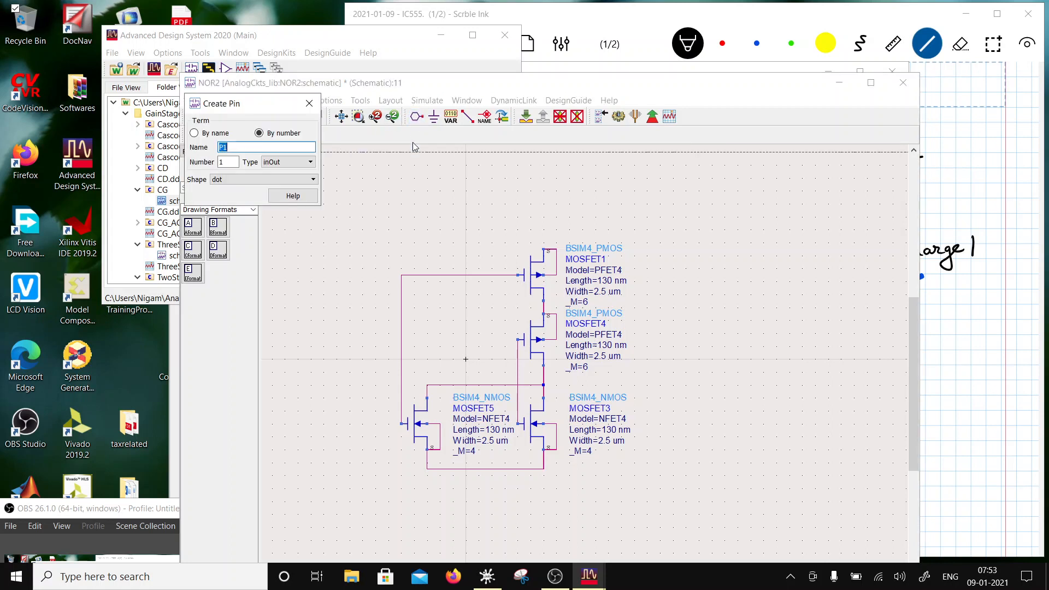
{"action": "type", "text": "Vd"}
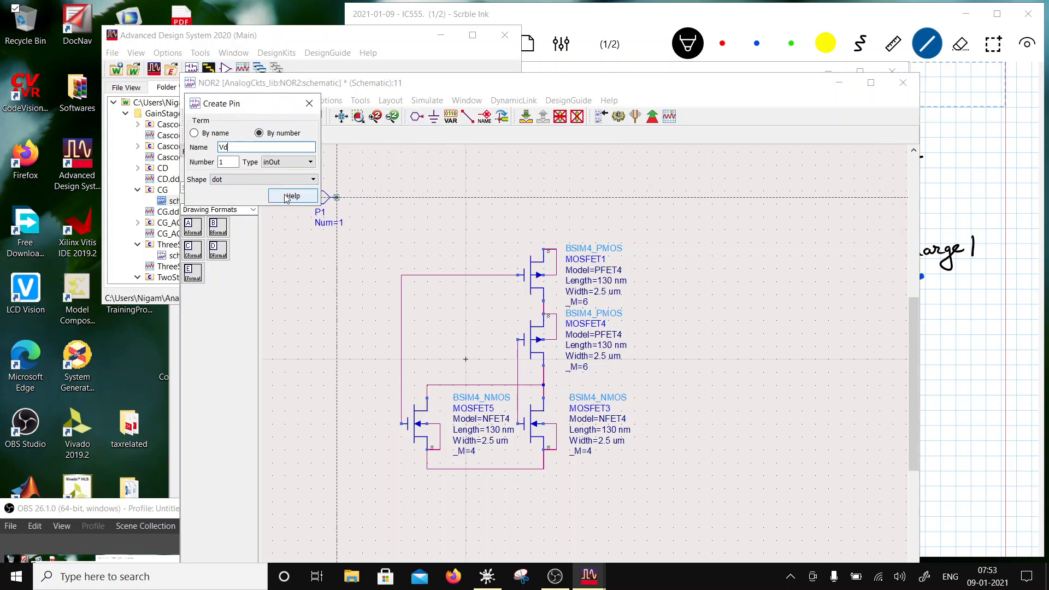
{"action": "type", "text": "d"}
{"action": "left_click", "coordinate": [368, 249]}
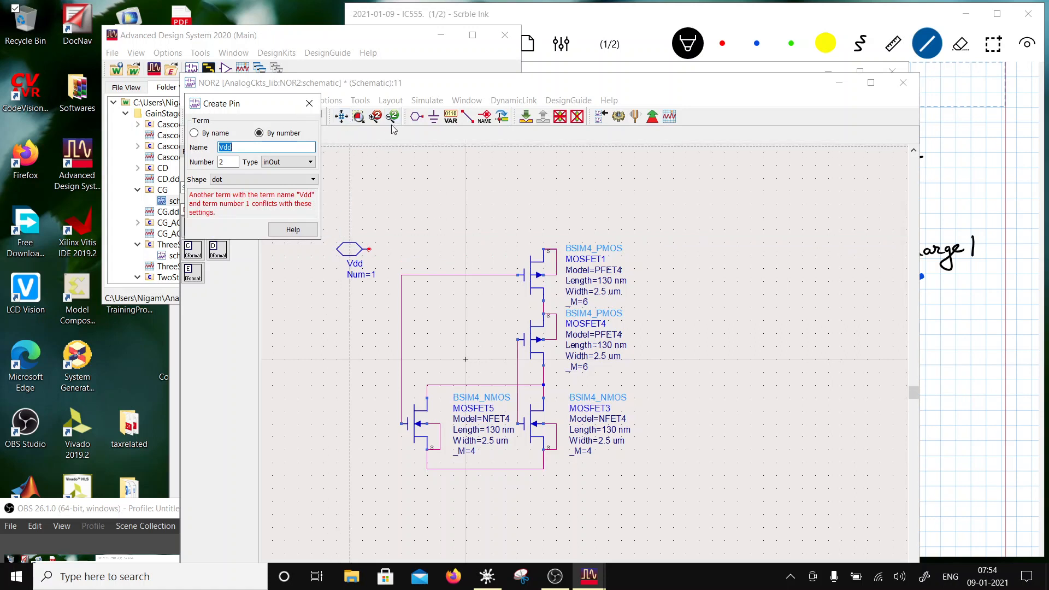
{"action": "type", "text": "Gnd"}
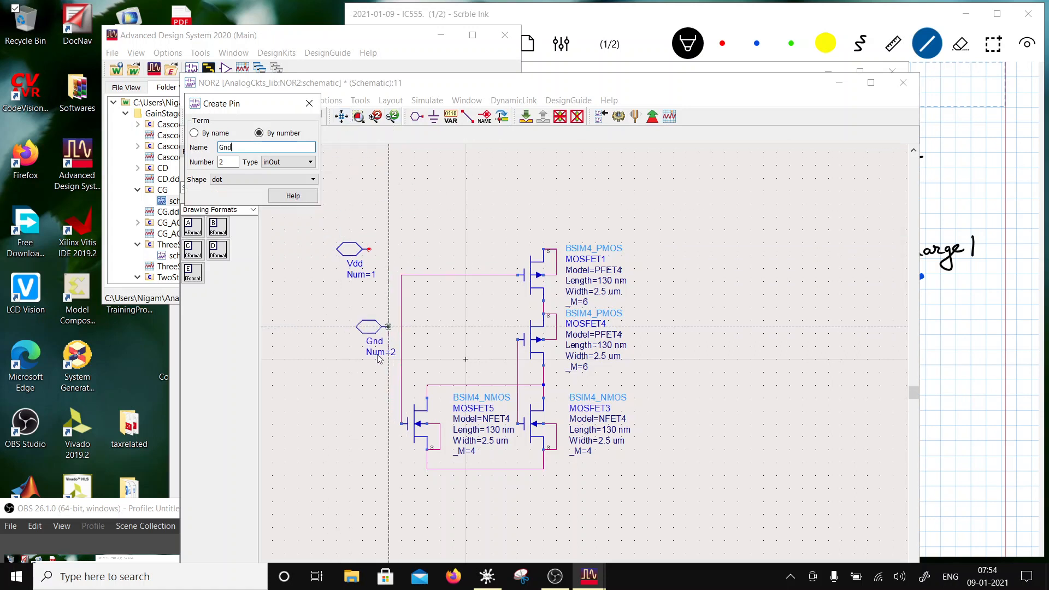
{"action": "left_click", "coordinate": [371, 470]}
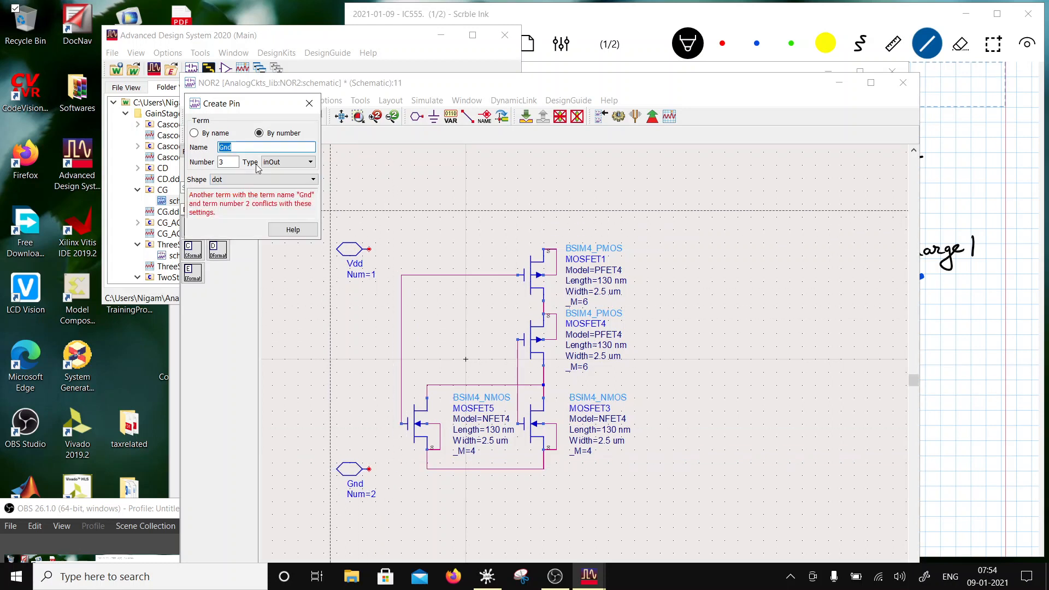
Step: Place input pins A (number 3) and B (number 4) between the Vdd and Gnd pins
{"action": "type", "text": "A"}
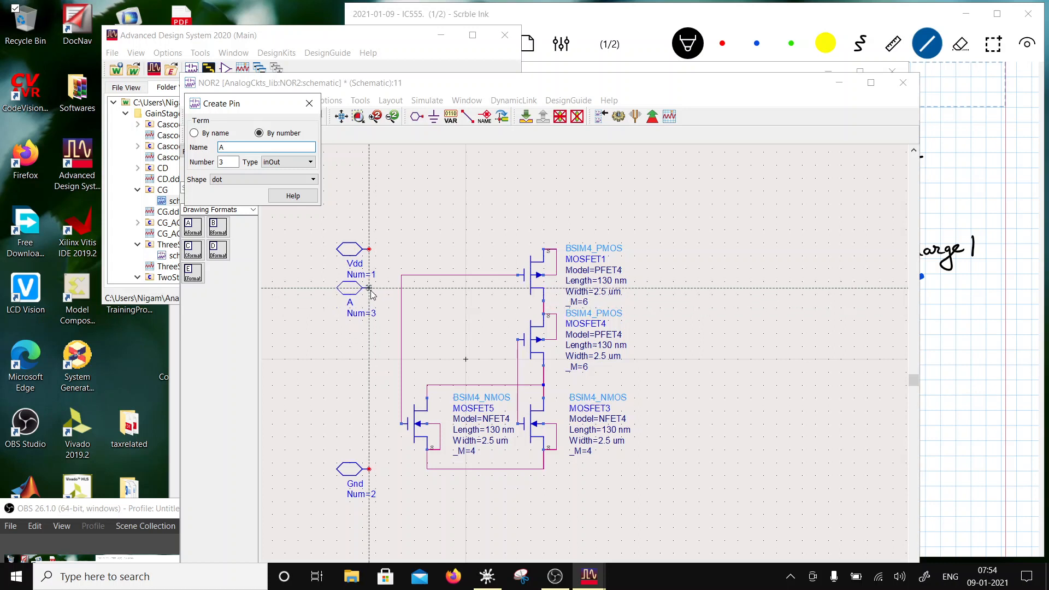
{"action": "left_click", "coordinate": [370, 288]}
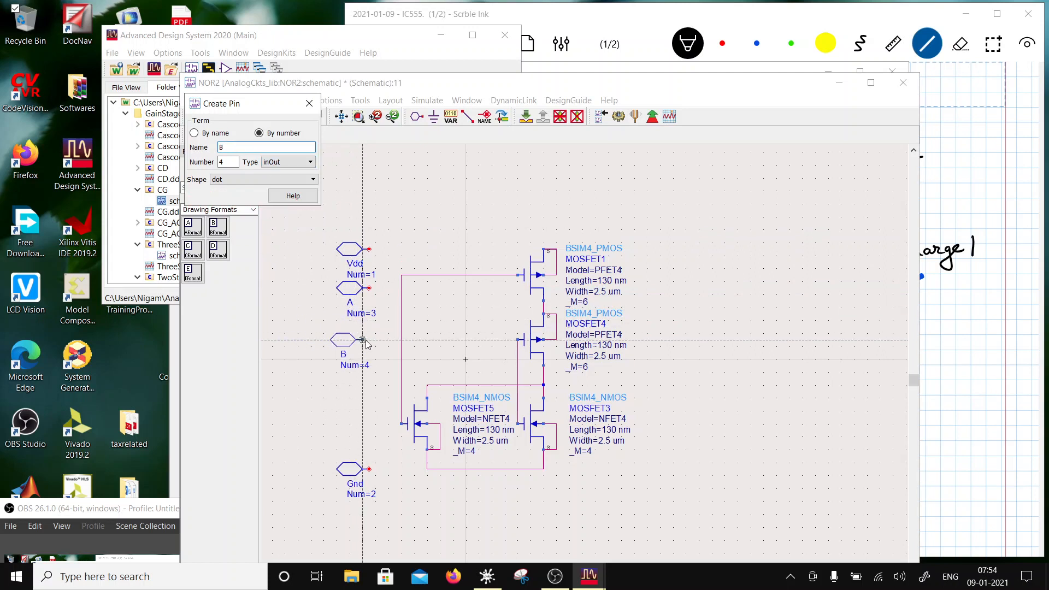
{"action": "left_click", "coordinate": [369, 340]}
{"action": "key", "text": "Escape"}
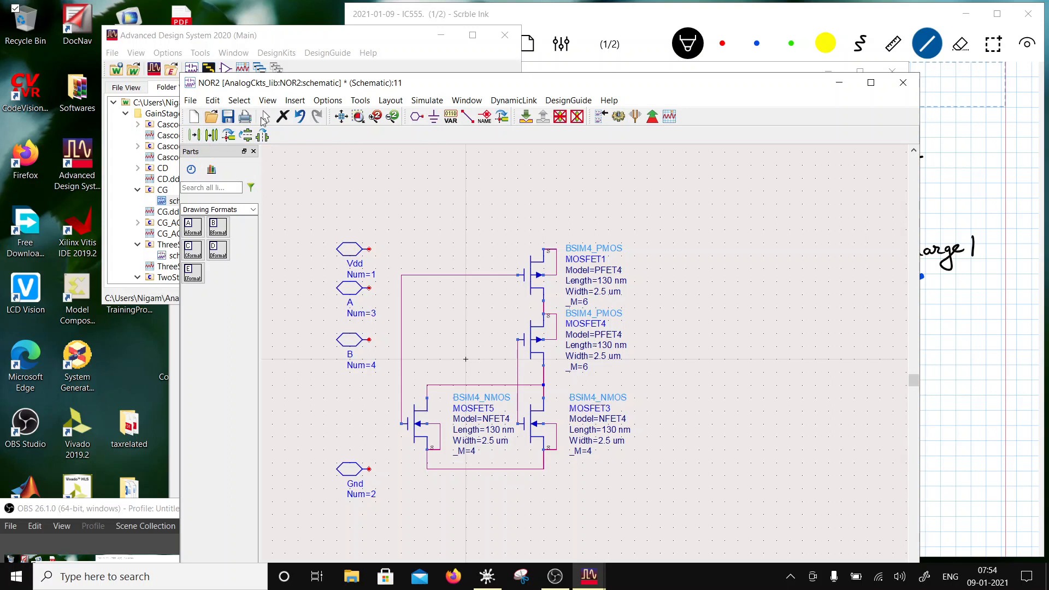
Step: Place output pin Q (number 5) to the right of the transistors, near the height of the common drain node
{"action": "left_click", "coordinate": [418, 117]}
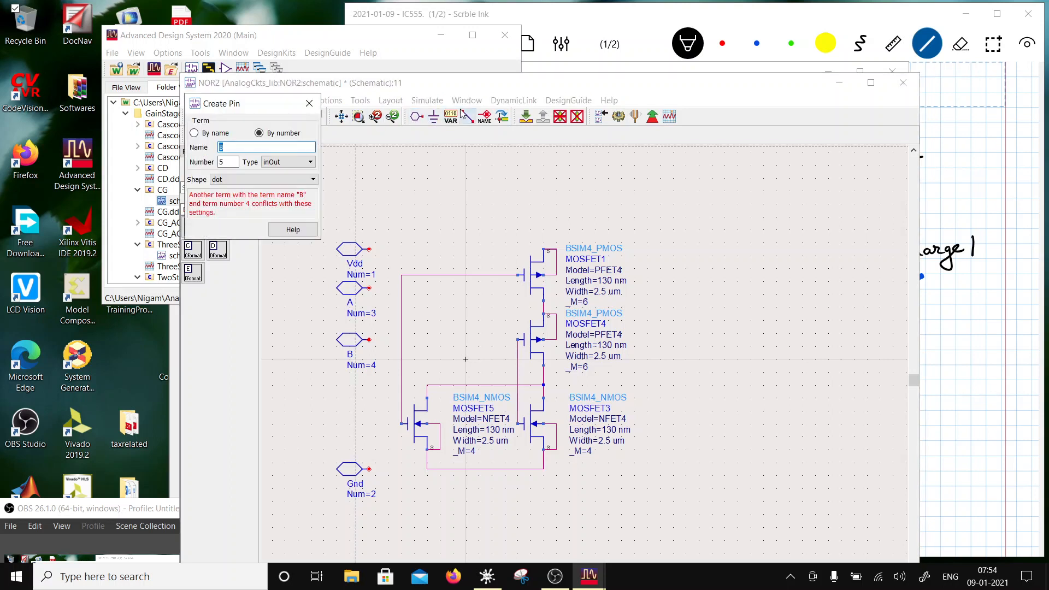
{"action": "type", "text": "Q"}
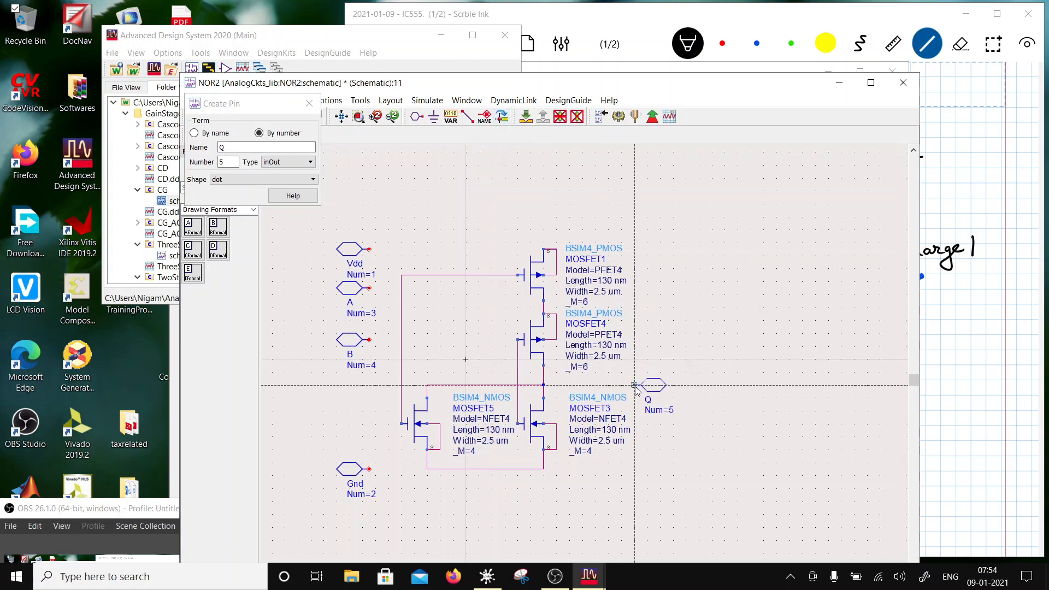
{"action": "left_click", "coordinate": [634, 379]}
{"action": "key", "text": "Escape"}
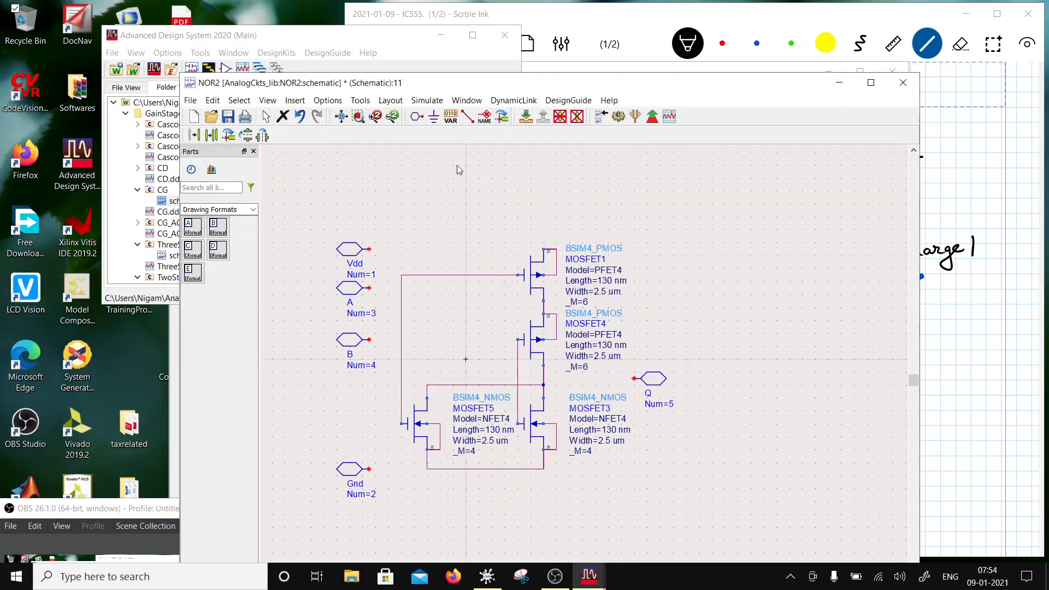
Step: Wire the Vdd pin to the upper PMOS source and the Gnd pin to the common NMOS source wire
{"action": "left_click", "coordinate": [466, 117]}
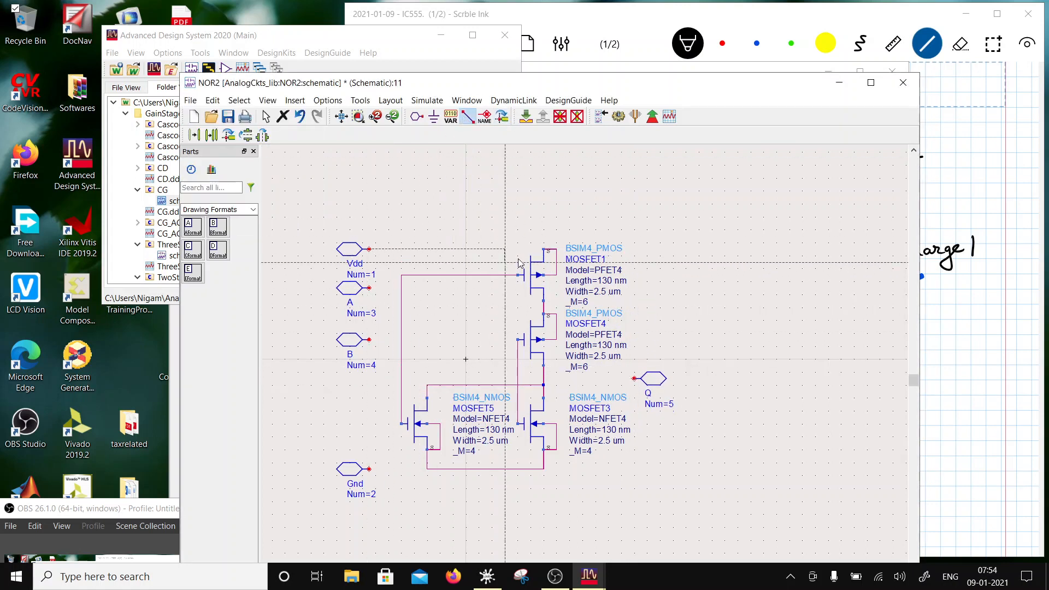
{"action": "left_click", "coordinate": [543, 249]}
{"action": "left_click", "coordinate": [369, 249]}
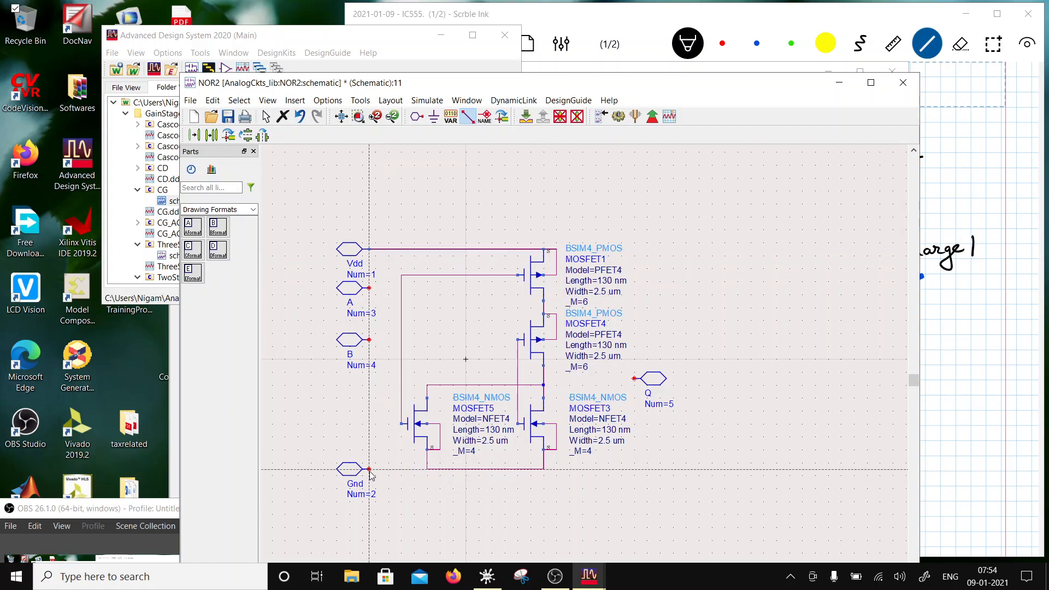
{"action": "left_click", "coordinate": [427, 469]}
{"action": "left_click", "coordinate": [370, 468]}
Step: Wire pin A to the upper PMOS and left NMOS gate net, and pin B to the lower PMOS gate
{"action": "left_click", "coordinate": [370, 288]}
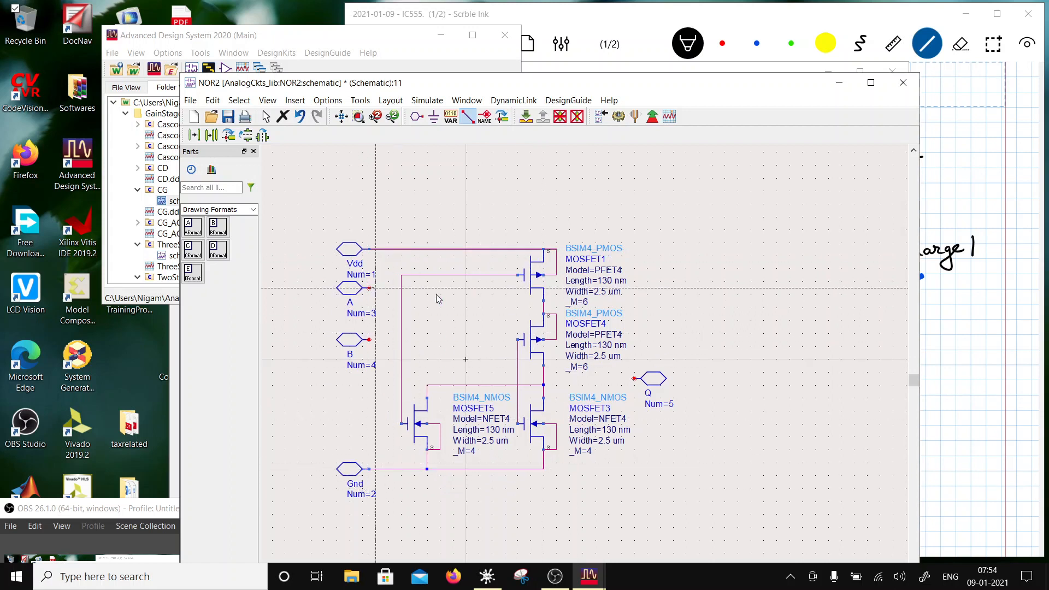
{"action": "left_click", "coordinate": [402, 288]}
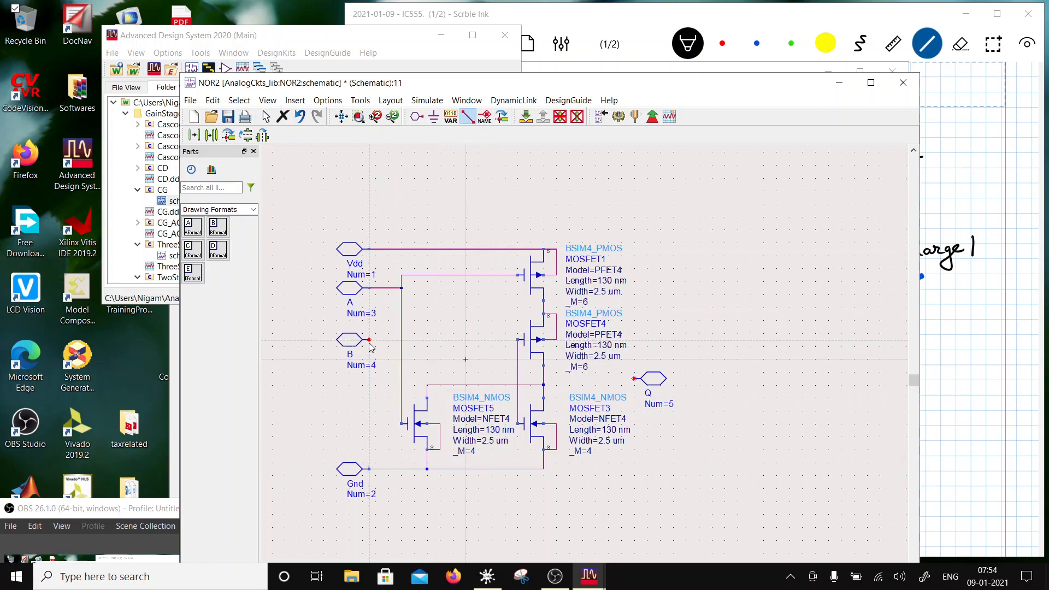
{"action": "left_click", "coordinate": [369, 340]}
{"action": "left_click", "coordinate": [518, 340]}
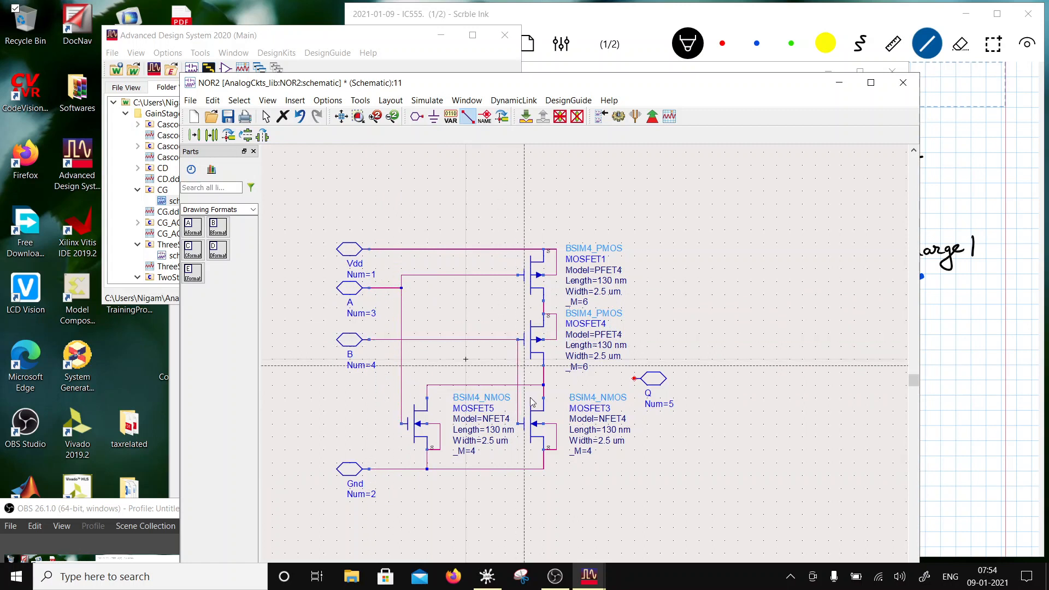
Step: Wire pin Q to the common drain node, and save and close the finished NOR2 schematic
{"action": "left_click", "coordinate": [634, 378]}
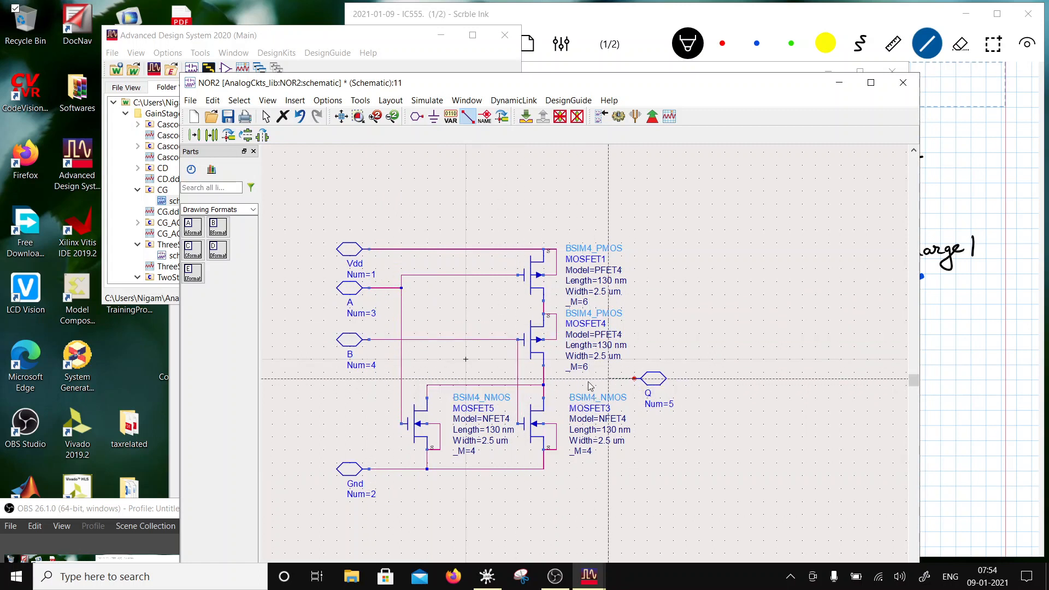
{"action": "left_click", "coordinate": [545, 382]}
{"action": "key", "text": "Escape"}
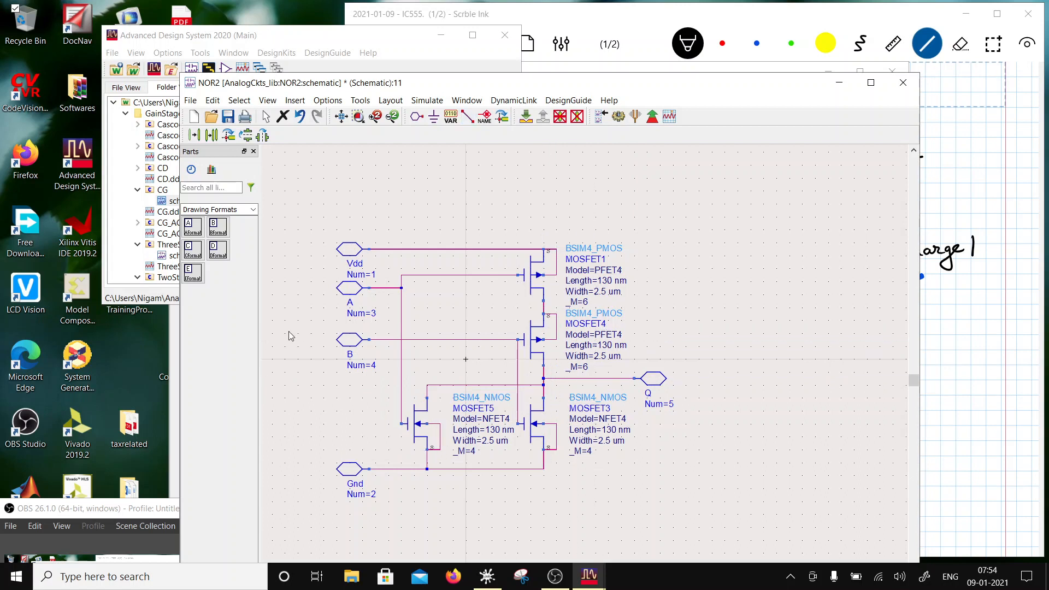
{"action": "left_click", "coordinate": [228, 117]}
{"action": "left_click", "coordinate": [902, 82]}
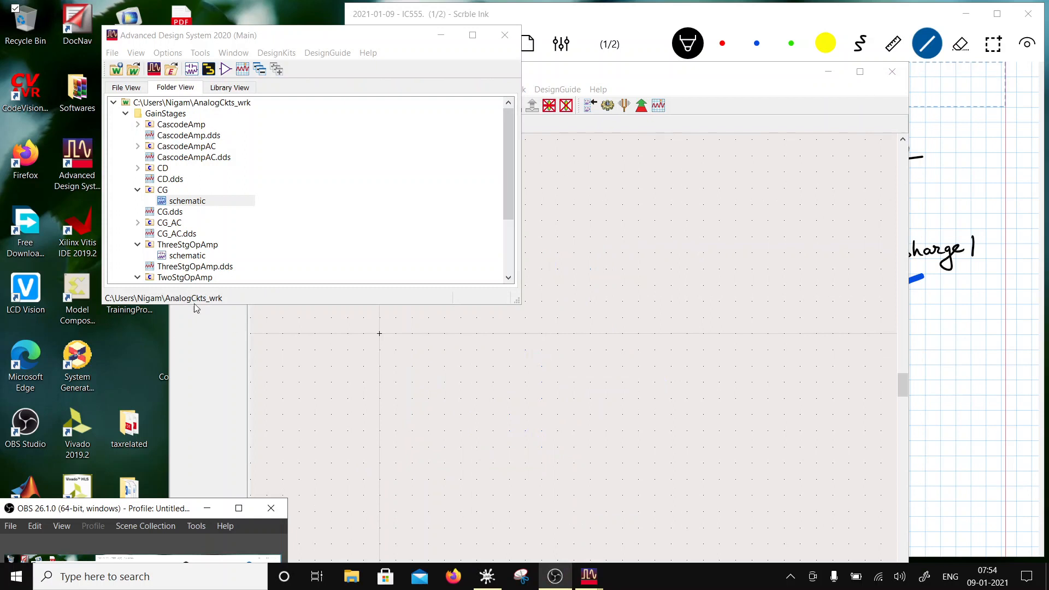
Step: Create a symbol for the NOR2 cell in AnalogCkts_lib, auto-generated from the schematic as Dual type with pins ordered by Orientation/Angle
{"action": "left_click", "coordinate": [126, 113]}
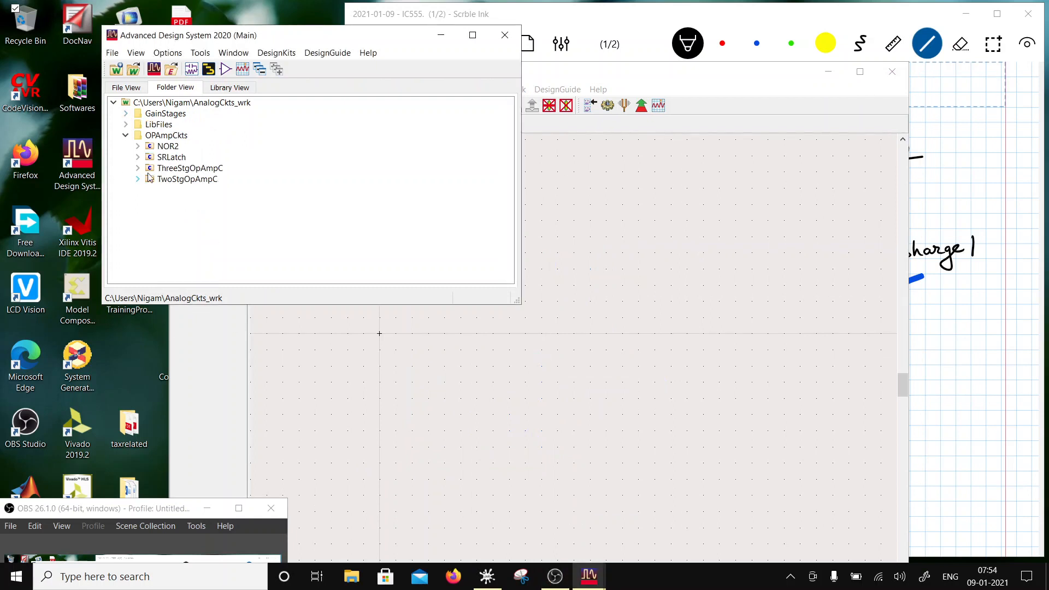
{"action": "left_click", "coordinate": [138, 147]}
{"action": "right_click", "coordinate": [164, 146]}
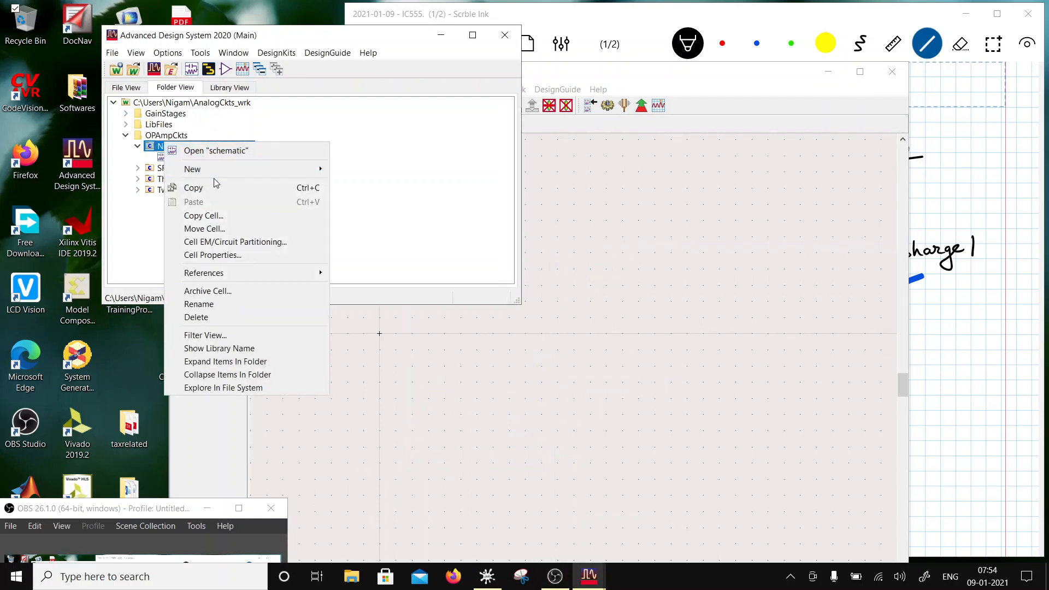
{"action": "mouse_move", "coordinate": [217, 171]}
{"action": "left_click", "coordinate": [365, 200]}
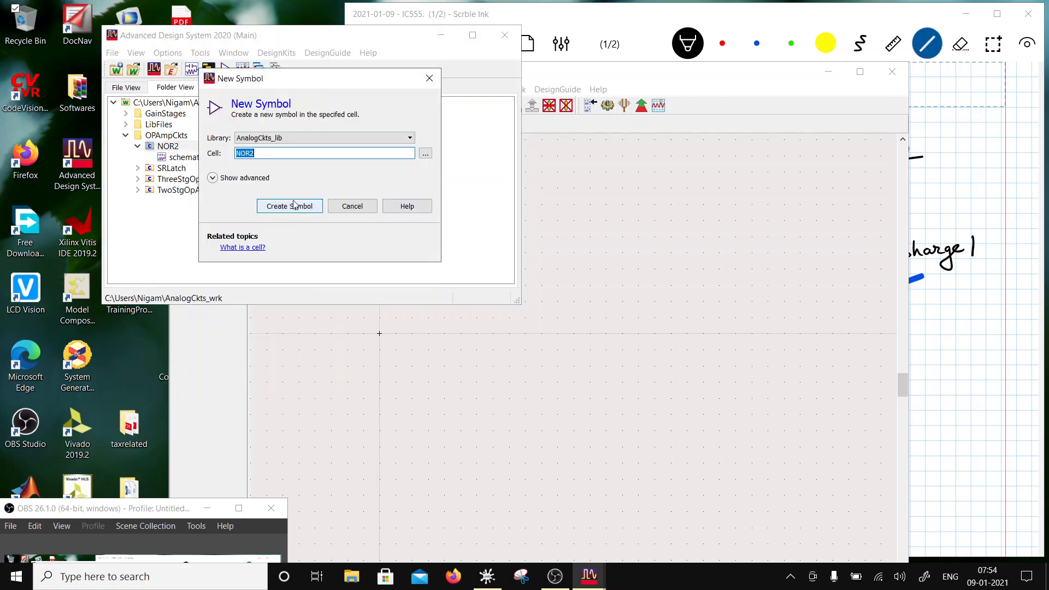
{"action": "left_click", "coordinate": [289, 206]}
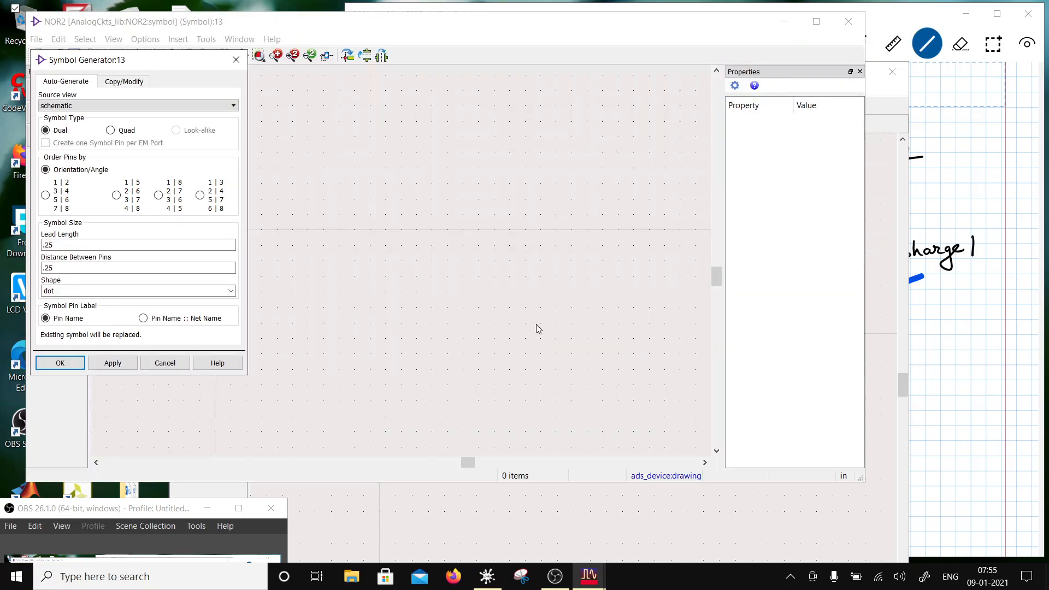
{"action": "left_click", "coordinate": [80, 359]}
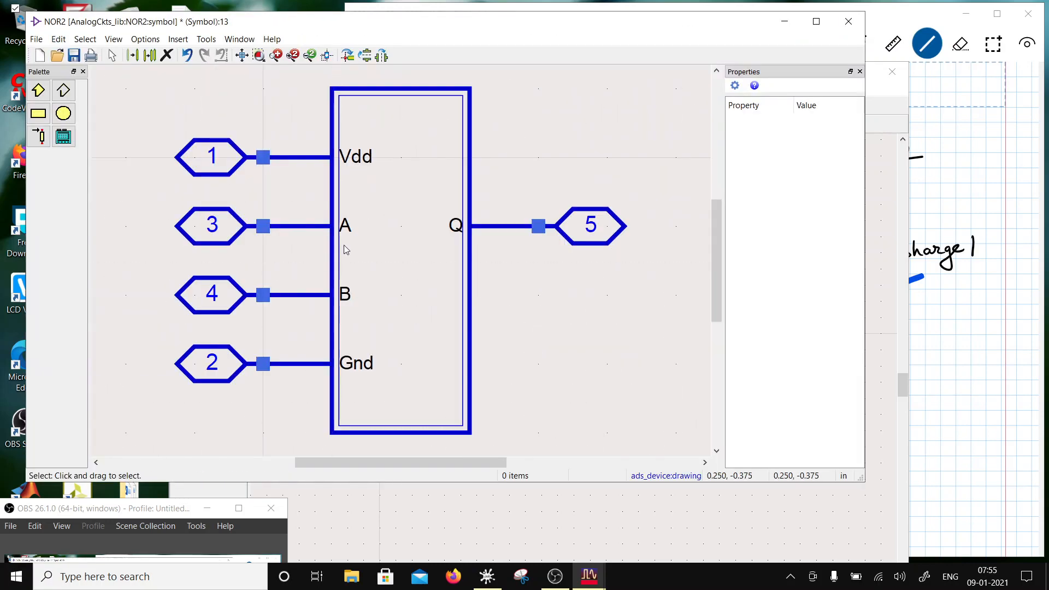
Step: Move the whole generated symbol, body and pins, to the right of the origin to clear drawing space
{"action": "scroll", "coordinate": [344, 248], "scroll_direction": "down", "scroll_amount": 1}
{"action": "left_click_drag", "start_coordinate": [235, 126], "coordinate": [556, 379]}
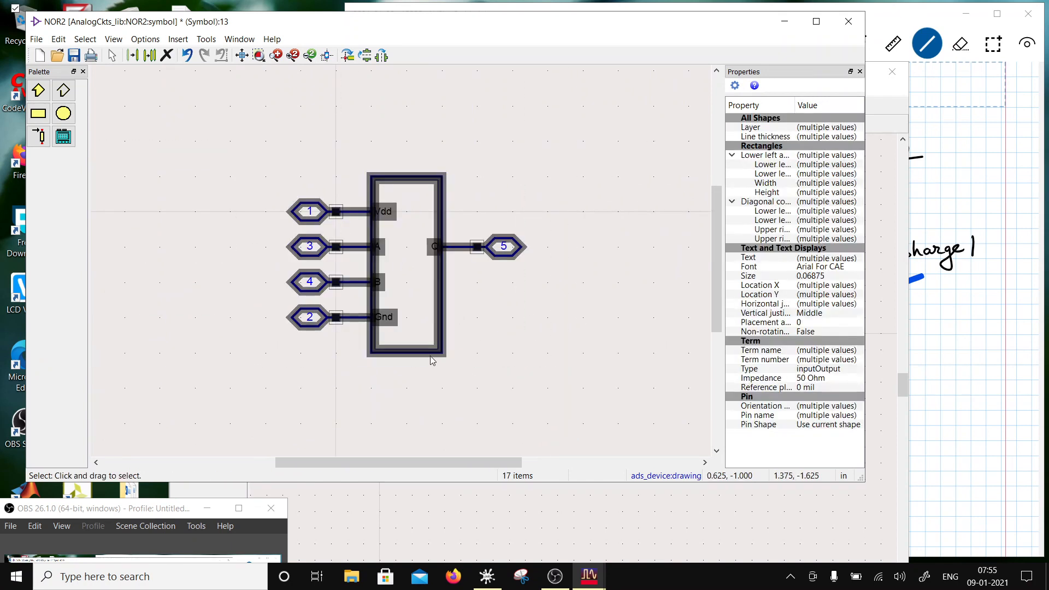
{"action": "left_click_drag", "start_coordinate": [430, 354], "coordinate": [632, 316]}
{"action": "left_click", "coordinate": [464, 355]}
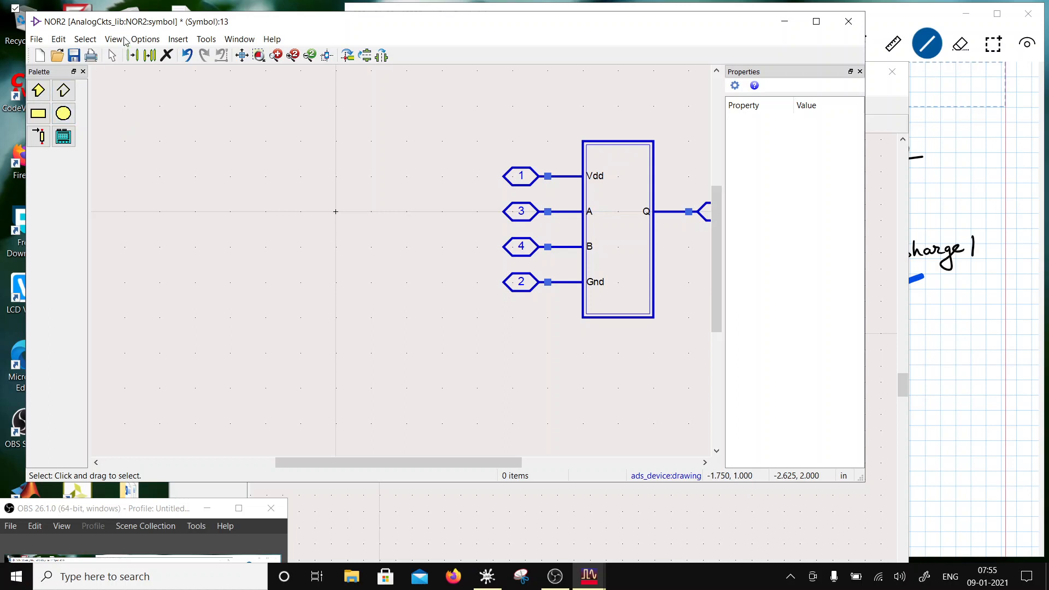
Step: Draw the gate's upper curve as a clockwise 90° arc centred at (0, -0.25), ending at (0.75, 0), radius about 0.79 in
{"action": "left_click", "coordinate": [142, 40]}
{"action": "left_click", "coordinate": [503, 165]}
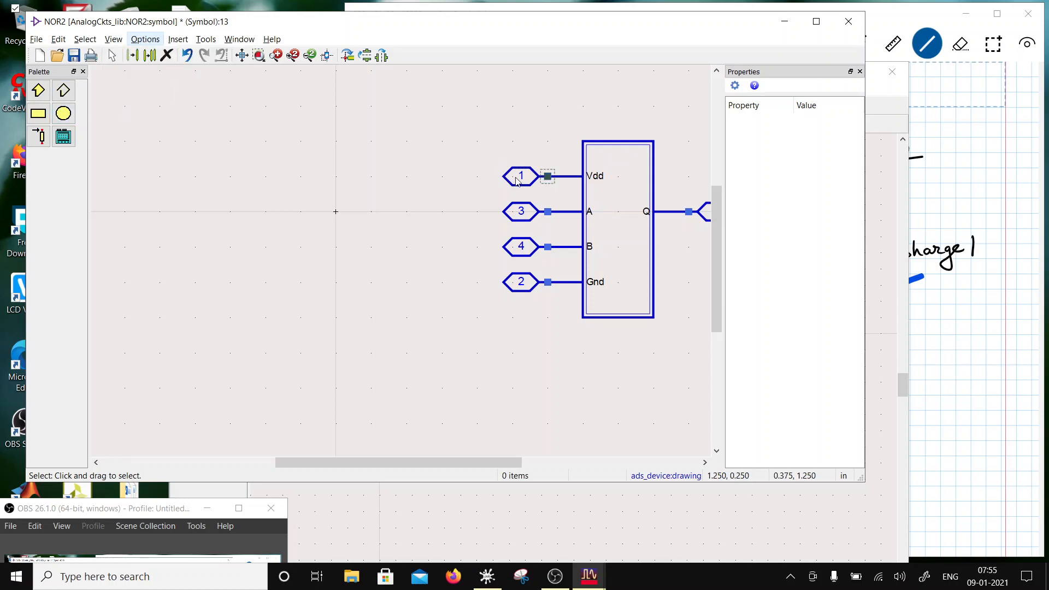
{"action": "left_click", "coordinate": [152, 42]}
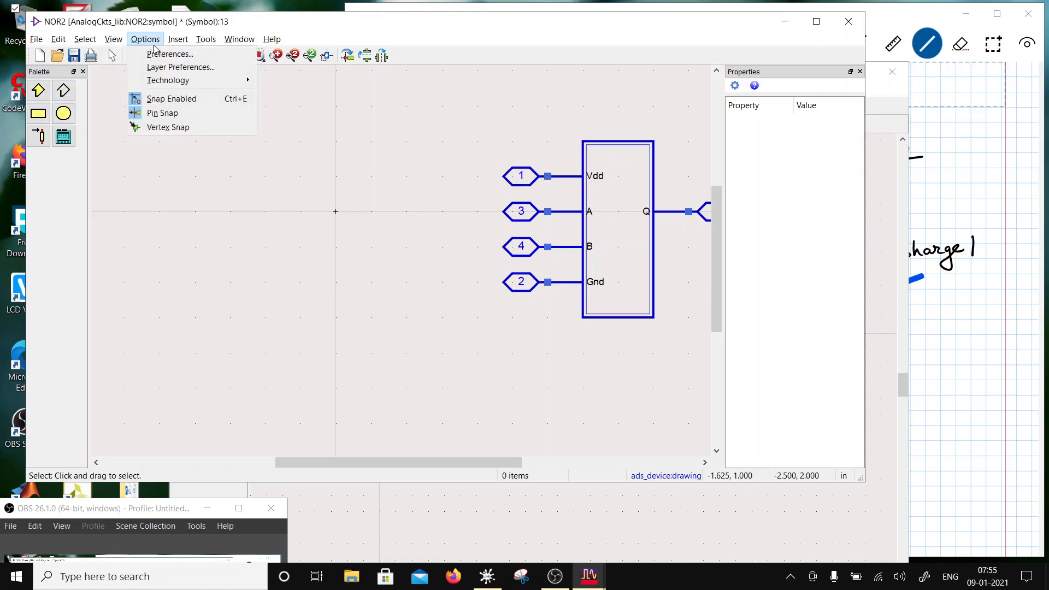
{"action": "mouse_move", "coordinate": [181, 41]}
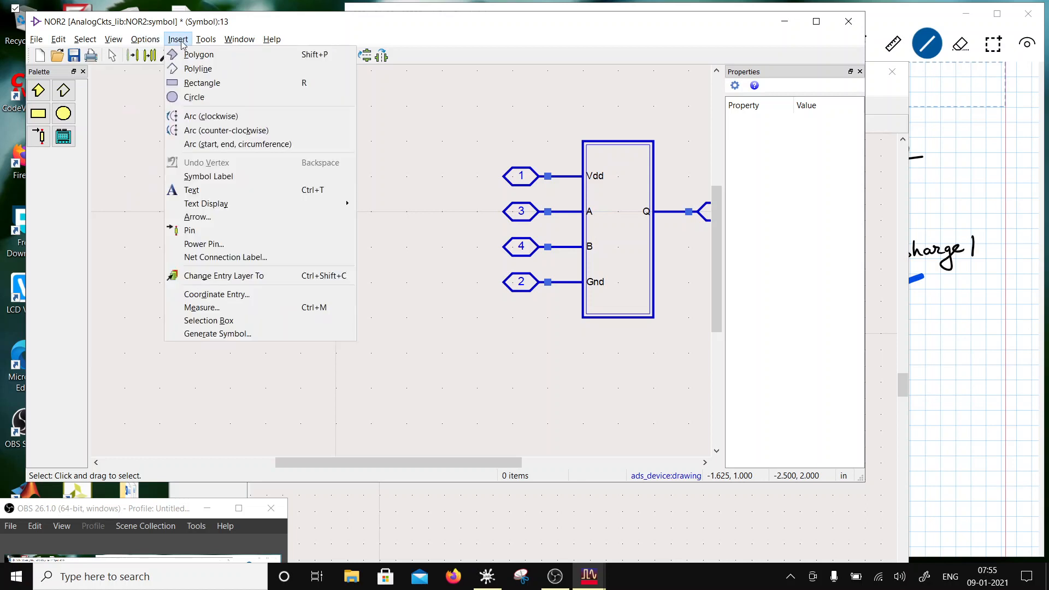
{"action": "left_click", "coordinate": [197, 121]}
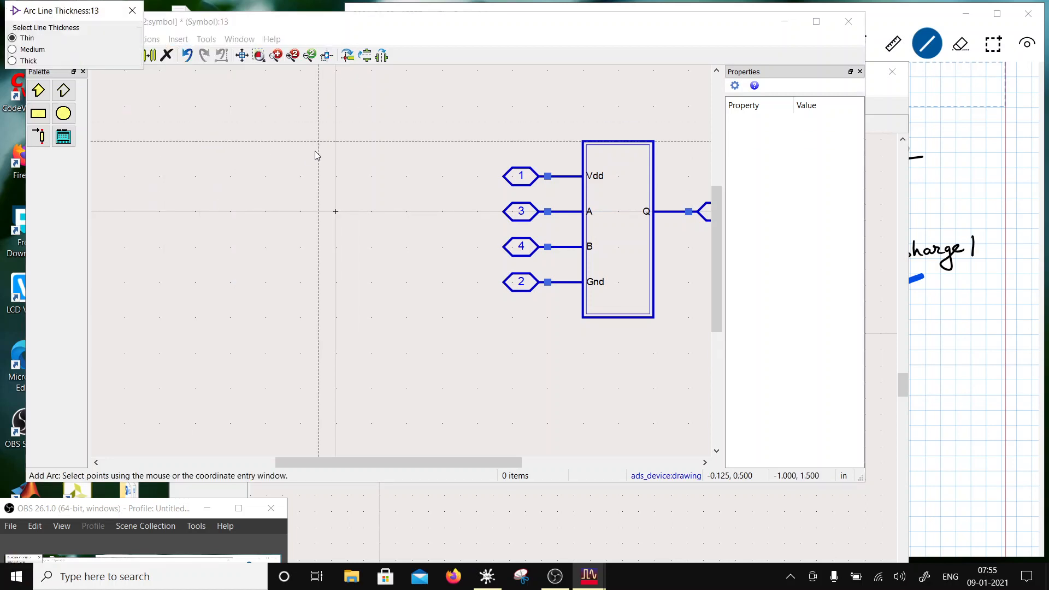
{"action": "left_click", "coordinate": [335, 247]}
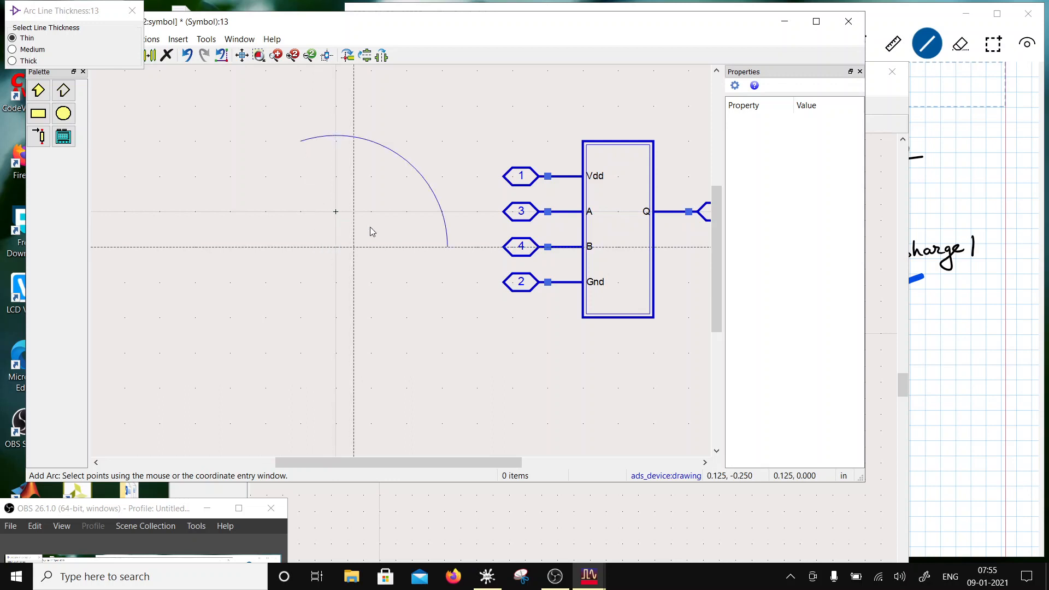
{"action": "left_click", "coordinate": [442, 212]}
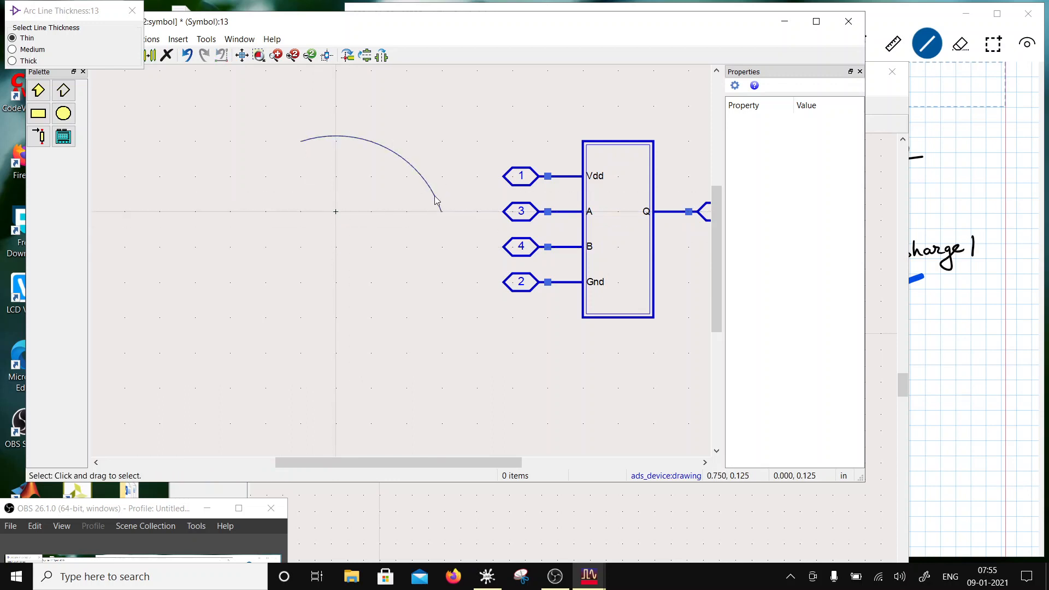
Step: Set the line thickness of the gate's upper arc to Medium
{"action": "left_click", "coordinate": [435, 201]}
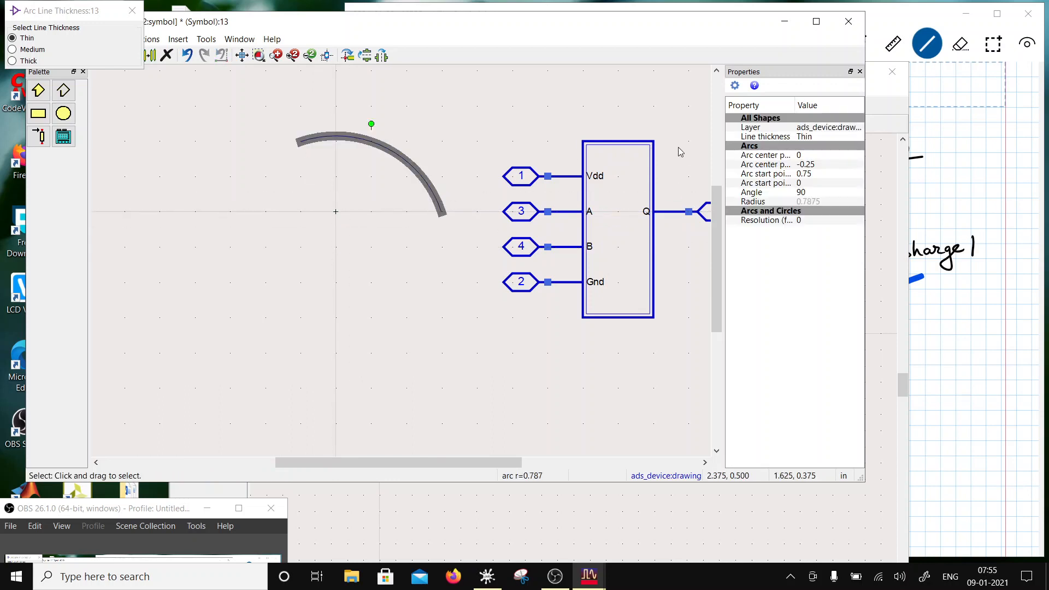
{"action": "left_click", "coordinate": [820, 137]}
{"action": "left_click", "coordinate": [860, 137]}
{"action": "left_click", "coordinate": [809, 155]}
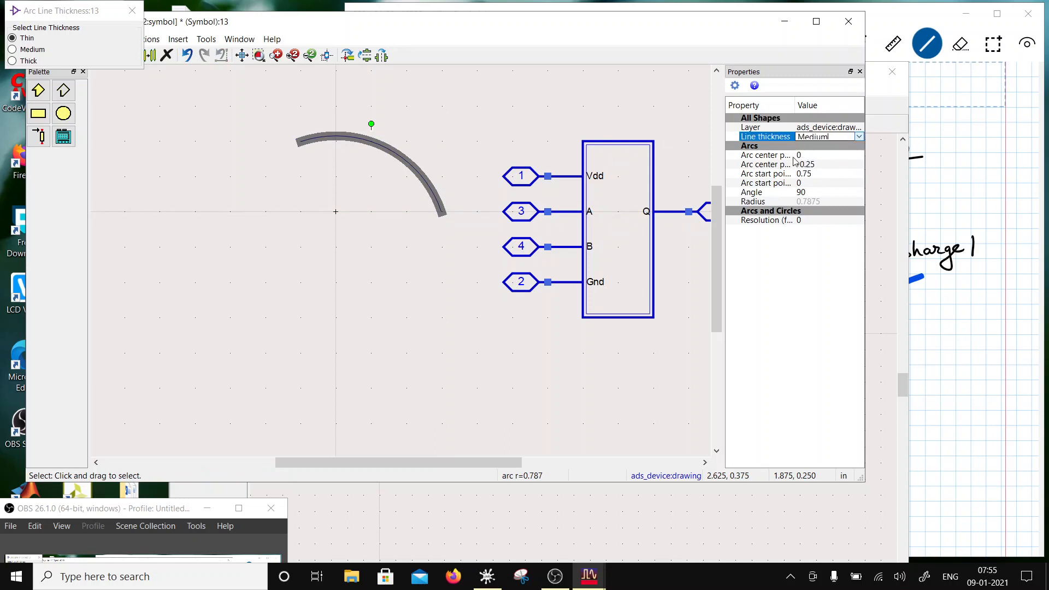
{"action": "left_click", "coordinate": [411, 201]}
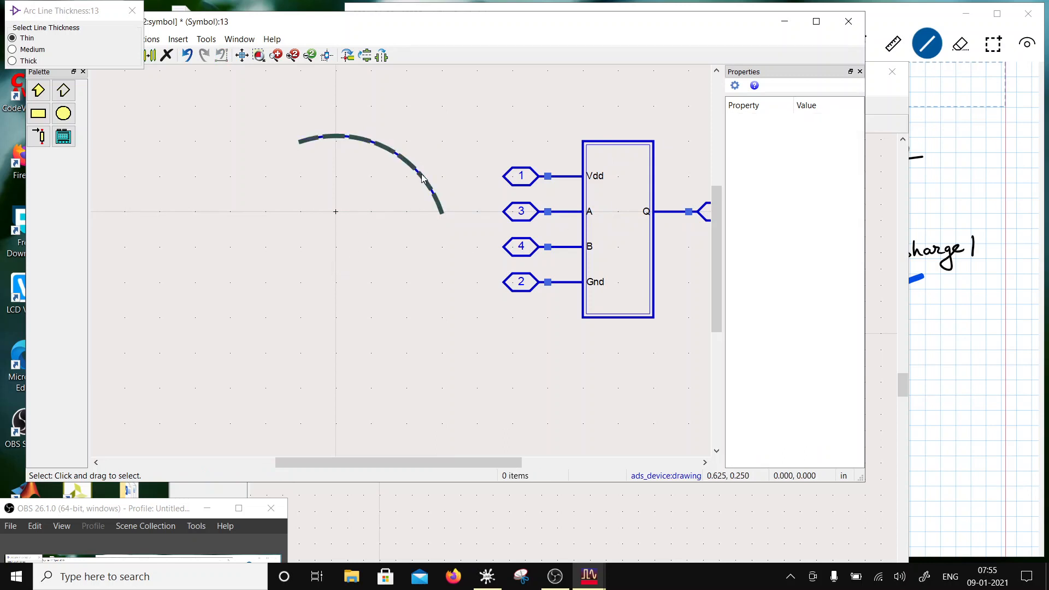
Step: Copy the upper arc, mirror the copy vertically, and place it as the gate's lower curve meeting the upper one at the tip
{"action": "left_click", "coordinate": [422, 178]}
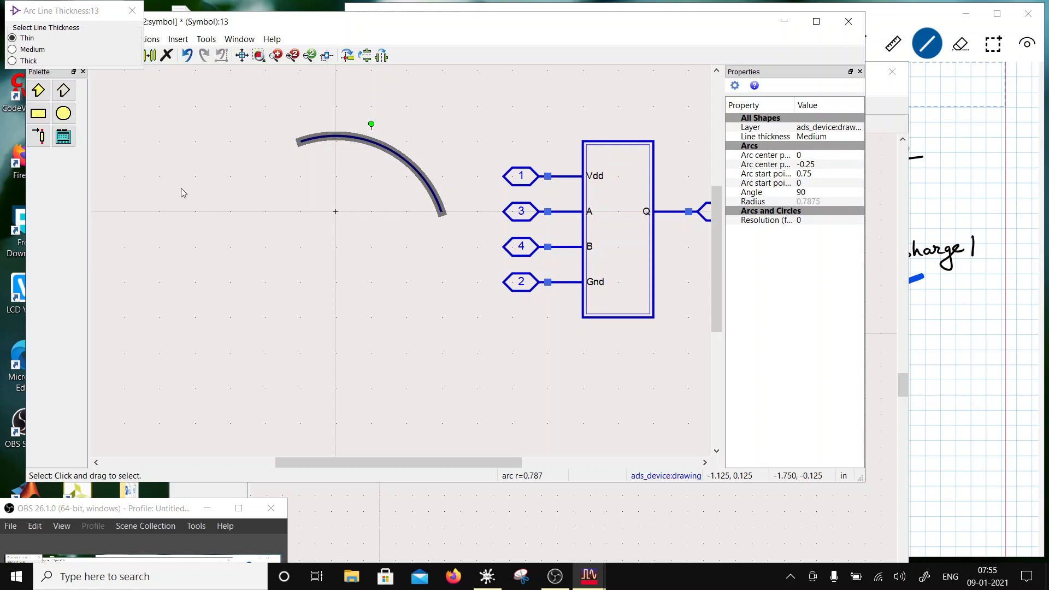
{"action": "key", "text": "ctrl+v"}
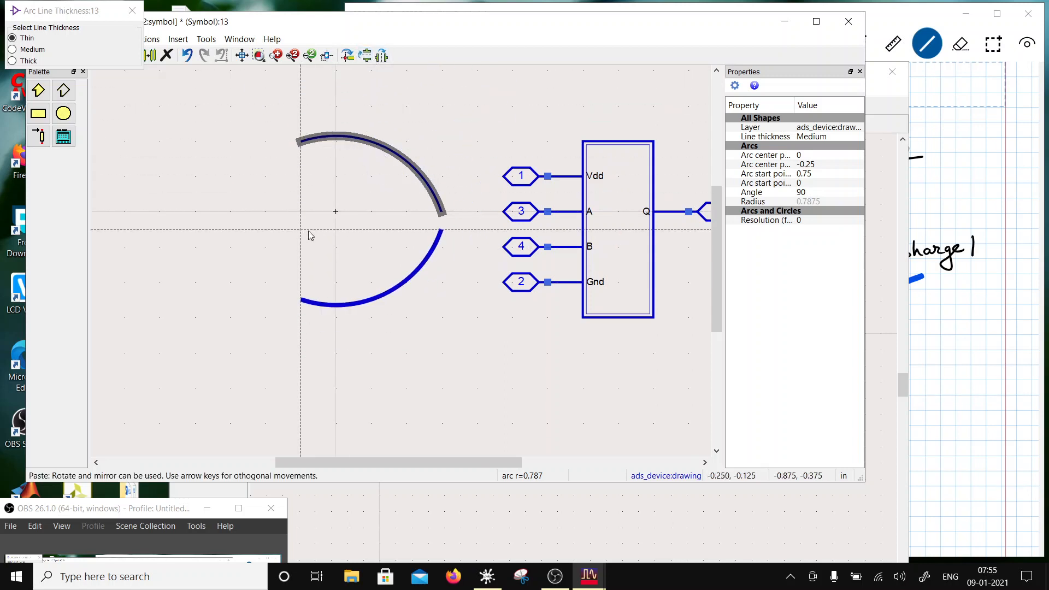
{"action": "left_click", "coordinate": [310, 215]}
{"action": "left_click", "coordinate": [375, 320]}
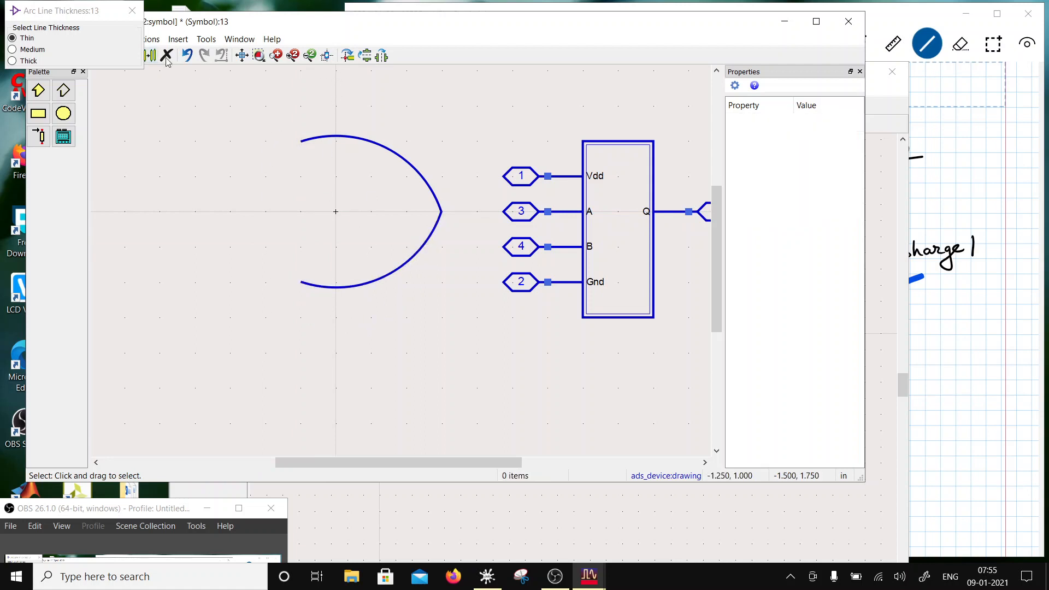
Step: Close the back of the gate with a clockwise arc centred at (-1.25, 0), joining the open ends of both curves
{"action": "left_click", "coordinate": [178, 39]}
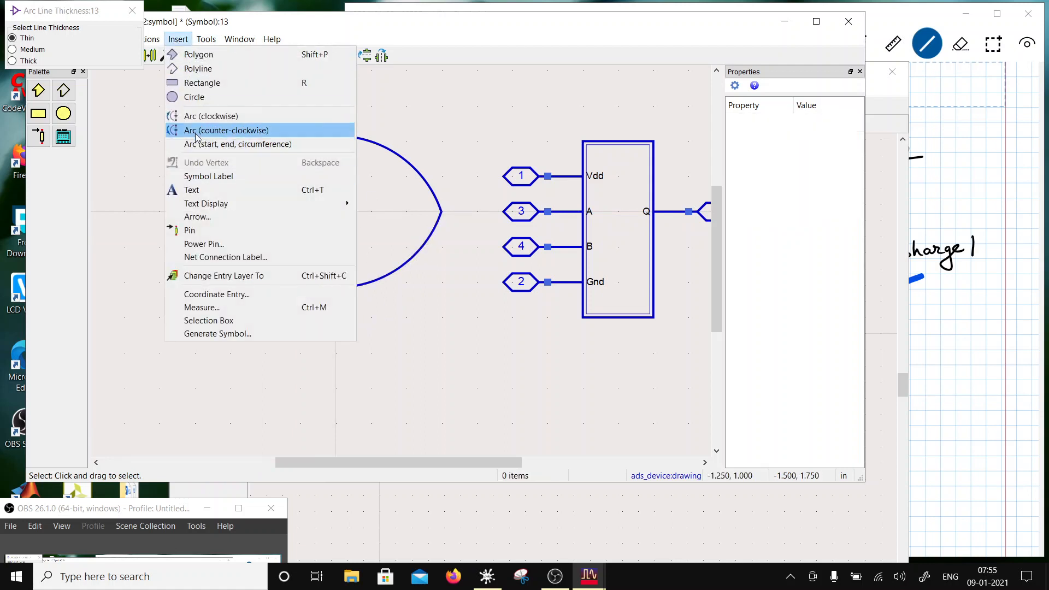
{"action": "left_click", "coordinate": [241, 115]}
{"action": "left_click", "coordinate": [304, 144]}
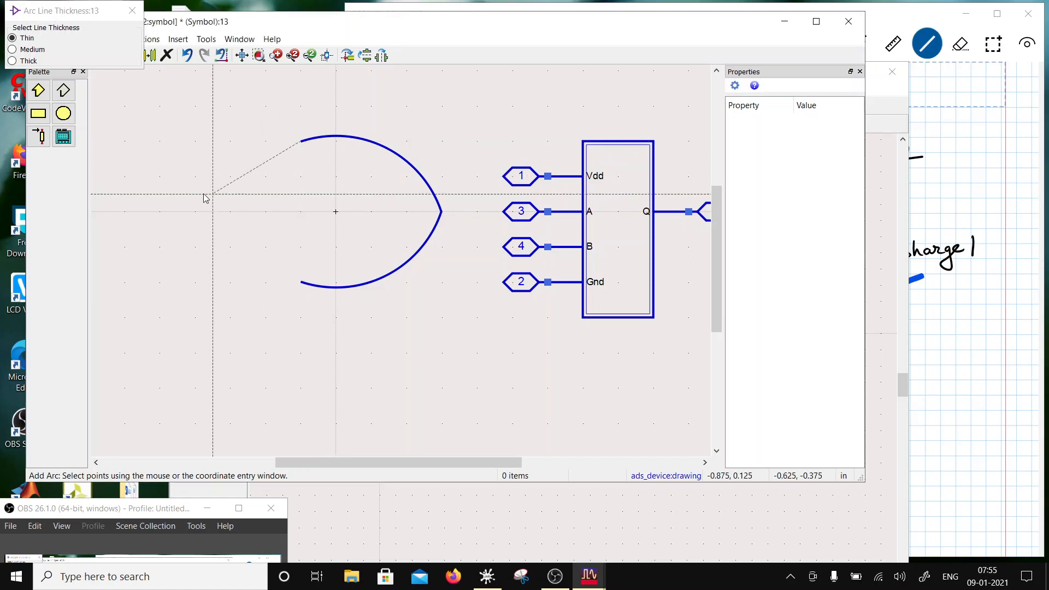
{"action": "left_click", "coordinate": [169, 215]}
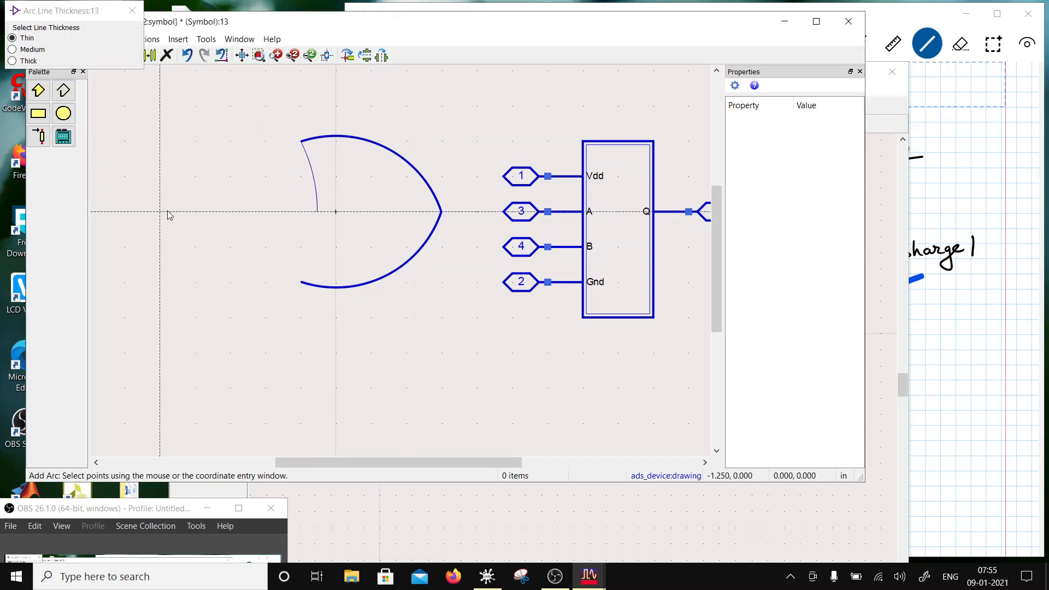
{"action": "left_click", "coordinate": [297, 285]}
Step: Set the back arc's line thickness to Medium
{"action": "left_click", "coordinate": [311, 260]}
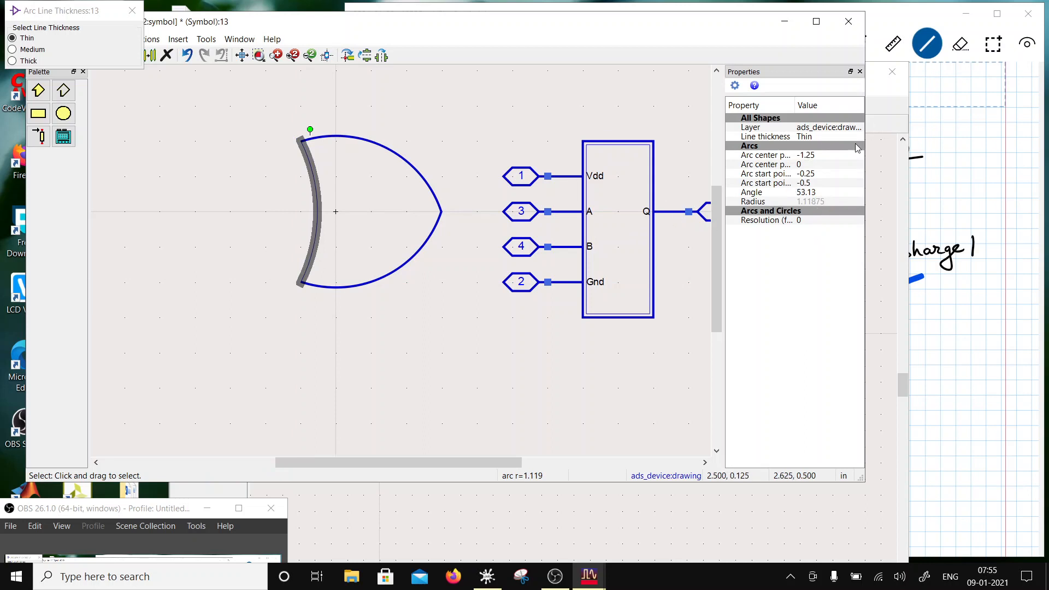
{"action": "left_click", "coordinate": [830, 136]}
{"action": "left_click", "coordinate": [859, 136]}
{"action": "left_click", "coordinate": [820, 156]}
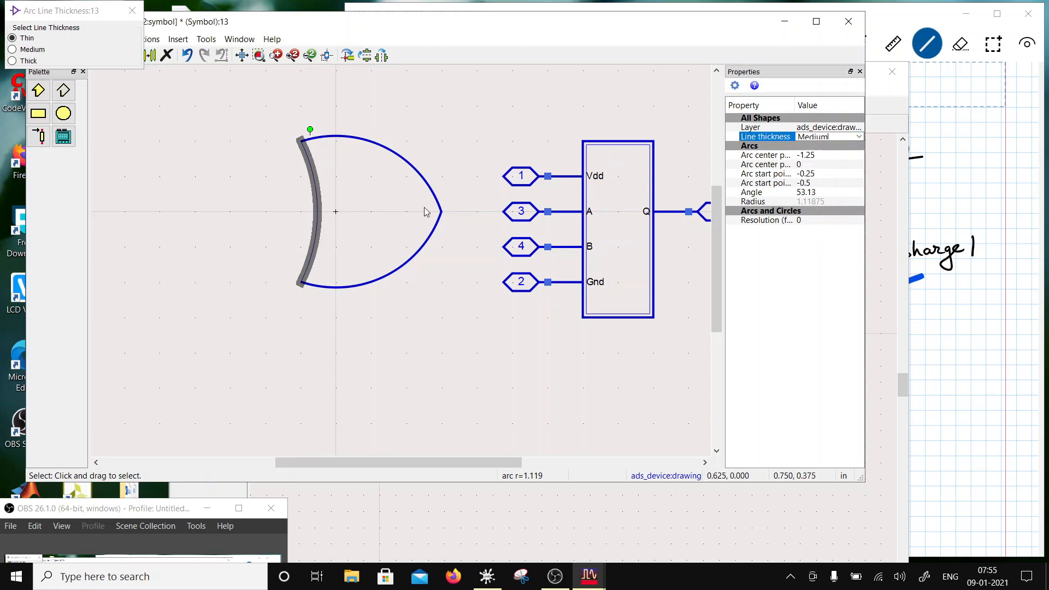
{"action": "left_click", "coordinate": [414, 276]}
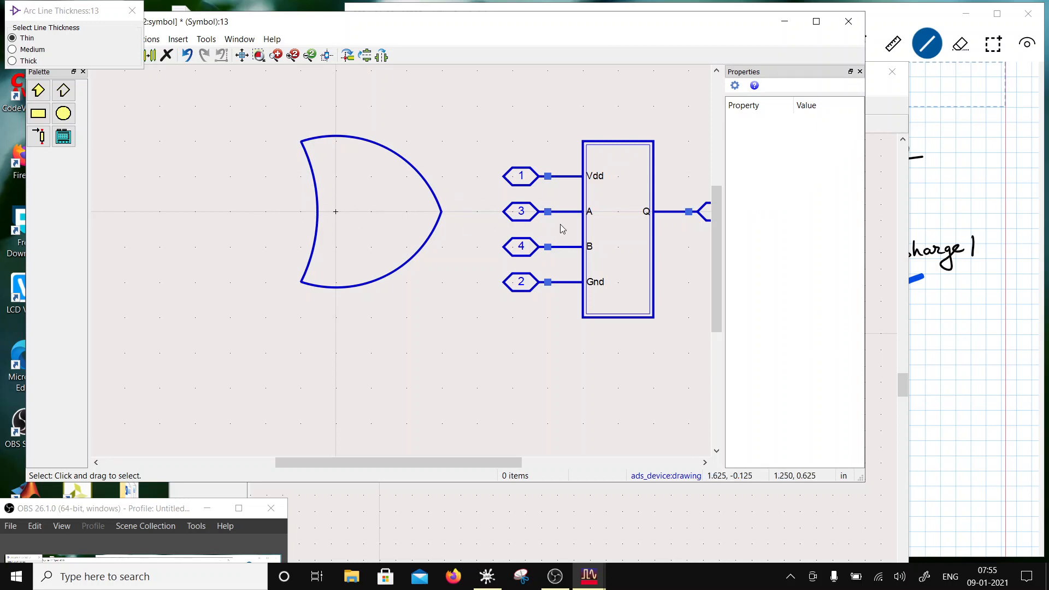
Step: Move input pins A and B with their labels onto the gate's back arc, A near the upper corner and B near the lower
{"action": "left_click_drag", "start_coordinate": [494, 198], "coordinate": [306, 266]}
{"action": "left_click", "coordinate": [335, 211]}
{"action": "left_click", "coordinate": [310, 198]}
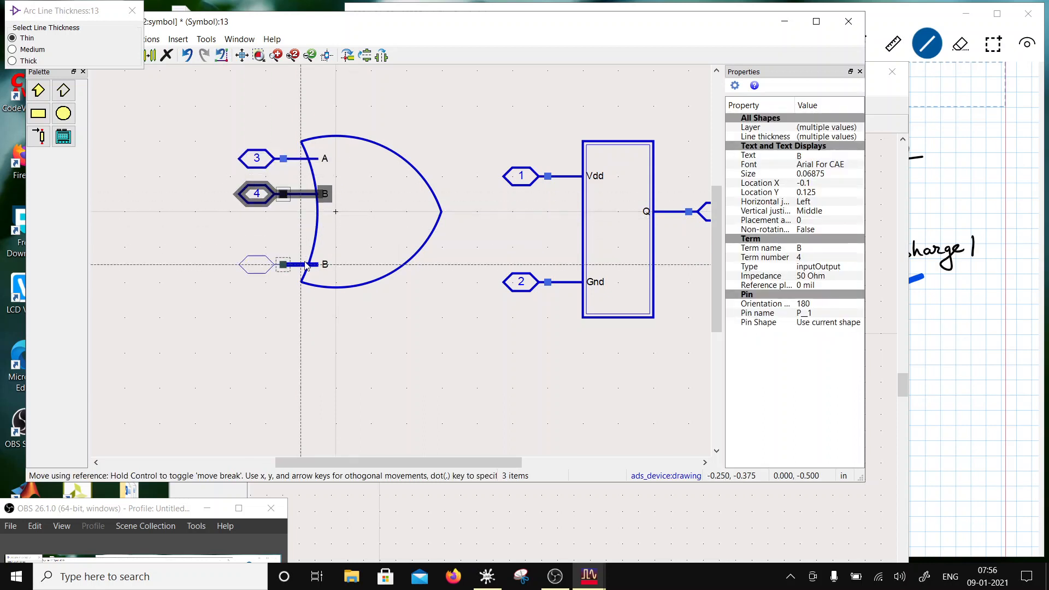
{"action": "left_click_drag", "start_coordinate": [305, 262], "coordinate": [304, 264]}
{"action": "left_click", "coordinate": [423, 325]}
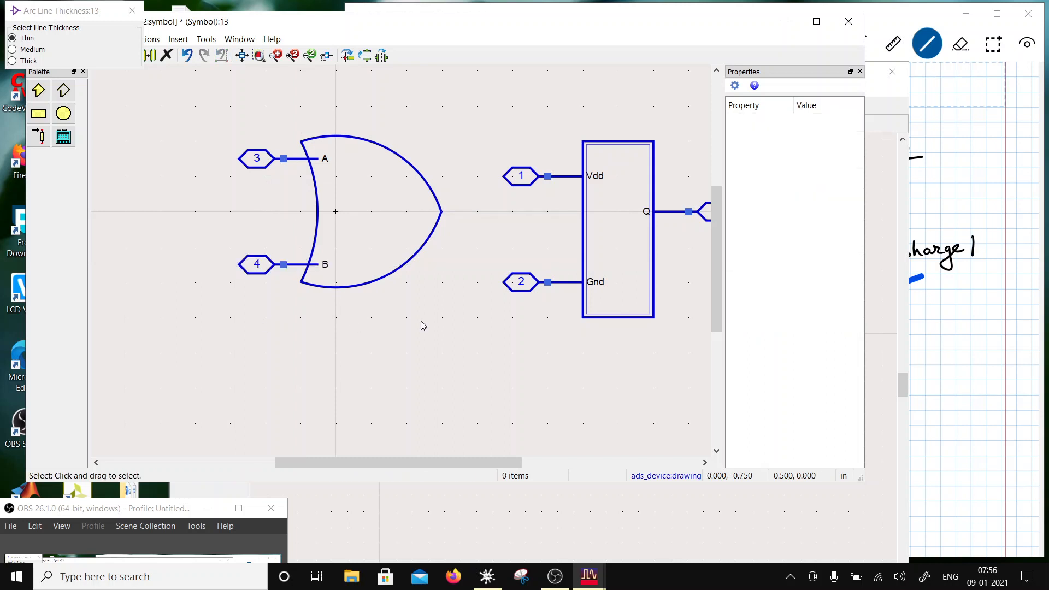
Step: Move pin Q just beyond the gate's tip, and rotate the Gnd pin to vertical and attach it beneath the lower curve
{"action": "scroll", "coordinate": [645, 253], "scroll_direction": "down", "scroll_amount": 1}
{"action": "left_click_drag", "start_coordinate": [624, 245], "coordinate": [514, 298]}
{"action": "left_click", "coordinate": [407, 271]}
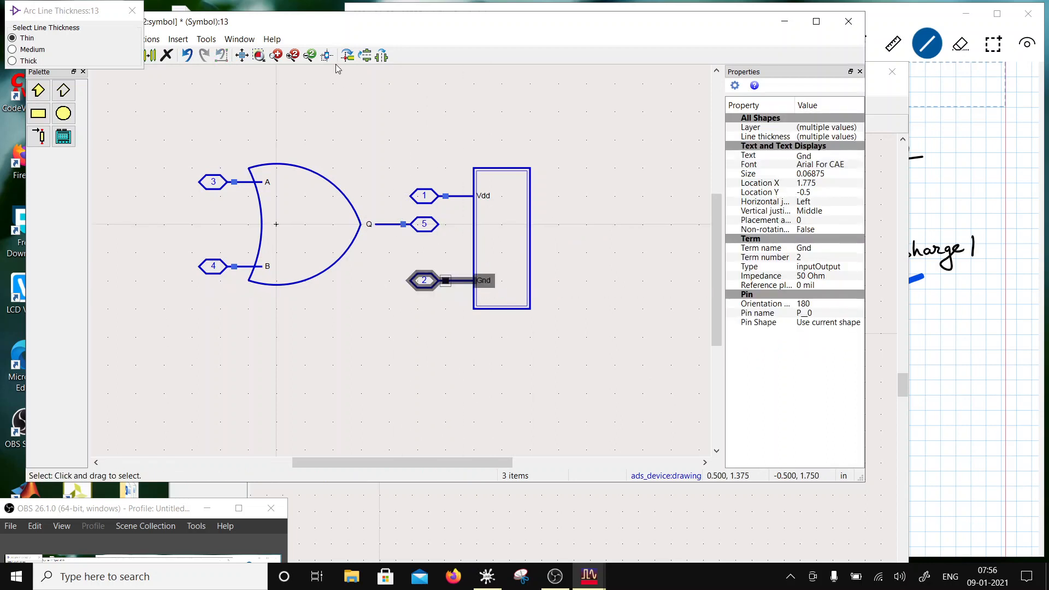
{"action": "left_click", "coordinate": [350, 55]}
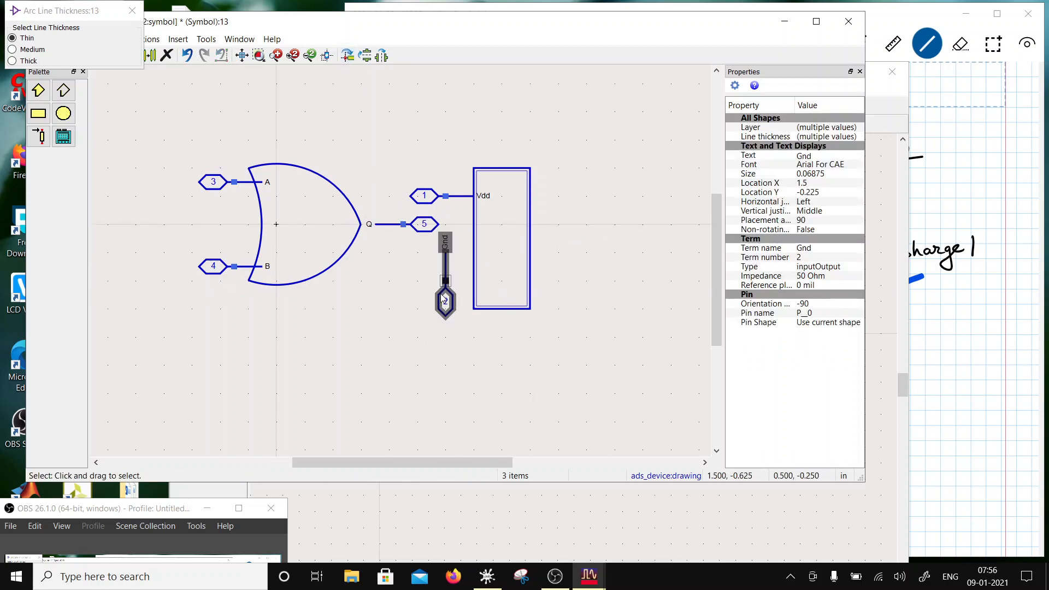
{"action": "left_click_drag", "start_coordinate": [443, 298], "coordinate": [304, 330]}
{"action": "left_click", "coordinate": [370, 351]}
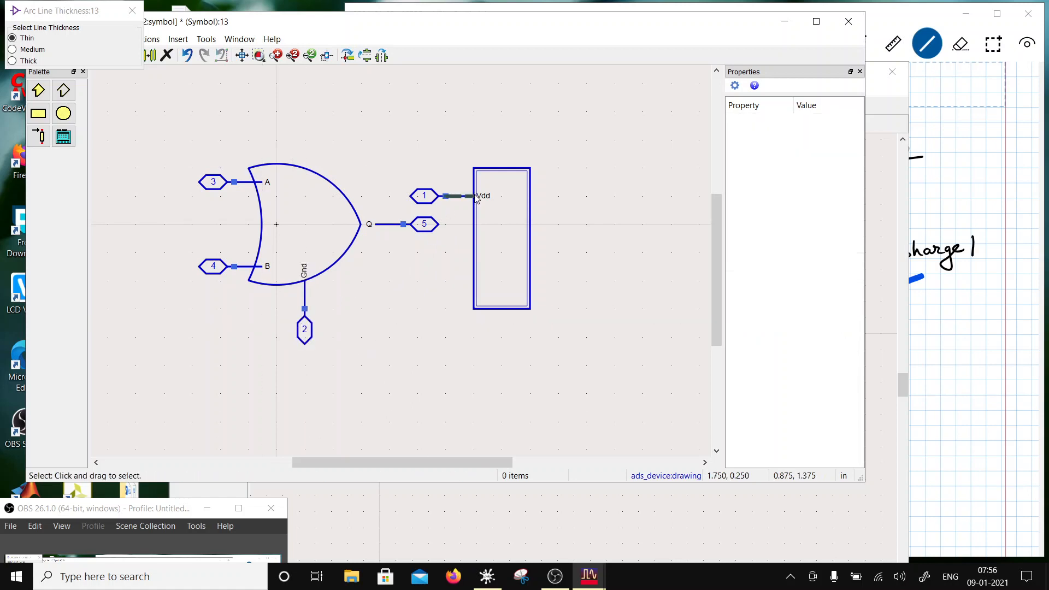
Step: Rotate the Vdd pin to vertical and attach it above the upper curve, and delete the two leftover body rectangles
{"action": "left_click_drag", "start_coordinate": [397, 179], "coordinate": [506, 212]}
{"action": "left_click", "coordinate": [506, 212]}
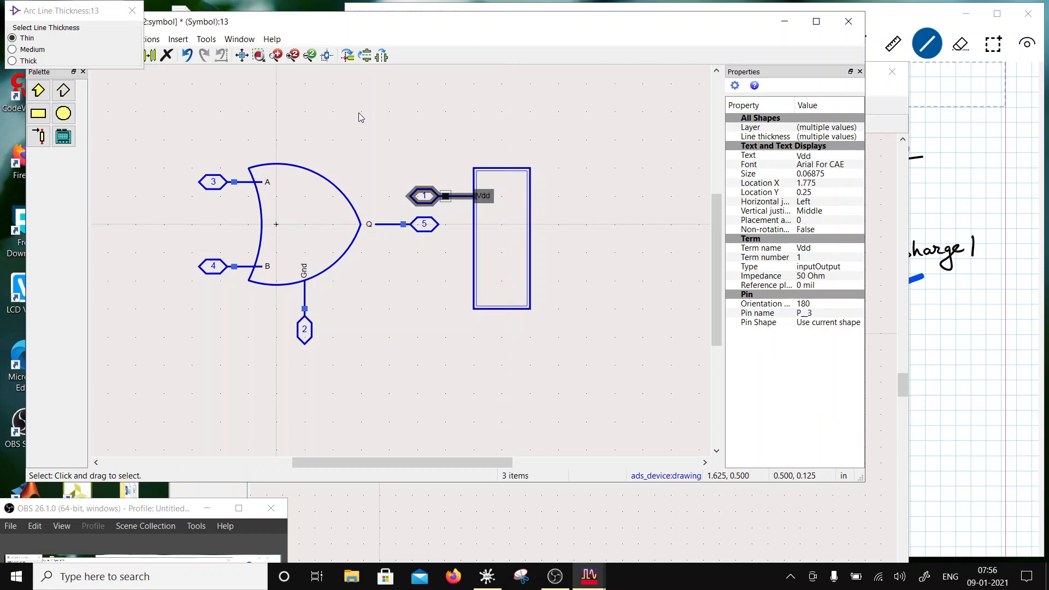
{"action": "left_click", "coordinate": [349, 56]}
{"action": "left_click_drag", "start_coordinate": [444, 213], "coordinate": [311, 162]}
{"action": "left_click", "coordinate": [419, 270]}
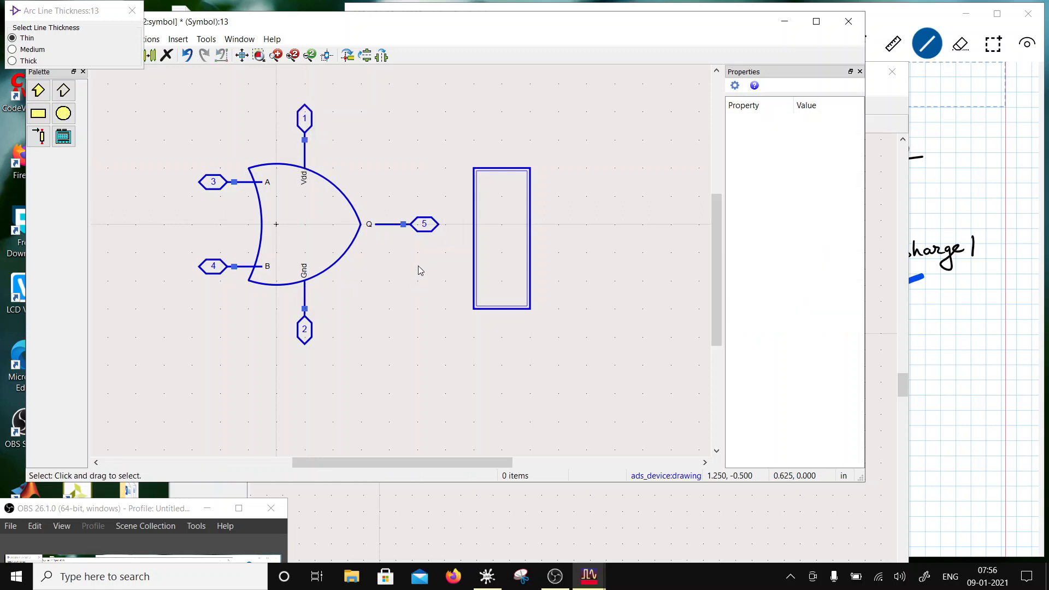
{"action": "left_click_drag", "start_coordinate": [449, 129], "coordinate": [606, 335]}
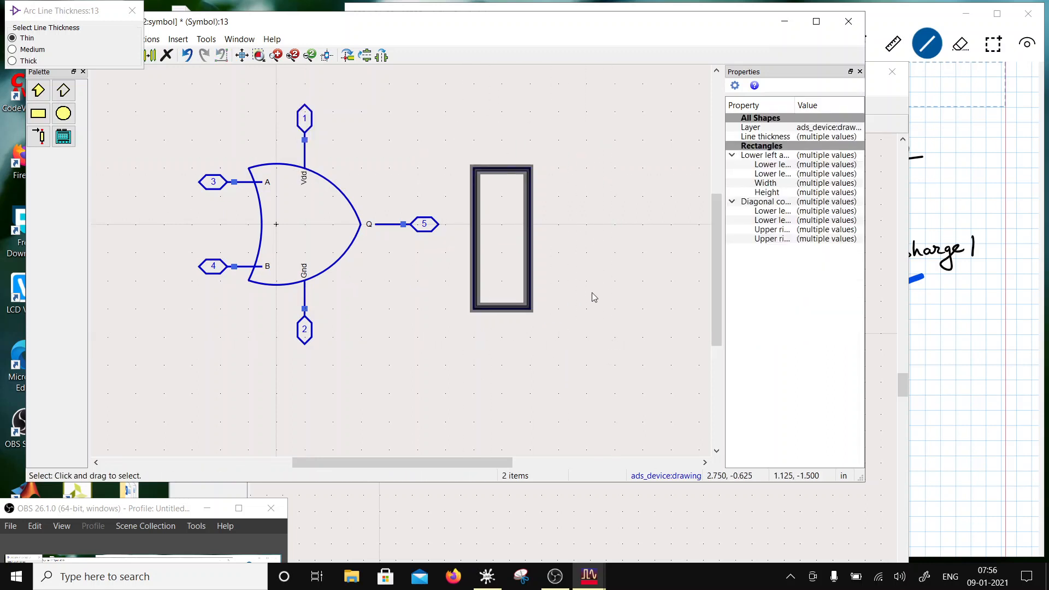
{"action": "key", "text": "Delete"}
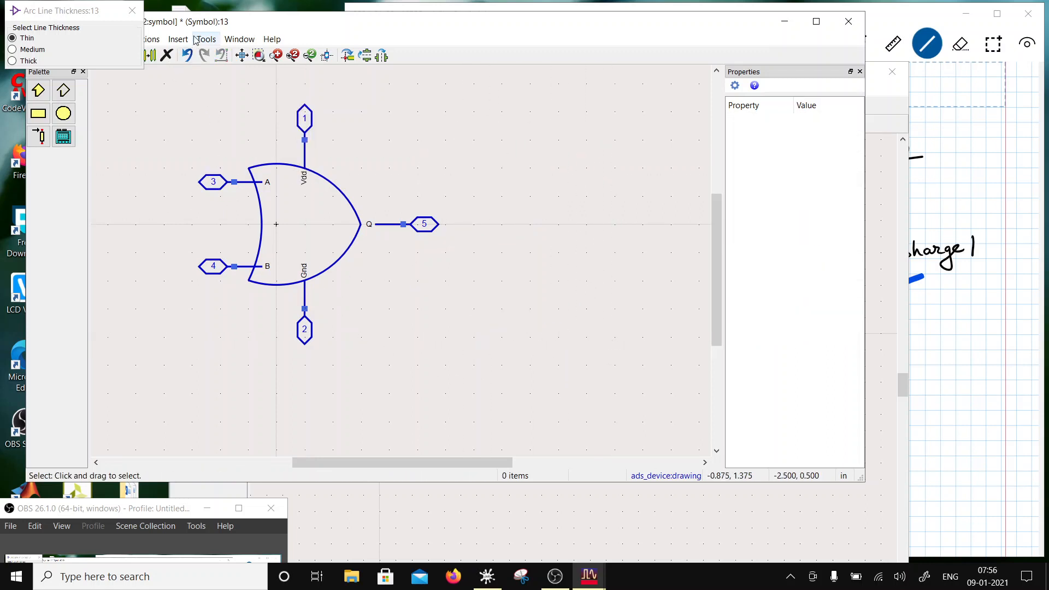
Step: Turn off snapping and shorten the A and B pin lines so they end on the gate's back arc
{"action": "left_click", "coordinate": [178, 38]}
{"action": "mouse_move", "coordinate": [153, 40]}
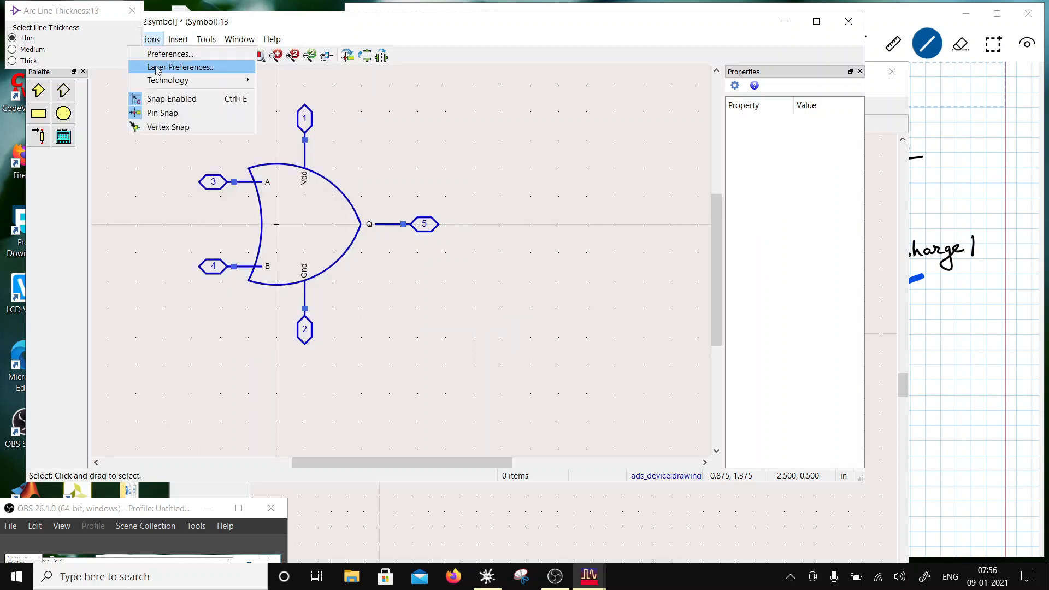
{"action": "left_click", "coordinate": [161, 99]}
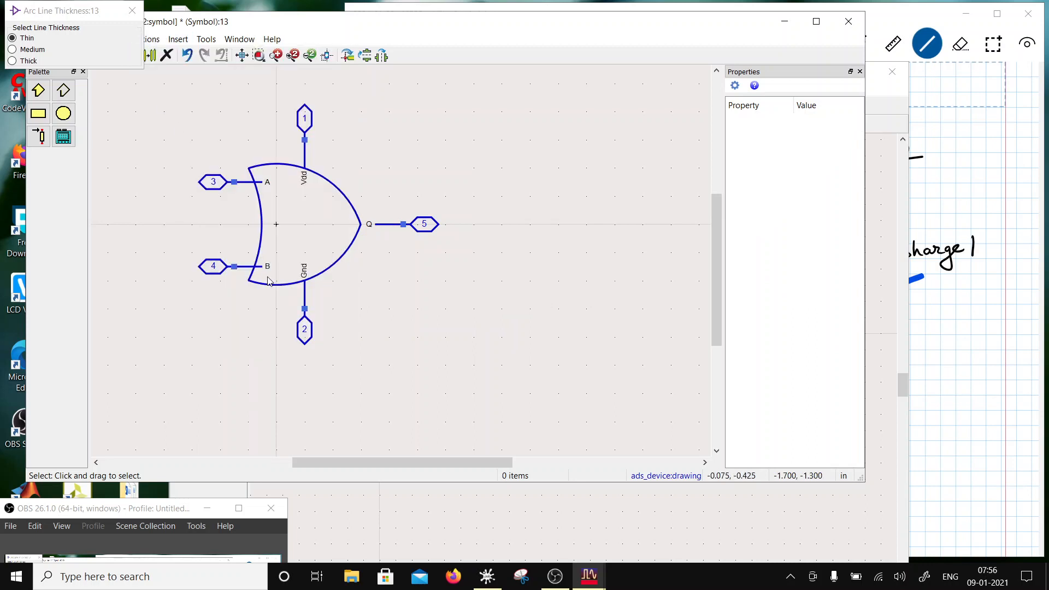
{"action": "left_click", "coordinate": [261, 185]}
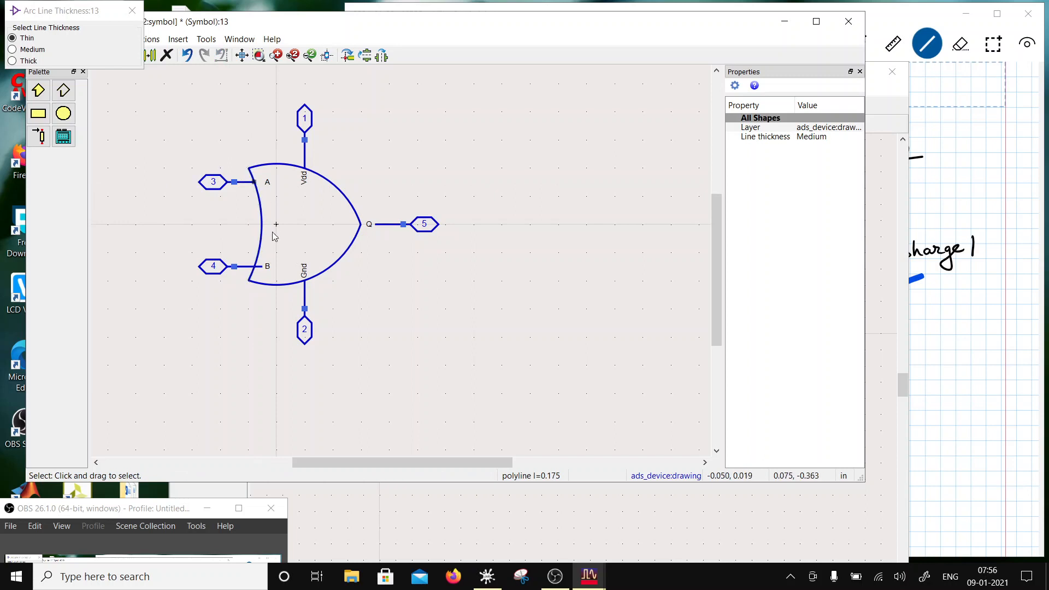
{"action": "left_click_drag", "start_coordinate": [264, 271], "coordinate": [256, 267]}
Step: Draw a small inversion circle with Medium line thickness and place it between the gate's tip and the Q pin line
{"action": "left_click", "coordinate": [64, 113]}
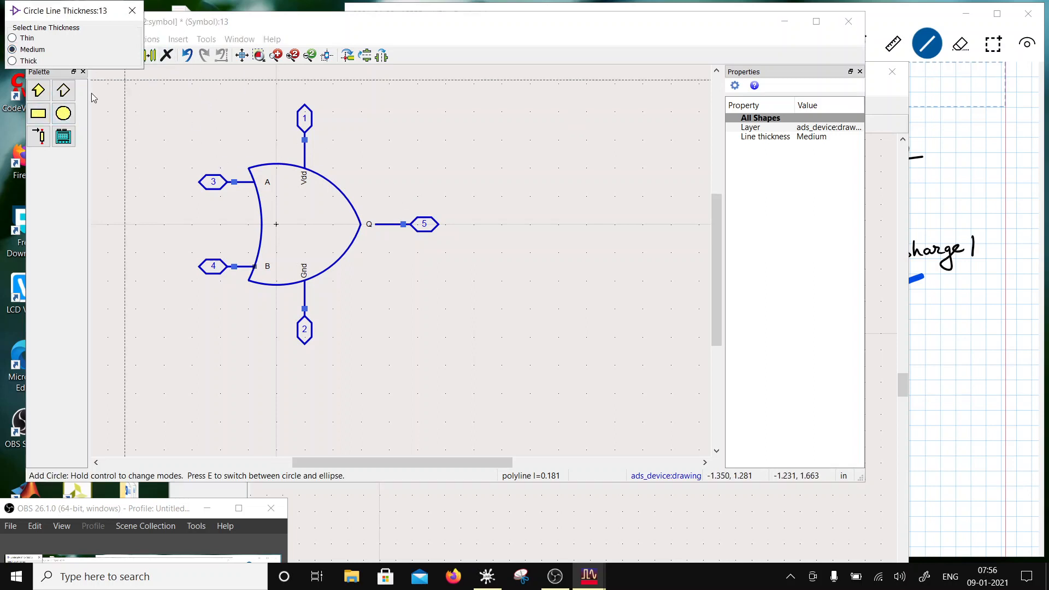
{"action": "left_click", "coordinate": [419, 310]}
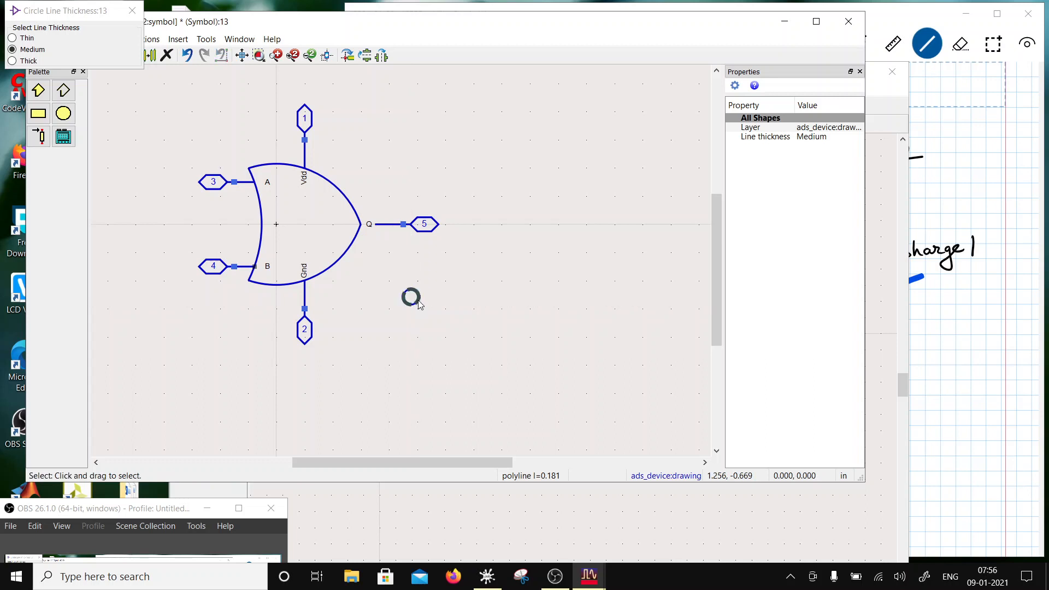
{"action": "left_click", "coordinate": [377, 232]}
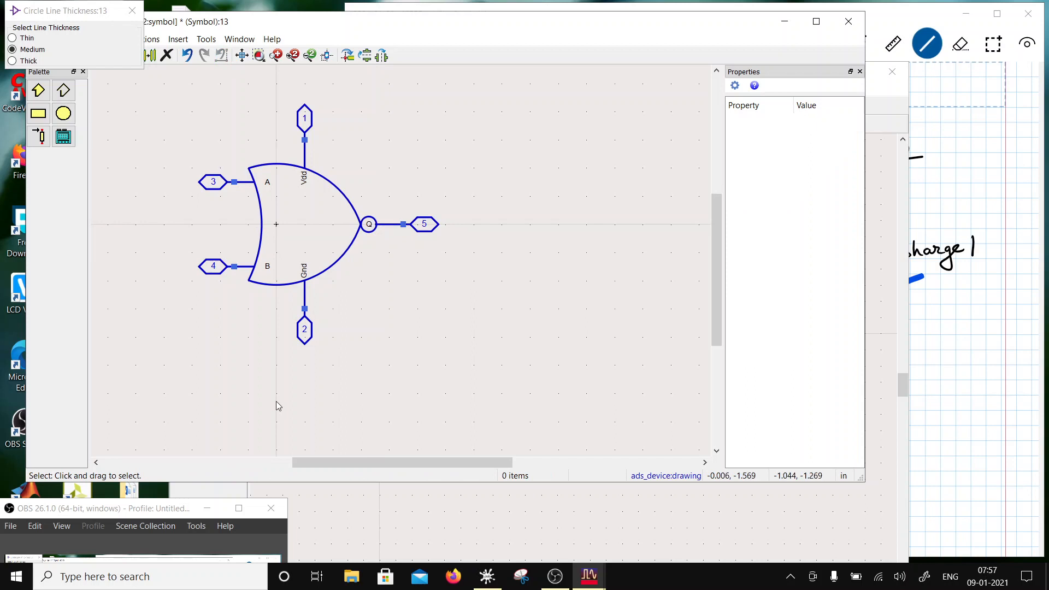
Step: Turn snapping back on in the NOR2 symbol, save the symbol and close its window
{"action": "left_click", "coordinate": [132, 10]}
{"action": "left_click", "coordinate": [126, 39]}
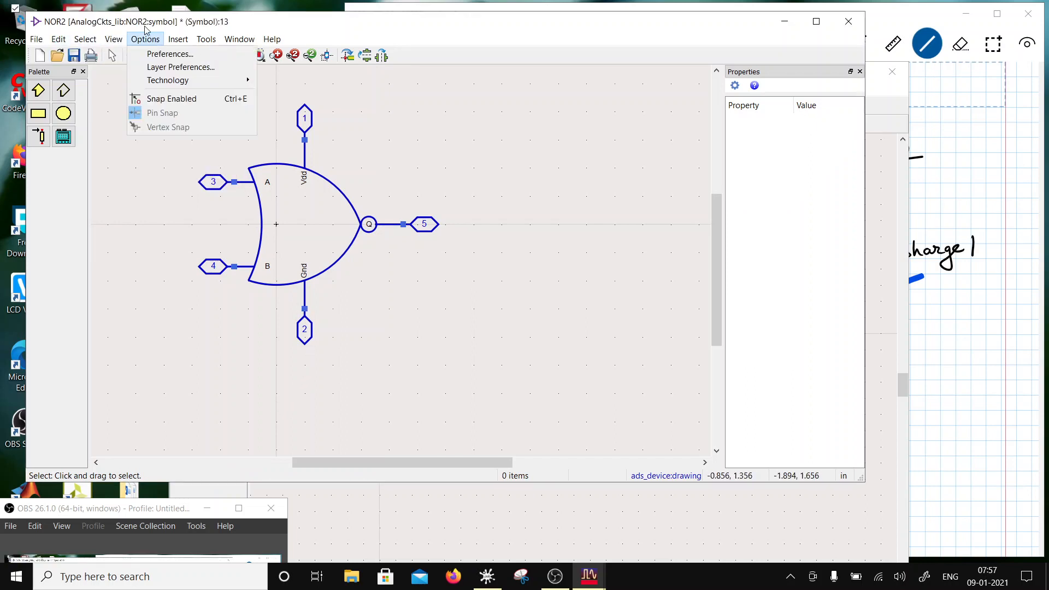
{"action": "left_click", "coordinate": [133, 94]}
{"action": "left_click", "coordinate": [74, 56]}
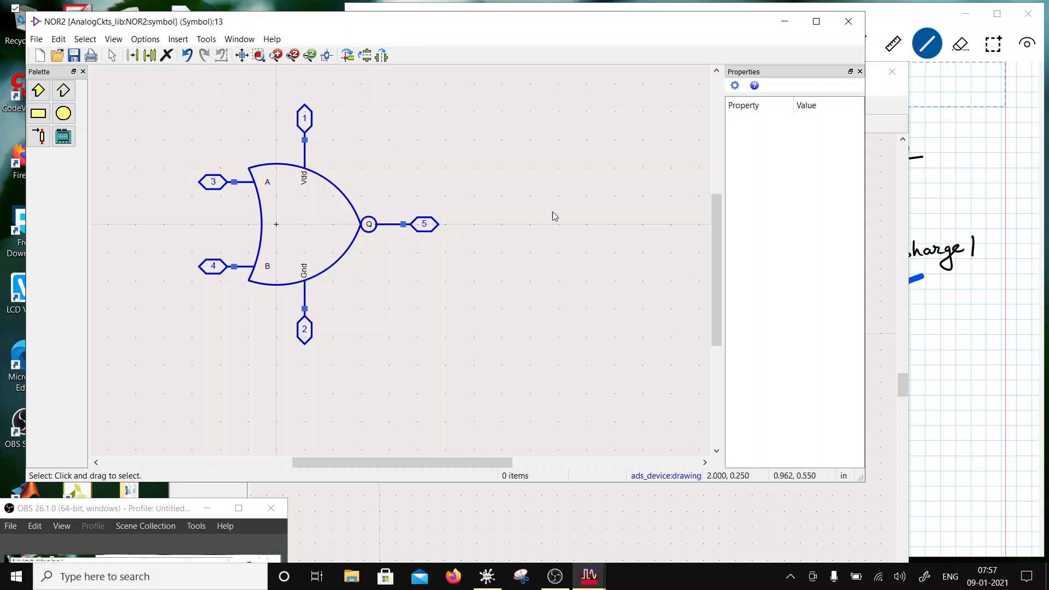
{"action": "left_click", "coordinate": [852, 22]}
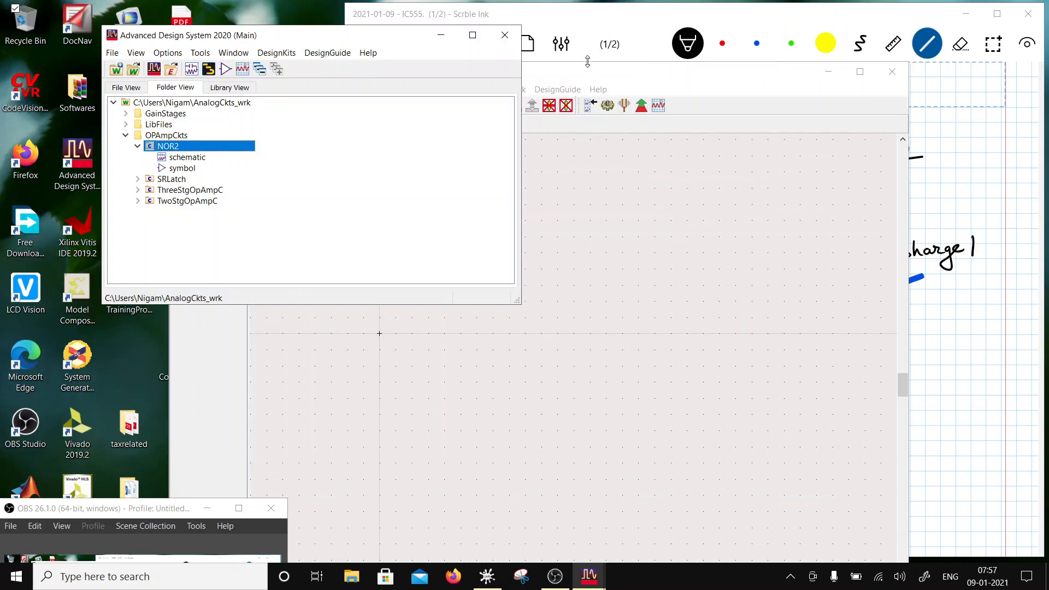
Step: Place two NOR2 instances in the SRLatch schematic, one directly above the other
{"action": "left_click", "coordinate": [571, 76]}
{"action": "left_click_drag", "start_coordinate": [325, 75], "coordinate": [492, 67]}
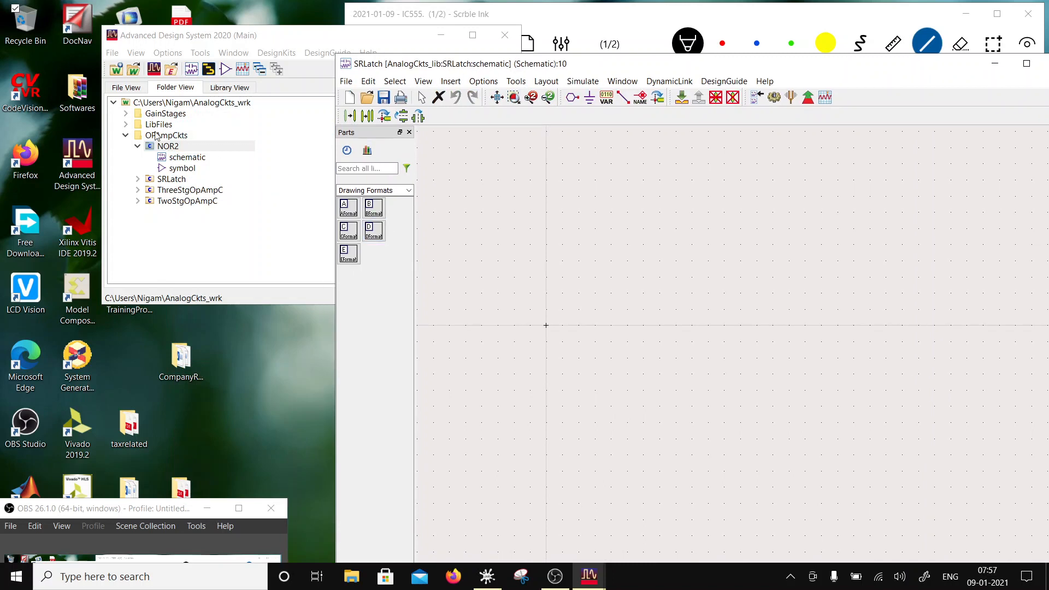
{"action": "left_click_drag", "start_coordinate": [167, 151], "coordinate": [633, 270]}
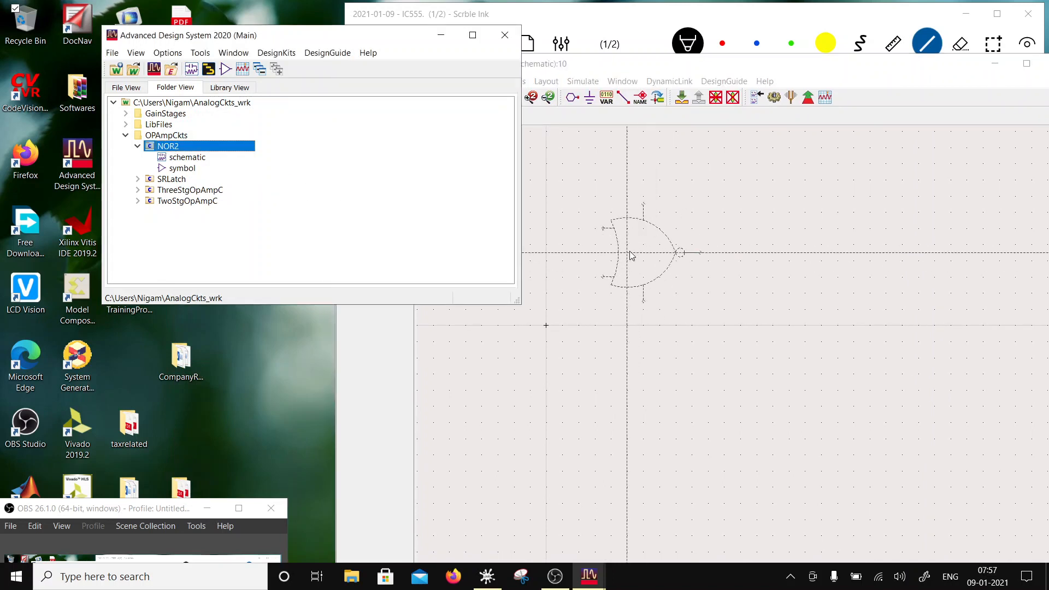
{"action": "left_click", "coordinate": [630, 268]}
{"action": "left_click", "coordinate": [631, 413]}
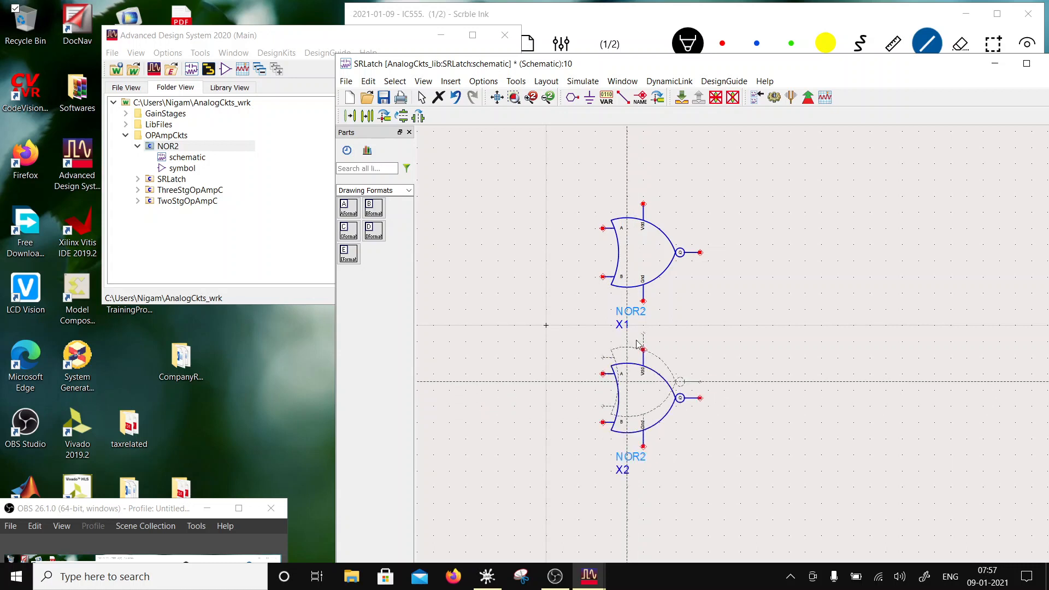
{"action": "key", "text": "Escape"}
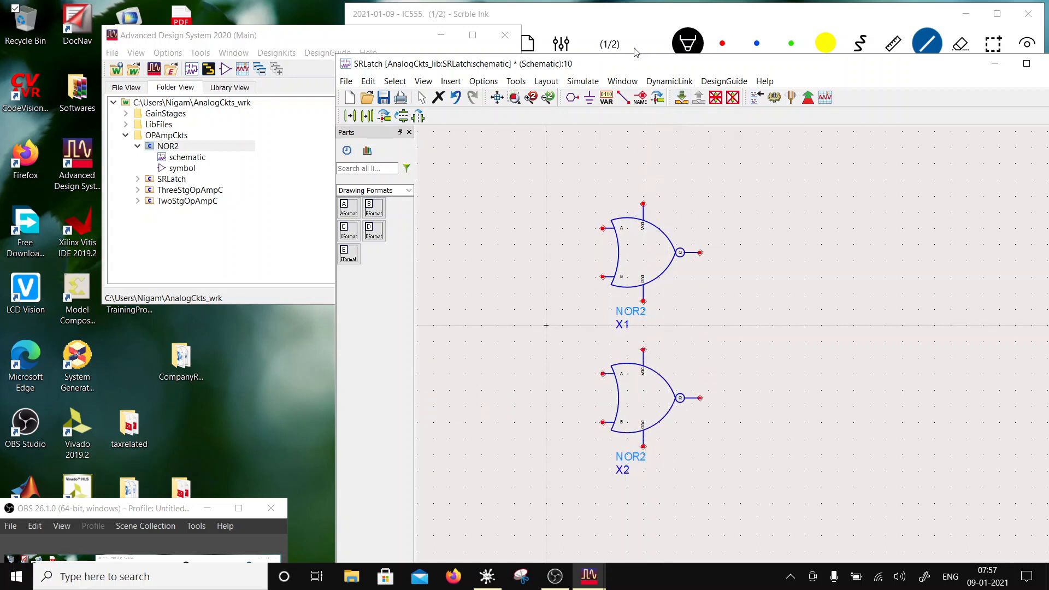
Step: Wire the Vdd pins of the two NOR2 gates together and their Gnd pins together, routing around the input side
{"action": "left_click", "coordinate": [624, 97]}
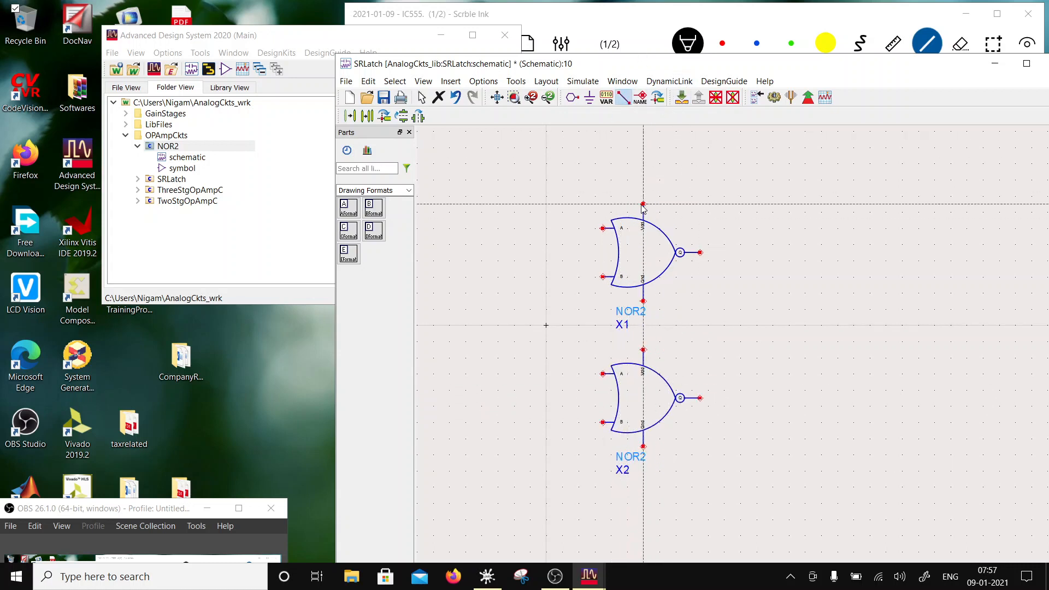
{"action": "left_click", "coordinate": [644, 204]}
{"action": "left_click", "coordinate": [571, 204]}
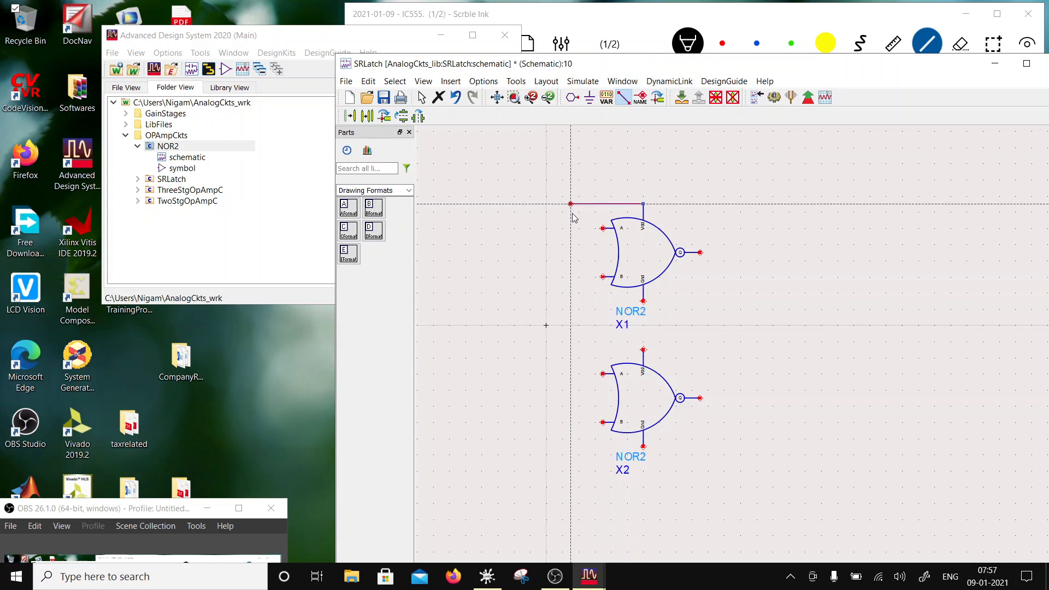
{"action": "left_click", "coordinate": [643, 350]}
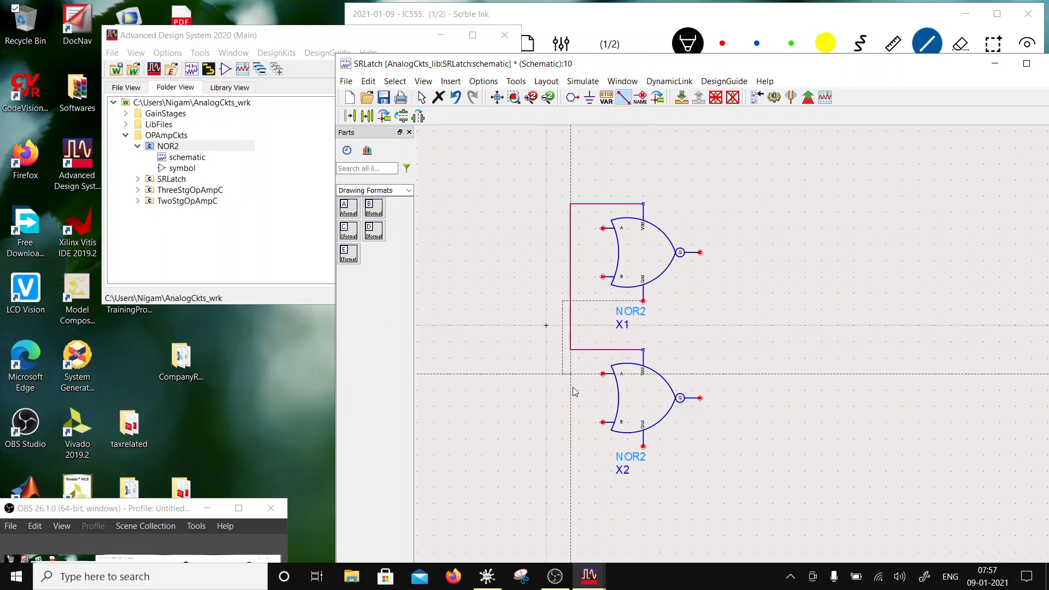
{"action": "left_click", "coordinate": [589, 447]}
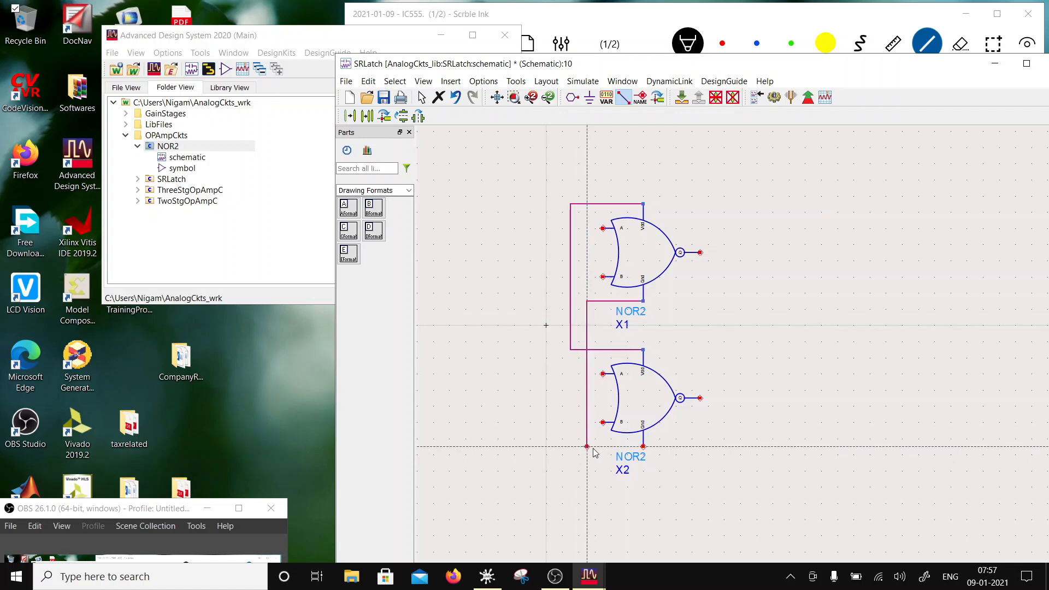
{"action": "left_click", "coordinate": [643, 447]}
{"action": "key", "text": "Escape"}
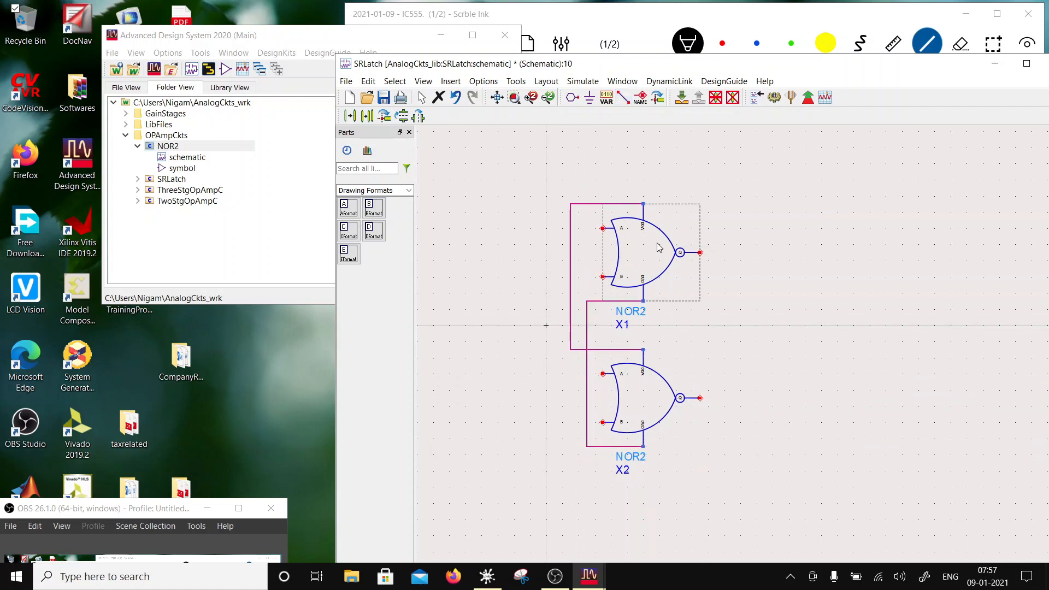
Step: Cross-couple the gates by wiring the upper gate's B input to the lower output, and the upper output to the lower gate's A input
{"action": "left_click", "coordinate": [623, 97]}
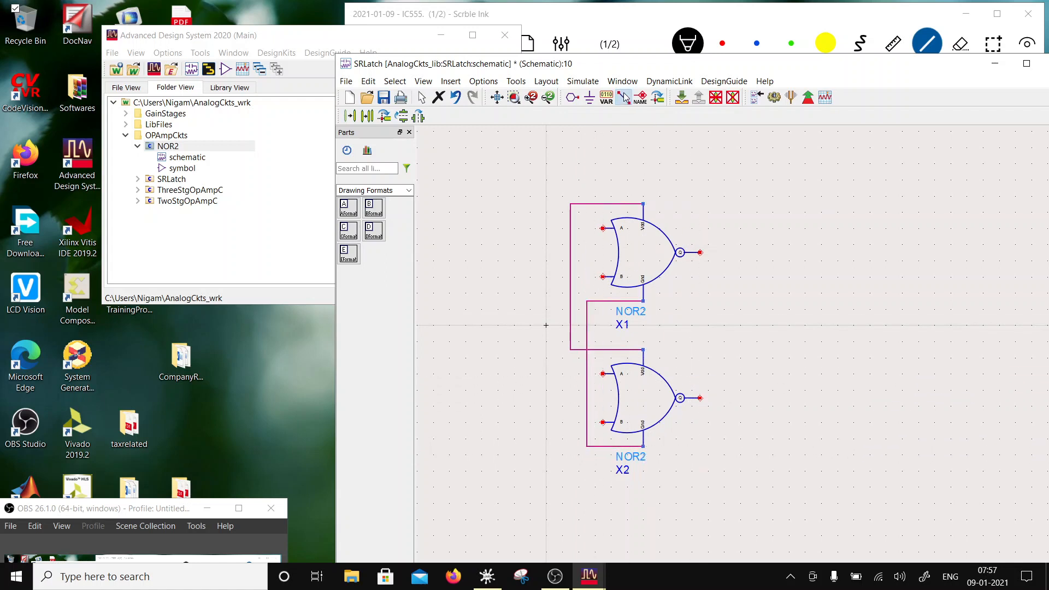
{"action": "left_click", "coordinate": [603, 277]}
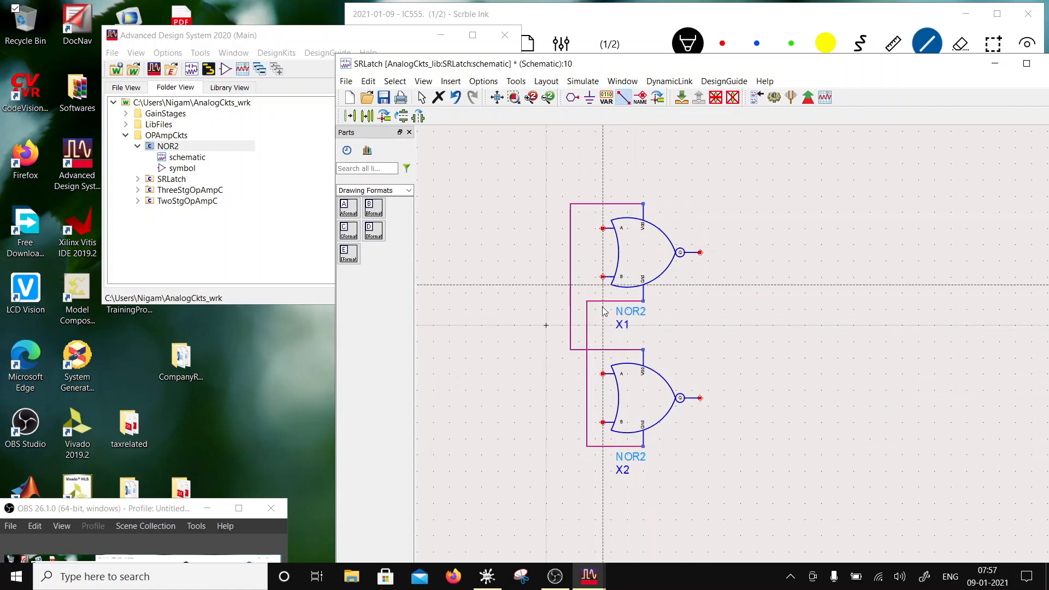
{"action": "left_click", "coordinate": [700, 398]}
{"action": "left_click", "coordinate": [700, 252]}
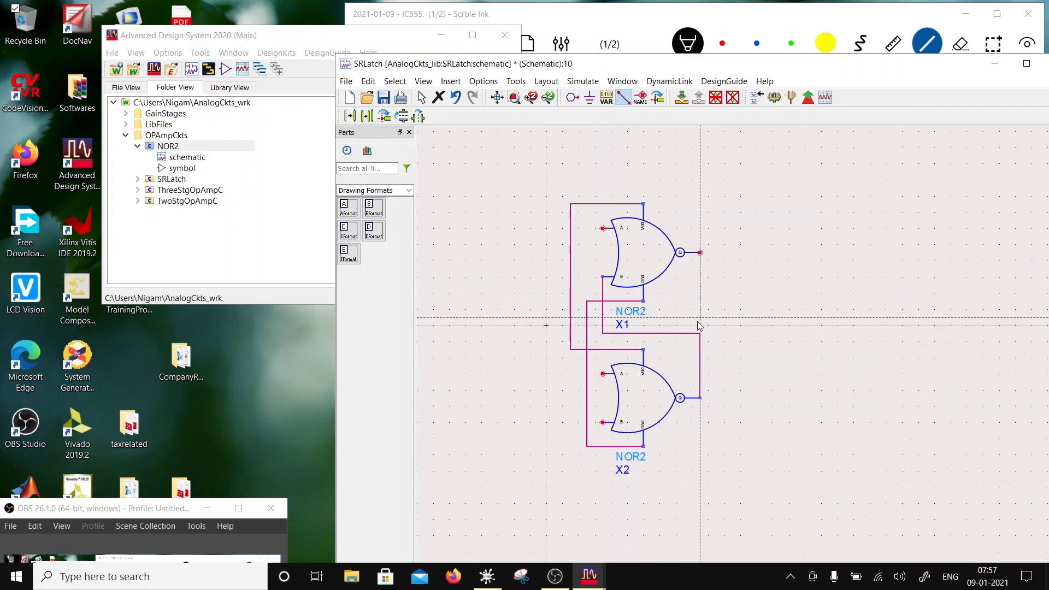
{"action": "left_click", "coordinate": [669, 318]}
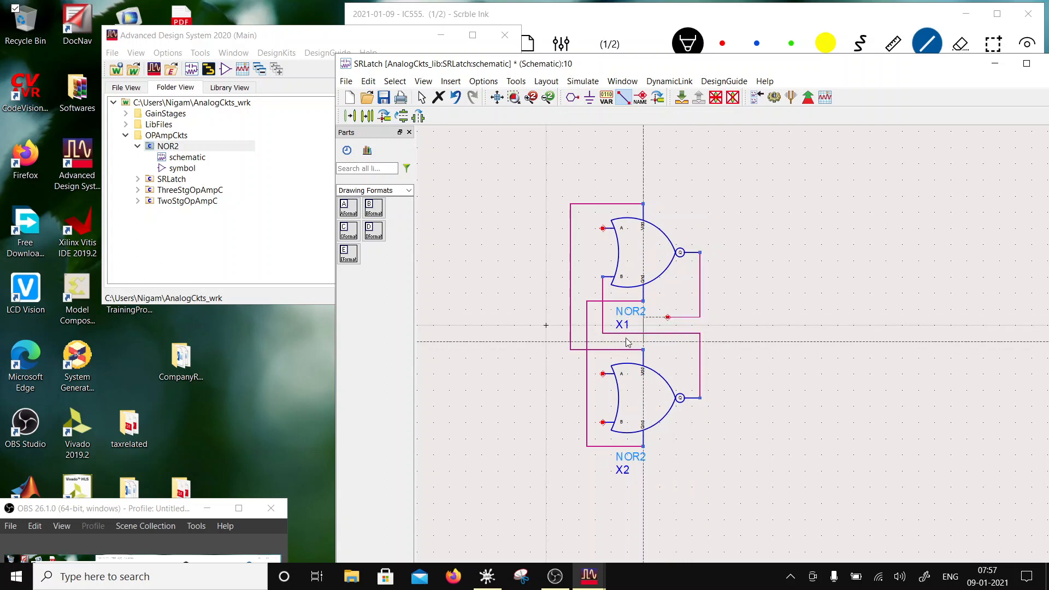
{"action": "left_click", "coordinate": [603, 375]}
{"action": "key", "text": "Escape"}
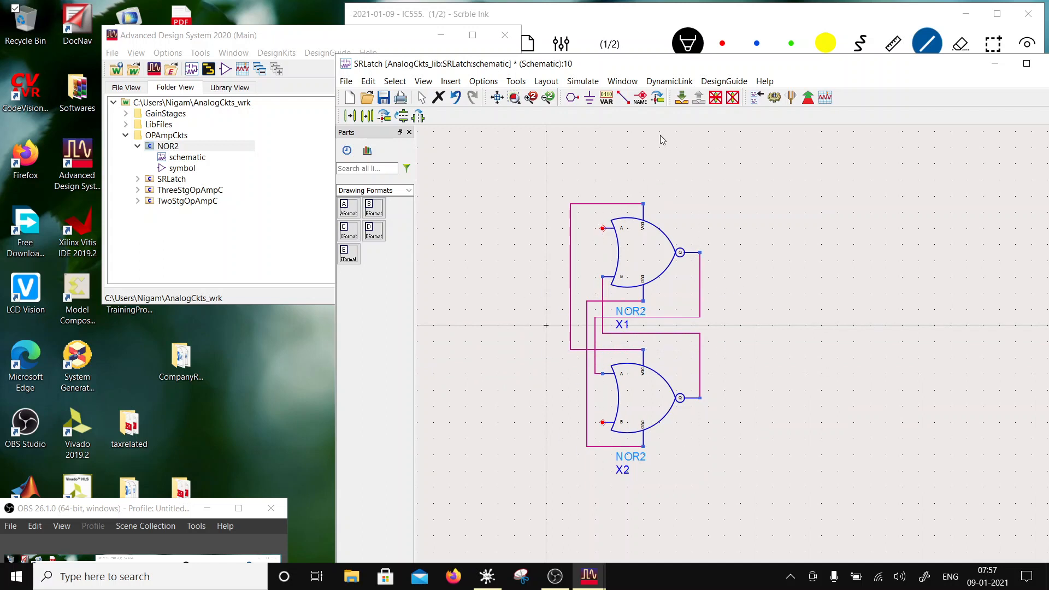
Step: Draw a straight input wire extending outward from the upper NOR2 gate's A pin
{"action": "left_click", "coordinate": [623, 97]}
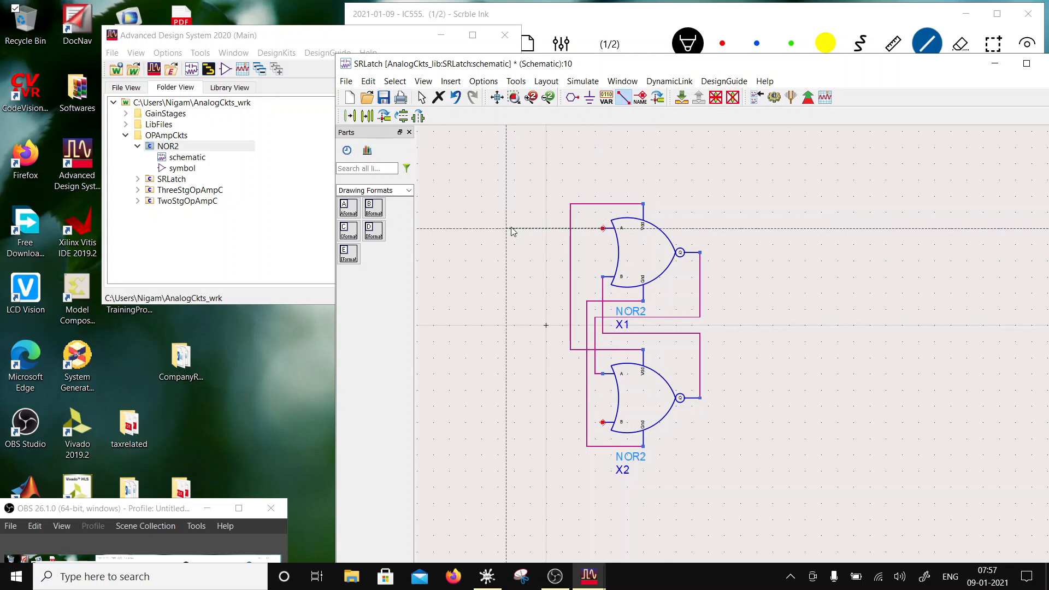
{"action": "left_click", "coordinate": [506, 228]}
{"action": "left_click", "coordinate": [603, 228]}
{"action": "left_click", "coordinate": [603, 422]}
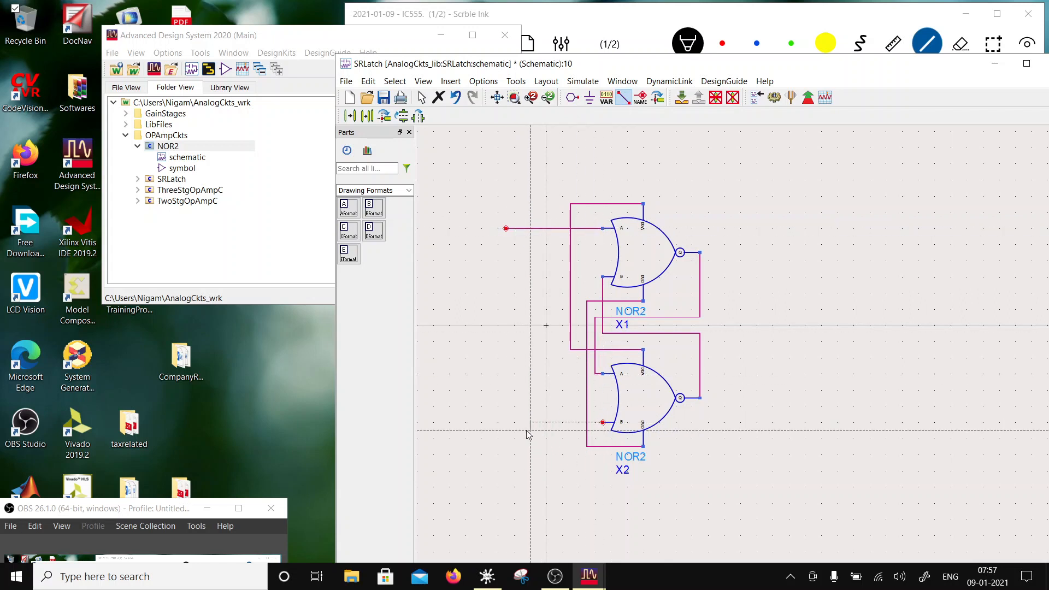
{"action": "double_click", "coordinate": [506, 430]}
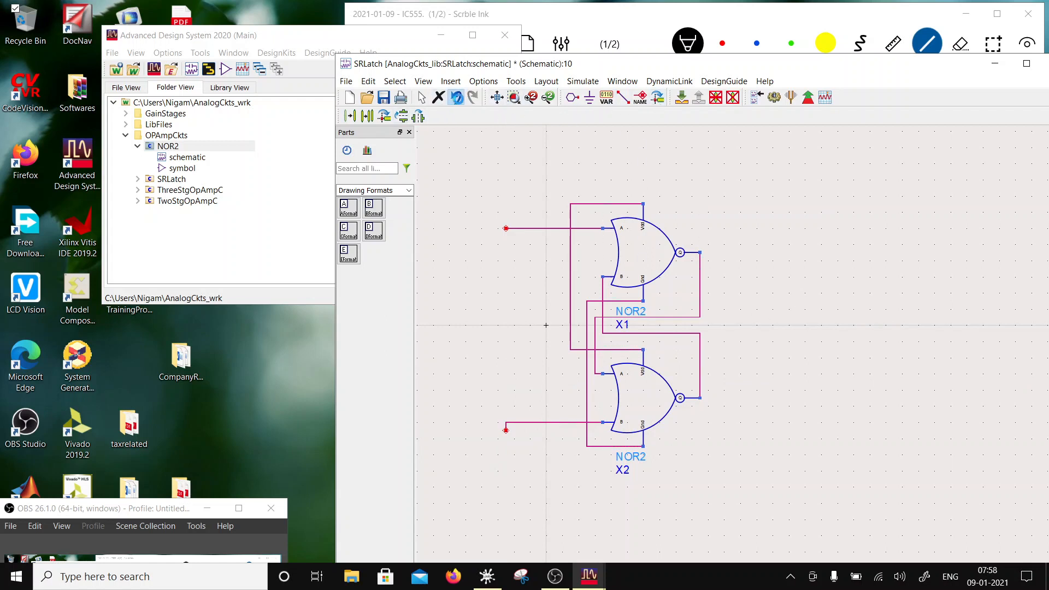
{"action": "left_click", "coordinate": [455, 97]}
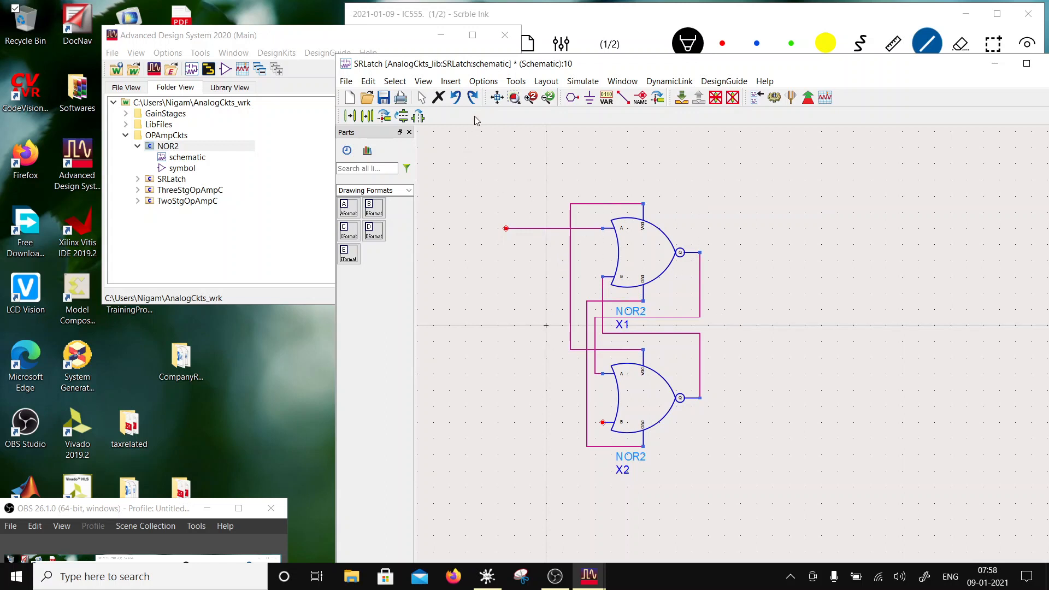
Step: Add pin R at the end of the upper input wire and pin S level with the lower gate's B input, wired to it
{"action": "left_click", "coordinate": [572, 97]}
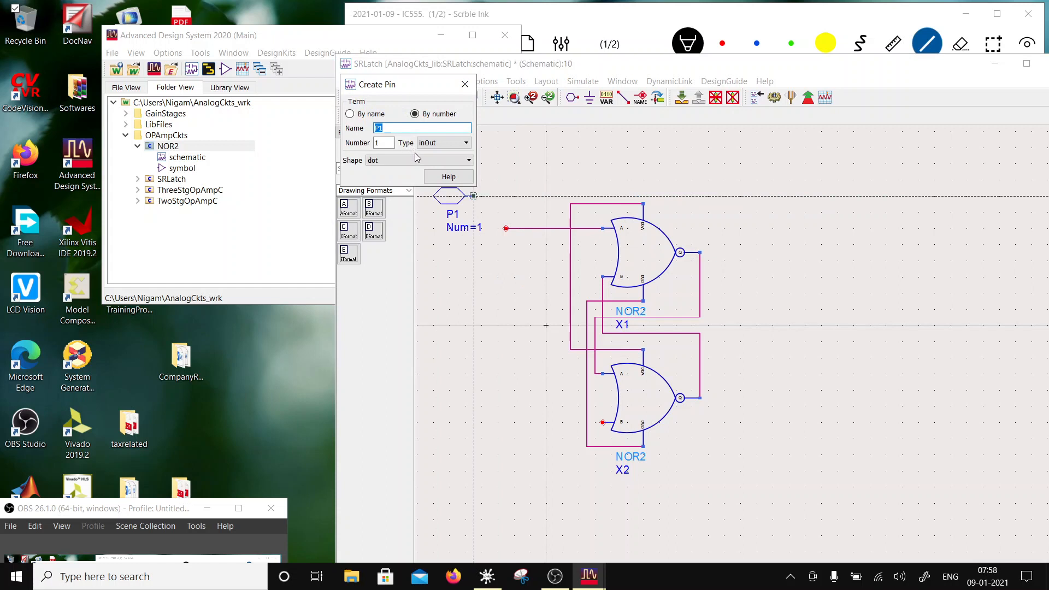
{"action": "type", "text": "R"}
{"action": "left_click", "coordinate": [506, 228]}
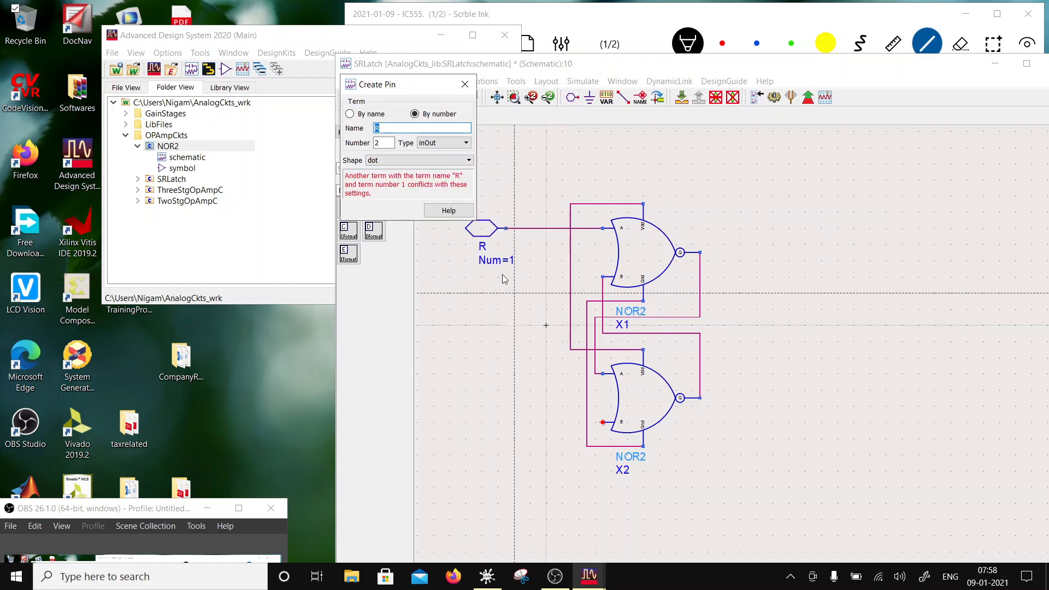
{"action": "type", "text": "S"}
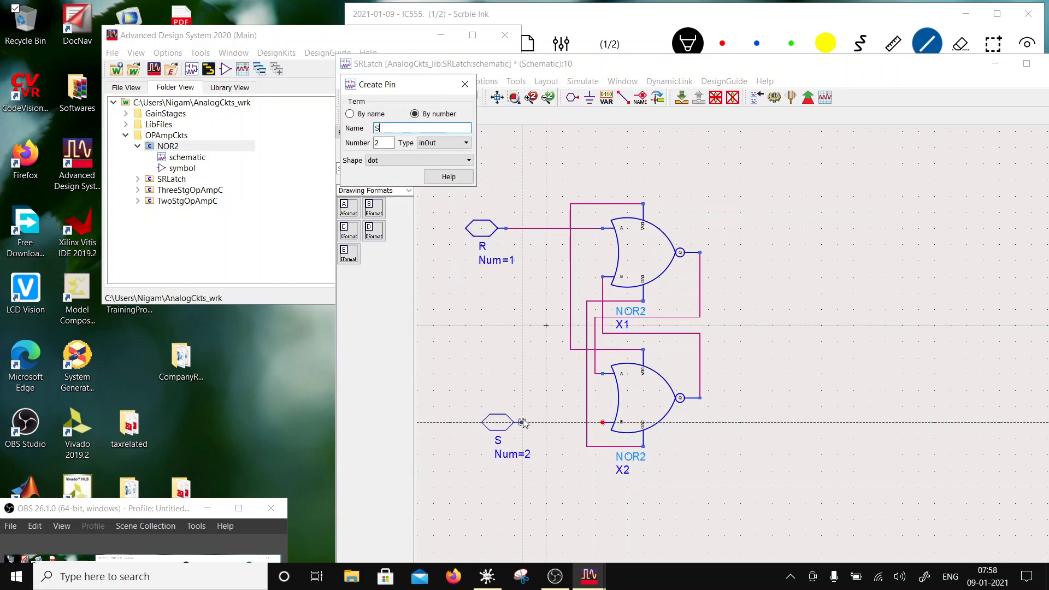
{"action": "left_click", "coordinate": [503, 423]}
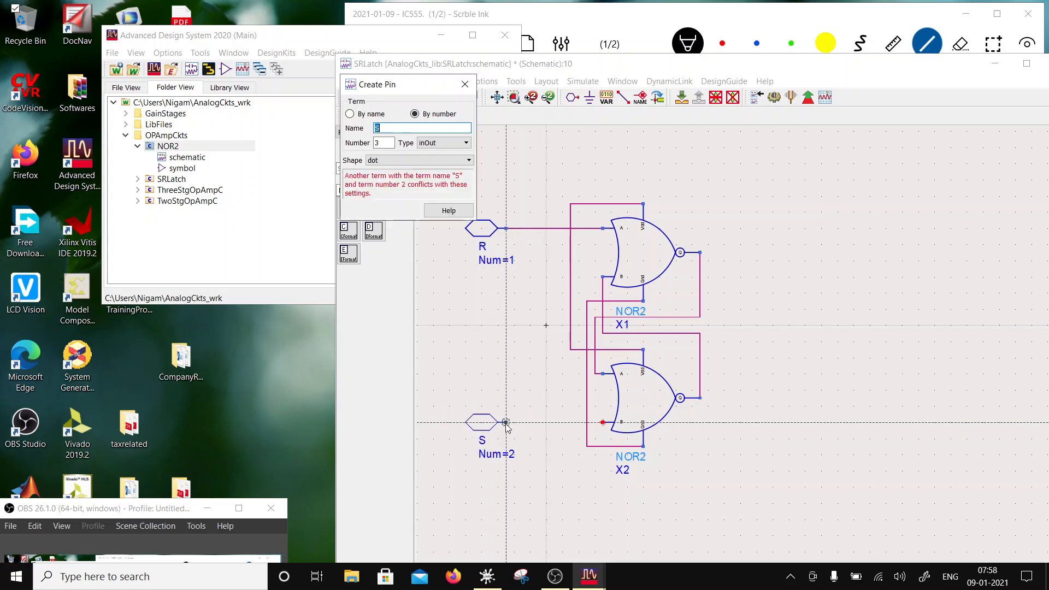
{"action": "left_click", "coordinate": [623, 98]}
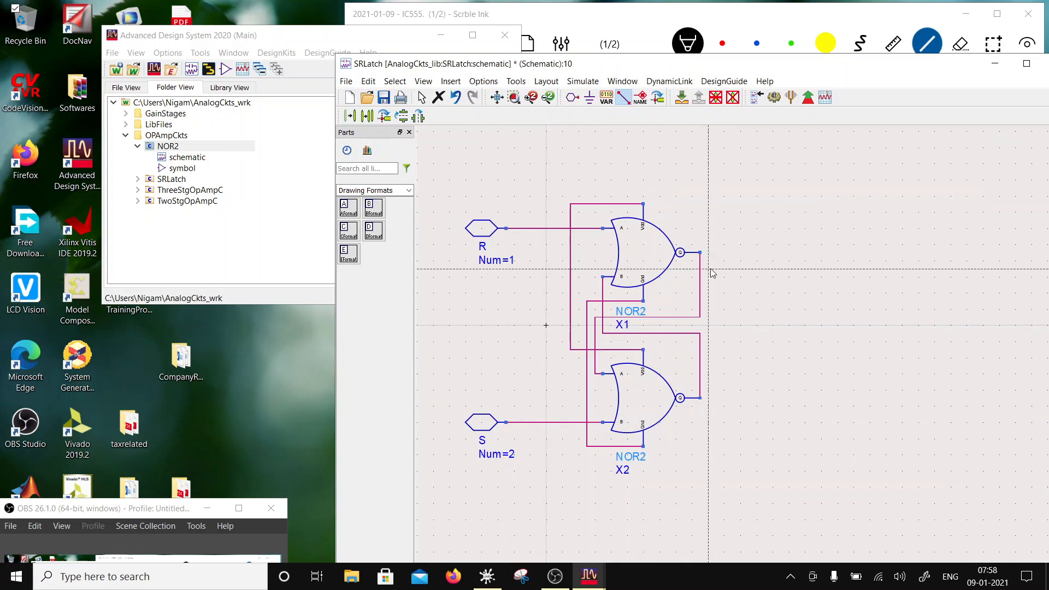
{"action": "key", "text": "Escape"}
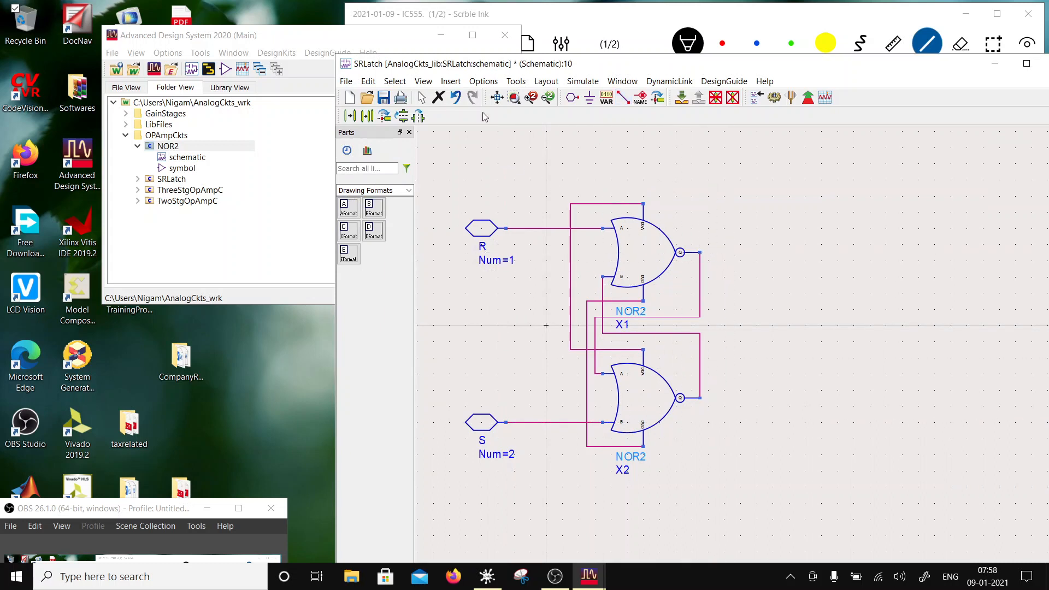
Step: Add output pin Q level with the upper gate's output and pin Qb level with the lower gate's output
{"action": "left_click", "coordinate": [572, 97]}
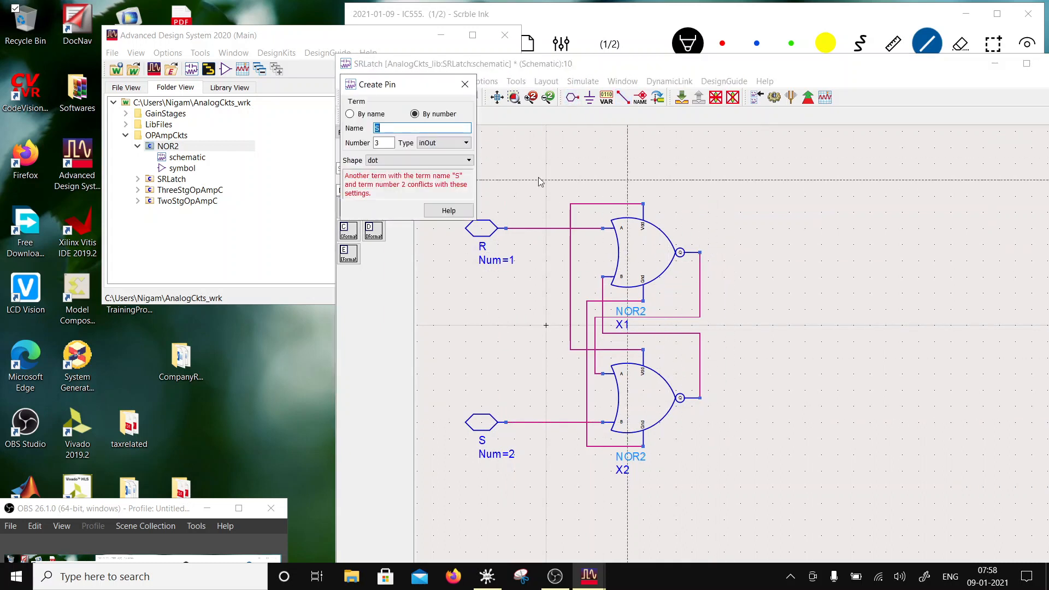
{"action": "type", "text": "Q"}
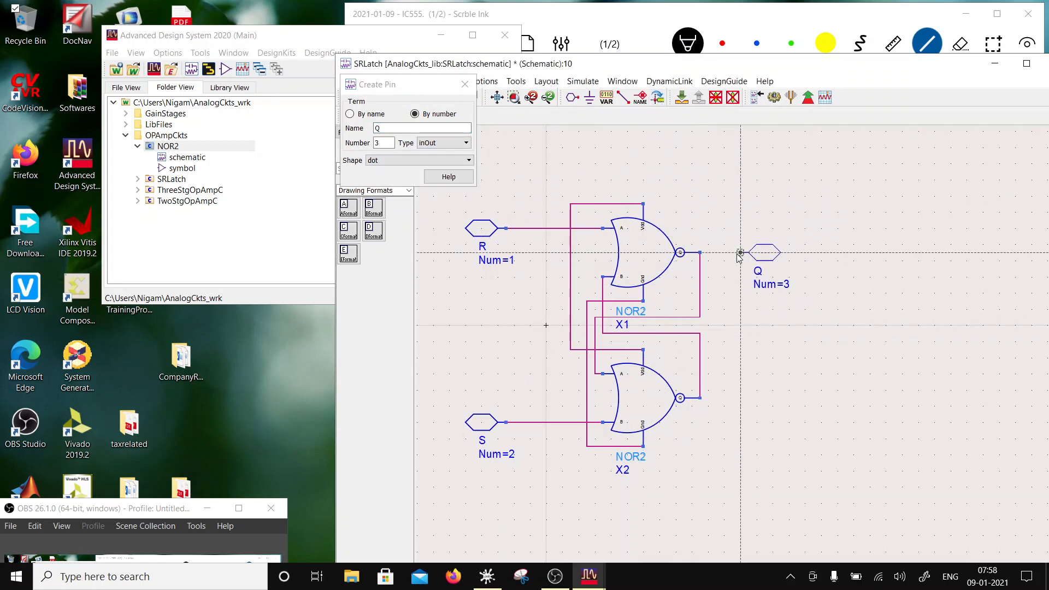
{"action": "left_click", "coordinate": [735, 254]}
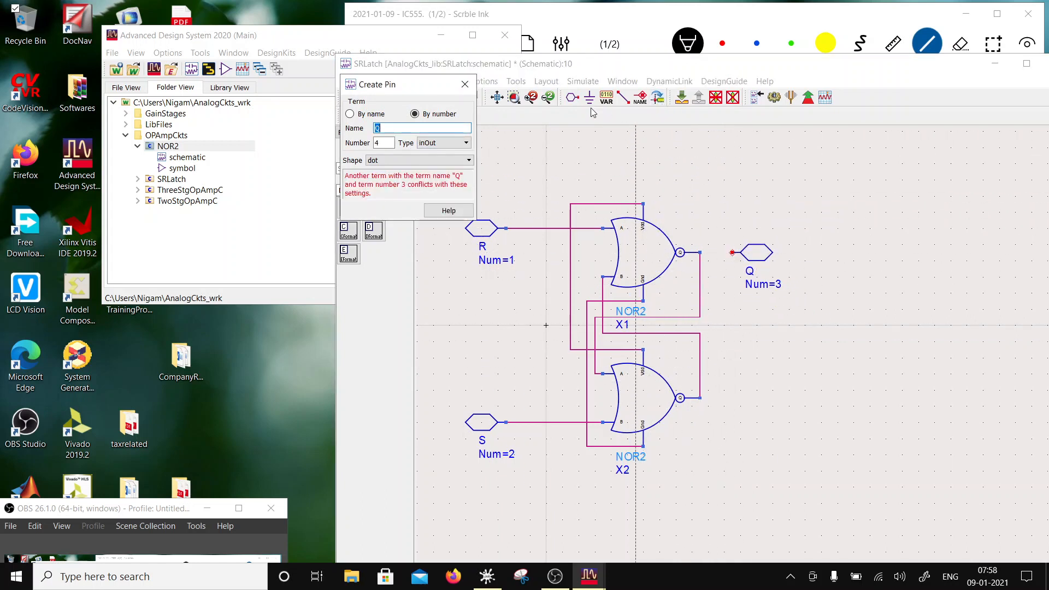
{"action": "type", "text": "b"}
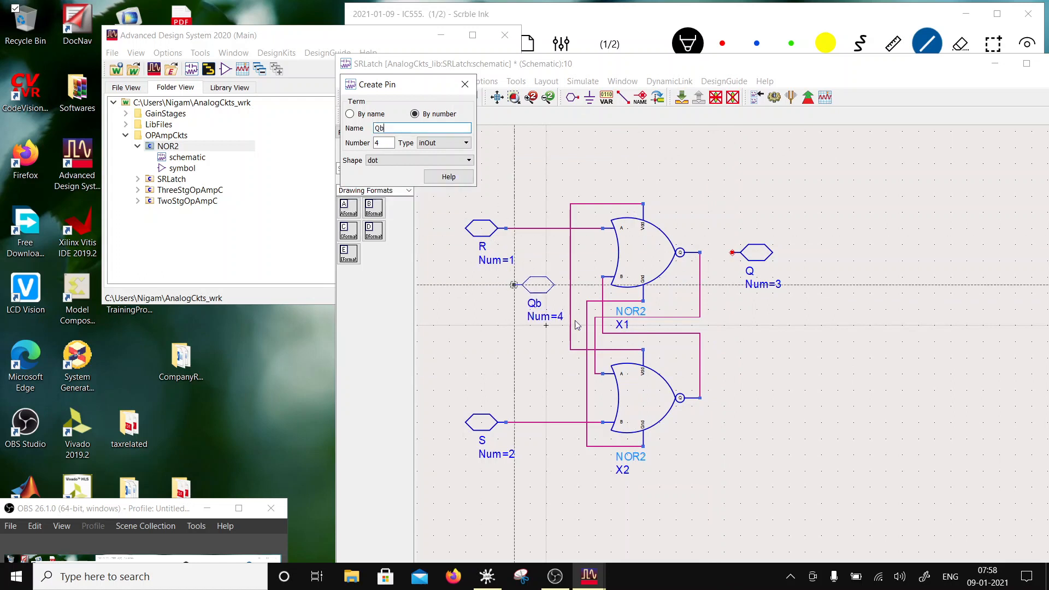
{"action": "left_click", "coordinate": [739, 399]}
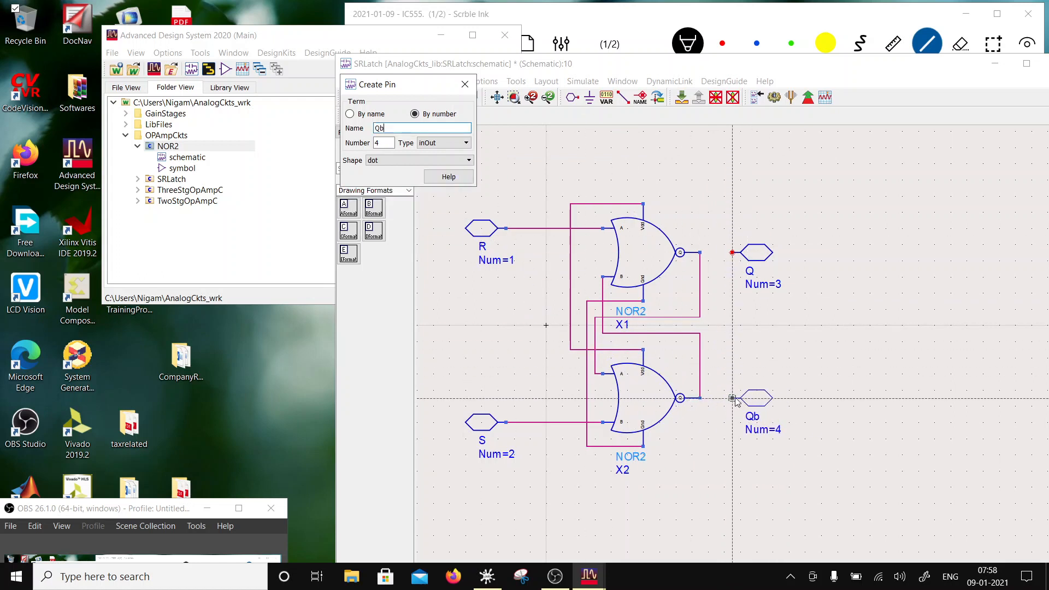
Step: Wire the upper gate's output to pin Q and the lower gate's output to pin Qb
{"action": "left_click", "coordinate": [623, 98]}
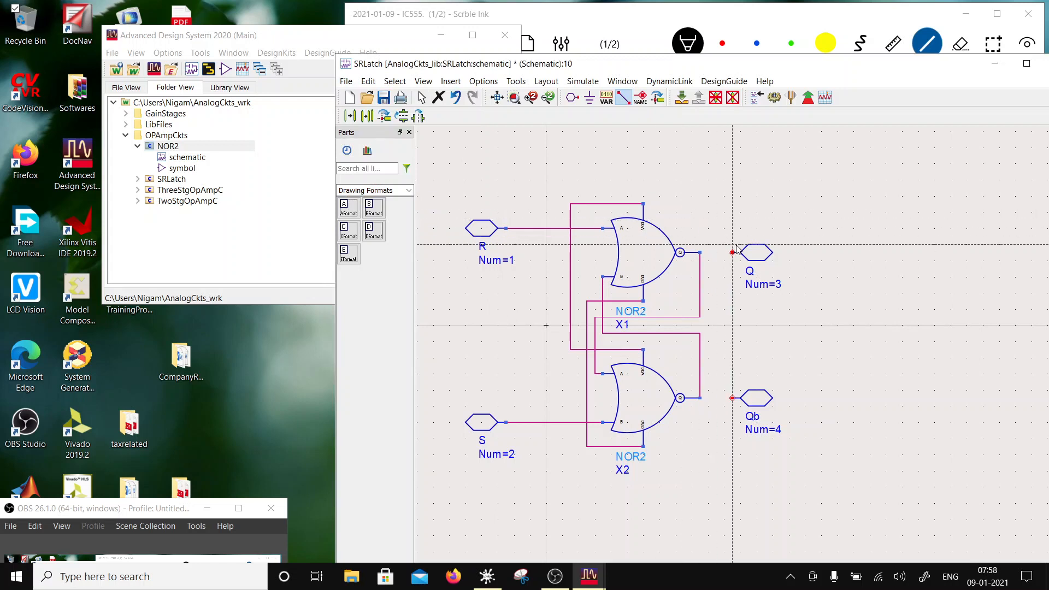
{"action": "left_click", "coordinate": [700, 253]}
{"action": "left_click", "coordinate": [732, 253]}
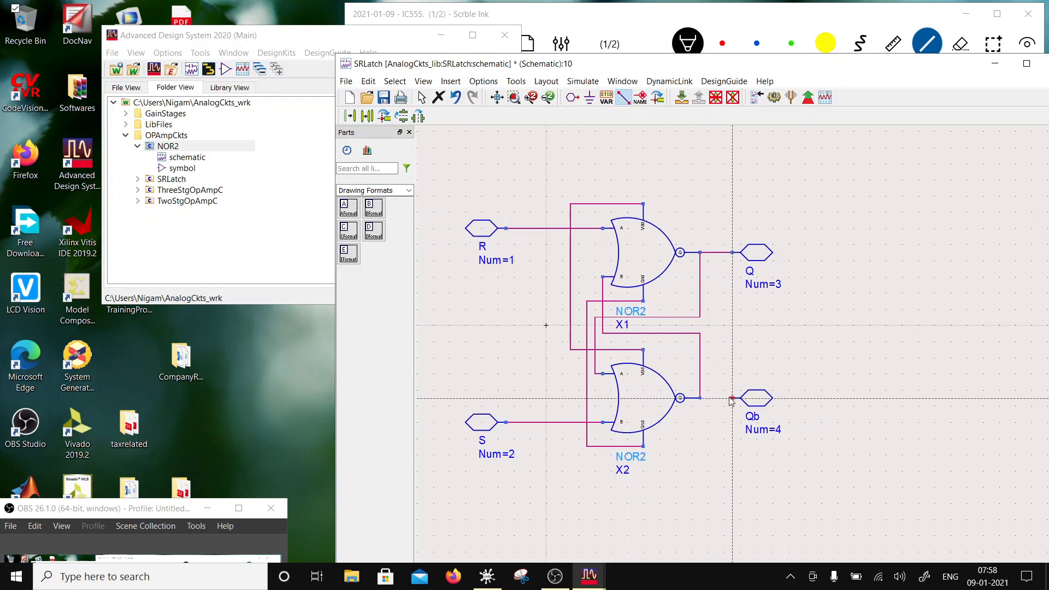
{"action": "left_click", "coordinate": [732, 398]}
{"action": "left_click", "coordinate": [700, 398]}
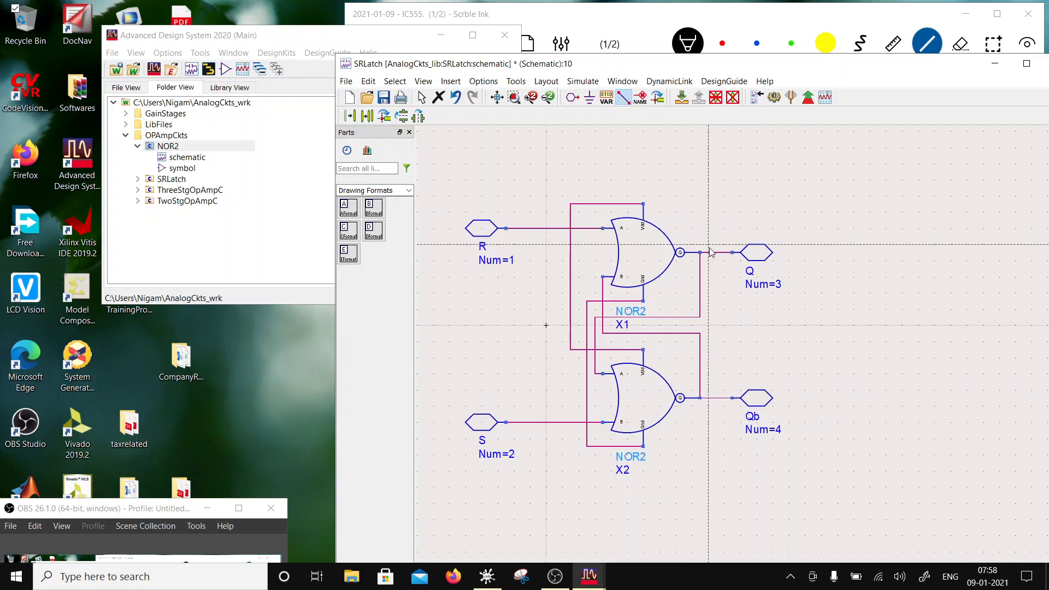
Step: Add pin Vdd above pin R and pin Gnd below pin S, aligned with the input pins
{"action": "key", "text": "Escape"}
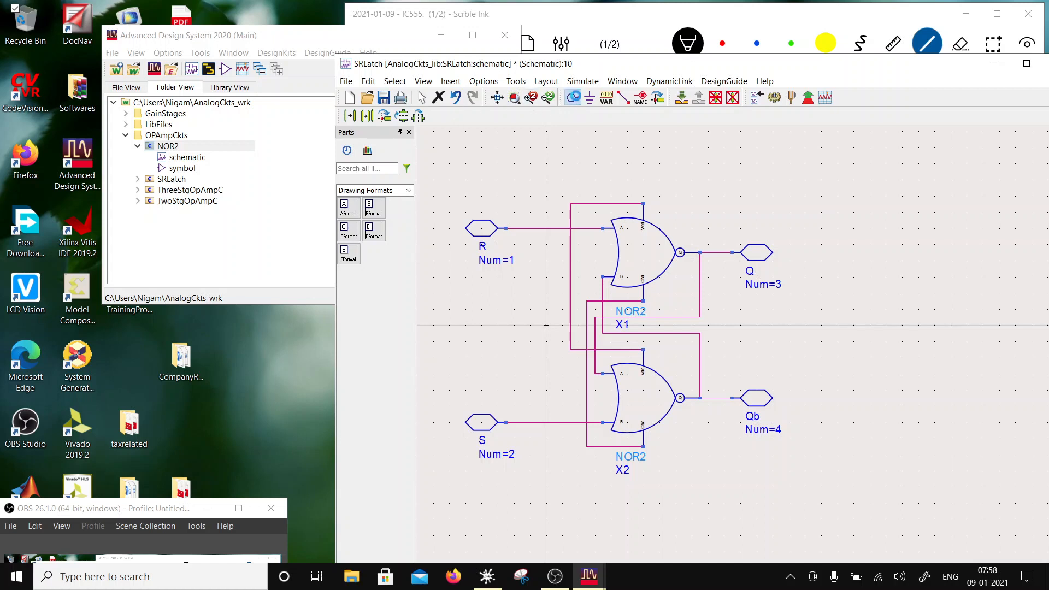
{"action": "left_click", "coordinate": [572, 97]}
{"action": "type", "text": "Vdd"}
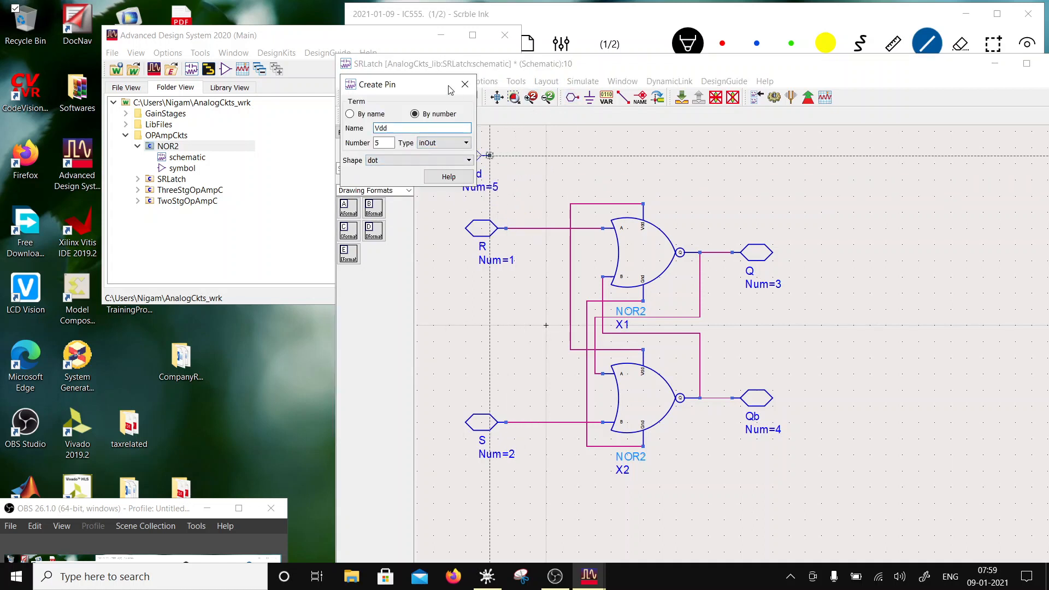
{"action": "left_click_drag", "start_coordinate": [451, 89], "coordinate": [359, 109]}
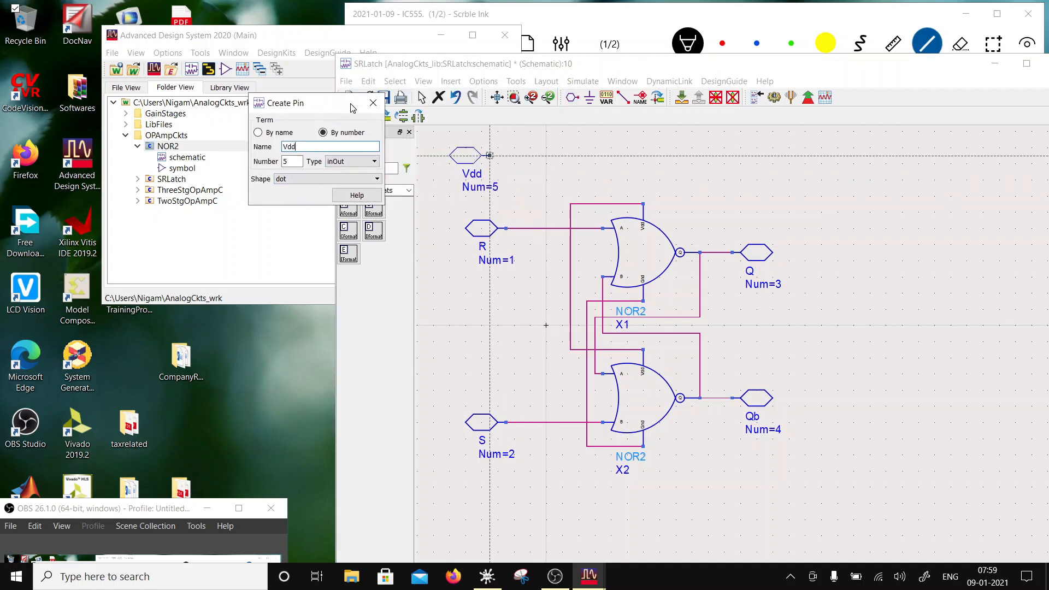
{"action": "left_click", "coordinate": [506, 156]}
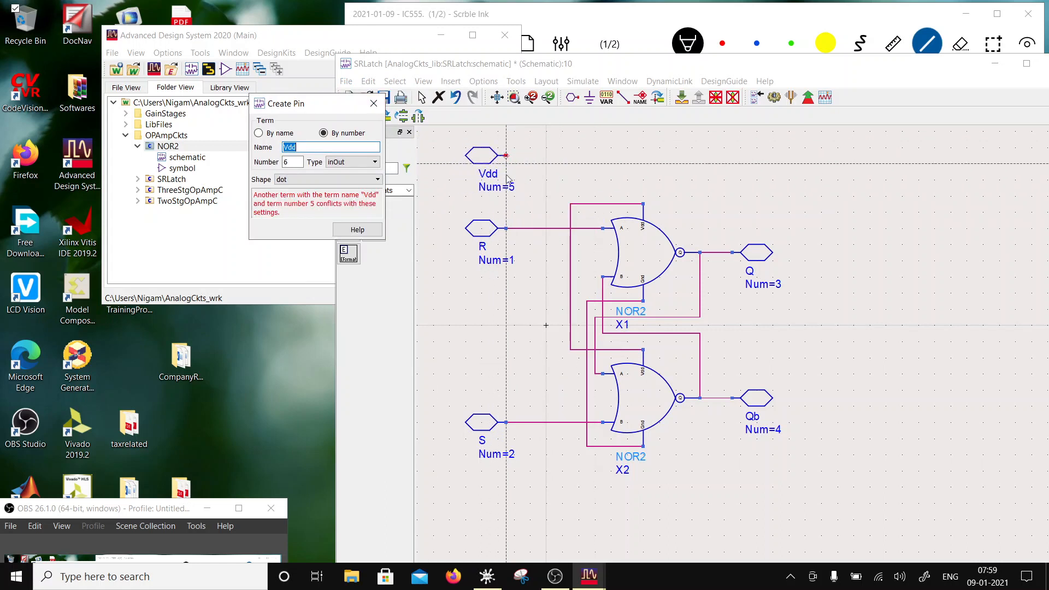
{"action": "type", "text": "G"}
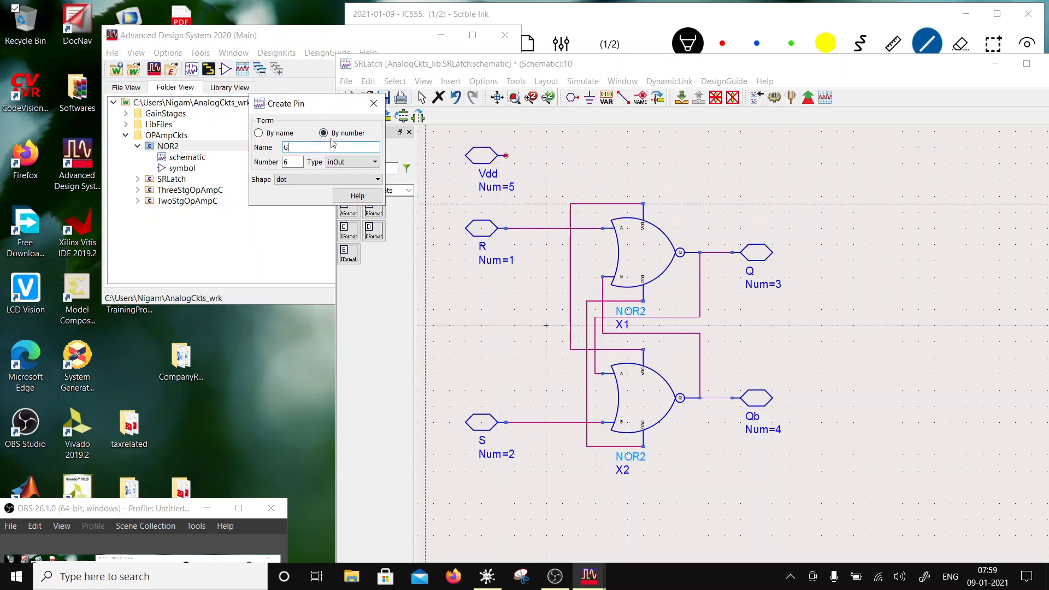
{"action": "type", "text": "nd"}
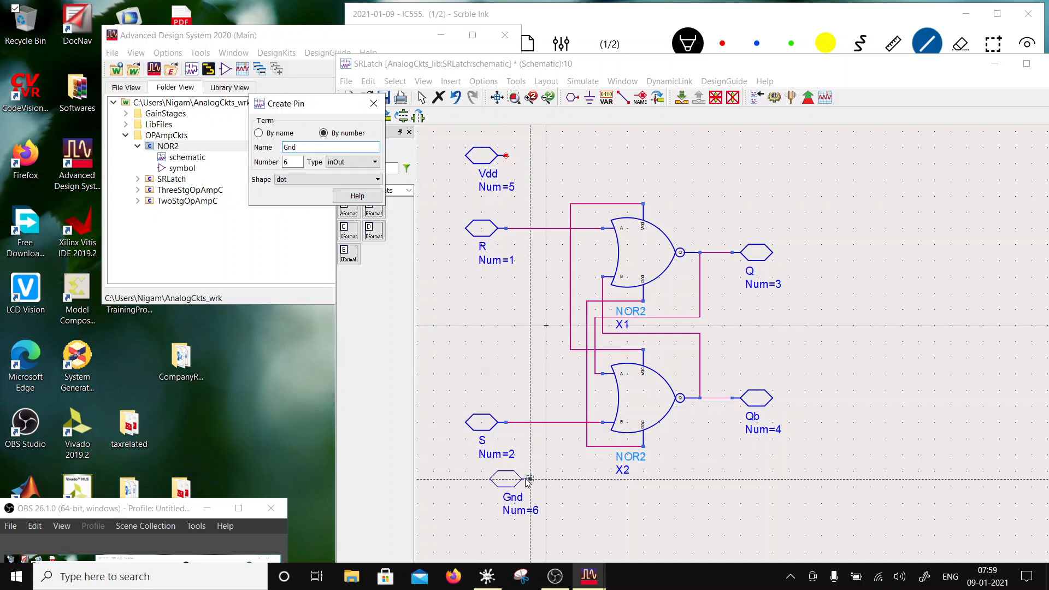
{"action": "left_click", "coordinate": [512, 486]}
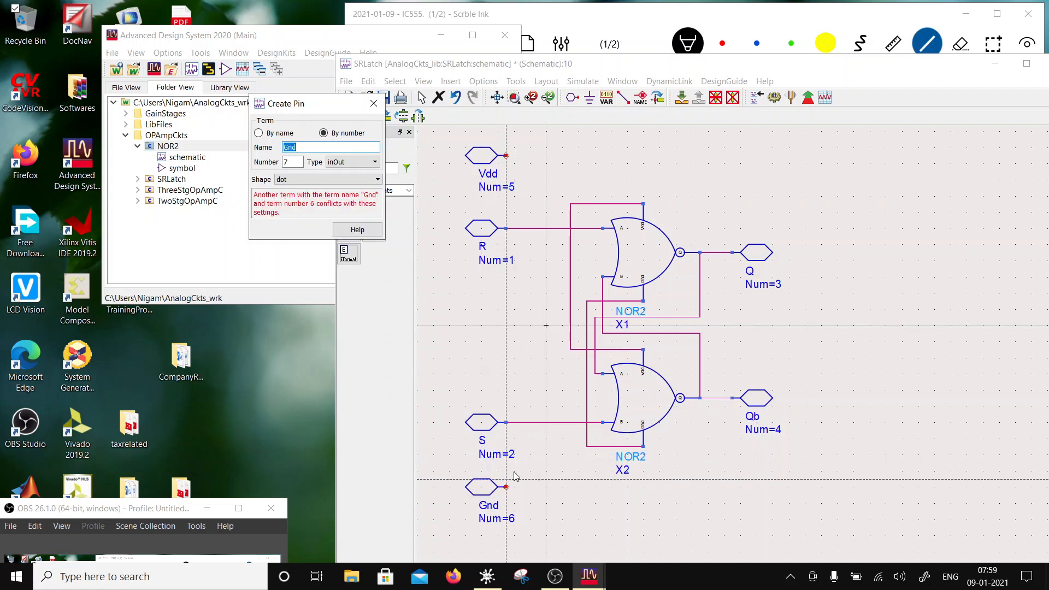
Step: Wire pin Vdd to the gates' shared supply line and pin Gnd to their shared ground line
{"action": "left_click", "coordinate": [623, 98]}
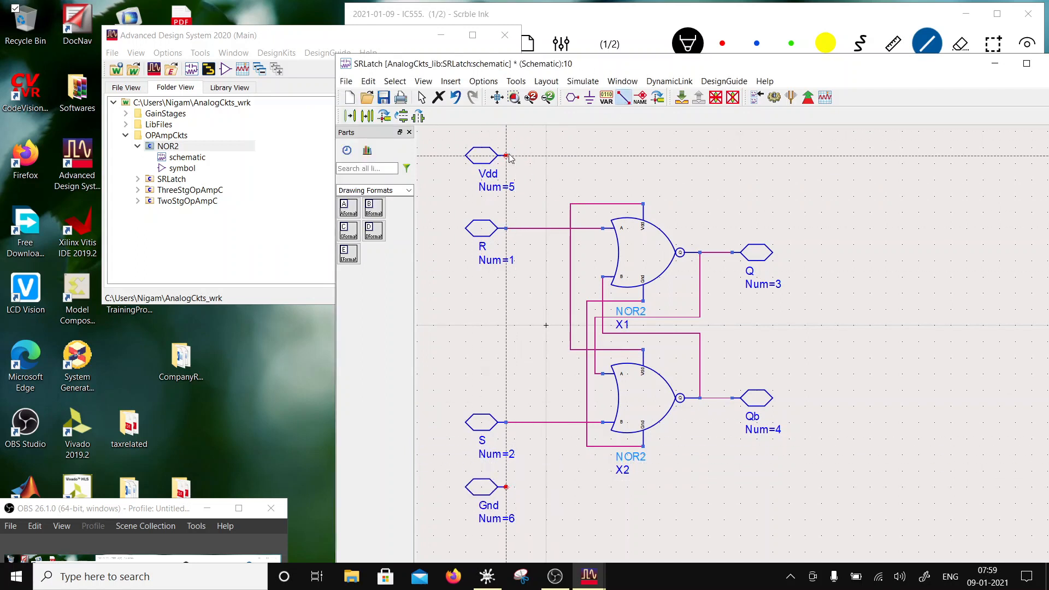
{"action": "left_click", "coordinate": [570, 203]}
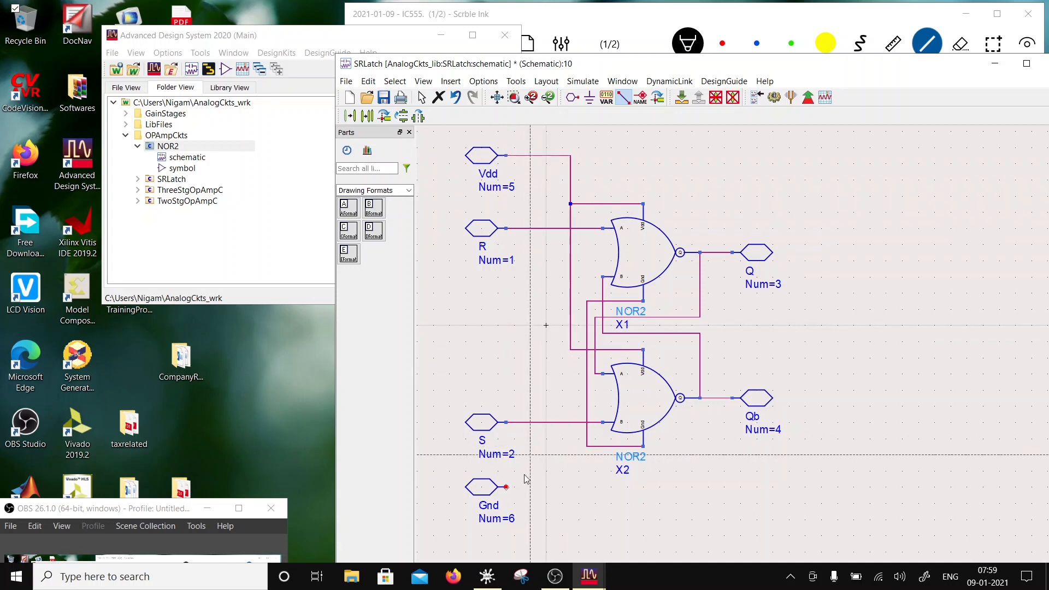
{"action": "left_click", "coordinate": [506, 487]}
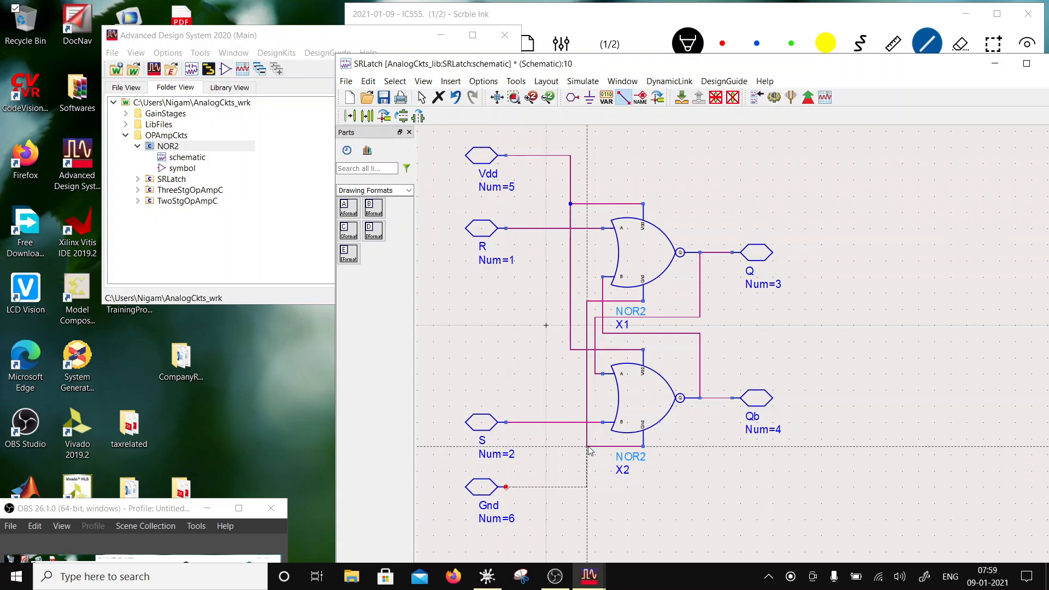
{"action": "left_click", "coordinate": [587, 446]}
{"action": "key", "text": "Escape"}
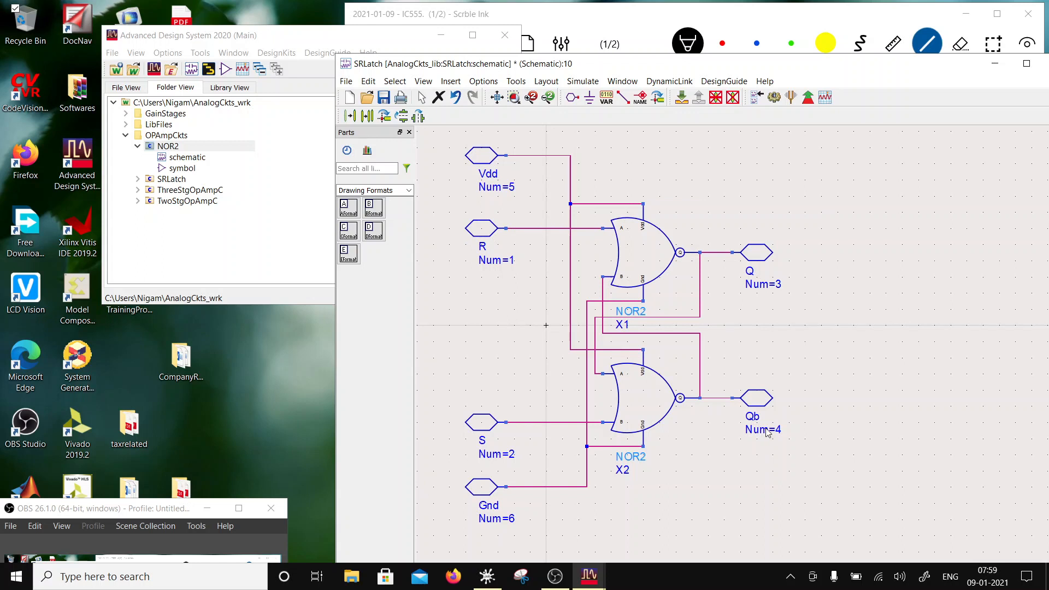
Step: Save the SRLatch schematic and close its window
{"action": "left_click", "coordinate": [384, 99]}
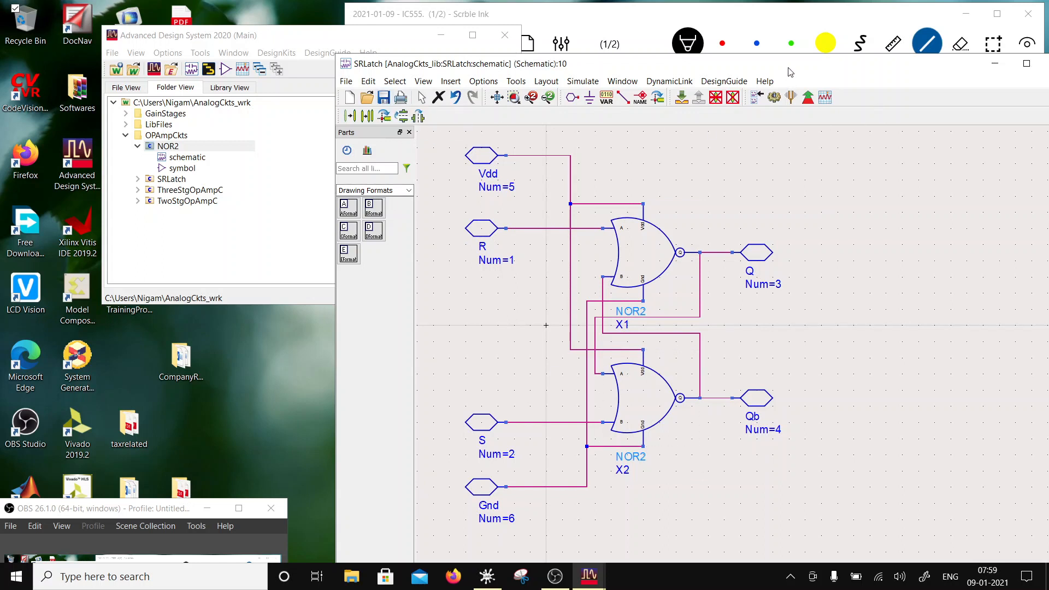
{"action": "left_click_drag", "start_coordinate": [791, 72], "coordinate": [646, 95]}
{"action": "left_click", "coordinate": [914, 92]}
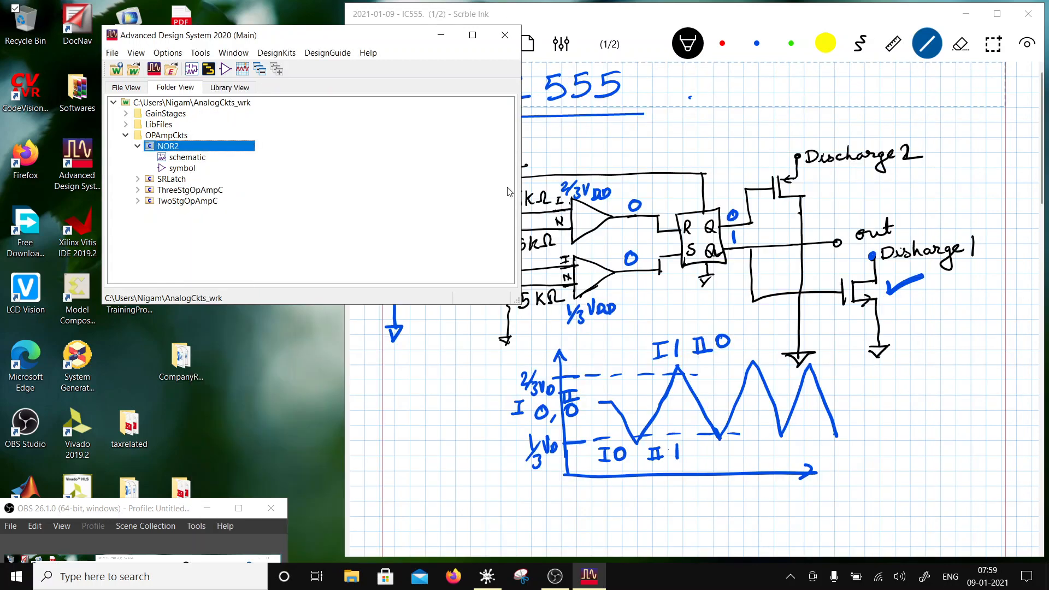
Step: Create a new symbol for the SRLatch cell, auto-generated from its schematic as a Dual type with the default settings
{"action": "left_click", "coordinate": [138, 179]}
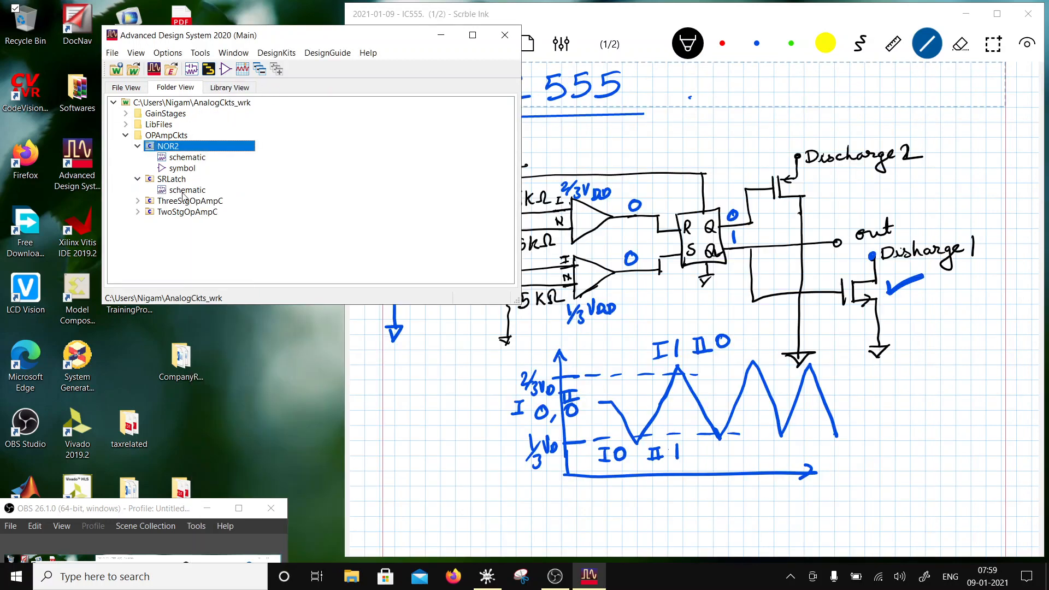
{"action": "right_click", "coordinate": [177, 184]}
{"action": "mouse_move", "coordinate": [219, 208]}
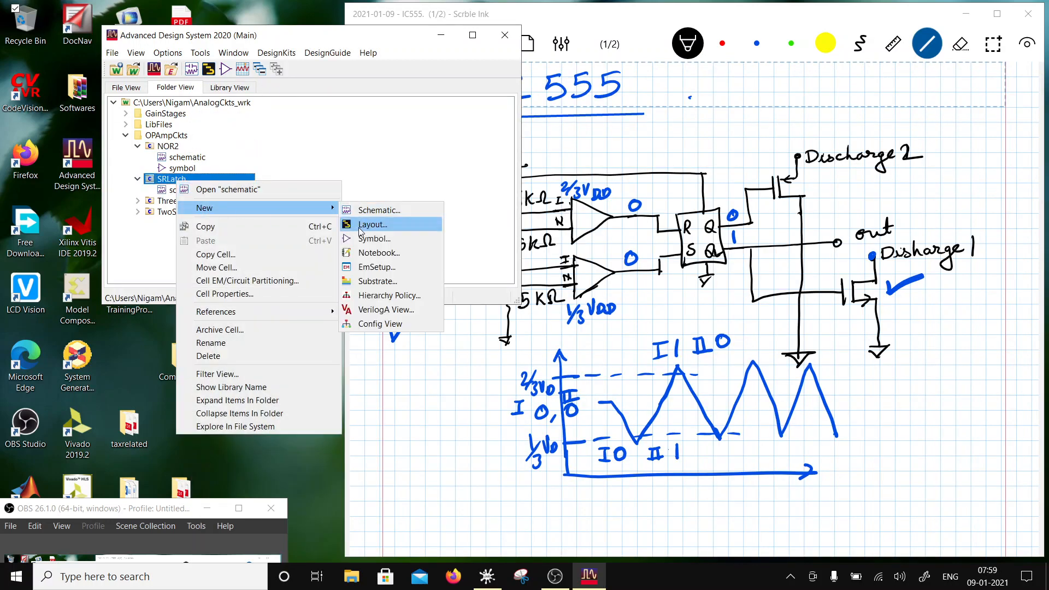
{"action": "left_click", "coordinate": [371, 241]}
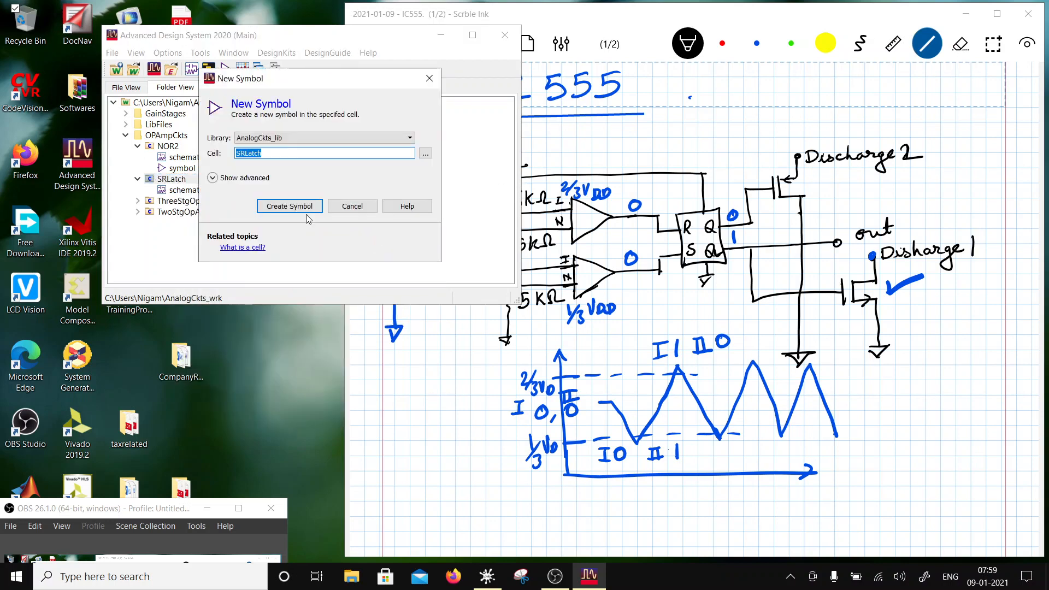
{"action": "left_click", "coordinate": [309, 211]}
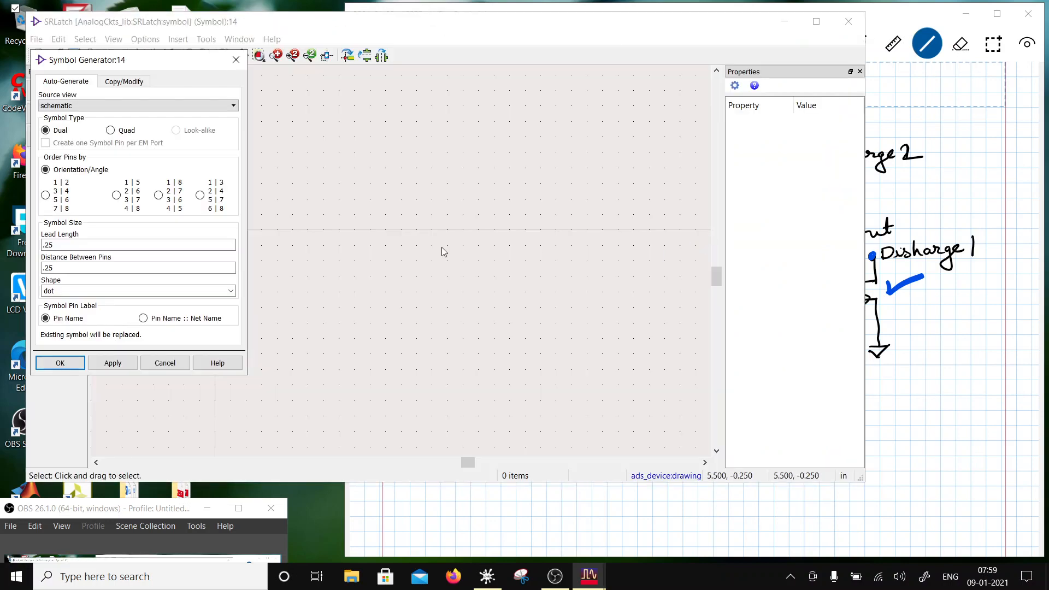
{"action": "left_click", "coordinate": [71, 359]}
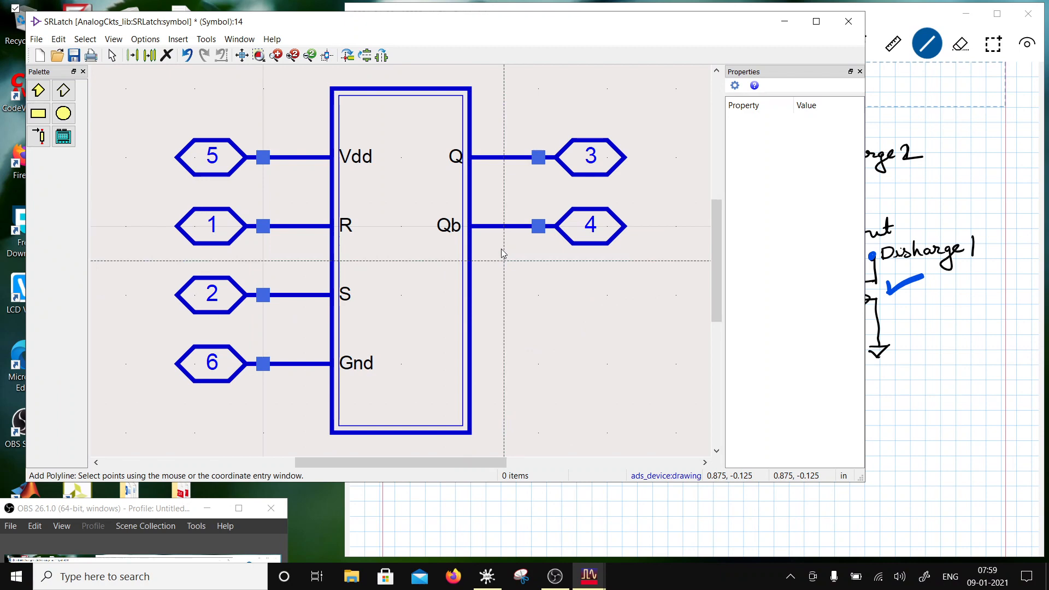
{"action": "key", "text": "Escape"}
Step: Move the Q and Qb pins down together so they line up with the R and S pins
{"action": "scroll", "coordinate": [492, 284], "scroll_direction": "down", "scroll_amount": 1}
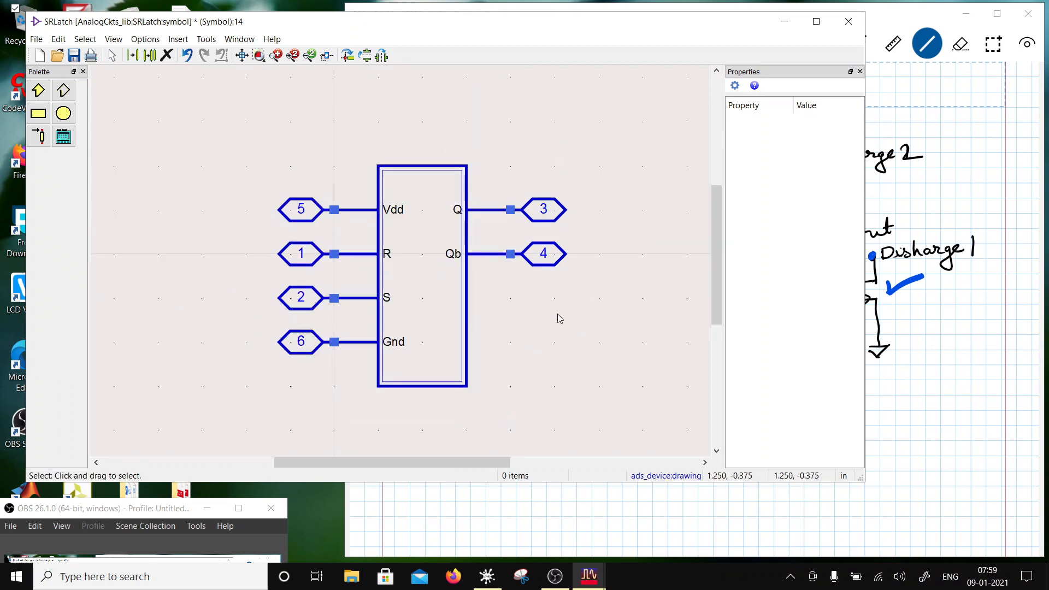
{"action": "mouse_move", "coordinate": [601, 291]}
{"action": "left_mouse_down"}
{"action": "mouse_move", "coordinate": [476, 172]}
{"action": "mouse_move", "coordinate": [443, 176]}
{"action": "left_mouse_up"}
{"action": "mouse_move", "coordinate": [482, 210]}
{"action": "left_mouse_down"}
{"action": "mouse_move", "coordinate": [484, 272]}
{"action": "mouse_move", "coordinate": [484, 256]}
{"action": "left_mouse_up"}
{"action": "left_click", "coordinate": [556, 364]}
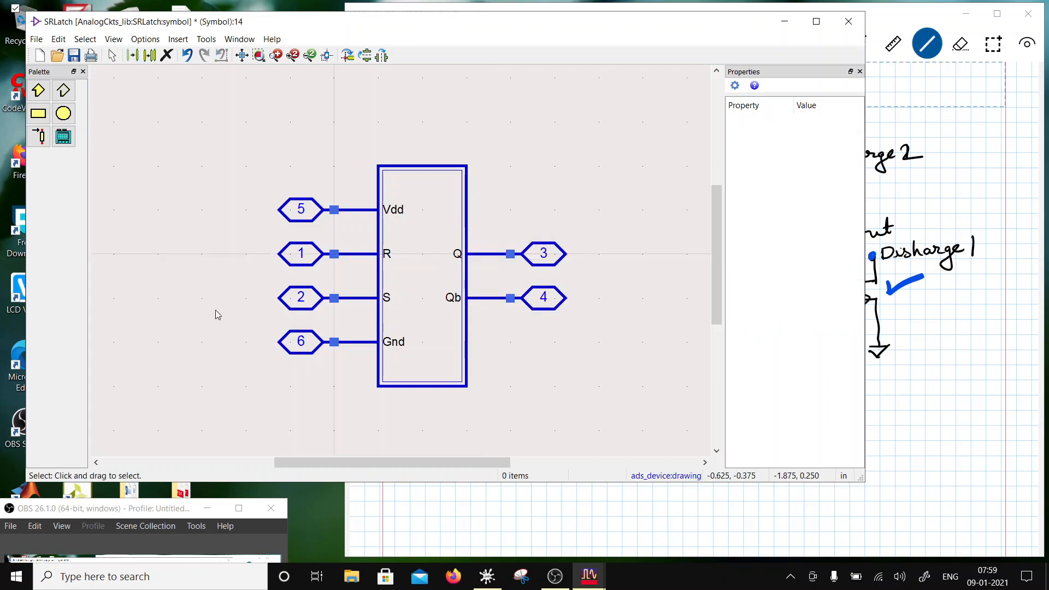
Step: Rotate the Gnd pin with its lead and label to point downward, and set it aside below and right of the symbol body
{"action": "left_click_drag", "start_coordinate": [230, 322], "coordinate": [431, 369]}
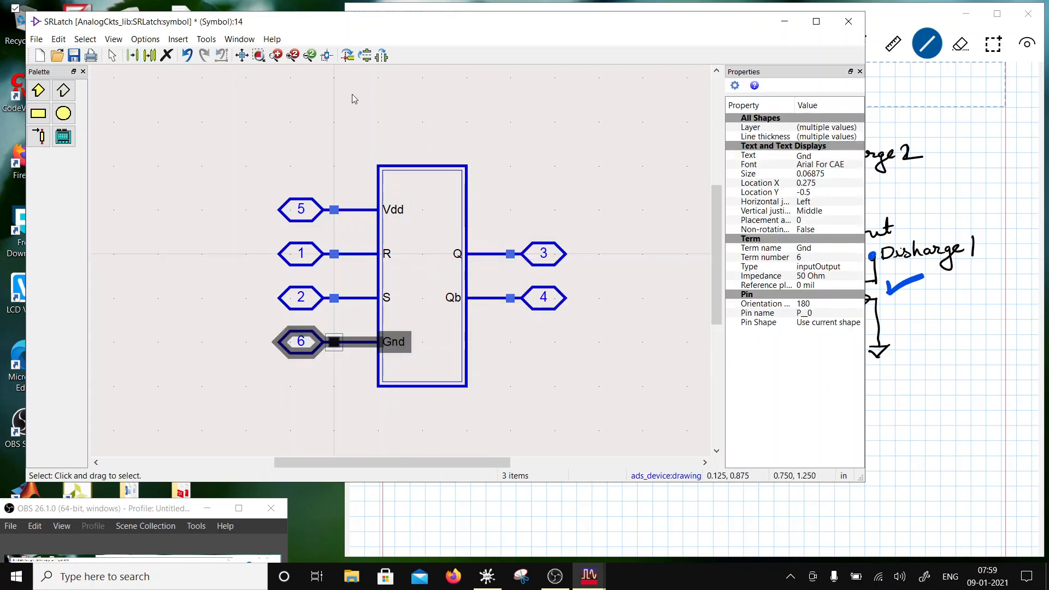
{"action": "left_click", "coordinate": [348, 57]}
{"action": "left_click", "coordinate": [349, 56]}
{"action": "left_click", "coordinate": [349, 57]}
{"action": "left_click_drag", "start_coordinate": [340, 365], "coordinate": [578, 425]}
Step: Rotate the Vdd pin with its lead and label to point upward, and set it aside above and right of the symbol body
{"action": "left_click_drag", "start_coordinate": [257, 189], "coordinate": [441, 237]}
{"action": "left_click", "coordinate": [353, 55]}
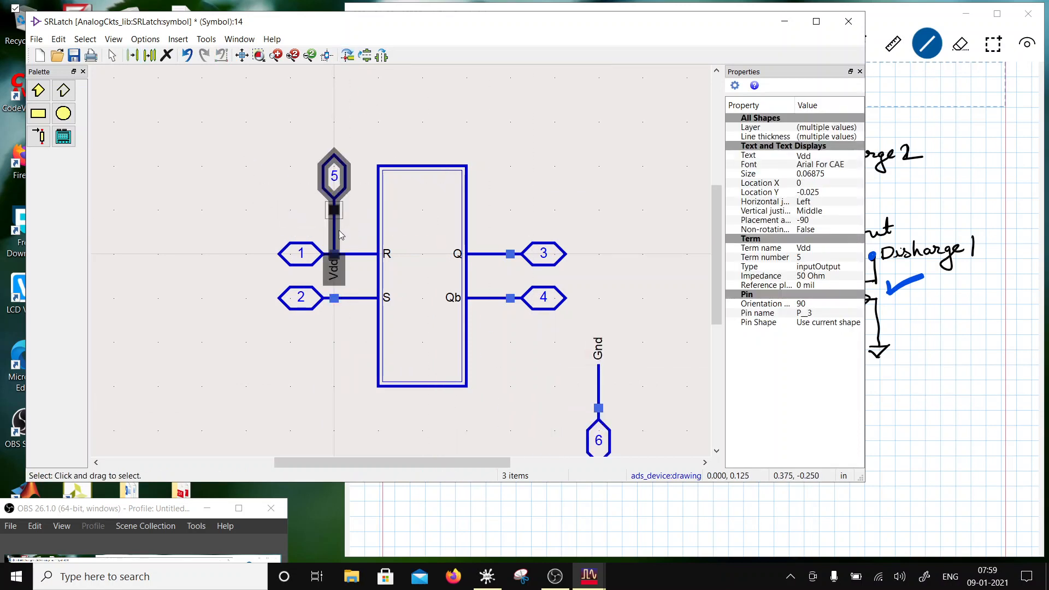
{"action": "left_click_drag", "start_coordinate": [340, 235], "coordinate": [648, 191]}
Step: Shorten both body rectangles by moving their upper edges down and lower edges up, closer to the R and S pins
{"action": "left_click_drag", "start_coordinate": [363, 141], "coordinate": [471, 255]}
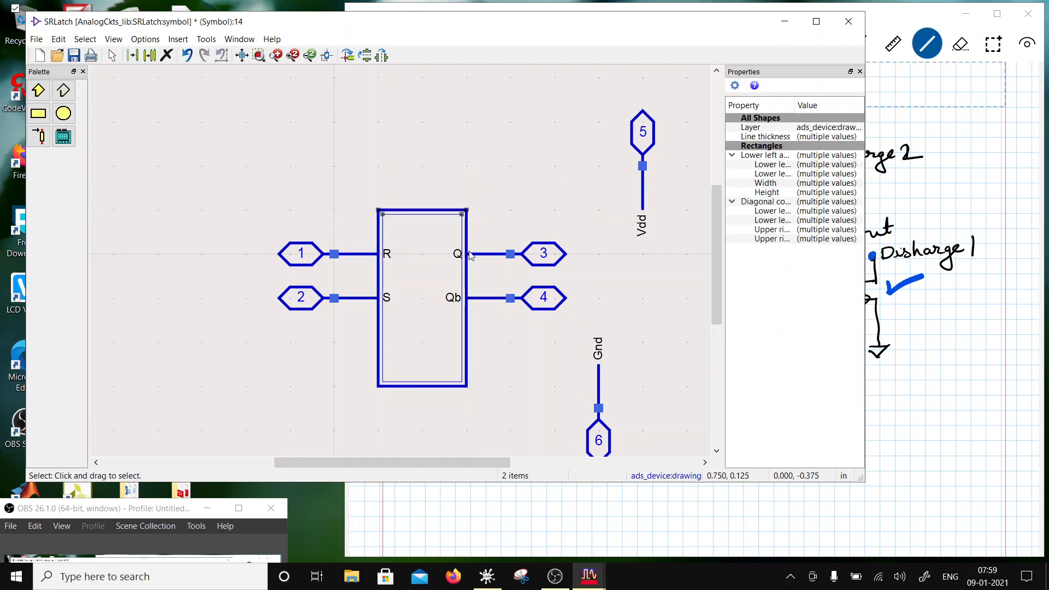
{"action": "left_click_drag", "start_coordinate": [518, 392], "coordinate": [352, 350]}
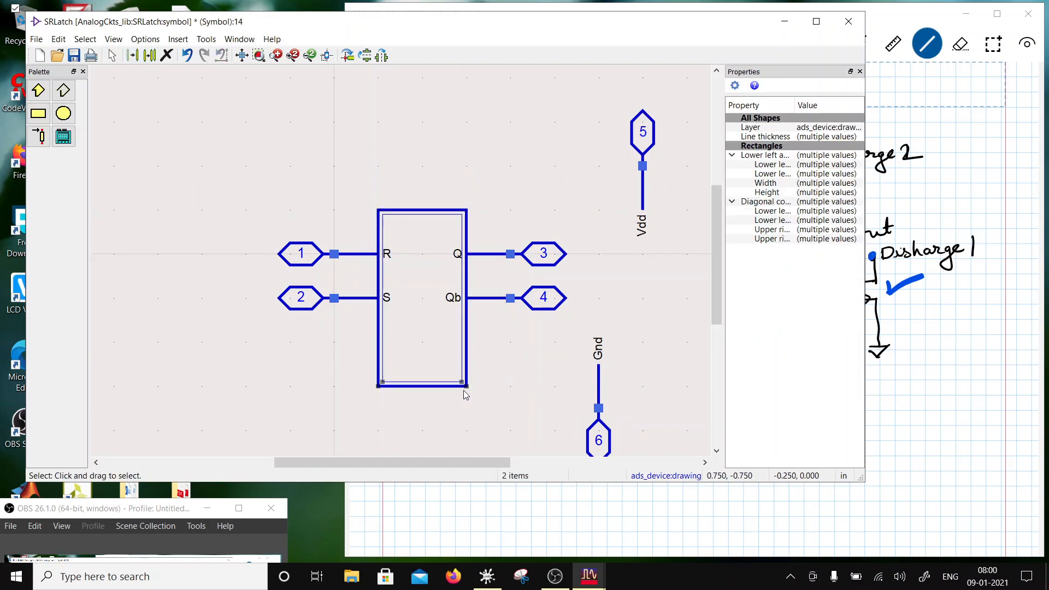
{"action": "left_click_drag", "start_coordinate": [469, 390], "coordinate": [466, 343]}
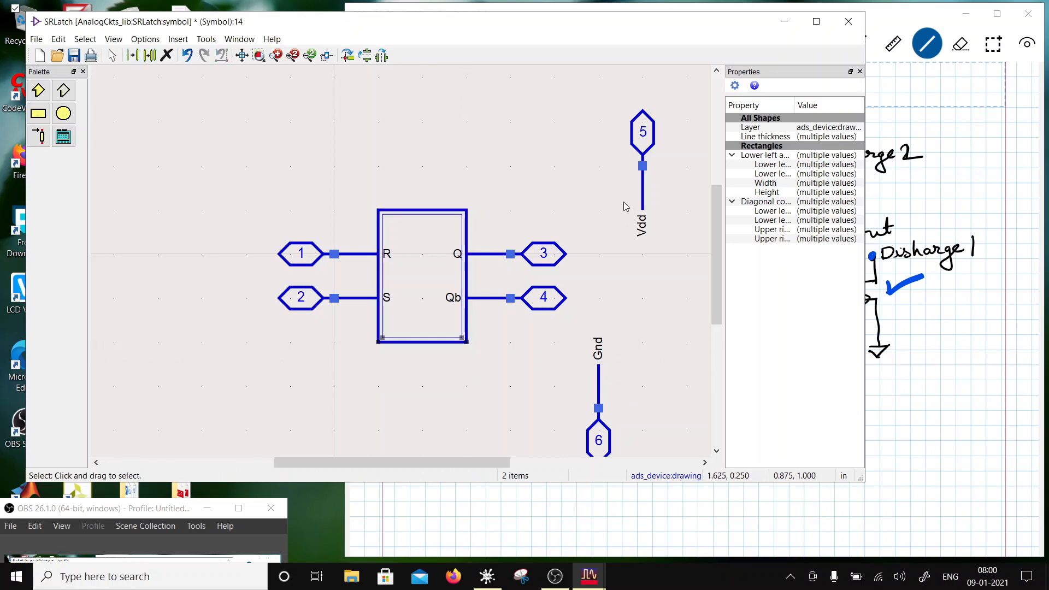
Step: Attach the Vdd pin to the middle of the body's upper edge and the Gnd pin to the middle of its lower edge
{"action": "left_click_drag", "start_coordinate": [618, 87], "coordinate": [429, 219]}
{"action": "scroll", "coordinate": [511, 304], "scroll_direction": "down", "scroll_amount": 1}
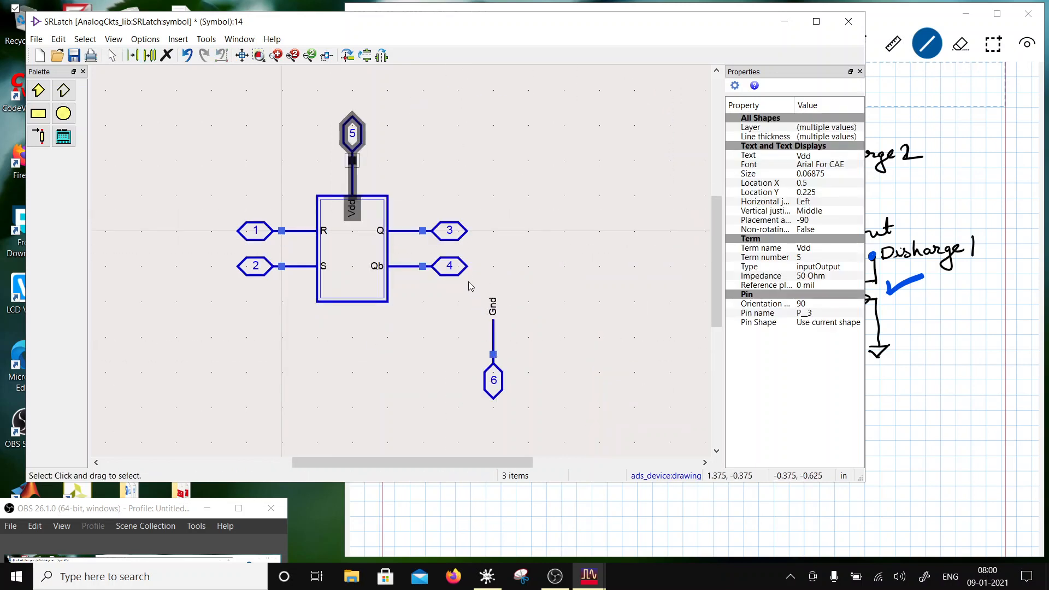
{"action": "left_click_drag", "start_coordinate": [471, 287], "coordinate": [537, 414]}
{"action": "left_click_drag", "start_coordinate": [487, 385], "coordinate": [365, 373]}
Step: Move the whole symbol so that its body is centred on the origin
{"action": "scroll", "coordinate": [338, 202], "scroll_direction": "down", "scroll_amount": 1}
{"action": "mouse_move", "coordinate": [260, 120]}
{"action": "left_mouse_down"}
{"action": "mouse_move", "coordinate": [513, 439]}
{"action": "mouse_move", "coordinate": [534, 427]}
{"action": "left_mouse_up"}
{"action": "left_click_drag", "start_coordinate": [376, 282], "coordinate": [328, 272]}
{"action": "left_click", "coordinate": [387, 187]}
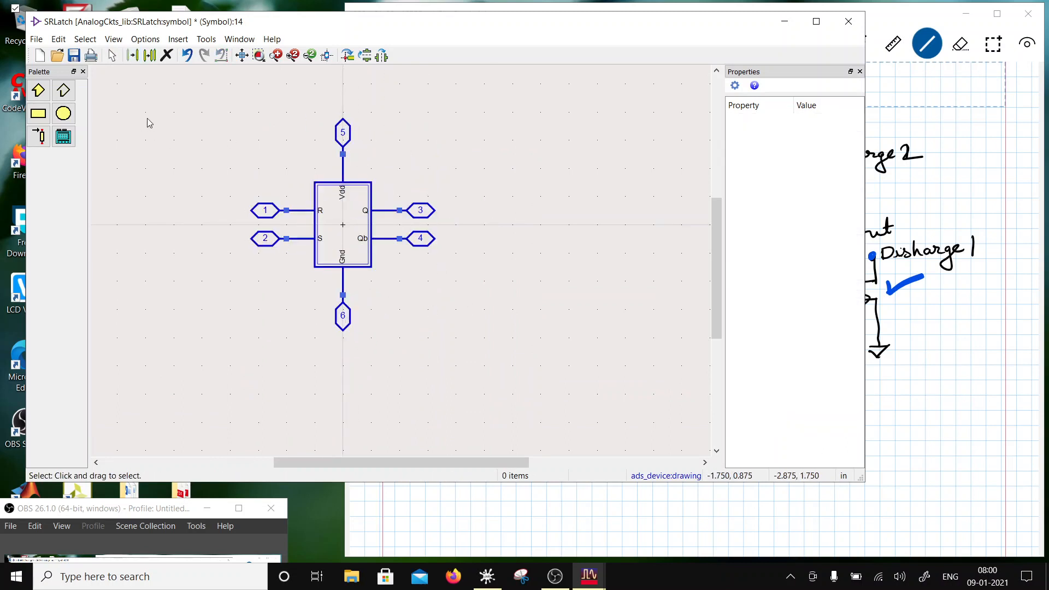
Step: Add the text "SR" and move it to the centre of the symbol body
{"action": "left_click", "coordinate": [141, 40]}
{"action": "mouse_move", "coordinate": [179, 39]}
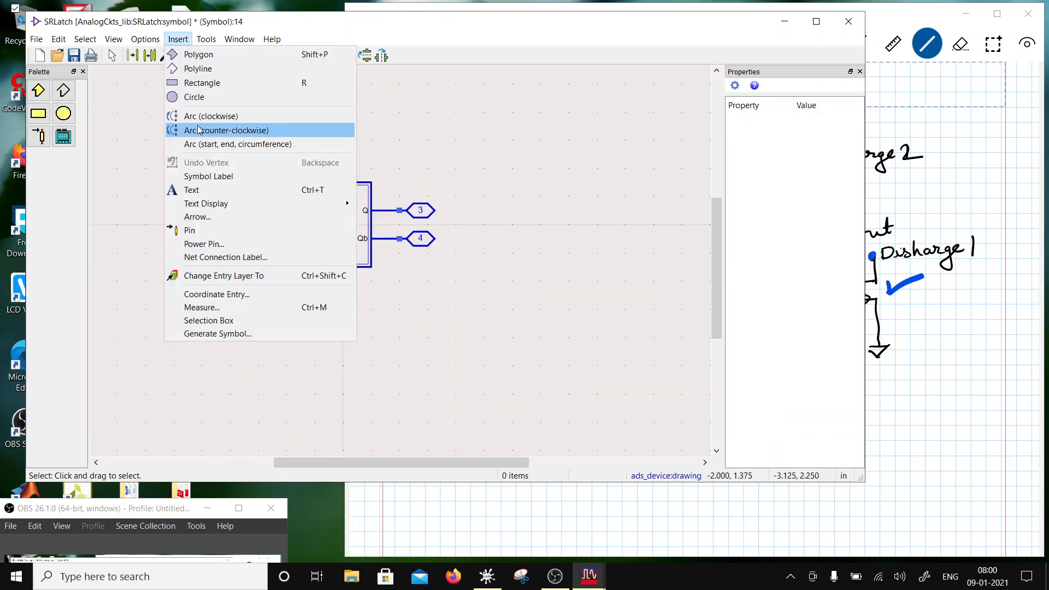
{"action": "left_click", "coordinate": [209, 190]}
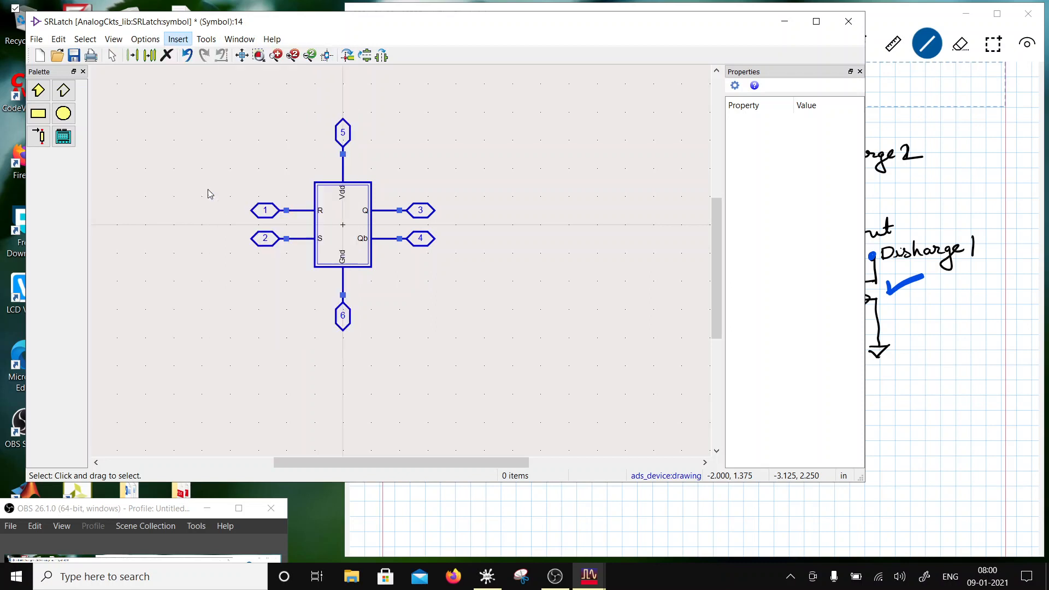
{"action": "left_click", "coordinate": [463, 305]}
{"action": "type", "text": "S"}
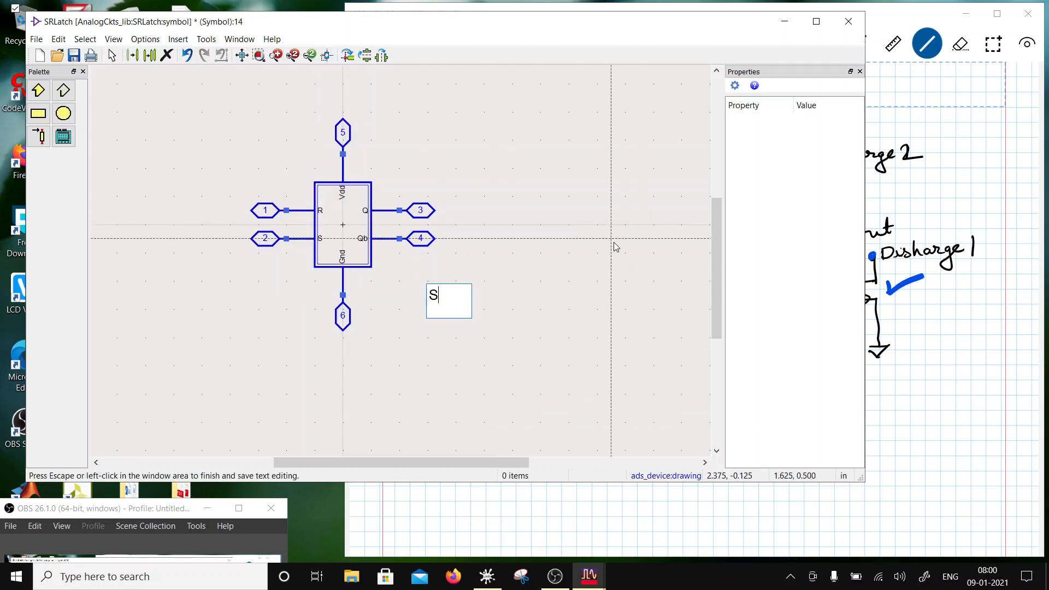
{"action": "type", "text": "R"}
{"action": "left_click", "coordinate": [548, 239]}
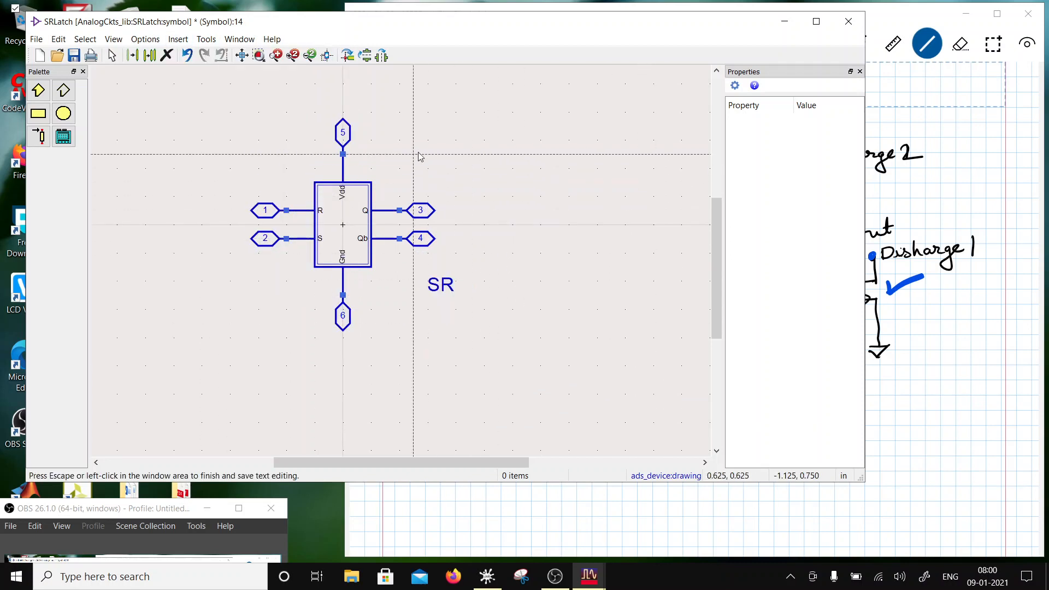
{"action": "key", "text": "Escape"}
{"action": "left_click_drag", "start_coordinate": [429, 279], "coordinate": [329, 223]}
{"action": "left_click", "coordinate": [458, 320]}
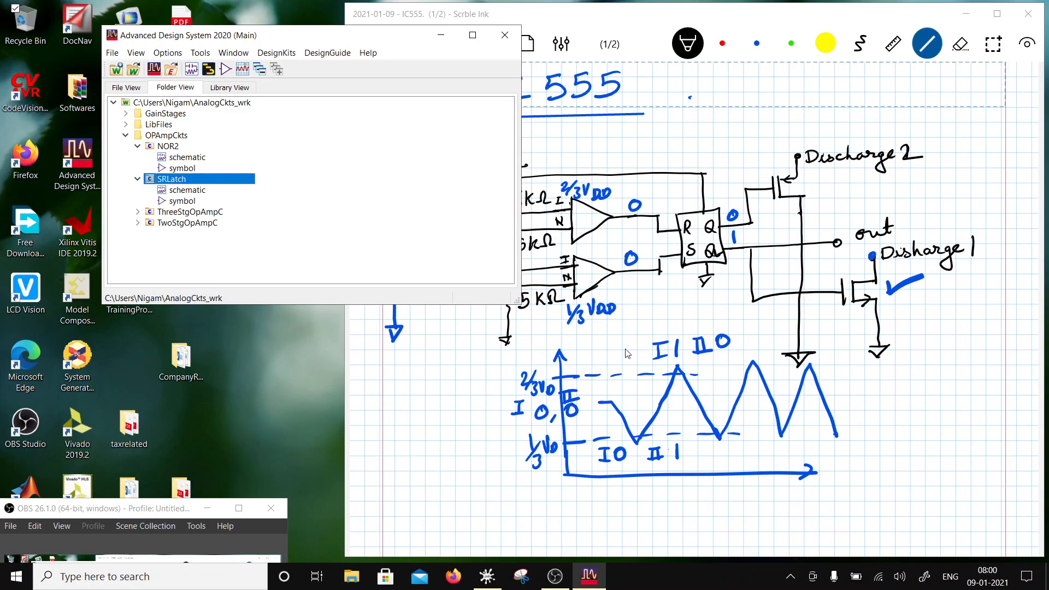
Step: Move the main workspace window aside and collapse the NOR2 and SRLatch cells in the folder tree
{"action": "left_click_drag", "start_coordinate": [334, 47], "coordinate": [444, 118]}
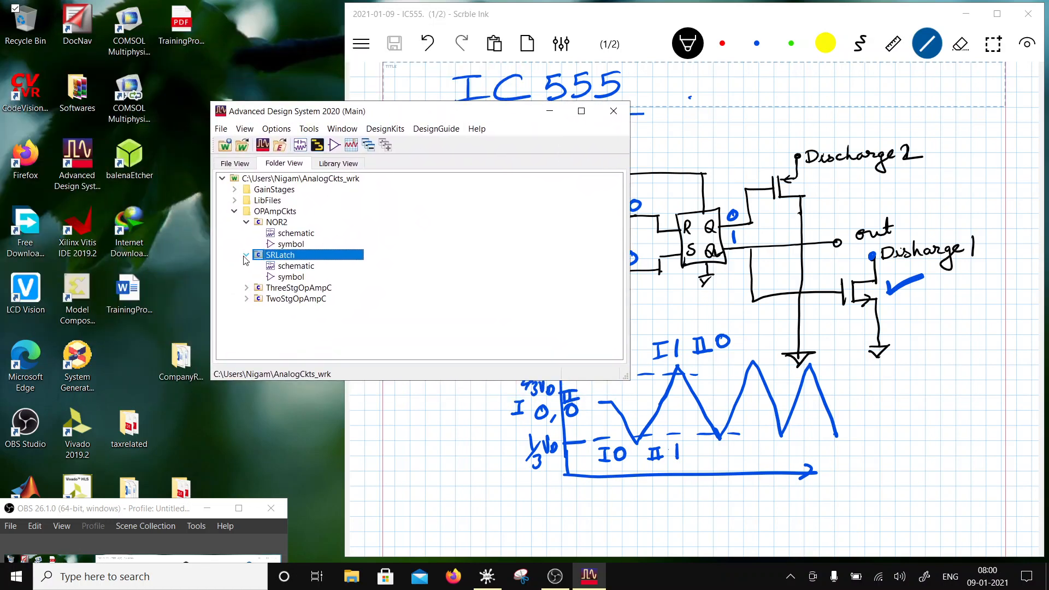
{"action": "left_click", "coordinate": [246, 222]}
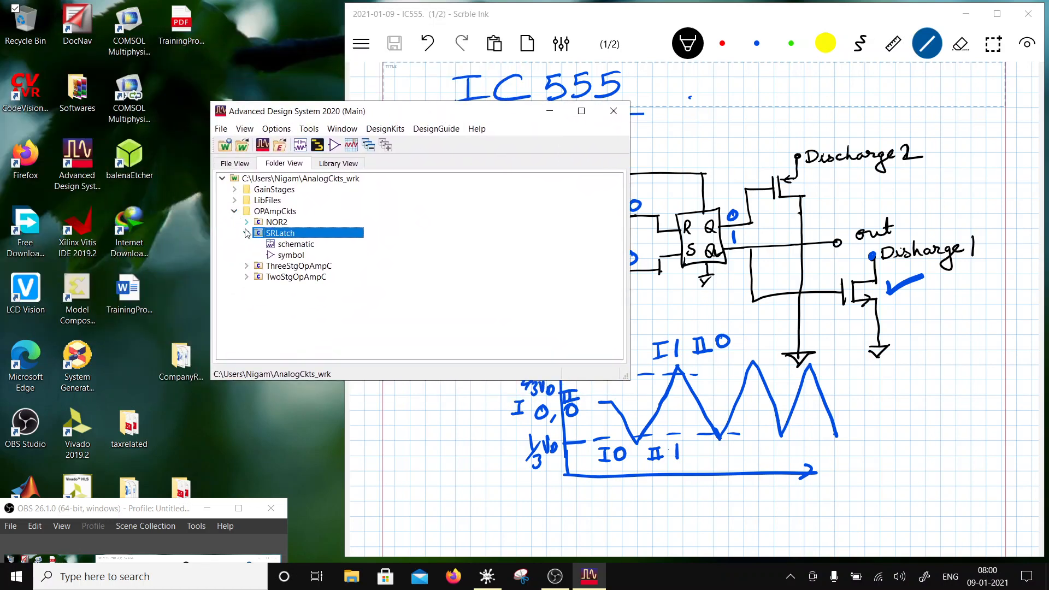
{"action": "left_click", "coordinate": [246, 234]}
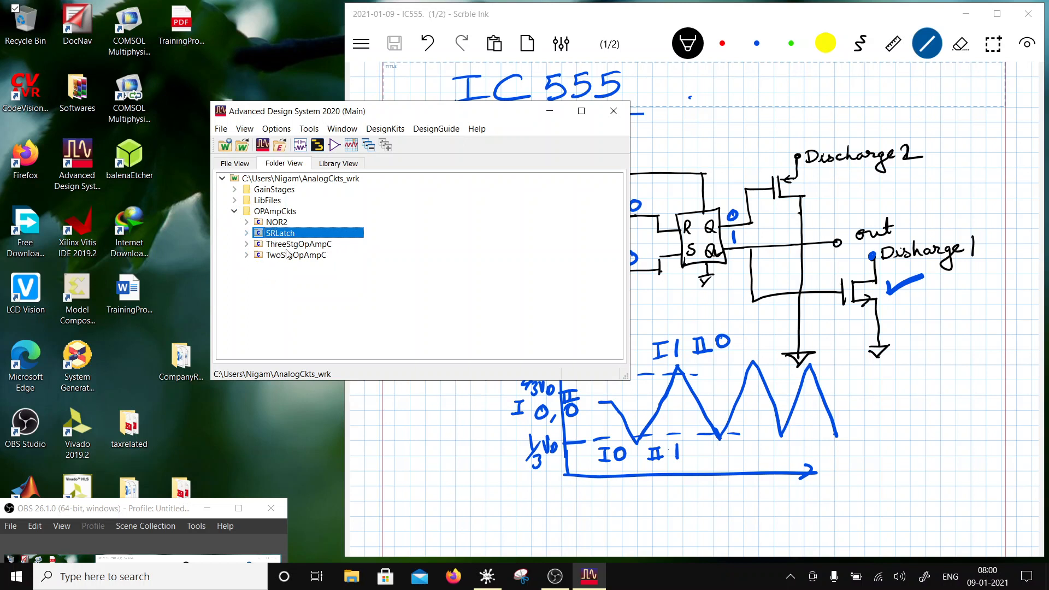
Step: Create a new schematic cell named IC555 in the OPAmpCkts folder and move its window aside
{"action": "right_click", "coordinate": [286, 214]}
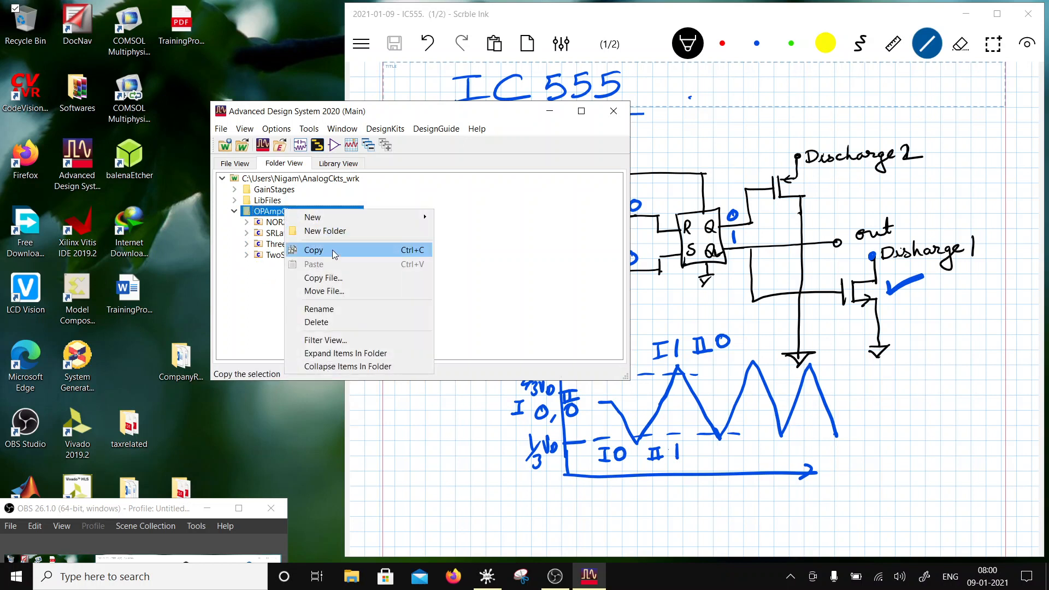
{"action": "left_click", "coordinate": [334, 249]}
{"action": "right_click", "coordinate": [268, 218]}
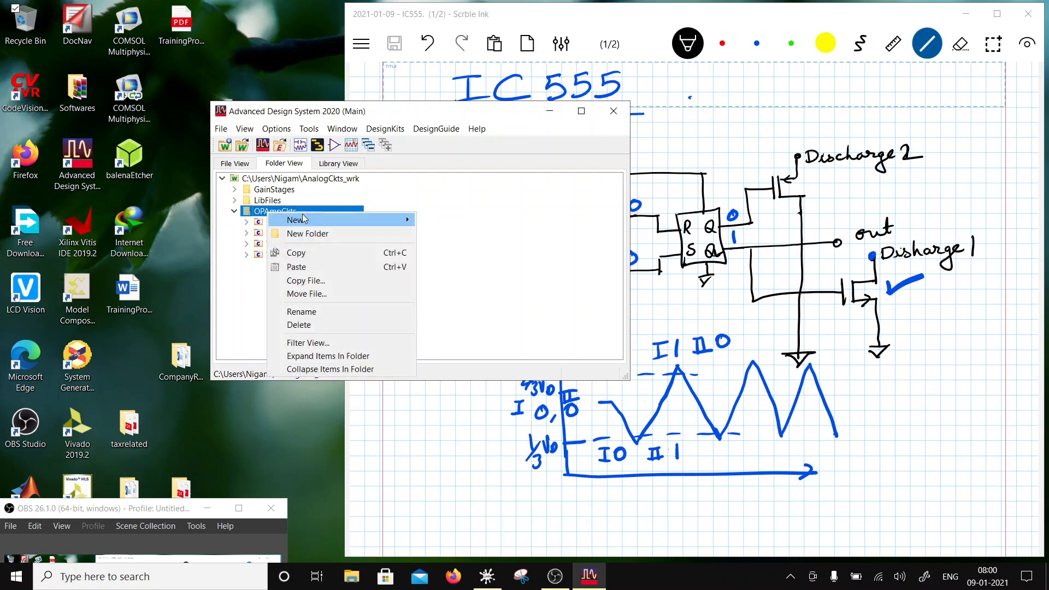
{"action": "mouse_move", "coordinate": [328, 217]}
{"action": "left_click", "coordinate": [453, 224]}
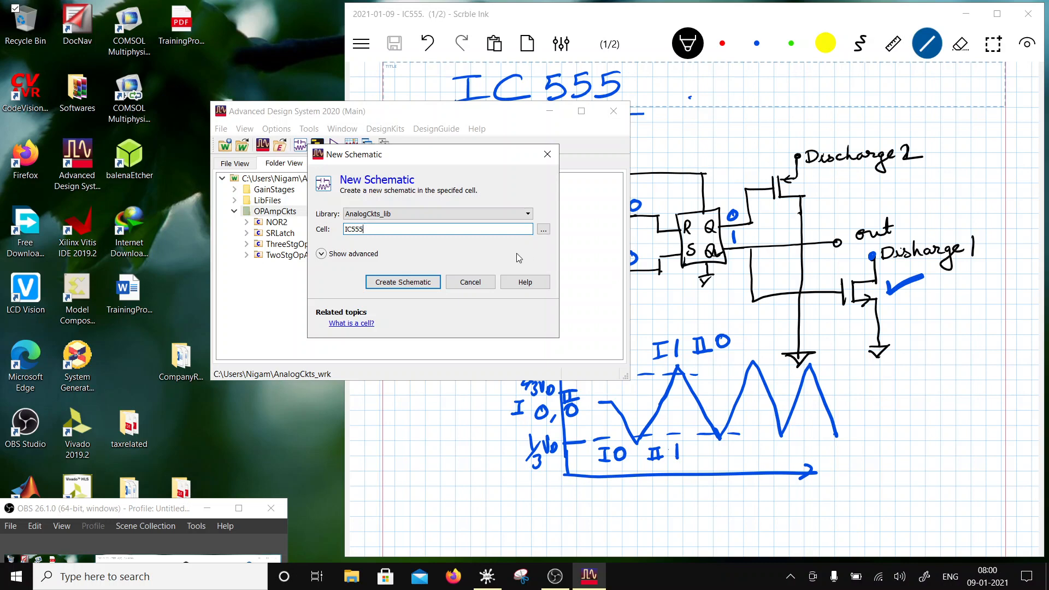
{"action": "left_click", "coordinate": [432, 286]}
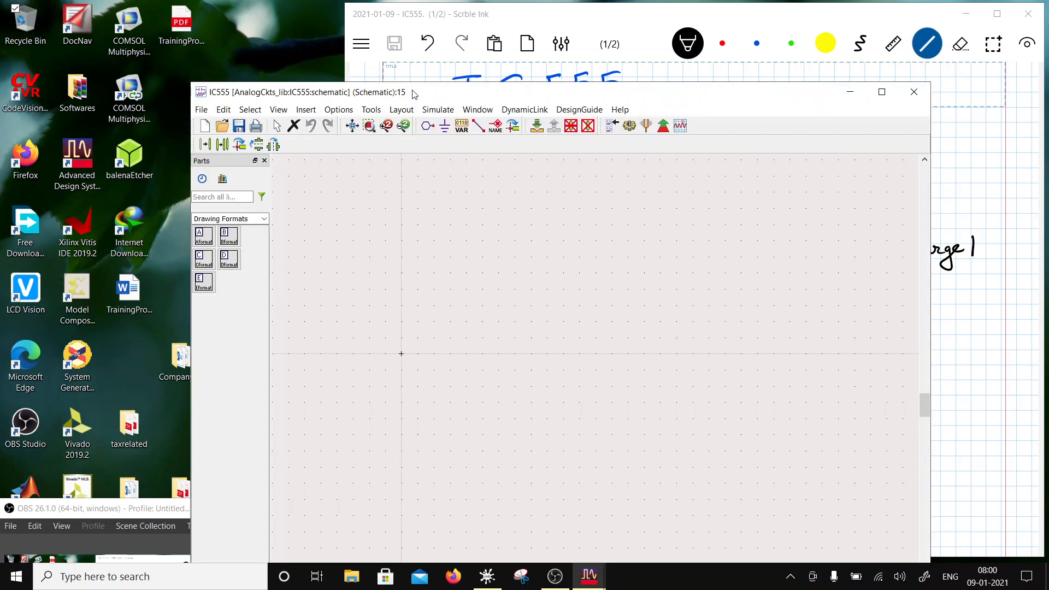
{"action": "left_click_drag", "start_coordinate": [413, 95], "coordinate": [562, 94]}
Step: Place one vertical resistor from the Lumped-Components palette just above the origin of the schematic
{"action": "left_click", "coordinate": [411, 218]}
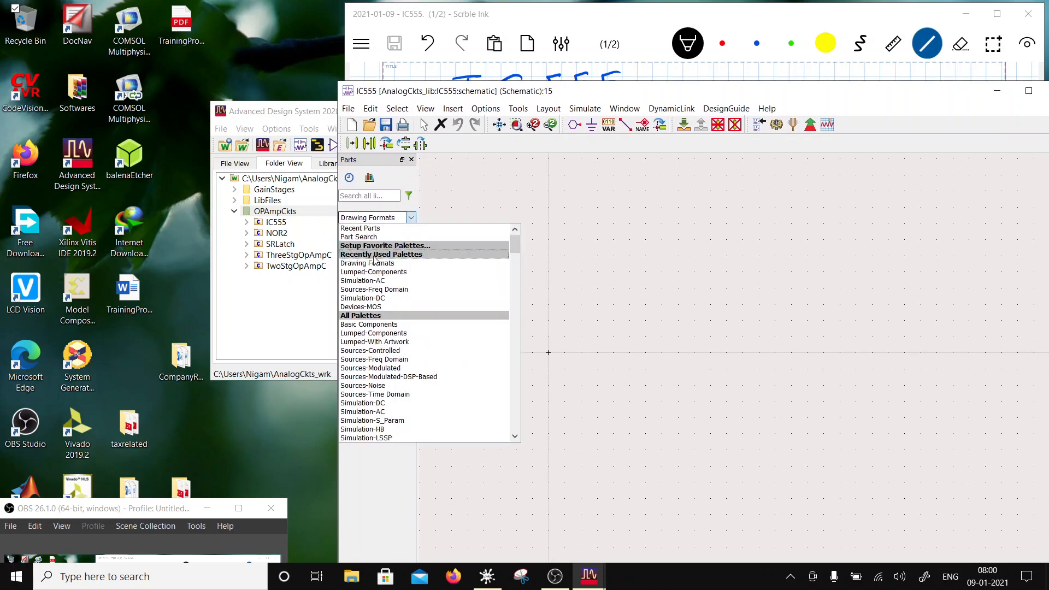
{"action": "left_click", "coordinate": [390, 333]}
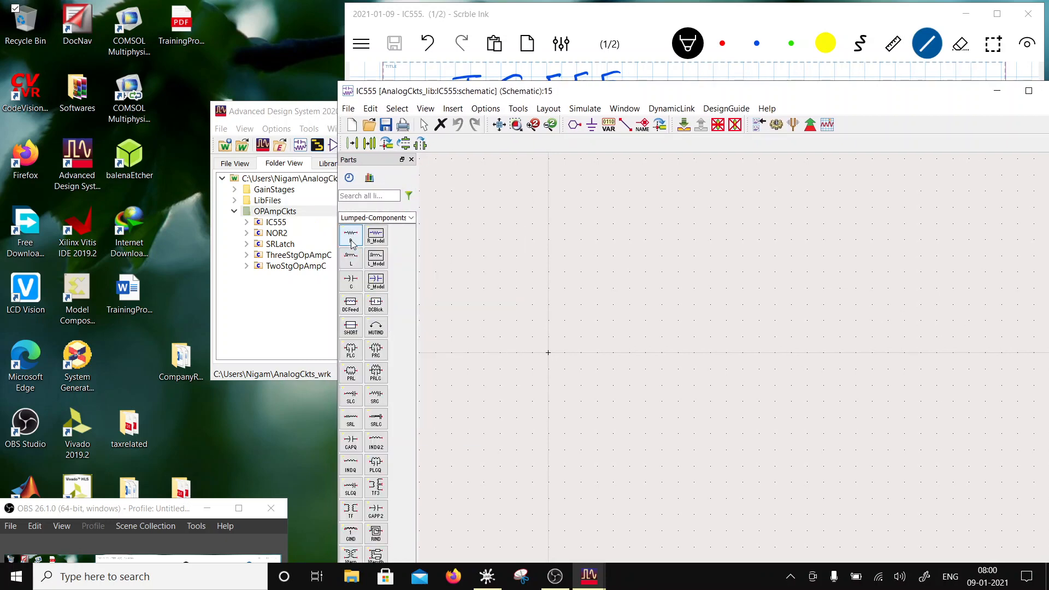
{"action": "left_click", "coordinate": [351, 234]}
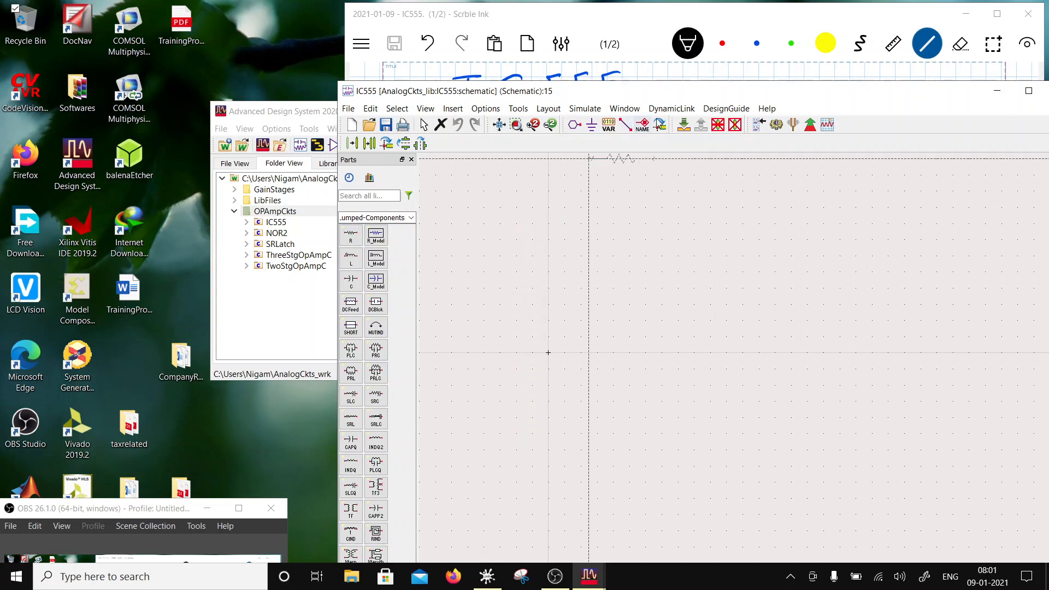
{"action": "key", "text": "ctrl+r"}
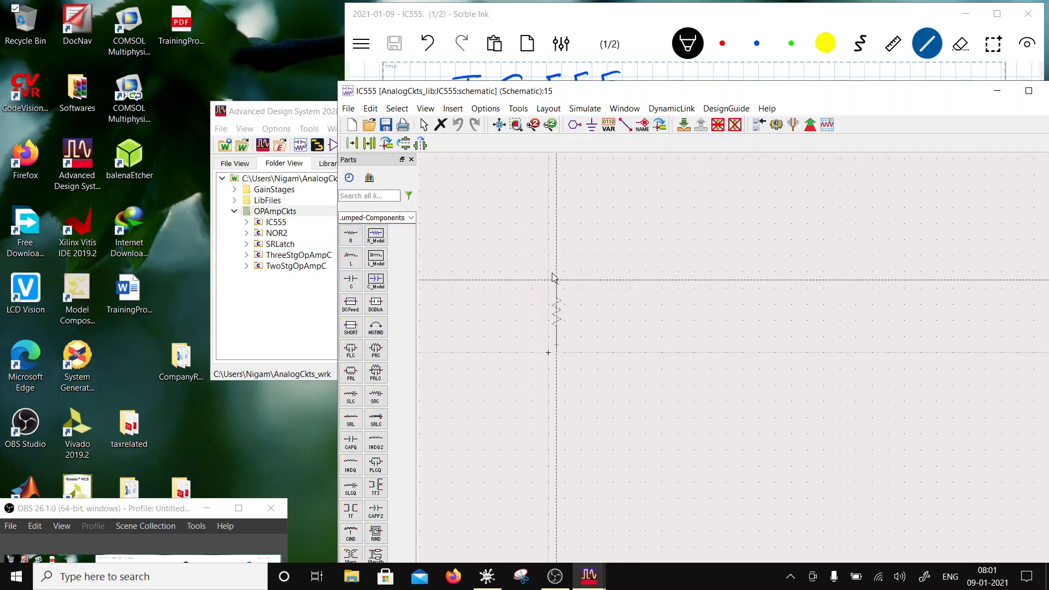
{"action": "left_click", "coordinate": [549, 233]}
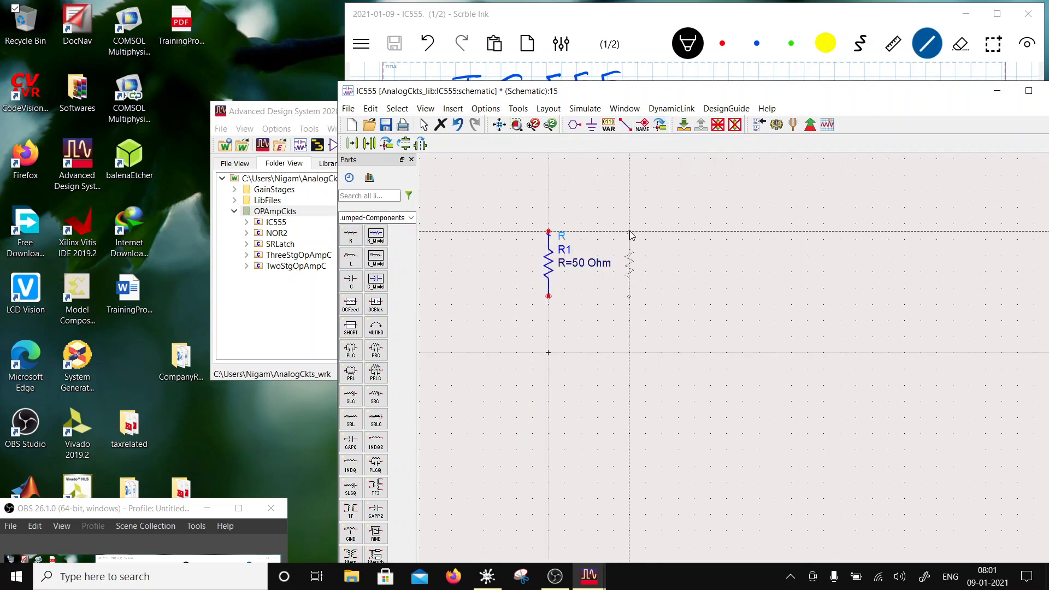
{"action": "key", "text": "Escape"}
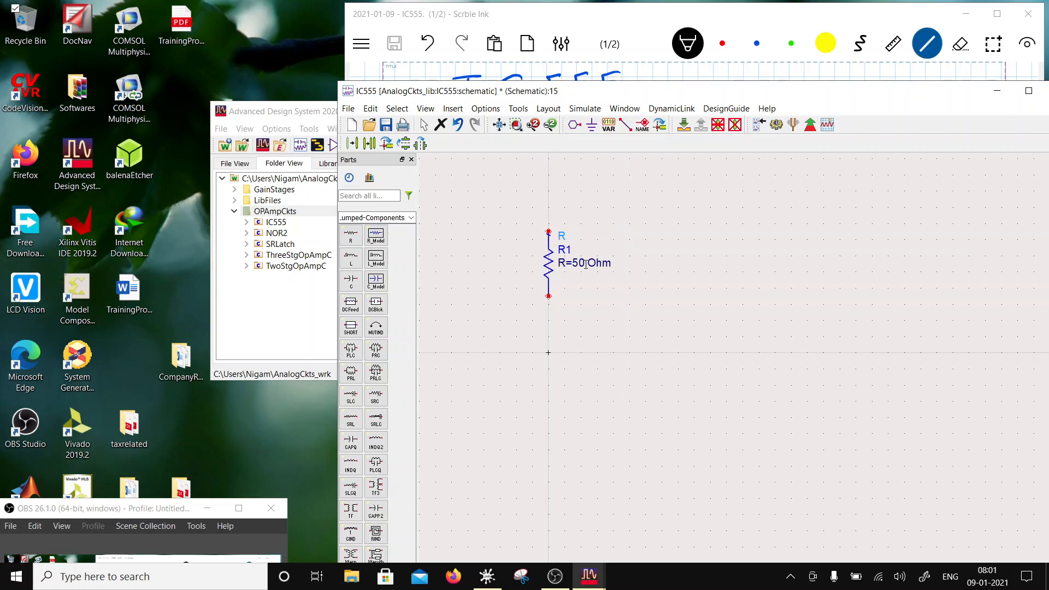
Step: Set the resistance of resistor R1 to 5 kOhm
{"action": "double_click", "coordinate": [553, 276]}
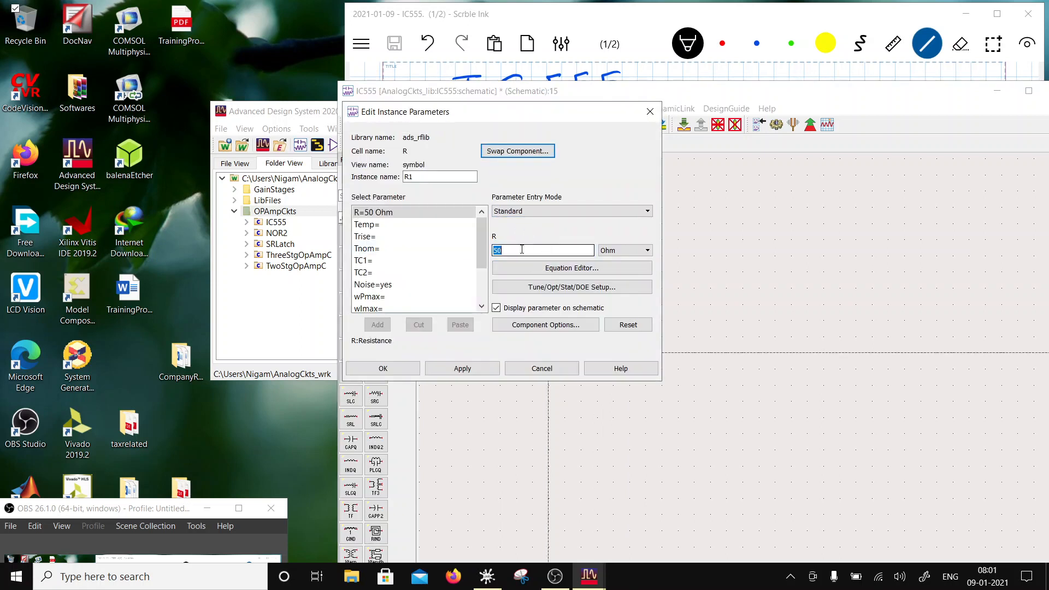
{"action": "type", "text": "5"}
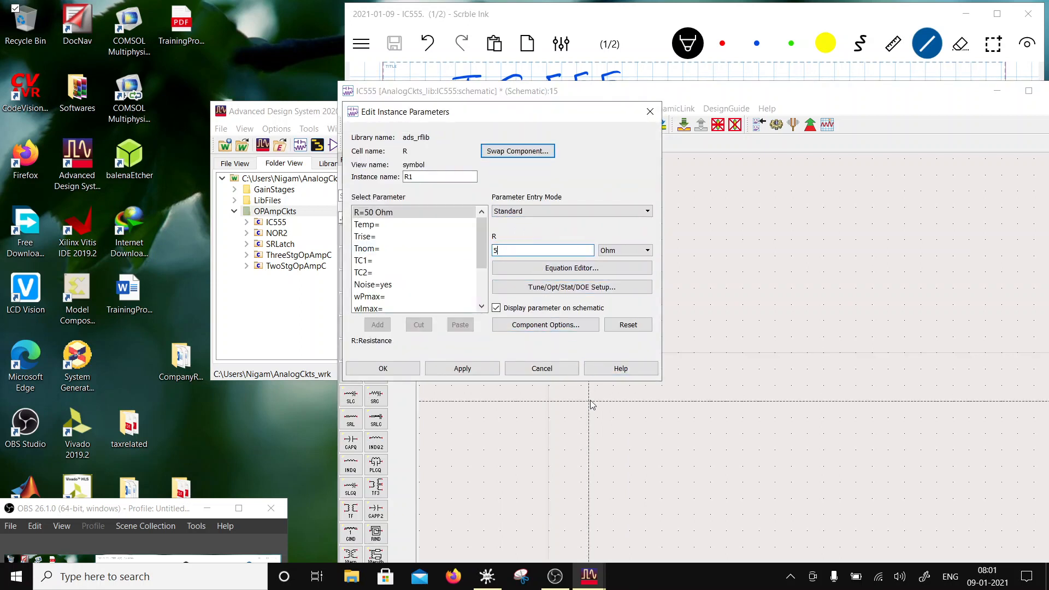
{"action": "left_click", "coordinate": [617, 251]}
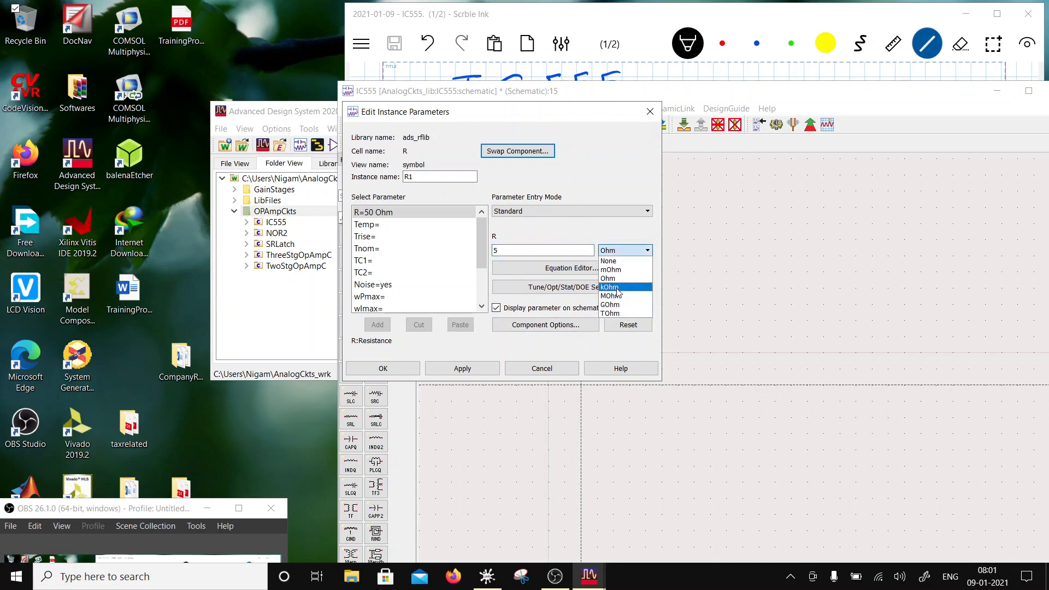
{"action": "left_click", "coordinate": [621, 294]}
{"action": "left_click", "coordinate": [449, 370]}
{"action": "left_click", "coordinate": [384, 369]}
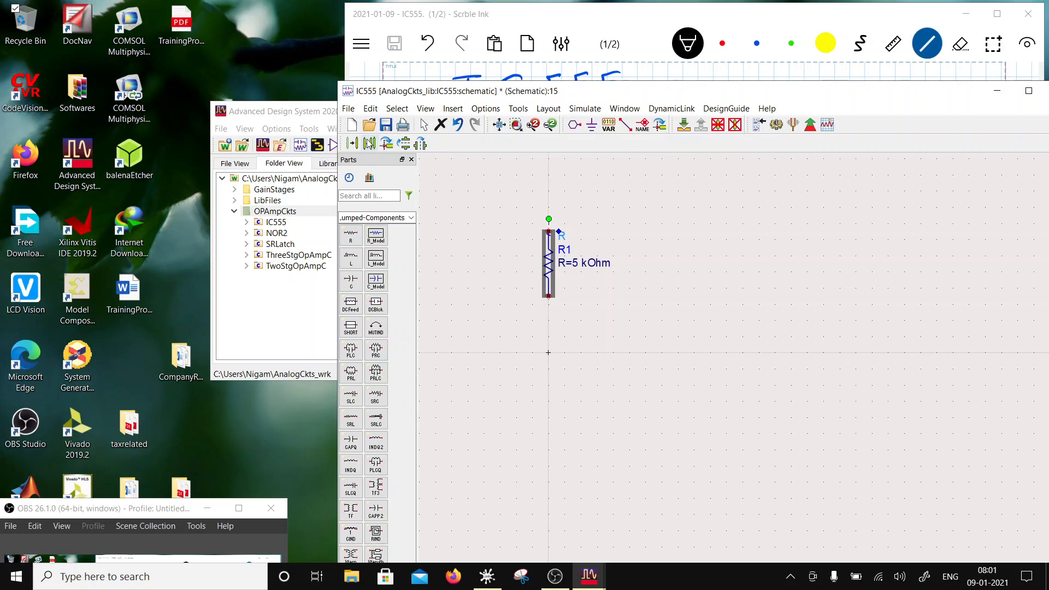
Step: Copy the 5 kOhm resistor twice straight below itself, leaving gaps, to form a vertical column of three resistors
{"action": "left_click", "coordinate": [369, 143]}
{"action": "left_click", "coordinate": [548, 232]}
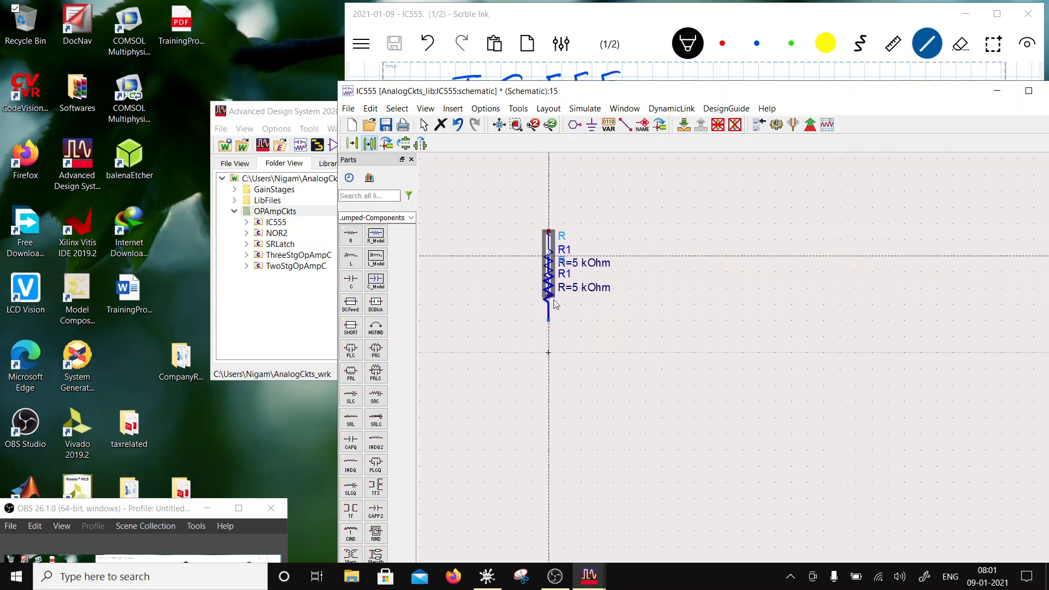
{"action": "left_click", "coordinate": [548, 441]}
{"action": "scroll", "coordinate": [757, 462], "scroll_direction": "down", "scroll_amount": 1}
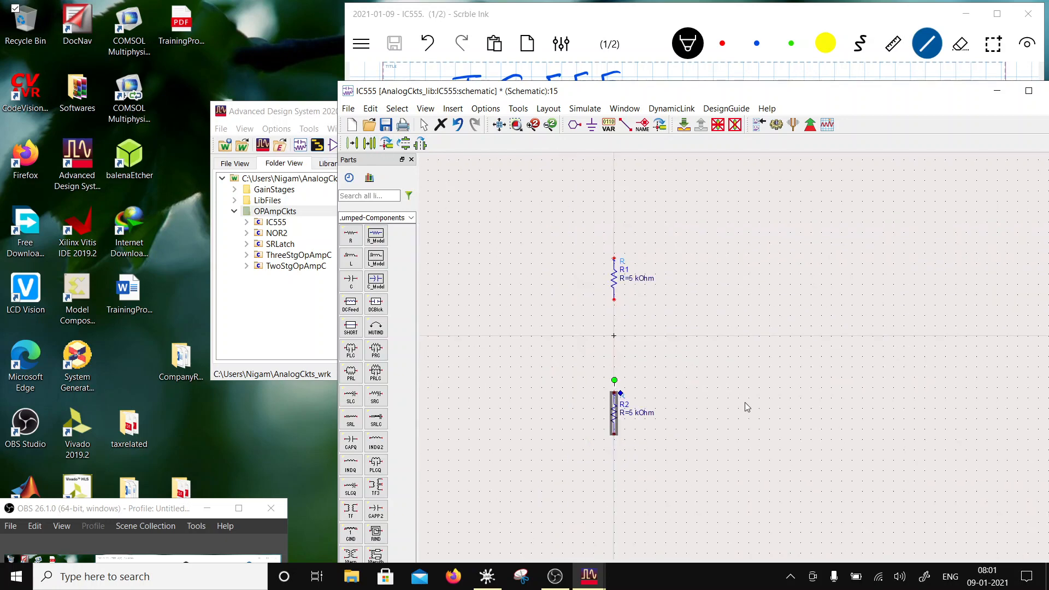
{"action": "scroll", "coordinate": [732, 448], "scroll_direction": "down", "scroll_amount": 2}
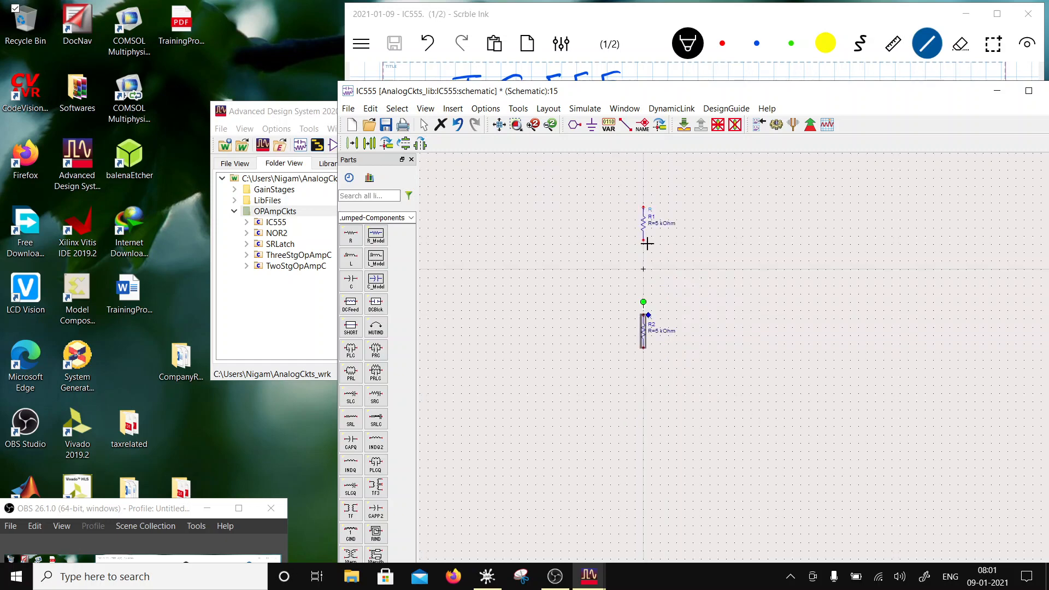
{"action": "left_click_drag", "start_coordinate": [603, 176], "coordinate": [703, 362]}
{"action": "left_click_drag", "start_coordinate": [646, 327], "coordinate": [646, 269]}
{"action": "left_click_drag", "start_coordinate": [618, 228], "coordinate": [681, 330]}
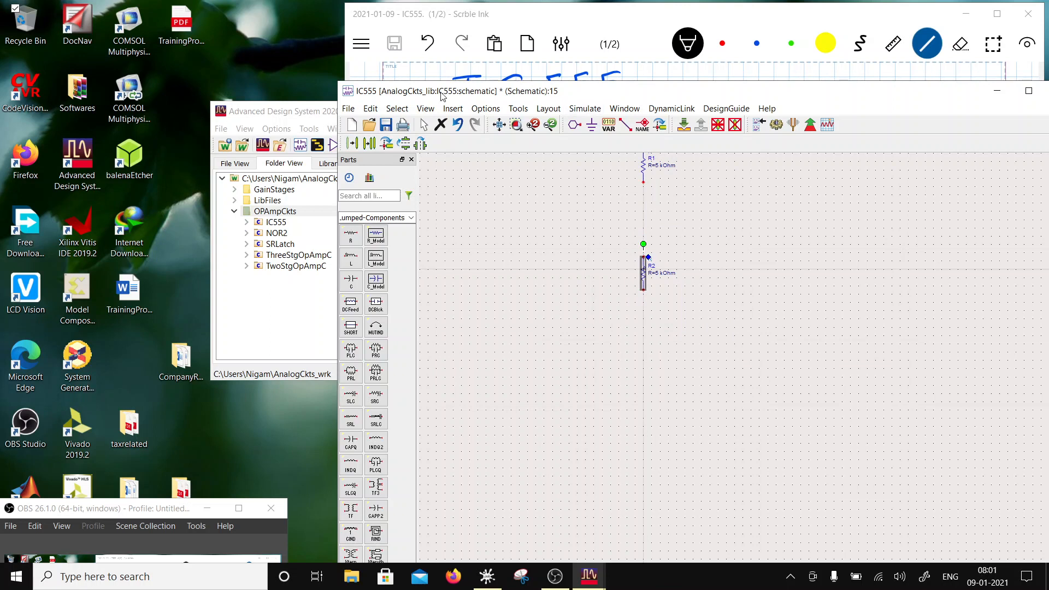
{"action": "left_click", "coordinate": [368, 143]}
{"action": "left_click", "coordinate": [643, 258]}
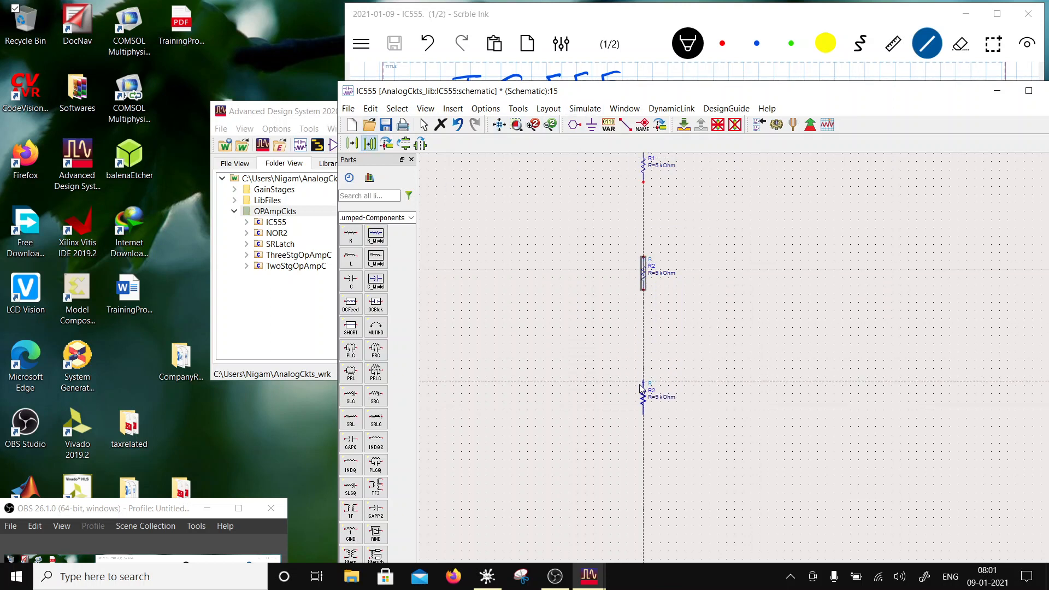
{"action": "left_click", "coordinate": [643, 390]}
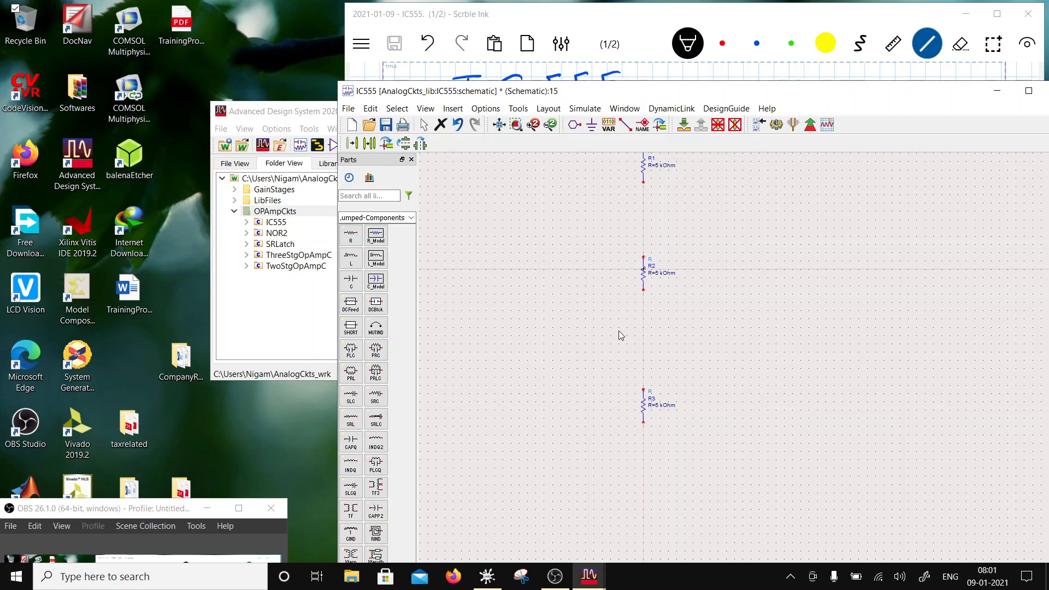
Step: Wire the three resistors in series, joining R1 to R2 and R2 to R3
{"action": "left_click", "coordinate": [626, 124]}
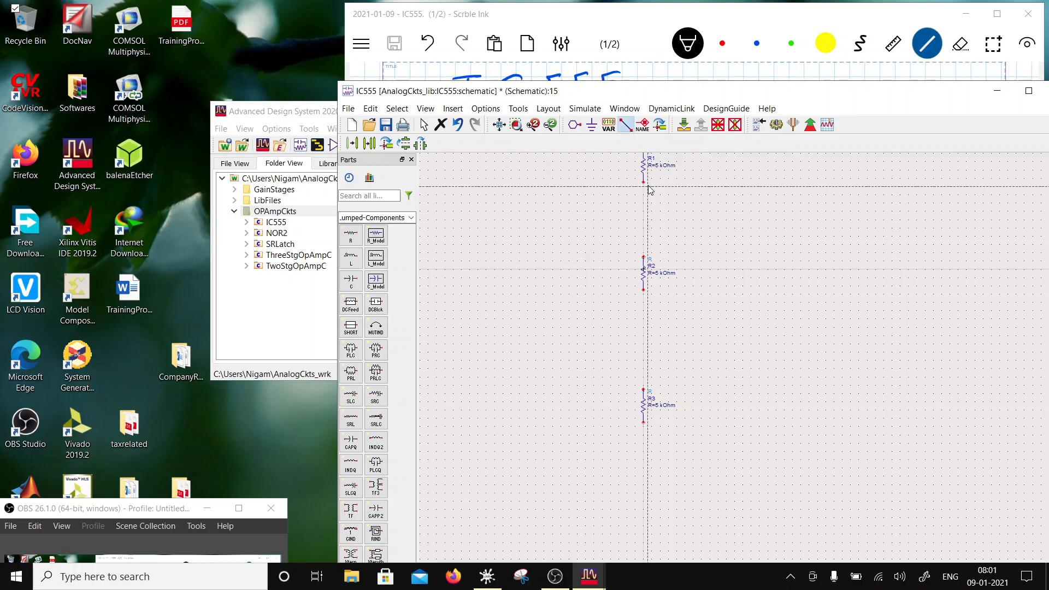
{"action": "left_click", "coordinate": [643, 258]}
{"action": "left_click", "coordinate": [643, 291]}
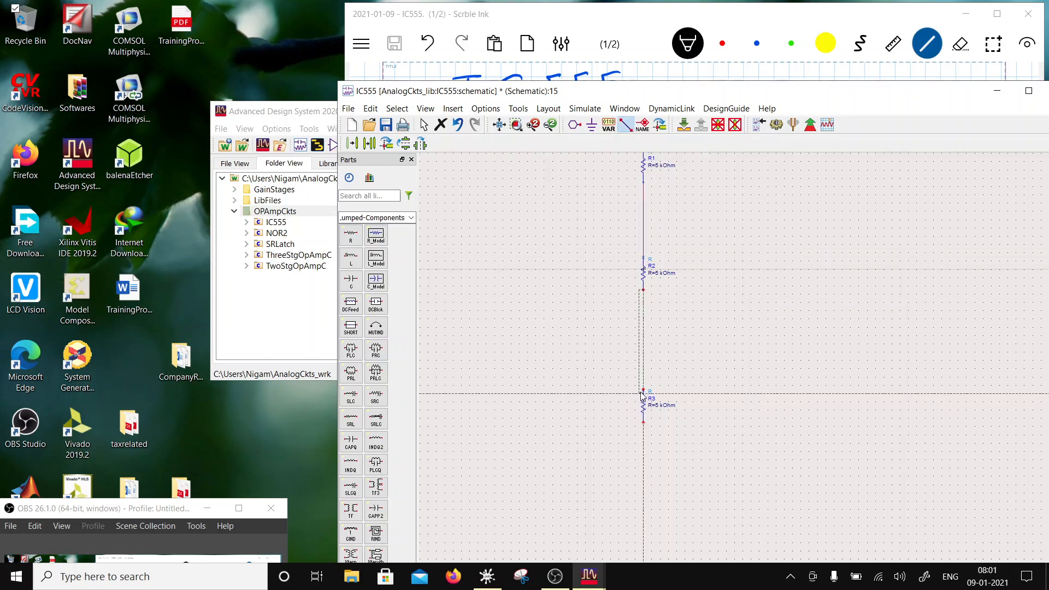
{"action": "left_click", "coordinate": [644, 389]}
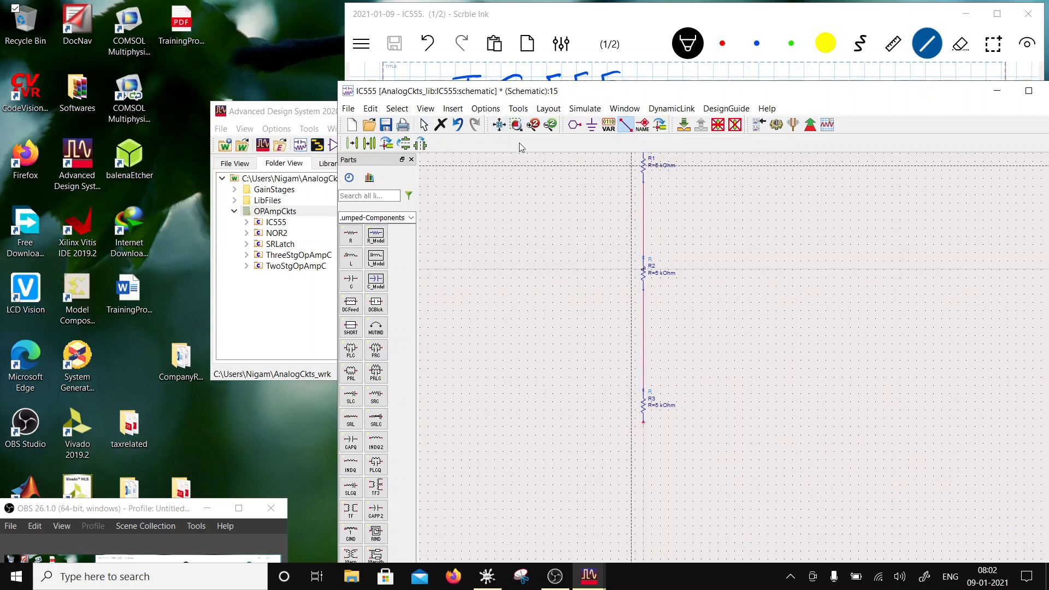
Step: Add inOut pins Vdd and Gnd beside the resistor column, level with the top of R1 and the bottom of R3
{"action": "left_click", "coordinate": [574, 124]}
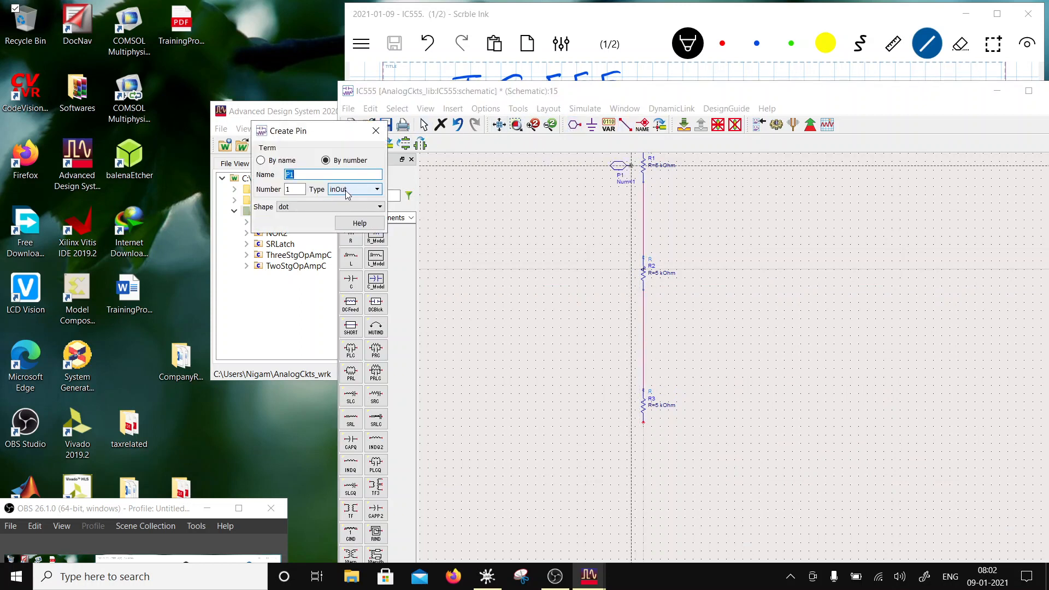
{"action": "type", "text": "Vdd"}
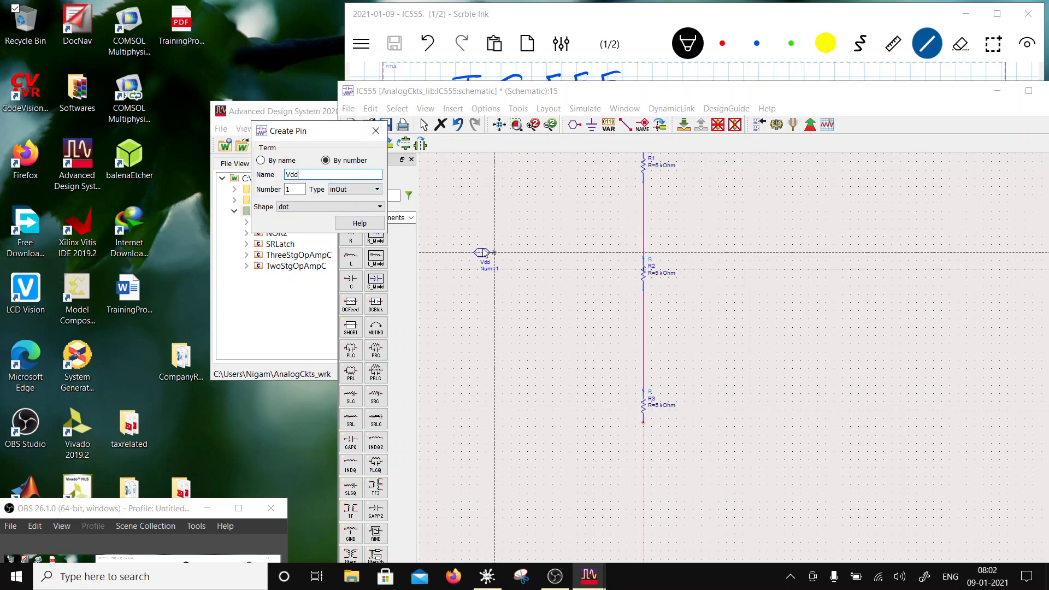
{"action": "scroll", "coordinate": [598, 241], "scroll_direction": "down", "scroll_amount": 2}
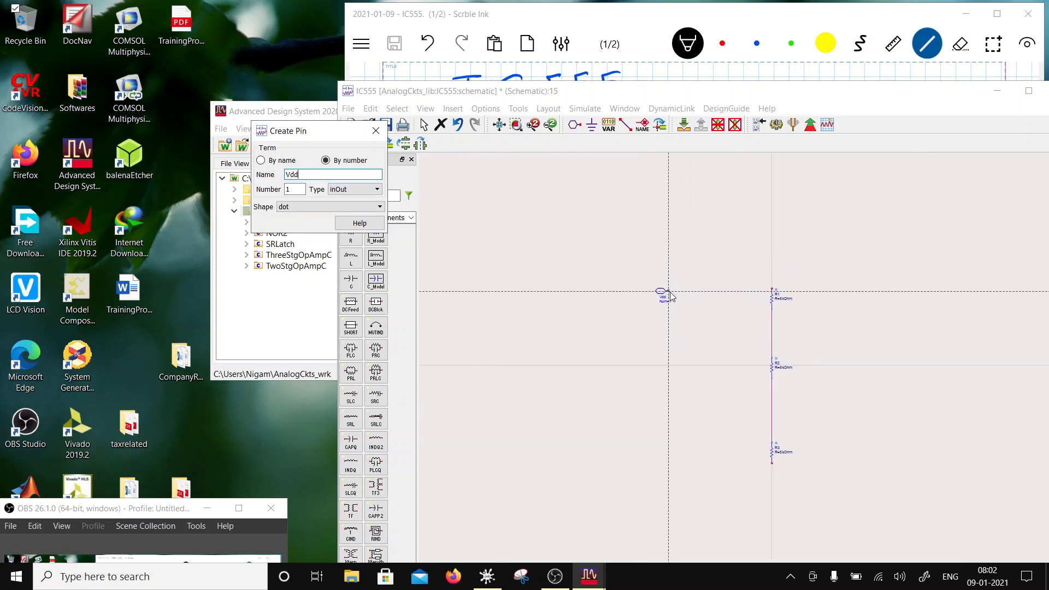
{"action": "left_click", "coordinate": [688, 292]}
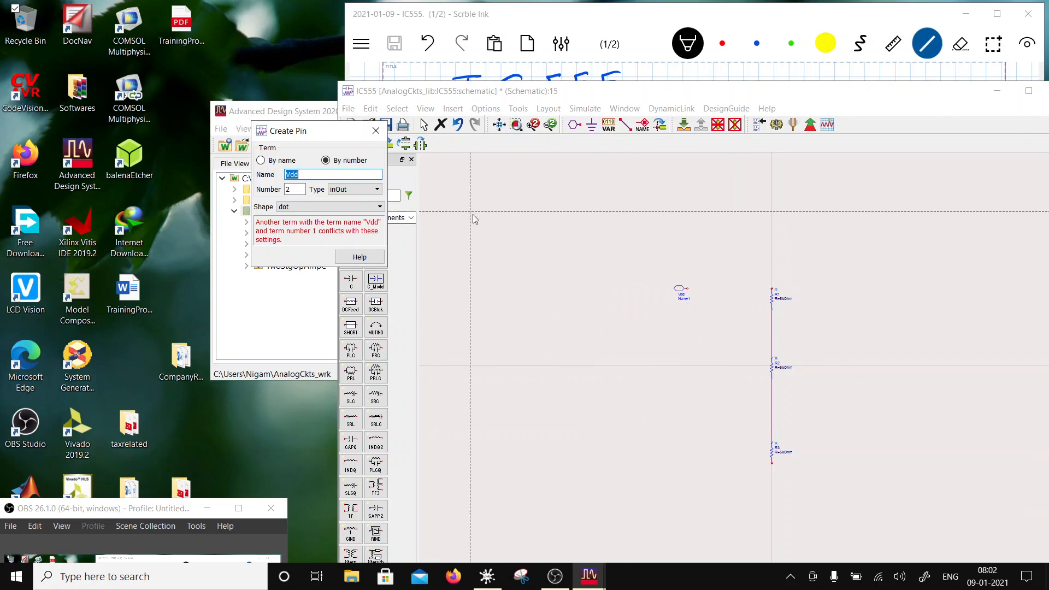
{"action": "type", "text": "Gnd"}
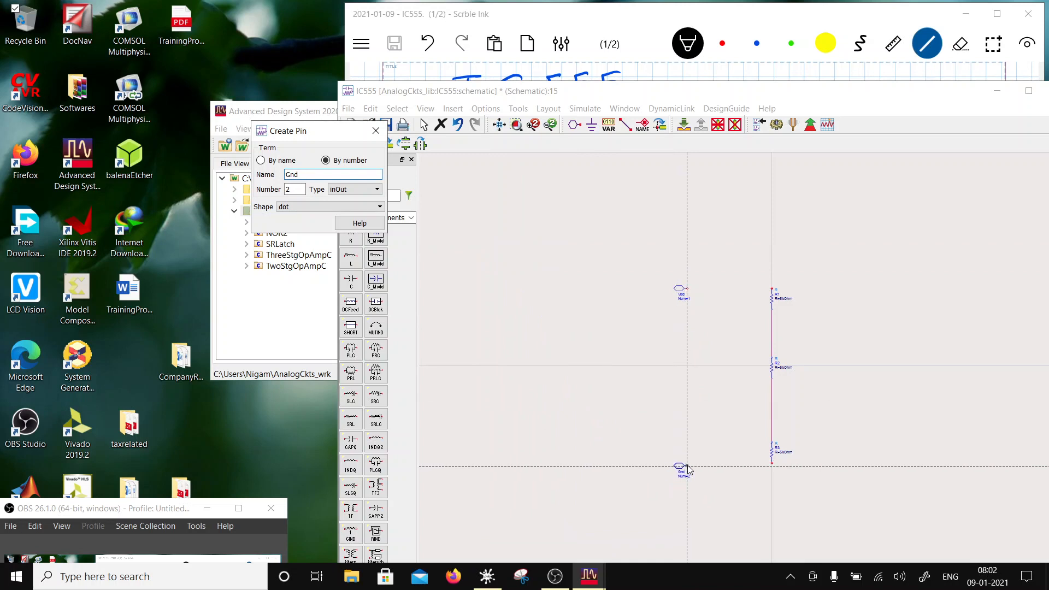
{"action": "left_click", "coordinate": [688, 464]}
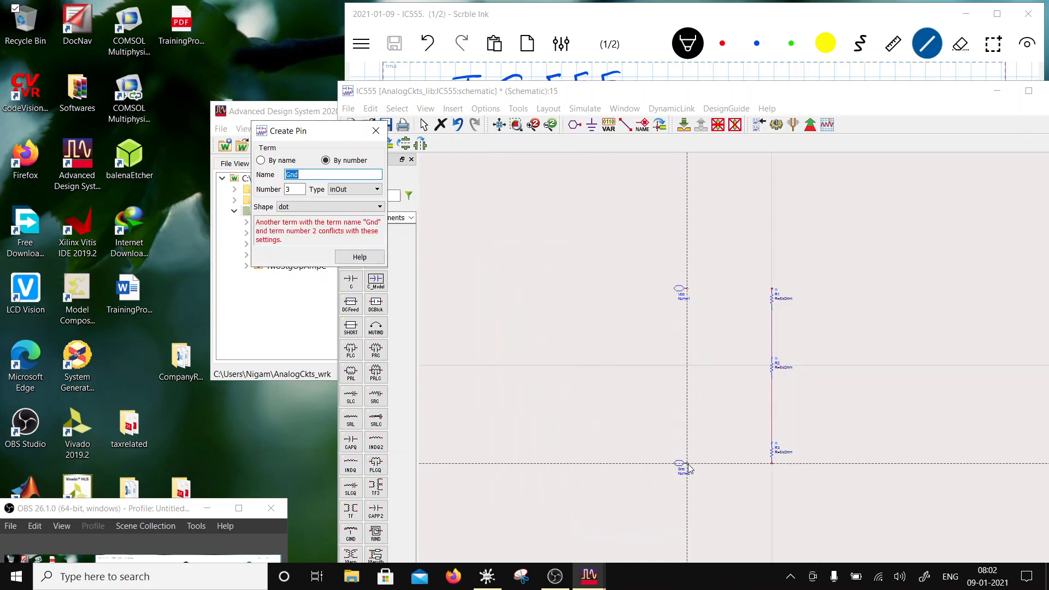
{"action": "key", "text": "Escape"}
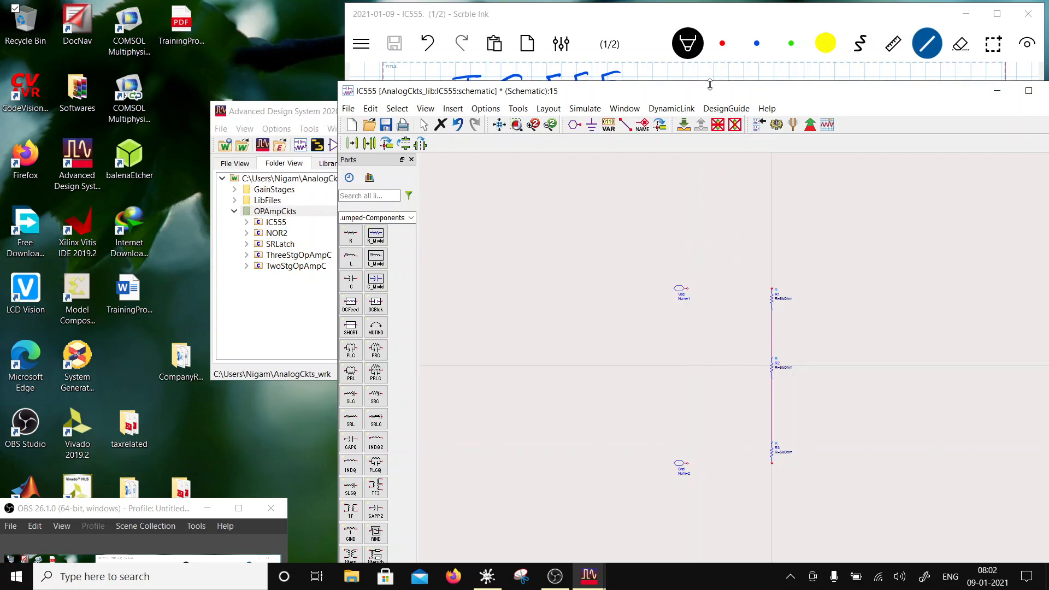
Step: Wire the Vdd pin to the upper end of R1 and the Gnd pin to the lower end of R3
{"action": "left_click_drag", "start_coordinate": [710, 85], "coordinate": [588, 14]}
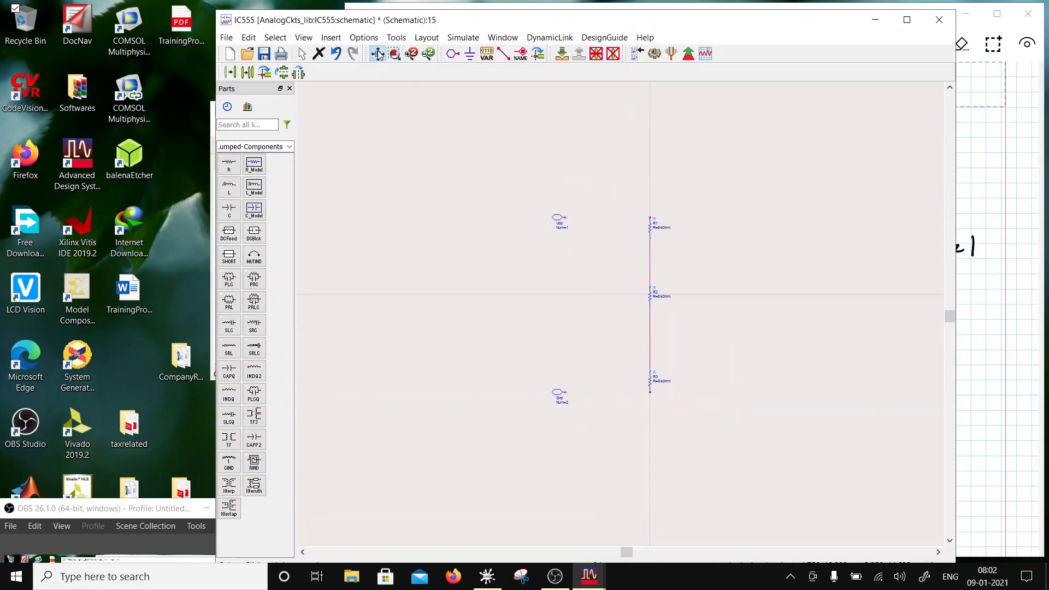
{"action": "left_click", "coordinate": [395, 55]}
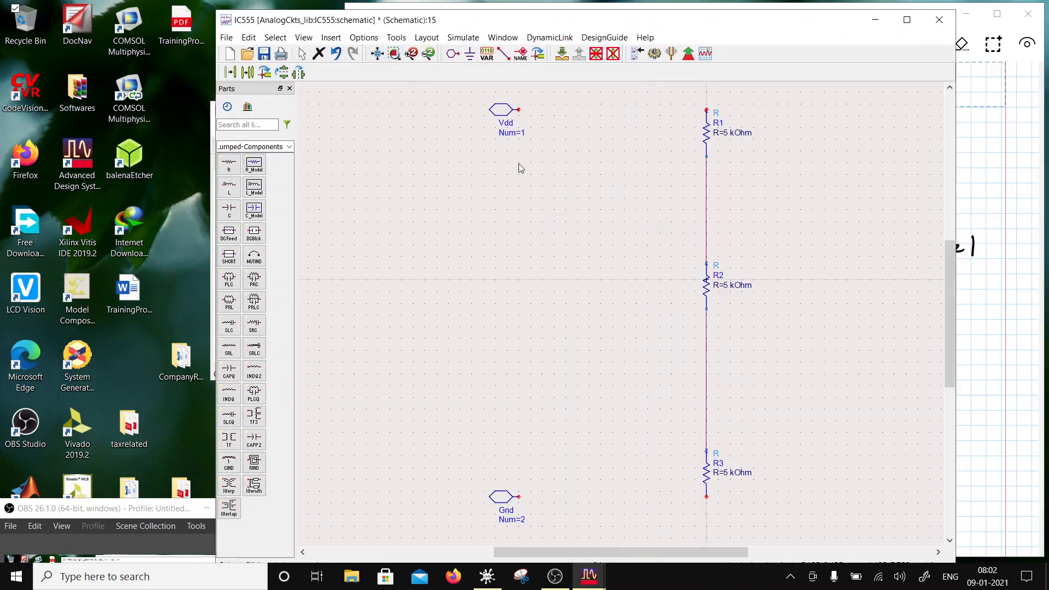
{"action": "left_click", "coordinate": [503, 53]}
{"action": "left_click", "coordinate": [519, 110]}
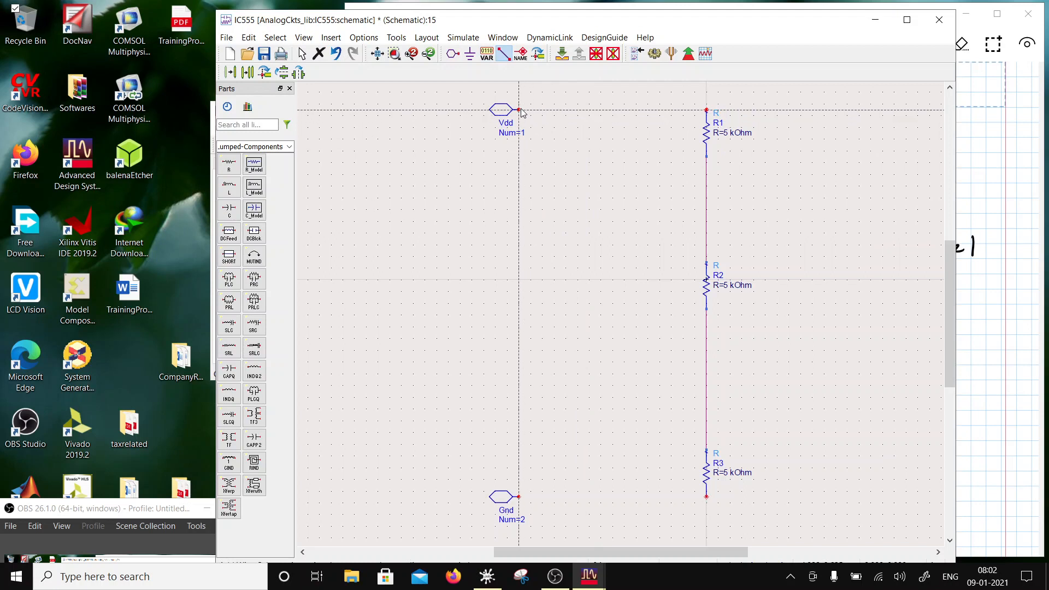
{"action": "left_click", "coordinate": [706, 110]}
{"action": "left_click", "coordinate": [519, 497]}
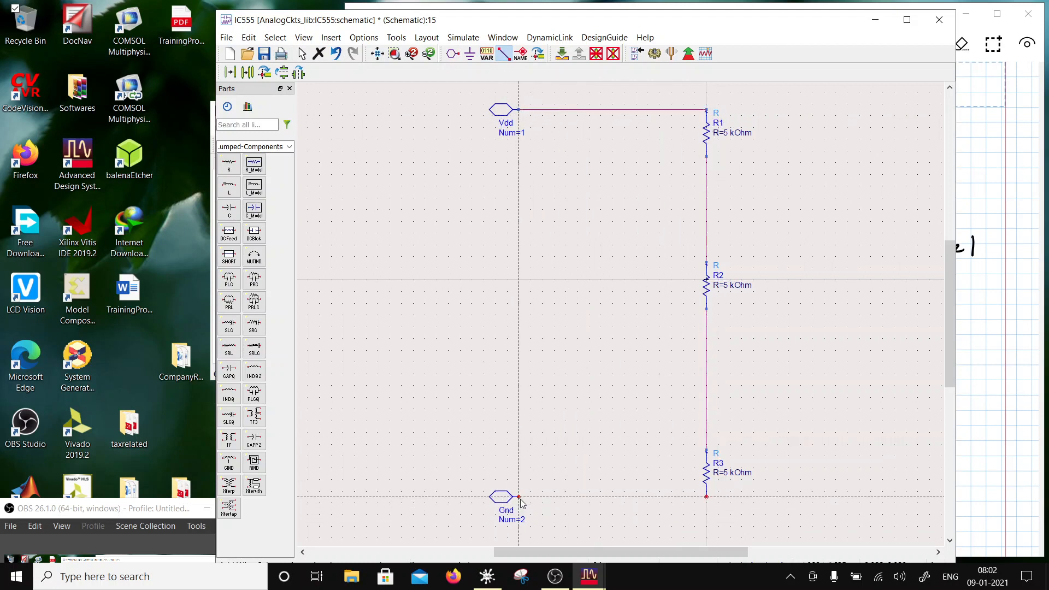
{"action": "left_click", "coordinate": [707, 497]}
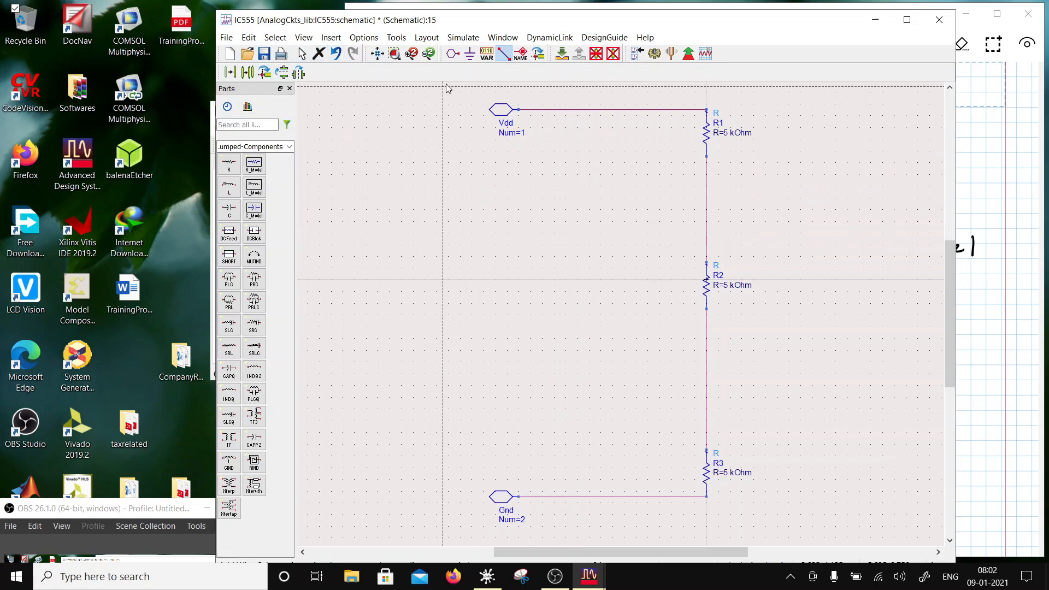
Step: Add an inOut pin named Cntl below Vdd, level with the lower end of R1, and wire it to the R1–R2 connection
{"action": "left_click", "coordinate": [453, 54]}
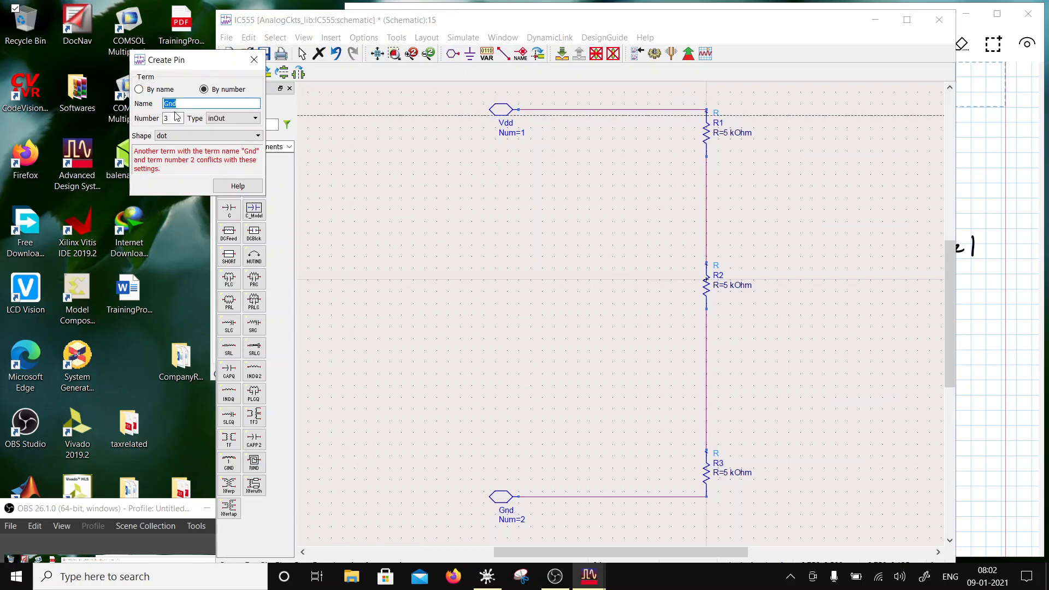
{"action": "type", "text": "Cnt"}
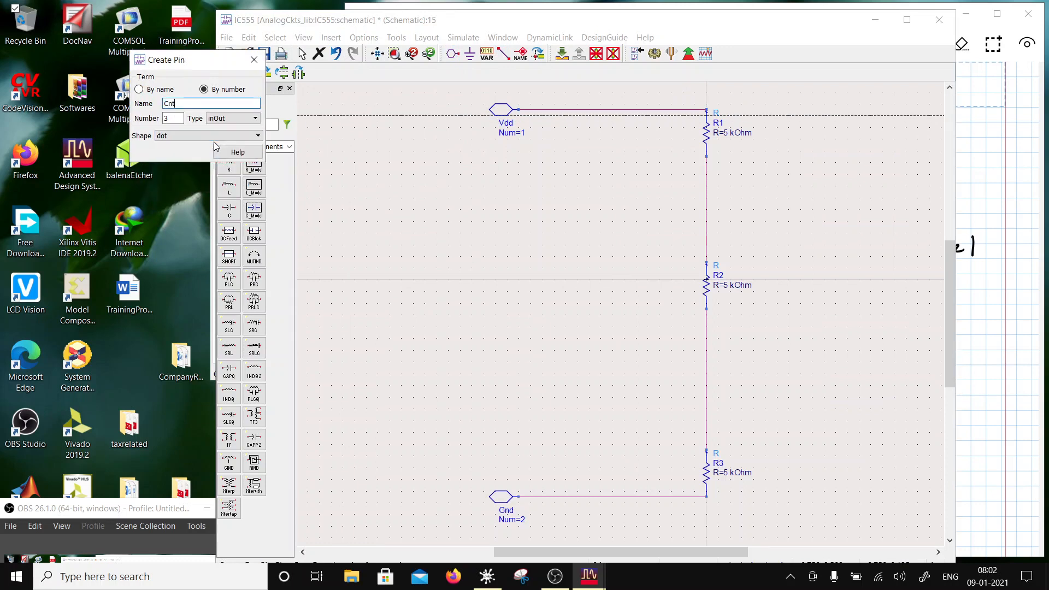
{"action": "type", "text": "l"}
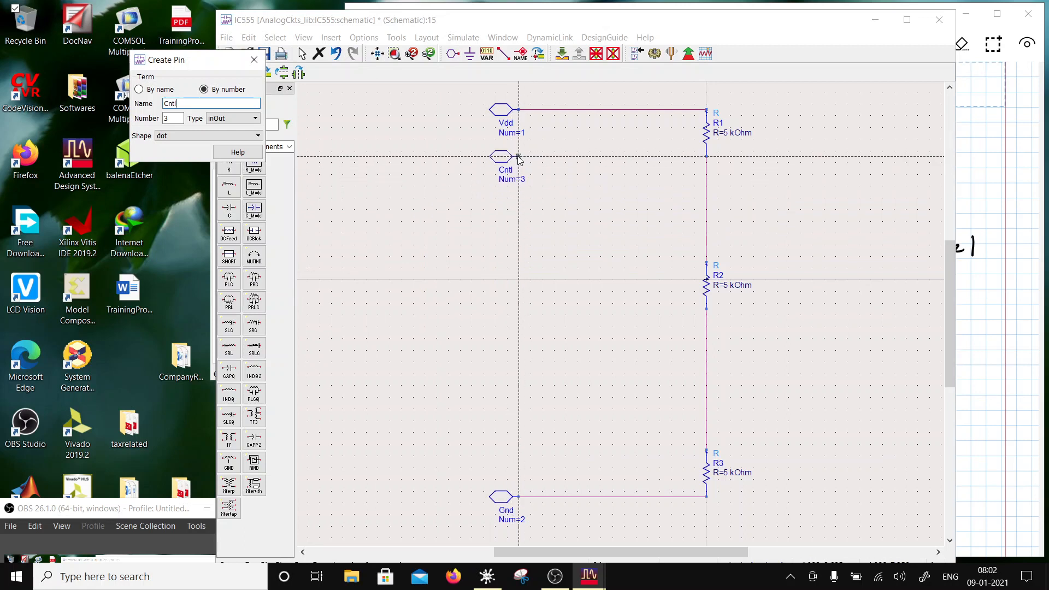
{"action": "left_click", "coordinate": [516, 159]}
{"action": "key", "text": "ctrl+w"}
{"action": "left_click", "coordinate": [519, 157]}
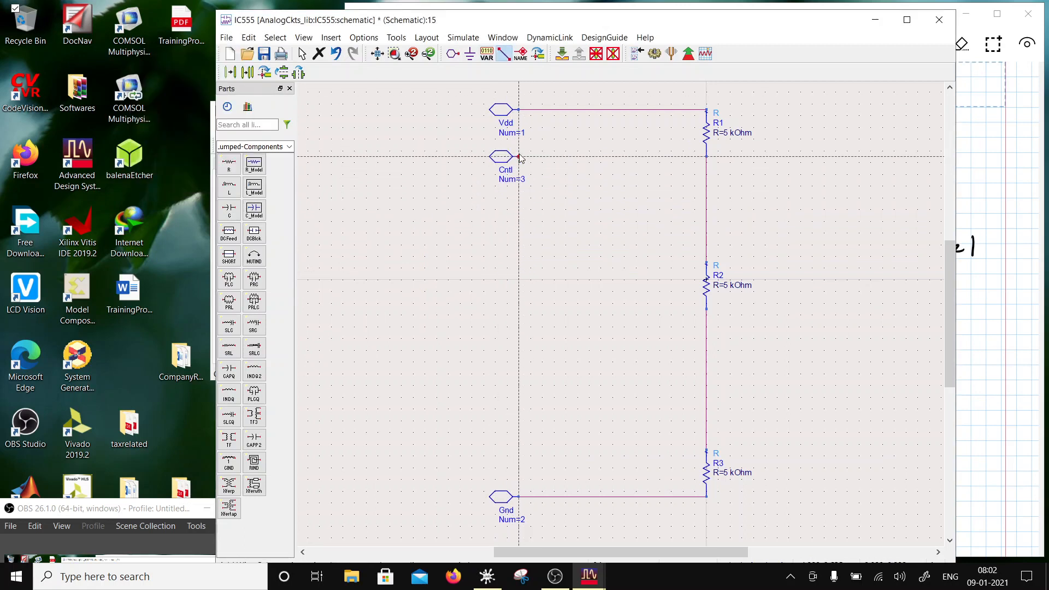
{"action": "left_click", "coordinate": [707, 157]}
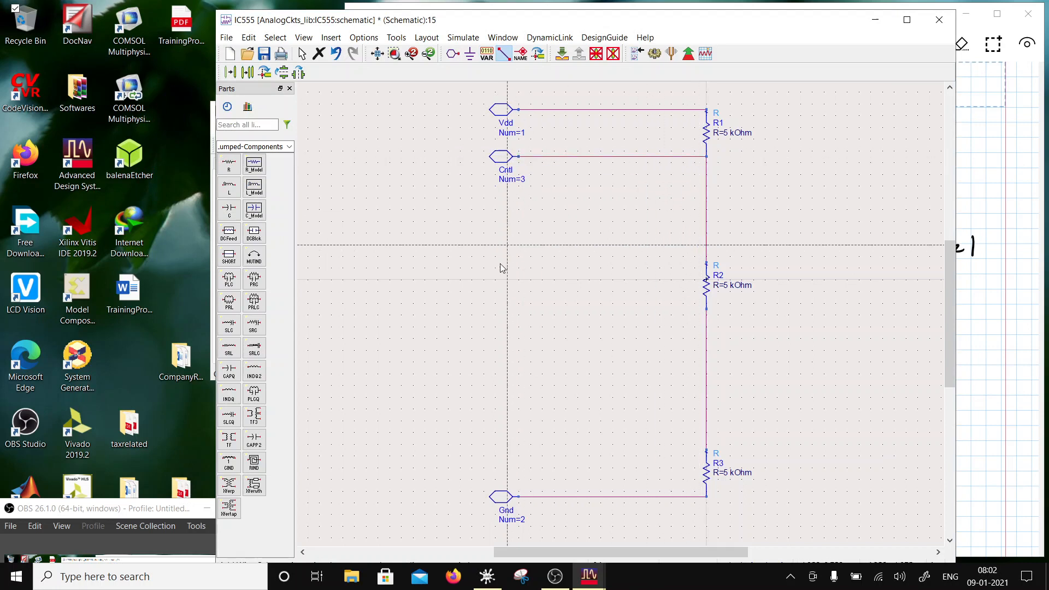
{"action": "key", "text": "Escape"}
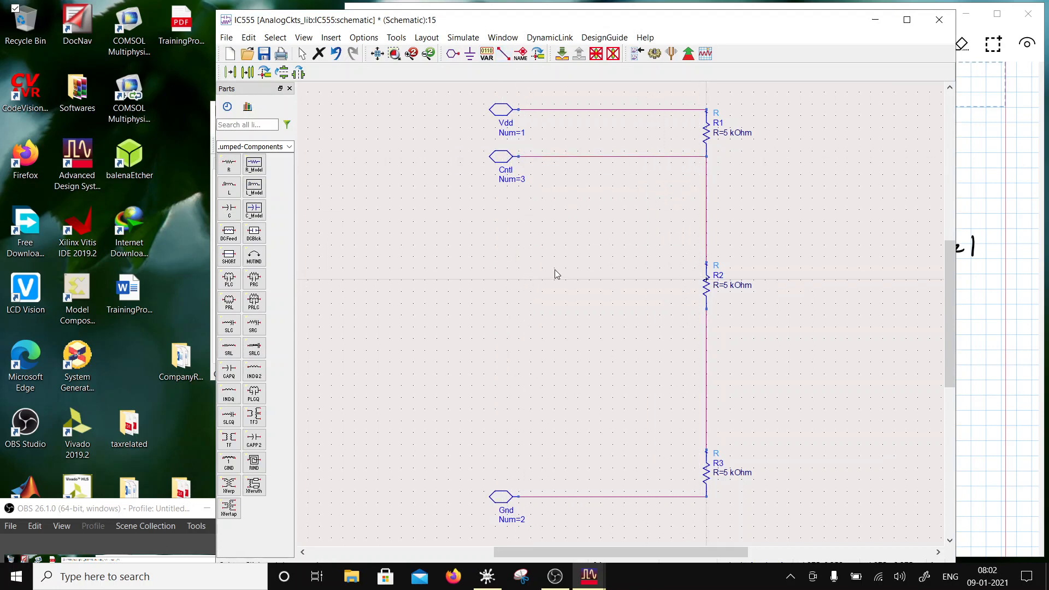
Step: Place two ThreeStgOpAmpC symbols from the OPAmpCkts folder beside the resistor column, one above the other
{"action": "left_click_drag", "start_coordinate": [305, 22], "coordinate": [450, 62]}
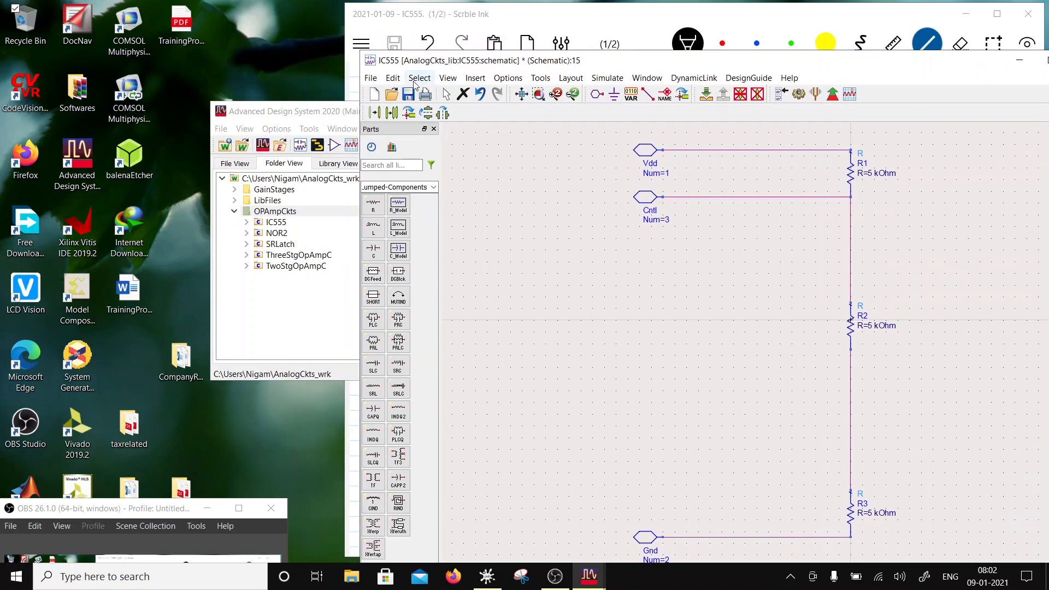
{"action": "left_click_drag", "start_coordinate": [306, 109], "coordinate": [134, 95]}
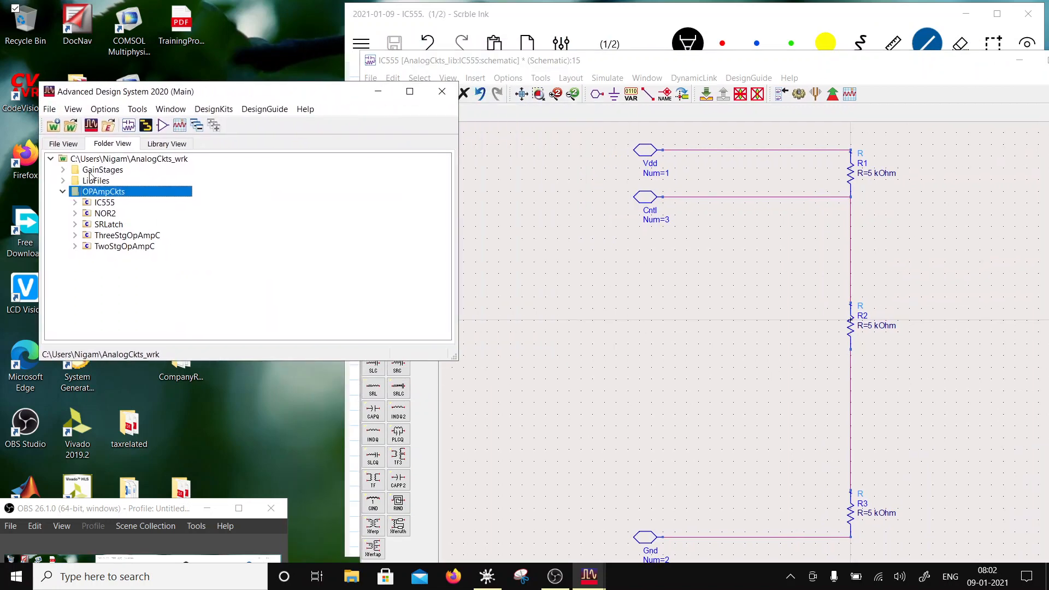
{"action": "left_click", "coordinate": [103, 236]}
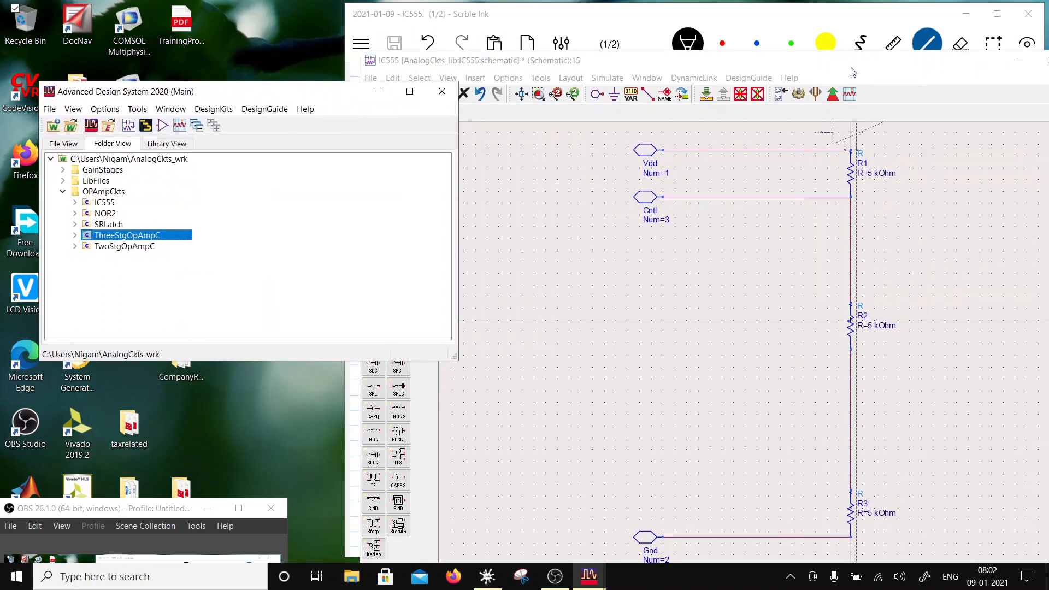
{"action": "left_click_drag", "start_coordinate": [854, 65], "coordinate": [600, 17]}
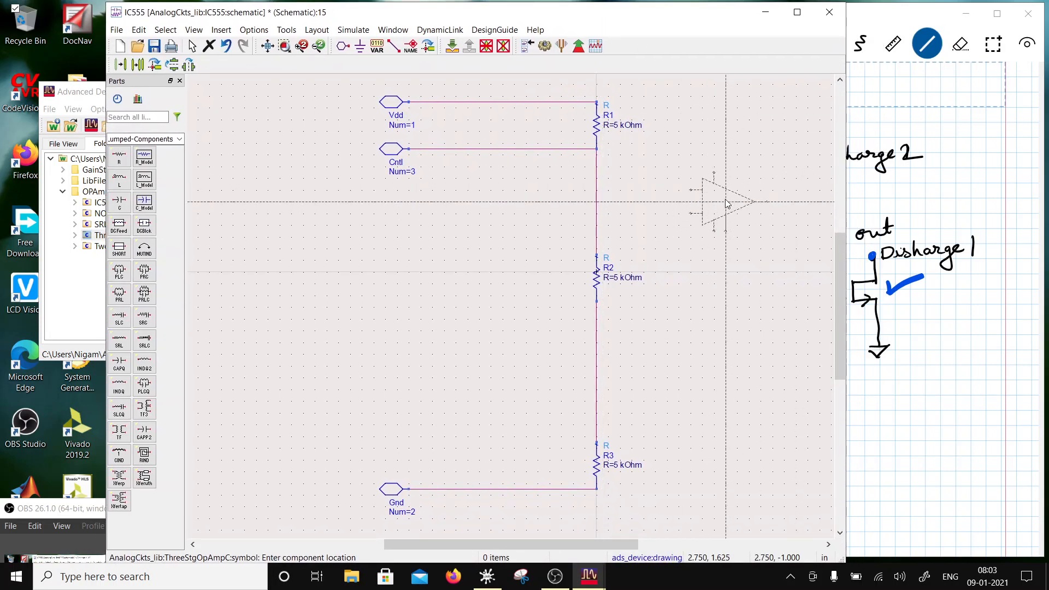
{"action": "left_click", "coordinate": [725, 202]}
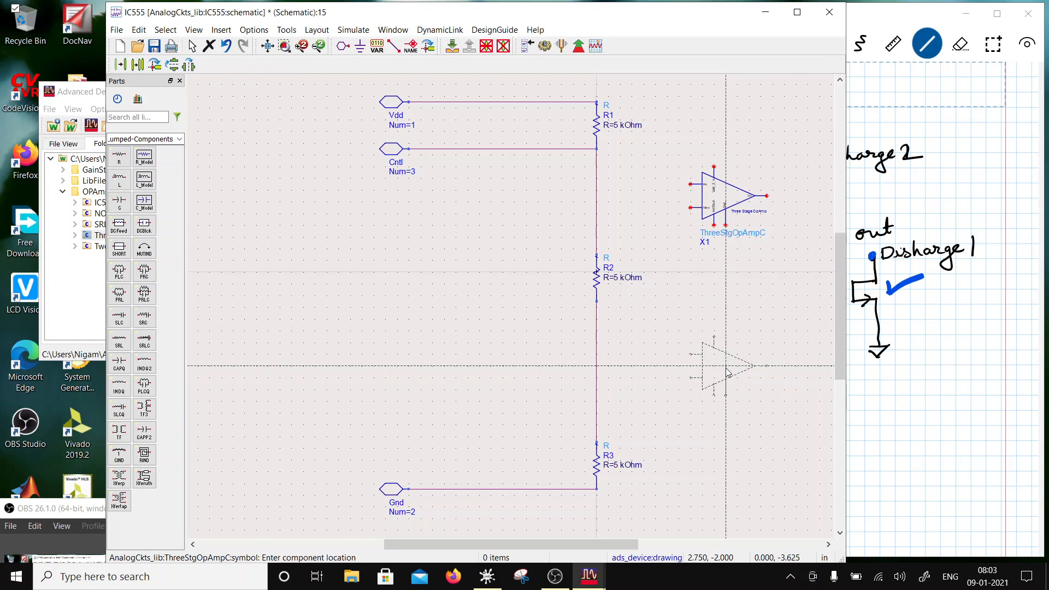
{"action": "left_click", "coordinate": [726, 373]}
{"action": "key", "text": "Escape"}
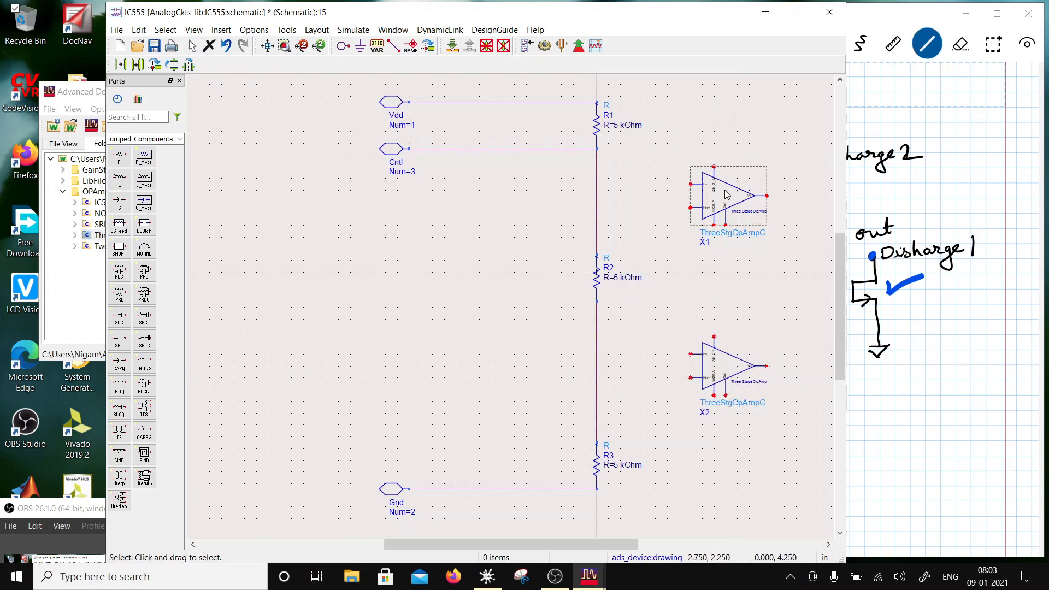
Step: Place two I_DC current sources side by side below the lower op-amp, next to R3
{"action": "scroll", "coordinate": [602, 355], "scroll_direction": "down", "scroll_amount": 1}
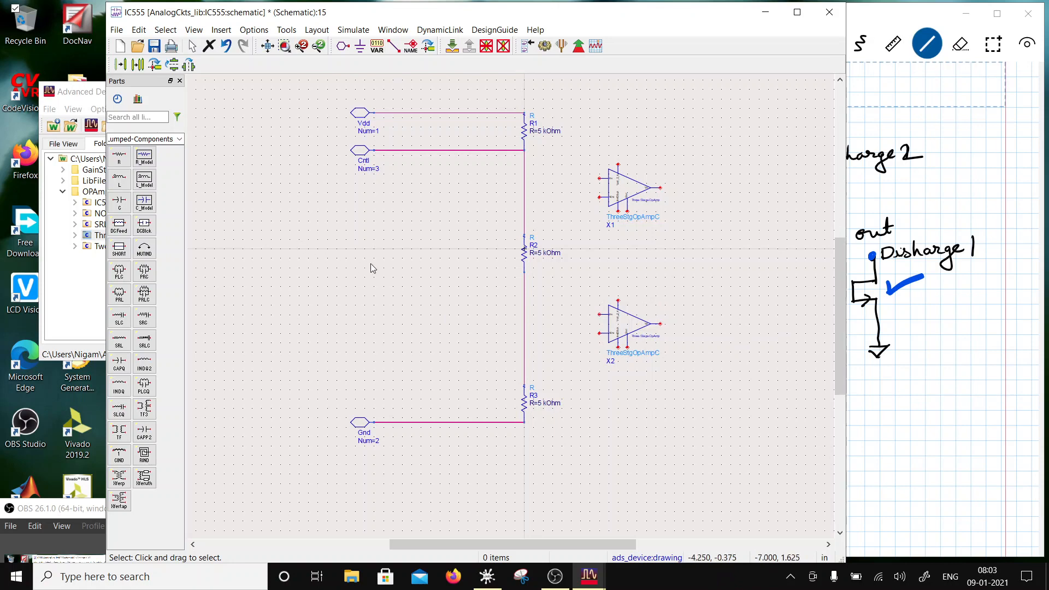
{"action": "left_click", "coordinate": [180, 139]}
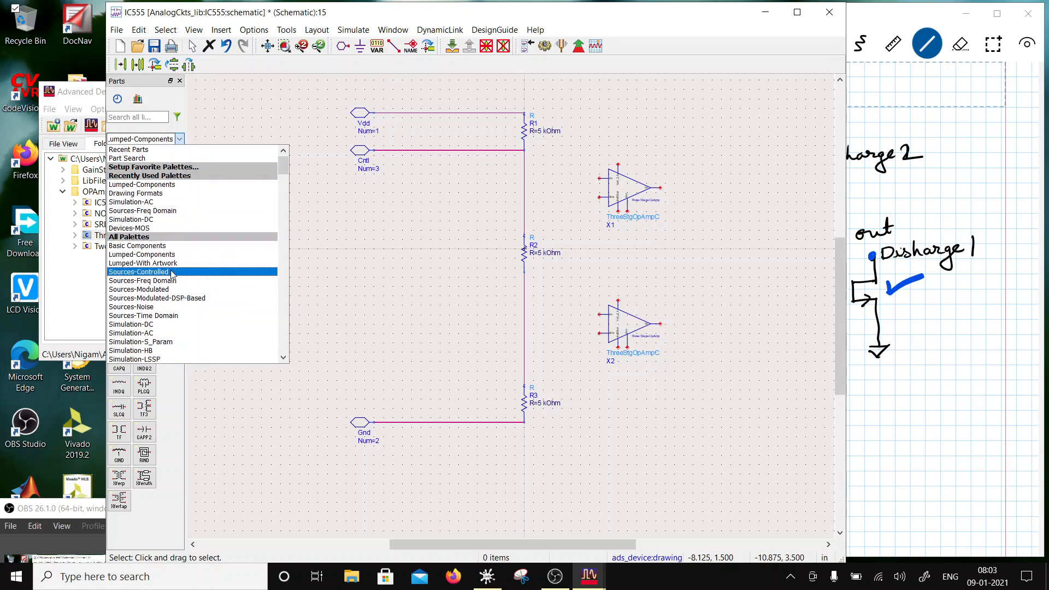
{"action": "left_click", "coordinate": [164, 280]}
{"action": "left_click", "coordinate": [143, 157]}
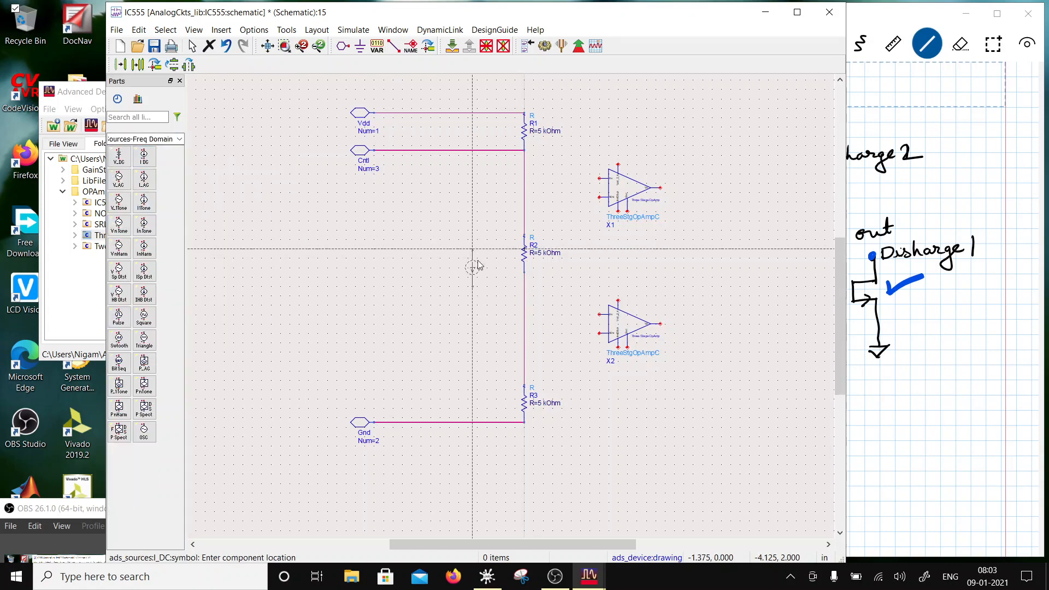
{"action": "left_click", "coordinate": [571, 377]}
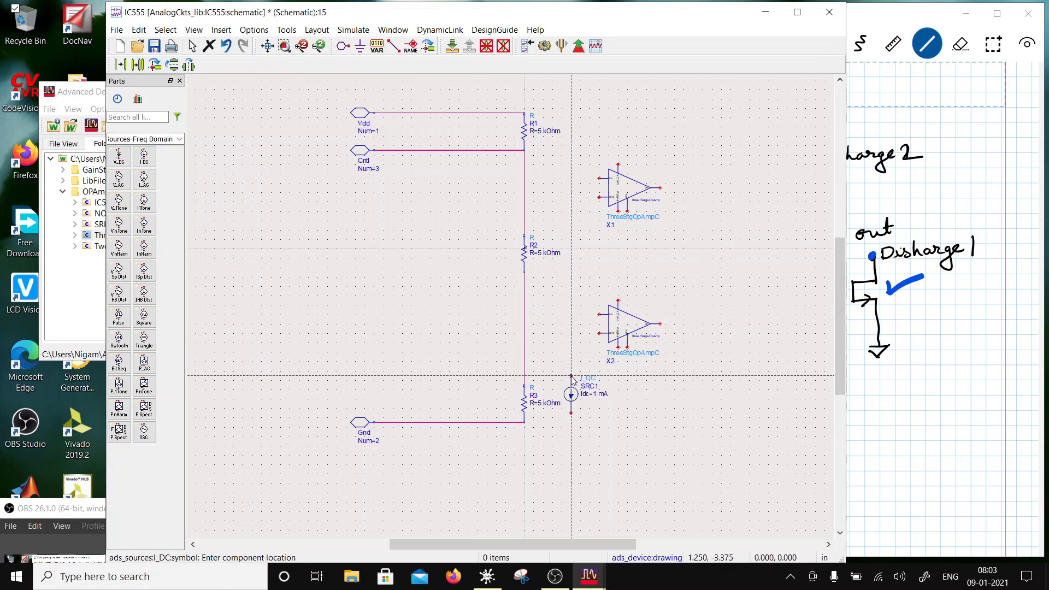
{"action": "left_click", "coordinate": [614, 381]}
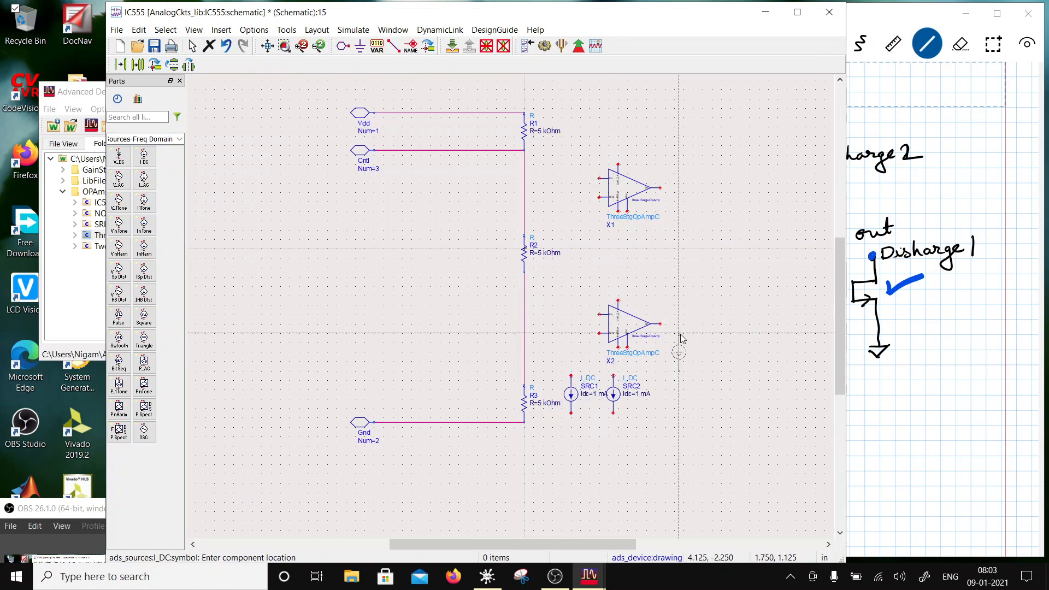
{"action": "key", "text": "Escape"}
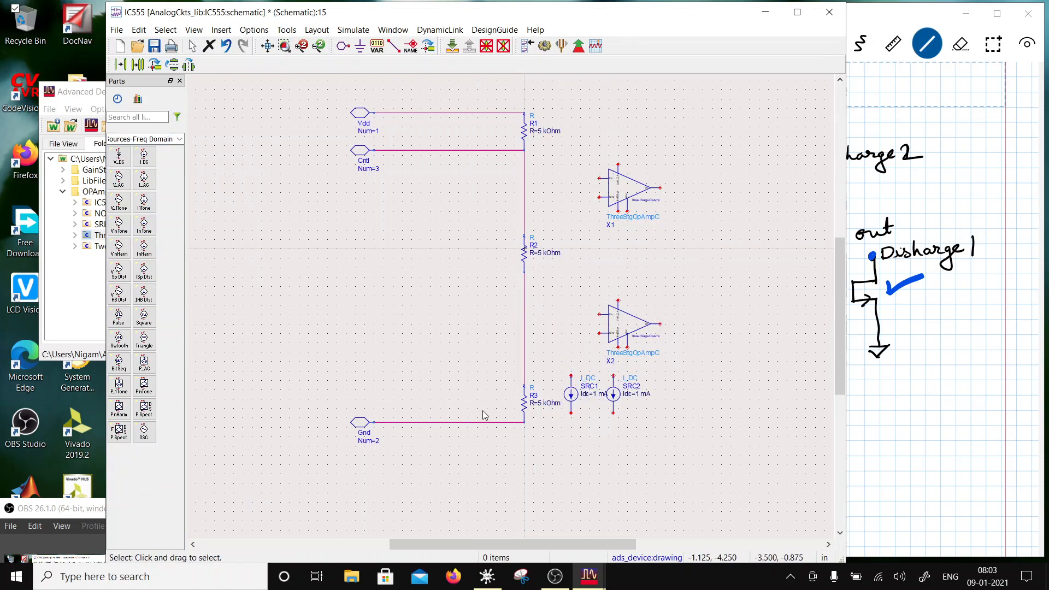
Step: Set Idc to 20 uA on both current sources, SRC1 and SRC2
{"action": "double_click", "coordinate": [604, 394]}
{"action": "type", "text": "2"}
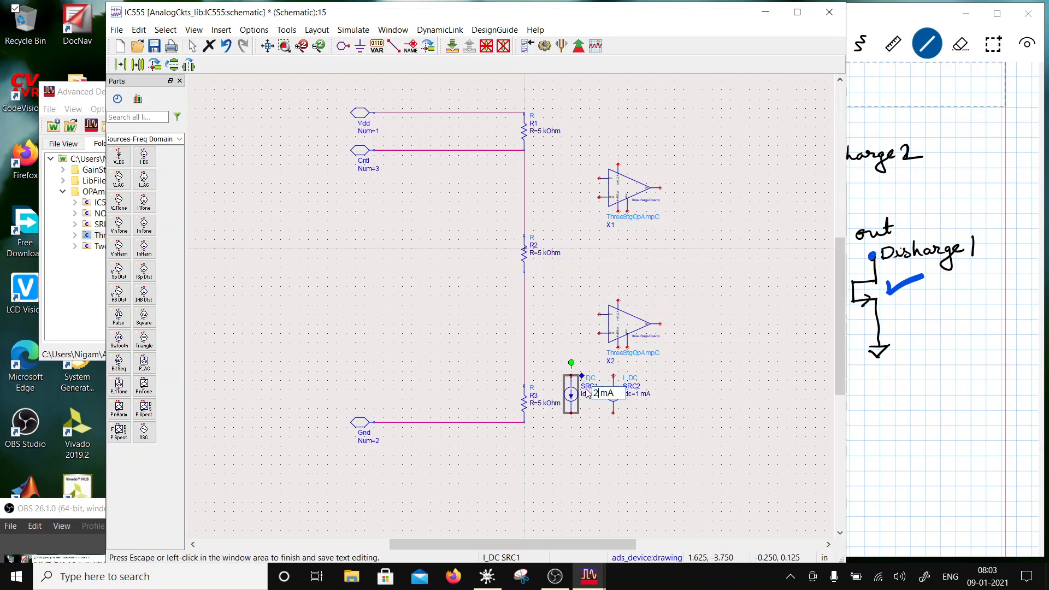
{"action": "type", "text": "0 "}
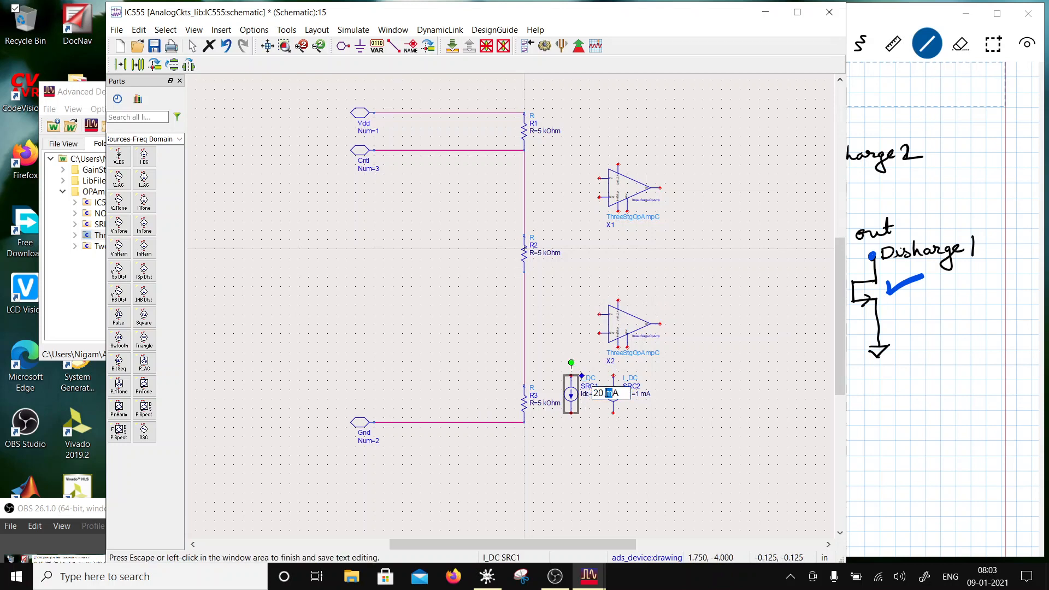
{"action": "type", "text": "u"}
{"action": "left_click", "coordinate": [645, 425]}
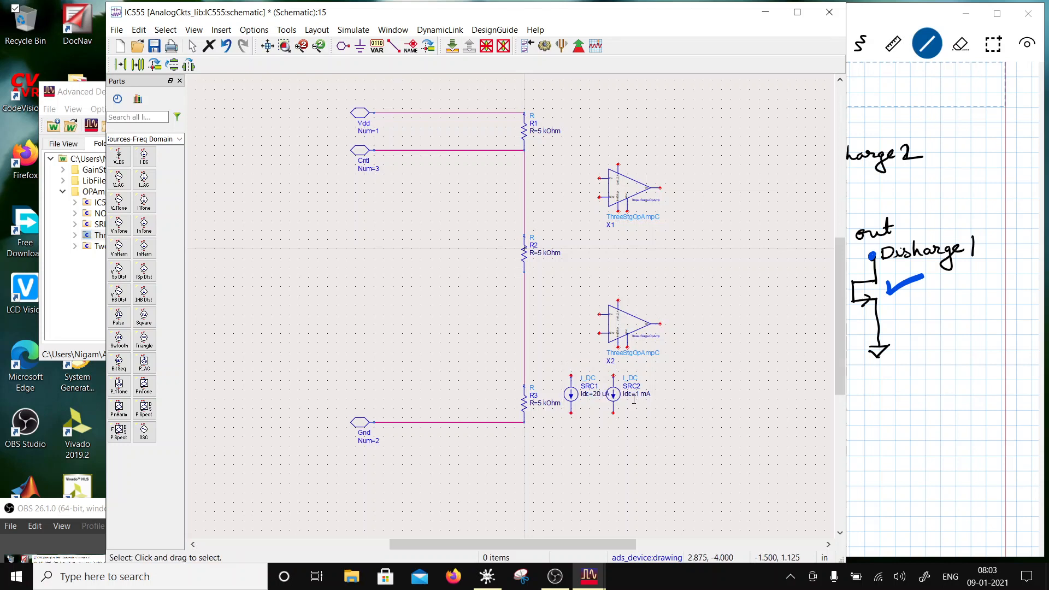
{"action": "double_click", "coordinate": [638, 394]}
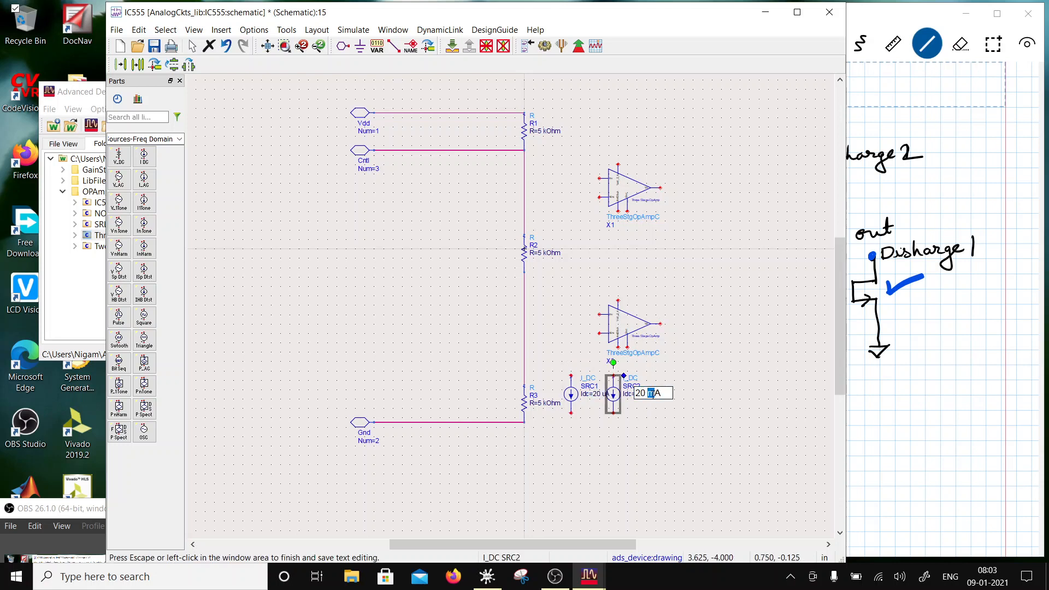
{"action": "type", "text": "u"}
{"action": "left_click", "coordinate": [670, 433]}
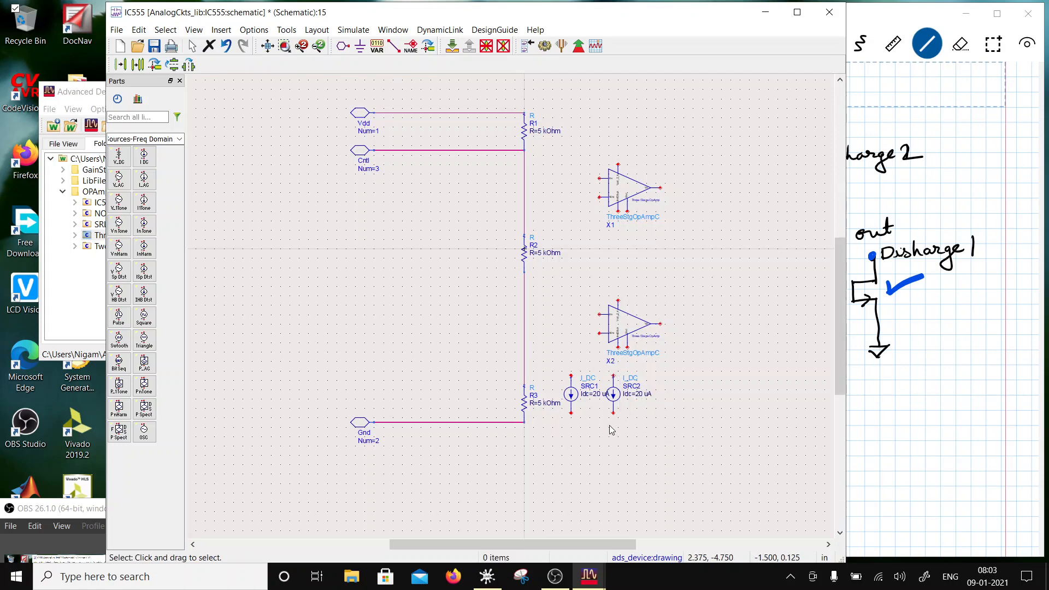
Step: Move SRC1 and SRC2 to the other side of R3, just above the Gnd wire
{"action": "left_click_drag", "start_coordinate": [569, 401], "coordinate": [432, 401]}
{"action": "left_click_drag", "start_coordinate": [610, 403], "coordinate": [484, 402]}
{"action": "left_click", "coordinate": [617, 408]}
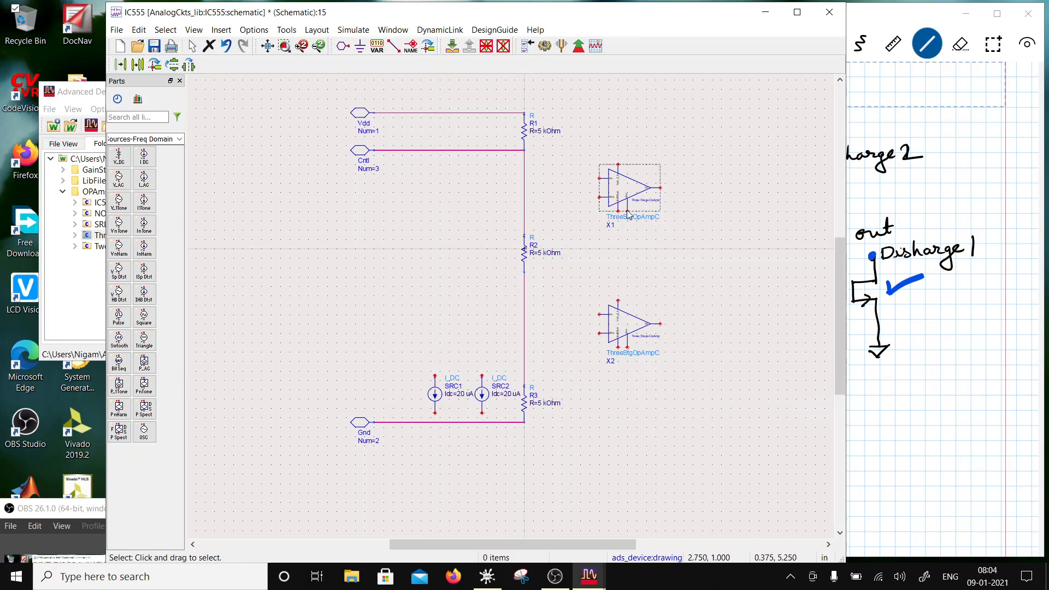
Step: Move the name annotations of op-amps X1 and X2 from below to above their symbols
{"action": "left_click", "coordinate": [626, 206]}
{"action": "key", "text": "F5"}
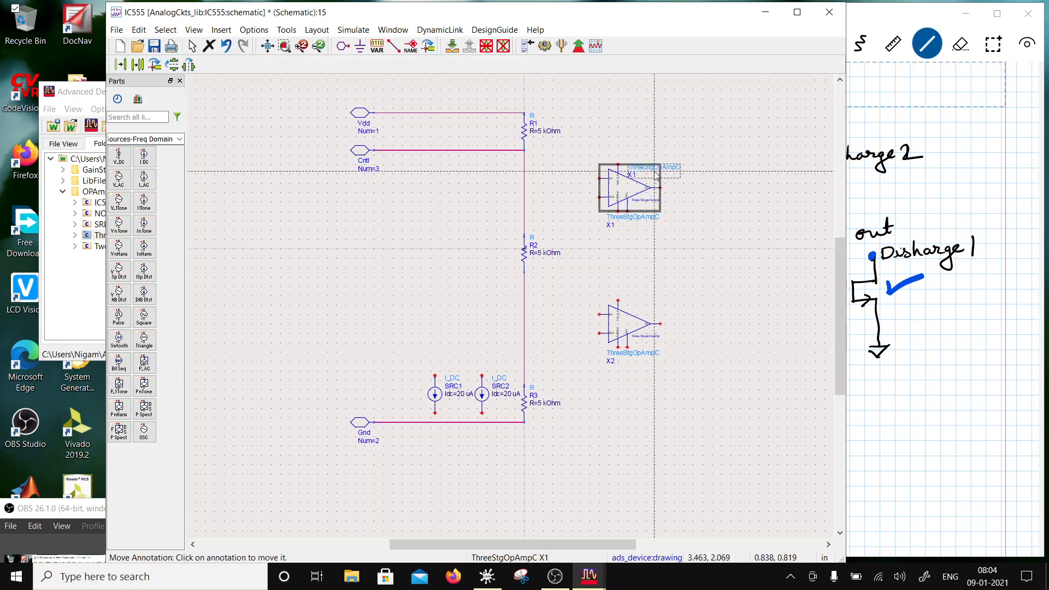
{"action": "left_click", "coordinate": [656, 174]}
{"action": "left_click", "coordinate": [629, 322]}
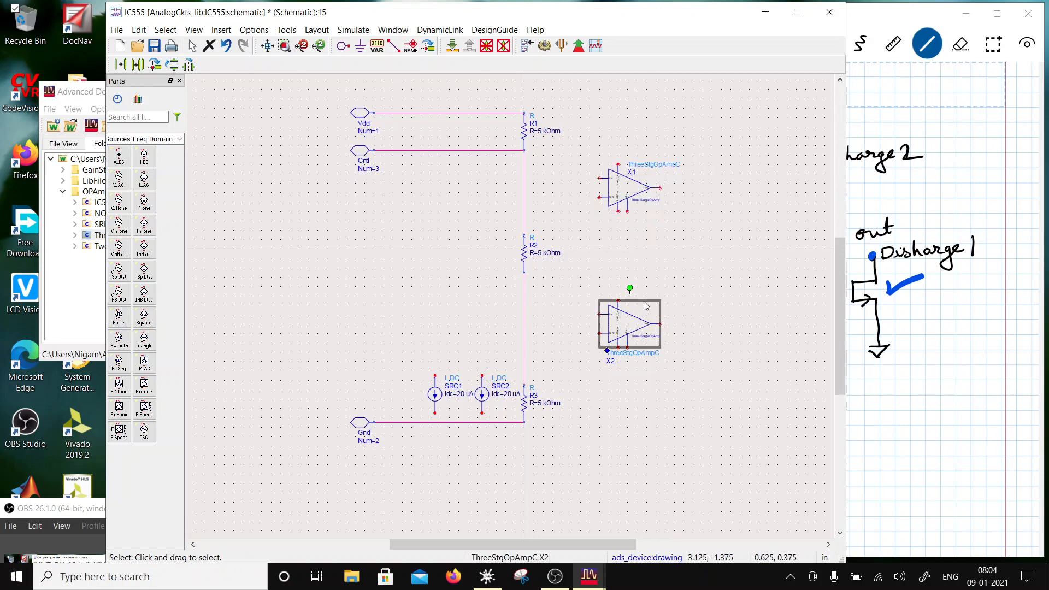
{"action": "key", "text": "F5"}
{"action": "left_click", "coordinate": [658, 310]}
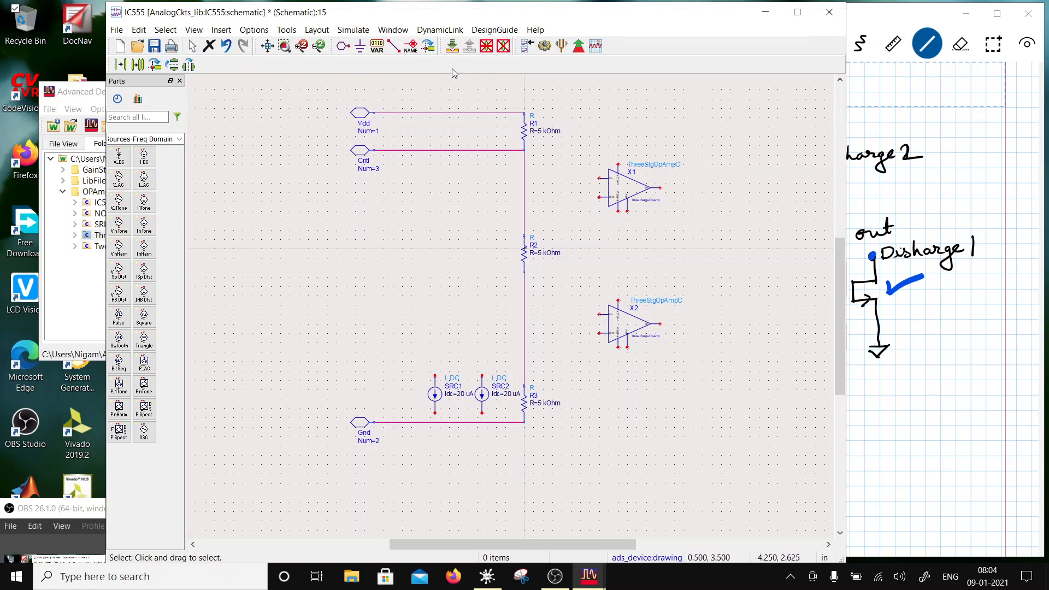
Step: Wire the lower terminals of SRC2 and SRC1 to the Gnd line
{"action": "left_click", "coordinate": [393, 46]}
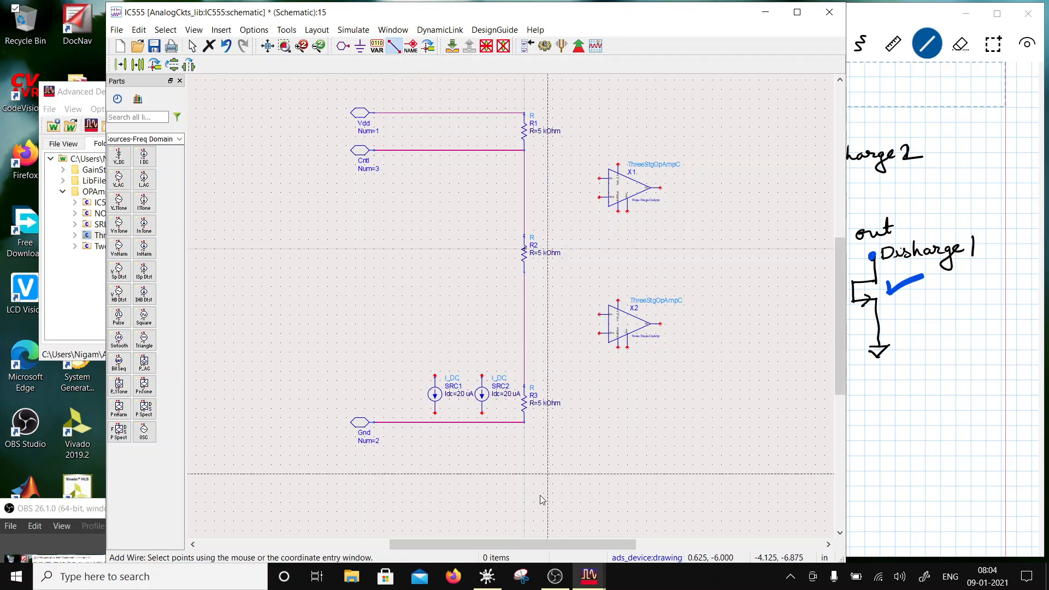
{"action": "left_click", "coordinate": [484, 415]}
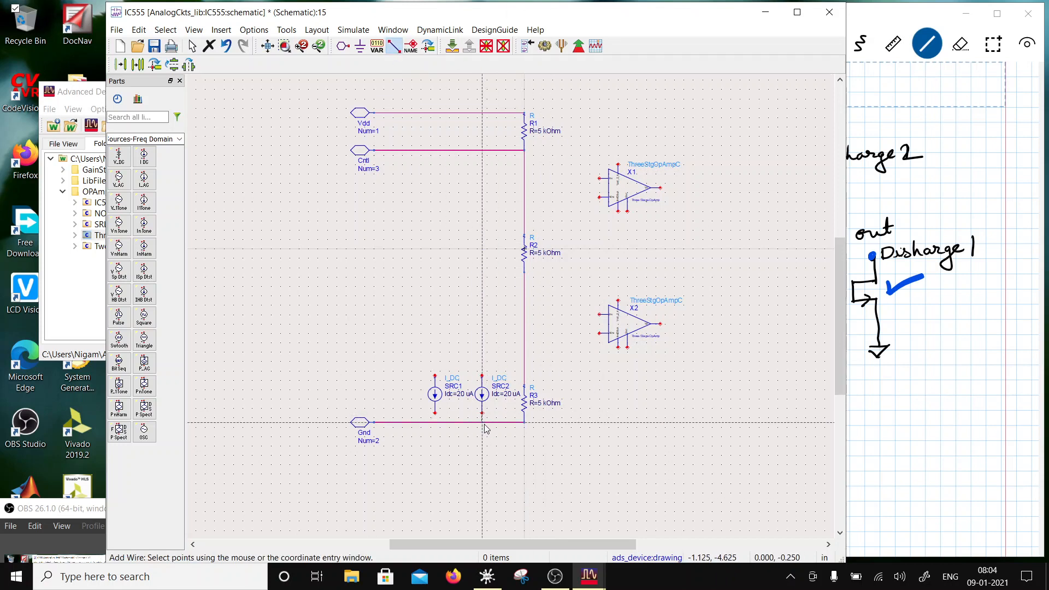
{"action": "left_click", "coordinate": [435, 415]}
{"action": "left_click", "coordinate": [435, 422]}
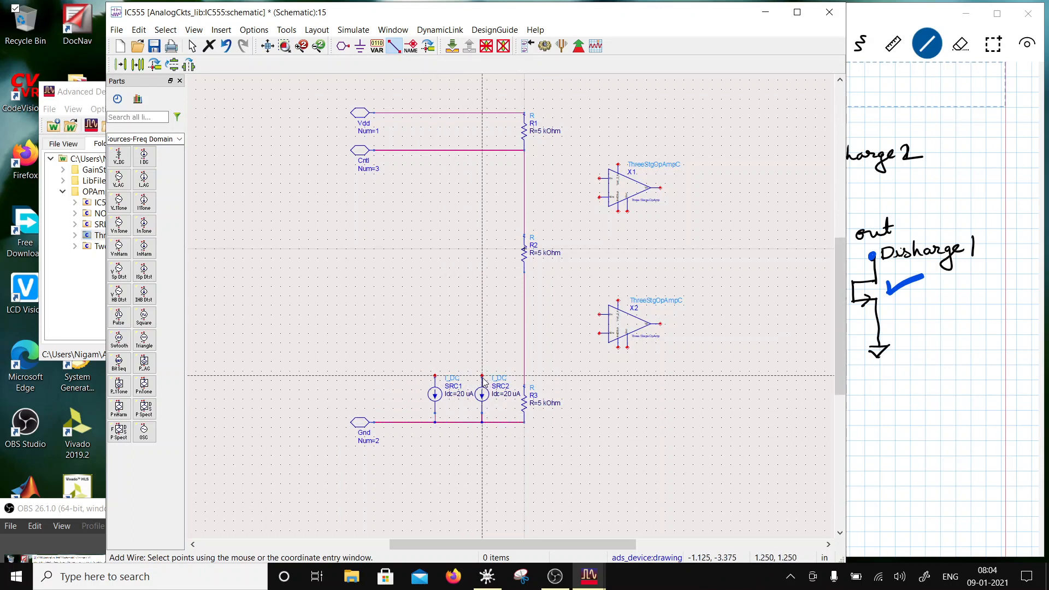
Step: Wire the upper terminal of SRC2 to X2's lower-left pin and that of SRC1 to X1's lower-left pin
{"action": "left_click", "coordinate": [482, 377]}
{"action": "left_click", "coordinate": [618, 348]}
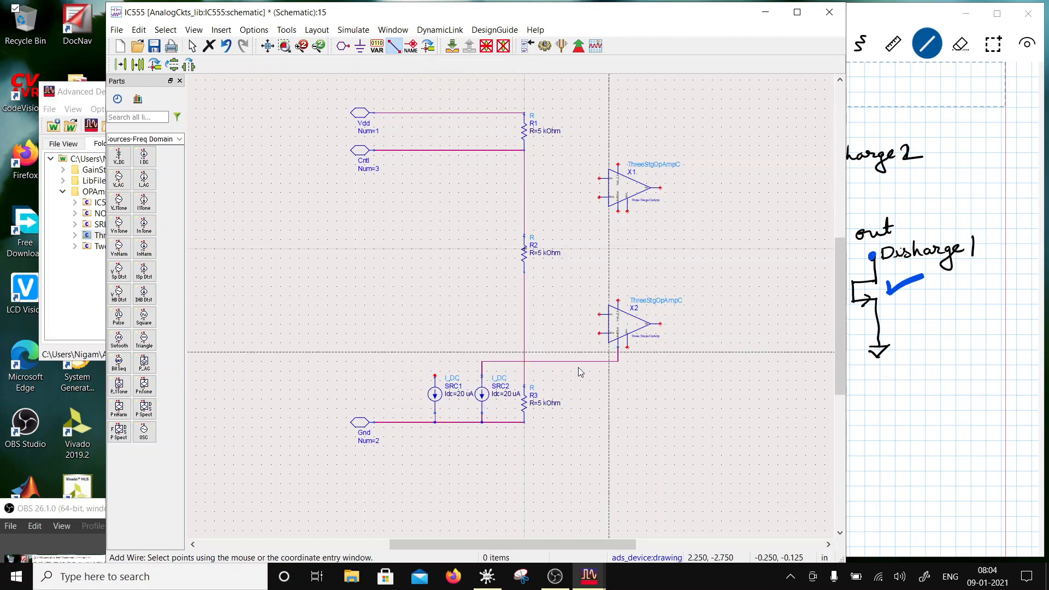
{"action": "left_click", "coordinate": [435, 377]}
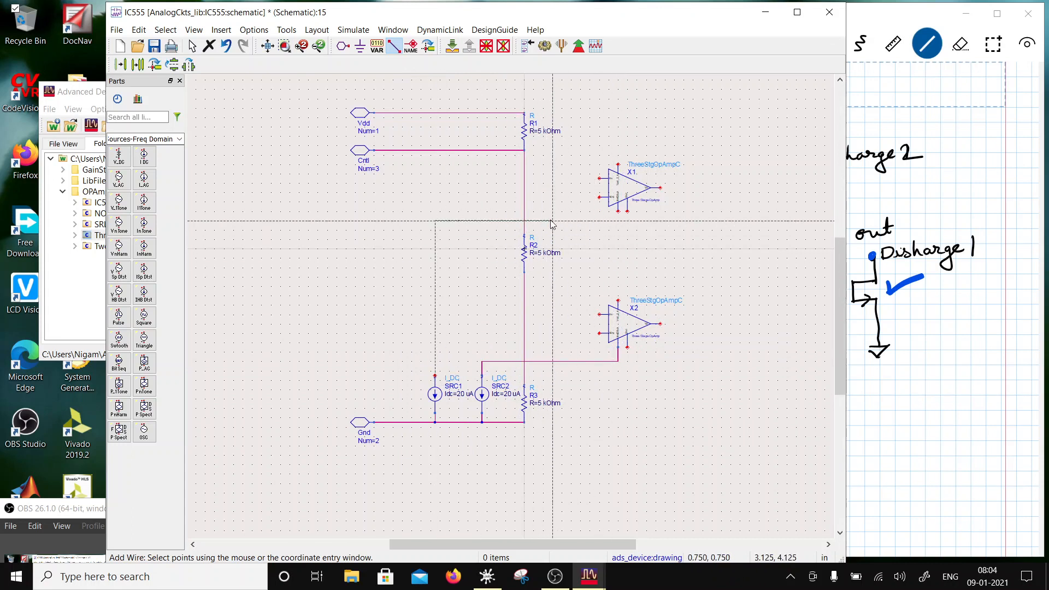
{"action": "left_click", "coordinate": [618, 212]}
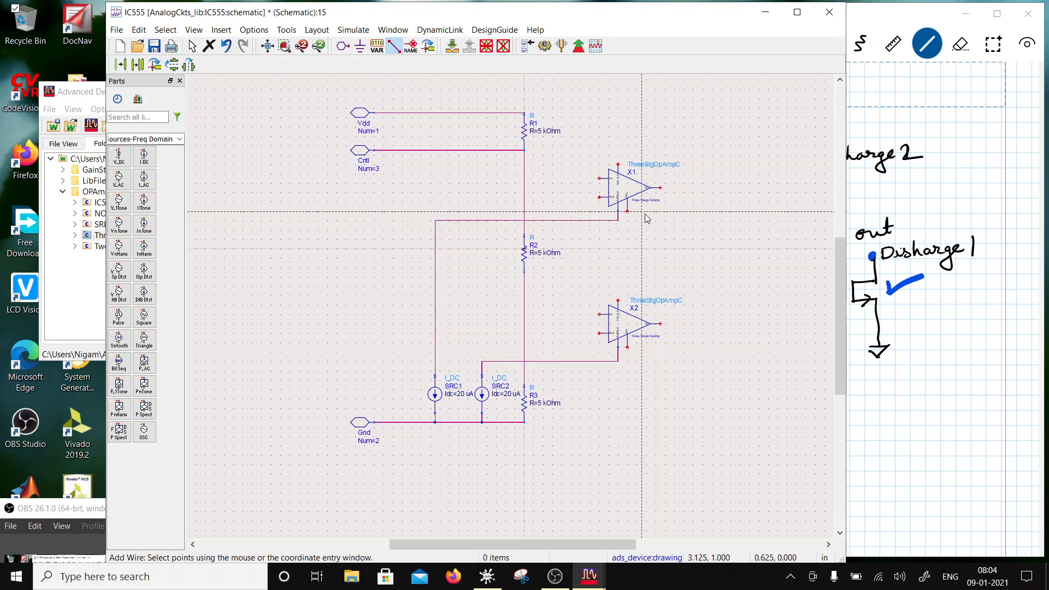
Step: Wire the lower-right ground pins of op-amps X2 and X1 to the Gnd line
{"action": "left_click", "coordinate": [627, 348]}
{"action": "left_click", "coordinate": [524, 423]}
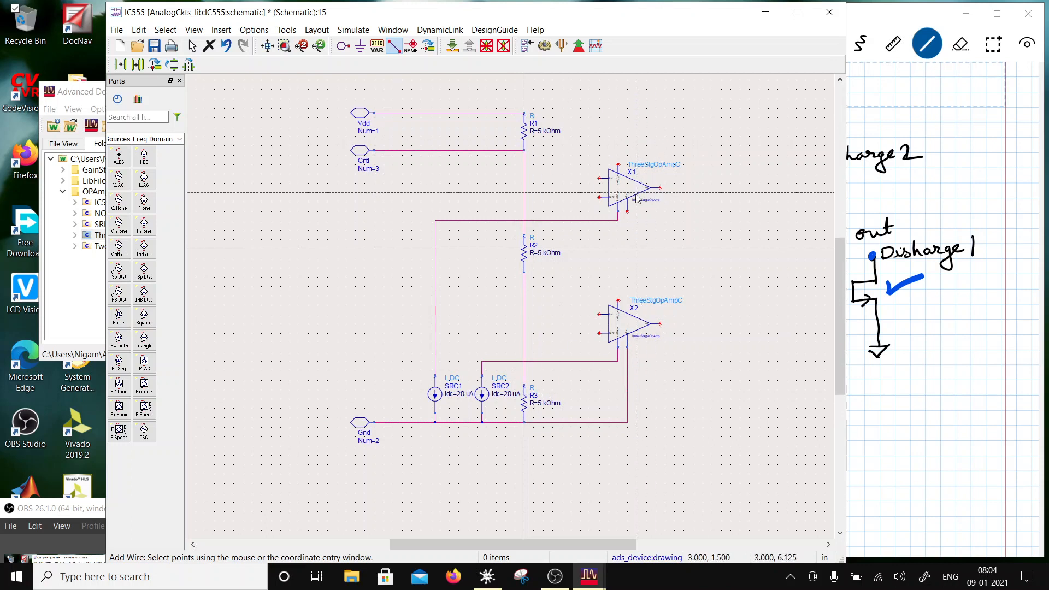
{"action": "left_click", "coordinate": [626, 213]}
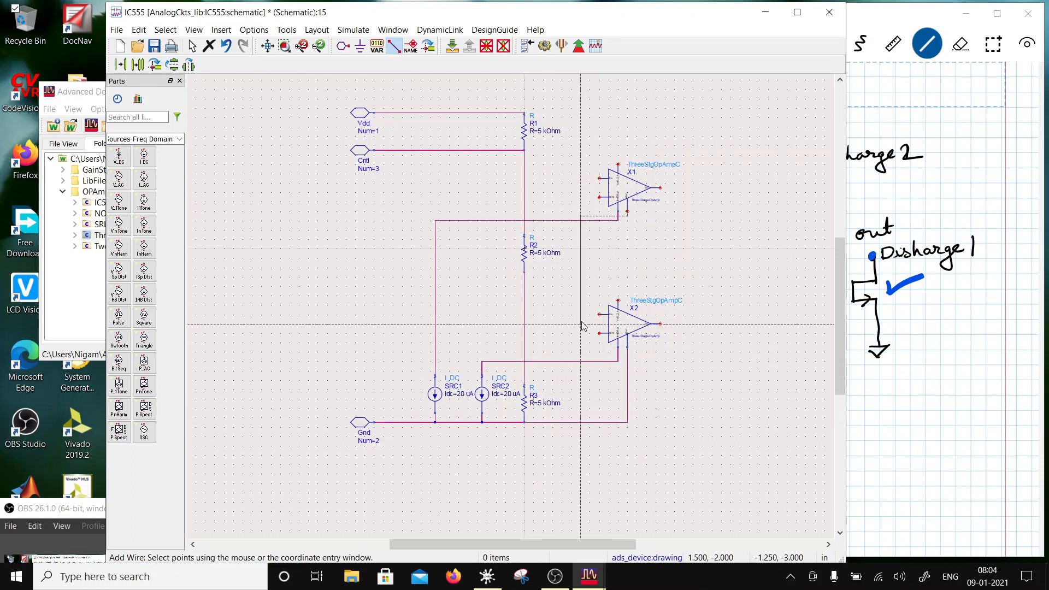
{"action": "left_click", "coordinate": [627, 287]}
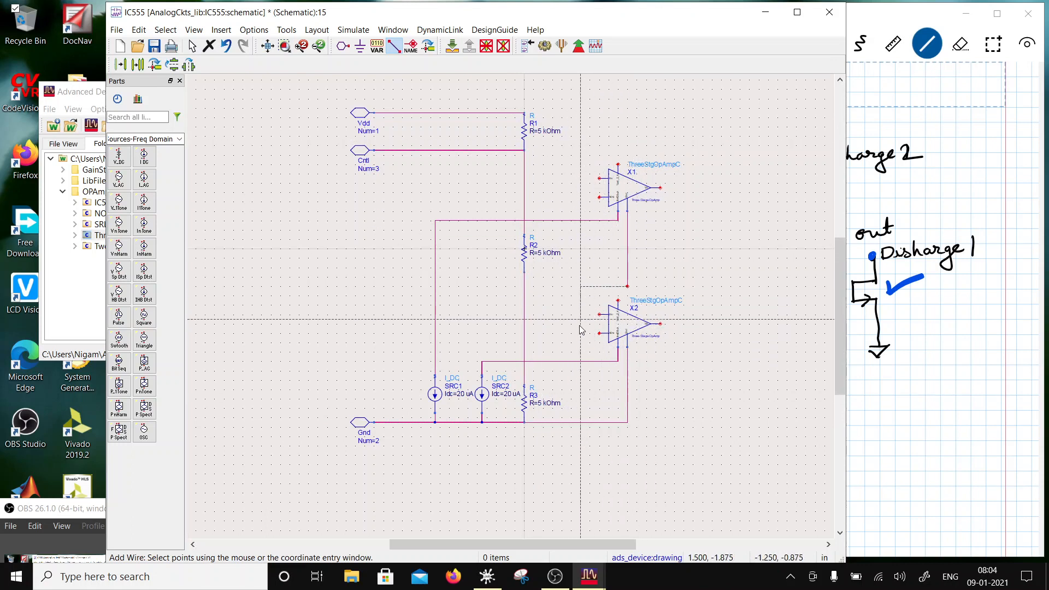
{"action": "left_click", "coordinate": [571, 422]}
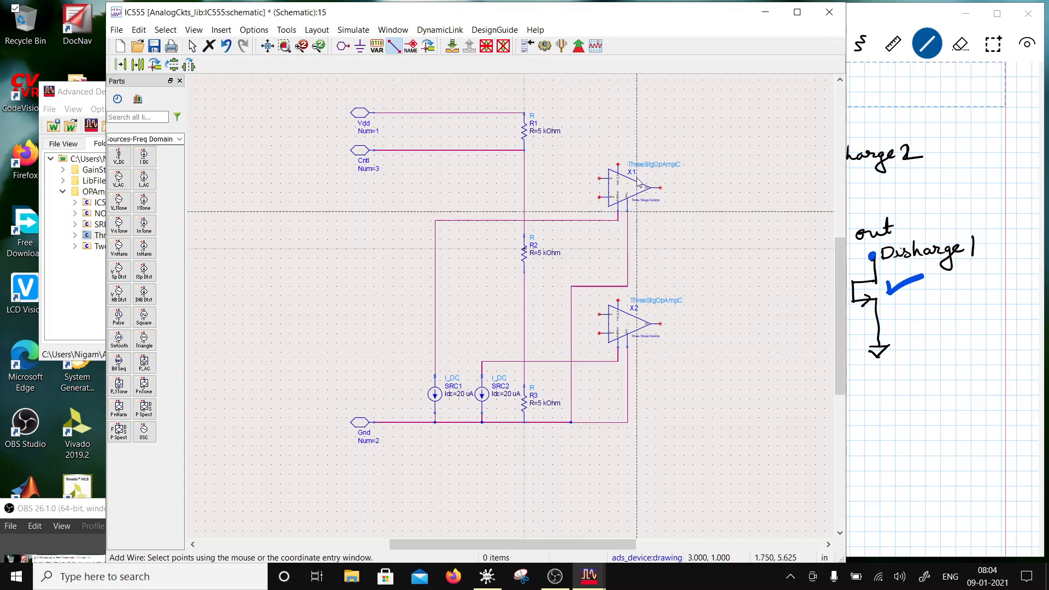
Step: Wire the upper supply pins of op-amps X2 and X1 together and connect them to the Vdd line at R1
{"action": "left_click", "coordinate": [618, 301]}
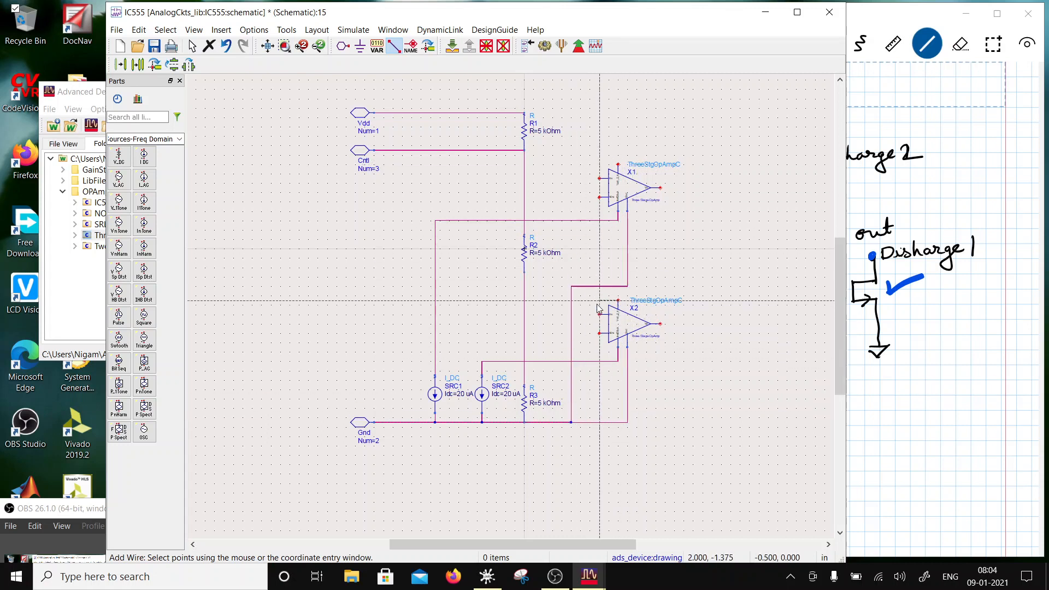
{"action": "left_click", "coordinate": [585, 306]}
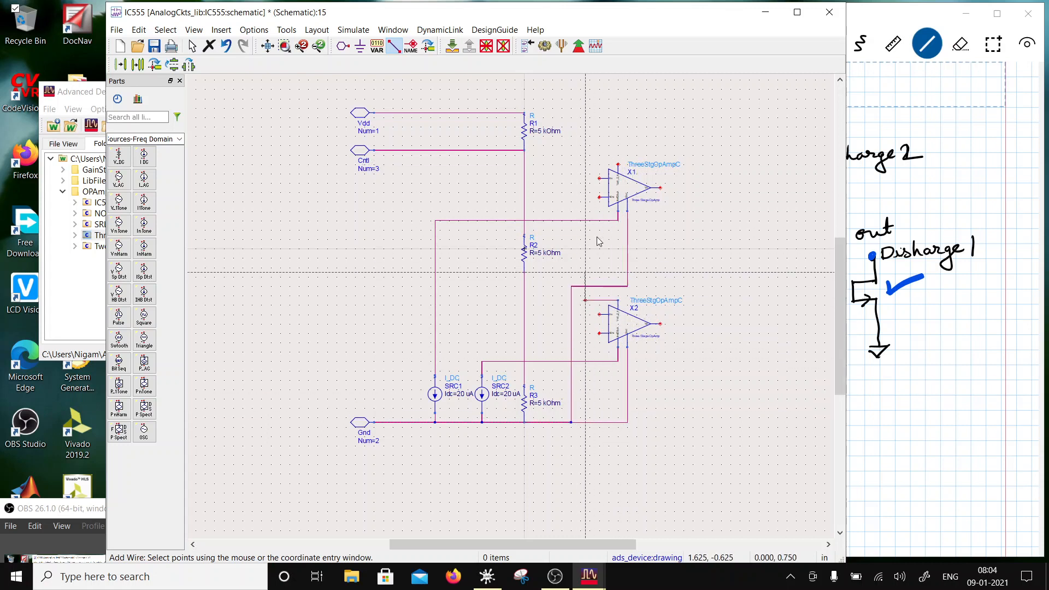
{"action": "left_click", "coordinate": [618, 166]}
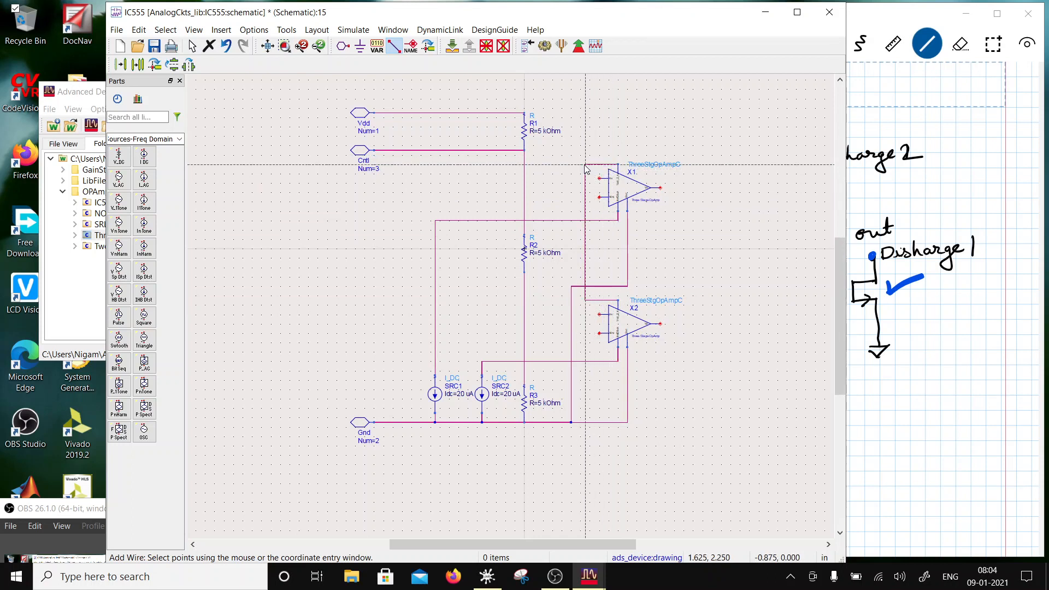
{"action": "left_click", "coordinate": [585, 165]}
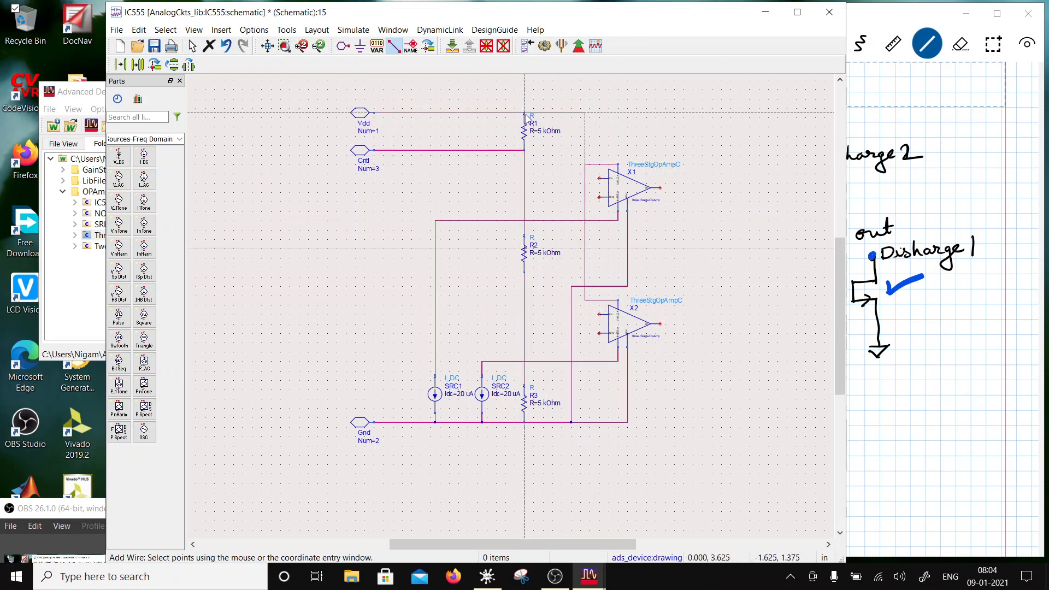
{"action": "left_click", "coordinate": [525, 114]}
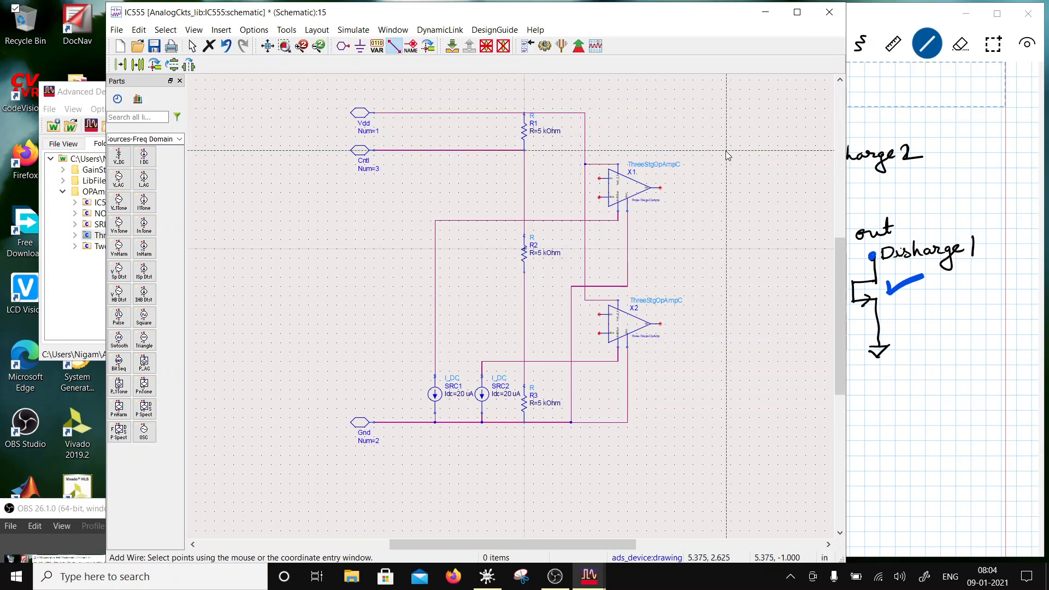
{"action": "key", "text": "Escape"}
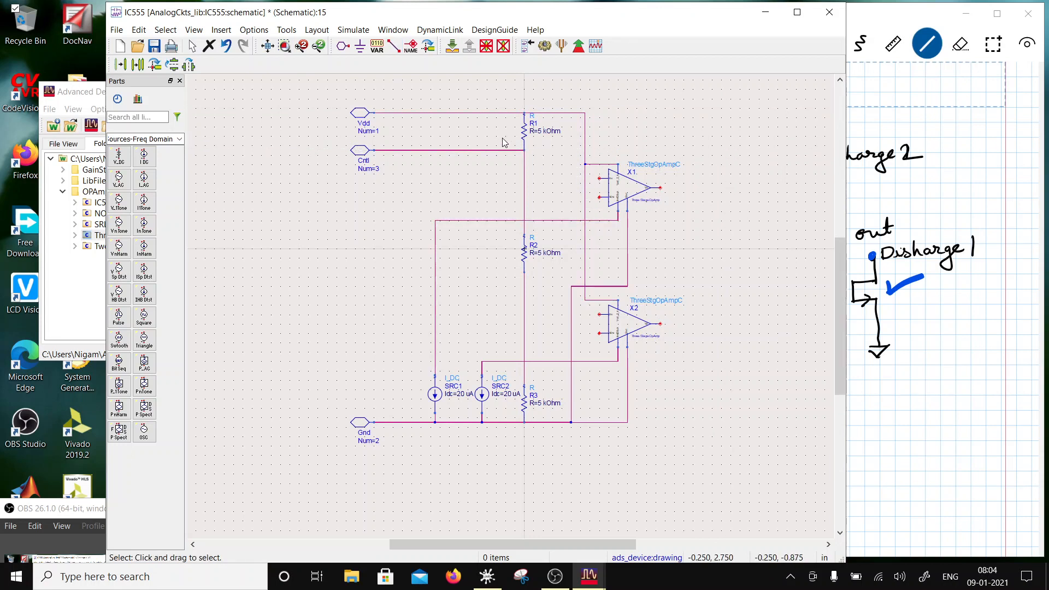
Step: Wire X1's inverting input to the node between R1 and R2, and X2's non-inverting input to the node between R2 and R3
{"action": "mouse_move", "coordinate": [579, 20]}
{"action": "left_mouse_down"}
{"action": "mouse_move", "coordinate": [662, 409]}
{"action": "mouse_move", "coordinate": [702, 435]}
{"action": "mouse_move", "coordinate": [726, 377]}
{"action": "mouse_move", "coordinate": [616, 176]}
{"action": "mouse_move", "coordinate": [631, 72]}
{"action": "left_mouse_up"}
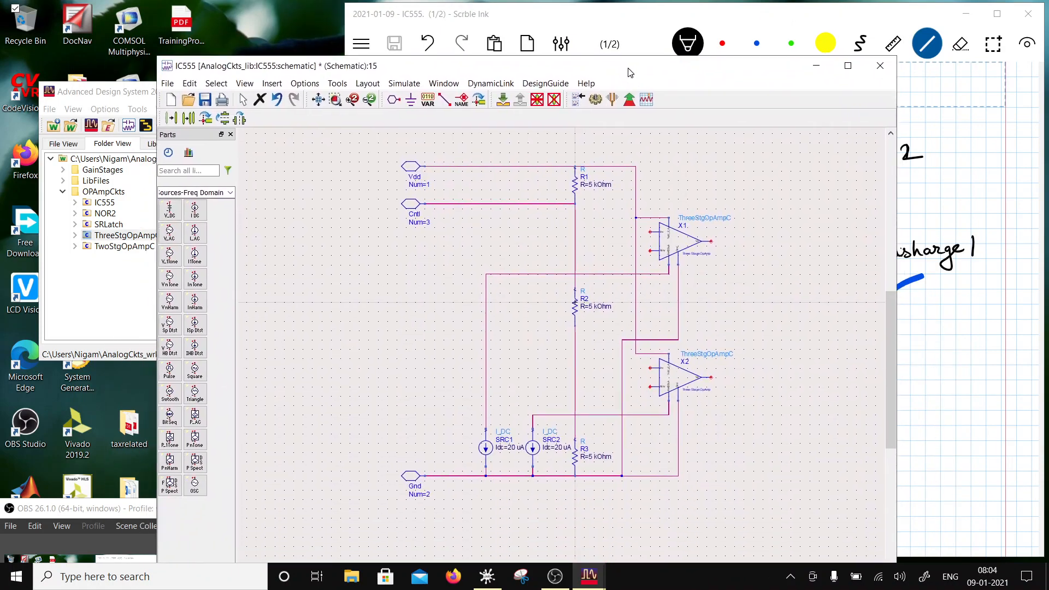
{"action": "left_click", "coordinate": [444, 99]}
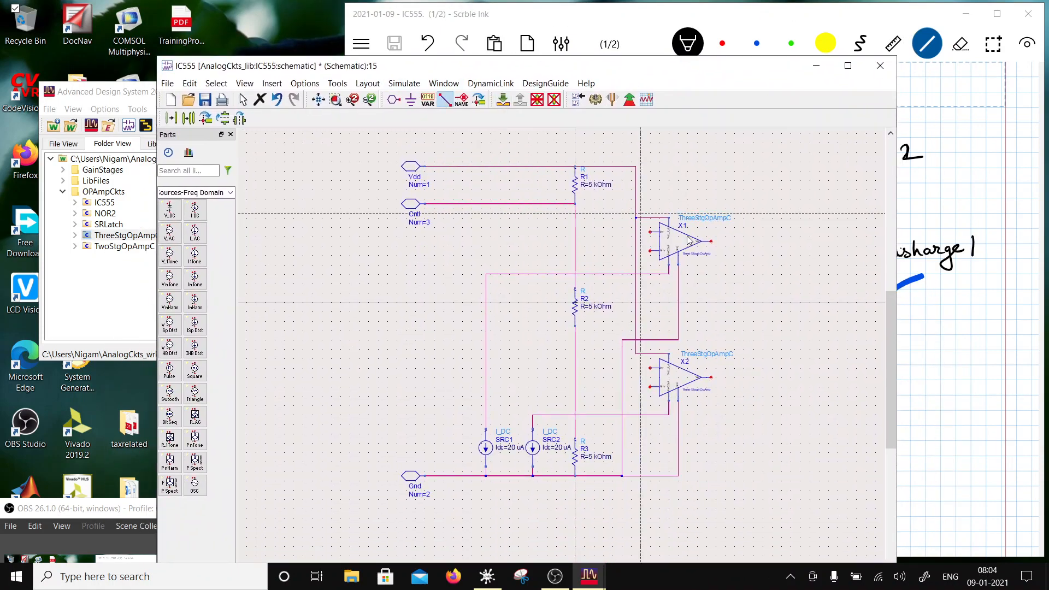
{"action": "left_click", "coordinate": [575, 232]}
{"action": "left_click", "coordinate": [651, 232]}
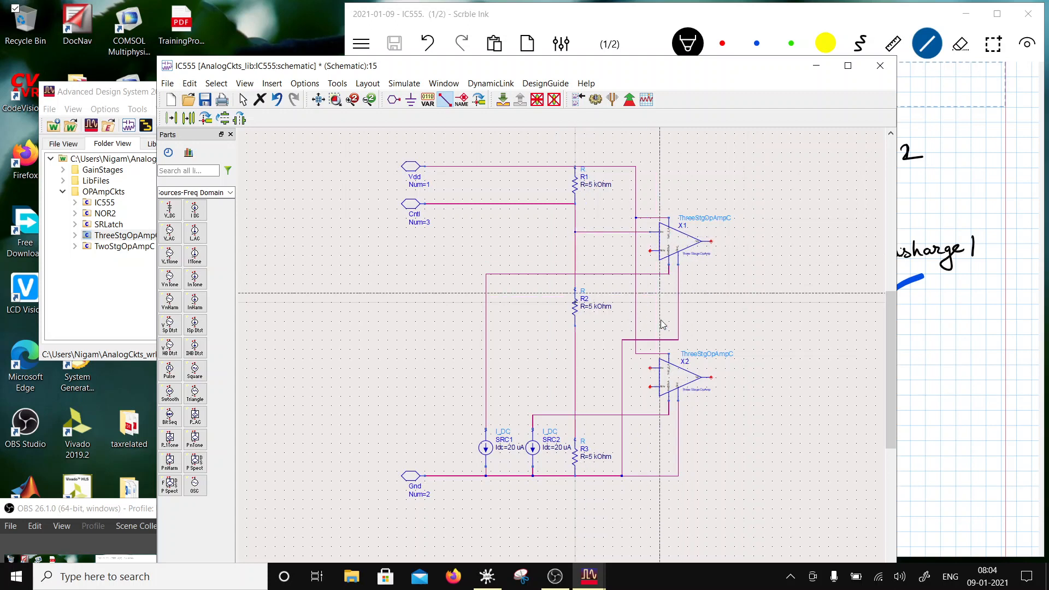
{"action": "left_click", "coordinate": [651, 387]}
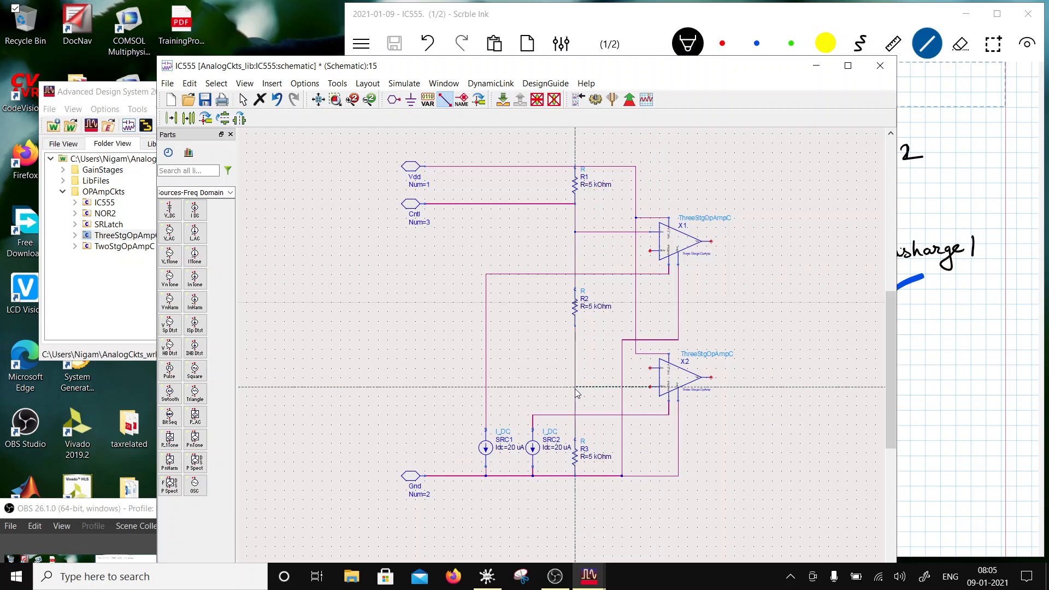
{"action": "left_click", "coordinate": [575, 387]}
{"action": "scroll", "coordinate": [754, 304], "scroll_direction": "down", "scroll_amount": 2}
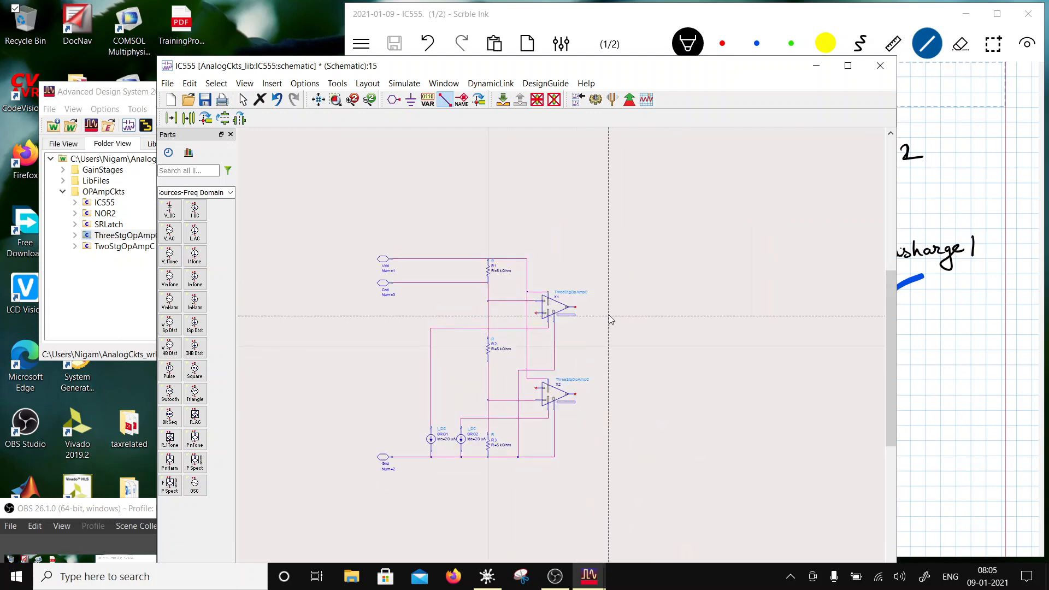
{"action": "key", "text": "Escape"}
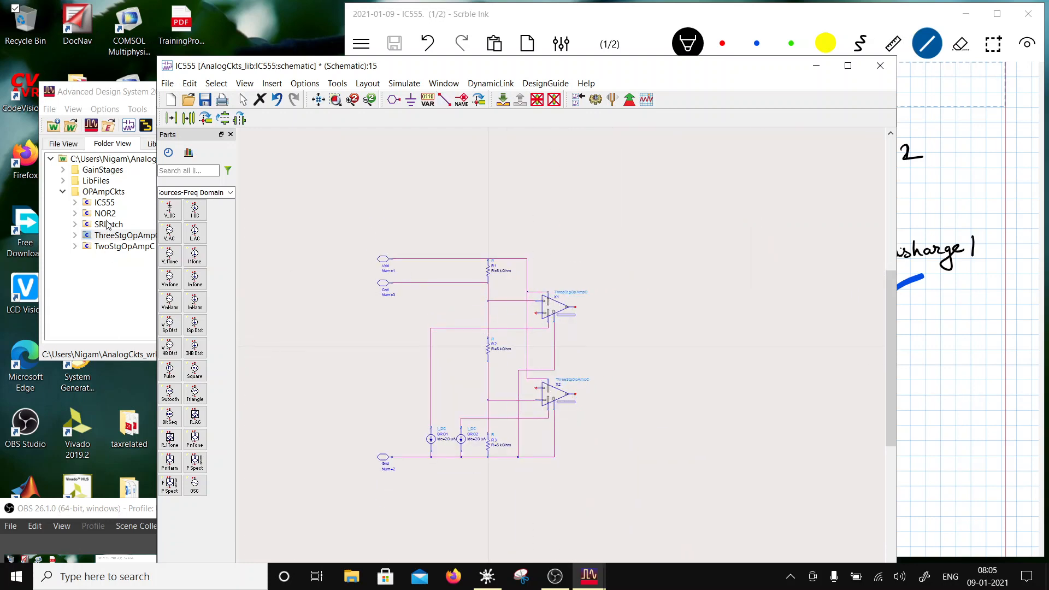
Step: Place the SRLatch cell in the IC555 schematic, beyond the op-amp outputs and midway between X1 and X2
{"action": "left_click", "coordinate": [109, 226]}
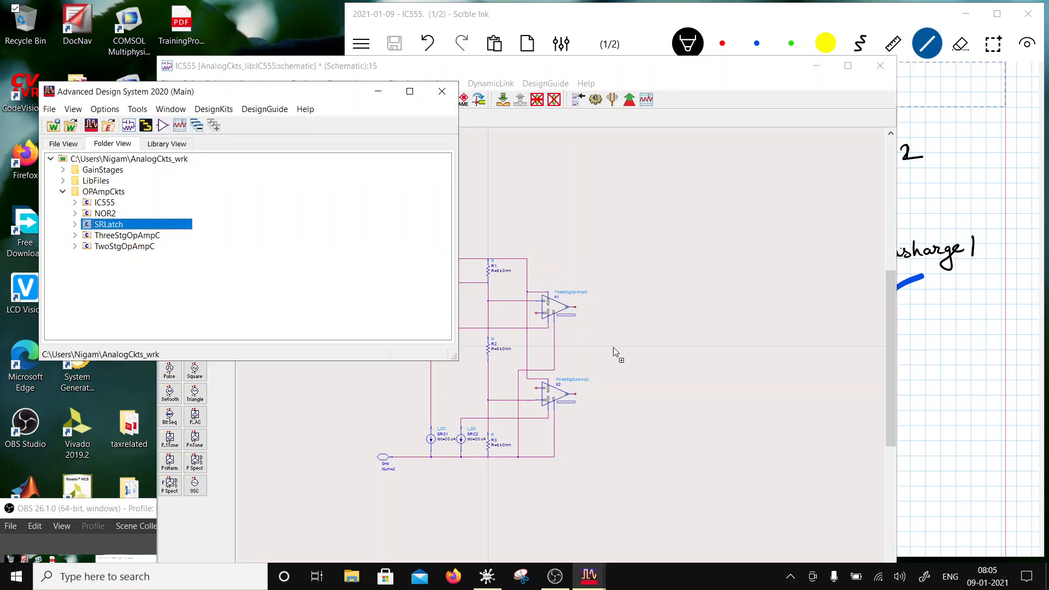
{"action": "left_click_drag", "start_coordinate": [616, 352], "coordinate": [634, 346]}
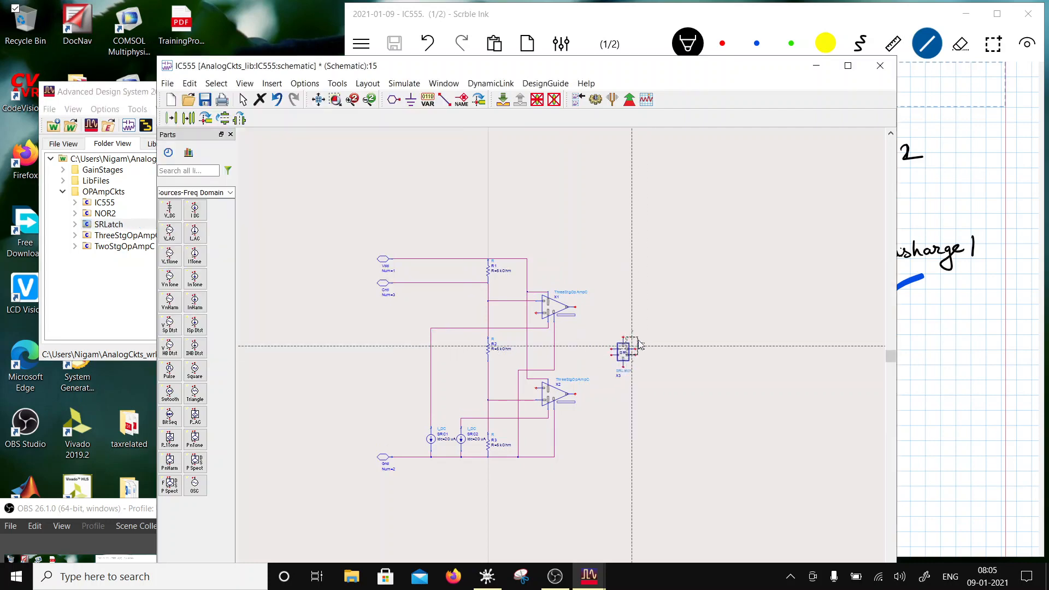
{"action": "key", "text": "Escape"}
Step: Wire X1's output to the R input and X2's output to the S input of the SR latch
{"action": "scroll", "coordinate": [590, 364], "scroll_direction": "up", "scroll_amount": 4}
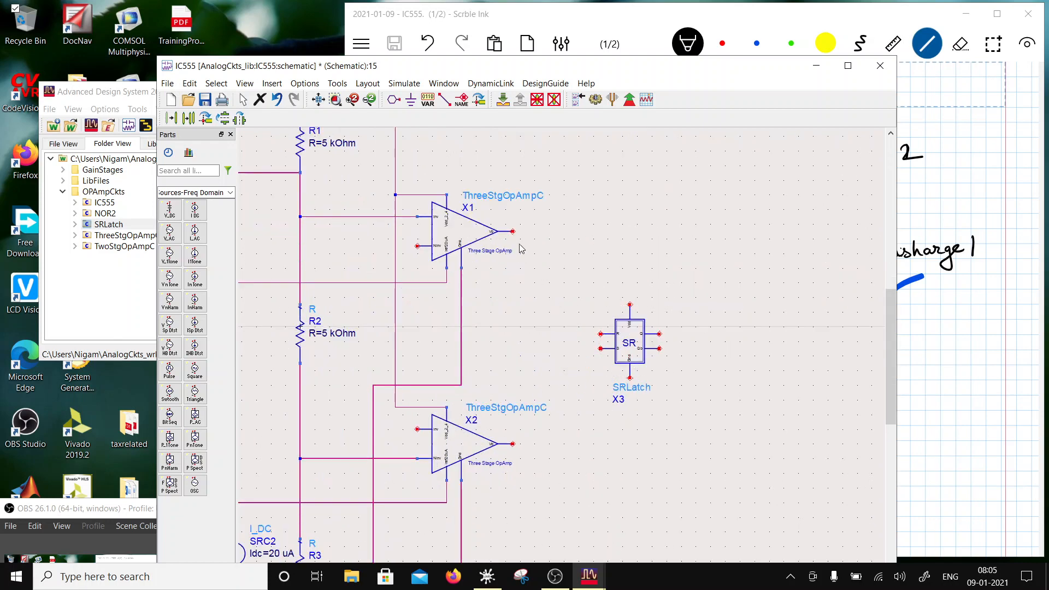
{"action": "left_click", "coordinate": [444, 99]}
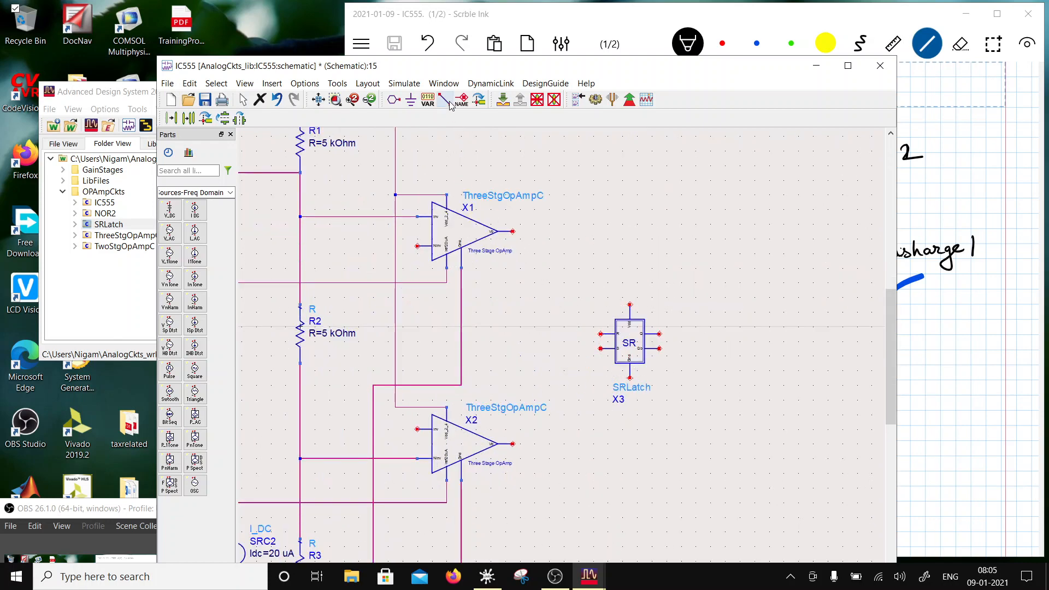
{"action": "left_click", "coordinate": [512, 231]}
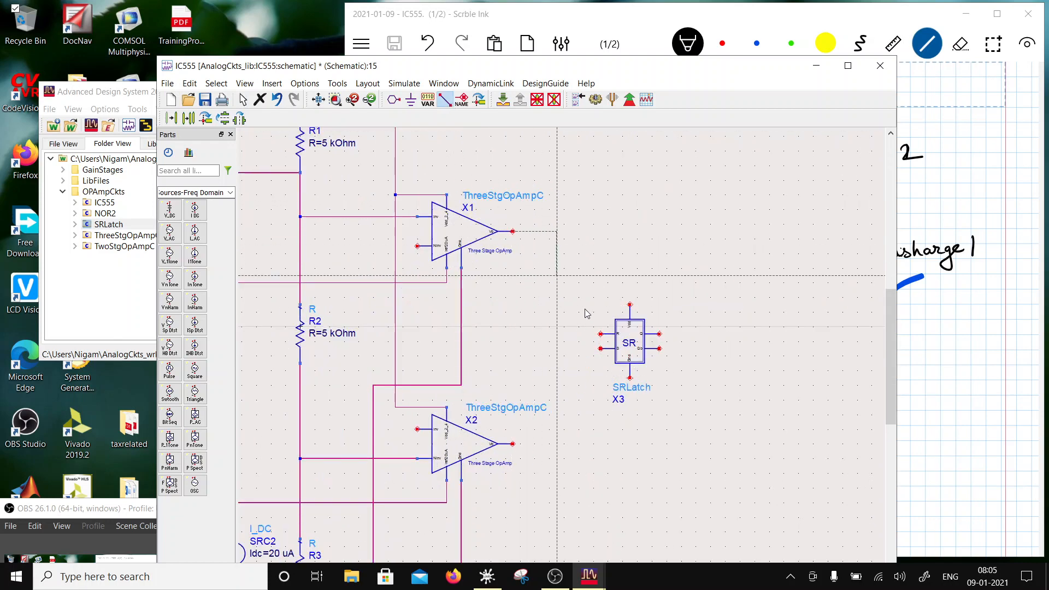
{"action": "left_click", "coordinate": [512, 444]}
{"action": "left_click", "coordinate": [601, 349]}
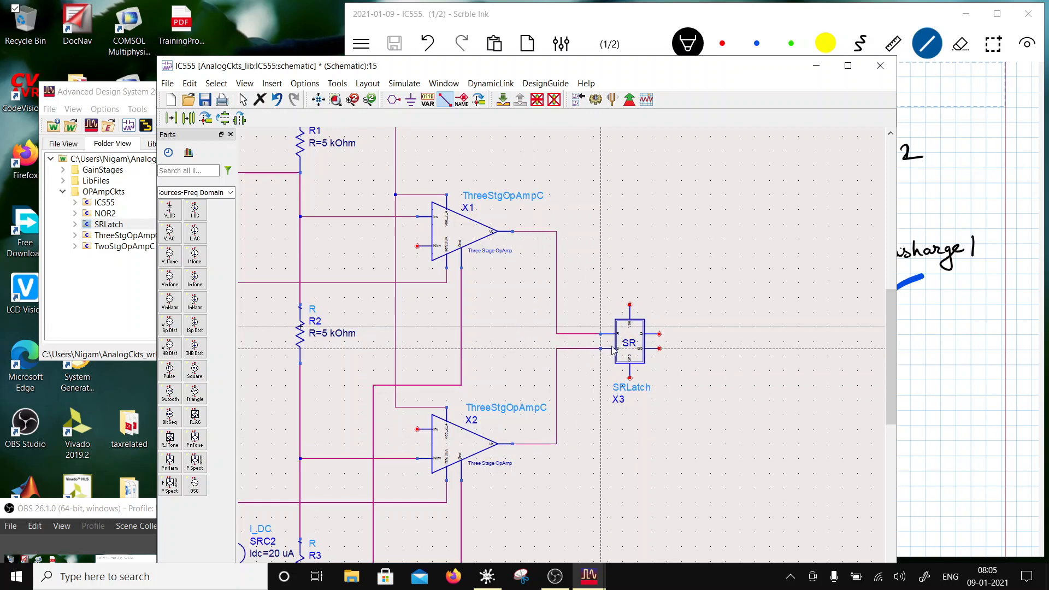
Step: Wire the SR latch's upper pin to the Vdd line and its lower pin to the Gnd line
{"action": "left_click", "coordinate": [631, 305]}
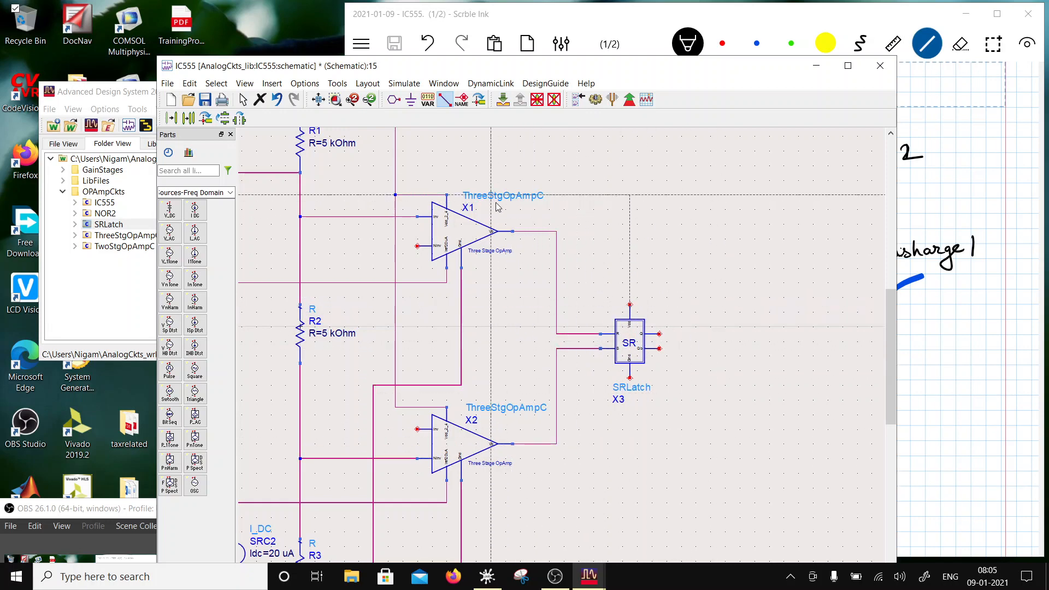
{"action": "scroll", "coordinate": [503, 206], "scroll_direction": "down", "scroll_amount": 1}
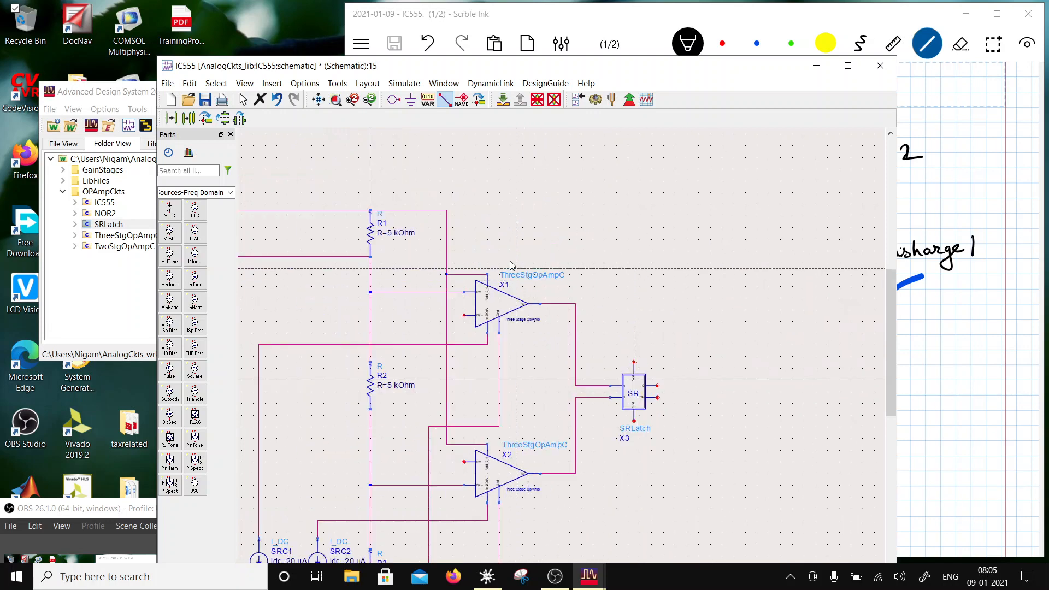
{"action": "left_click", "coordinate": [447, 210]}
{"action": "left_click", "coordinate": [634, 421]}
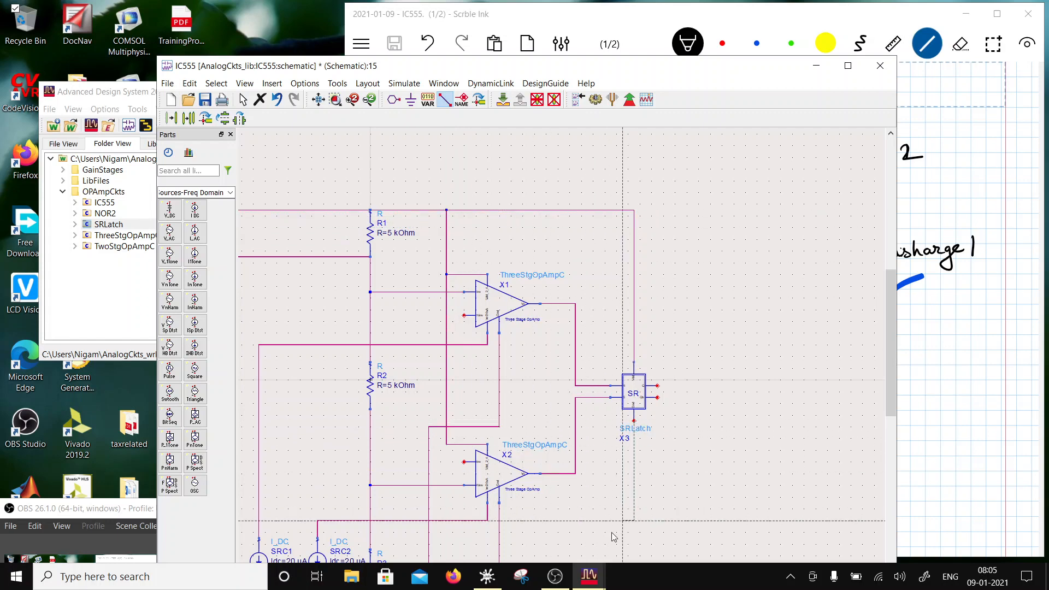
{"action": "scroll", "coordinate": [561, 536], "scroll_direction": "down", "scroll_amount": 1}
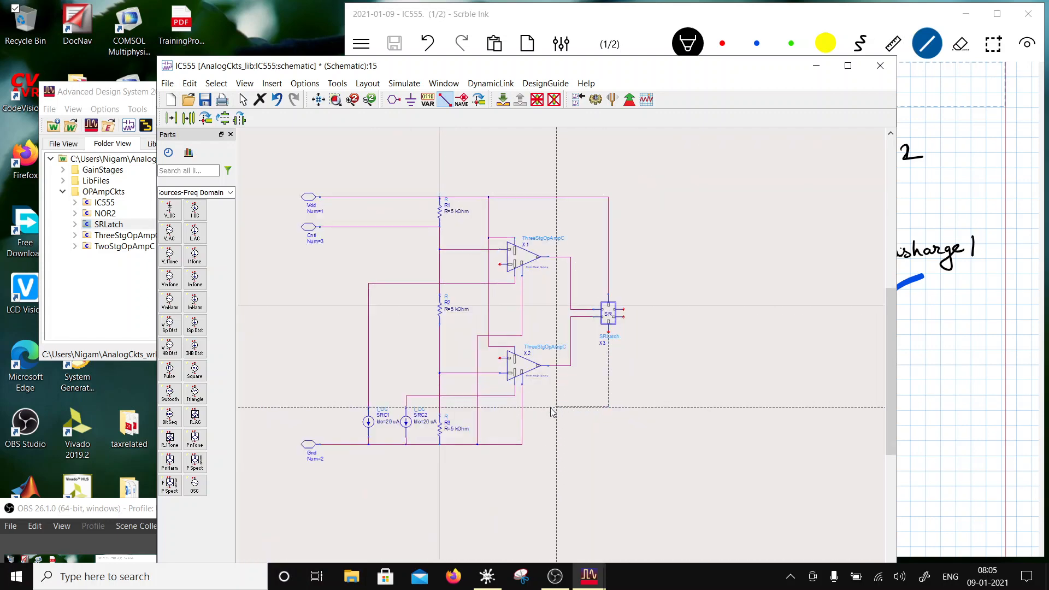
{"action": "left_click", "coordinate": [525, 444]}
{"action": "key", "text": "Escape"}
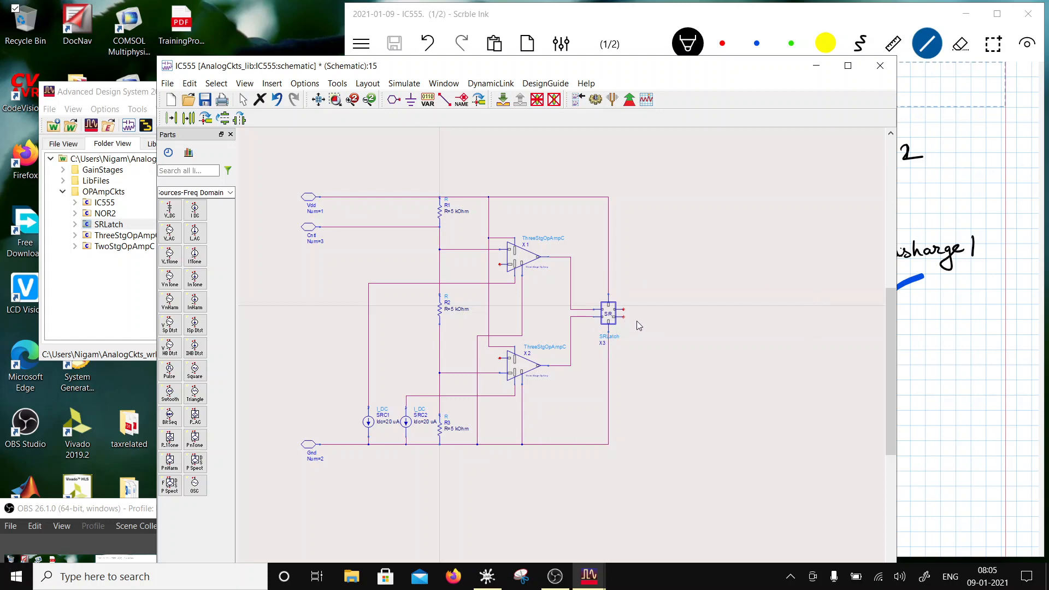
Step: Push into the SR latch block X3 and from there into its NOR2 gate X2 to open the transistor schematic
{"action": "scroll", "coordinate": [637, 321], "scroll_direction": "up", "scroll_amount": 2}
{"action": "scroll", "coordinate": [581, 339], "scroll_direction": "up", "scroll_amount": 1}
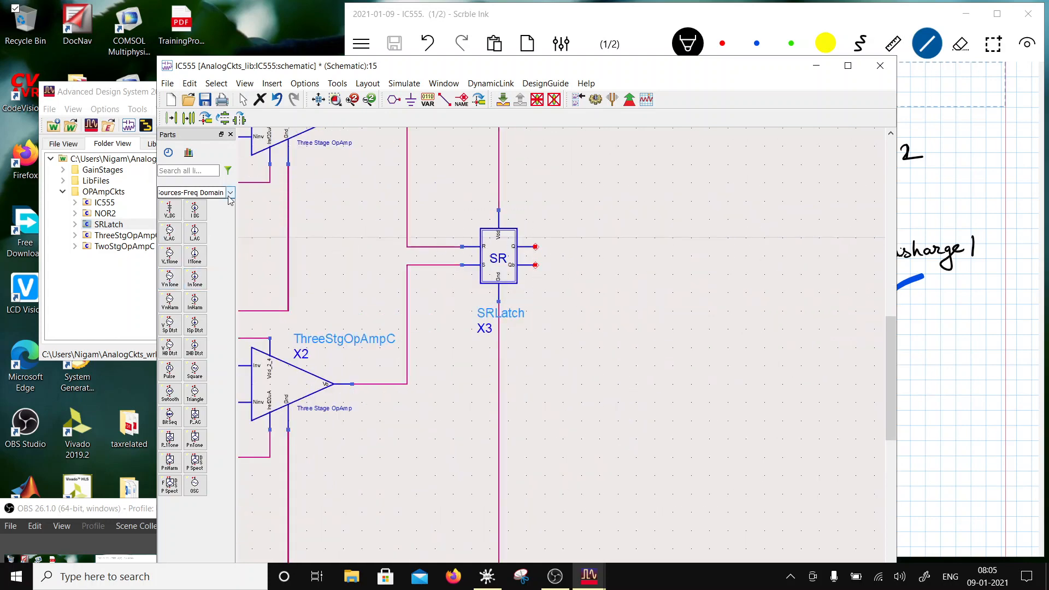
{"action": "scroll", "coordinate": [518, 375], "scroll_direction": "down", "scroll_amount": 1}
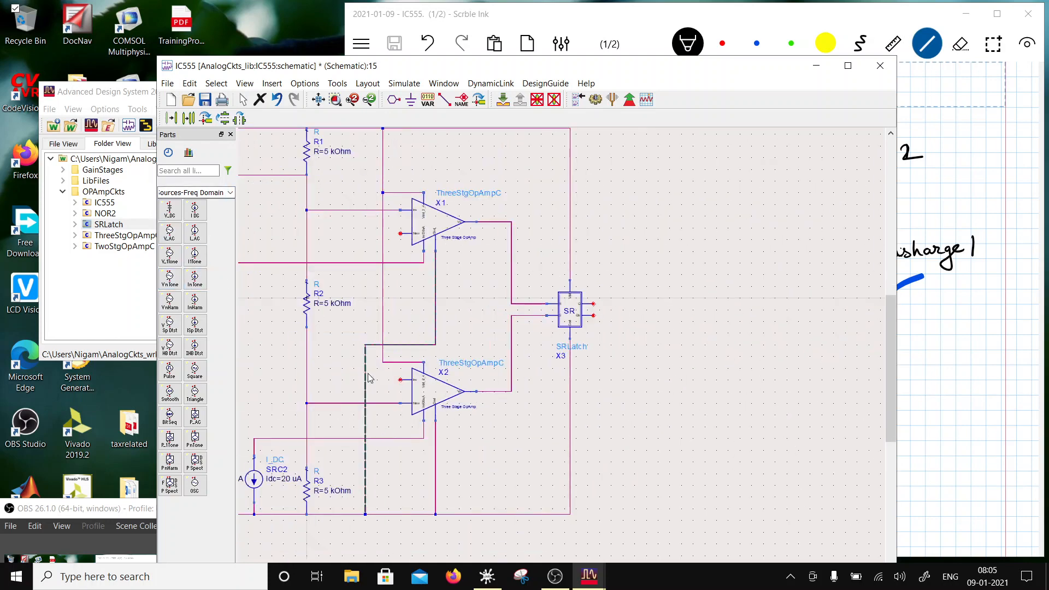
{"action": "left_click", "coordinate": [581, 315]}
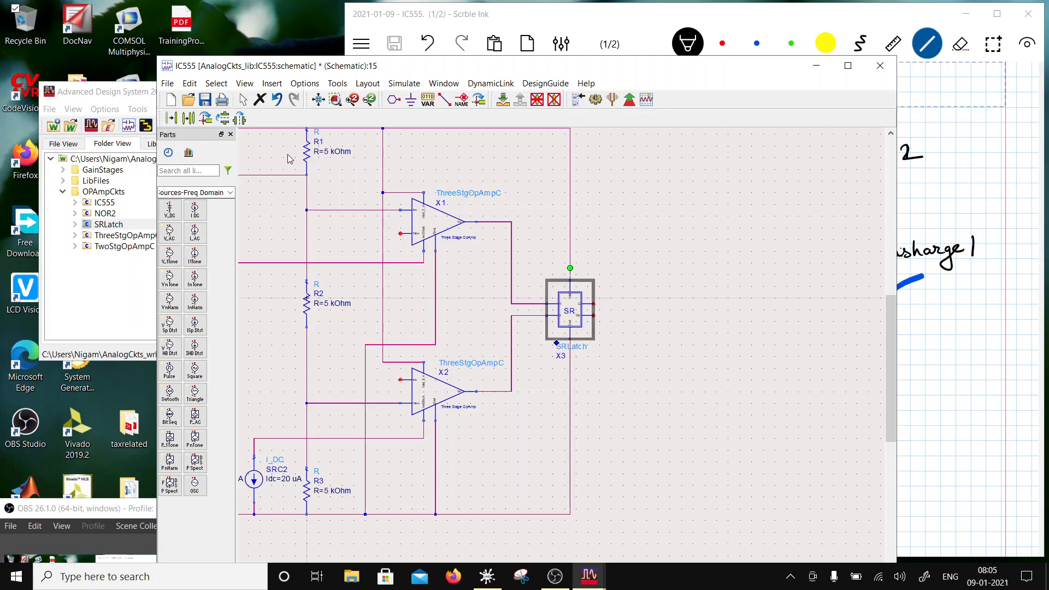
{"action": "left_click", "coordinate": [508, 105]}
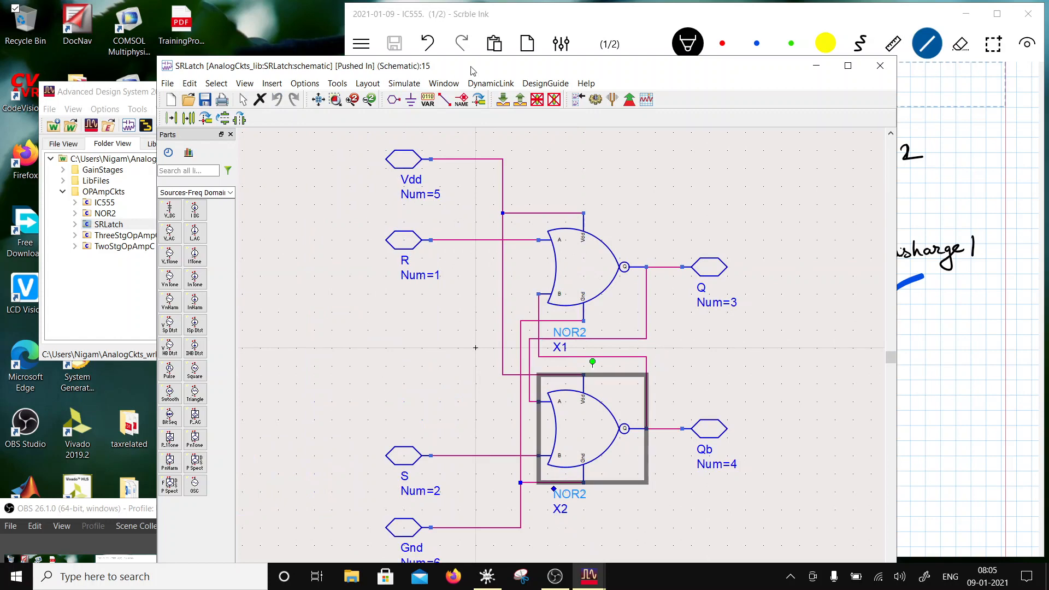
{"action": "left_click", "coordinate": [501, 97]}
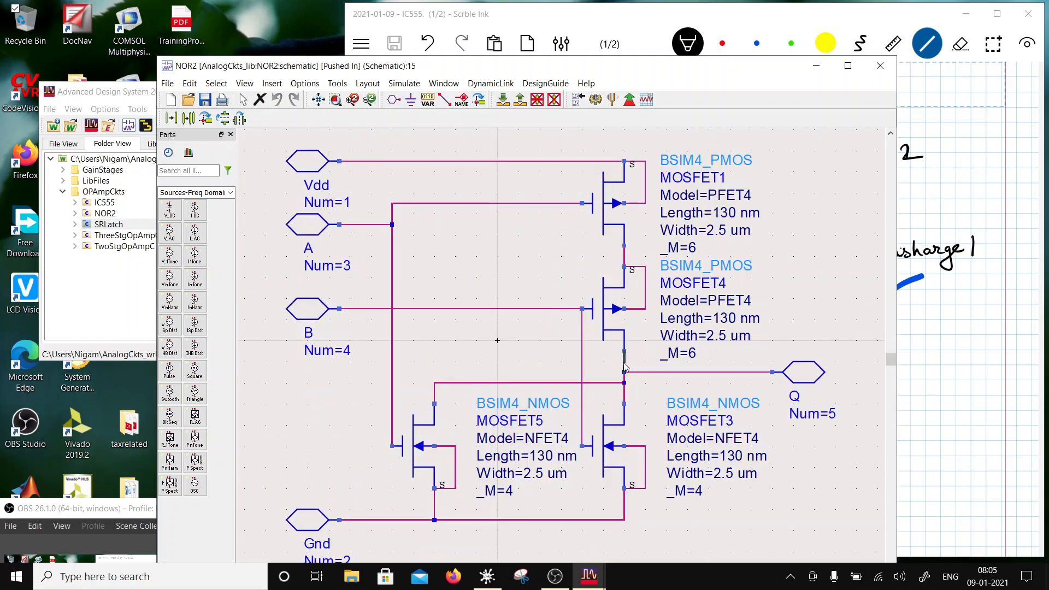
Step: Copy MOSFET3 and MOSFET4 from the NOR2 schematic and return to the top-level IC555 schematic
{"action": "left_click", "coordinate": [624, 424]}
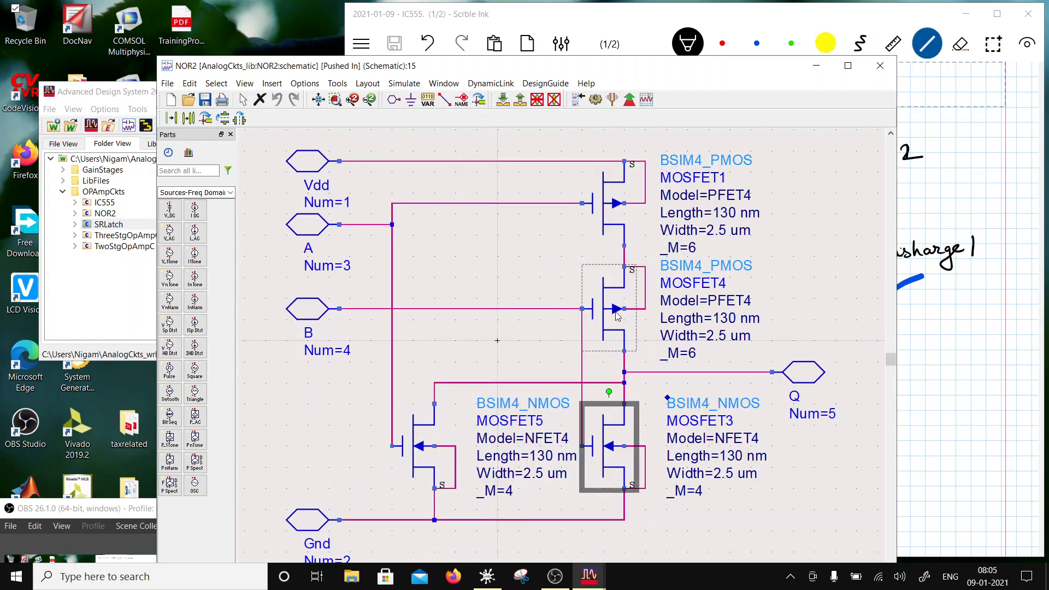
{"action": "left_click", "coordinate": [618, 317], "text": "ctrl"}
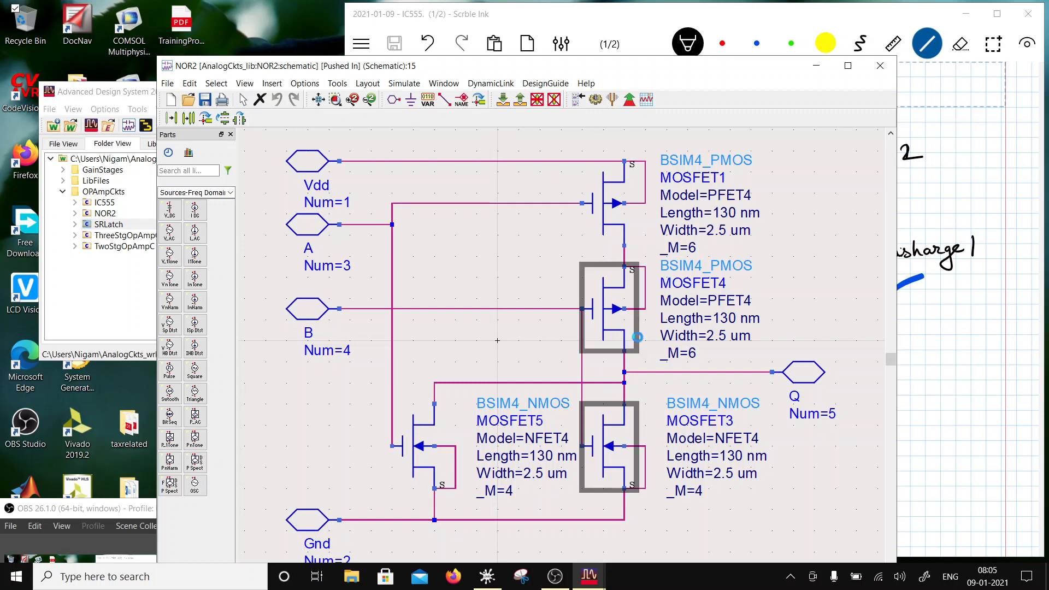
{"action": "left_click", "coordinate": [520, 100]}
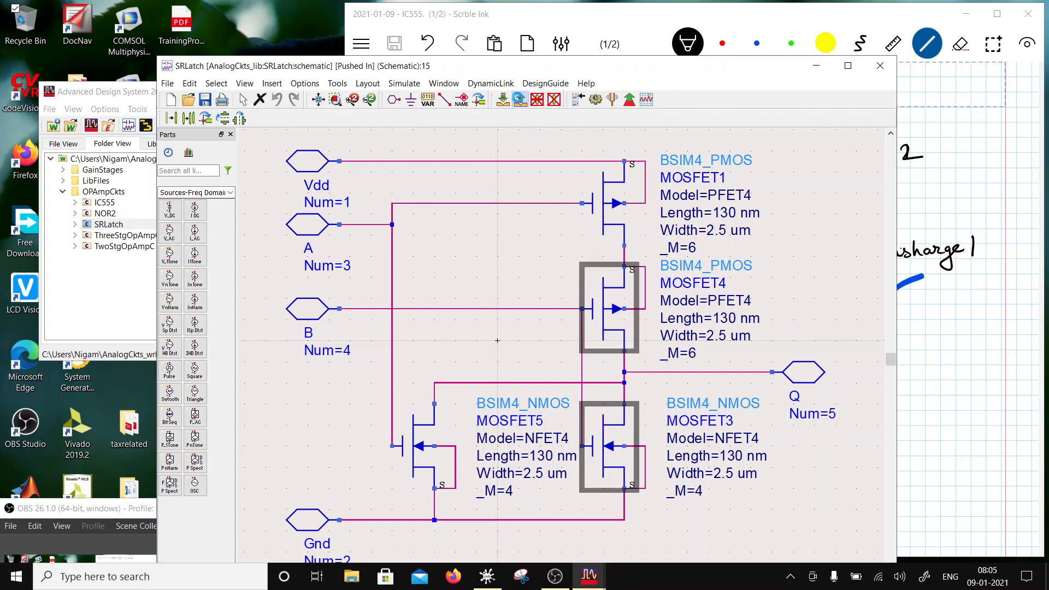
{"action": "left_click", "coordinate": [521, 100]}
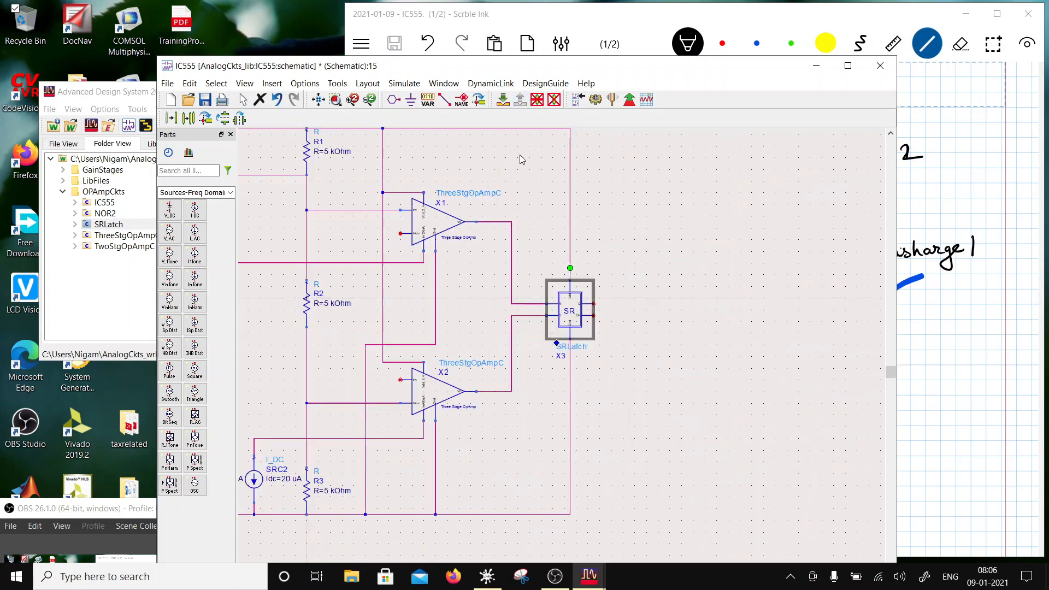
Step: Paste the copied BSIM4 PMOS and NMOS transistor pair into the free area beside the SR latch's outputs
{"action": "left_click", "coordinate": [647, 301]}
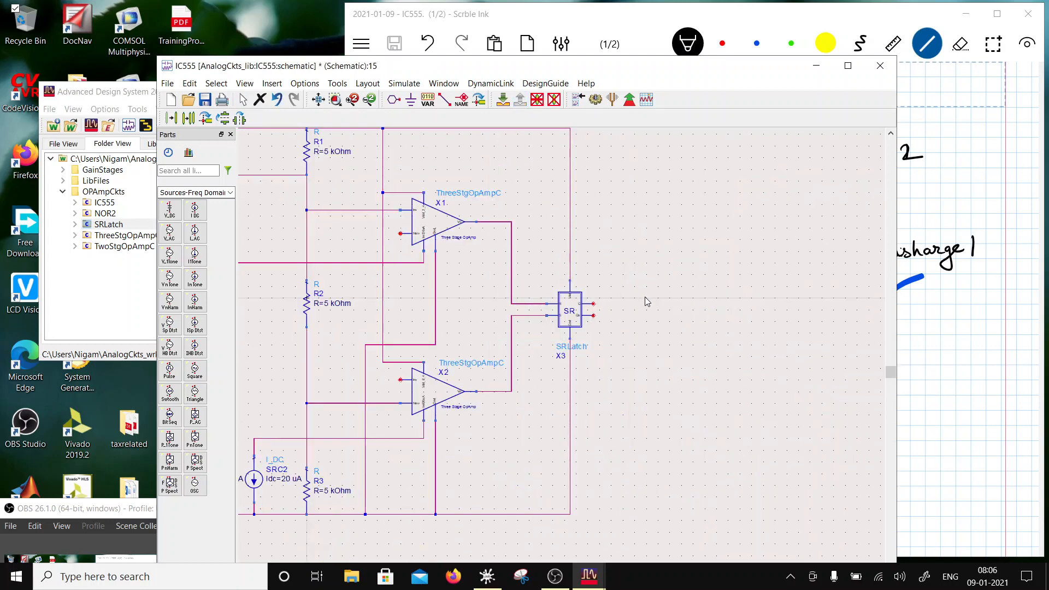
{"action": "key", "text": "ctrl+v"}
{"action": "left_click", "coordinate": [647, 379]}
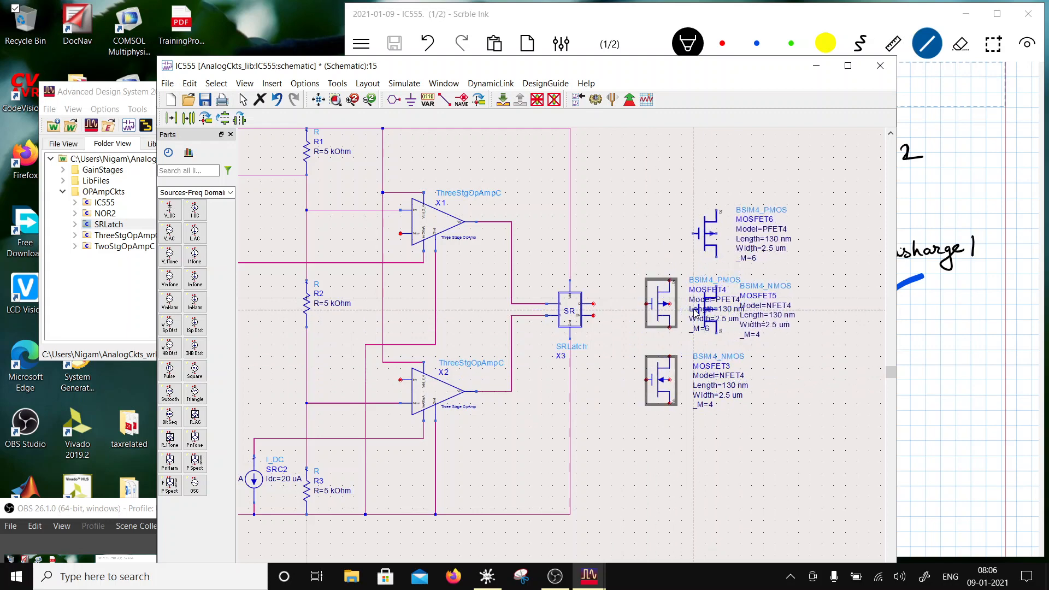
{"action": "key", "text": "Escape"}
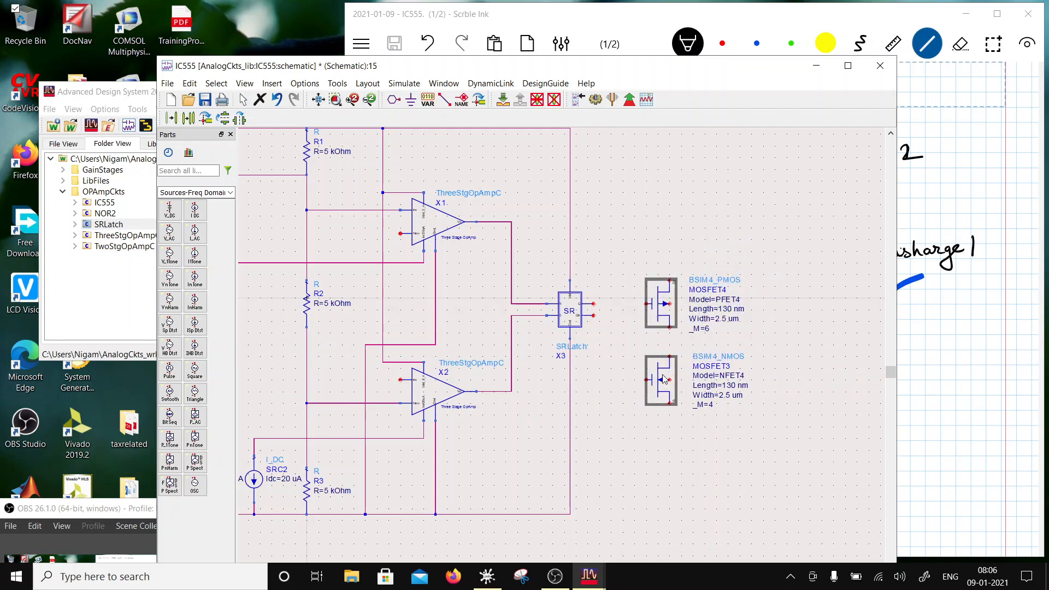
Step: Move the NMOS transistor further down, just above the level of the ground rail
{"action": "left_click", "coordinate": [706, 382]}
{"action": "key", "text": "ctrl+c"}
{"action": "key", "text": "ctrl+v"}
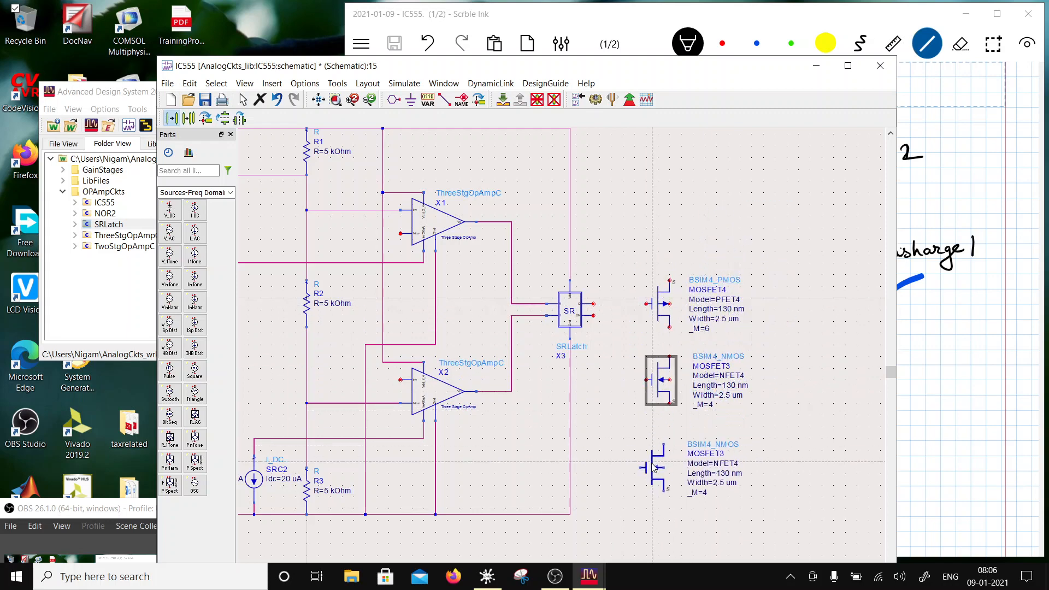
{"action": "left_click", "coordinate": [661, 456]}
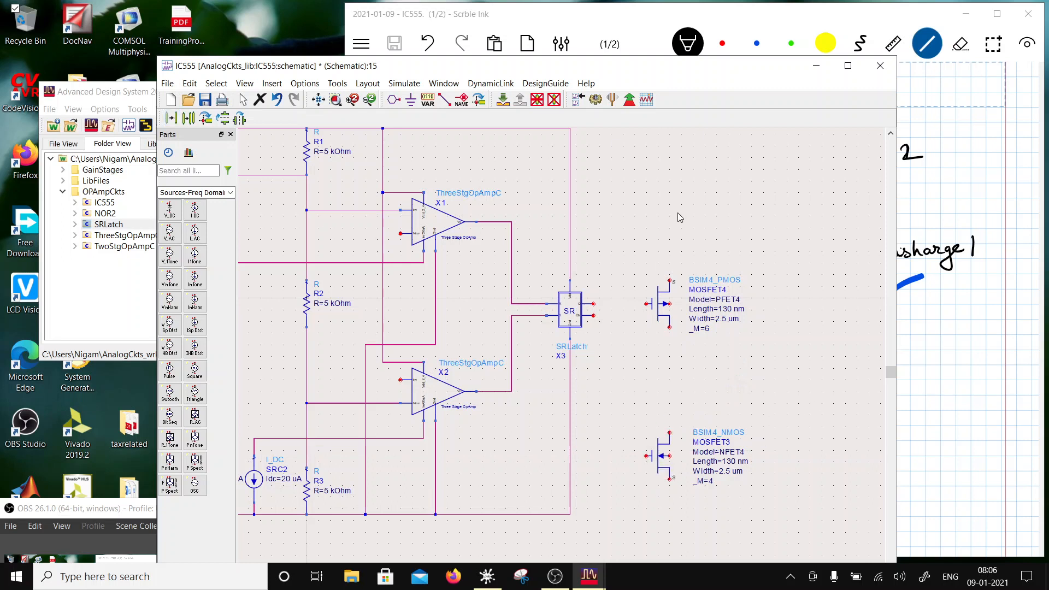
Step: Wire the NMOS transistor's gate to the lower output of the SR latch
{"action": "left_click", "coordinate": [445, 99]}
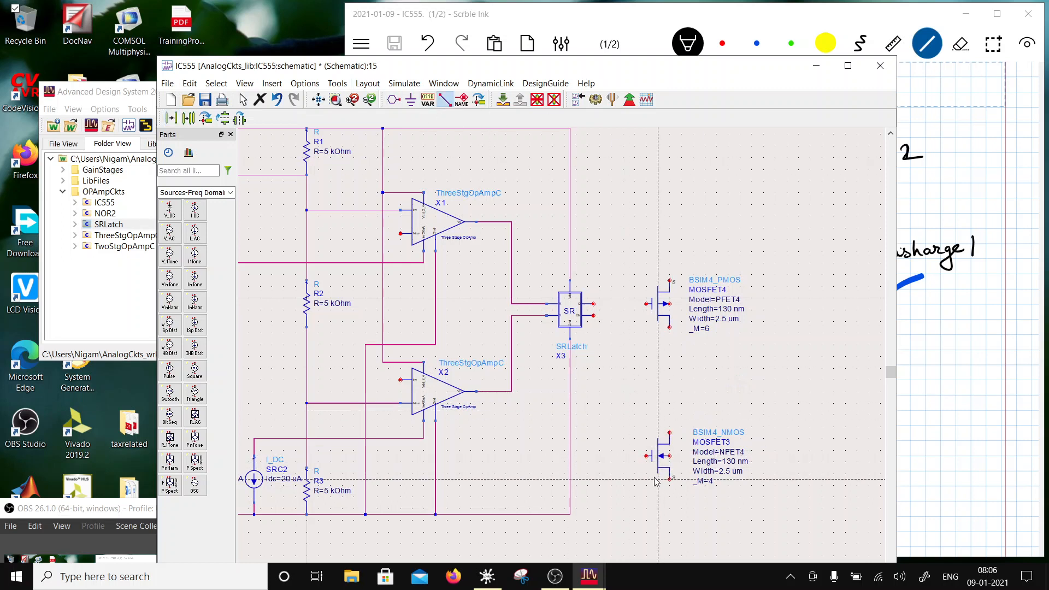
{"action": "left_click", "coordinate": [648, 456]}
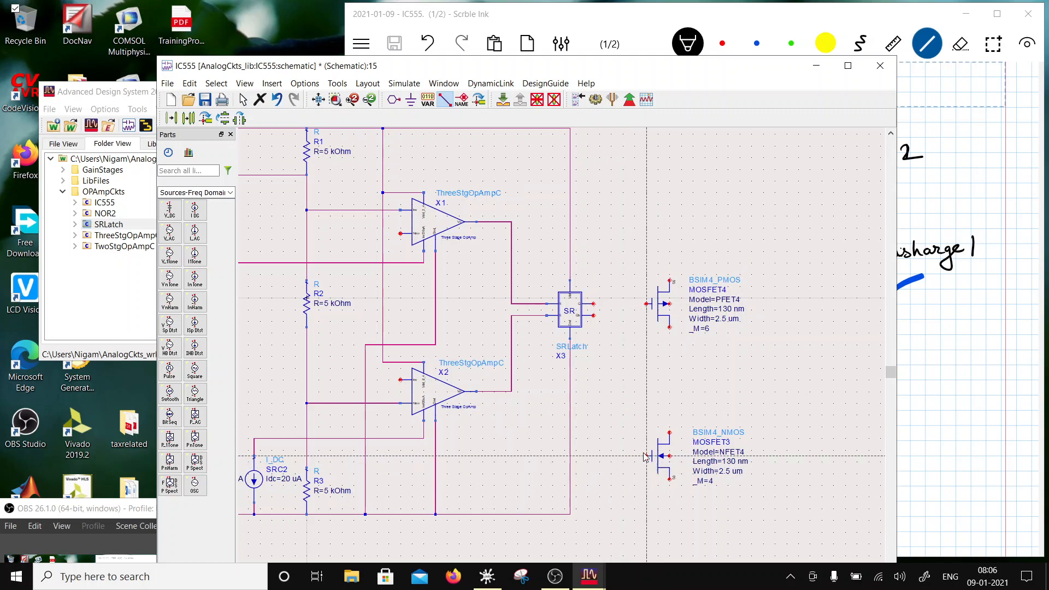
{"action": "left_click", "coordinate": [594, 316]}
Step: Wire the NMOS transistor's source to the ground rail and its body terminal to the source
{"action": "left_click", "coordinate": [670, 479]}
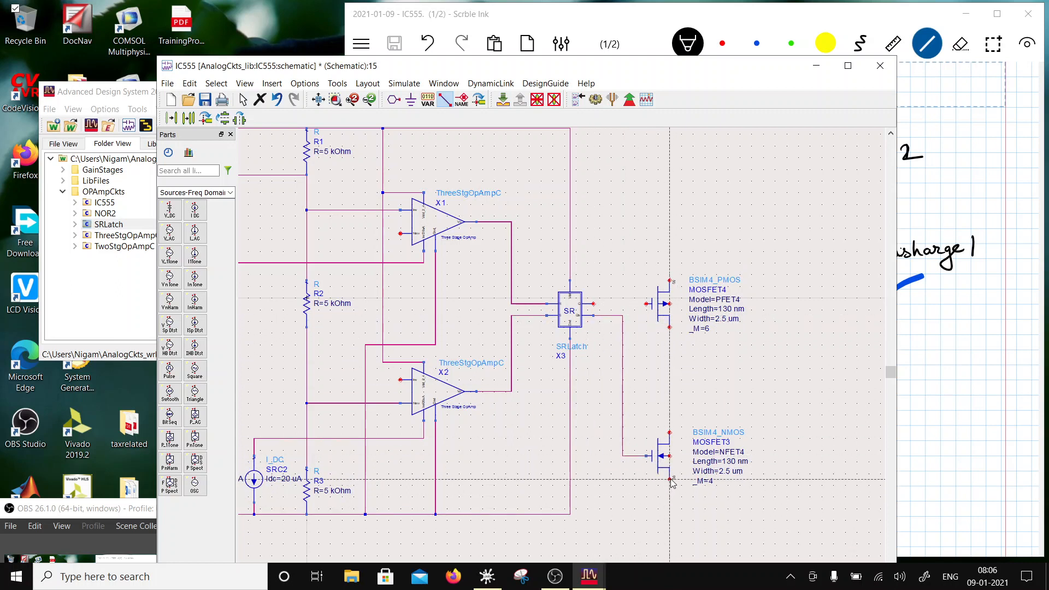
{"action": "left_click", "coordinate": [627, 495]}
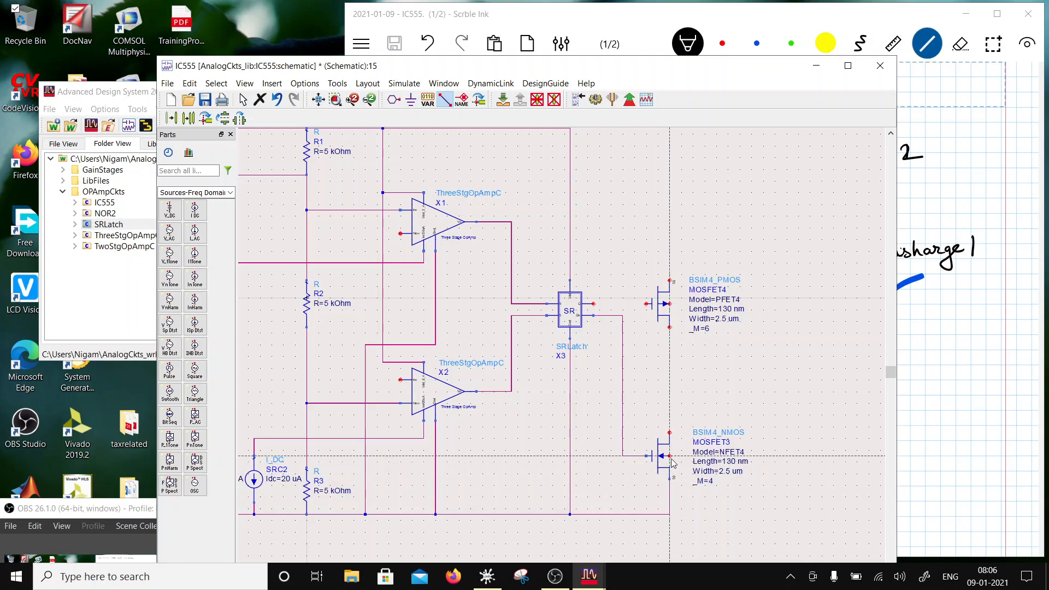
{"action": "left_click", "coordinate": [682, 456]}
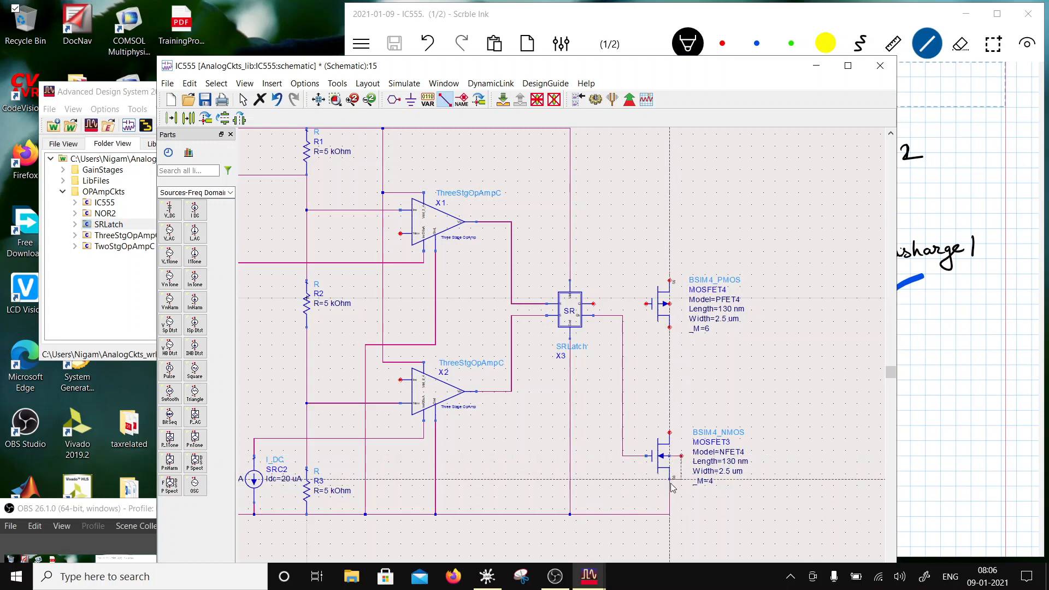
{"action": "left_click", "coordinate": [670, 481]}
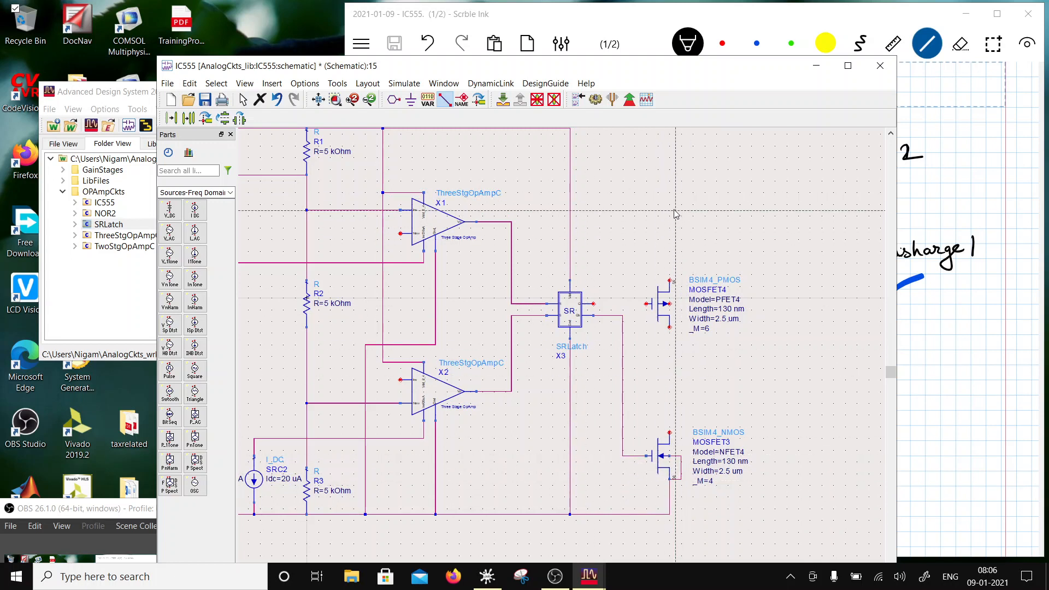
{"action": "key", "text": "Escape"}
Step: Move the PMOS transistor up to the level of the upper comparator and wire its body terminal to its upper terminal
{"action": "left_click_drag", "start_coordinate": [666, 303], "coordinate": [672, 213]}
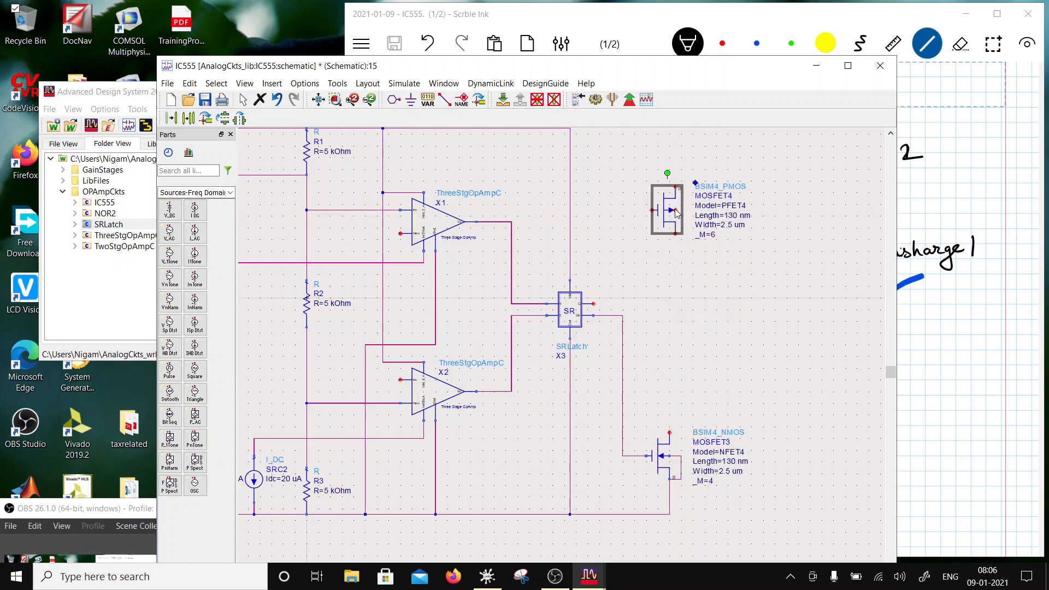
{"action": "left_click", "coordinate": [755, 275]}
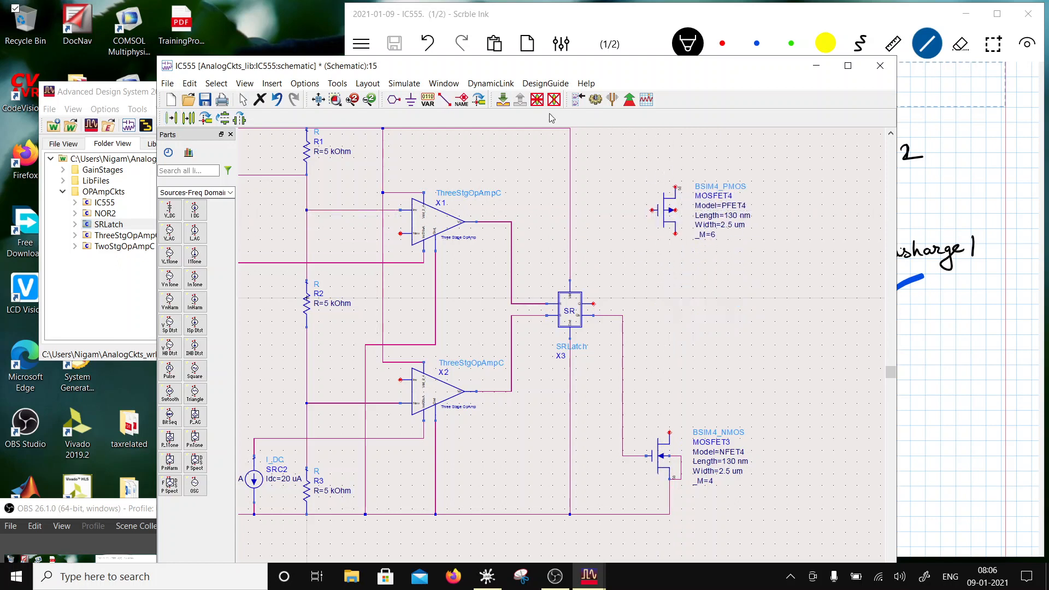
{"action": "left_click", "coordinate": [446, 99]}
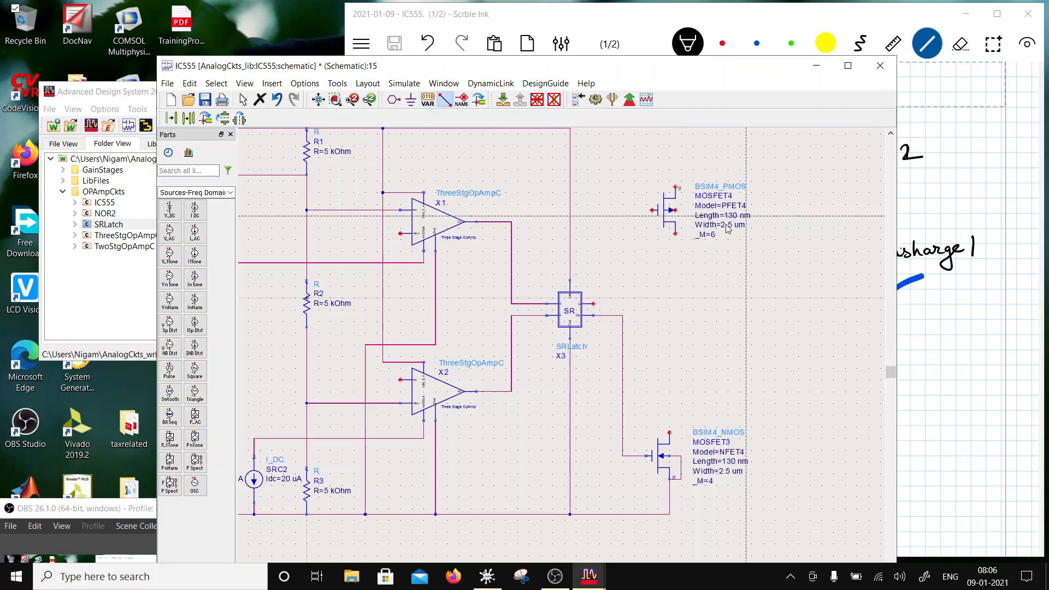
{"action": "left_click", "coordinate": [688, 210]}
{"action": "left_click", "coordinate": [676, 187]}
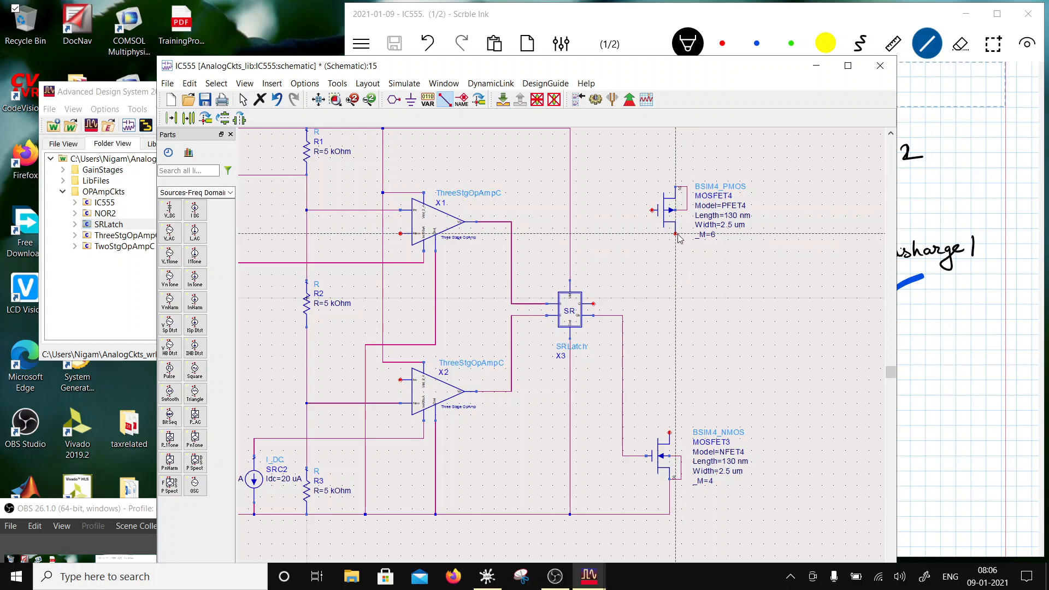
Step: Wire the PMOS transistor's lower terminal to the ground rail and its gate to the SR latch's upper output
{"action": "left_click", "coordinate": [676, 235]}
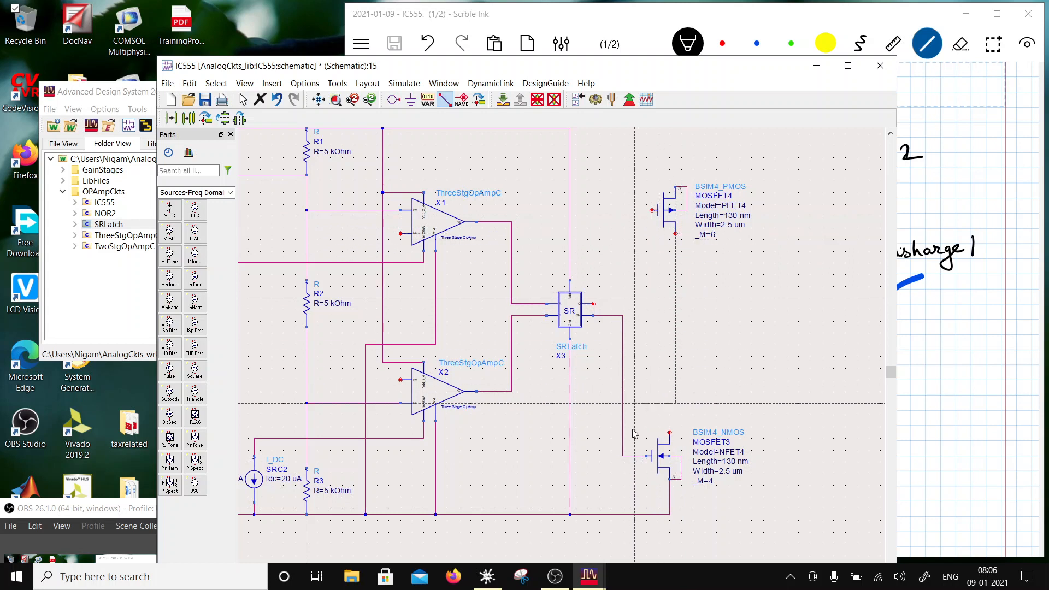
{"action": "left_click", "coordinate": [639, 515]}
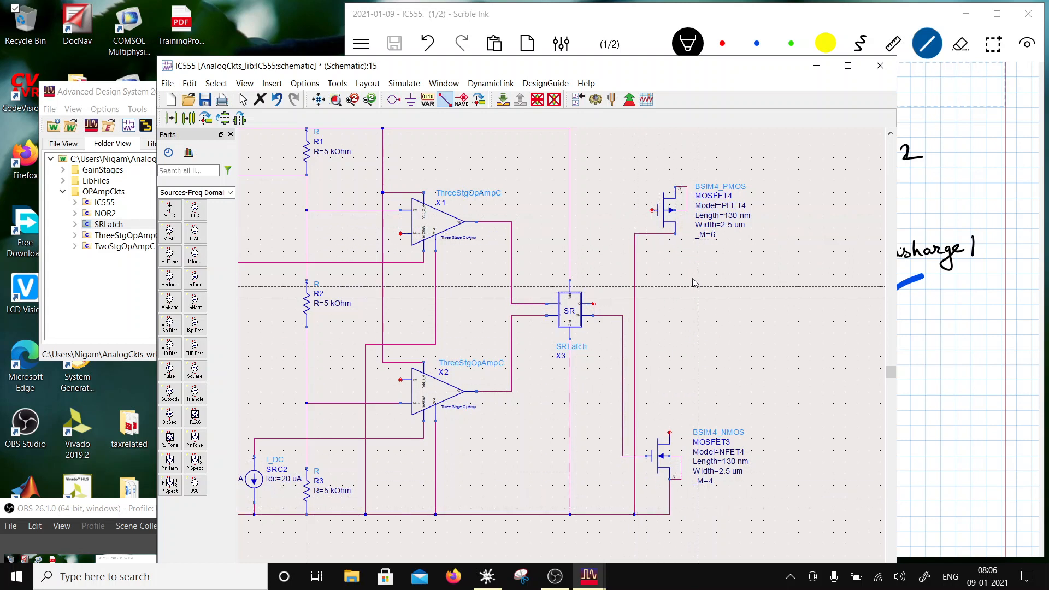
{"action": "left_click", "coordinate": [651, 211]}
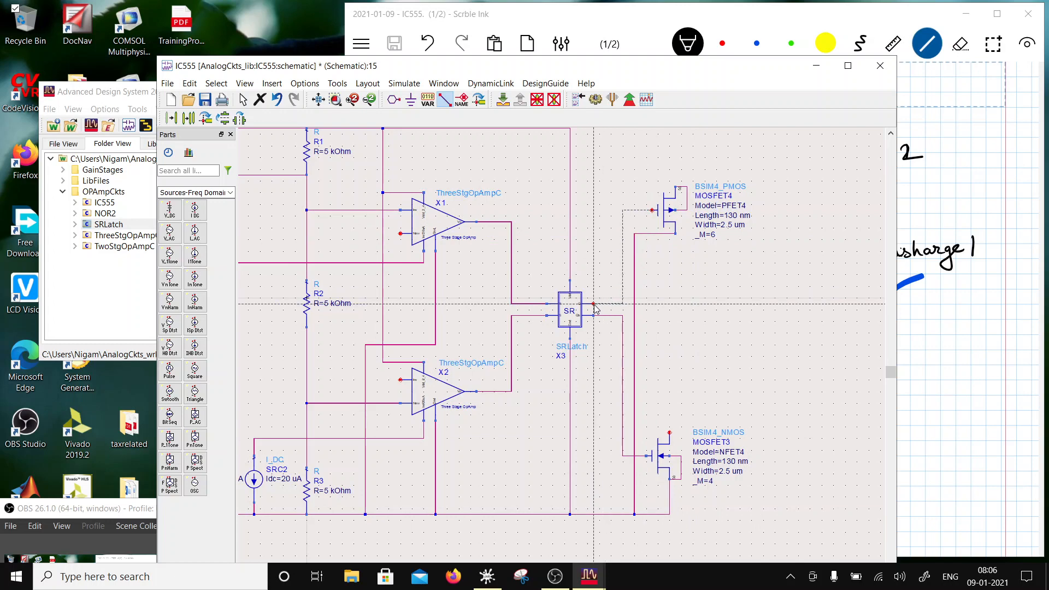
{"action": "left_click", "coordinate": [594, 304]}
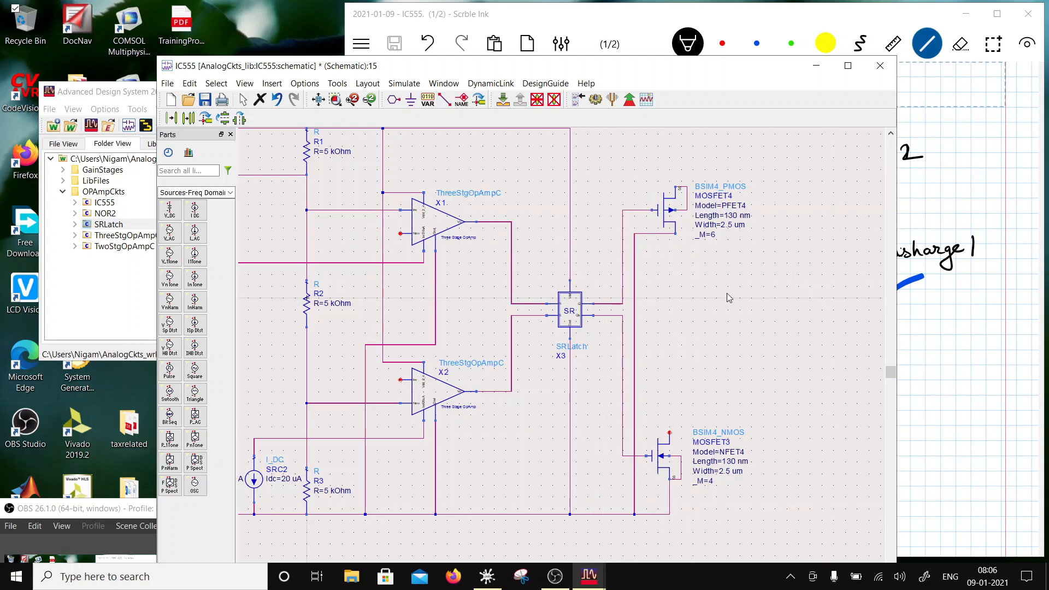
Step: Create pin 4 named Trig and place it at the schematic's input side, level with comparator X2's upper input
{"action": "scroll", "coordinate": [632, 331], "scroll_direction": "down", "scroll_amount": 1}
{"action": "scroll", "coordinate": [488, 399], "scroll_direction": "down", "scroll_amount": 1}
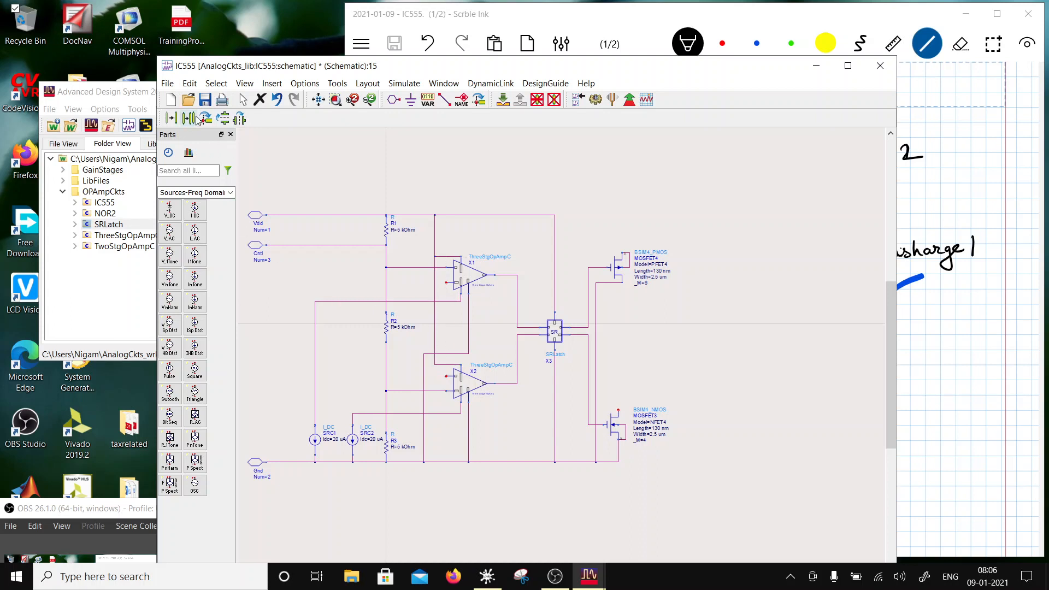
{"action": "left_click", "coordinate": [392, 100]}
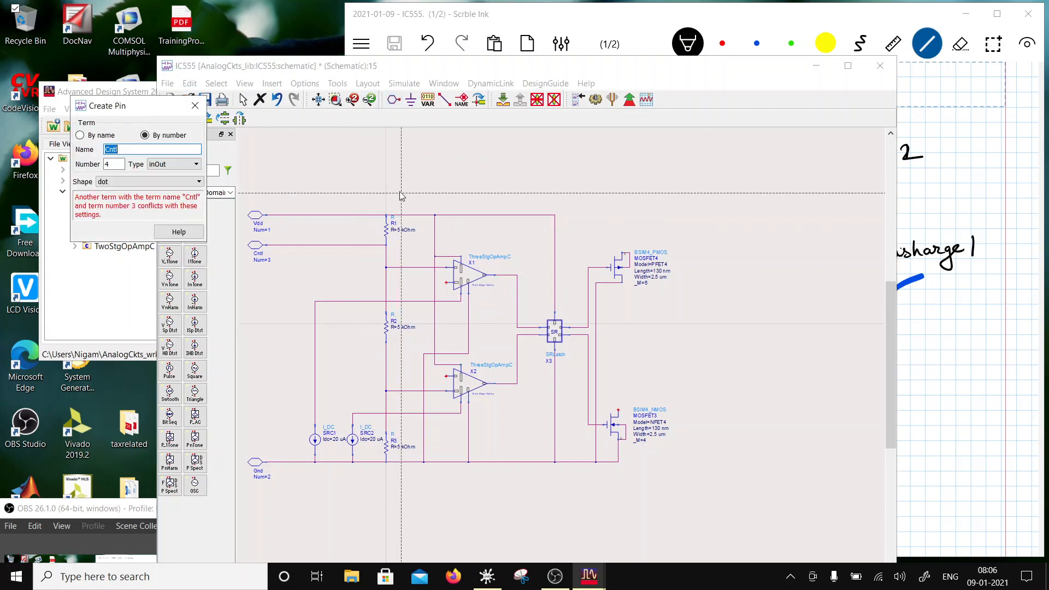
{"action": "type", "text": "Tr"}
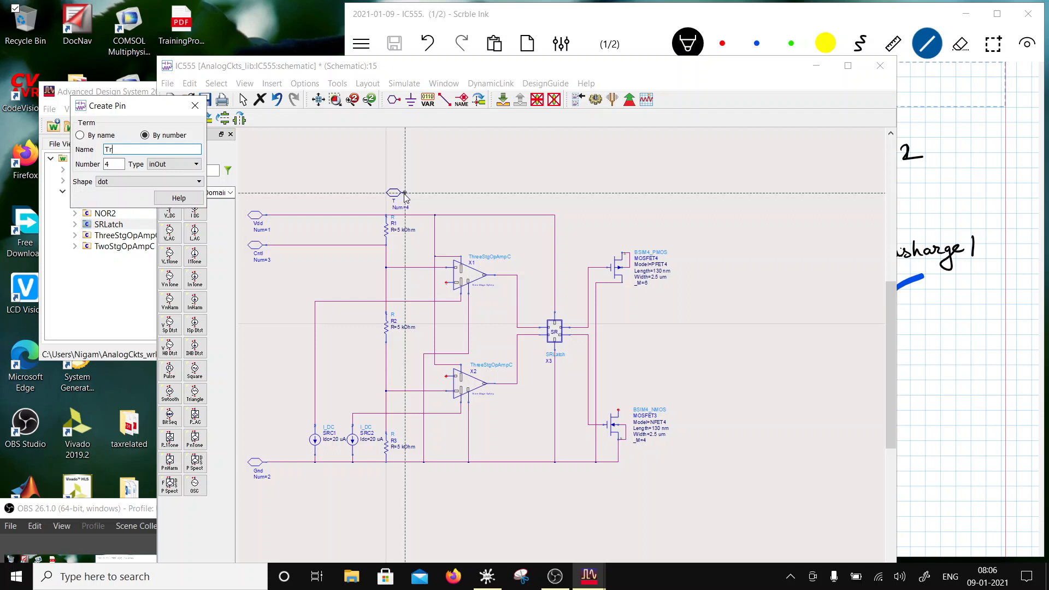
{"action": "type", "text": "ig"}
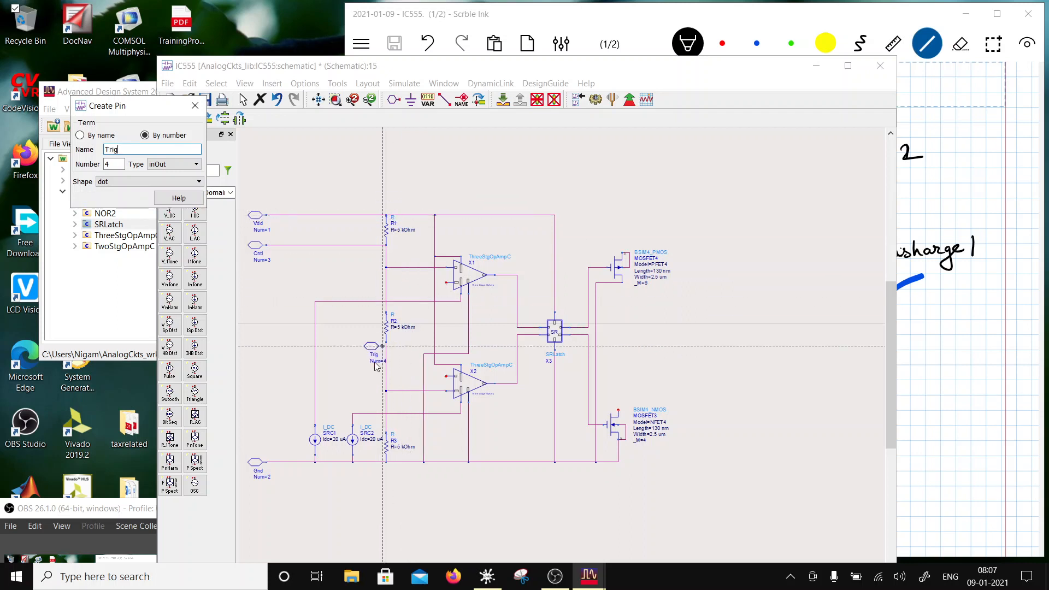
{"action": "left_click", "coordinate": [268, 382]}
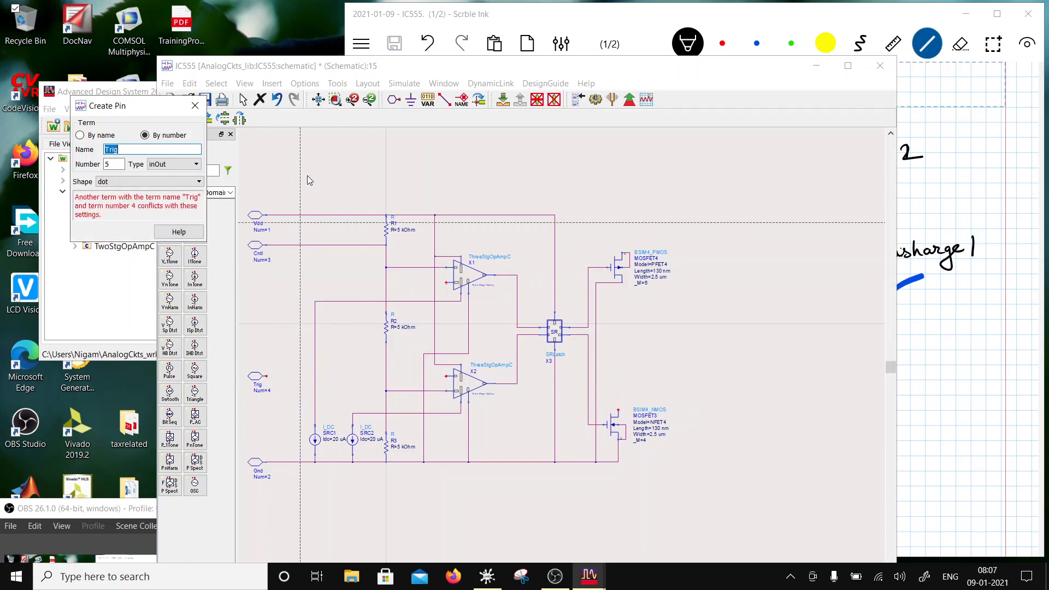
Step: Wire the Trig pin to the free upper input of comparator X2
{"action": "left_click", "coordinate": [444, 99]}
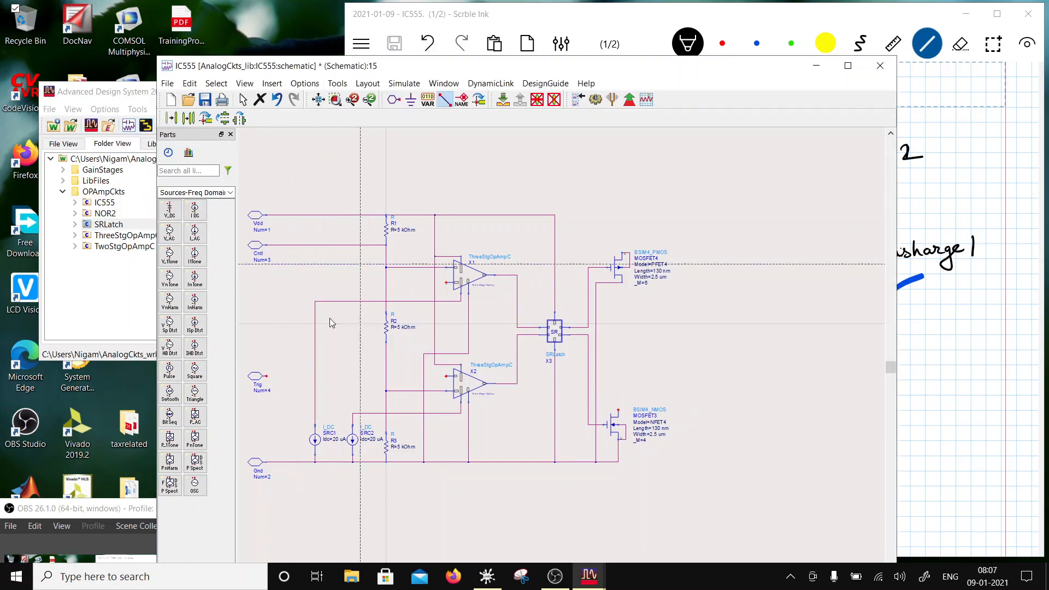
{"action": "left_click", "coordinate": [265, 376]}
{"action": "left_click", "coordinate": [446, 377]}
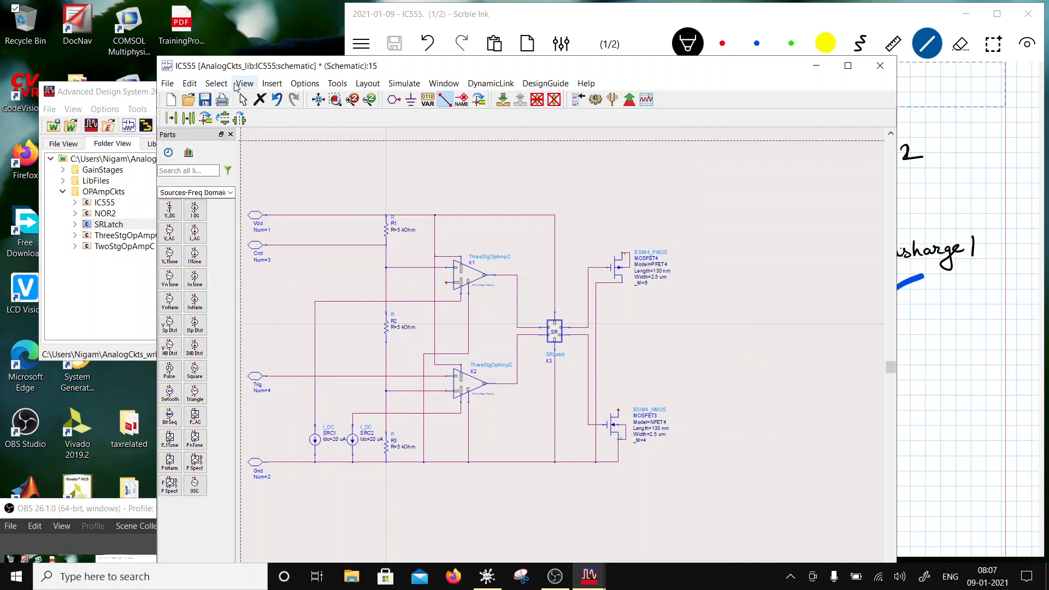
Step: Create pin 5 named Thold and place it below the Cntl pin, level with comparator X1's lower input
{"action": "left_click", "coordinate": [393, 99]}
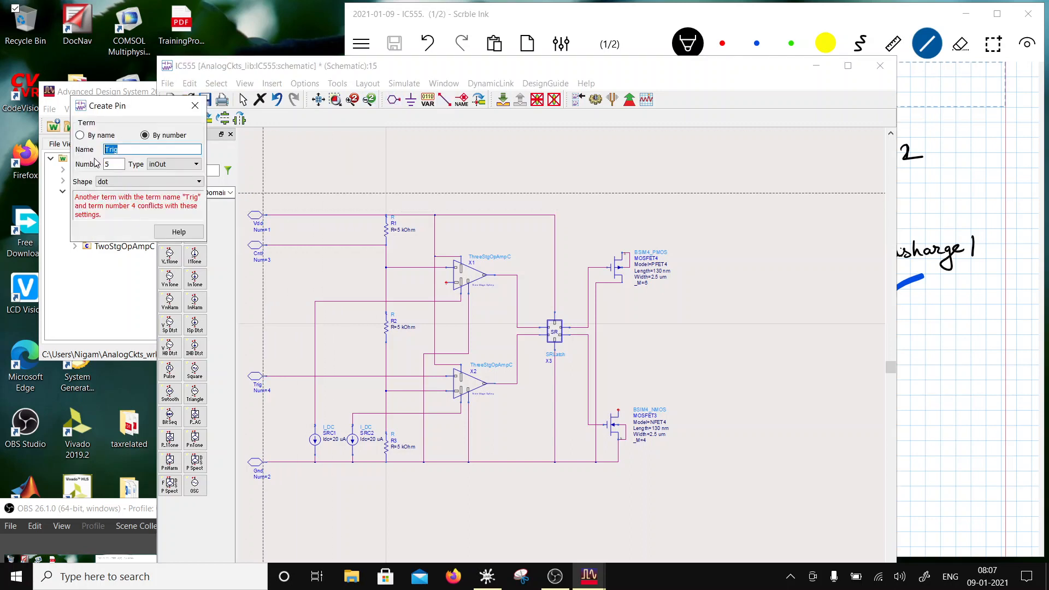
{"action": "type", "text": "Th"}
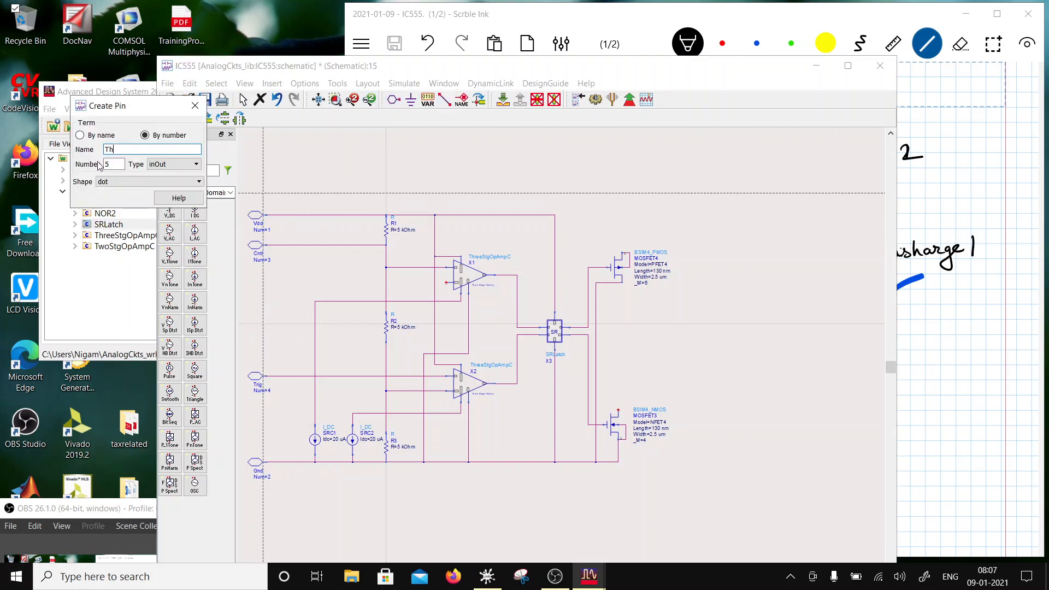
{"action": "type", "text": "old"}
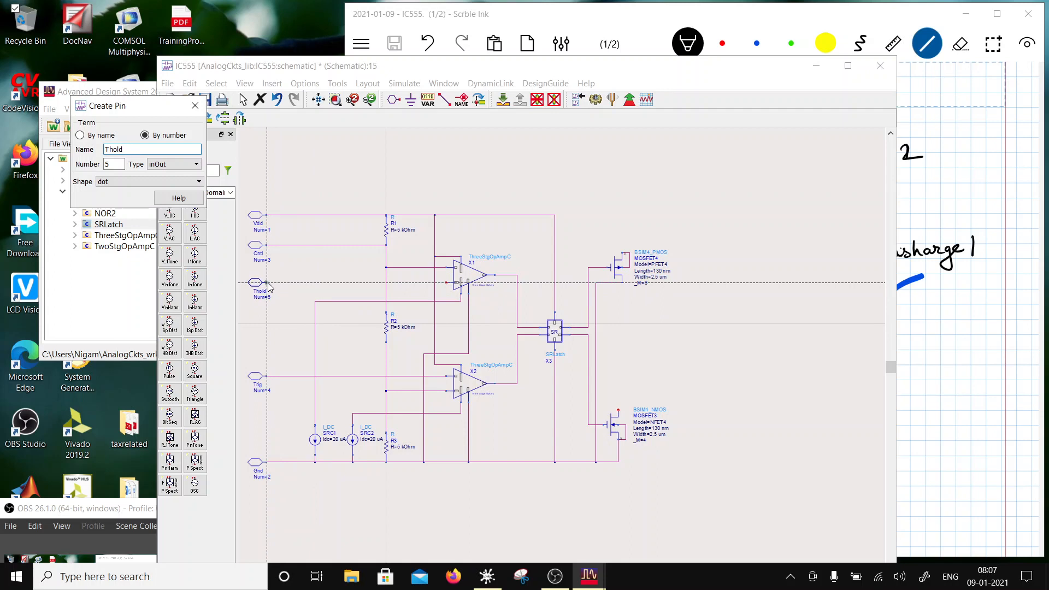
{"action": "left_click", "coordinate": [268, 287]}
{"action": "key", "text": "Escape"}
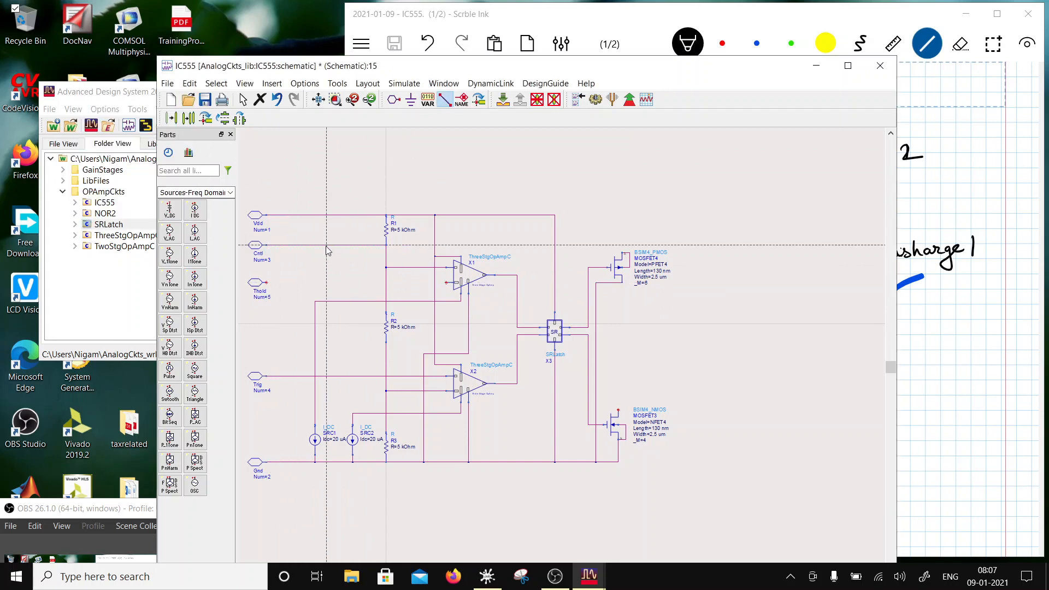
Step: Wire the Thold pin to the free lower input of comparator X1
{"action": "left_click", "coordinate": [268, 283]}
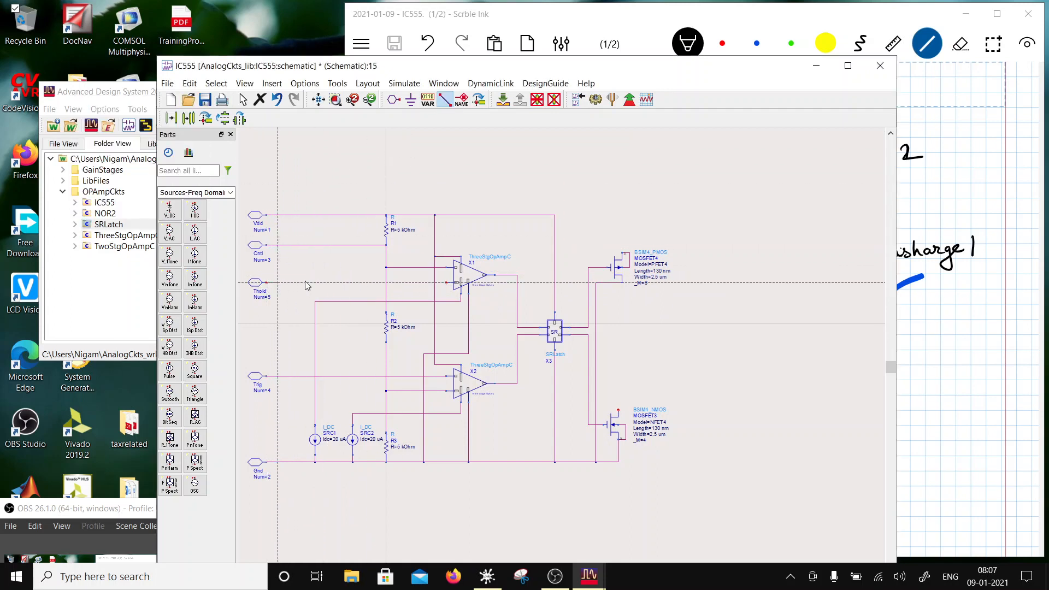
{"action": "left_click", "coordinate": [452, 283]}
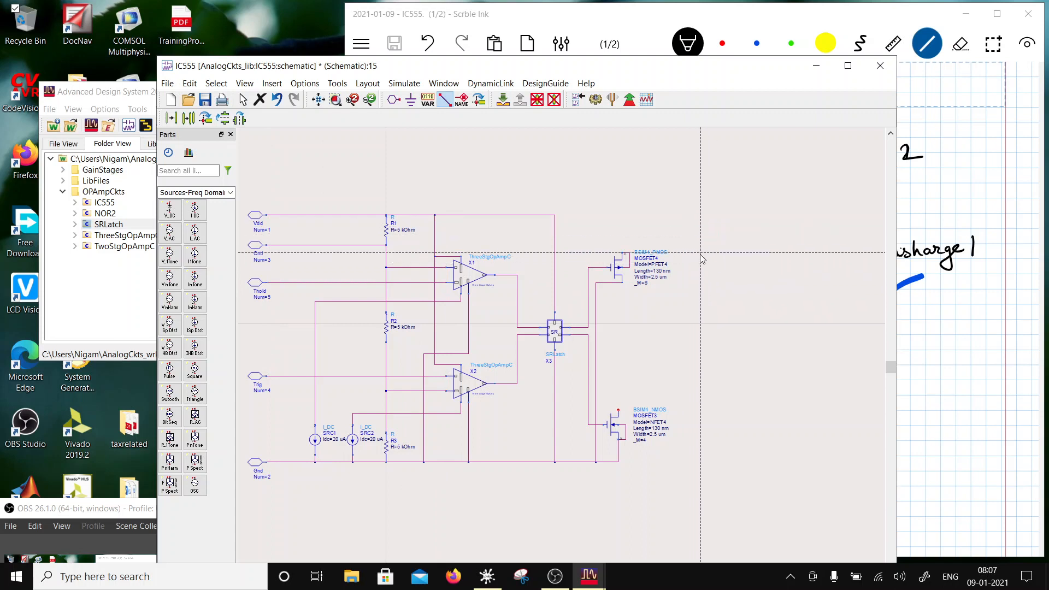
{"action": "key", "text": "Escape"}
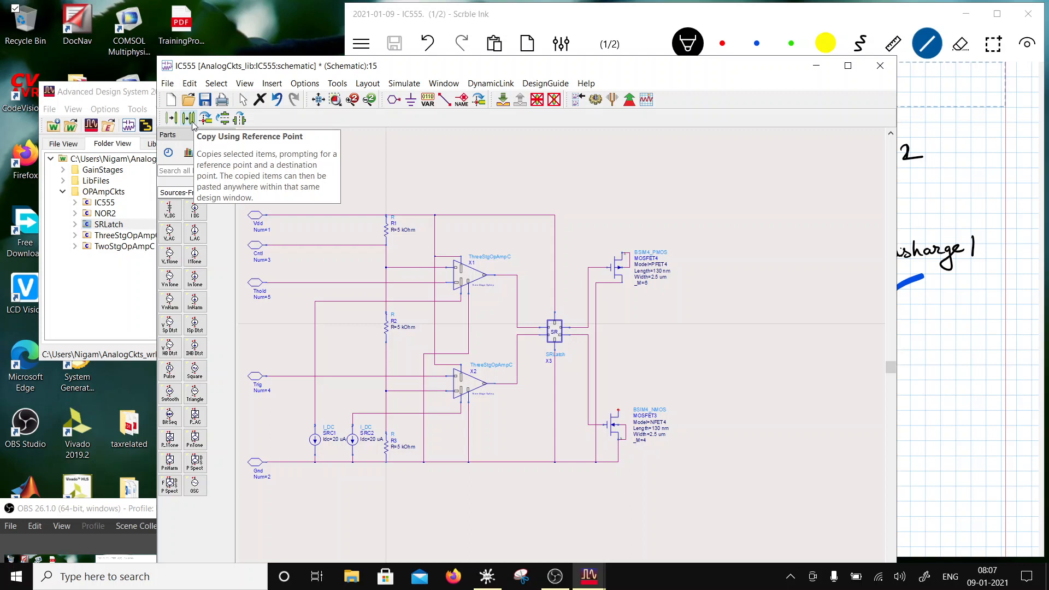
Step: Create pin 6 named Q, rotated to face outward, and place it at the output side level with the SR latch's upper output
{"action": "left_click", "coordinate": [393, 104]}
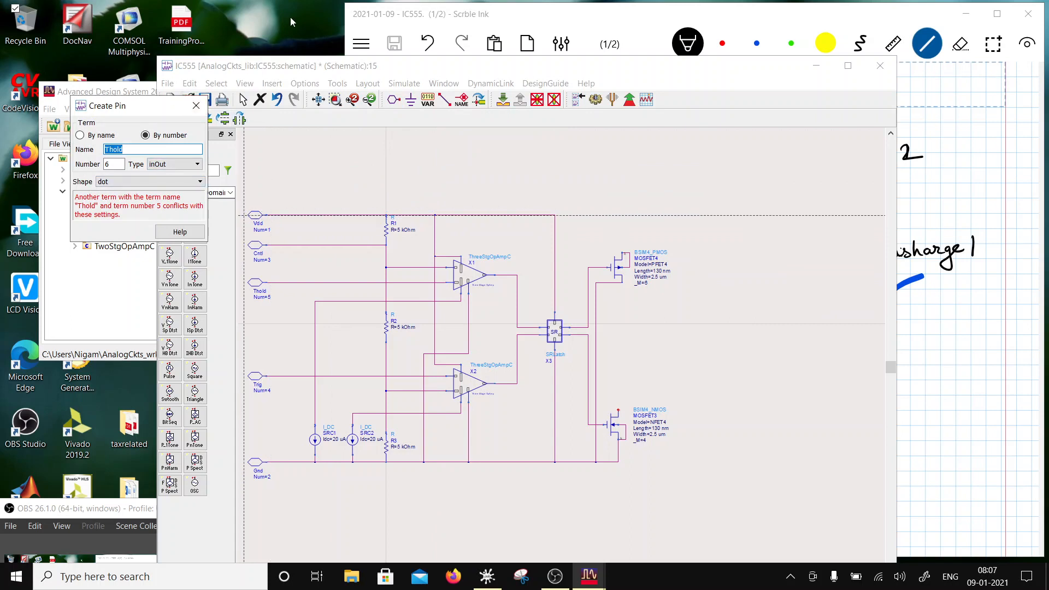
{"action": "type", "text": "Q"}
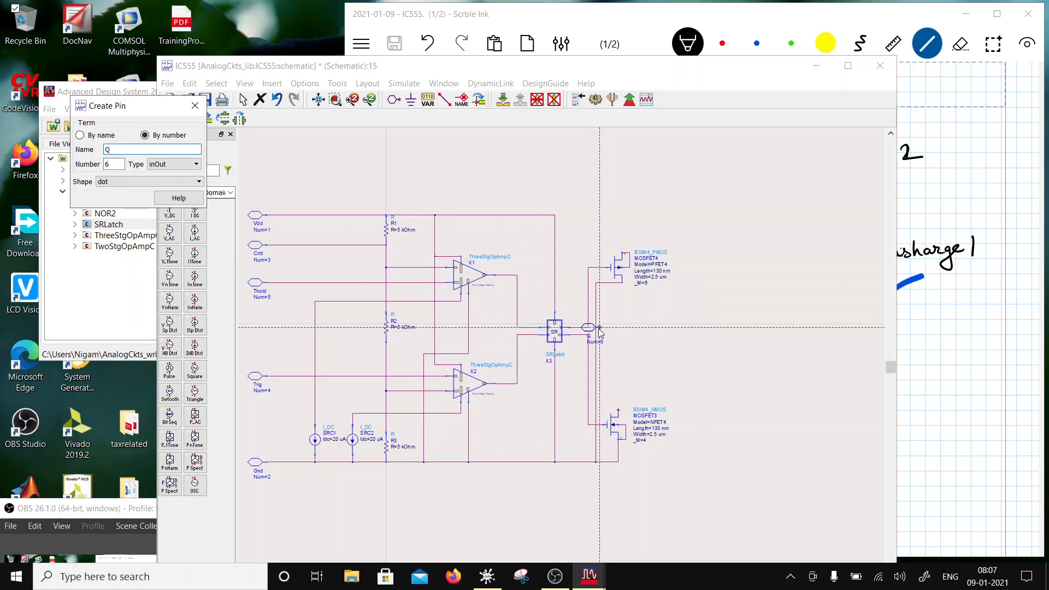
{"action": "left_click", "coordinate": [480, 98]}
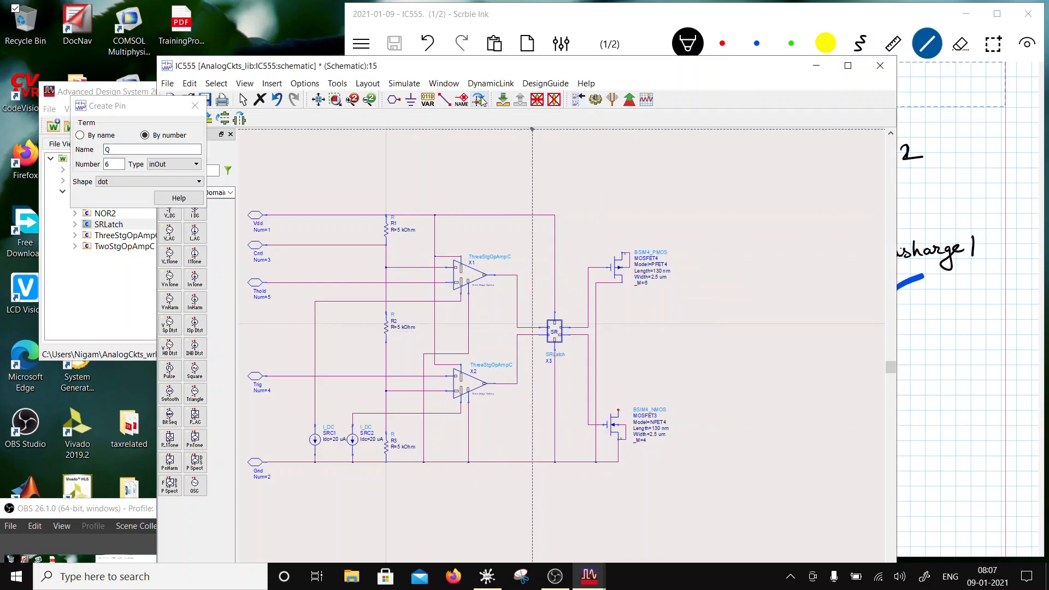
{"action": "left_click", "coordinate": [480, 99]}
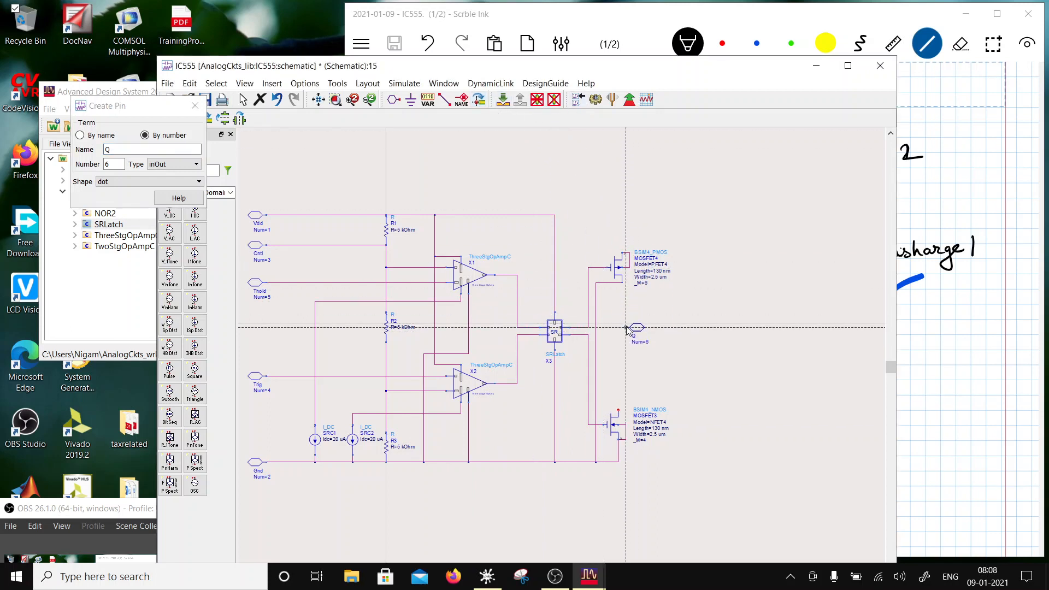
{"action": "left_click", "coordinate": [626, 329]}
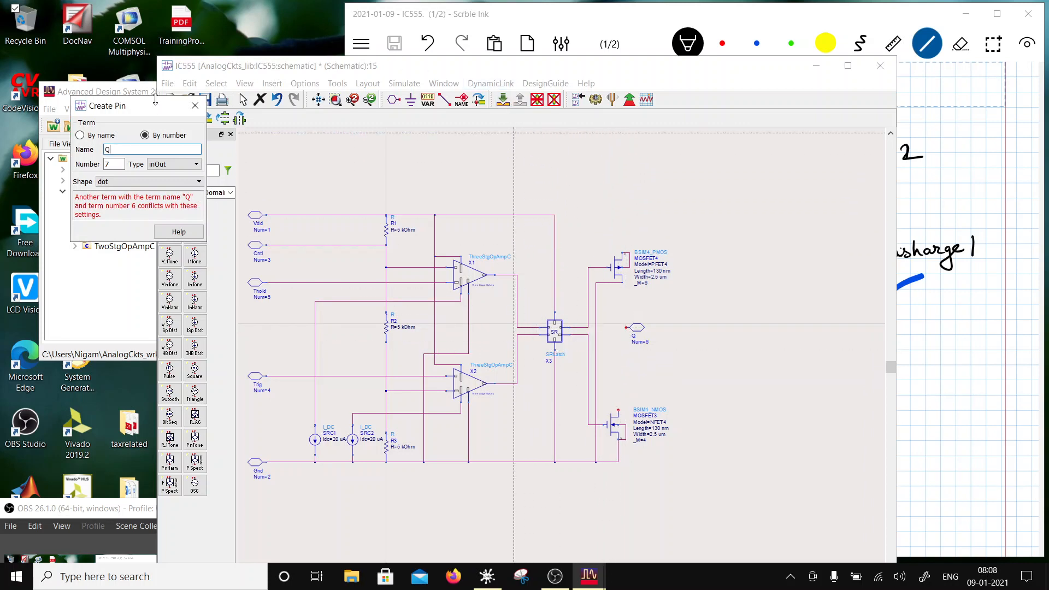
Step: Create pin 7 named Qb and place it directly below the Q pin
{"action": "type", "text": "b"}
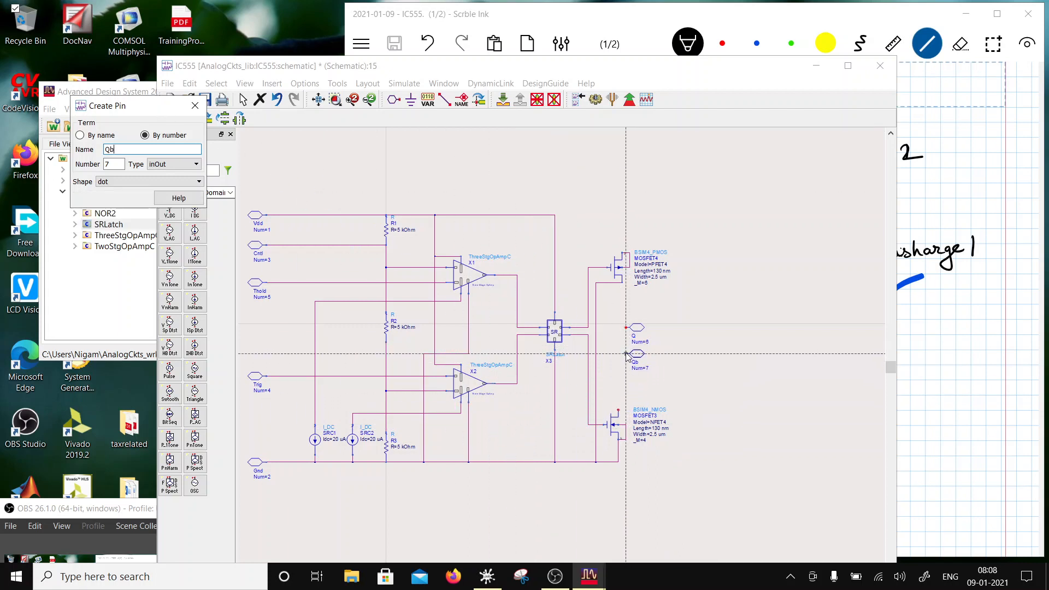
{"action": "left_click", "coordinate": [626, 354]}
{"action": "key", "text": "Escape"}
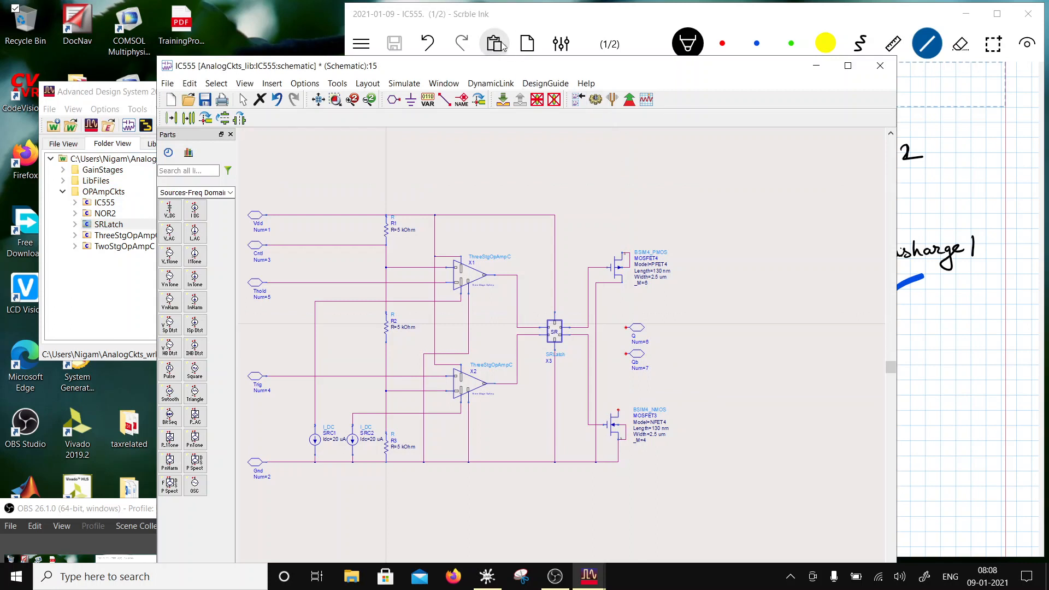
Step: Wire the Q pin to the SR latch's upper output net and the Qb pin to its lower output net
{"action": "left_click", "coordinate": [445, 99]}
{"action": "left_click", "coordinate": [627, 327]}
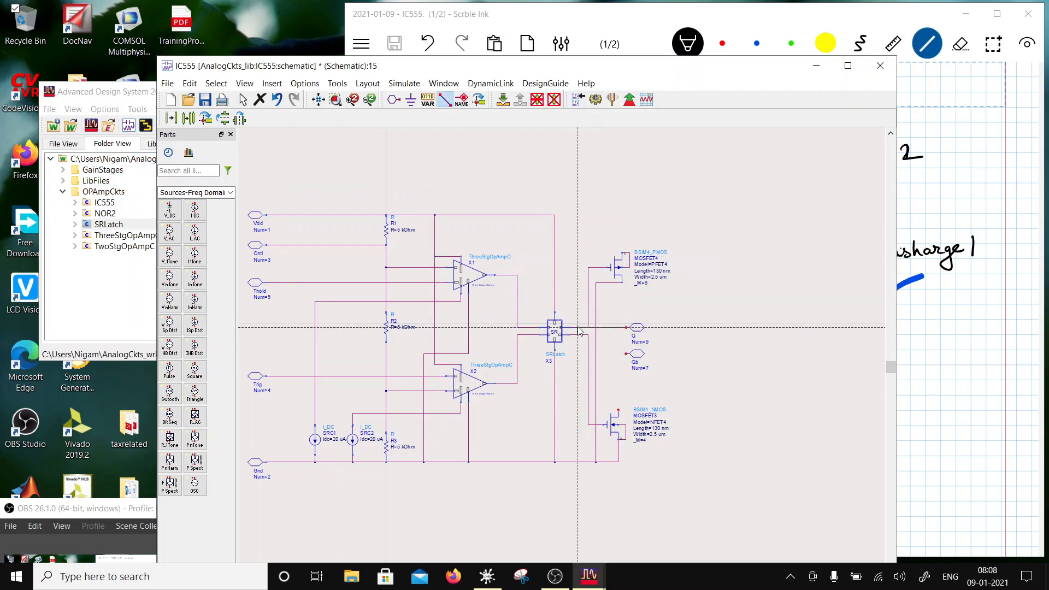
{"action": "left_click", "coordinate": [588, 327]}
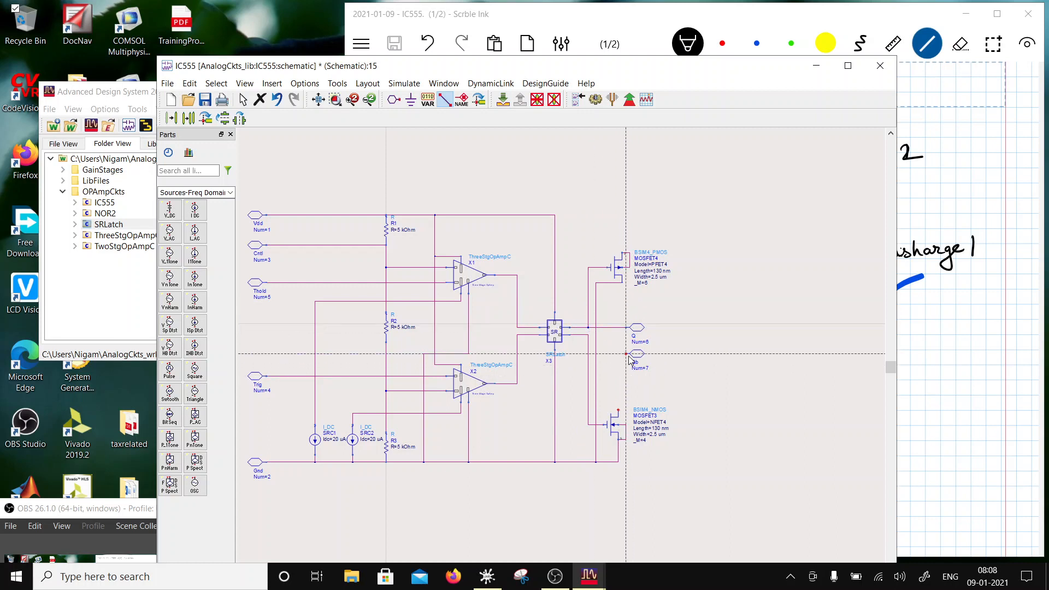
{"action": "left_click", "coordinate": [626, 354]}
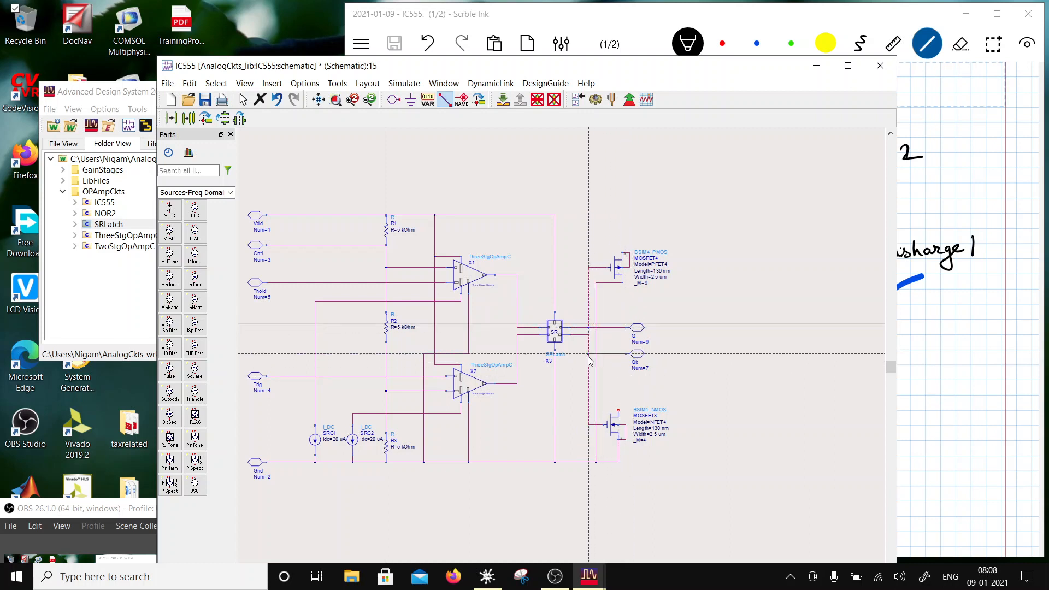
{"action": "left_click", "coordinate": [588, 354]}
{"action": "key", "text": "Escape"}
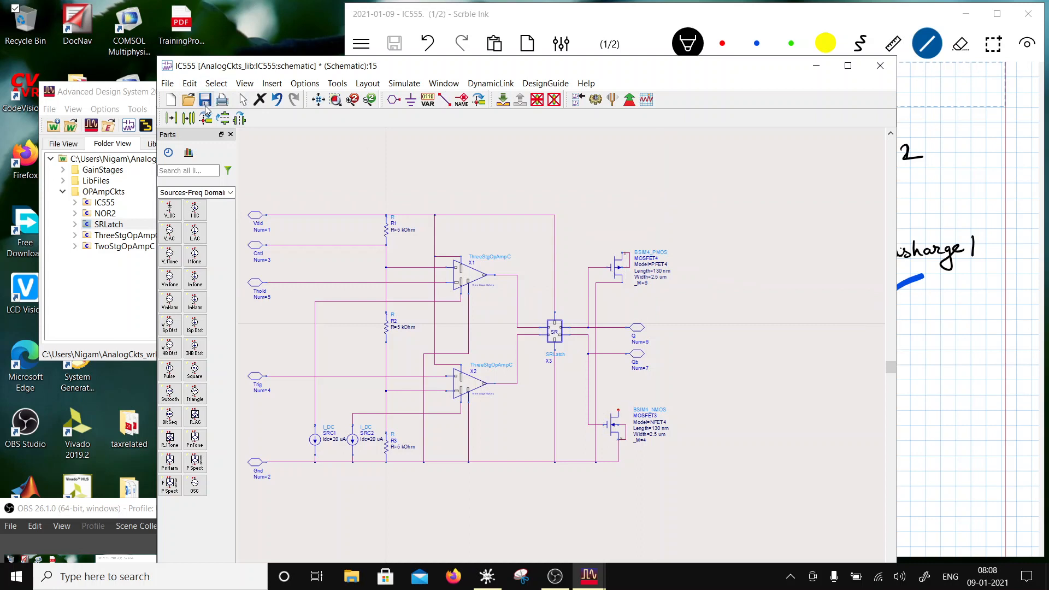
Step: Create outward-facing pins 8 named Dis1 and 9 named Dis2, placing Dis1 above the NMOS transistor and Dis2 above the PMOS transistor
{"action": "left_click", "coordinate": [394, 99]}
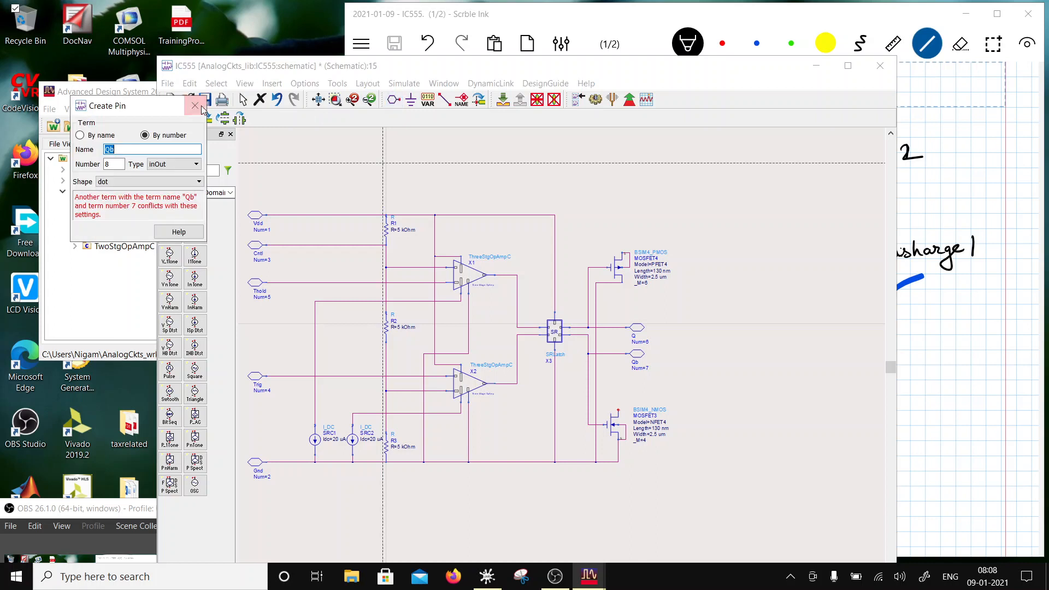
{"action": "type", "text": "Di"}
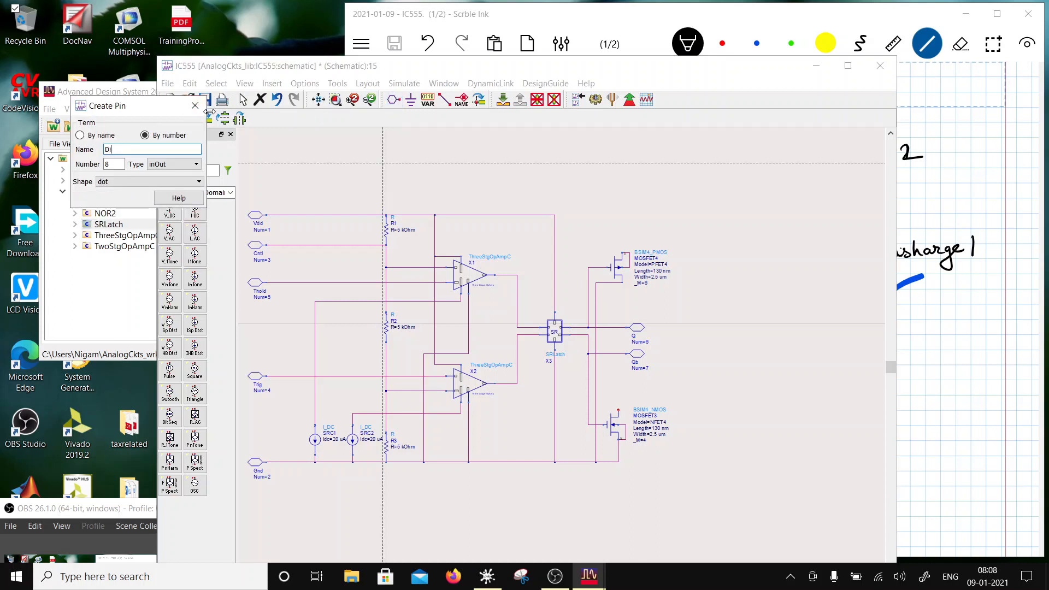
{"action": "type", "text": "s1"}
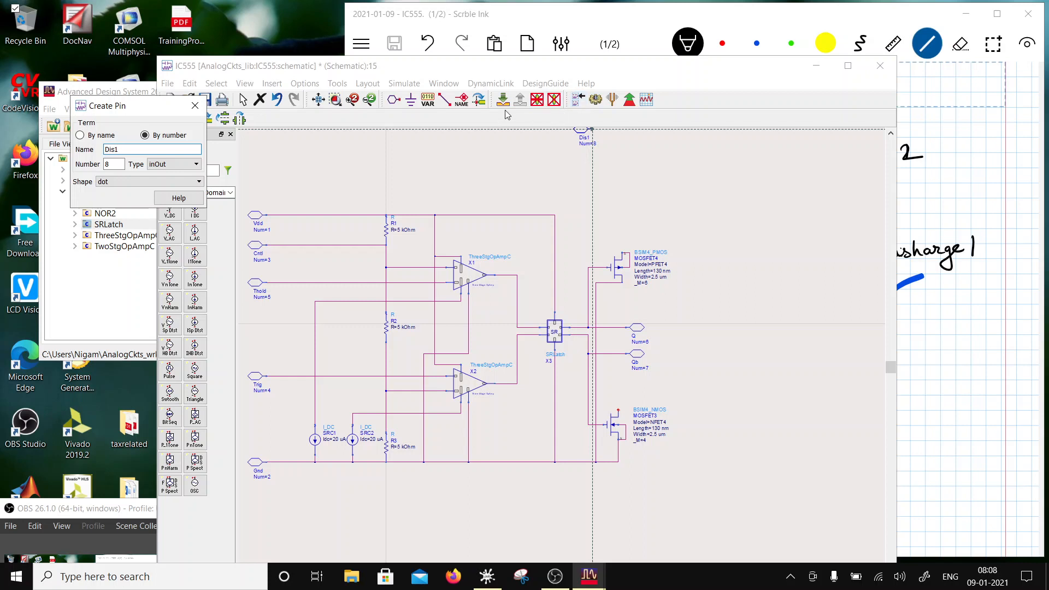
{"action": "left_click", "coordinate": [479, 101]}
{"action": "left_click", "coordinate": [479, 100]}
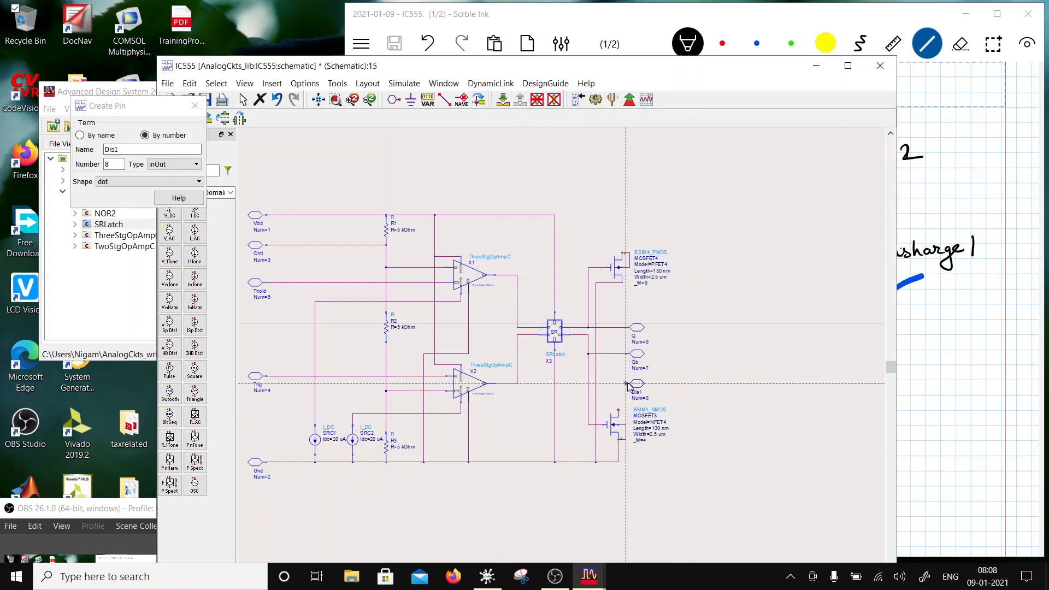
{"action": "left_click", "coordinate": [627, 385]}
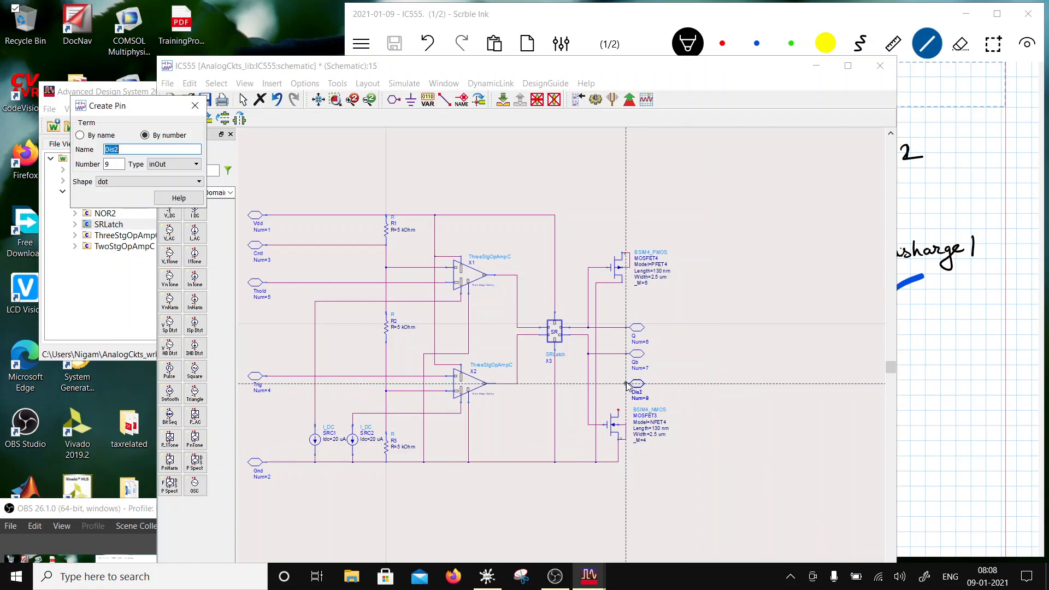
{"action": "left_click", "coordinate": [627, 223]}
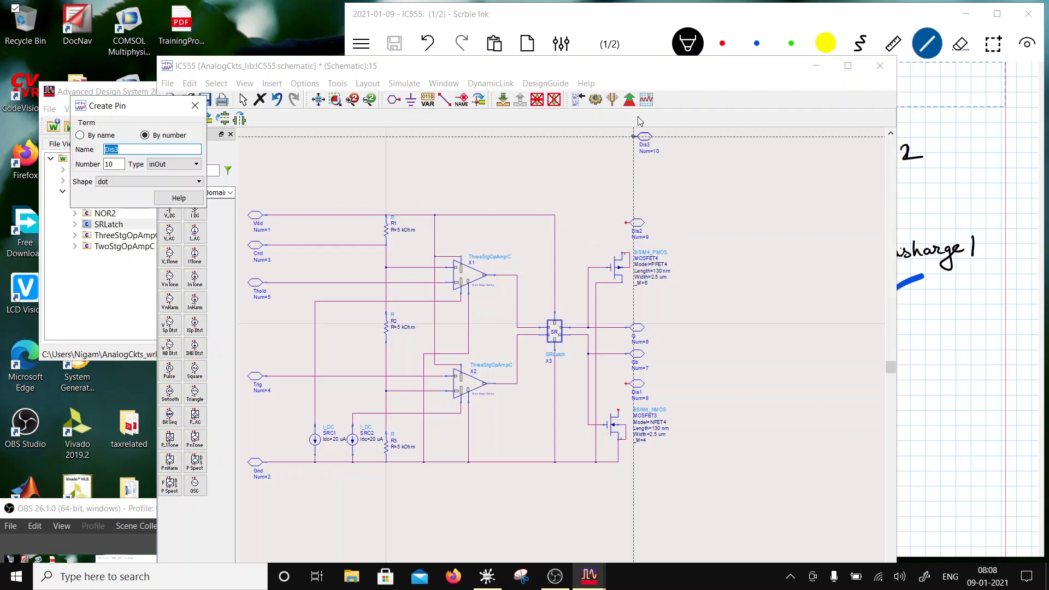
{"action": "key", "text": "Escape"}
Step: Wire the Dis1 pin to the NMOS transistor's upper terminal and the Dis2 pin to the PMOS transistor's upper terminal
{"action": "left_click", "coordinate": [444, 100]}
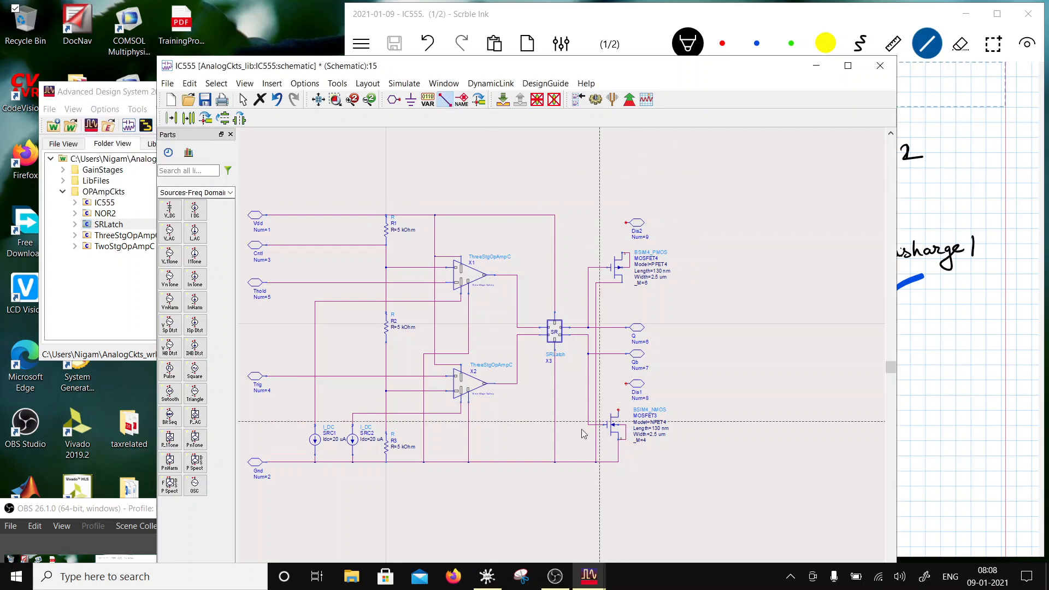
{"action": "left_click", "coordinate": [628, 384]}
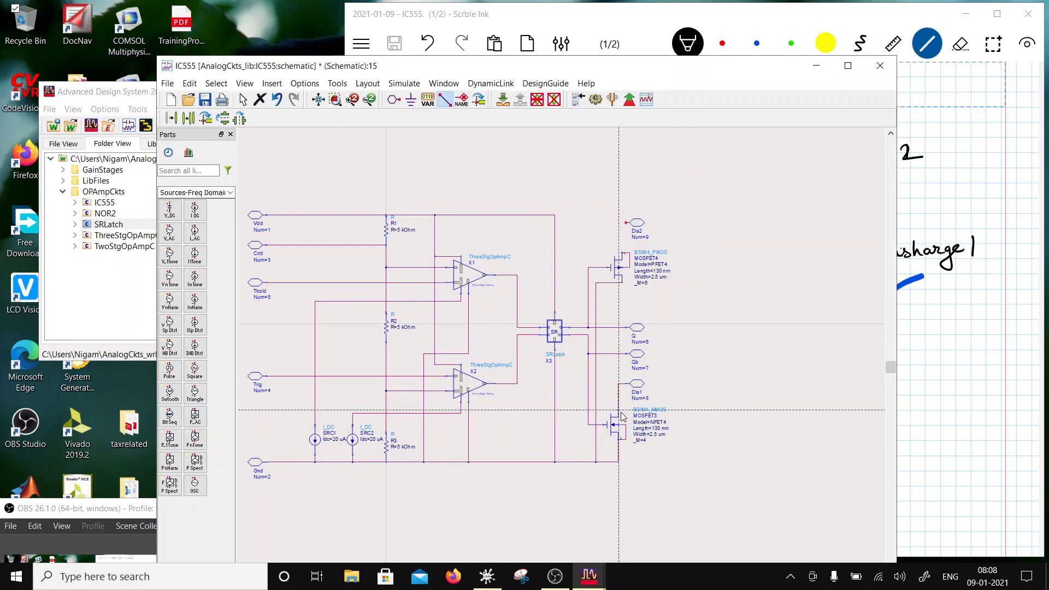
{"action": "left_click", "coordinate": [621, 414]}
{"action": "left_click", "coordinate": [627, 223]}
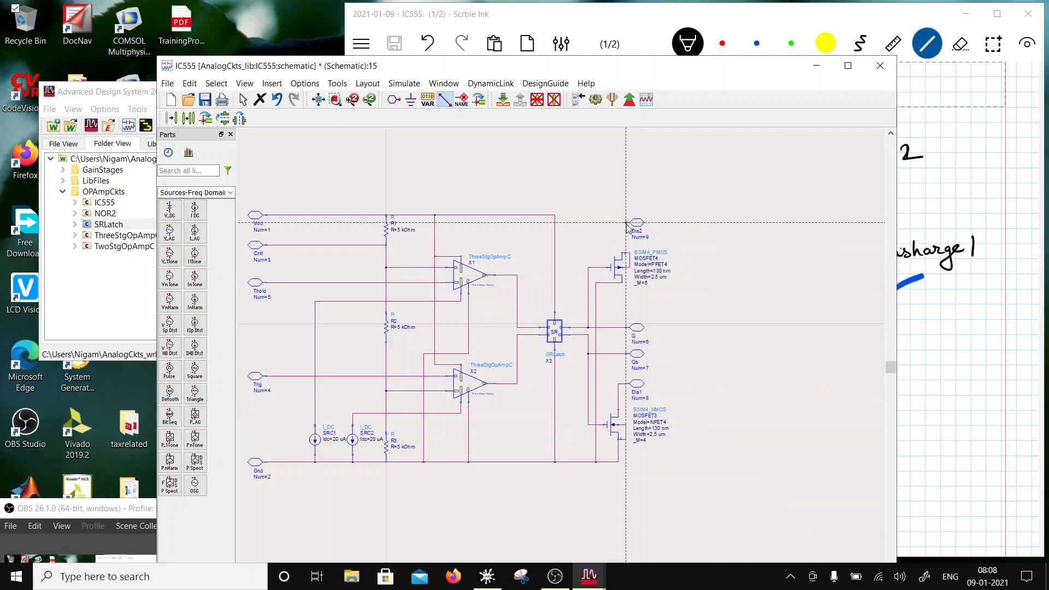
{"action": "left_click", "coordinate": [623, 256]}
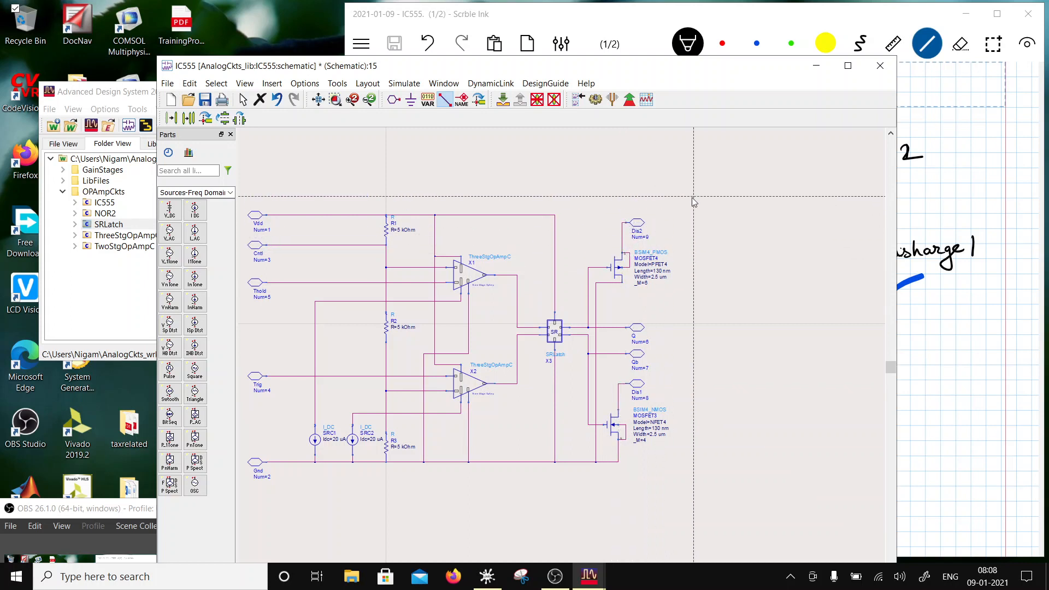
{"action": "key", "text": "Escape"}
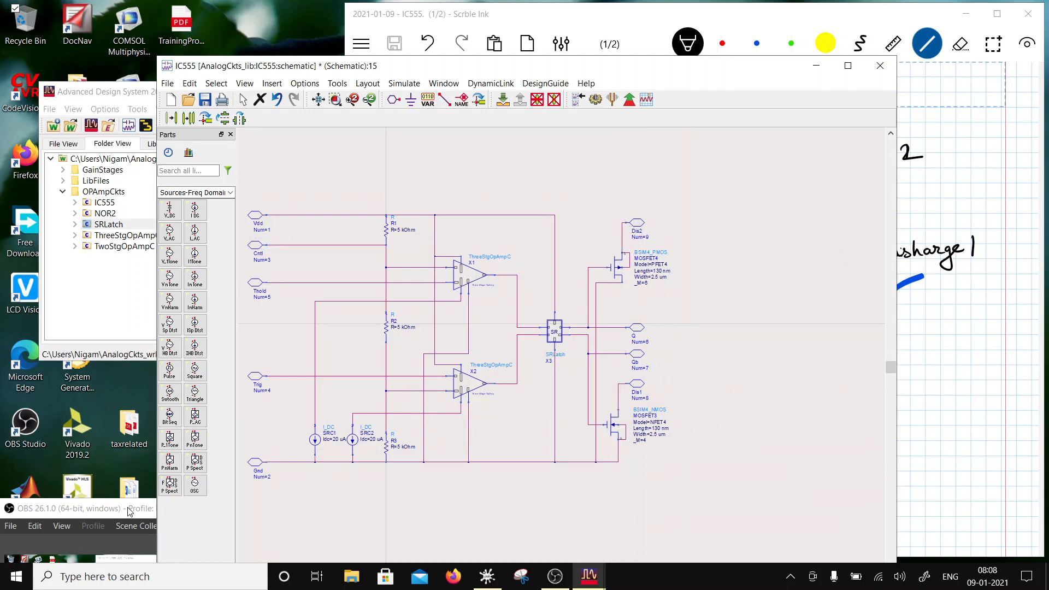
Step: Move the recorder and schematic windows so they no longer cover the main window, and save the IC555 schematic
{"action": "left_click_drag", "start_coordinate": [130, 511], "coordinate": [130, 536]}
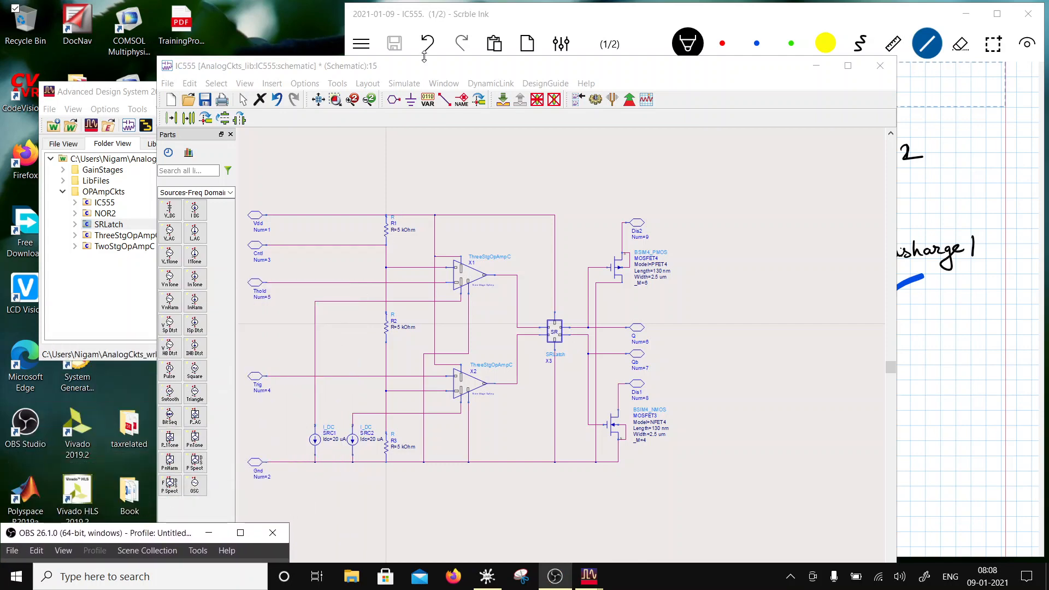
{"action": "left_click_drag", "start_coordinate": [425, 71], "coordinate": [486, 52]}
{"action": "left_click", "coordinate": [265, 81]}
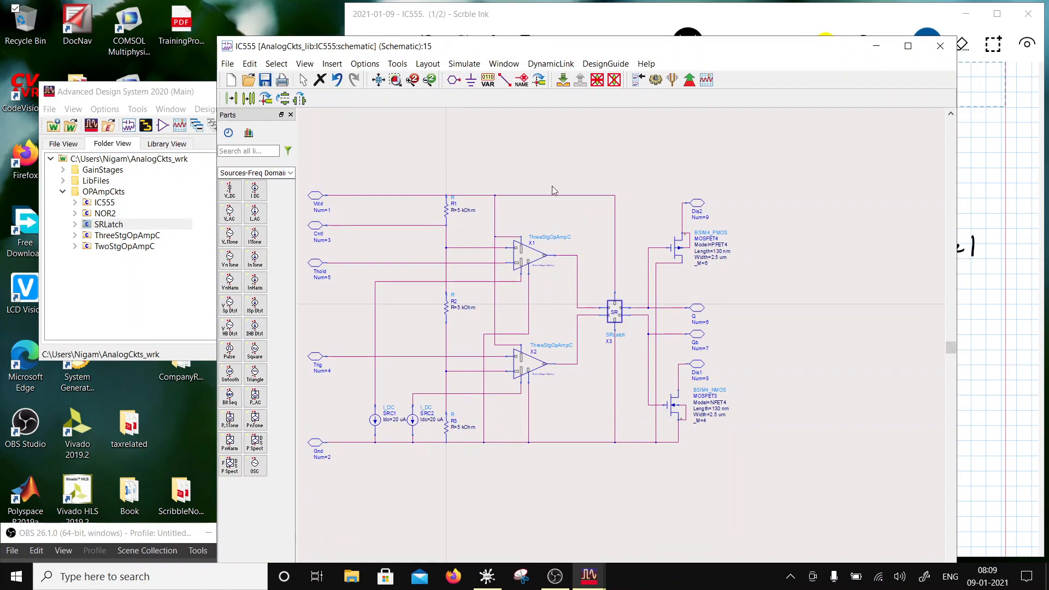
Step: Set the multiplicity _M to 10 for PMOS MOSFET4 and to 6 for NMOS MOSFET3
{"action": "left_click", "coordinate": [704, 264]}
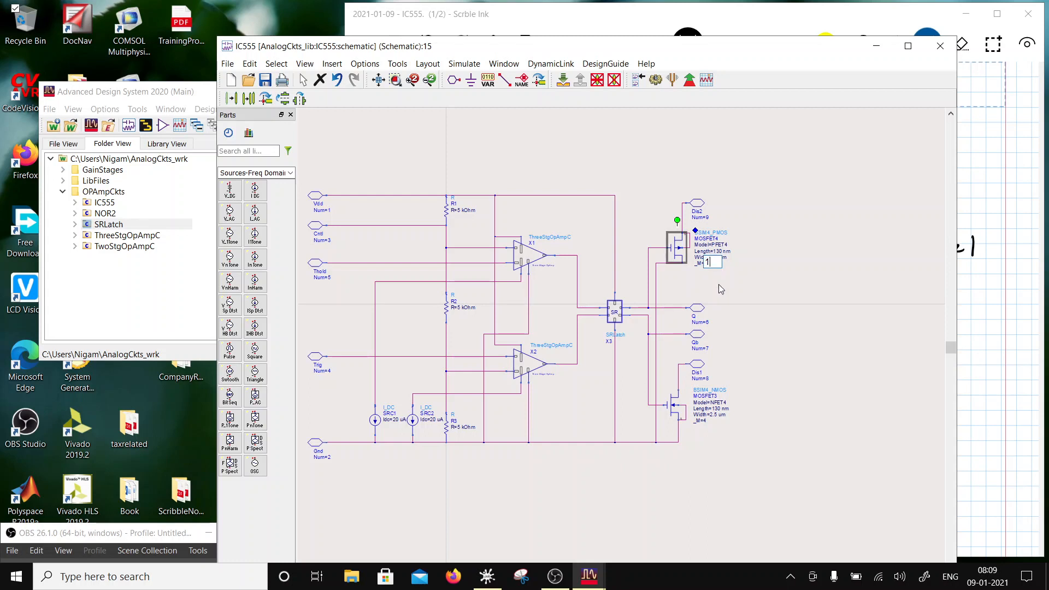
{"action": "left_click", "coordinate": [717, 433]}
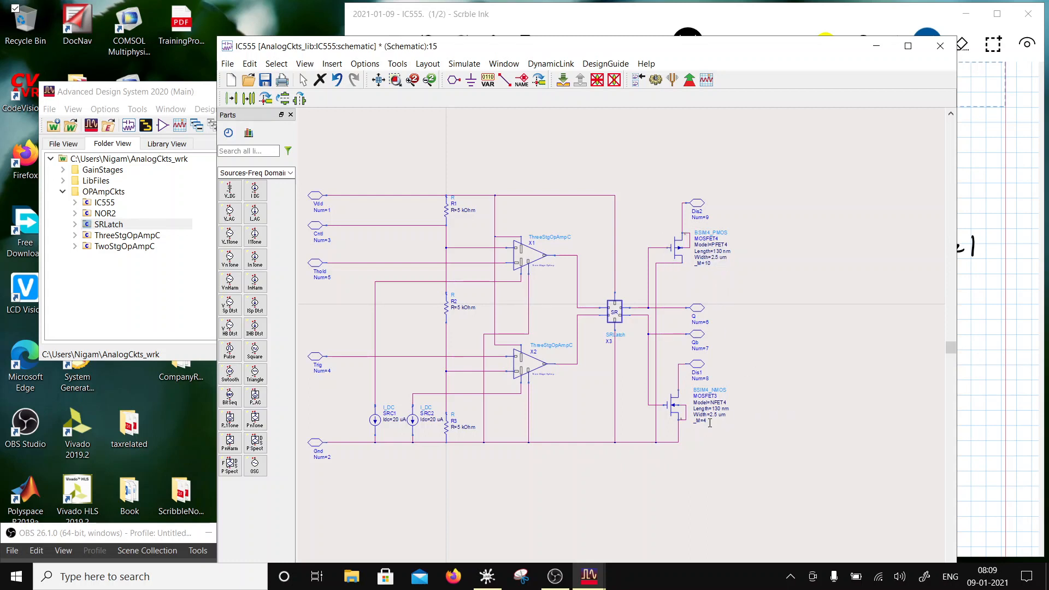
{"action": "left_click", "coordinate": [707, 422]}
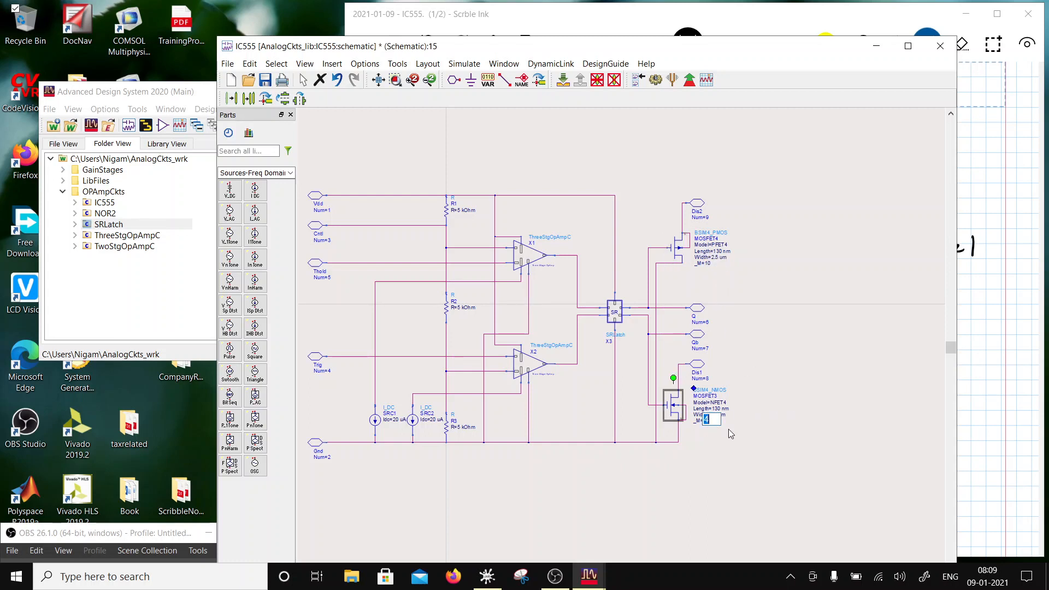
{"action": "left_click", "coordinate": [778, 443]}
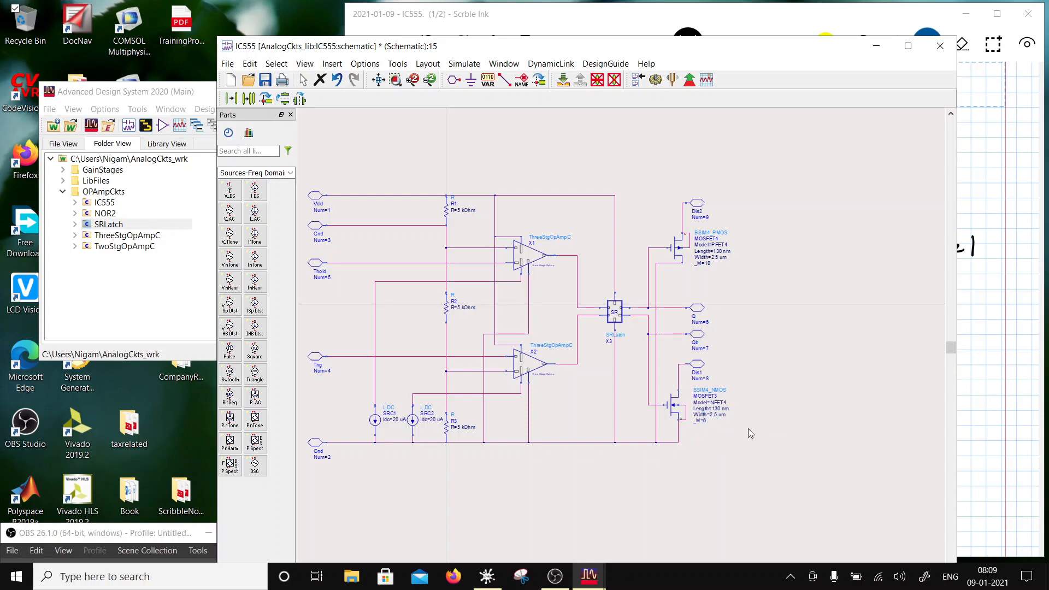
Step: Save the IC555 schematic and close its window
{"action": "left_click", "coordinate": [266, 79]}
{"action": "left_click", "coordinate": [940, 46]}
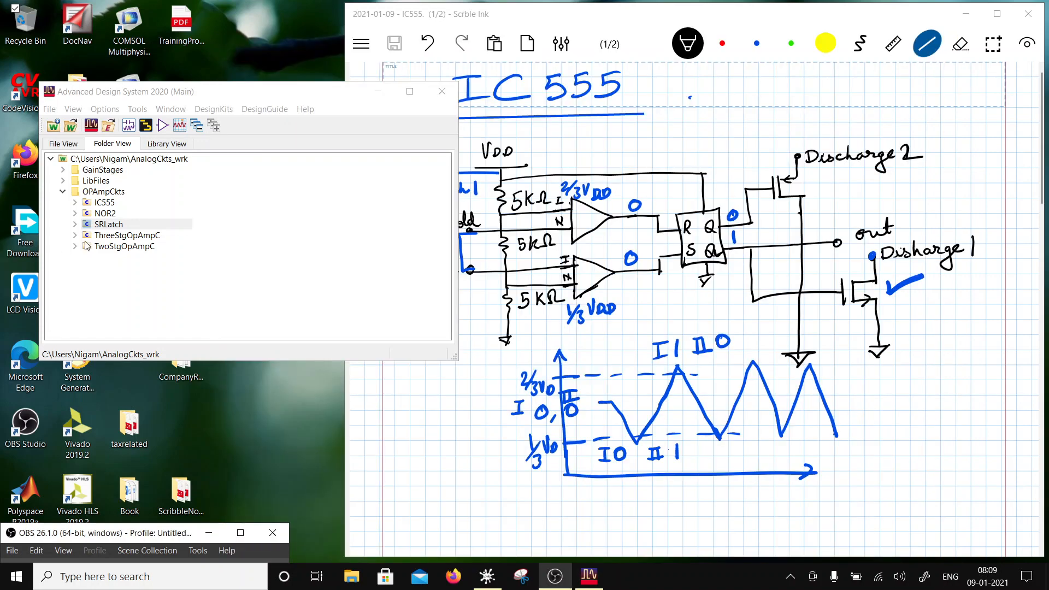
Step: Create a symbol for the IC555 cell, auto-generated from the schematic as a Dual type with pins ordered by Orientation/Angle
{"action": "right_click", "coordinate": [88, 202]}
{"action": "mouse_move", "coordinate": [206, 226]}
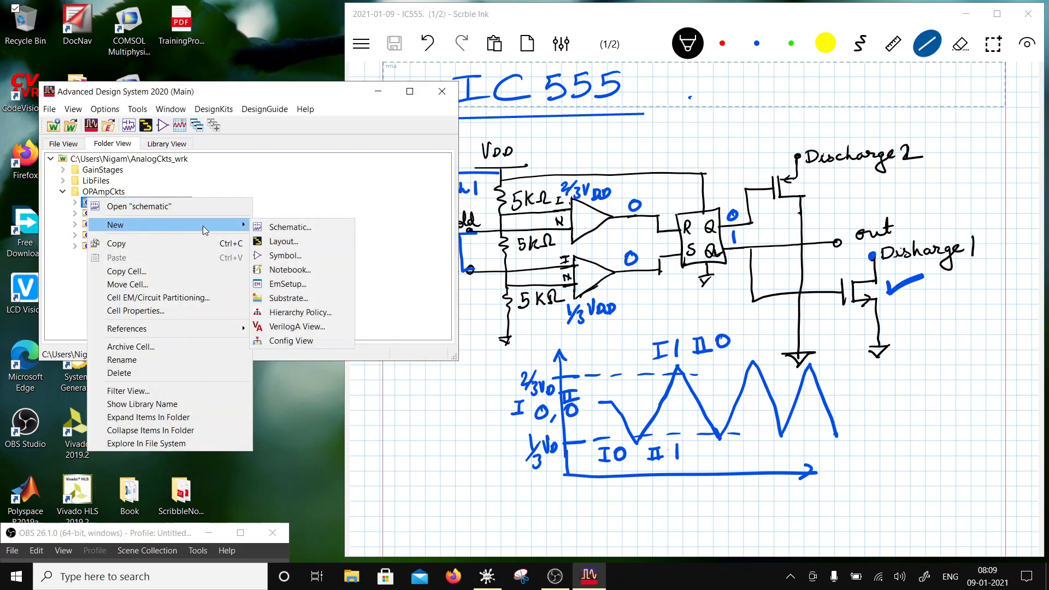
{"action": "left_click", "coordinate": [282, 256]}
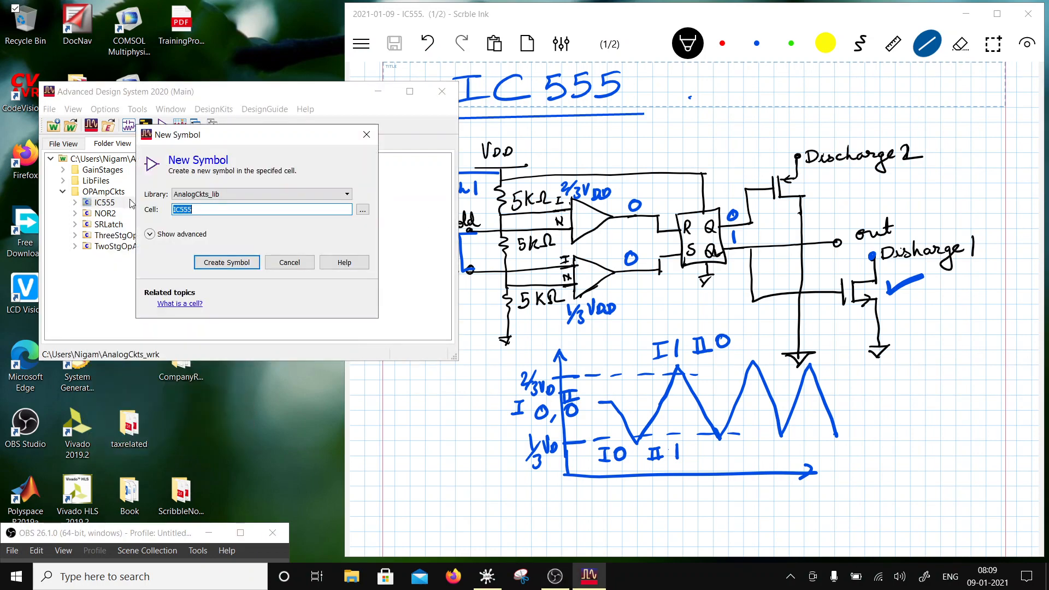
{"action": "left_click", "coordinate": [221, 263]}
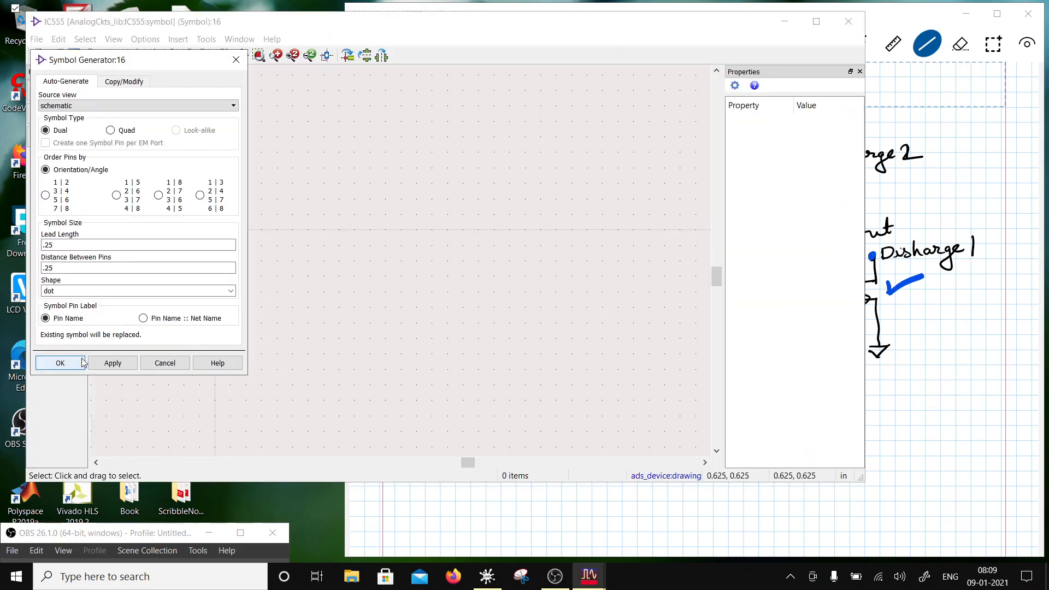
{"action": "left_click", "coordinate": [82, 363]}
{"action": "key", "text": "Escape"}
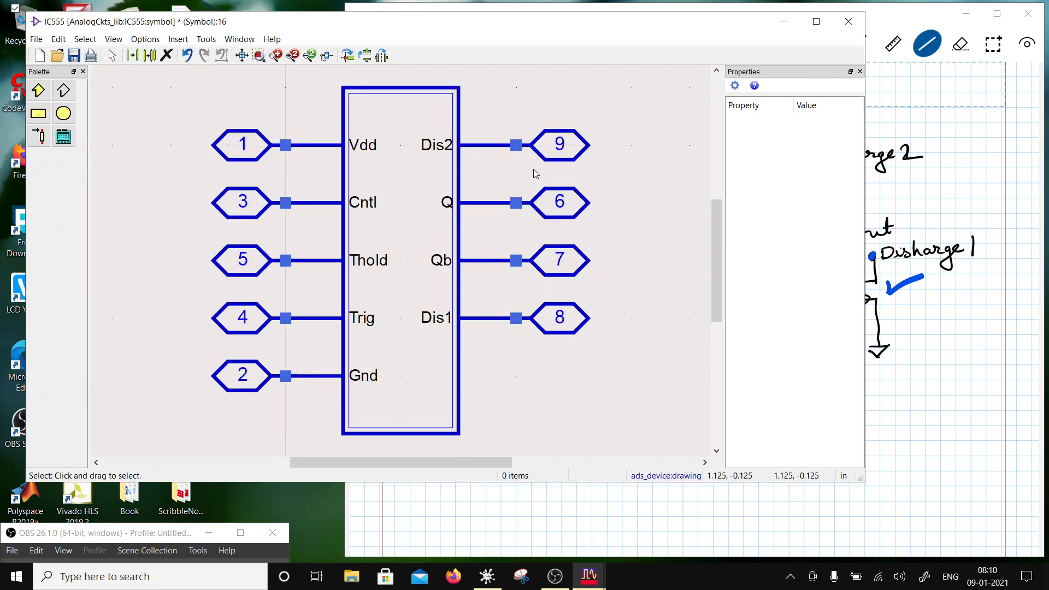
Step: Move the whole generated IC555 symbol so that its body is centred on the origin
{"action": "scroll", "coordinate": [246, 339], "scroll_direction": "down", "scroll_amount": 2}
{"action": "scroll", "coordinate": [373, 243], "scroll_direction": "down", "scroll_amount": 1}
{"action": "left_click_drag", "start_coordinate": [239, 186], "coordinate": [449, 358]}
{"action": "left_click_drag", "start_coordinate": [351, 370], "coordinate": [292, 316]}
{"action": "left_click", "coordinate": [383, 330]}
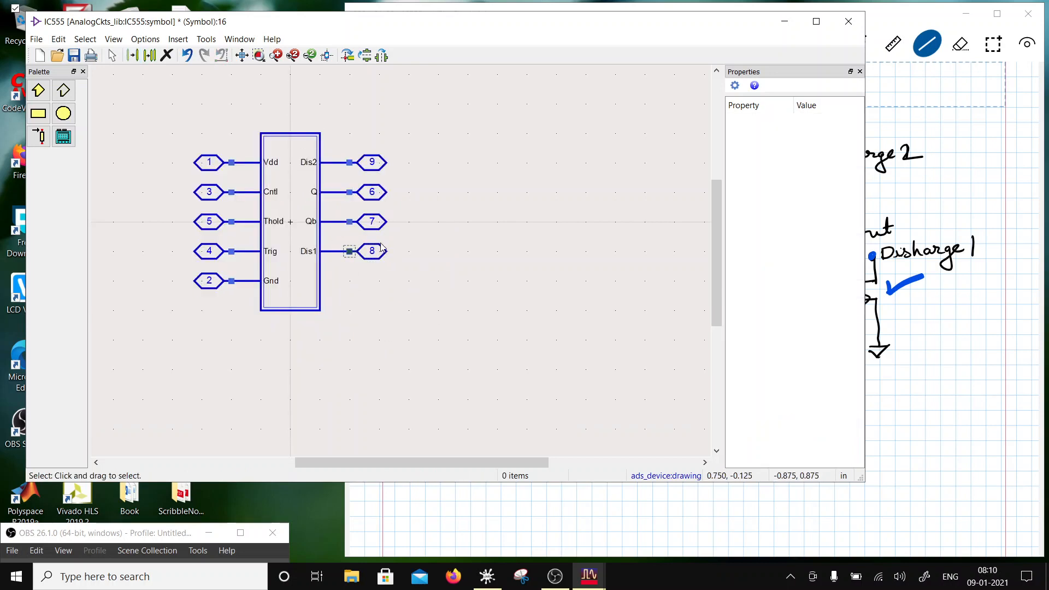
Step: Move the Dis2 pin with its lead and label out of the symbol body to free space beside it
{"action": "left_click_drag", "start_coordinate": [419, 175], "coordinate": [299, 141]}
{"action": "left_click_drag", "start_coordinate": [350, 164], "coordinate": [504, 282]}
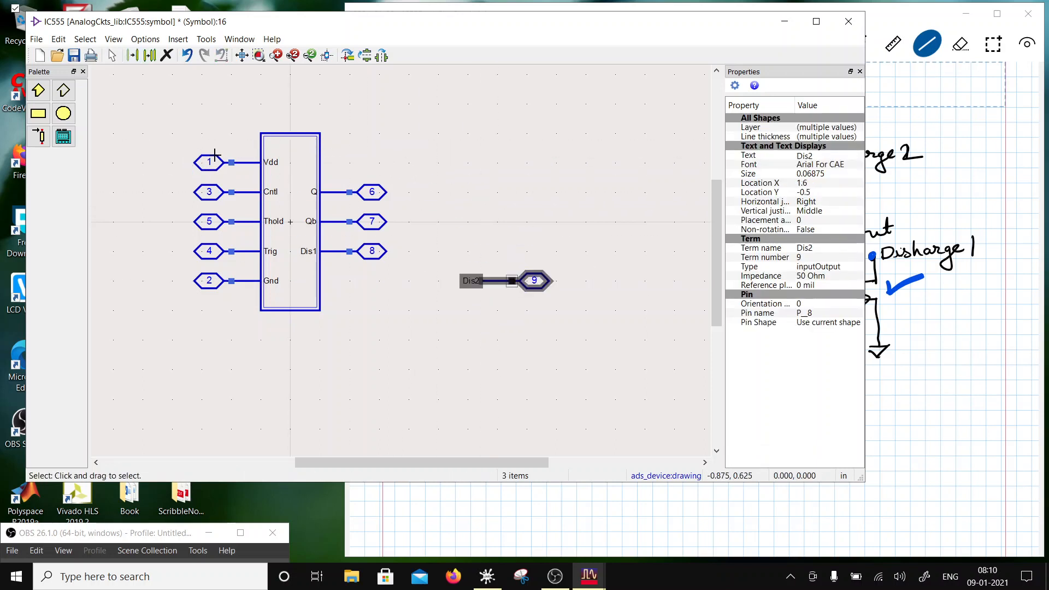
Step: Rotate the Vdd pin with its lead and label 180 degrees and place it on the body's right side above Q
{"action": "left_click_drag", "start_coordinate": [186, 145], "coordinate": [282, 181]}
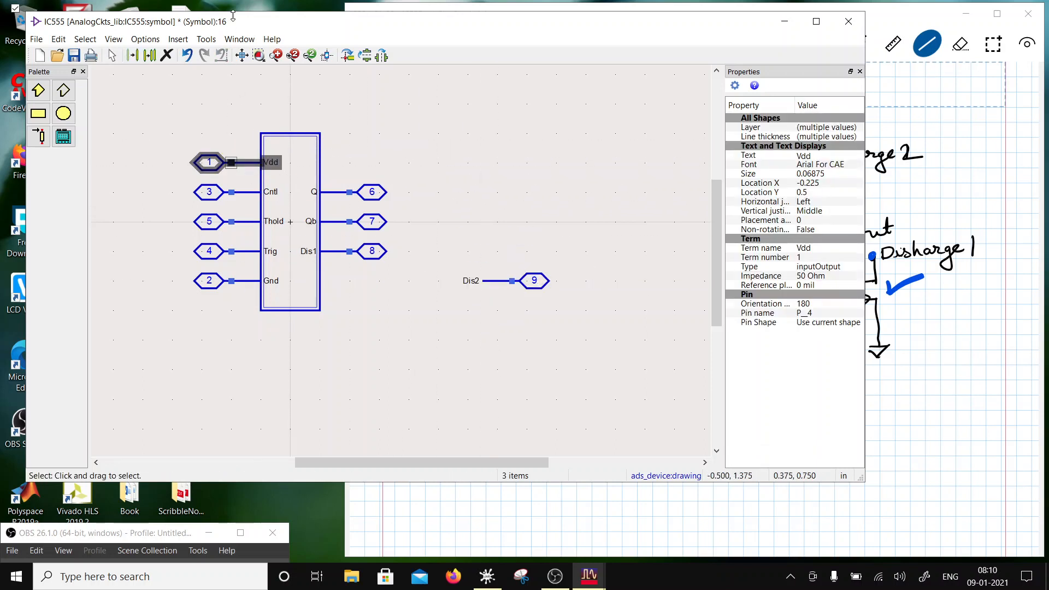
{"action": "left_click", "coordinate": [347, 54]}
{"action": "left_click_drag", "start_coordinate": [212, 163], "coordinate": [321, 179]}
{"action": "left_click_drag", "start_coordinate": [175, 143], "coordinate": [340, 164]}
{"action": "left_click", "coordinate": [262, 170]}
{"action": "left_click", "coordinate": [343, 273]}
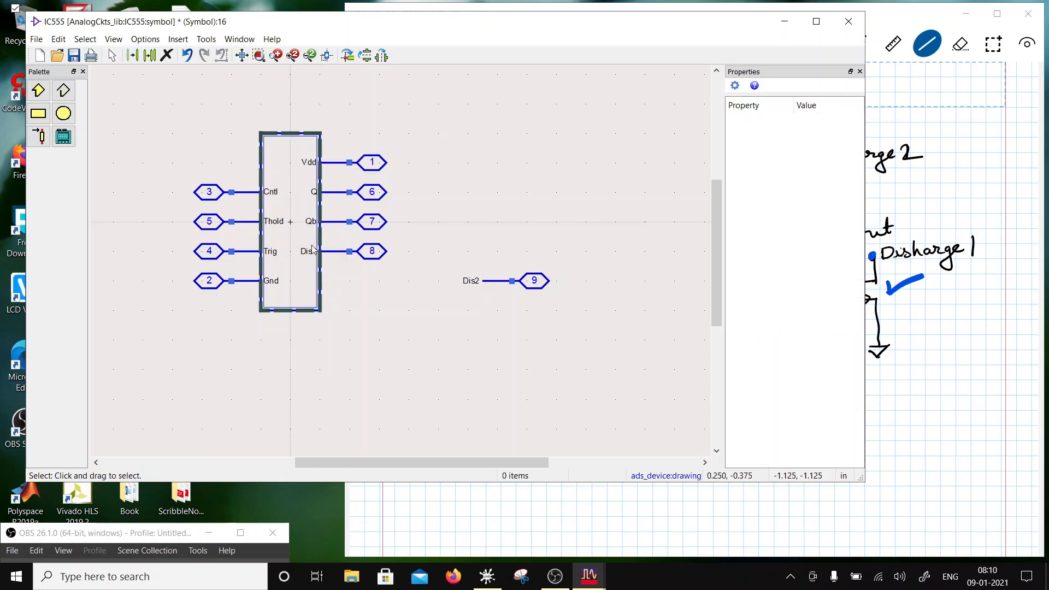
Step: Move the Gnd pin with its lead and label to the uppermost position on the body's left side, above Cntl
{"action": "left_click_drag", "start_coordinate": [189, 264], "coordinate": [256, 226]}
{"action": "left_click", "coordinate": [240, 162]}
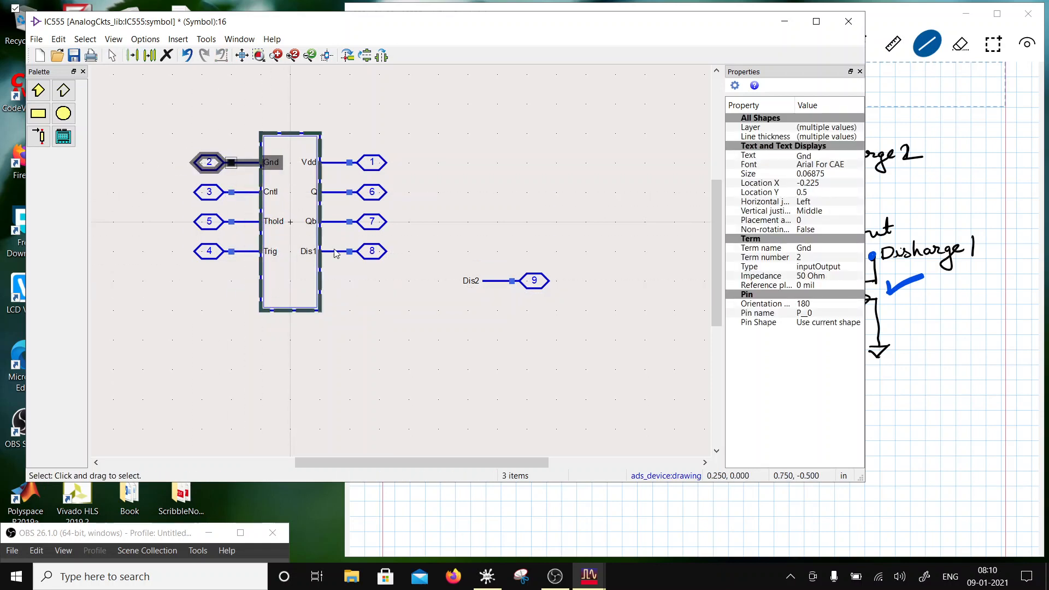
{"action": "left_click", "coordinate": [304, 212]}
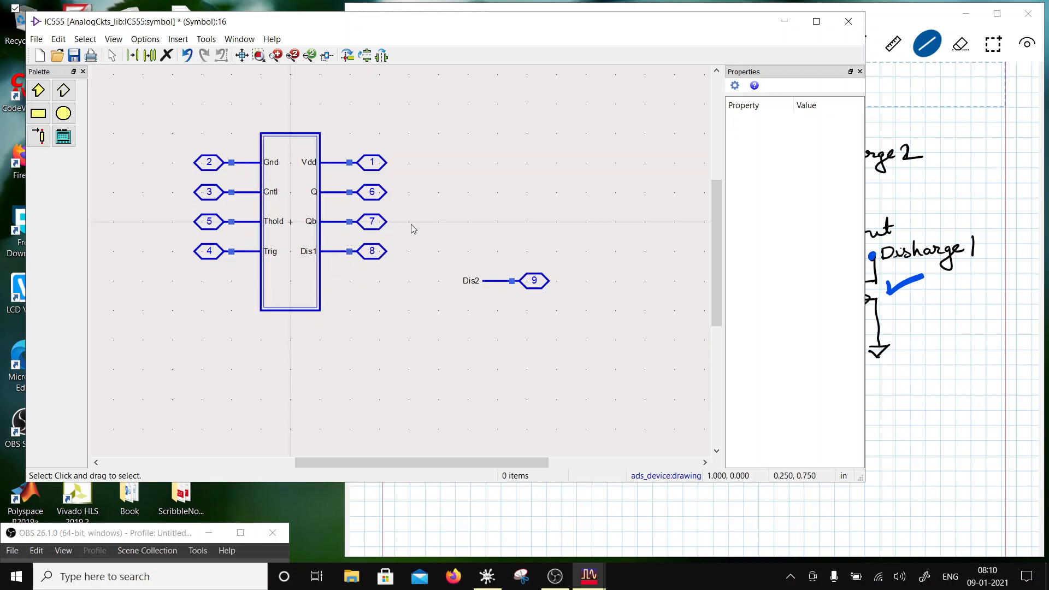
Step: Move the Q and Qb pins with their leads and labels out of the body to free space above Dis2
{"action": "left_click_drag", "start_coordinate": [413, 232], "coordinate": [287, 184]}
{"action": "left_click", "coordinate": [287, 184]}
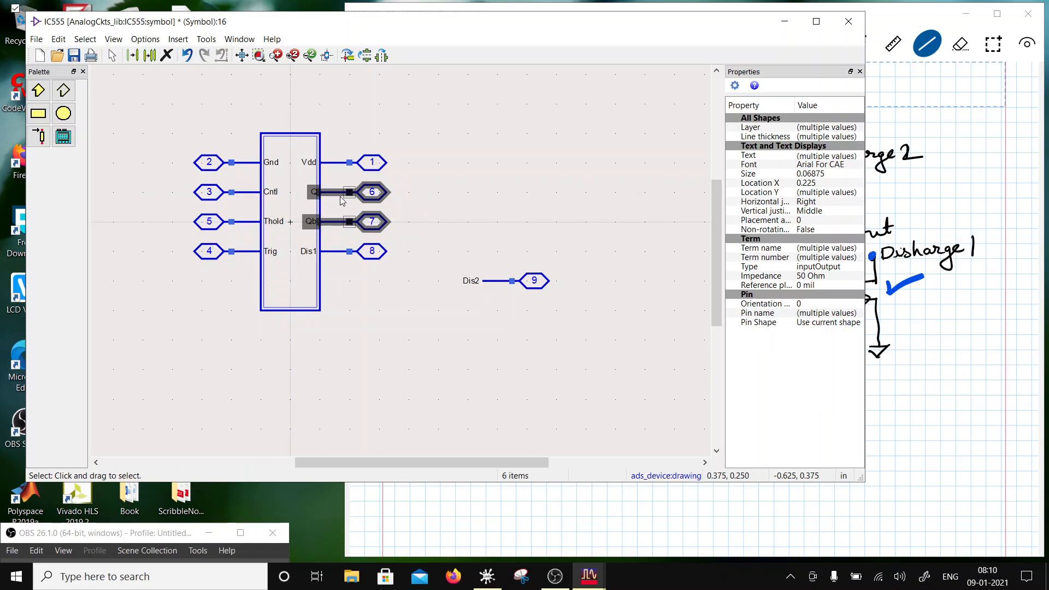
{"action": "left_click_drag", "start_coordinate": [339, 196], "coordinate": [545, 181]}
Step: Move the Dis1 pin with its lead and label up to the position directly below Vdd
{"action": "left_click_drag", "start_coordinate": [418, 270], "coordinate": [309, 236]}
{"action": "left_click_drag", "start_coordinate": [333, 252], "coordinate": [328, 192]}
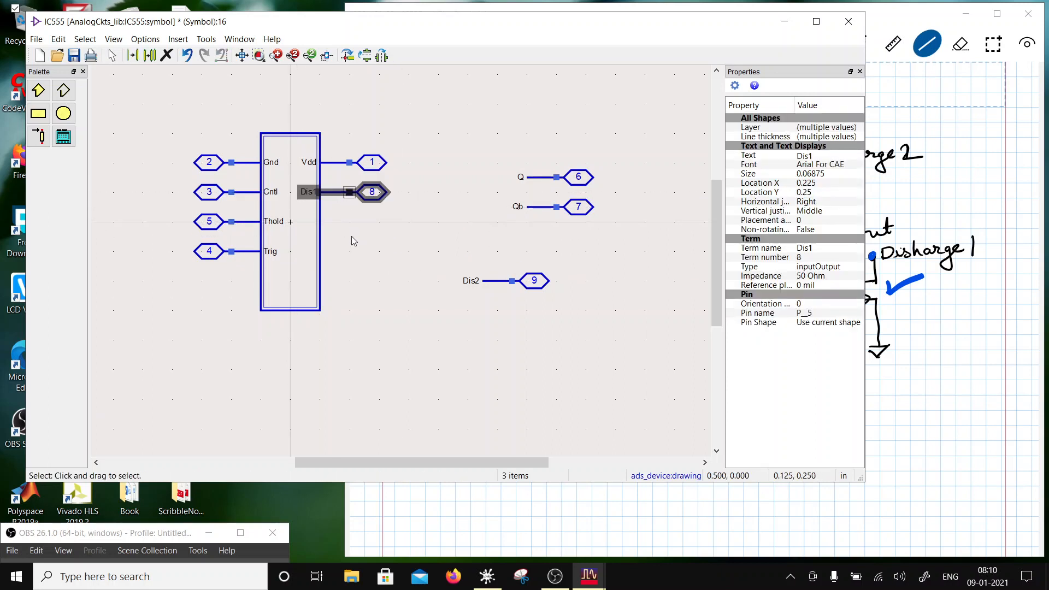
{"action": "left_click", "coordinate": [352, 236]}
Step: Rotate the Thold and Cntl pins 180 degrees and place them in that order on the body's right side below Dis1
{"action": "left_click_drag", "start_coordinate": [174, 211], "coordinate": [343, 221]}
{"action": "left_click", "coordinate": [348, 55]}
{"action": "left_click_drag", "start_coordinate": [179, 174], "coordinate": [294, 207]}
{"action": "left_click", "coordinate": [295, 207]}
{"action": "left_click", "coordinate": [348, 56]}
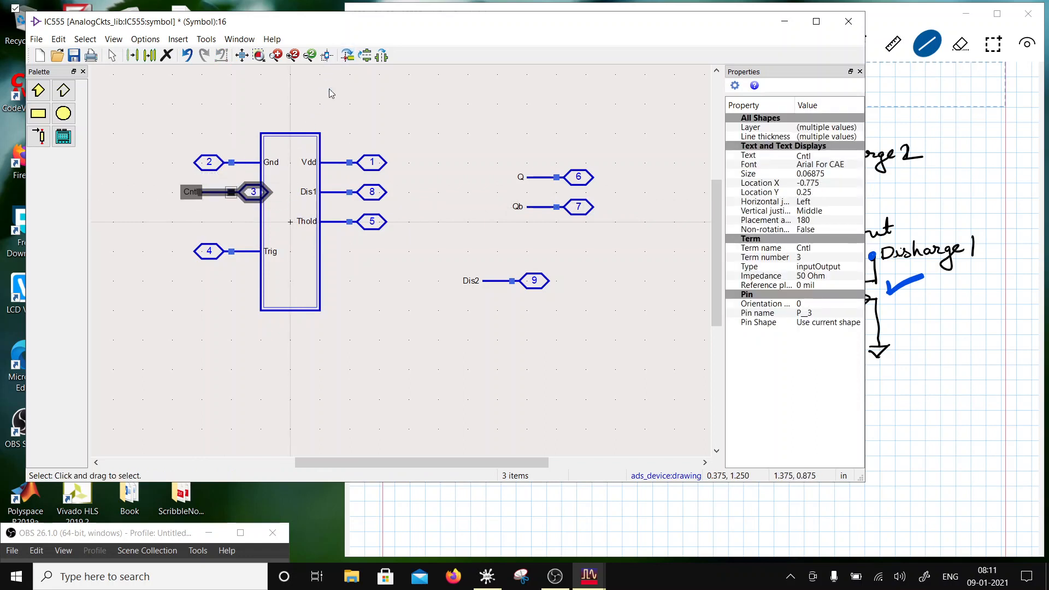
{"action": "left_click_drag", "start_coordinate": [232, 197], "coordinate": [356, 264]}
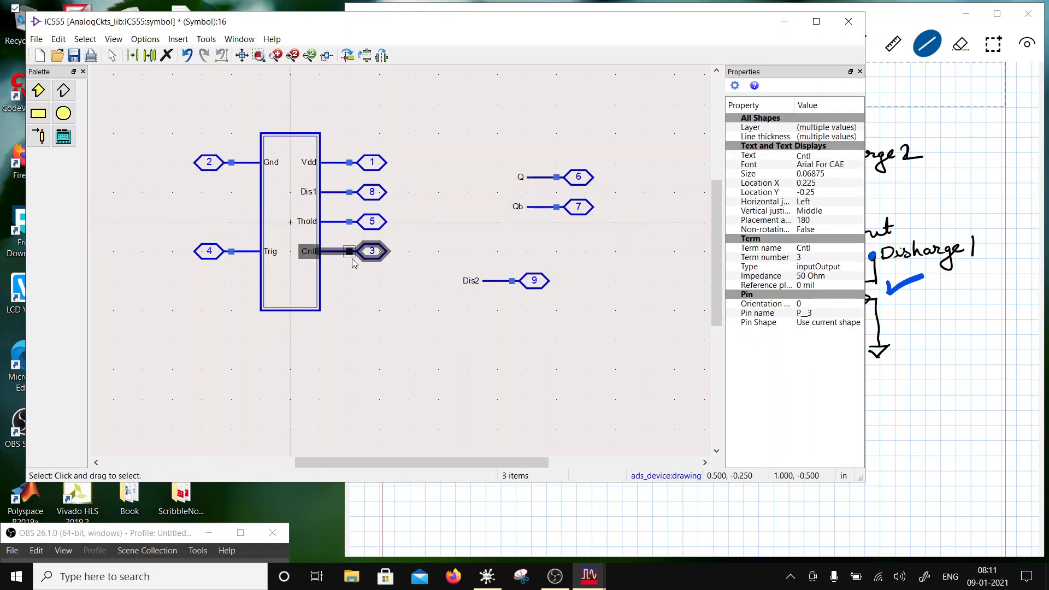
{"action": "left_click", "coordinate": [483, 321]}
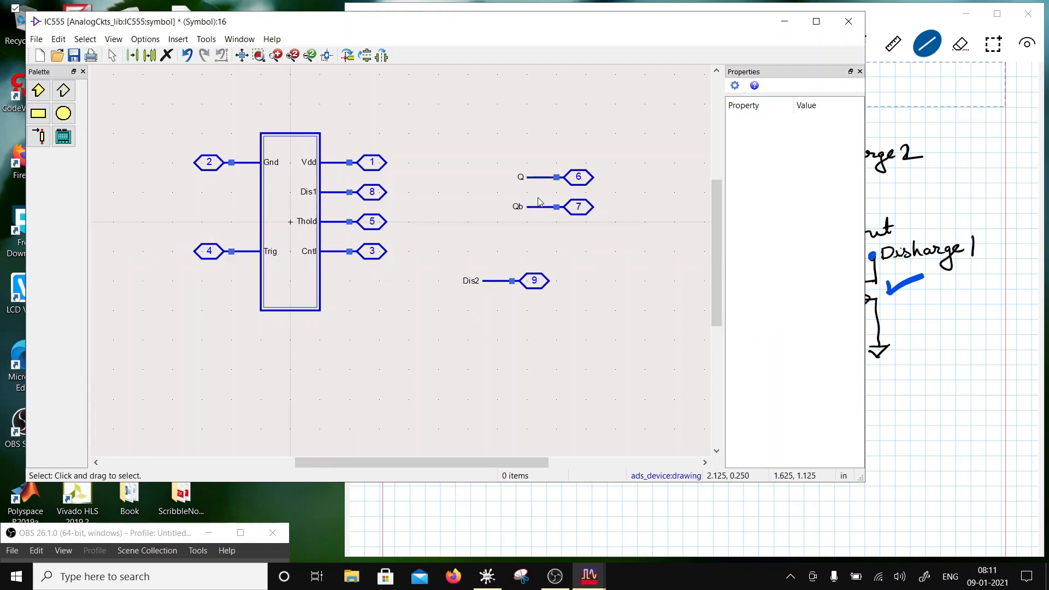
Step: Move the Trig pin directly below Gnd and place the Q pin, rotated 180 degrees, on the same side below Trig
{"action": "left_click_drag", "start_coordinate": [582, 304], "coordinate": [495, 300]}
{"action": "left_click_drag", "start_coordinate": [155, 230], "coordinate": [245, 203]}
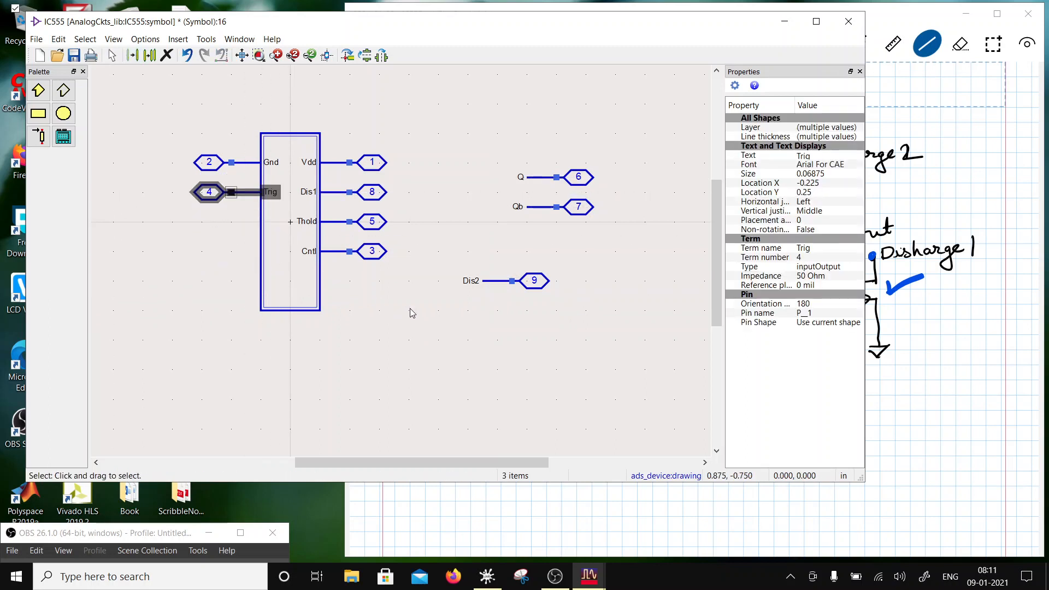
{"action": "left_click_drag", "start_coordinate": [494, 164], "coordinate": [594, 197]}
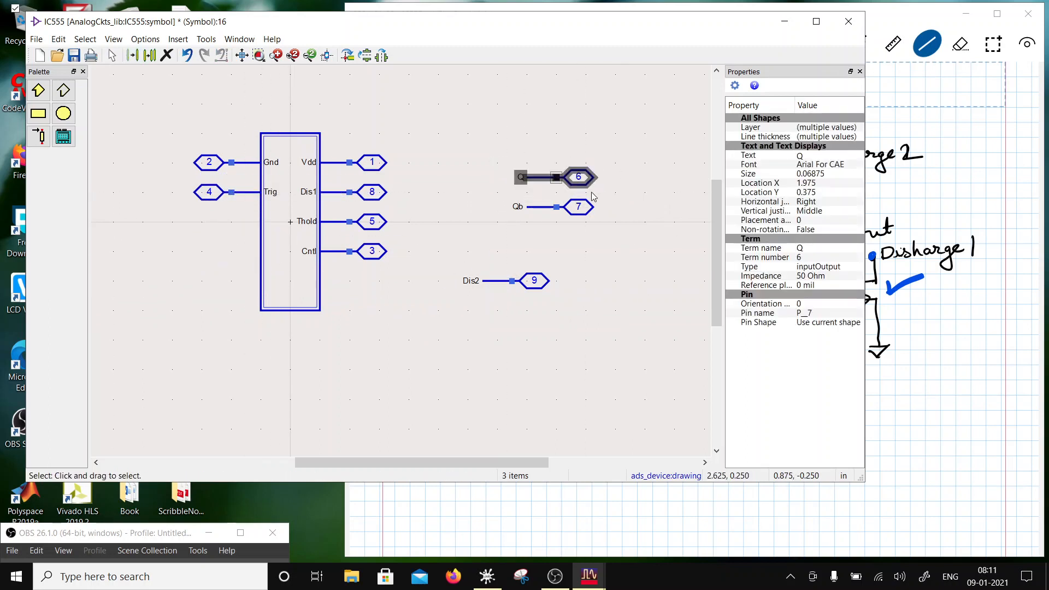
{"action": "left_click", "coordinate": [347, 55]}
{"action": "left_click", "coordinate": [348, 55]}
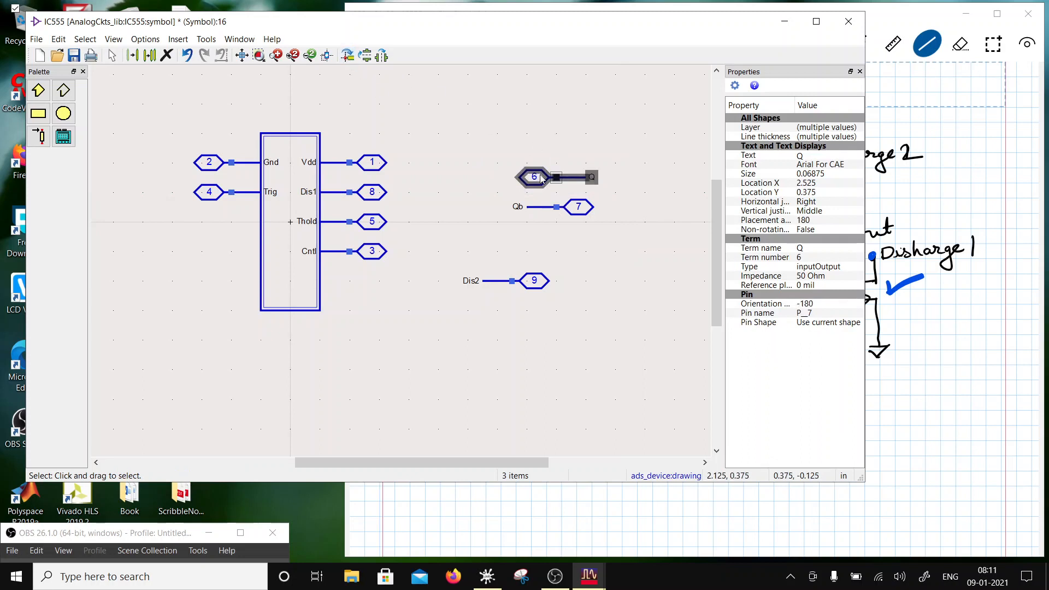
{"action": "left_click_drag", "start_coordinate": [533, 185], "coordinate": [210, 231]}
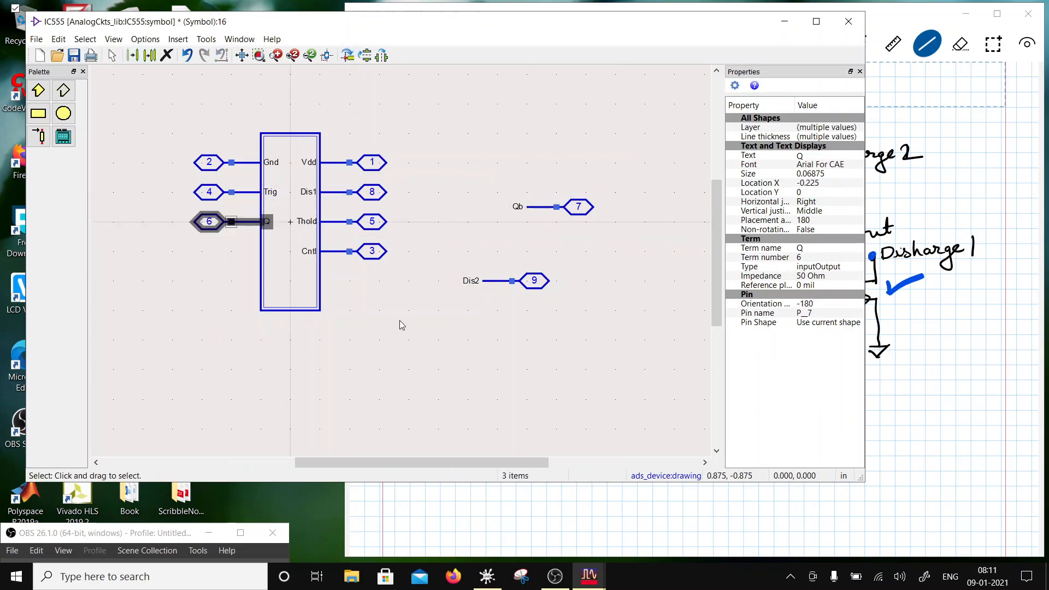
Step: Rotate the Dis2 pin with its lead and label 180 degrees and place it on the body's left side below Q
{"action": "left_click_drag", "start_coordinate": [431, 266], "coordinate": [585, 298]}
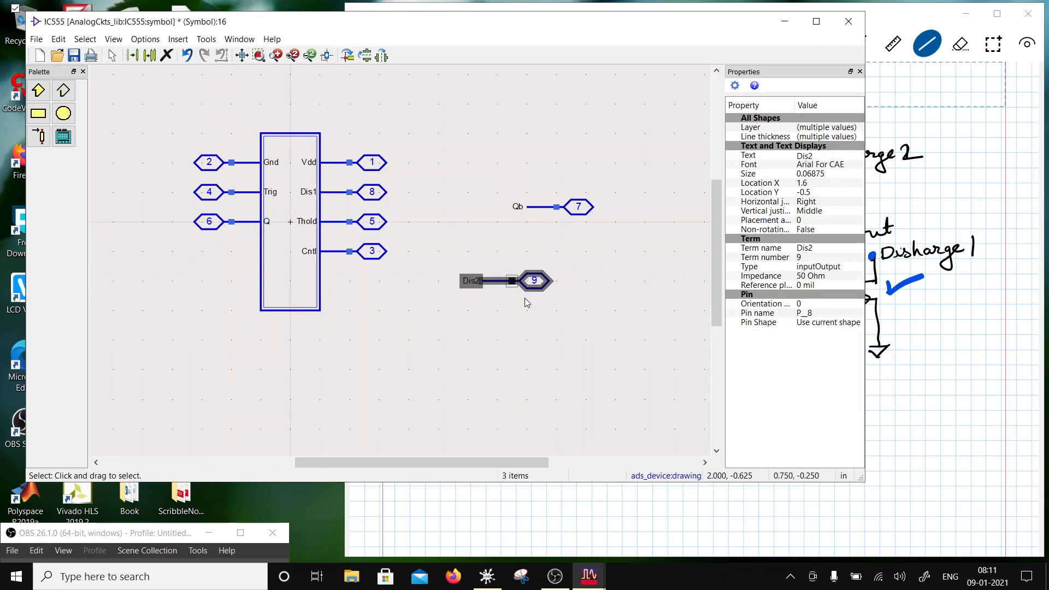
{"action": "left_click", "coordinate": [344, 58]}
{"action": "left_click", "coordinate": [344, 57]}
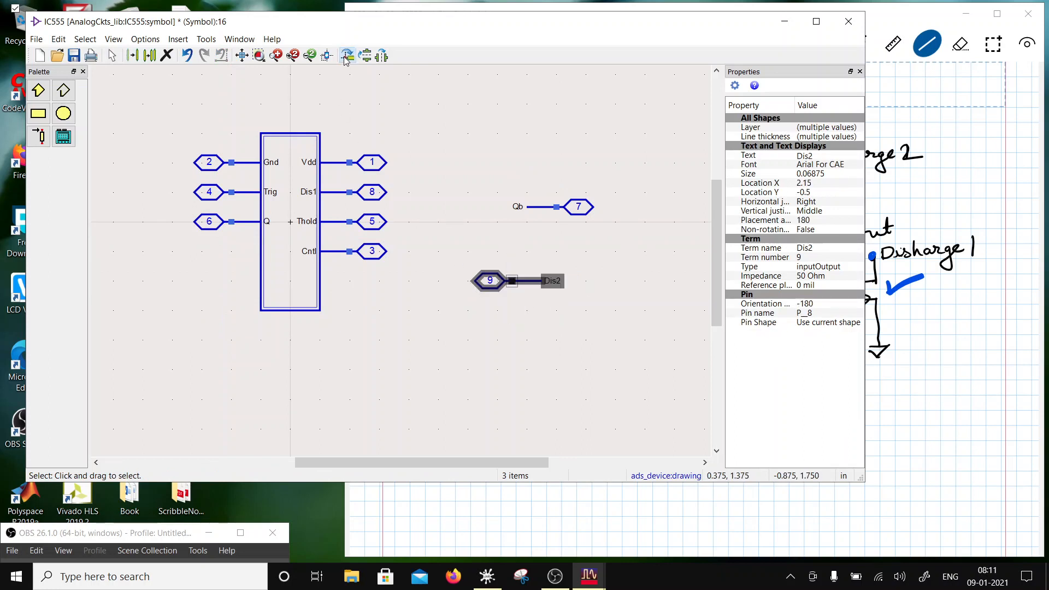
{"action": "left_click_drag", "start_coordinate": [500, 278], "coordinate": [223, 255]}
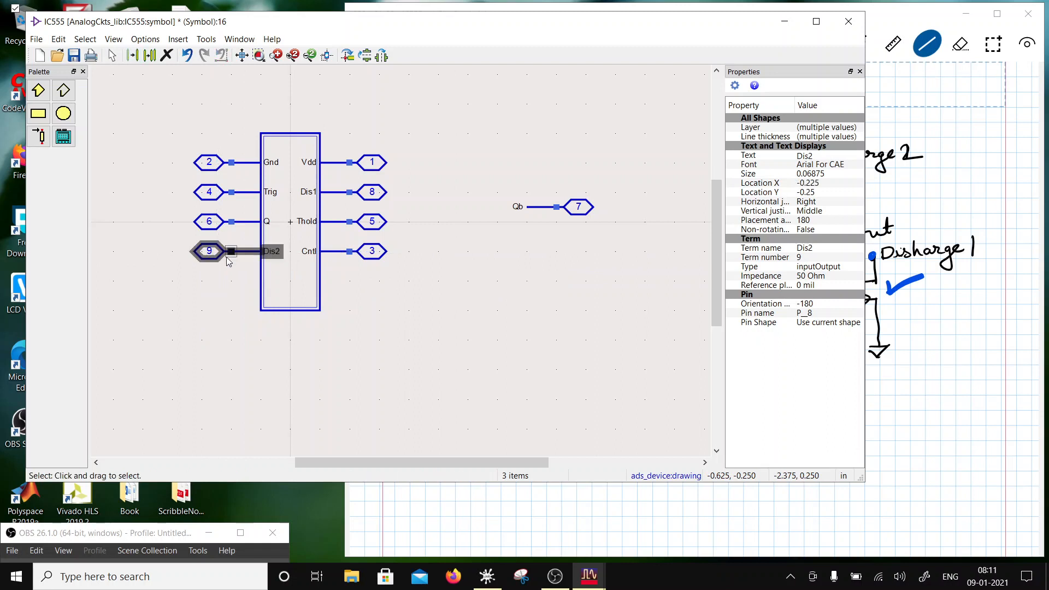
{"action": "left_click", "coordinate": [428, 345]}
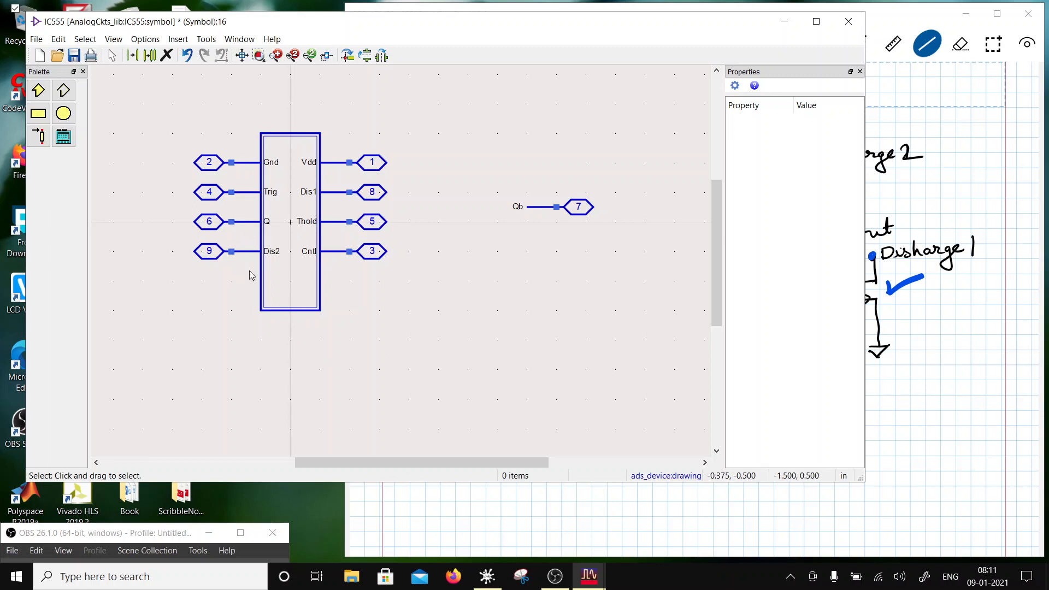
Step: Shrink both body rectangles at their upper and lower edges so that they closely enclose the four pin rows
{"action": "left_click_drag", "start_coordinate": [375, 330], "coordinate": [247, 287]}
{"action": "left_click_drag", "start_coordinate": [319, 310], "coordinate": [320, 281]}
{"action": "left_click_drag", "start_coordinate": [250, 122], "coordinate": [325, 151]}
{"action": "left_click_drag", "start_coordinate": [339, 290], "coordinate": [250, 266]}
{"action": "left_click", "coordinate": [319, 278]}
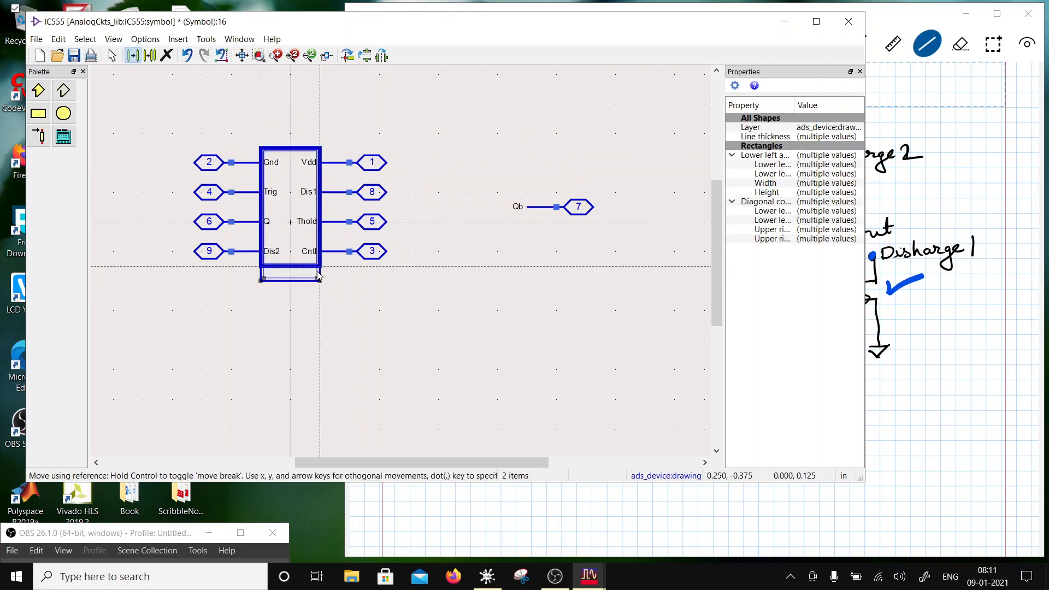
{"action": "left_click_drag", "start_coordinate": [318, 272], "coordinate": [318, 268]}
{"action": "left_click", "coordinate": [399, 297]}
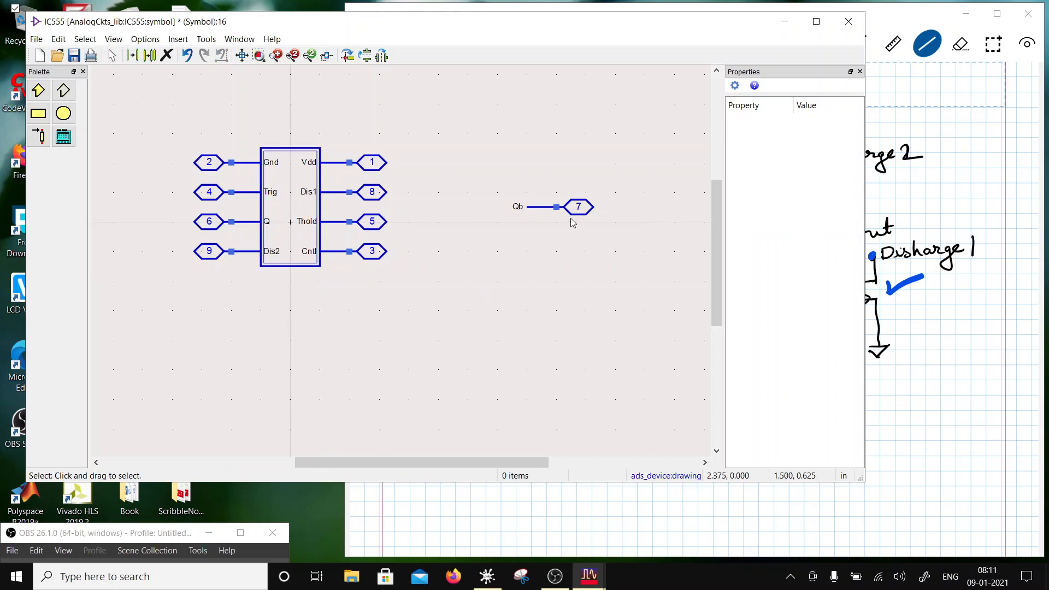
Step: Place the Qb pin, rotated 180 degrees, below Dis2 outside the body, with its lead shortened and its label beneath the lead
{"action": "left_click_drag", "start_coordinate": [499, 170], "coordinate": [625, 224]}
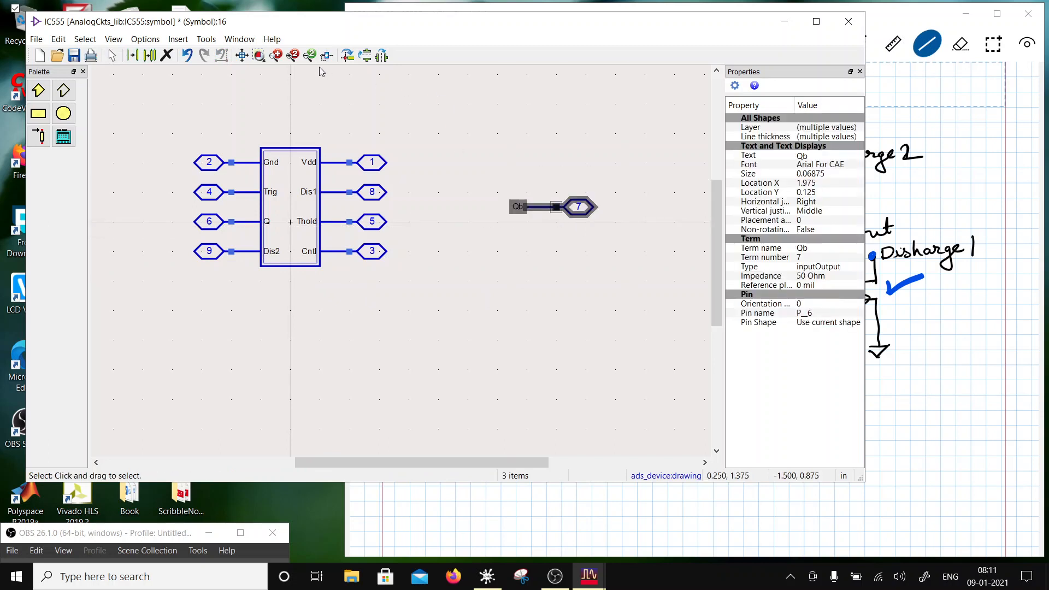
{"action": "left_click", "coordinate": [348, 55]}
{"action": "left_click", "coordinate": [348, 55]}
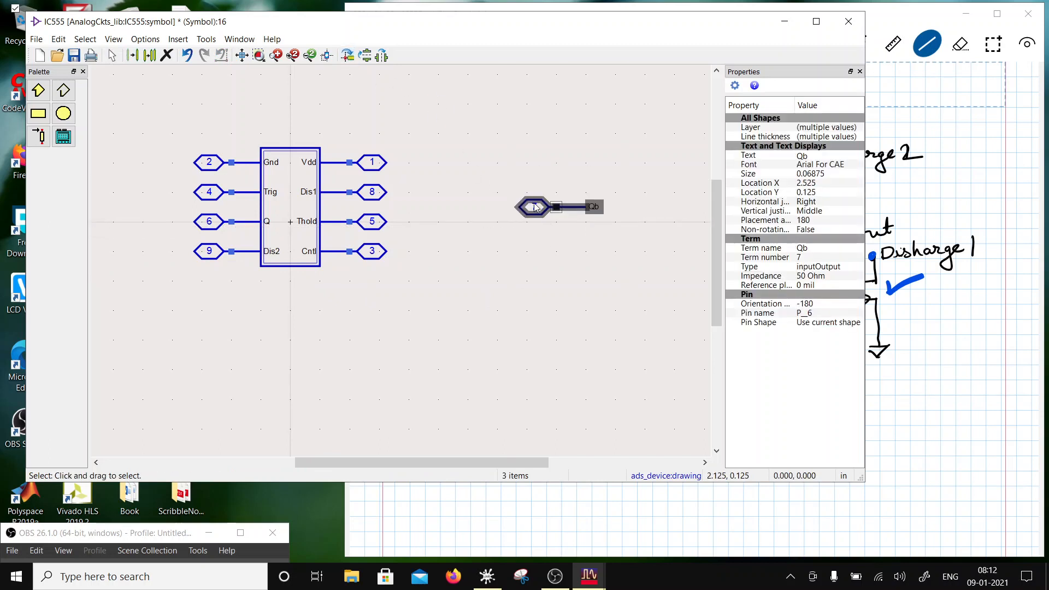
{"action": "left_click_drag", "start_coordinate": [535, 207], "coordinate": [229, 283]}
{"action": "left_click", "coordinate": [271, 304]}
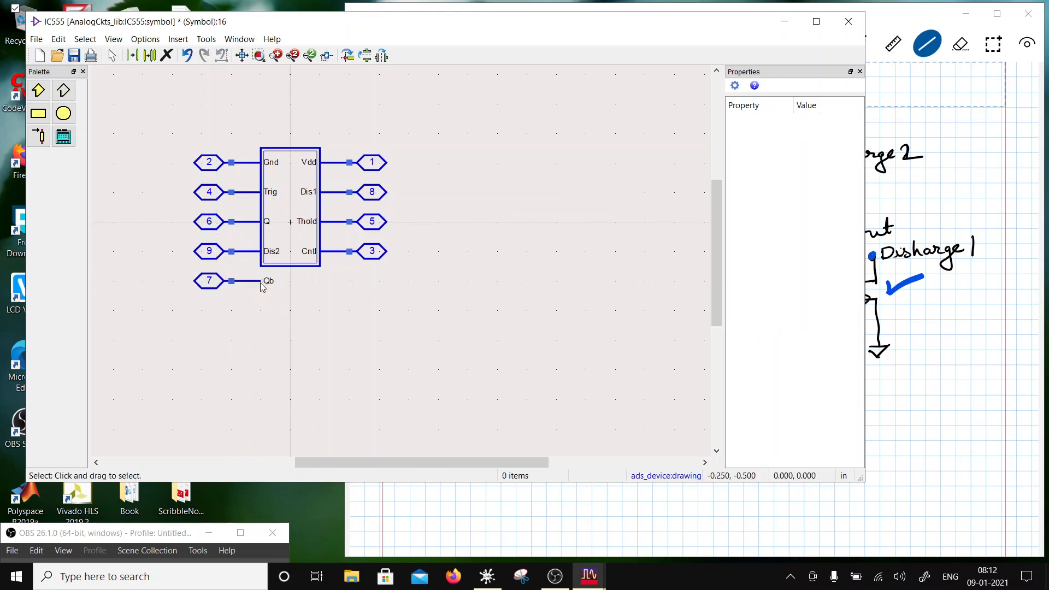
{"action": "mouse_move", "coordinate": [260, 283]}
{"action": "left_mouse_down"}
{"action": "mouse_move", "coordinate": [249, 274]}
{"action": "mouse_move", "coordinate": [248, 290]}
{"action": "left_mouse_up"}
{"action": "left_click", "coordinate": [290, 309]}
Step: Draw a small downward-pointing triangle with a Medium polyline in the free space below the Cntl pin
{"action": "left_click", "coordinate": [64, 94]}
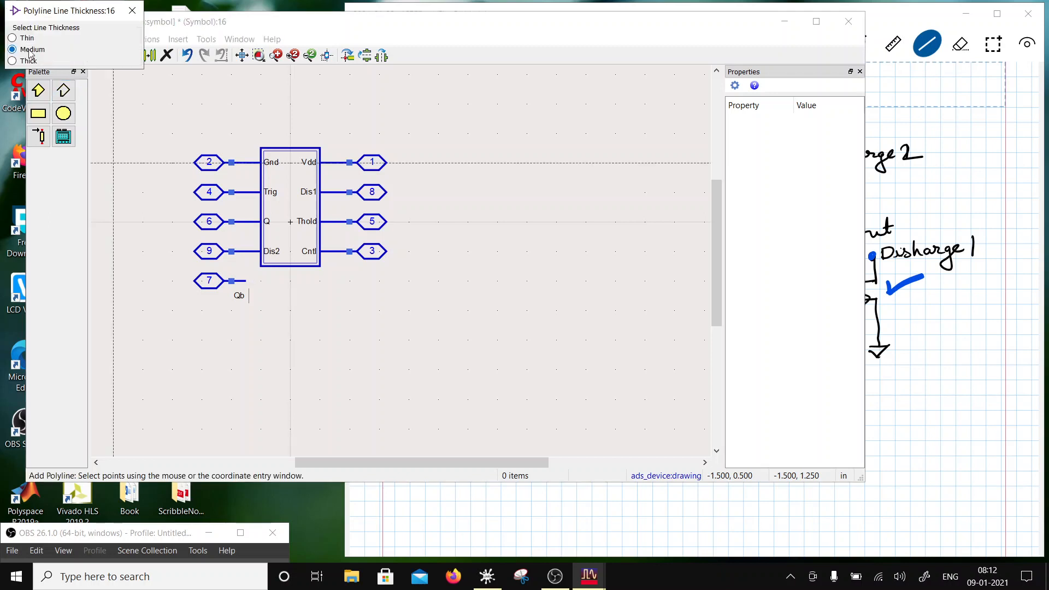
{"action": "left_click", "coordinate": [410, 266]}
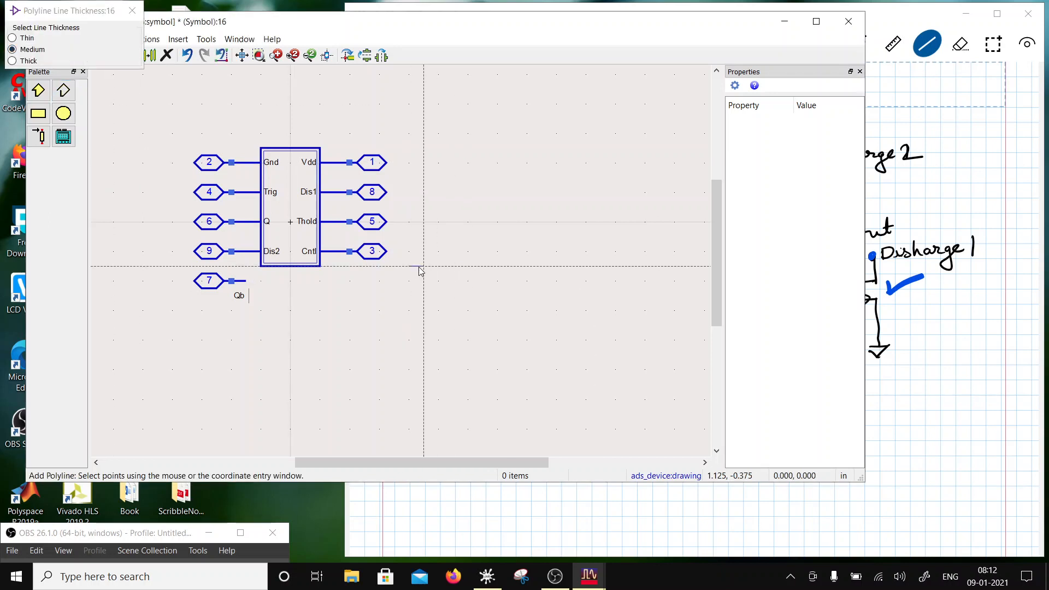
{"action": "left_click", "coordinate": [420, 269]}
{"action": "left_click", "coordinate": [413, 278]}
{"action": "left_click", "coordinate": [396, 266]}
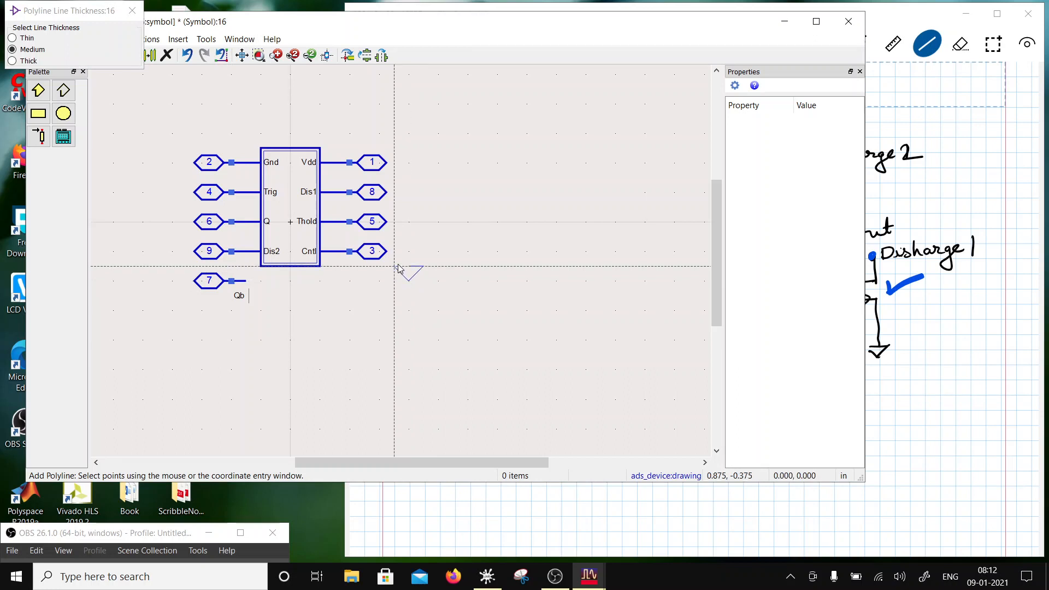
{"action": "double_click", "coordinate": [409, 267]}
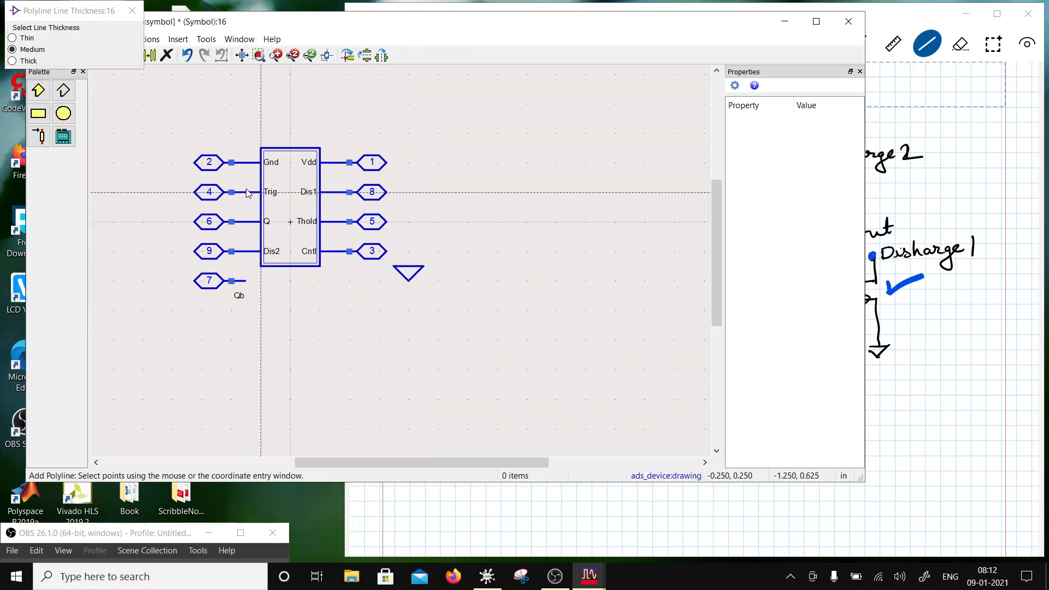
{"action": "left_click", "coordinate": [131, 10]}
Step: Turn off snapping for the symbol drawing and leave the polyline command
{"action": "left_click", "coordinate": [114, 39]}
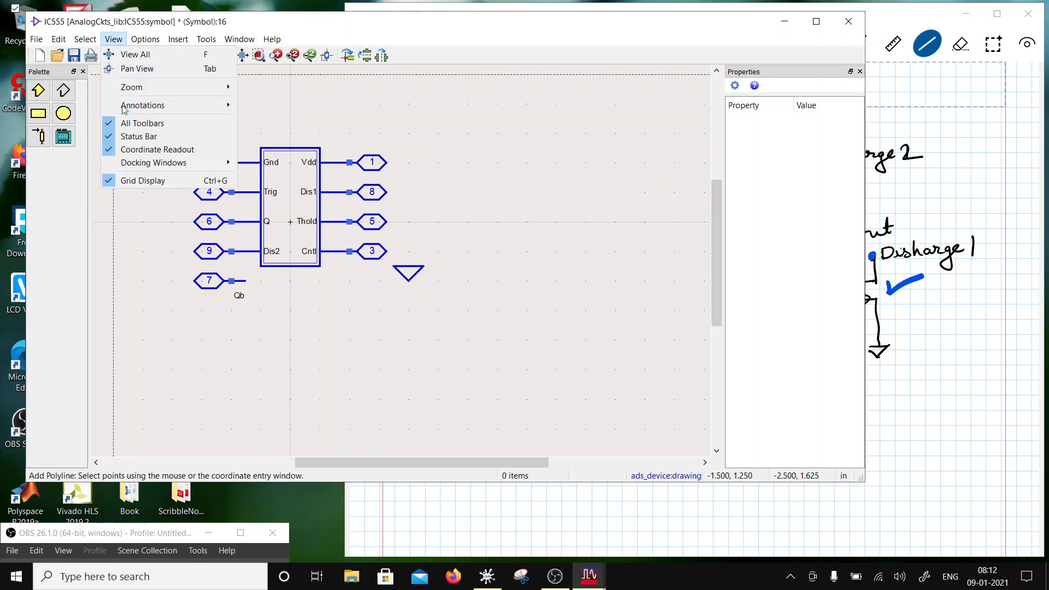
{"action": "mouse_move", "coordinate": [145, 45]}
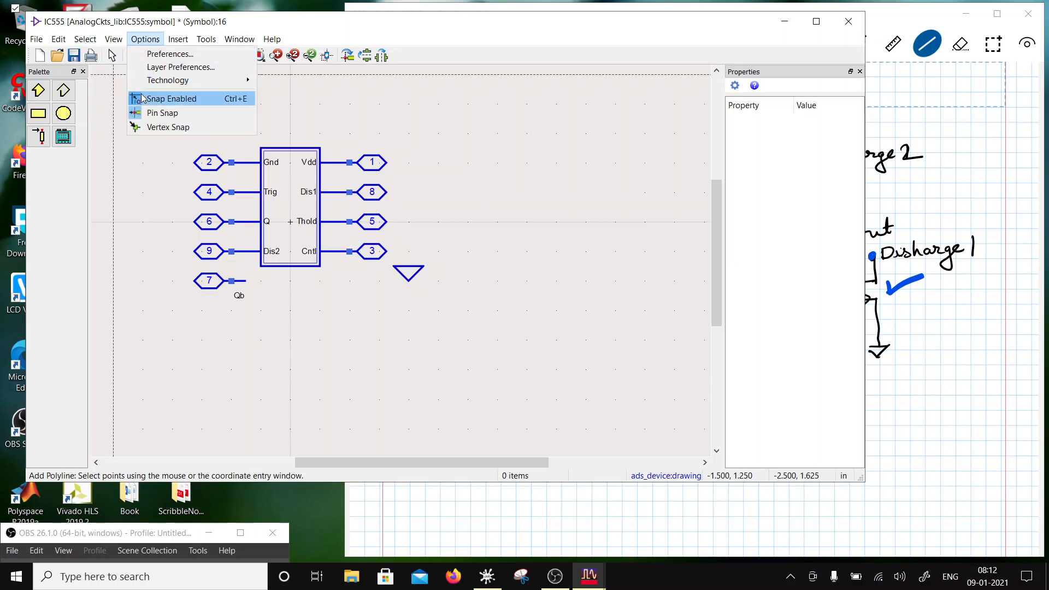
{"action": "left_click", "coordinate": [172, 99]}
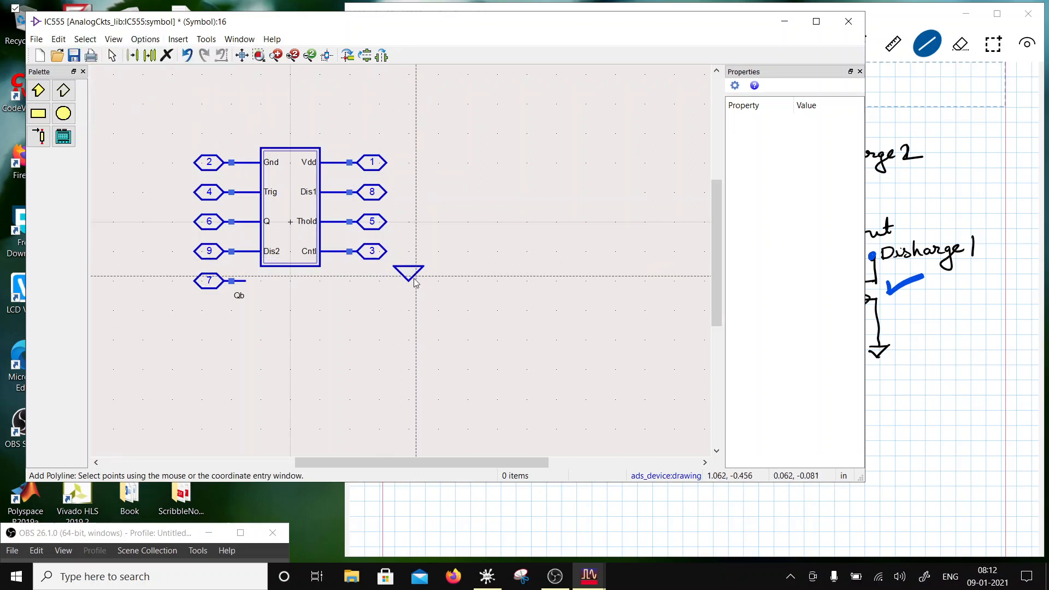
{"action": "key", "text": "Escape"}
Step: Draw a Medium circle of radius 0.05 and position it at the triangle's tip as an inversion bubble
{"action": "left_click", "coordinate": [64, 113]}
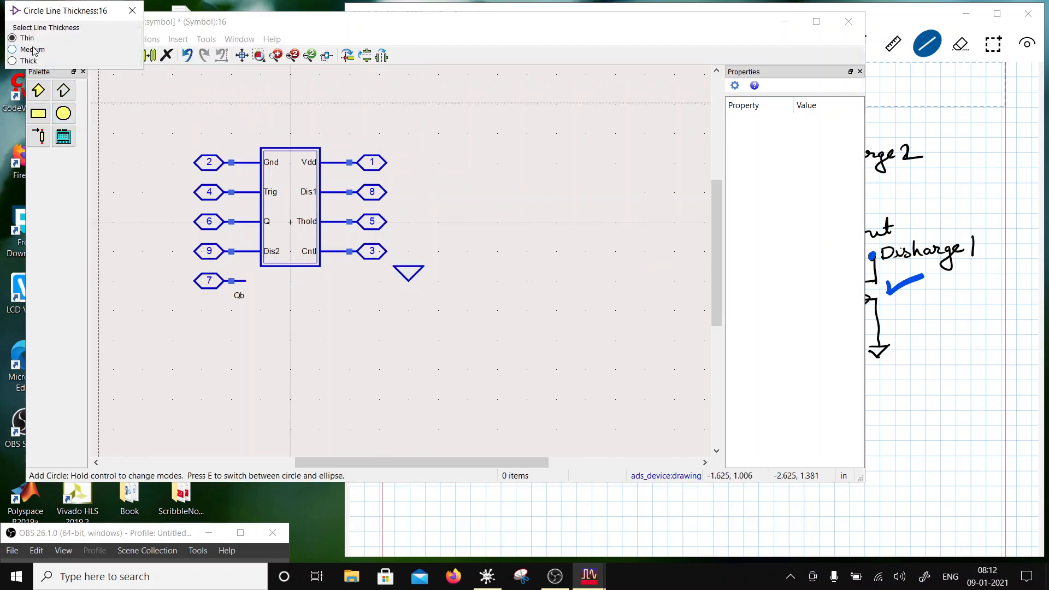
{"action": "left_click", "coordinate": [33, 49]}
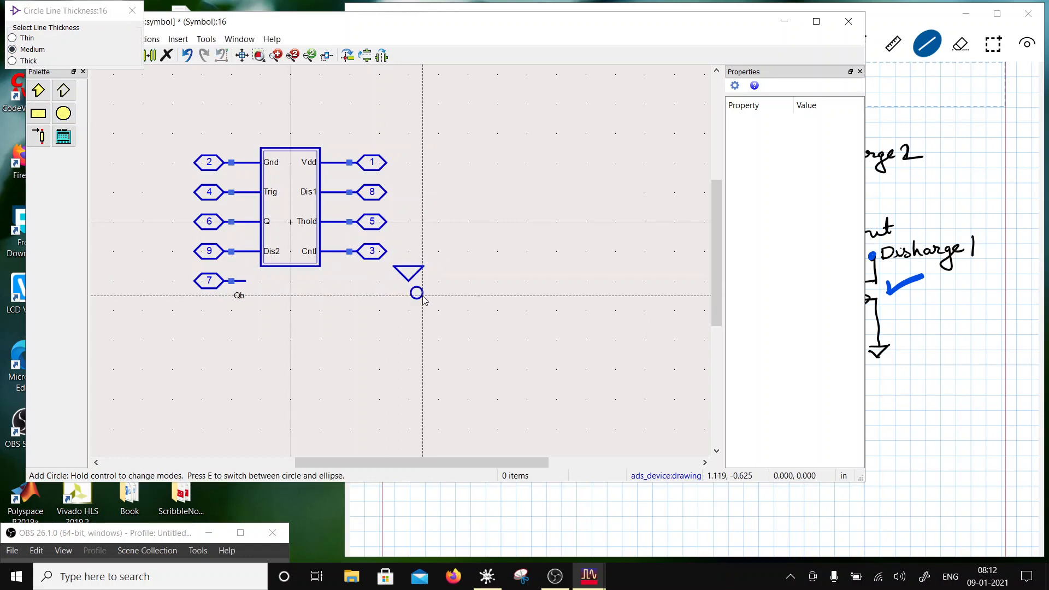
{"action": "key", "text": "Escape"}
{"action": "left_click_drag", "start_coordinate": [418, 296], "coordinate": [389, 251]}
{"action": "left_click", "coordinate": [424, 297]}
{"action": "left_click", "coordinate": [389, 251]}
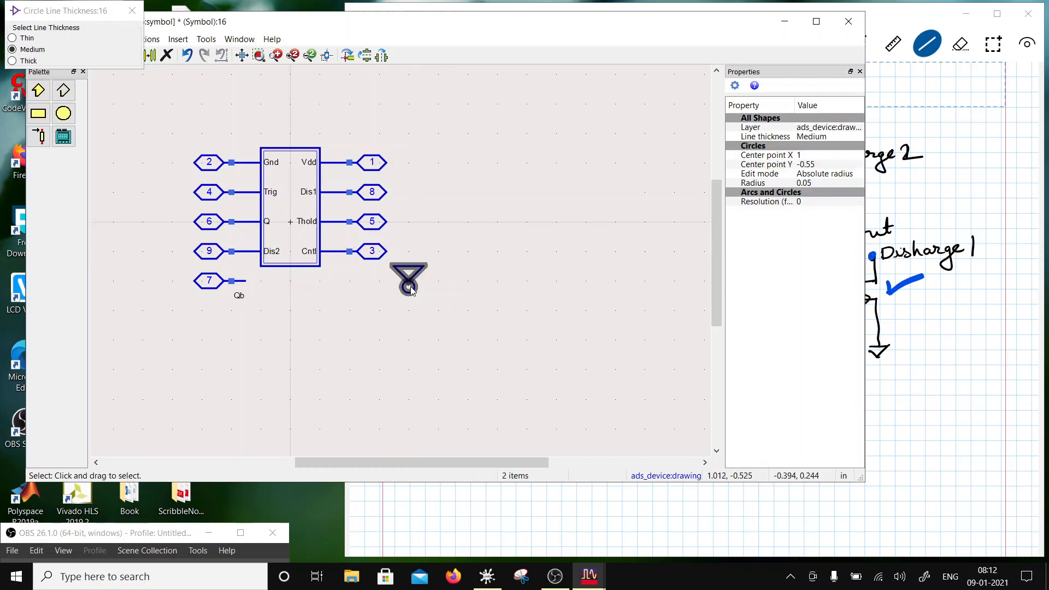
Step: Place the triangle and bubble beneath the Dis2 lead, lower the Qb pin with its label below them, and end its lead under the bubble
{"action": "left_click_drag", "start_coordinate": [413, 290], "coordinate": [307, 347]}
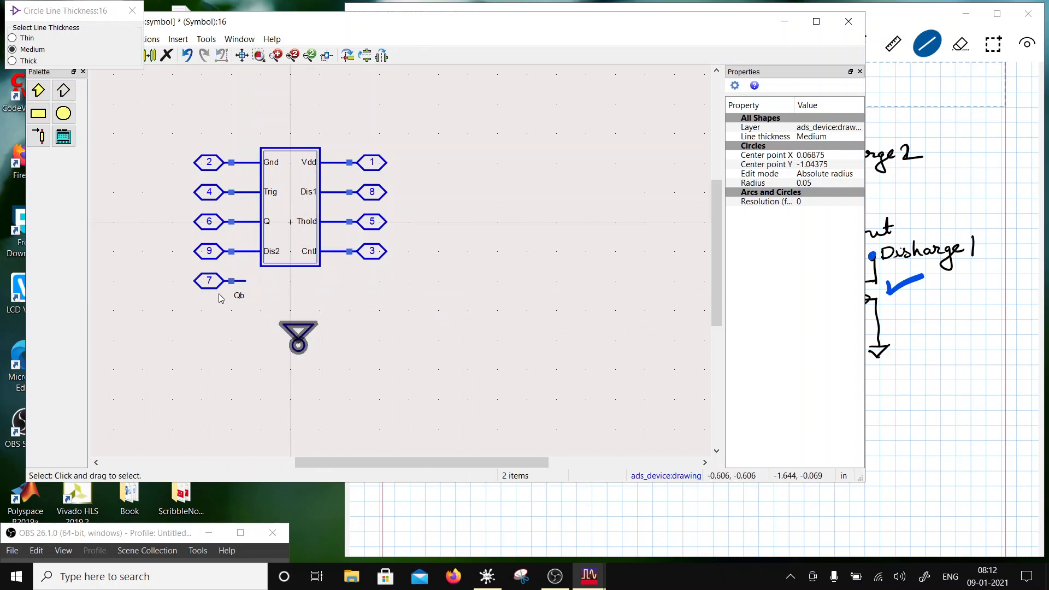
{"action": "left_click_drag", "start_coordinate": [182, 274], "coordinate": [253, 290]}
{"action": "left_click", "coordinate": [287, 318]}
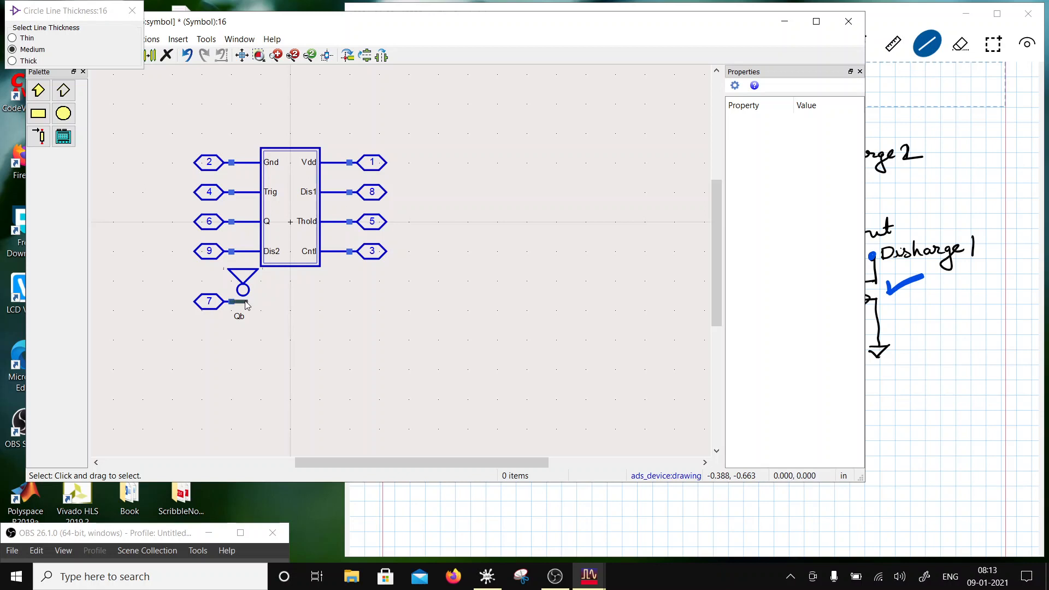
{"action": "left_click", "coordinate": [244, 304]}
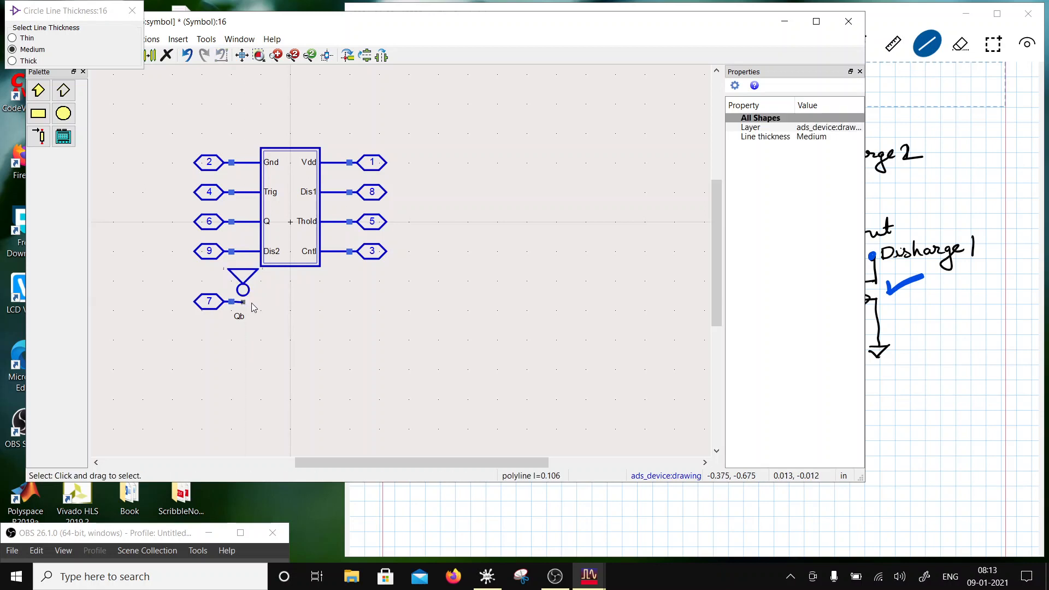
Step: Adjust the free end of the Qb lead beneath the inversion bubble and join it to the bubble with a short Medium polyline
{"action": "left_click", "coordinate": [260, 311]}
{"action": "scroll", "coordinate": [244, 304], "scroll_direction": "up", "scroll_amount": 3}
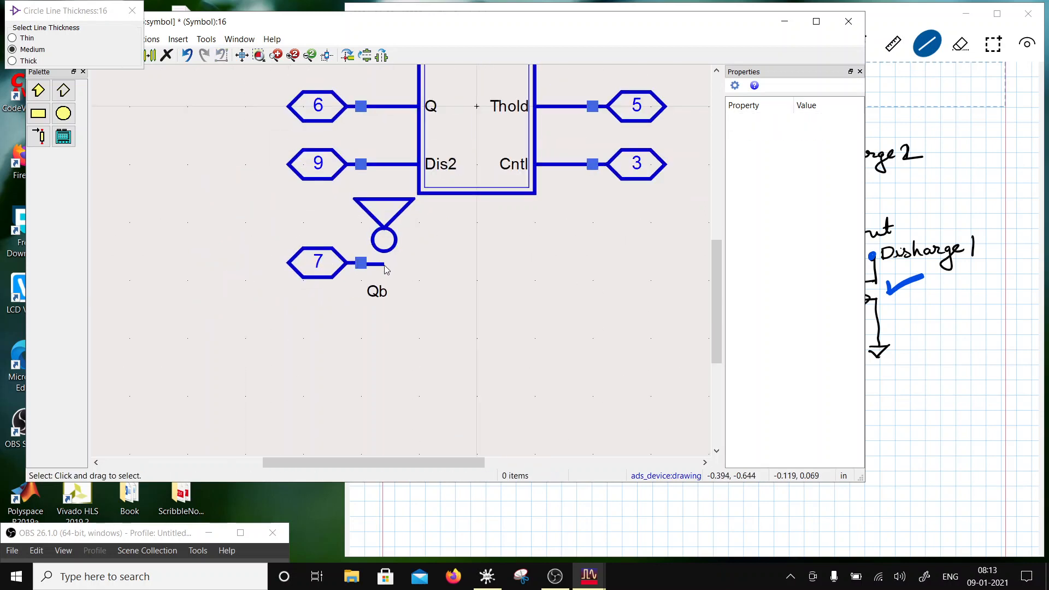
{"action": "left_click", "coordinate": [386, 265]}
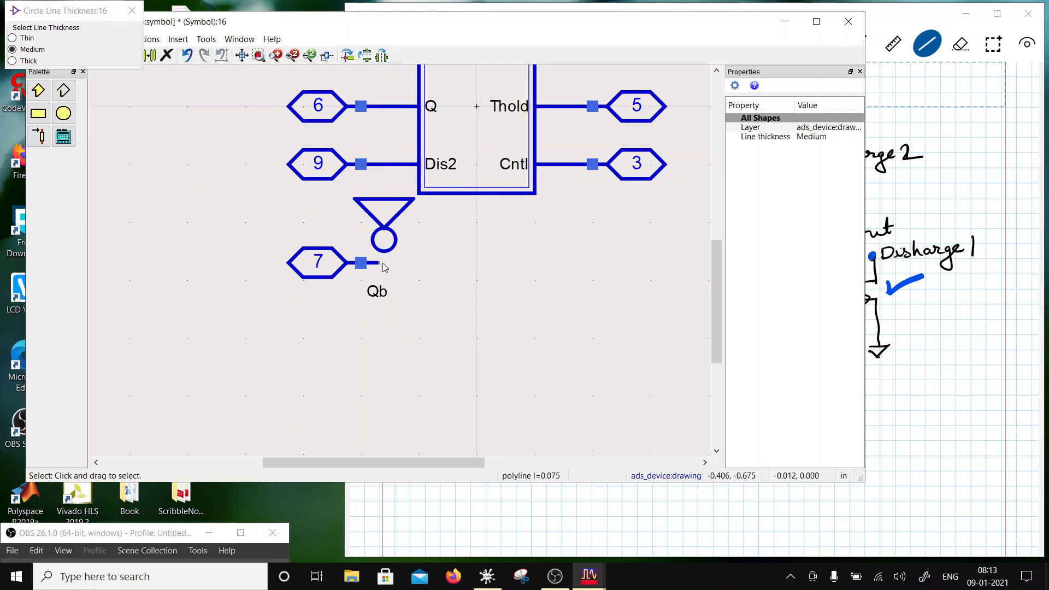
{"action": "left_click", "coordinate": [63, 90]}
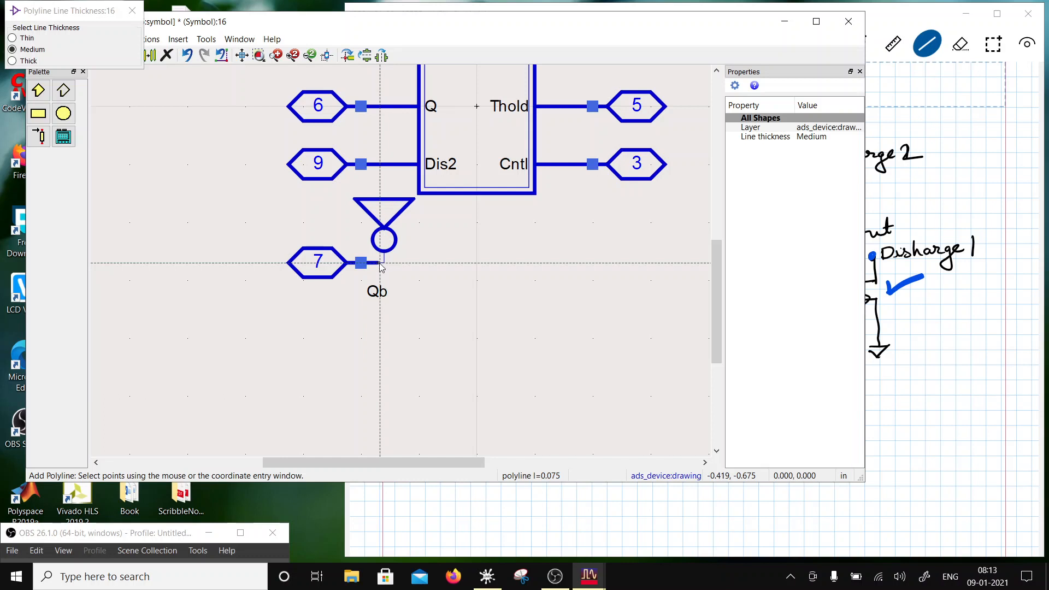
{"action": "double_click", "coordinate": [380, 264]}
Step: Draw a vertical Medium polyline about 0.39 in long from the Q lead down to the top of the triangle
{"action": "scroll", "coordinate": [384, 243], "scroll_direction": "down", "scroll_amount": 2}
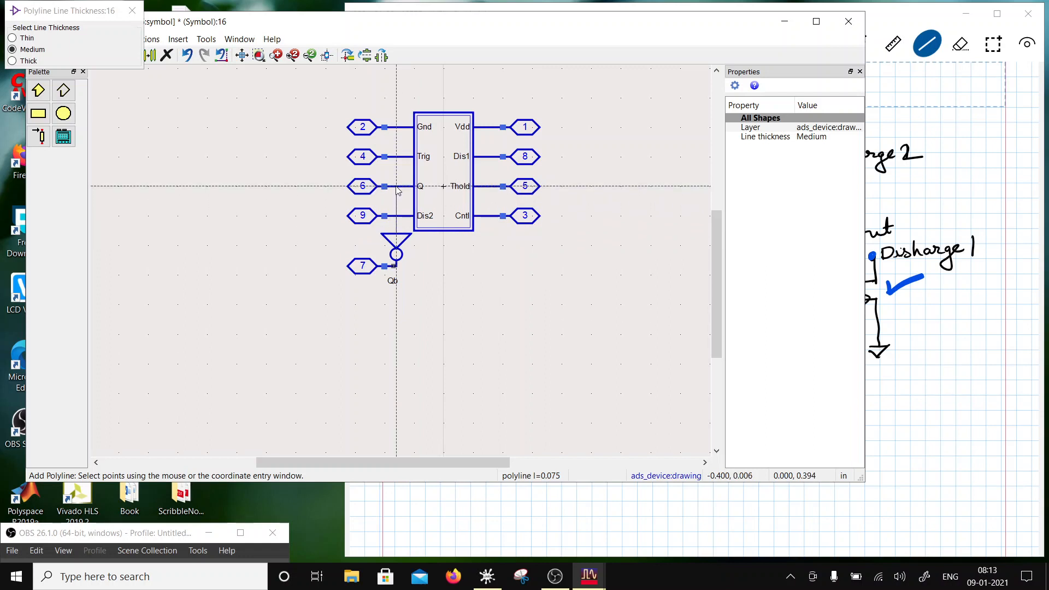
{"action": "left_click", "coordinate": [398, 188]}
{"action": "double_click", "coordinate": [396, 216]}
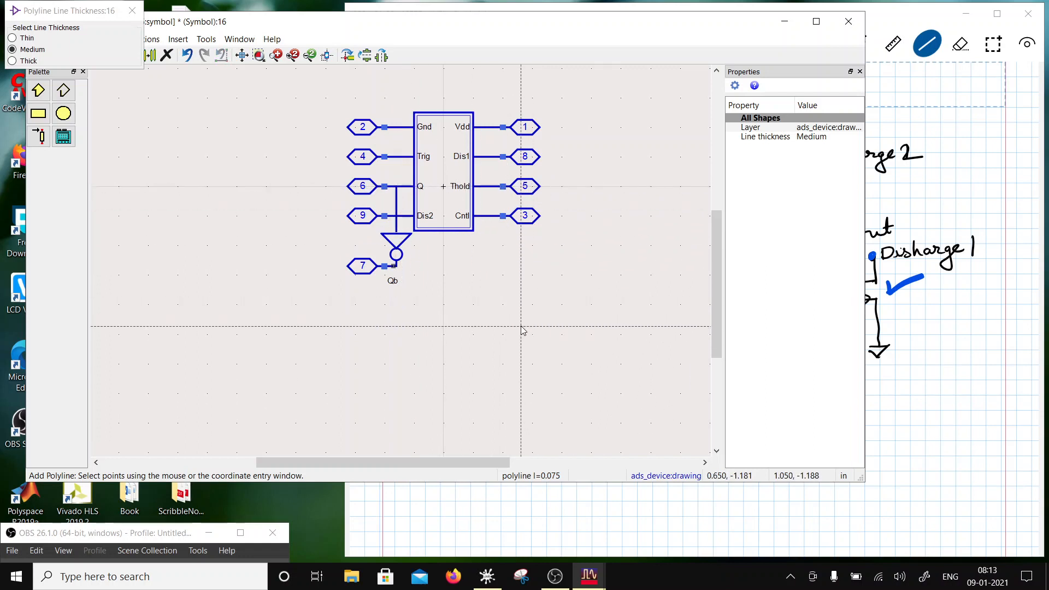
{"action": "key", "text": "Escape"}
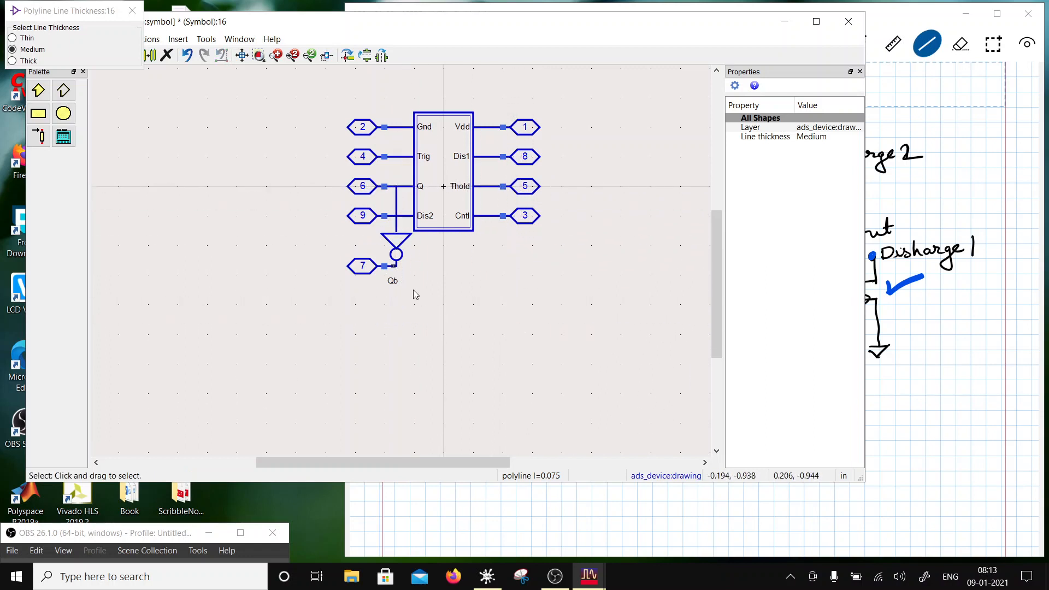
Step: Nudge the vertical branch line so it meets the Q lead at its upper end and the triangle below
{"action": "left_click", "coordinate": [403, 234]}
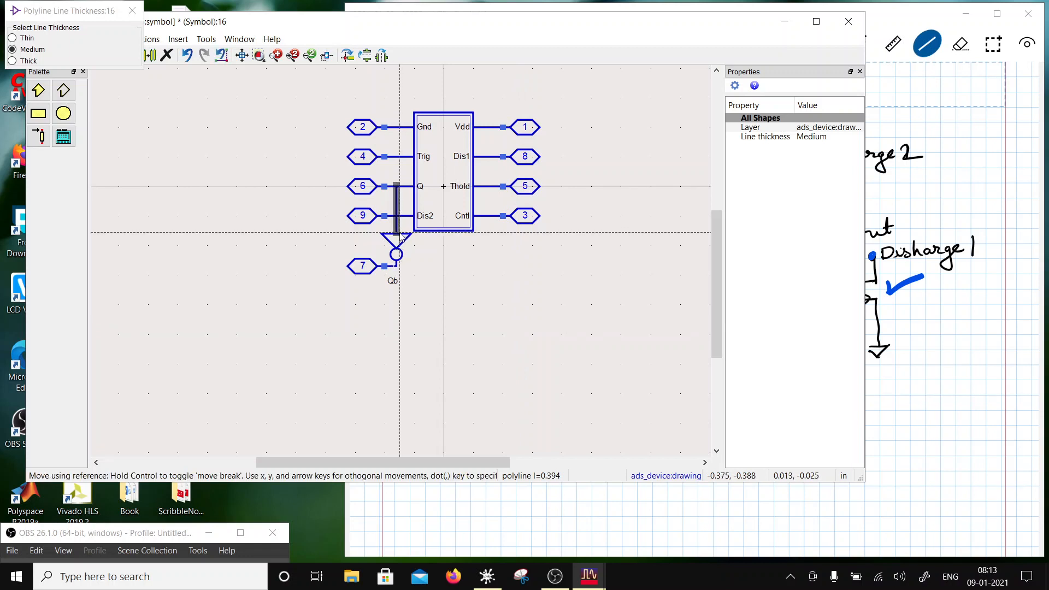
{"action": "left_click_drag", "start_coordinate": [400, 232], "coordinate": [400, 233]}
{"action": "left_click", "coordinate": [458, 276]}
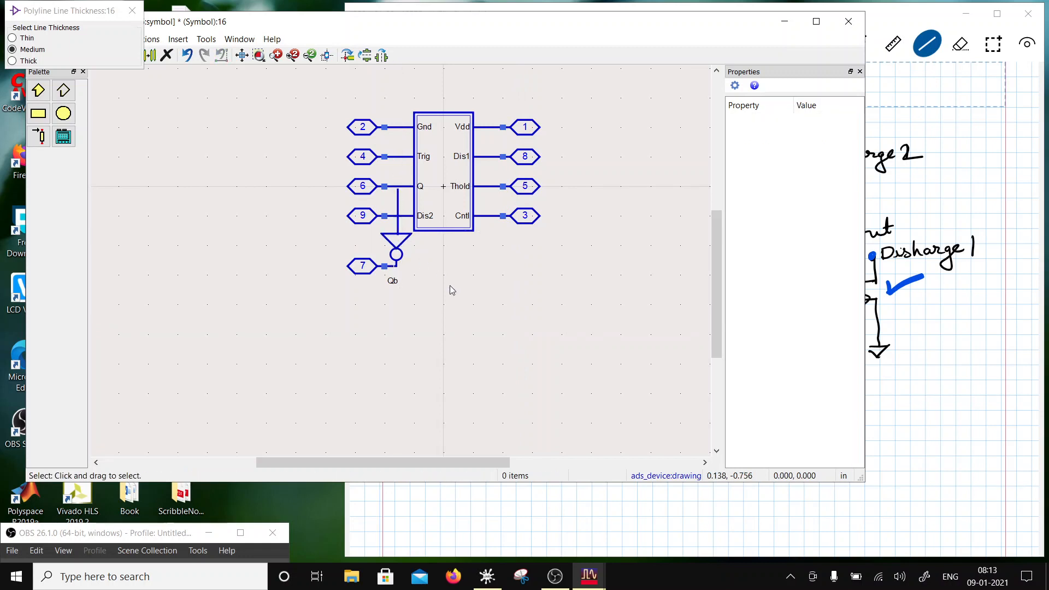
{"action": "left_click", "coordinate": [400, 189]}
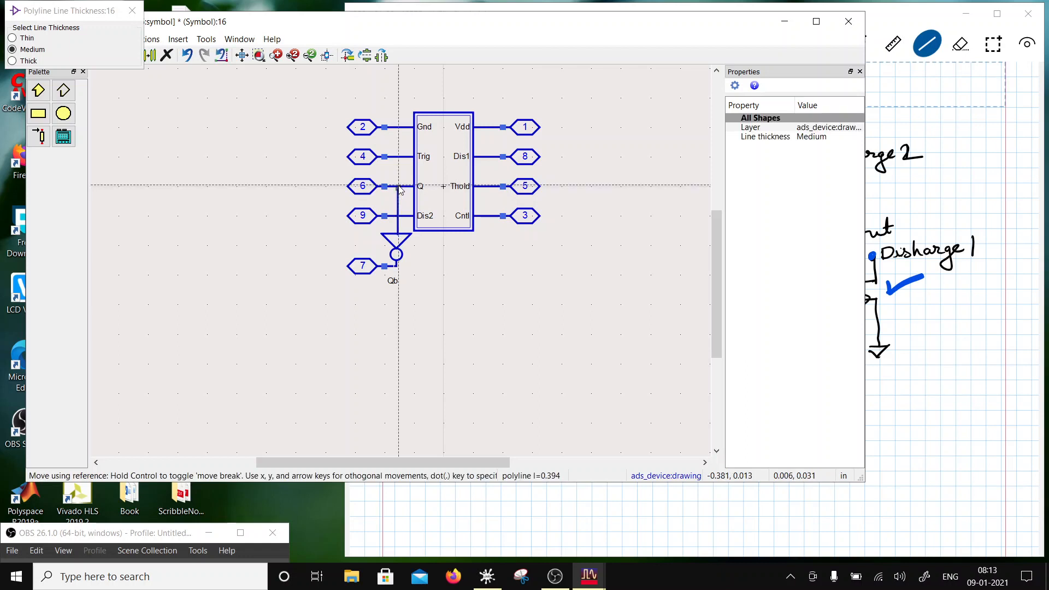
{"action": "left_click", "coordinate": [504, 268]}
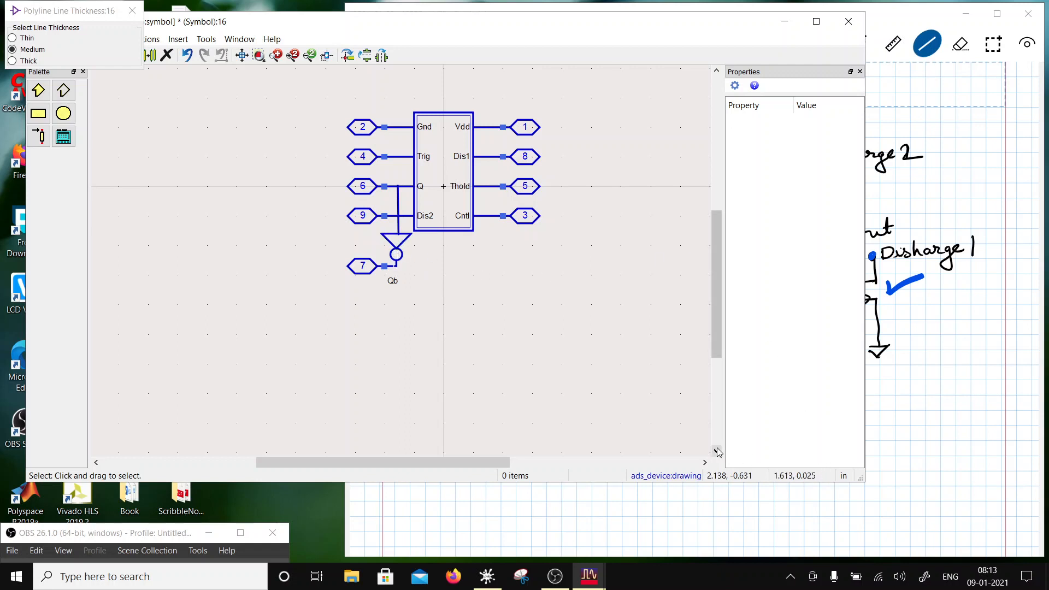
Step: Move the Qb label up and closer beneath the pin 7 lead
{"action": "left_click_drag", "start_coordinate": [393, 284], "coordinate": [390, 281]}
{"action": "left_click", "coordinate": [389, 280]}
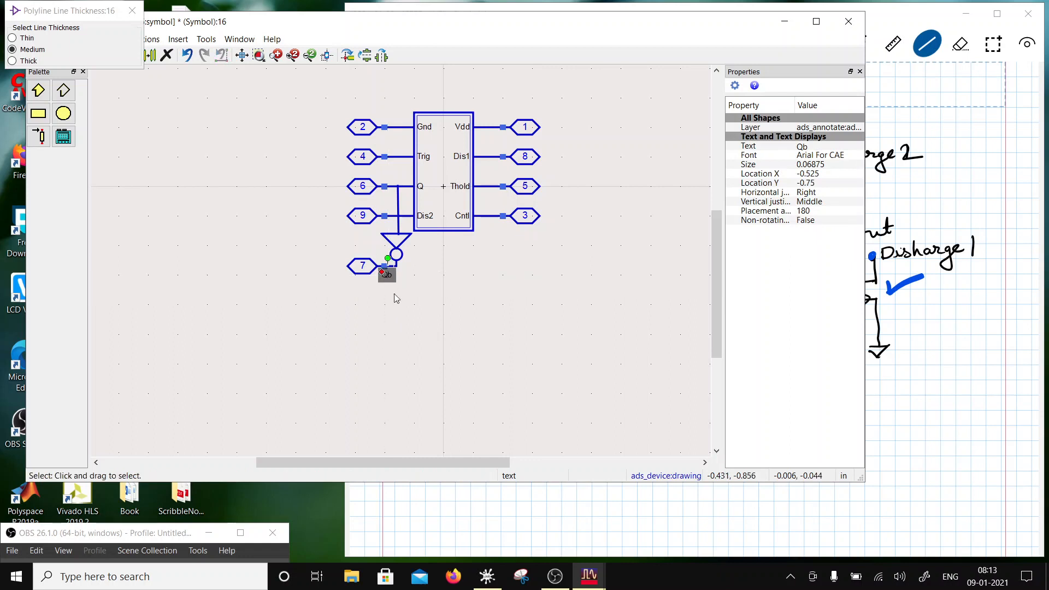
{"action": "left_click", "coordinate": [398, 298]}
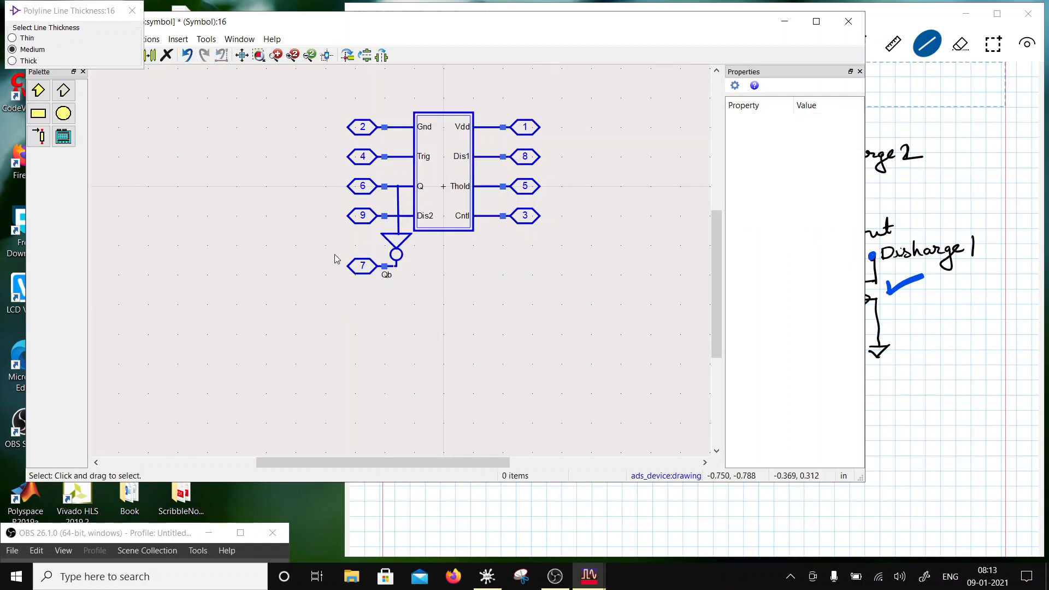
Step: Turn snapping back on and draw a Medium clockwise semicircular arc of radius 0.125 in the free space below the body
{"action": "left_click", "coordinate": [153, 38]}
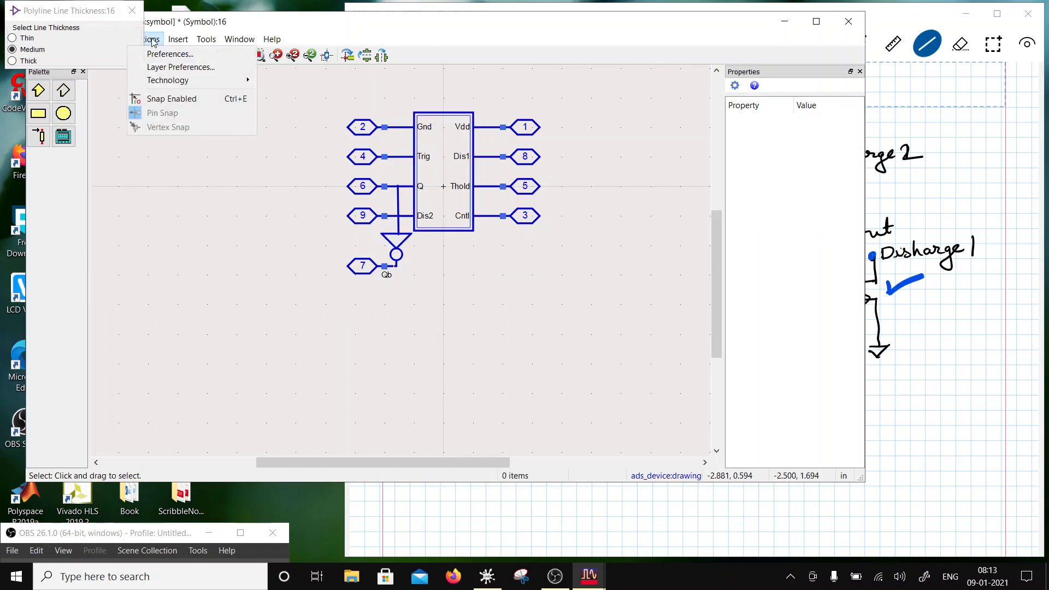
{"action": "left_click", "coordinate": [161, 104]}
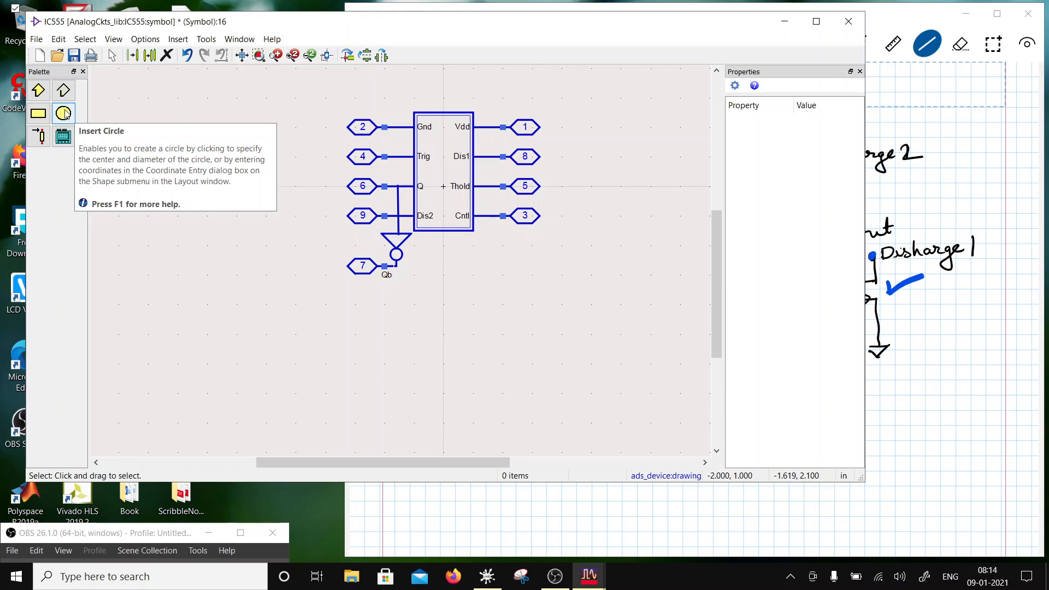
{"action": "left_click", "coordinate": [145, 39]}
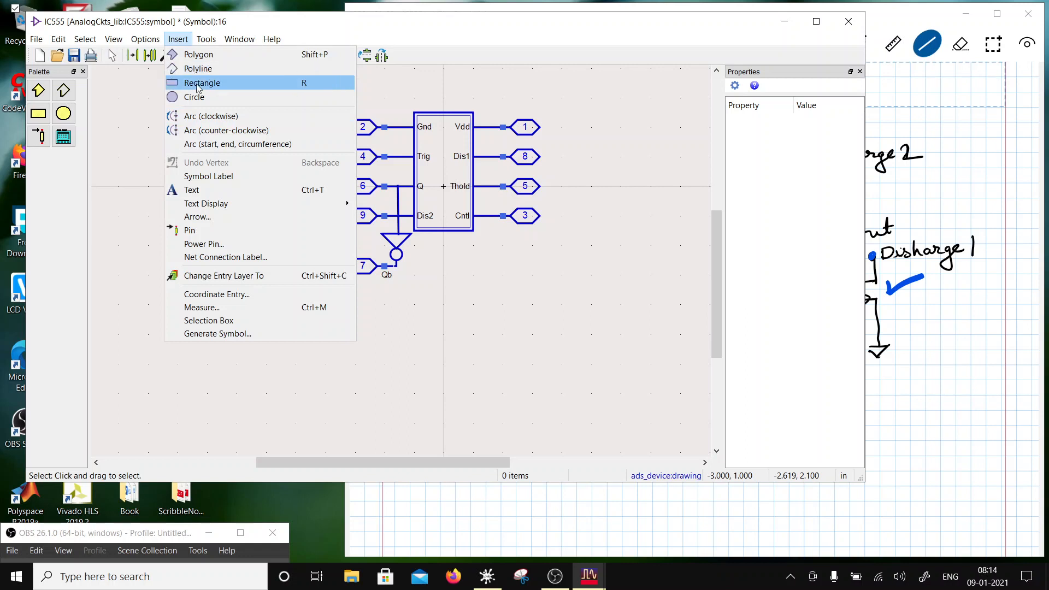
{"action": "left_click", "coordinate": [200, 116]}
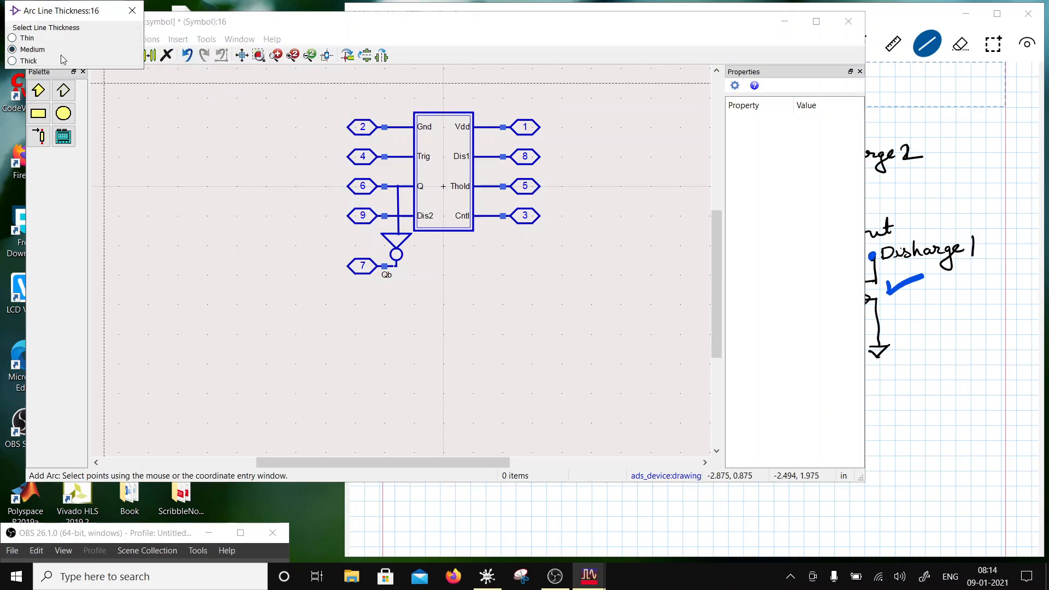
{"action": "left_click", "coordinate": [429, 306]}
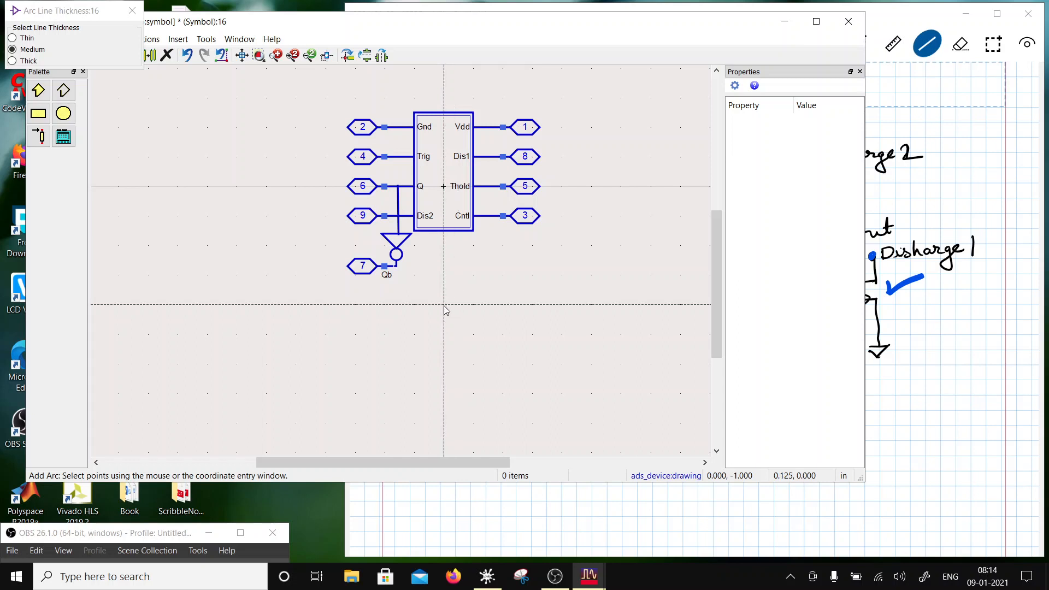
{"action": "left_click", "coordinate": [444, 306]}
{"action": "left_click", "coordinate": [458, 311]}
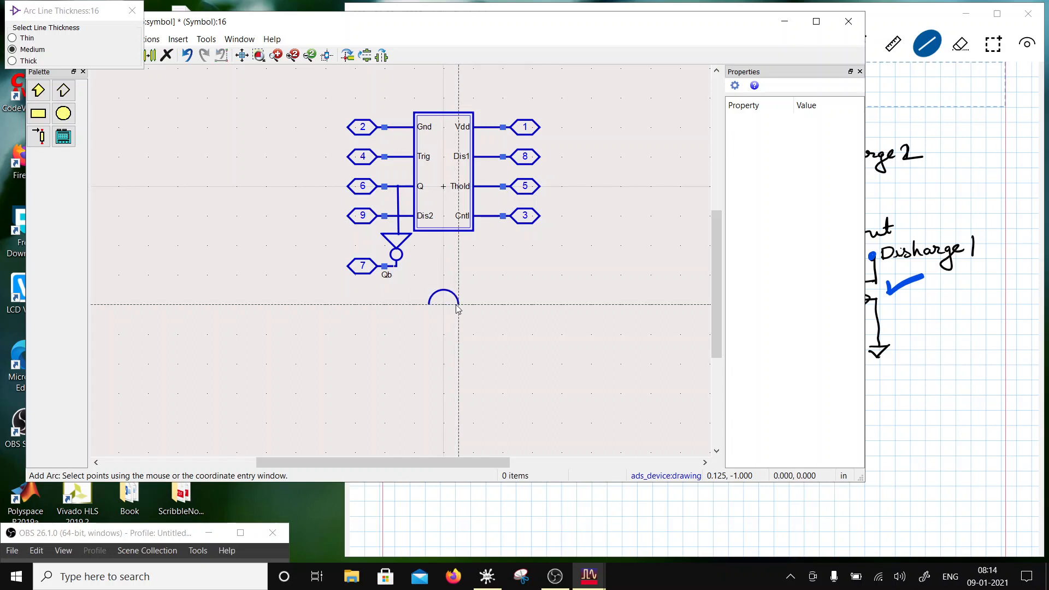
{"action": "key", "text": "Escape"}
Step: Mirror the arc about the X axis and place it at the middle of the body's top edge as the chip notch
{"action": "left_click", "coordinate": [450, 290]}
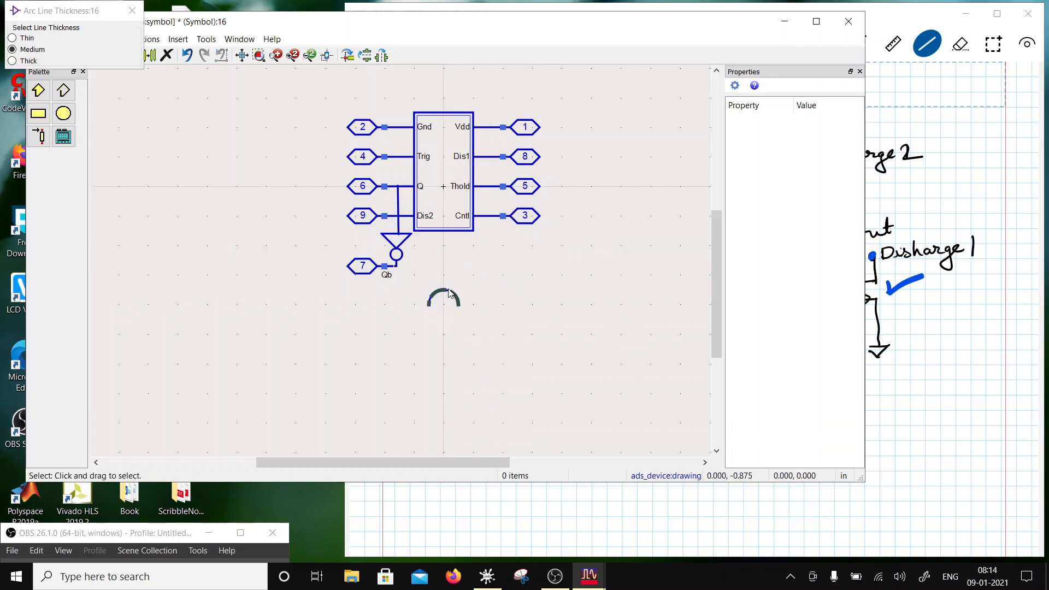
{"action": "left_click", "coordinate": [365, 54]}
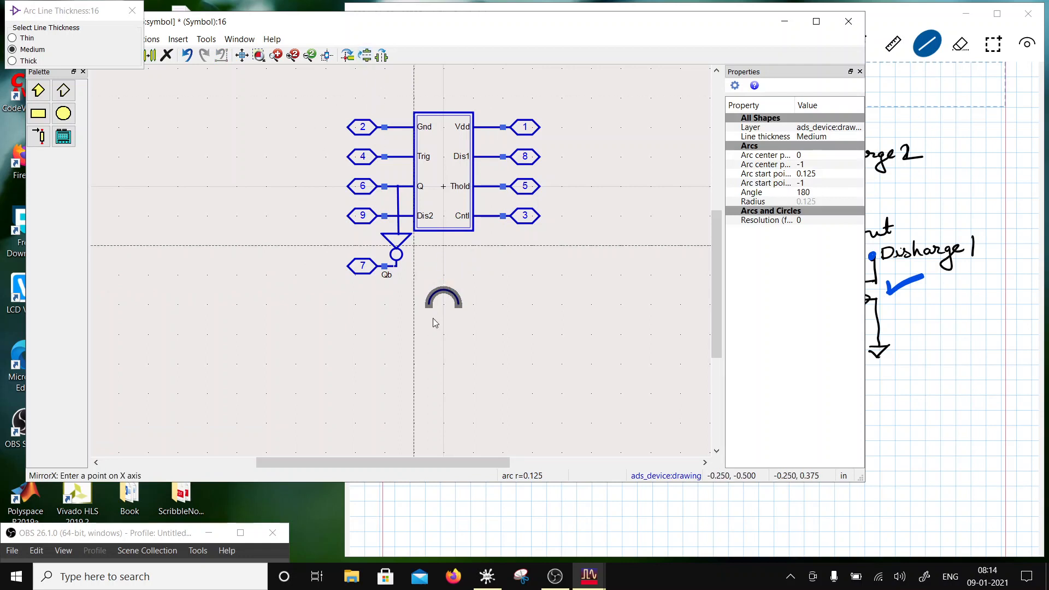
{"action": "left_click", "coordinate": [459, 335]}
{"action": "left_click_drag", "start_coordinate": [452, 374], "coordinate": [455, 127]}
{"action": "left_click", "coordinate": [453, 270]}
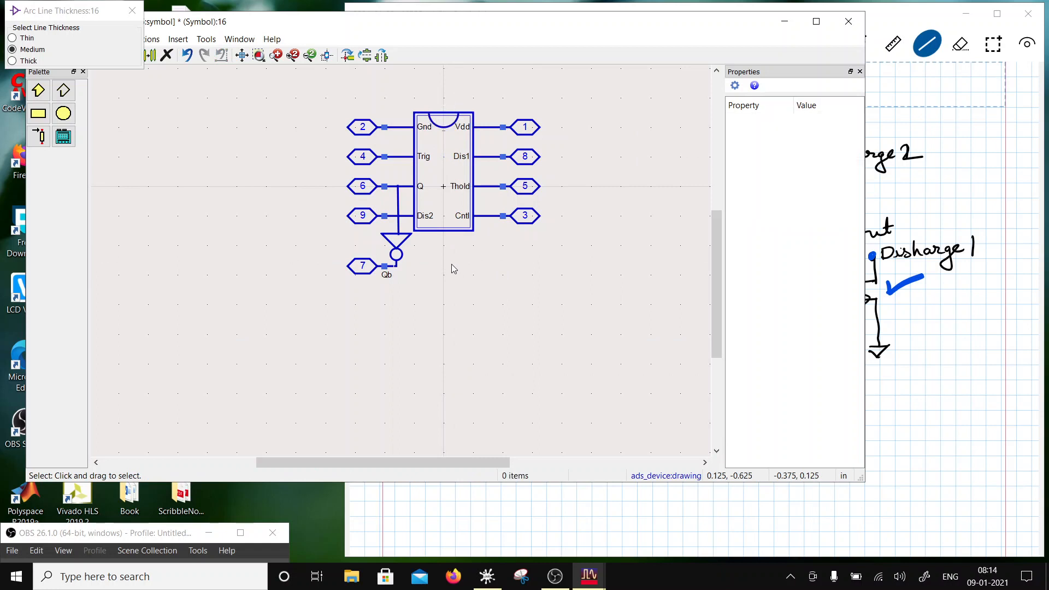
{"action": "left_click", "coordinate": [125, 15]}
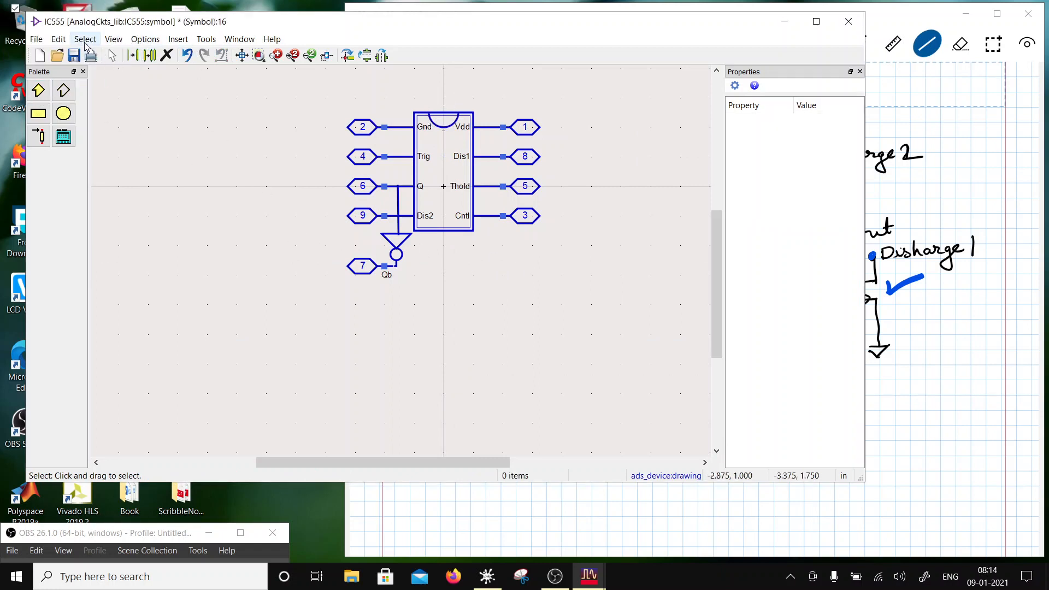
Step: Add the text IC555 beneath the symbol body and position it beside the inverter triangle
{"action": "left_click", "coordinate": [145, 39]}
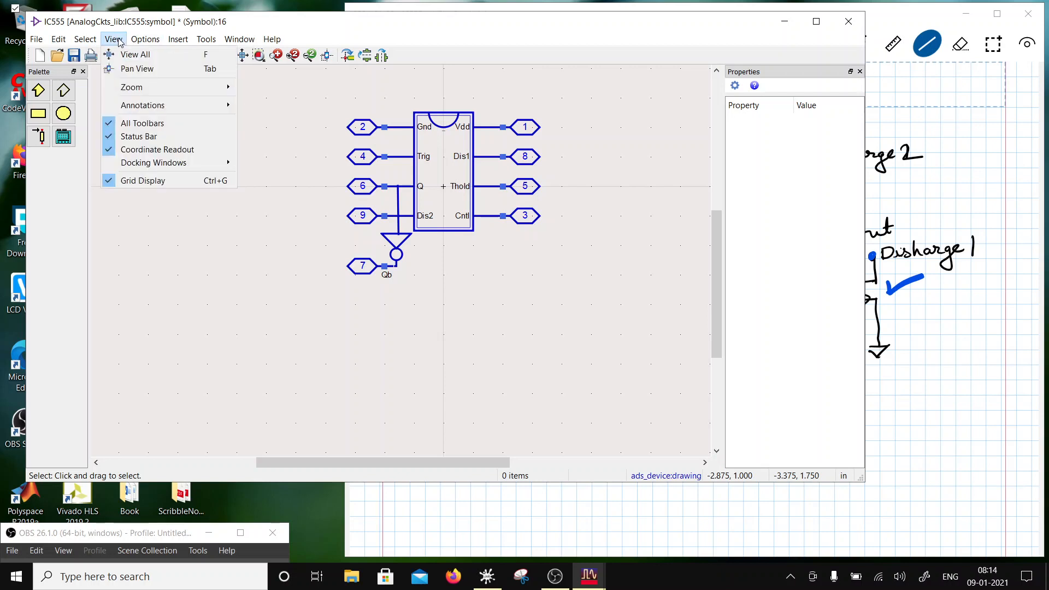
{"action": "mouse_move", "coordinate": [178, 40]}
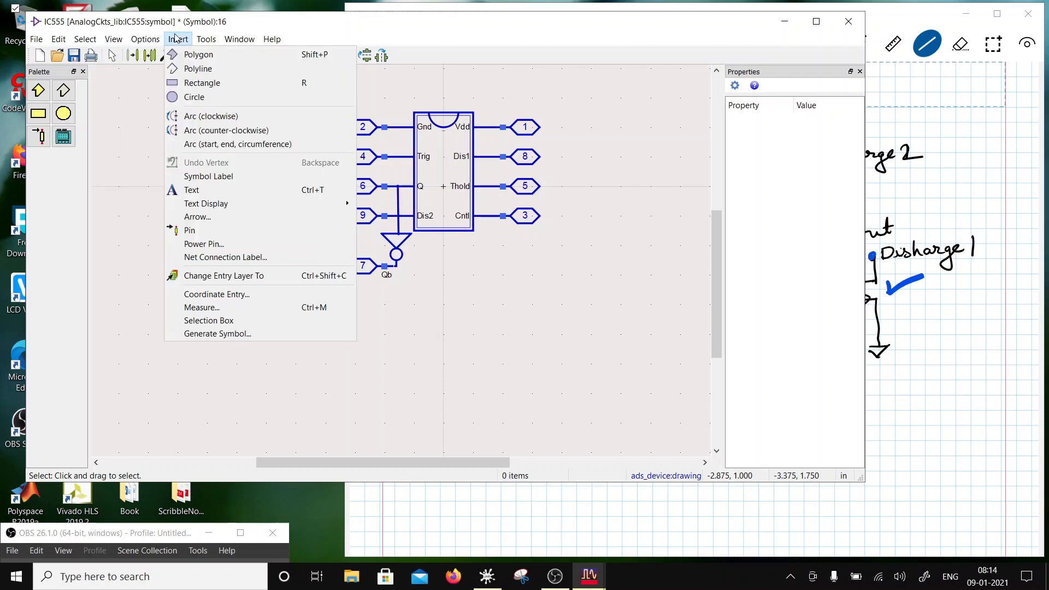
{"action": "left_click", "coordinate": [205, 190]}
{"action": "left_click", "coordinate": [428, 262]}
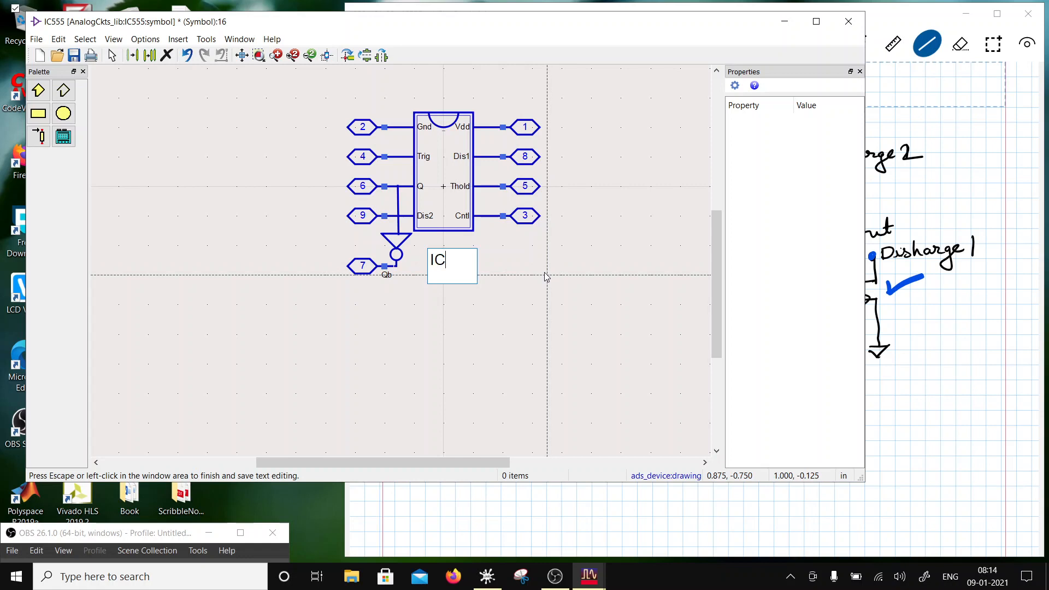
{"action": "type", "text": "IC555"}
{"action": "left_click", "coordinate": [518, 273]}
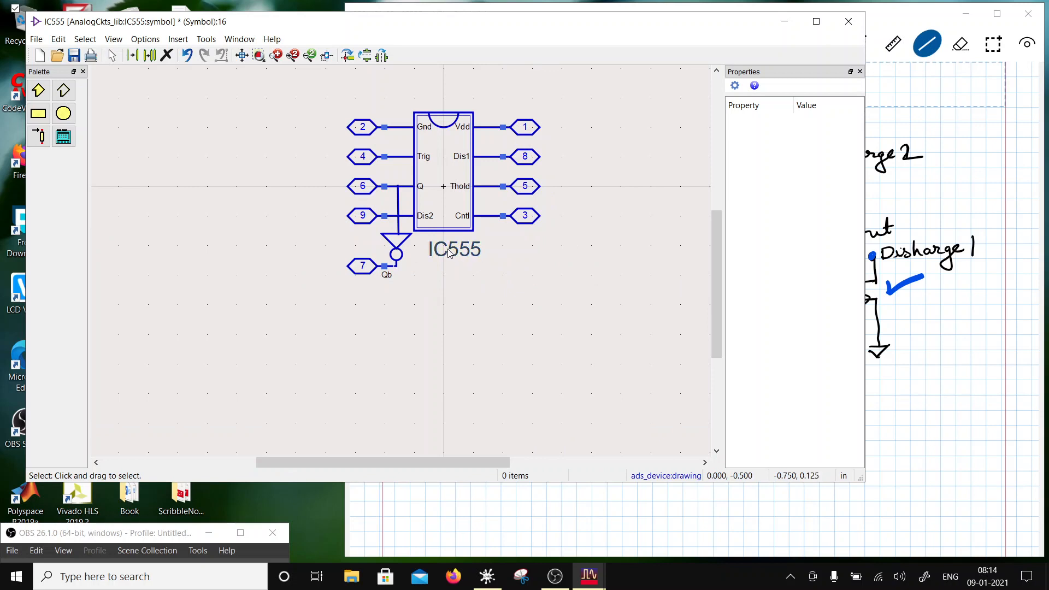
{"action": "left_click_drag", "start_coordinate": [448, 250], "coordinate": [432, 250]}
{"action": "left_click", "coordinate": [458, 290]}
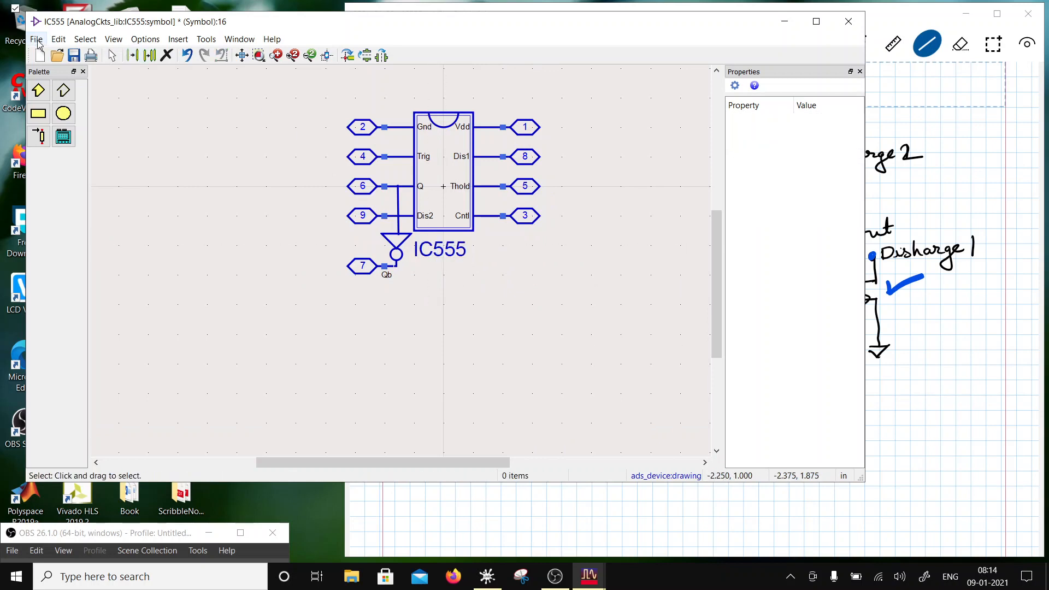
Step: Save the IC555 symbol and close its window to return to the workspace's main window
{"action": "left_click", "coordinate": [74, 56]}
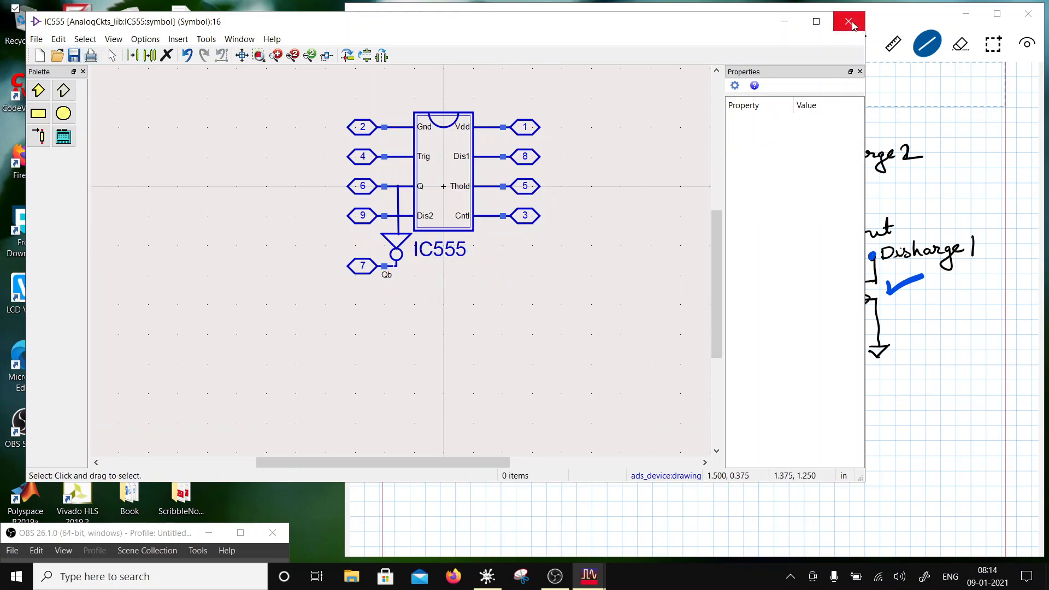
{"action": "left_click", "coordinate": [113, 39]}
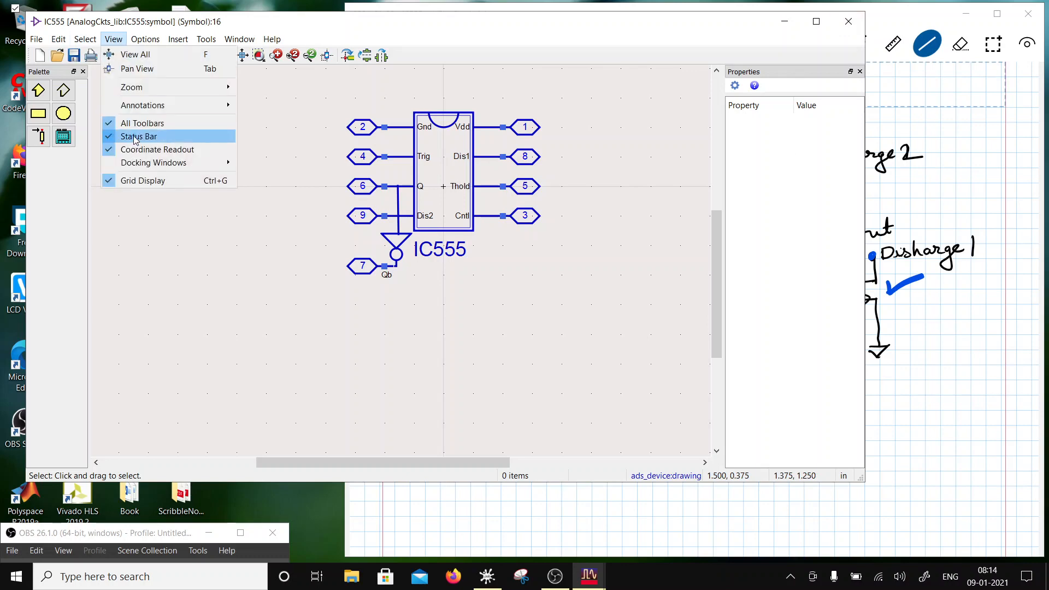
{"action": "left_click", "coordinate": [145, 39]}
{"action": "left_click", "coordinate": [848, 23]}
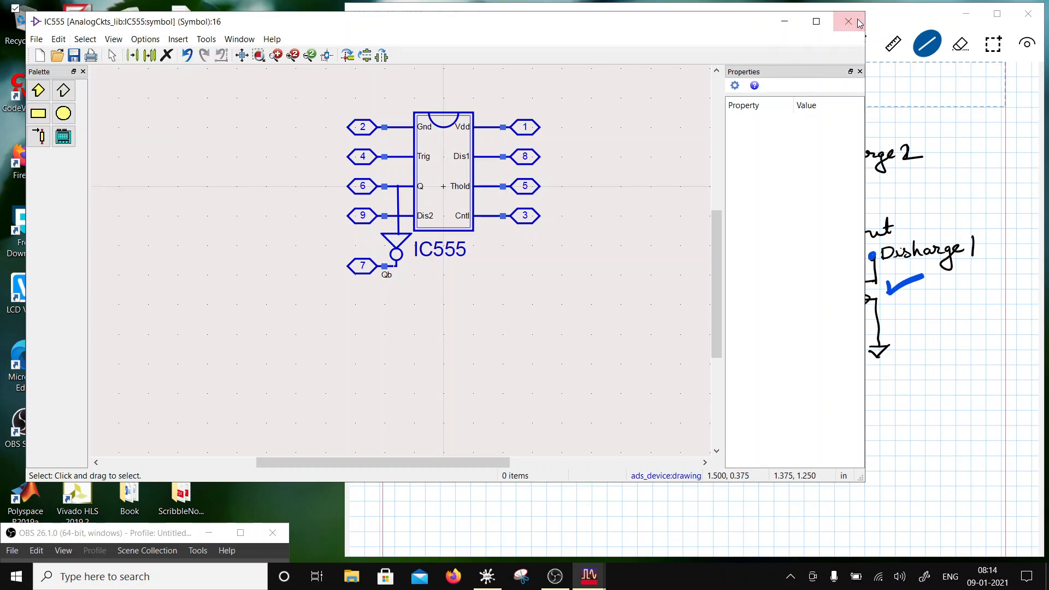
{"action": "left_click", "coordinate": [35, 85]}
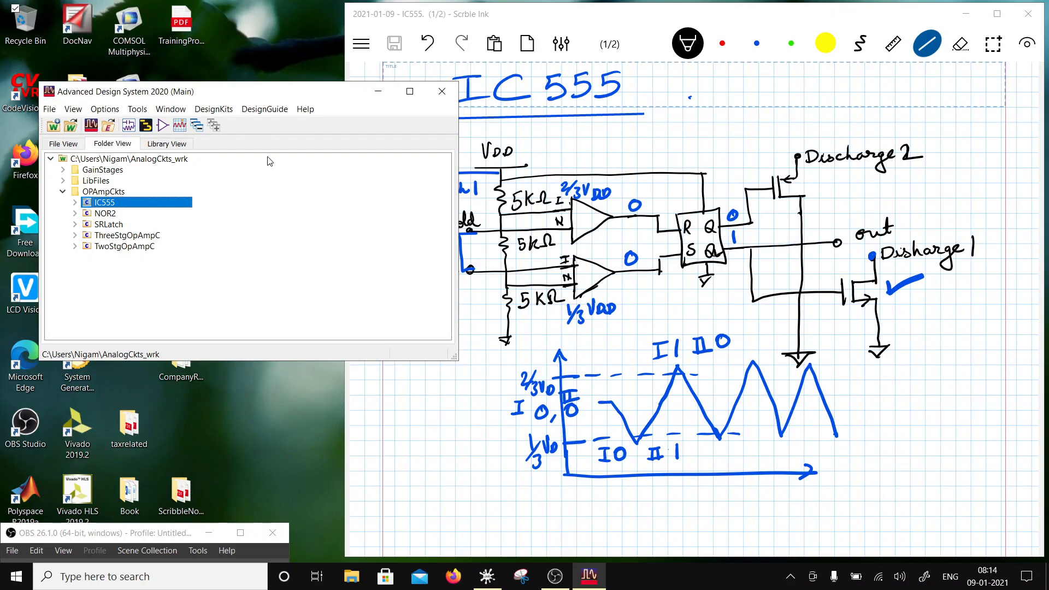
Step: Create a schematic cell named AstableMulti in the OPAmpCkts folder, using library AnalogCkts_lib
{"action": "right_click", "coordinate": [118, 192]}
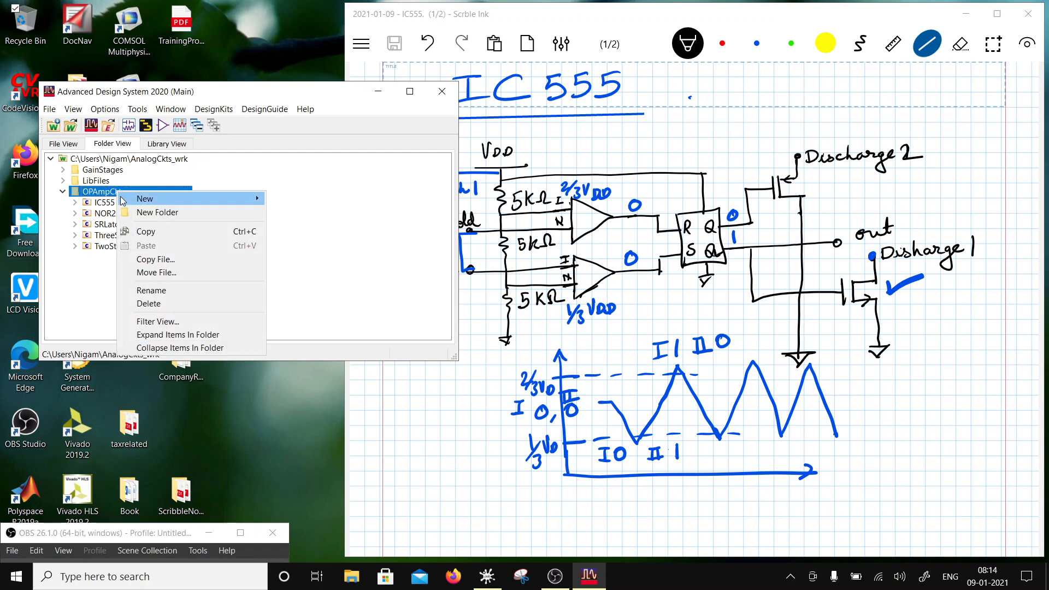
{"action": "mouse_move", "coordinate": [166, 203]}
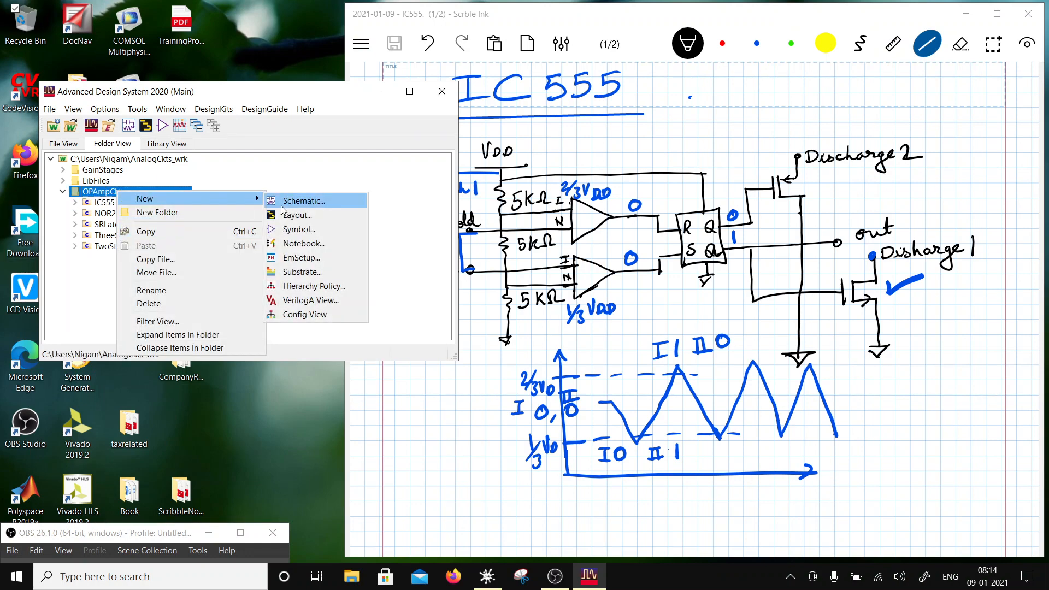
{"action": "left_click", "coordinate": [302, 201]}
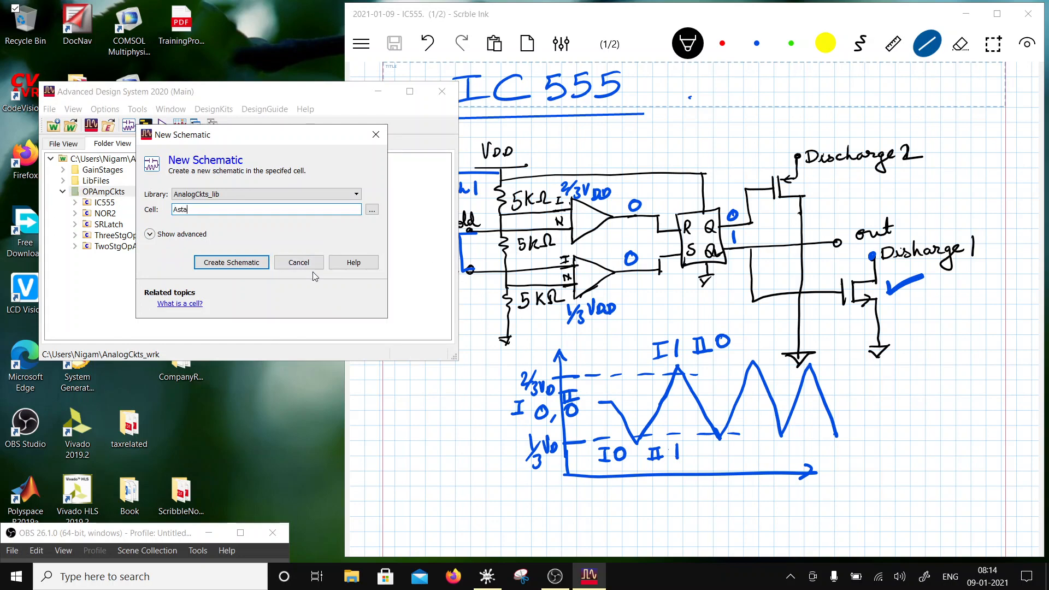
{"action": "type", "text": "AstableMulti"}
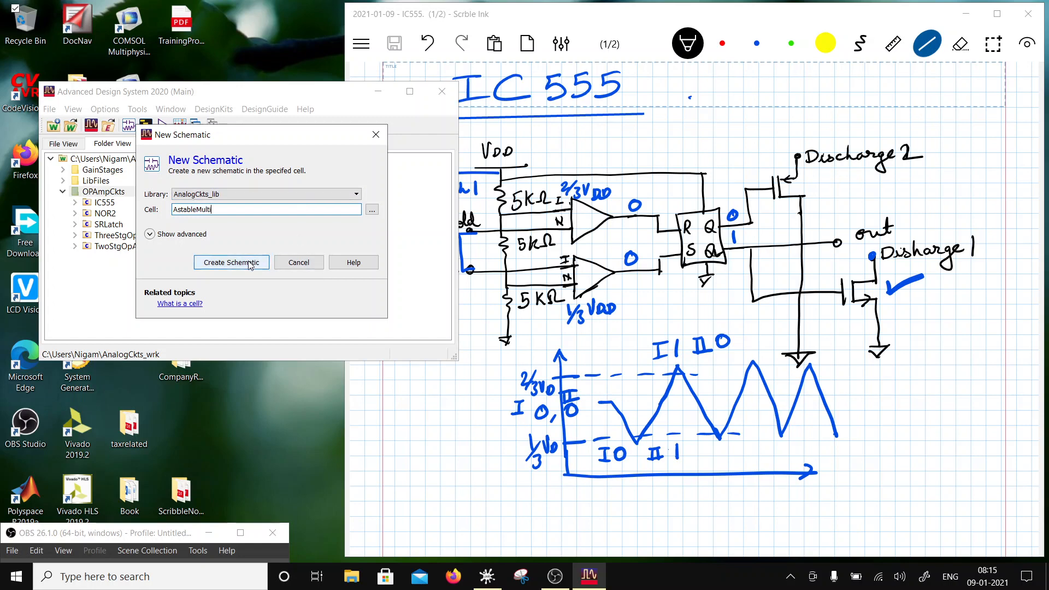
{"action": "left_click", "coordinate": [232, 262]}
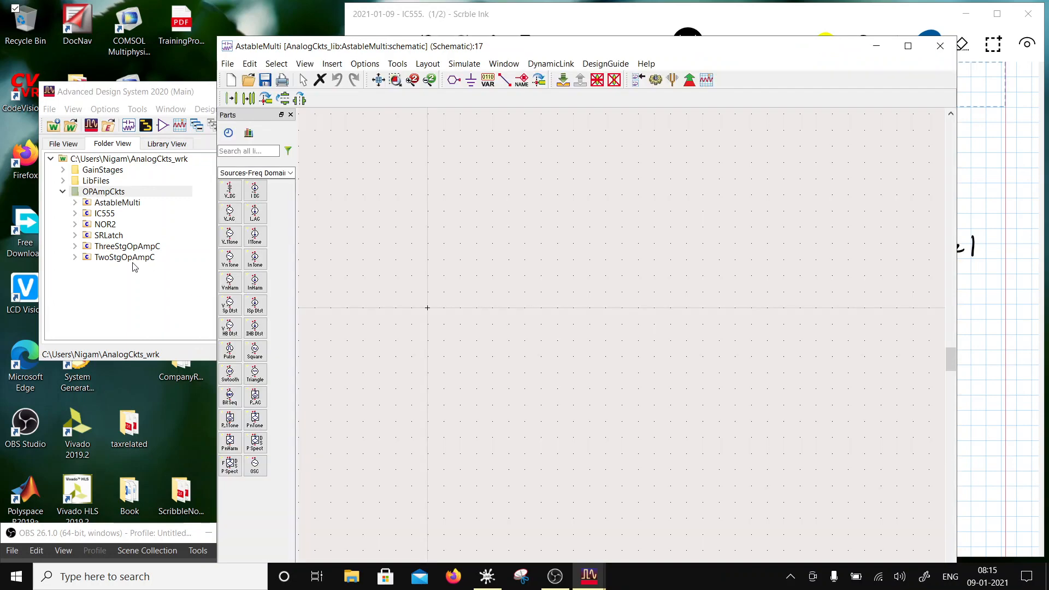
Step: Place one instance of the IC555 cell at the origin of the AstableMulti schematic
{"action": "left_click", "coordinate": [100, 216]}
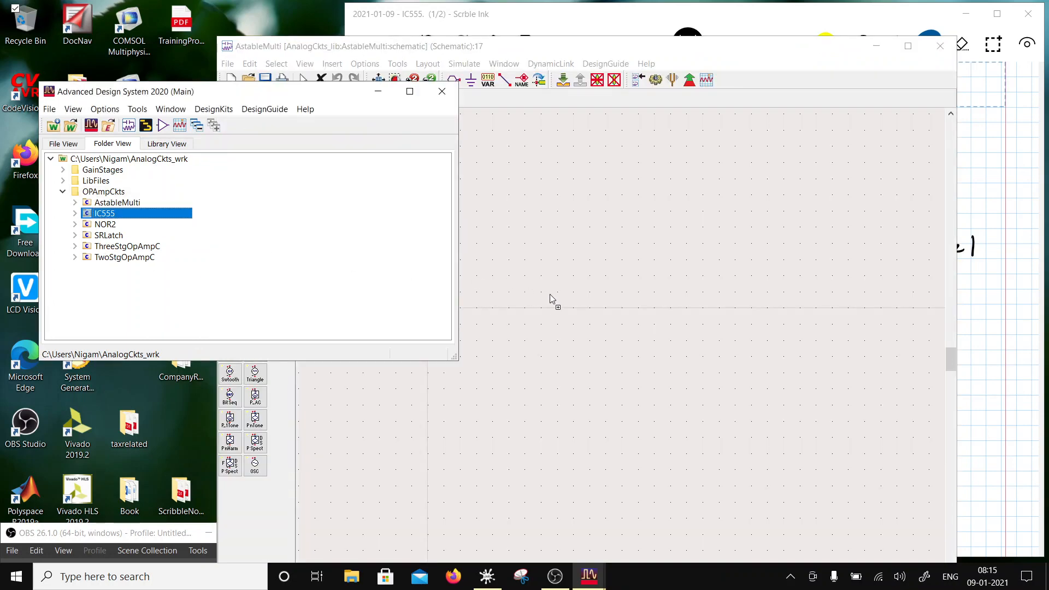
{"action": "left_click_drag", "start_coordinate": [550, 295], "coordinate": [550, 295]}
{"action": "left_click", "coordinate": [530, 47]}
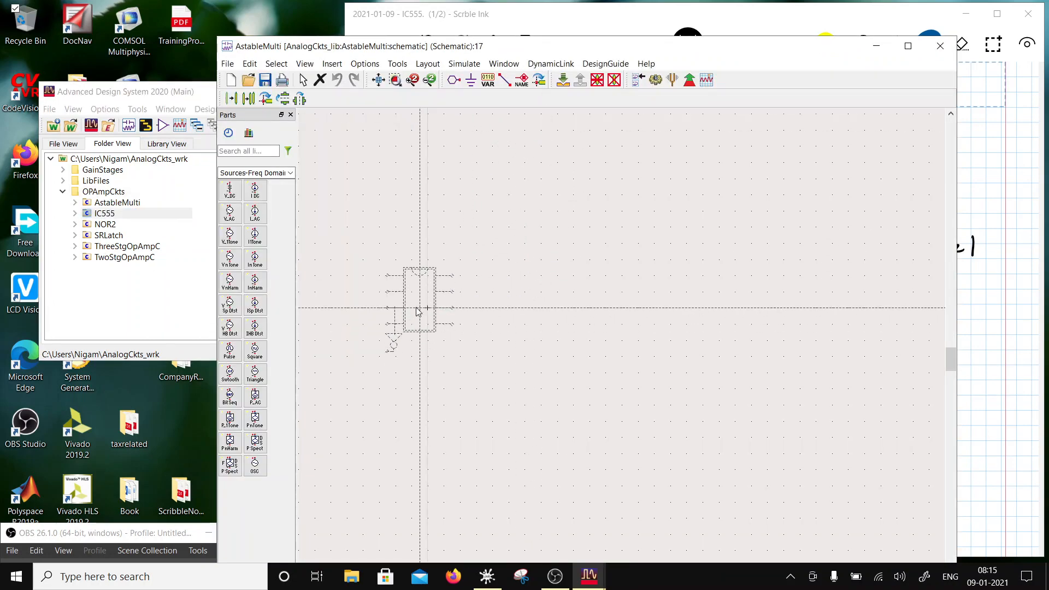
{"action": "left_click", "coordinate": [427, 309]}
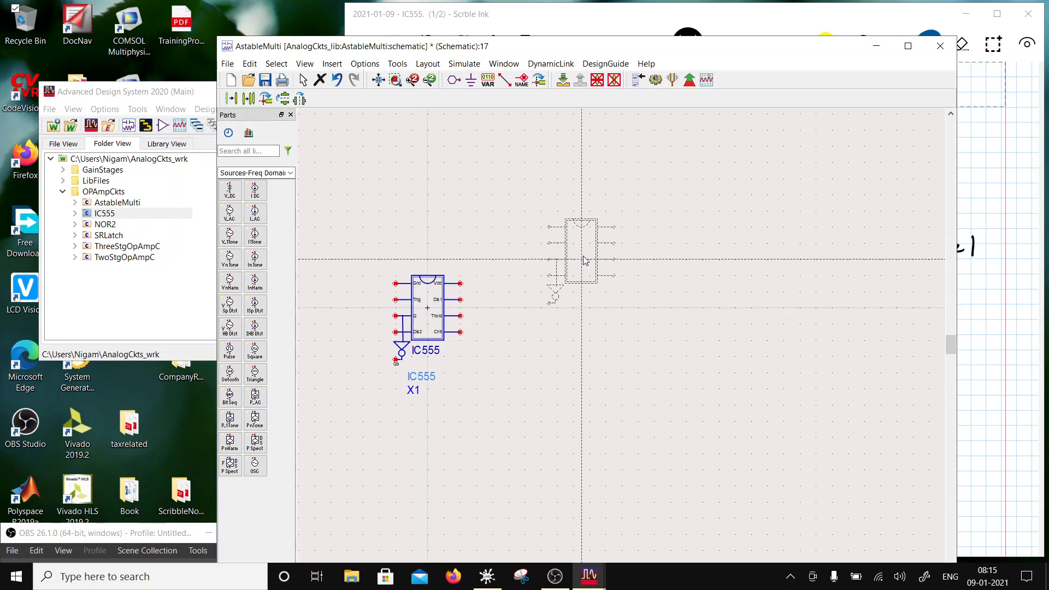
{"action": "key", "text": "Escape"}
Step: Move the IC555 instance's name label to just above the upper right corner of its body
{"action": "left_click", "coordinate": [426, 325]}
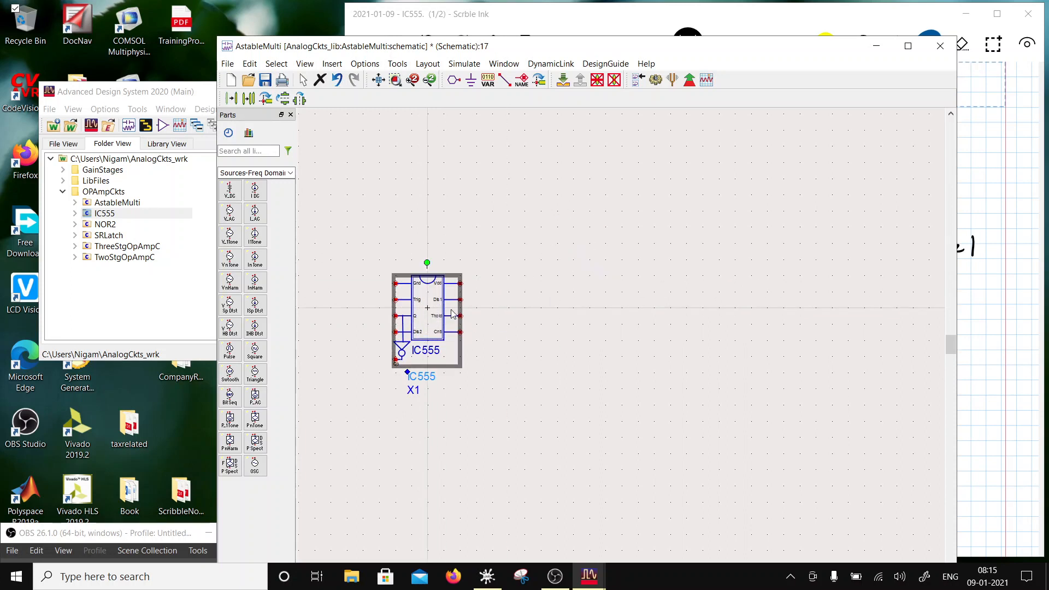
{"action": "key", "text": "F5"}
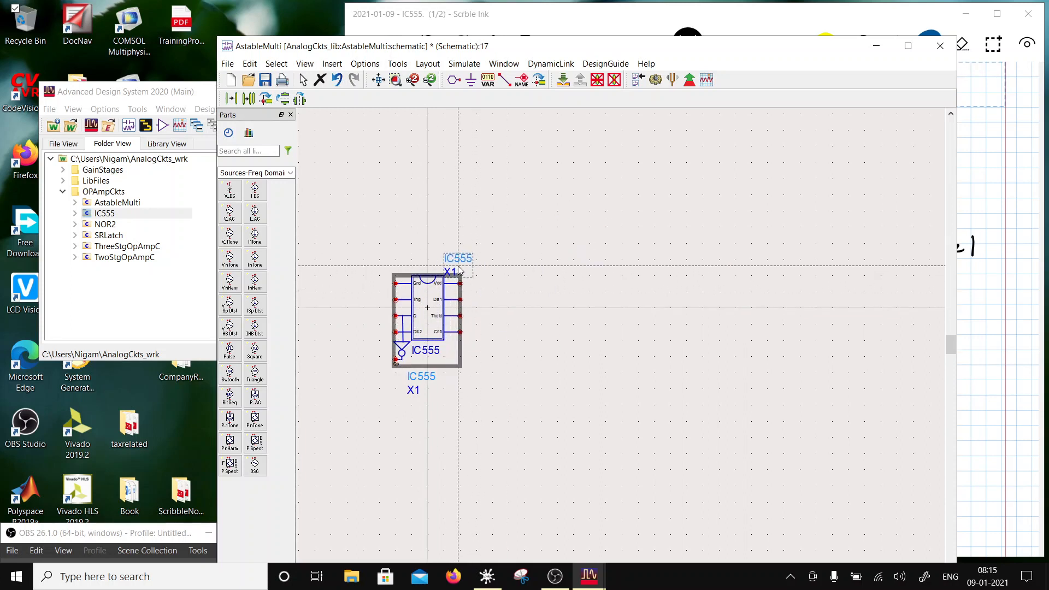
{"action": "left_click", "coordinate": [459, 271]}
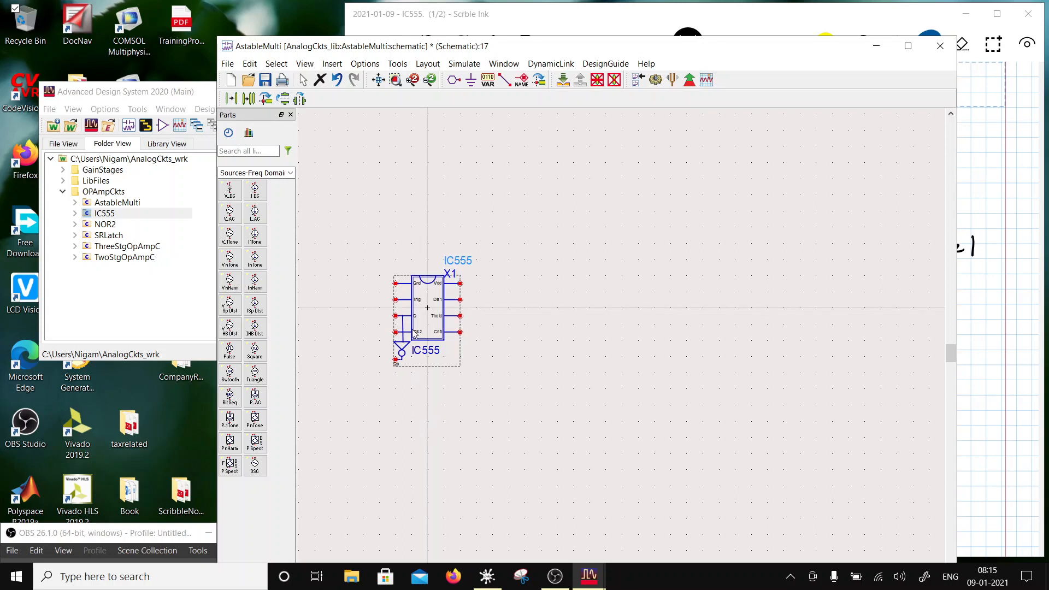
Step: Place a vertical lumped capacitor hanging from the IC555 pin directly below Thold
{"action": "left_click", "coordinate": [290, 173]}
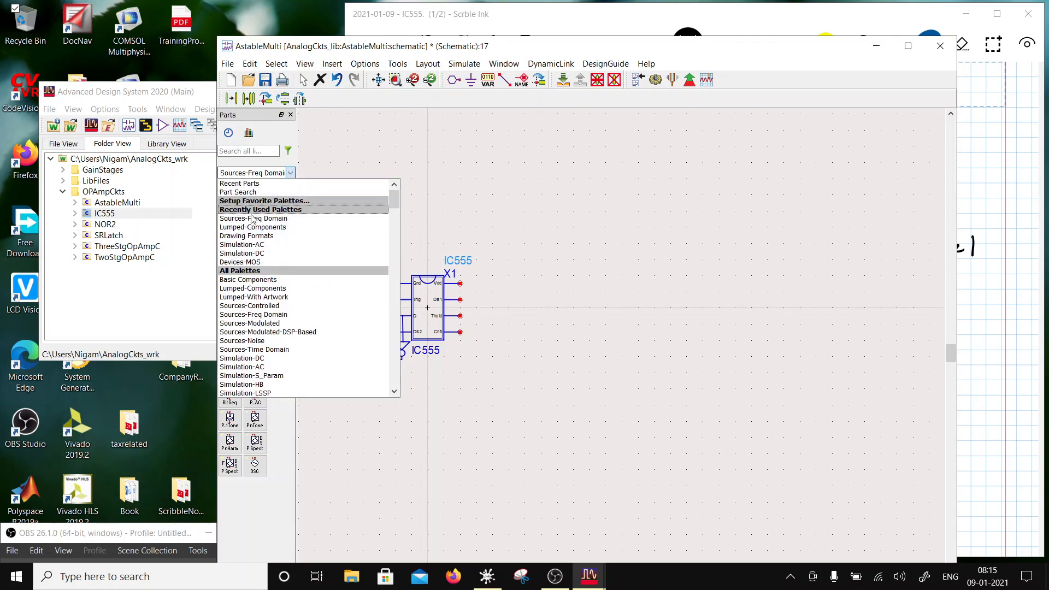
{"action": "left_click", "coordinate": [260, 288]}
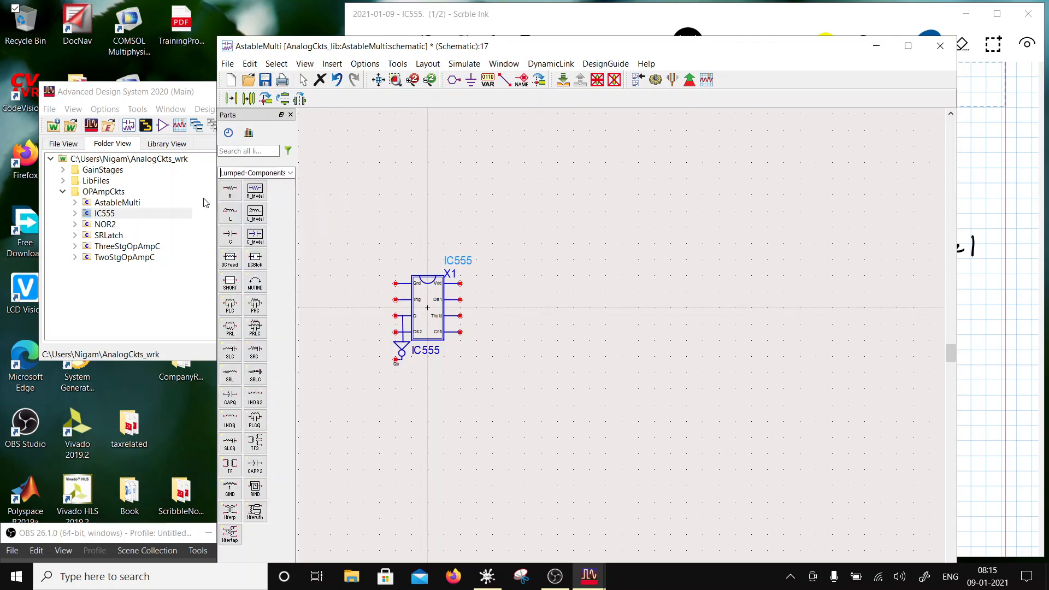
{"action": "left_click", "coordinate": [241, 243]}
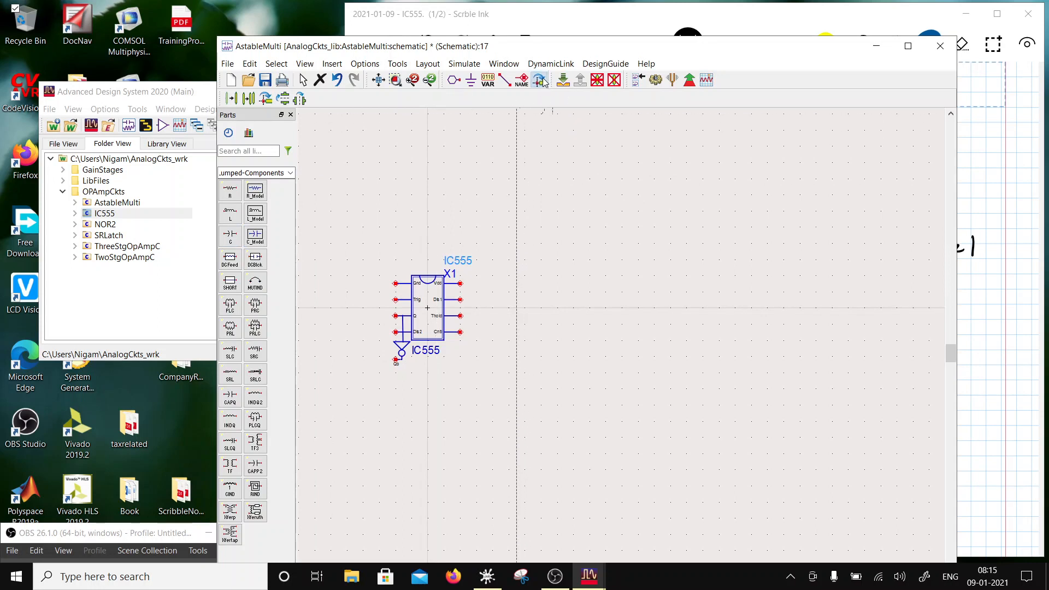
{"action": "left_click", "coordinate": [460, 335]}
{"action": "key", "text": "Escape"}
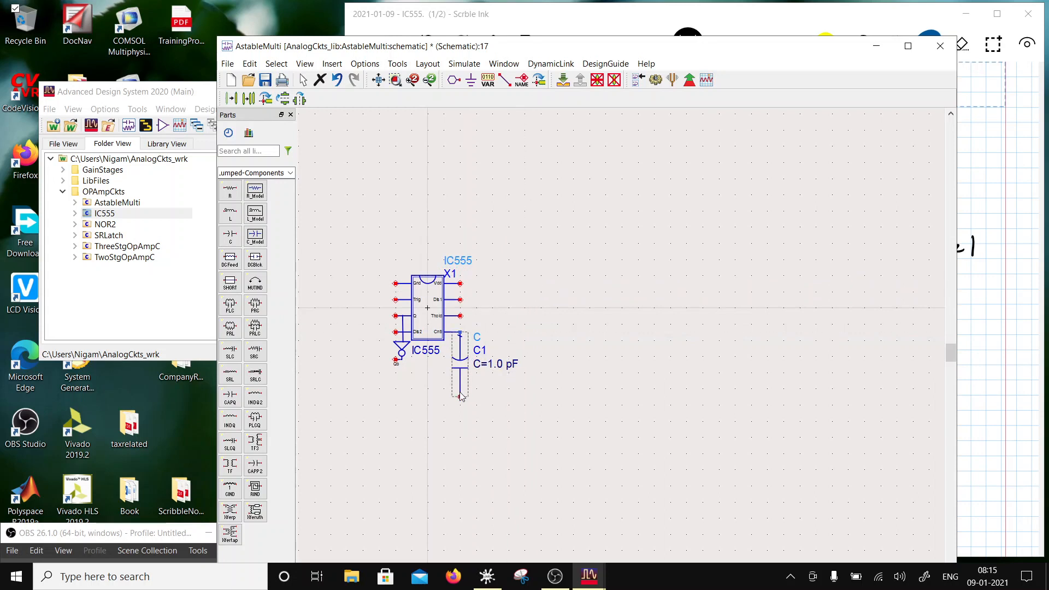
Step: Set the capacitance of the new capacitor to 20 fF
{"action": "left_click", "coordinate": [499, 371]}
{"action": "type", "text": "20"}
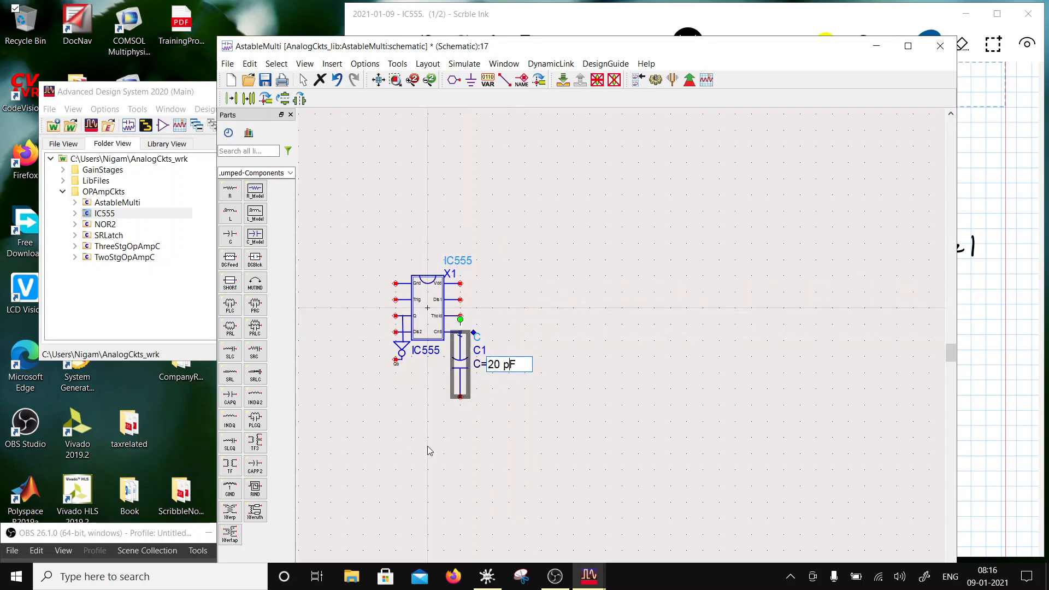
{"action": "key", "text": "BackSpace"}
{"action": "type", "text": "f"}
{"action": "left_click", "coordinate": [592, 395]}
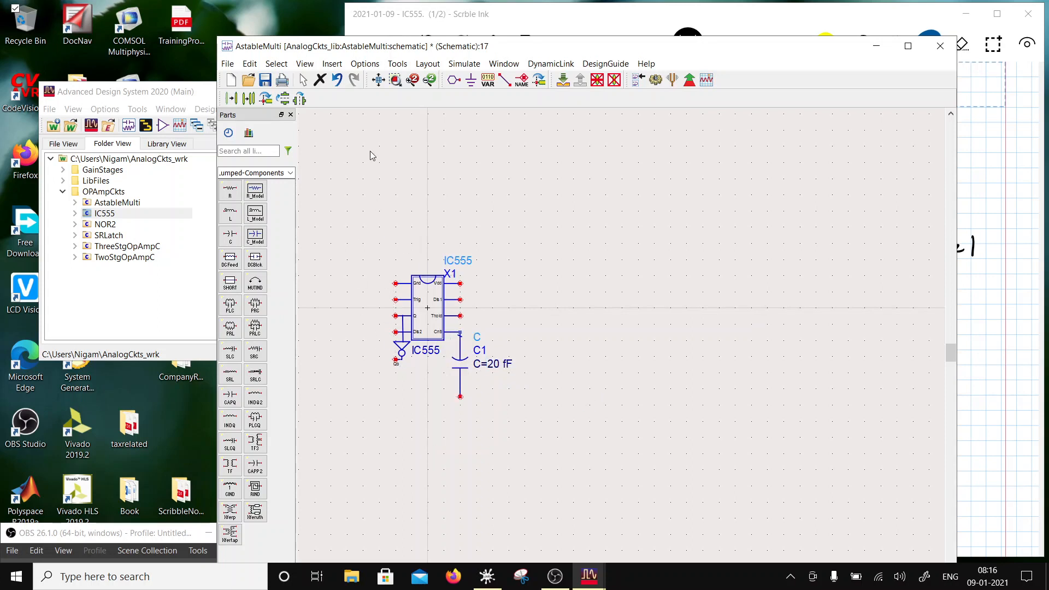
Step: Wire the IC555's Dis2 pin around beneath the chip to the lower end of capacitor C1
{"action": "left_click", "coordinate": [505, 80]}
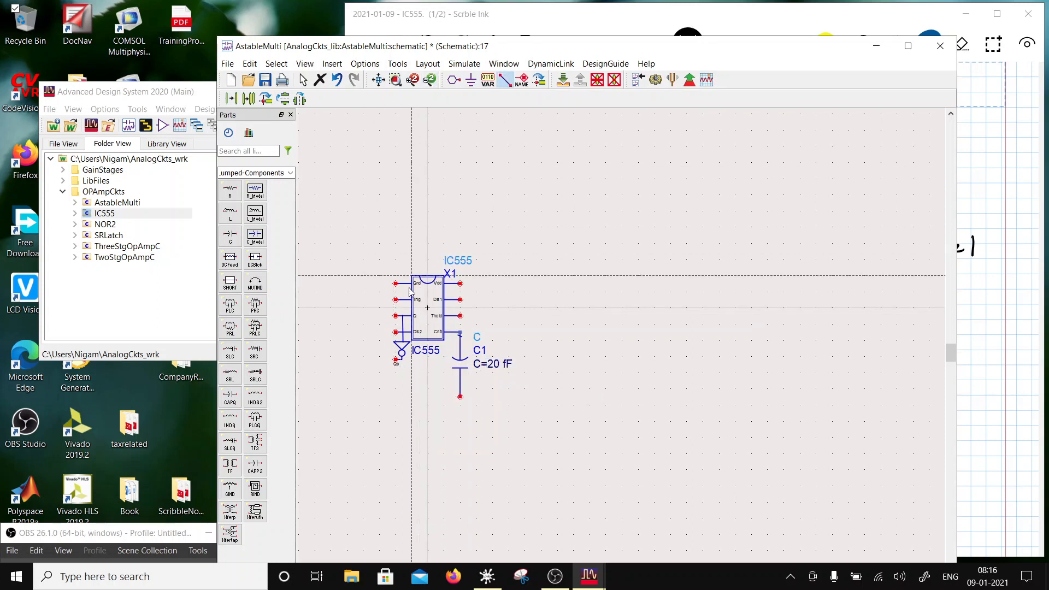
{"action": "left_click", "coordinate": [396, 333]}
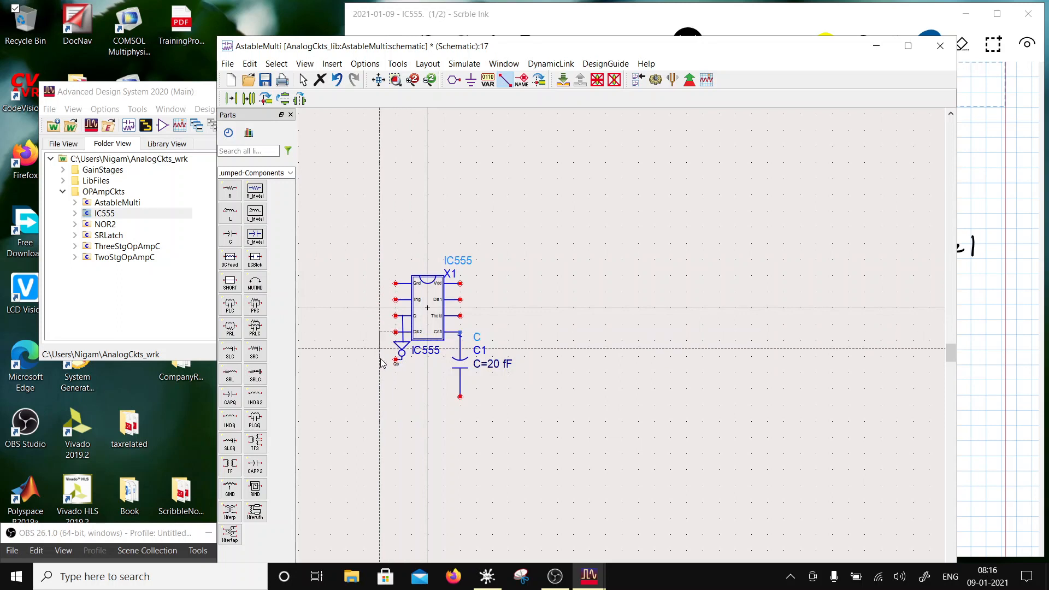
{"action": "left_click", "coordinate": [377, 403]}
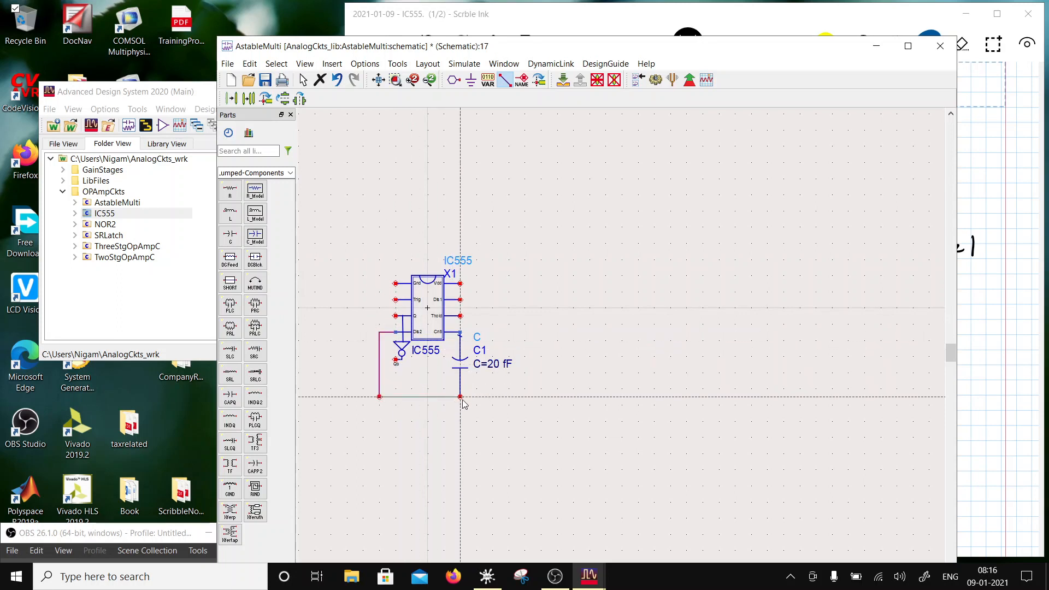
{"action": "left_click", "coordinate": [461, 397]}
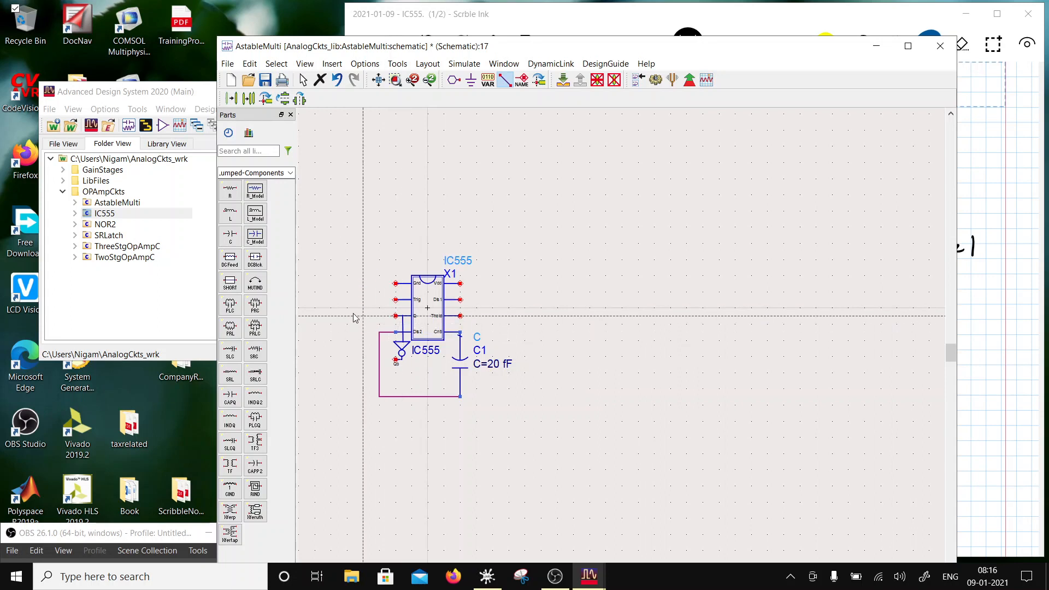
{"action": "key", "text": "Escape"}
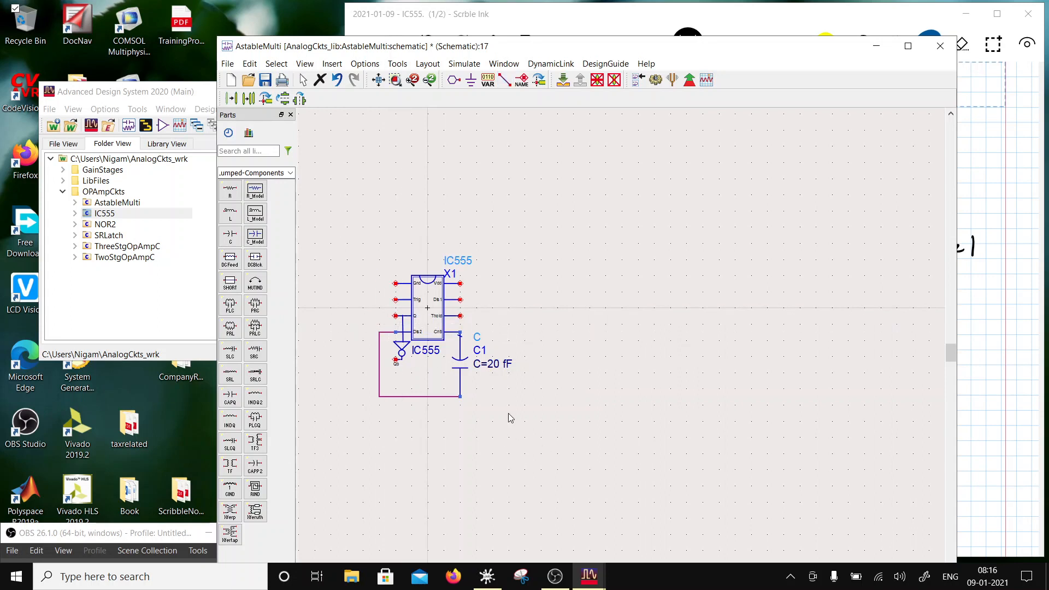
Step: Copy the 20 fF capacitor twice, placing both copies side by side to the left of the IC555 at C1's height
{"action": "left_click_drag", "start_coordinate": [509, 413], "coordinate": [451, 320]}
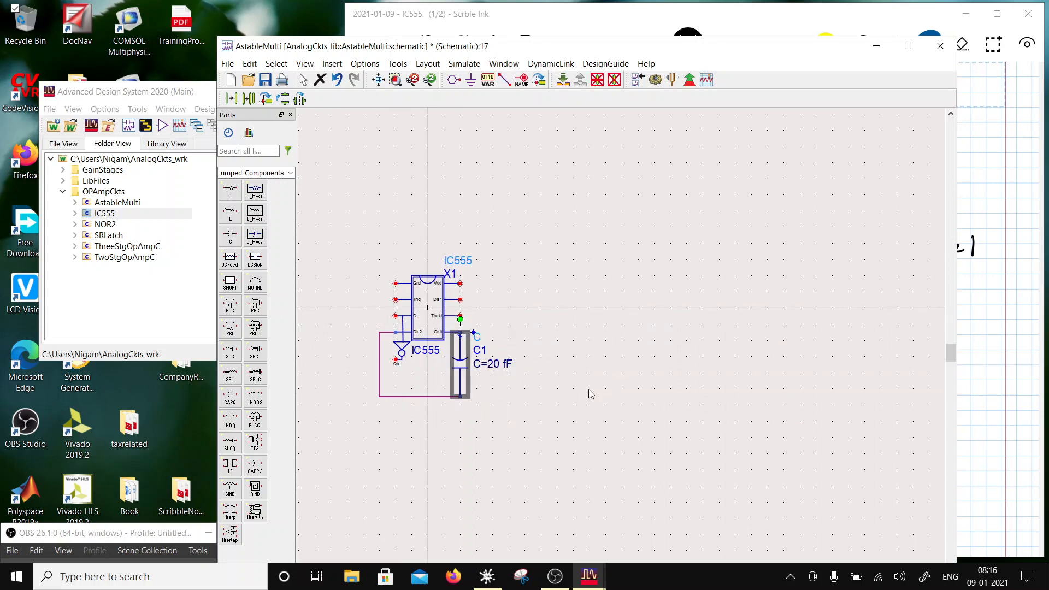
{"action": "left_click", "coordinate": [249, 98]}
{"action": "left_click", "coordinate": [460, 333]}
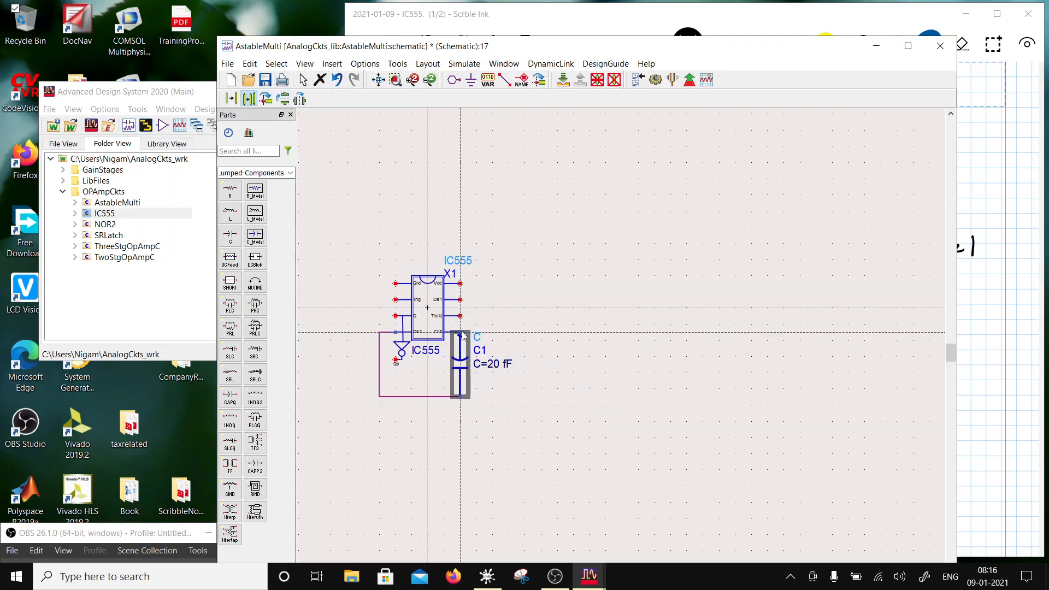
{"action": "scroll", "coordinate": [378, 335], "scroll_direction": "down", "scroll_amount": 1}
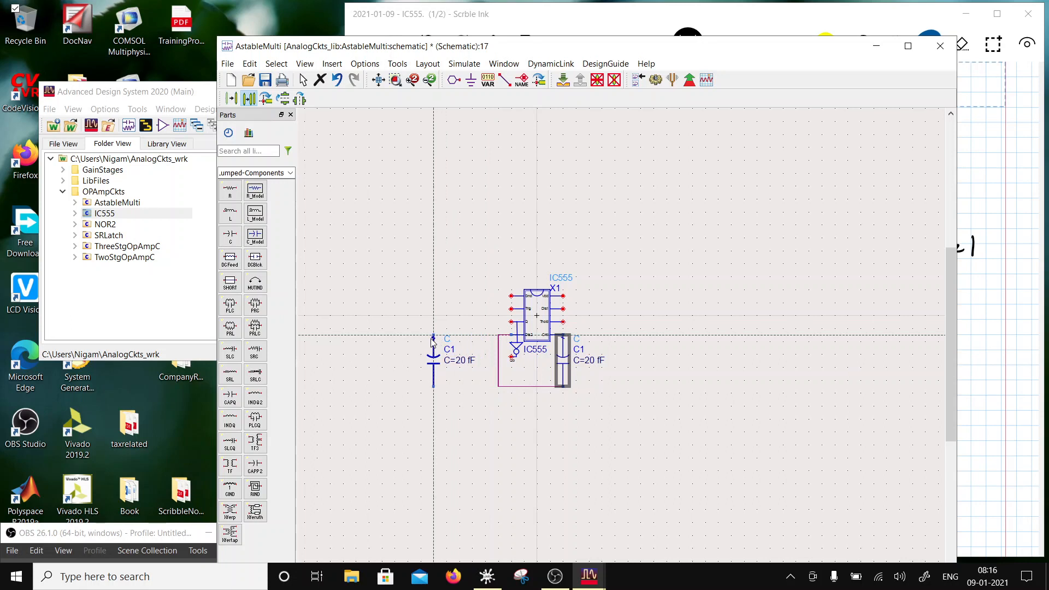
{"action": "left_click", "coordinate": [399, 343]}
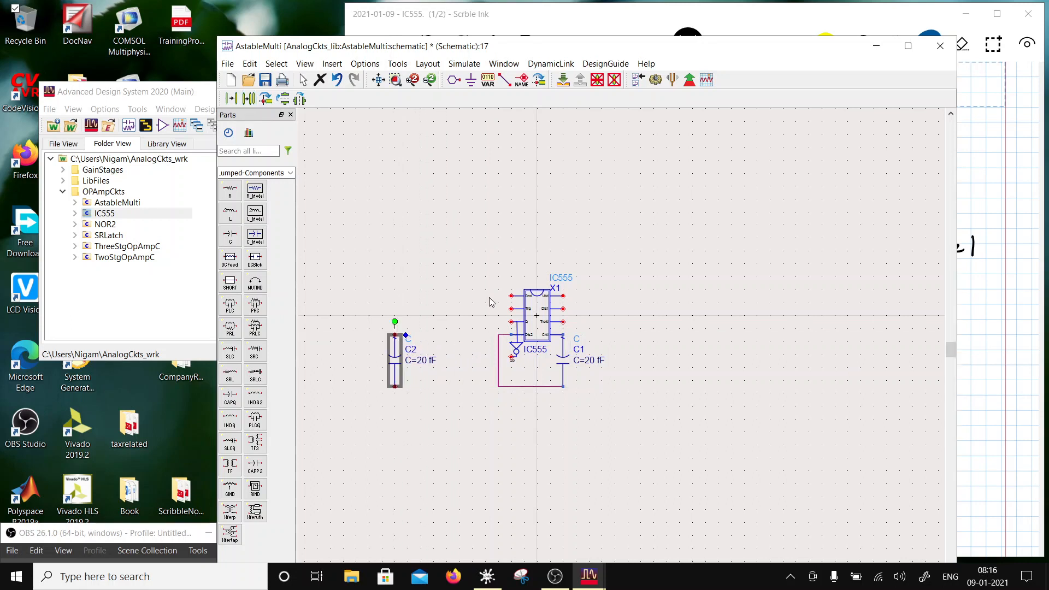
{"action": "left_click", "coordinate": [248, 98]}
{"action": "left_click", "coordinate": [395, 335]}
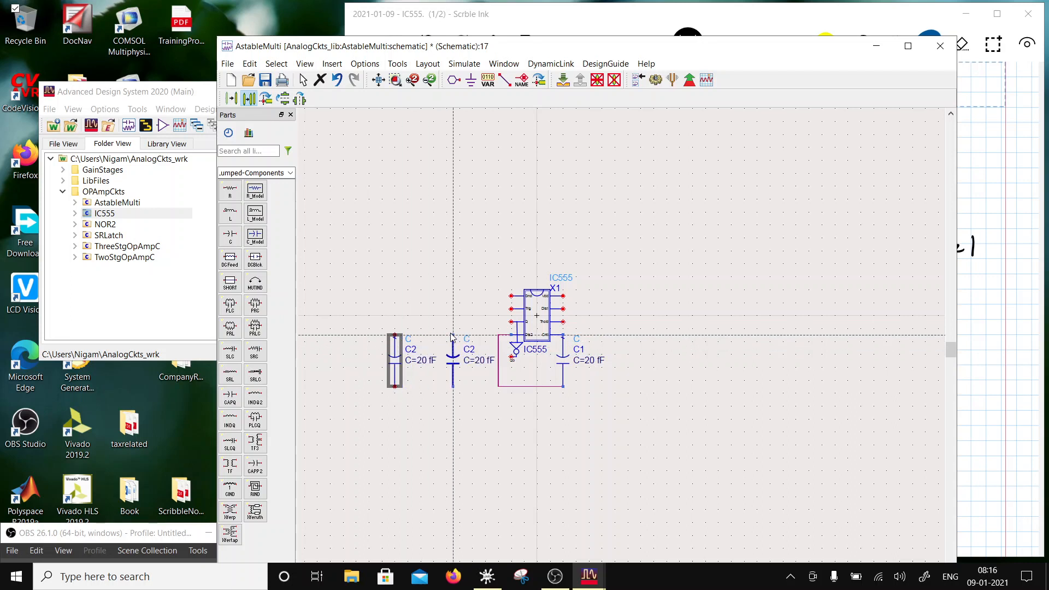
{"action": "left_click", "coordinate": [453, 335]}
Step: Wire the lower ends of capacitors C2 and C3 together and join them to the existing wire at C1's lower end
{"action": "left_click", "coordinate": [504, 79]}
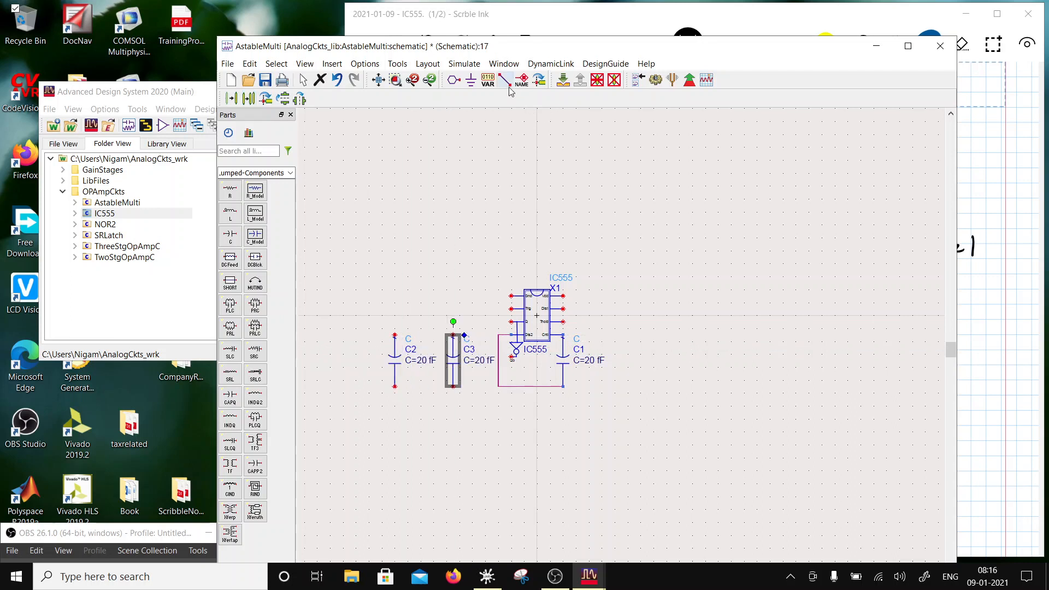
{"action": "left_click", "coordinate": [394, 387]}
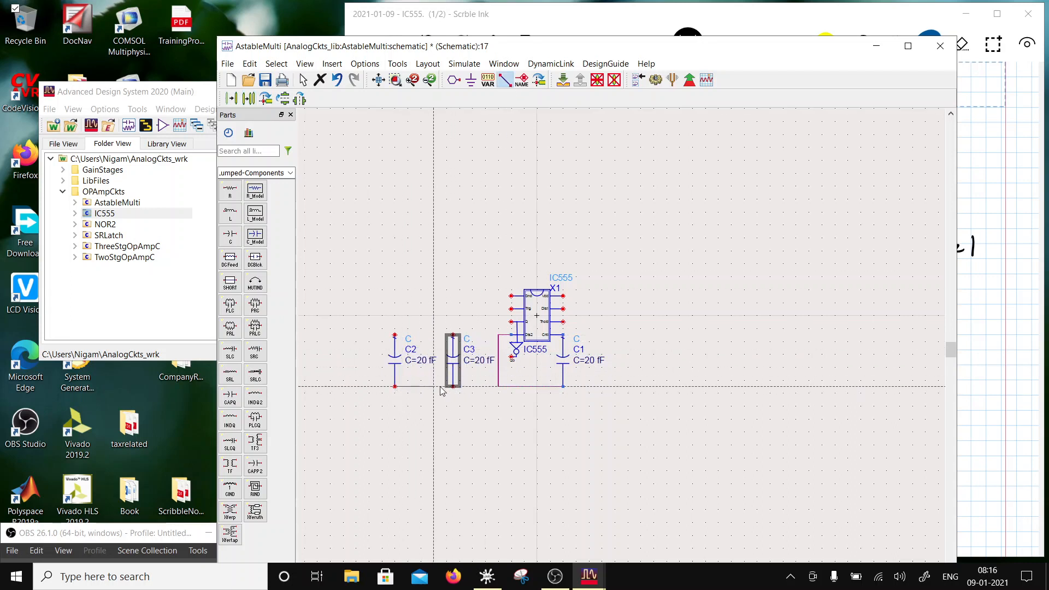
{"action": "left_click", "coordinate": [453, 386]}
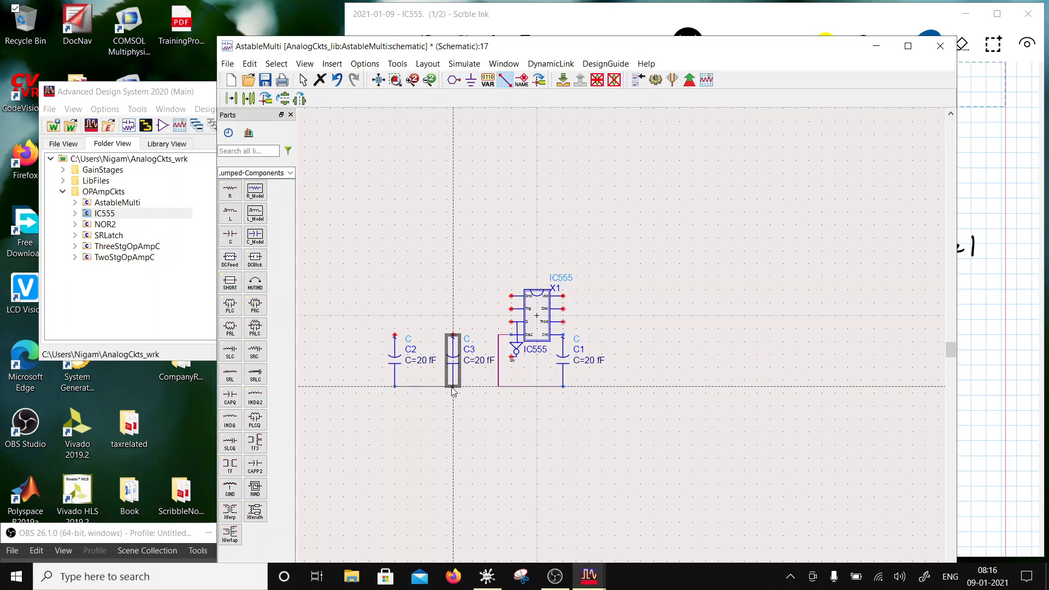
{"action": "left_click", "coordinate": [499, 386]}
{"action": "left_click", "coordinate": [453, 387]}
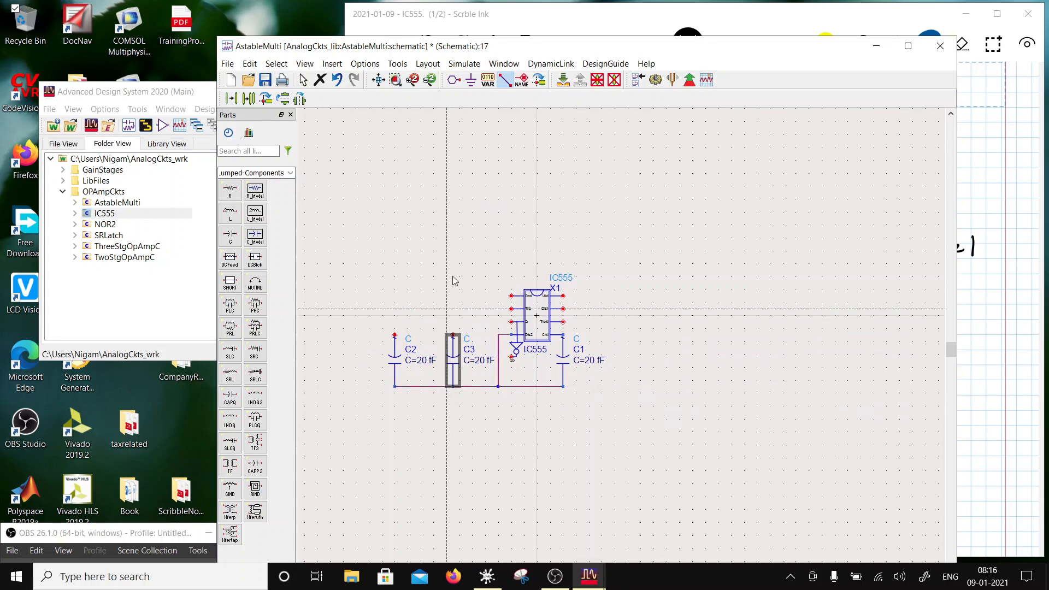
Step: Place a ground symbol on the common bottom wire where the Dis2 wire meets it
{"action": "left_click", "coordinate": [470, 80]}
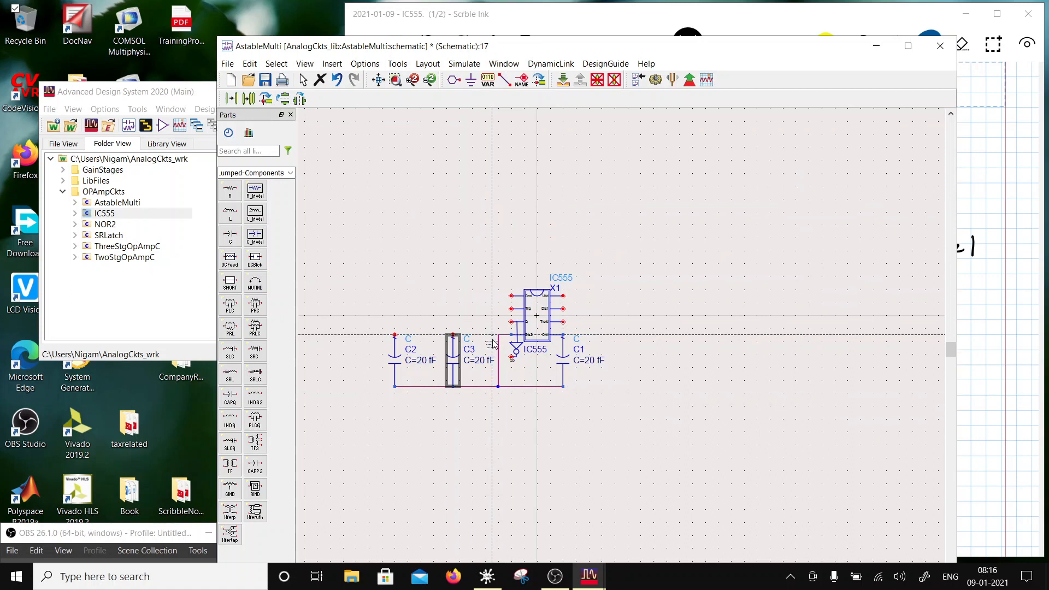
{"action": "left_click", "coordinate": [498, 386]}
{"action": "key", "text": "Escape"}
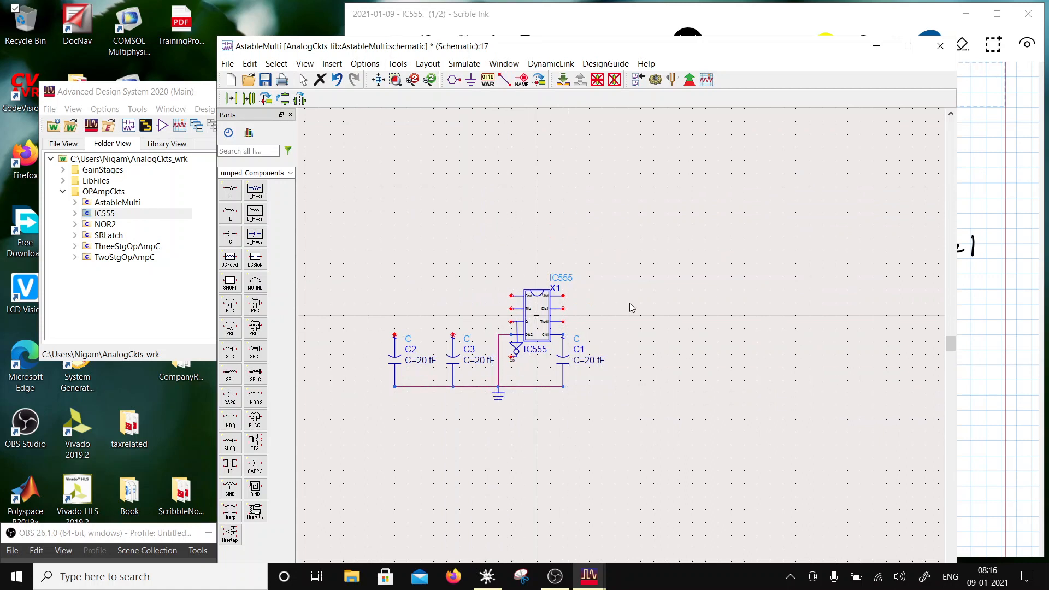
Step: Wire the upper end of capacitor C3 to the inverter output pin of the IC555
{"action": "left_click", "coordinate": [504, 79]}
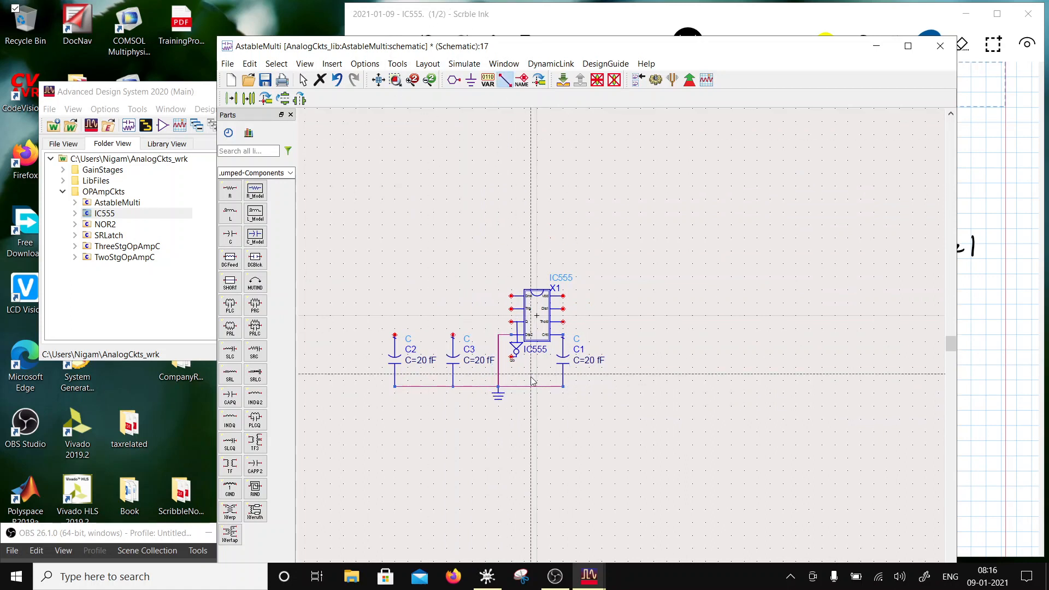
{"action": "left_click", "coordinate": [453, 335]}
{"action": "left_click", "coordinate": [512, 323]}
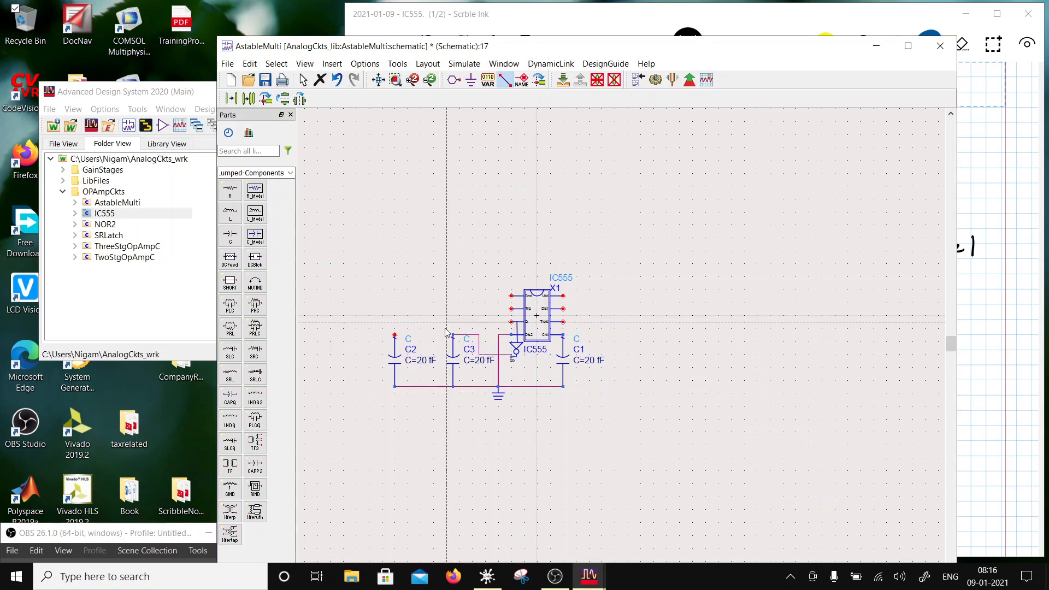
Step: Wire the upper end of capacitor C2 to the Q pin of the IC555
{"action": "left_click", "coordinate": [394, 335]}
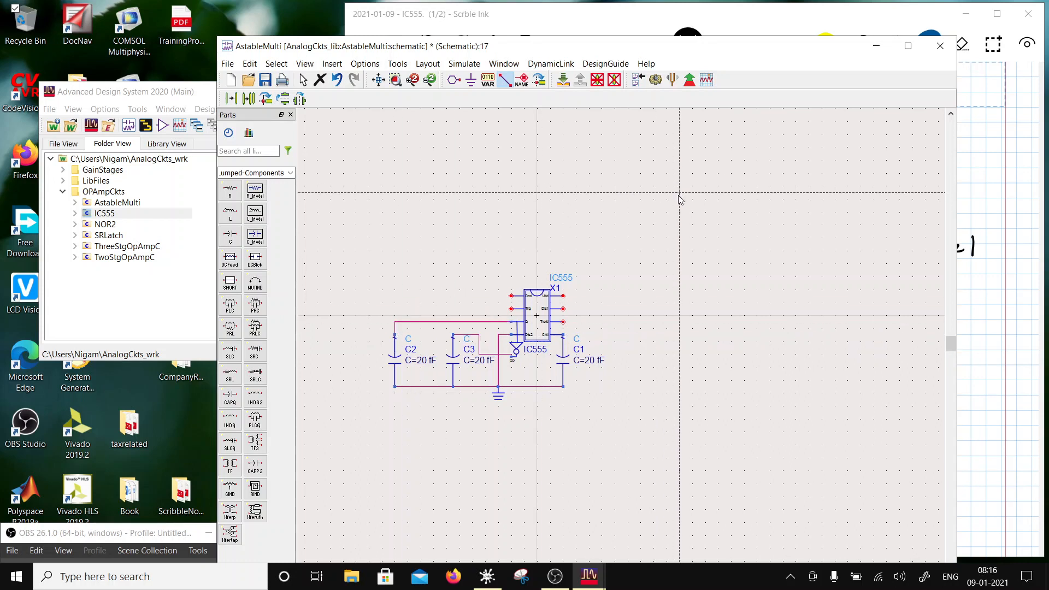
{"action": "key", "text": "Escape"}
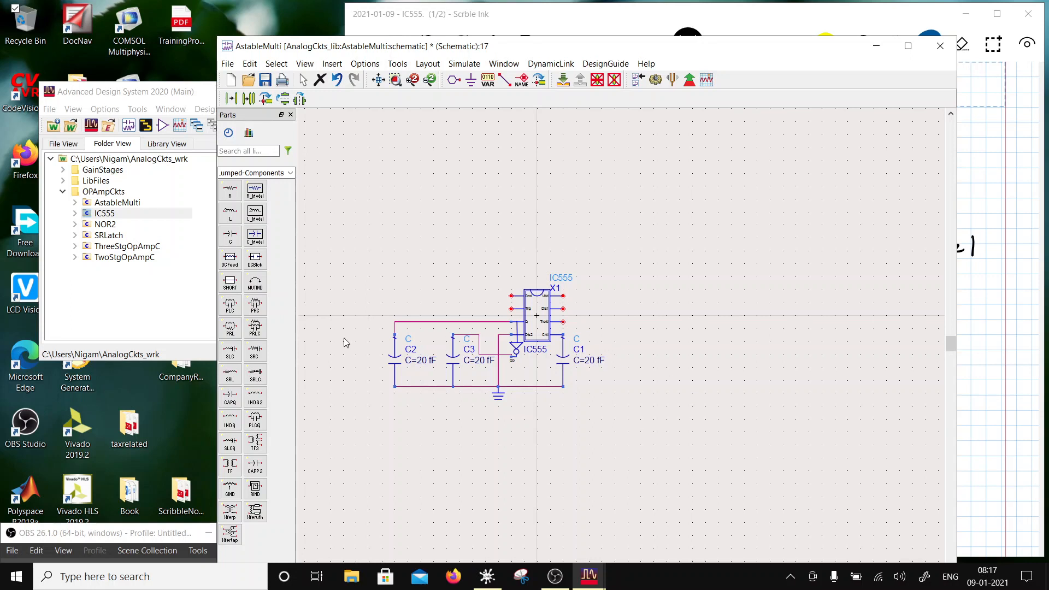
Step: Place a vertical capacitor to the right of C1 at the same height and set its capacitance to 0.069 nF
{"action": "left_click", "coordinate": [230, 236]}
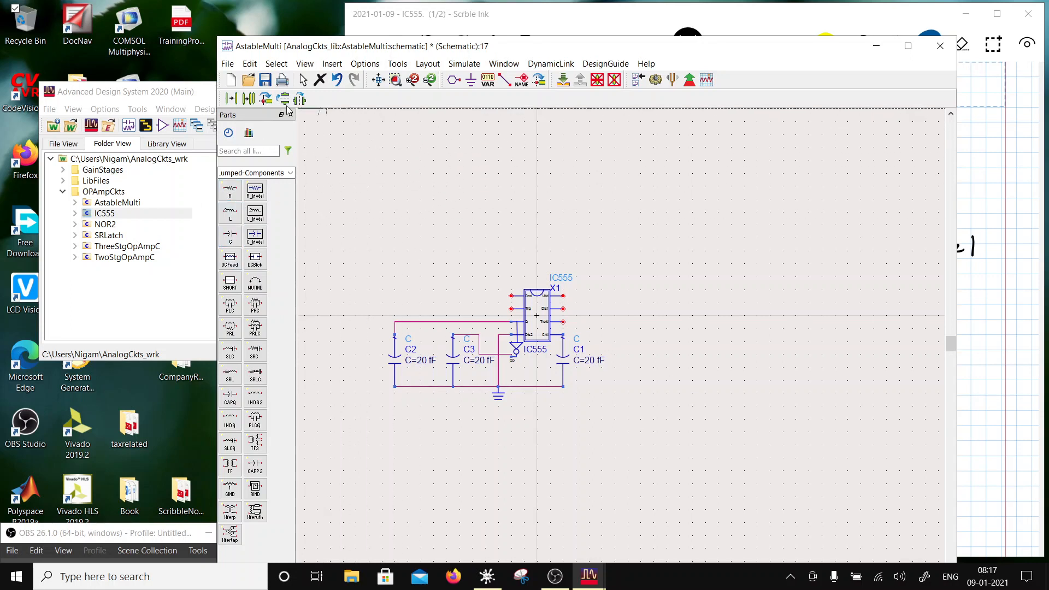
{"action": "left_click", "coordinate": [616, 335]}
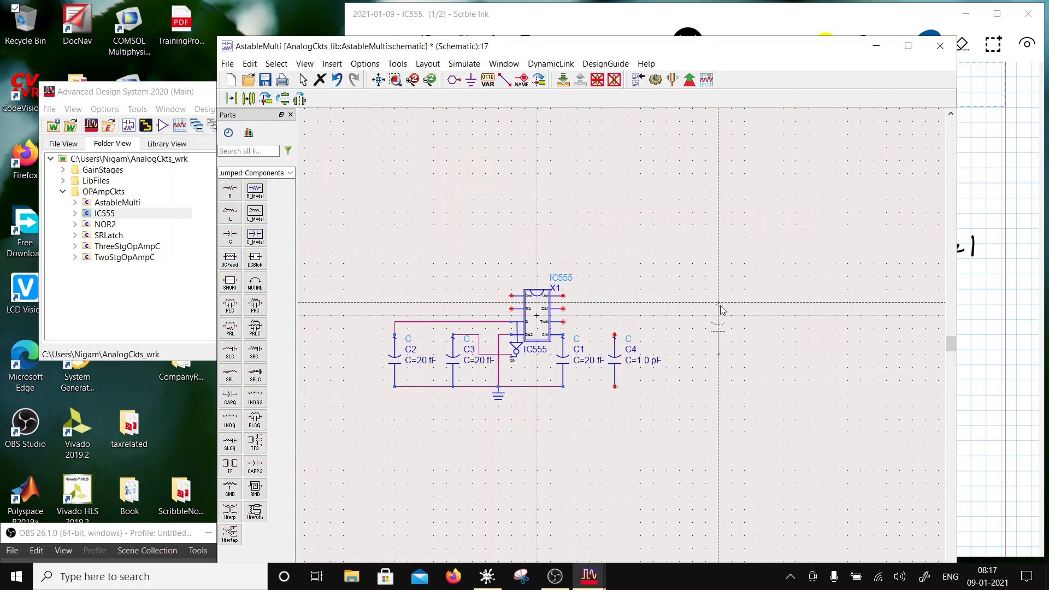
{"action": "key", "text": "Escape"}
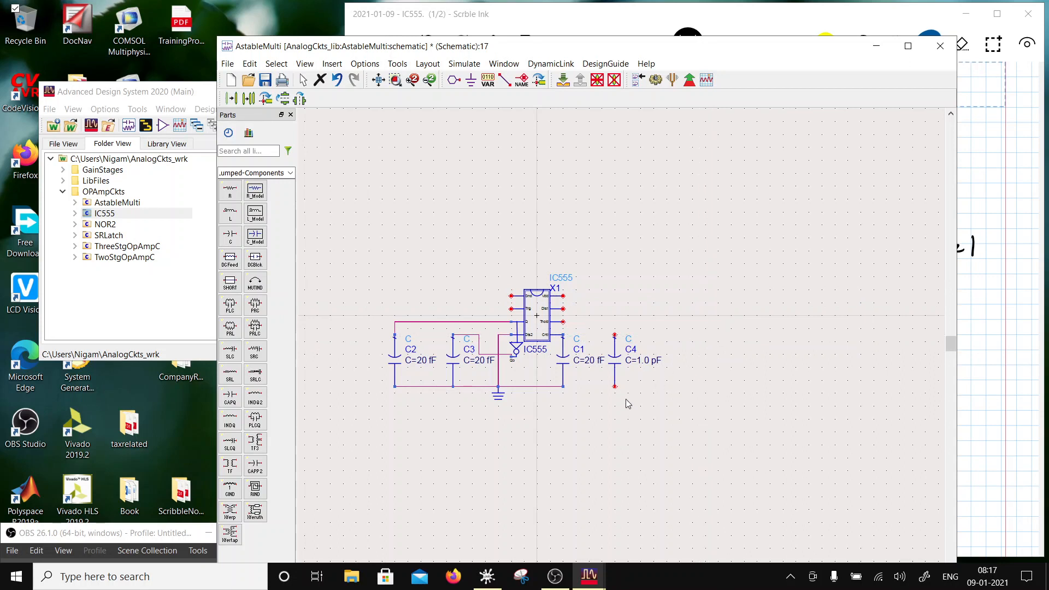
{"action": "double_click", "coordinate": [644, 360]}
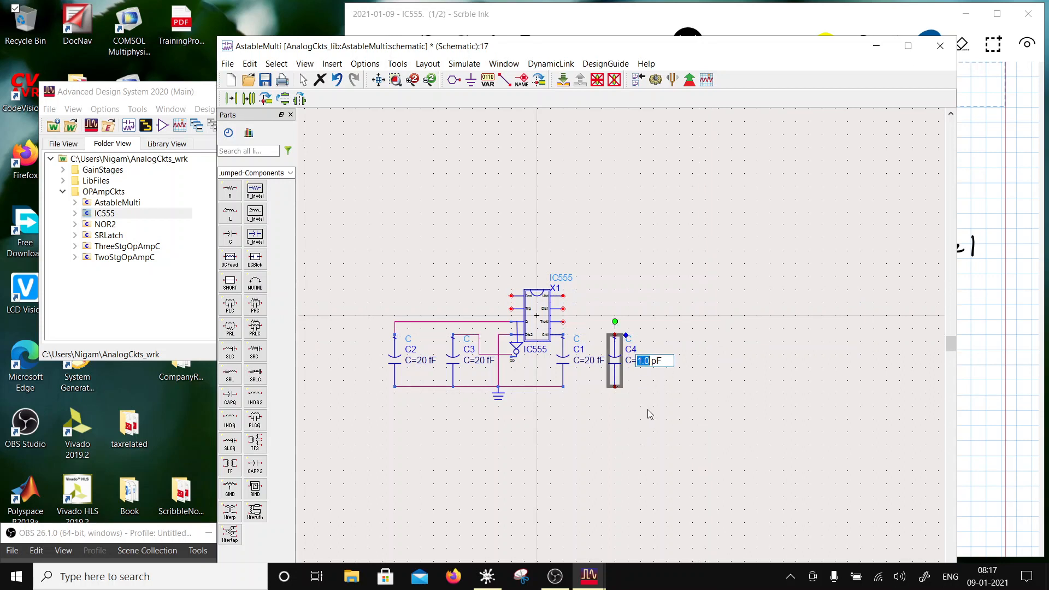
{"action": "type", "text": "0.069"}
{"action": "left_click", "coordinate": [721, 321]}
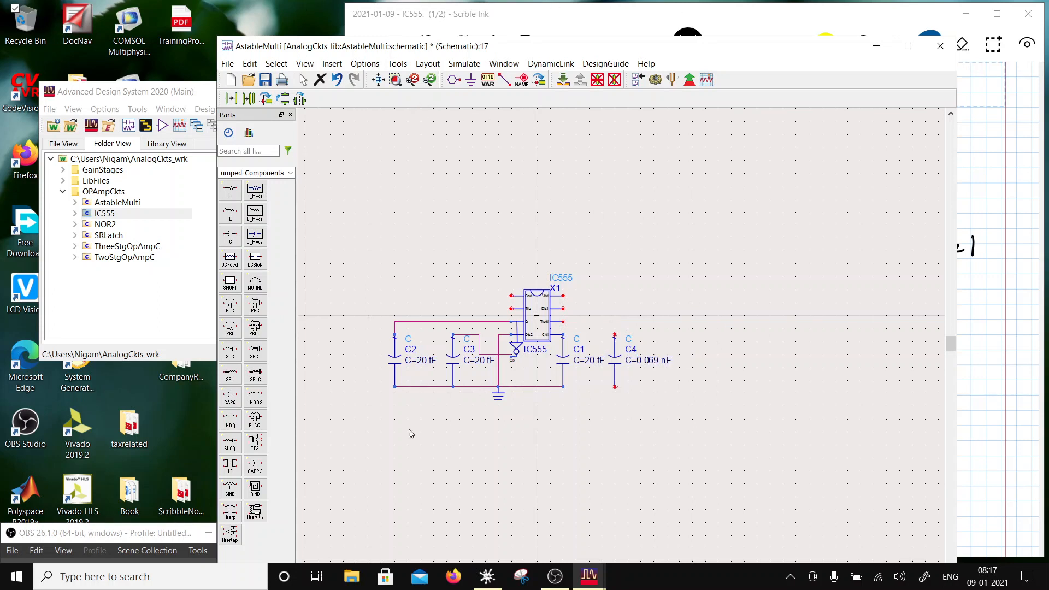
Step: Wire capacitor C4's upper end to the IC555's threshold pin and its lower end to the common bottom wire
{"action": "left_click", "coordinate": [504, 80]}
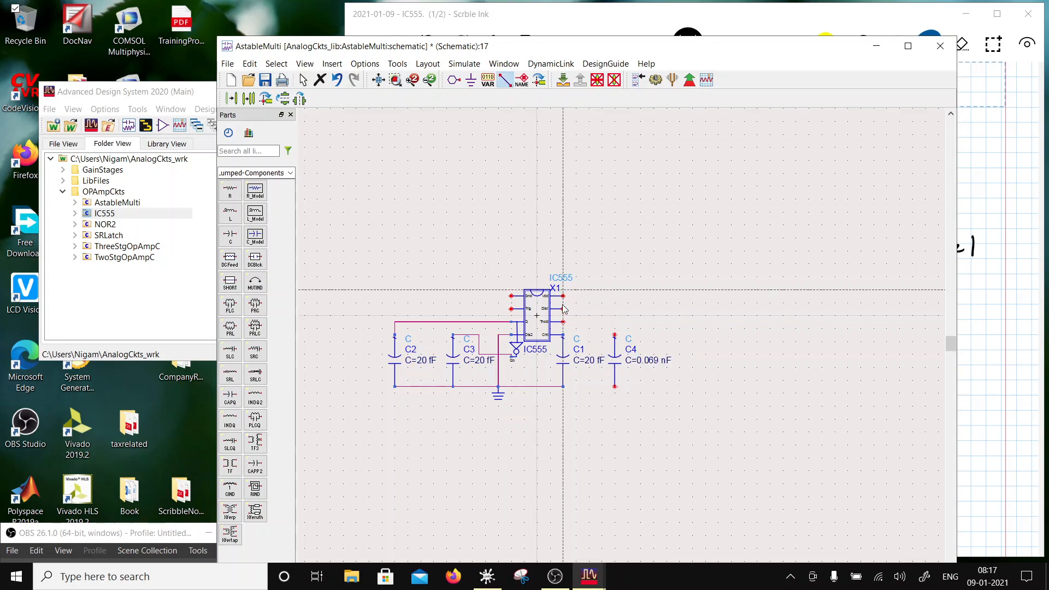
{"action": "left_click", "coordinate": [564, 322]}
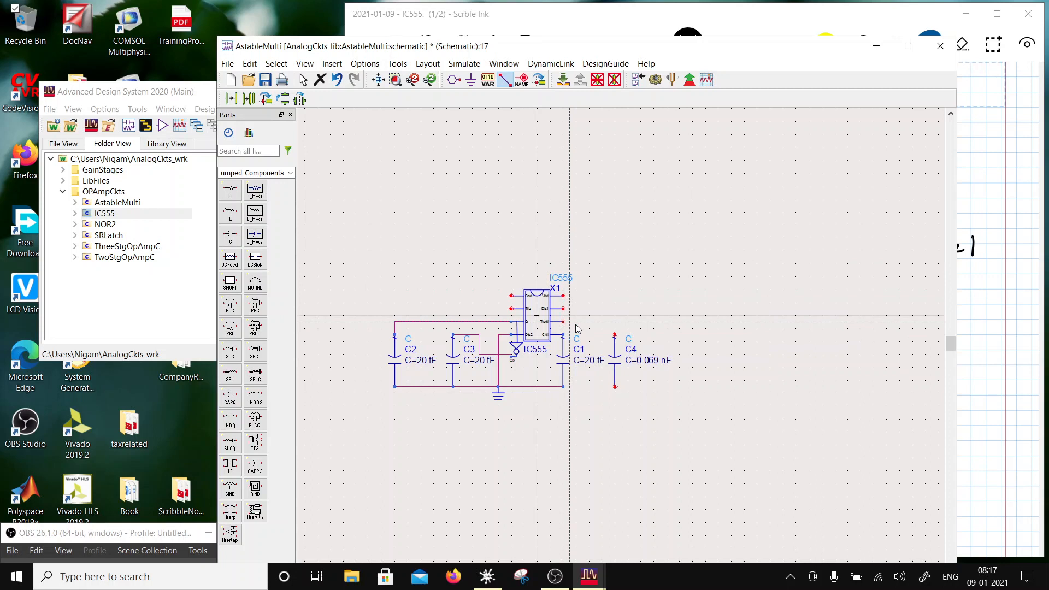
{"action": "left_click", "coordinate": [615, 334]}
{"action": "left_click", "coordinate": [615, 387]}
{"action": "left_click", "coordinate": [563, 387]}
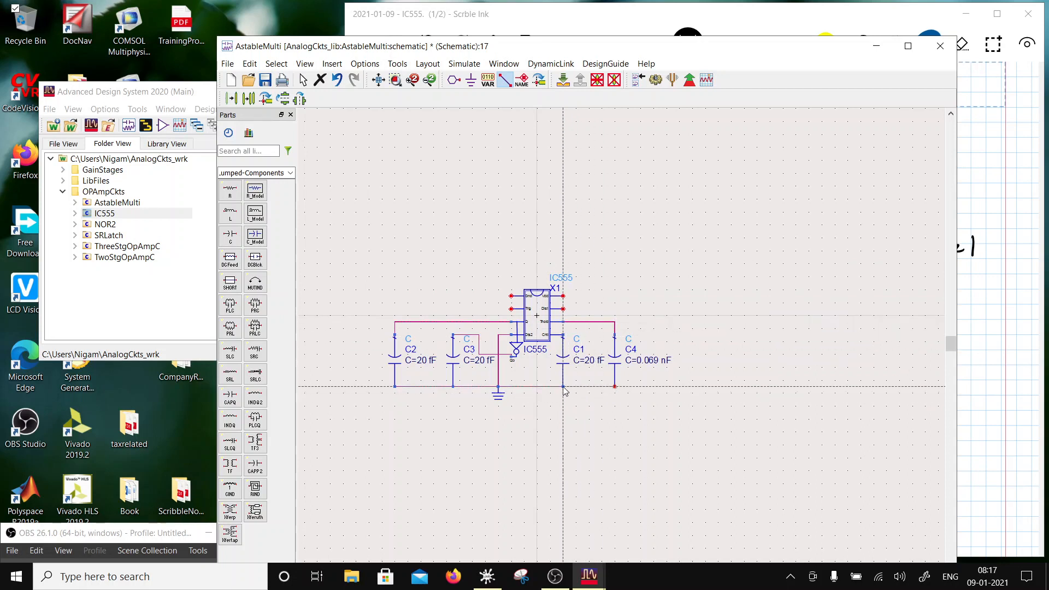
Step: Wire the IC555's trigger pin over the top of the symbol to the threshold wire above capacitor C4
{"action": "left_click", "coordinate": [512, 310]}
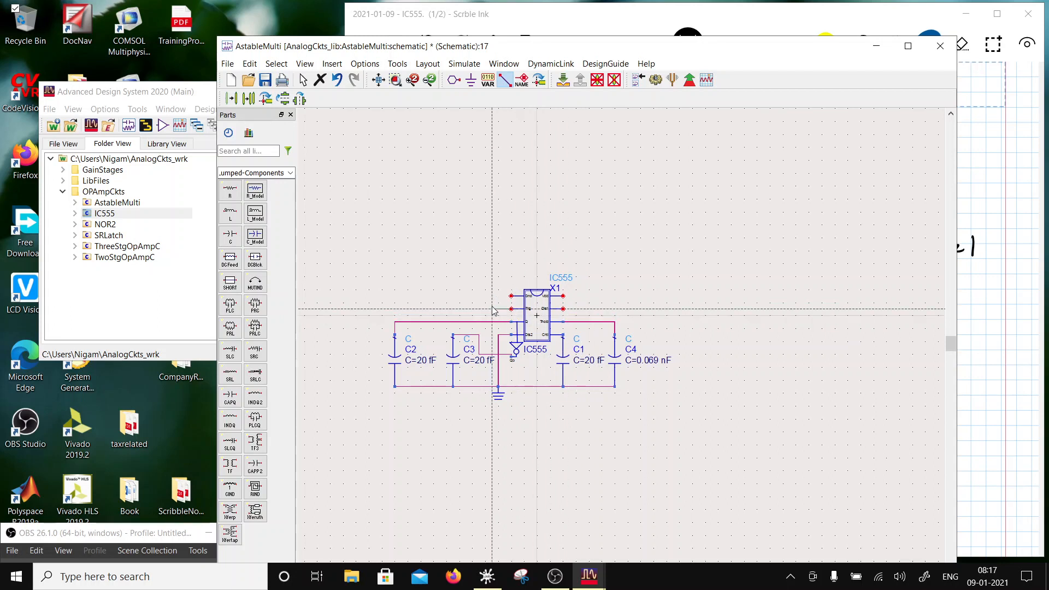
{"action": "left_click", "coordinate": [492, 309]}
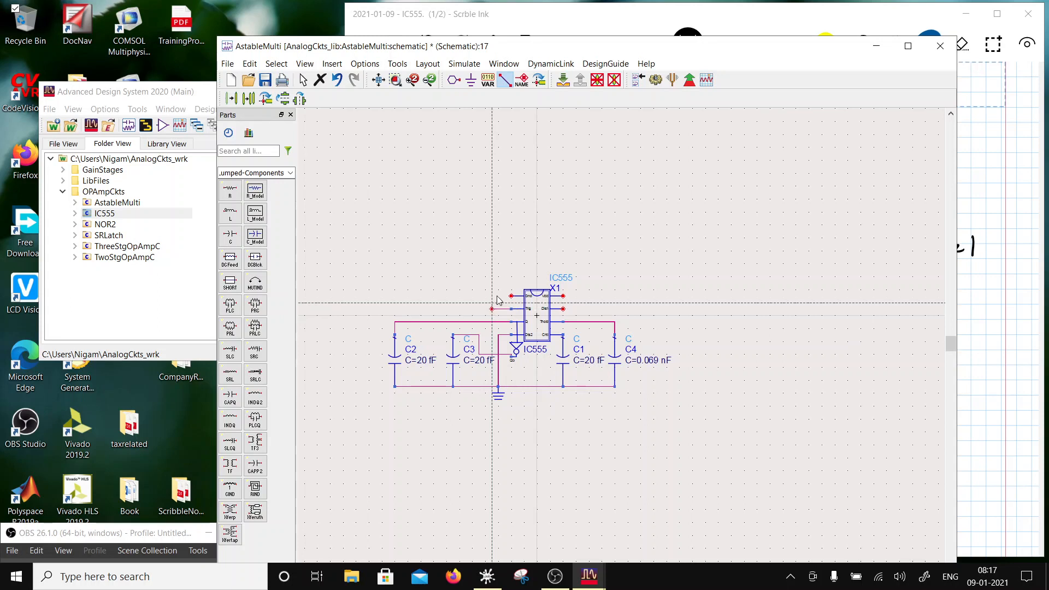
{"action": "left_click", "coordinate": [615, 285]}
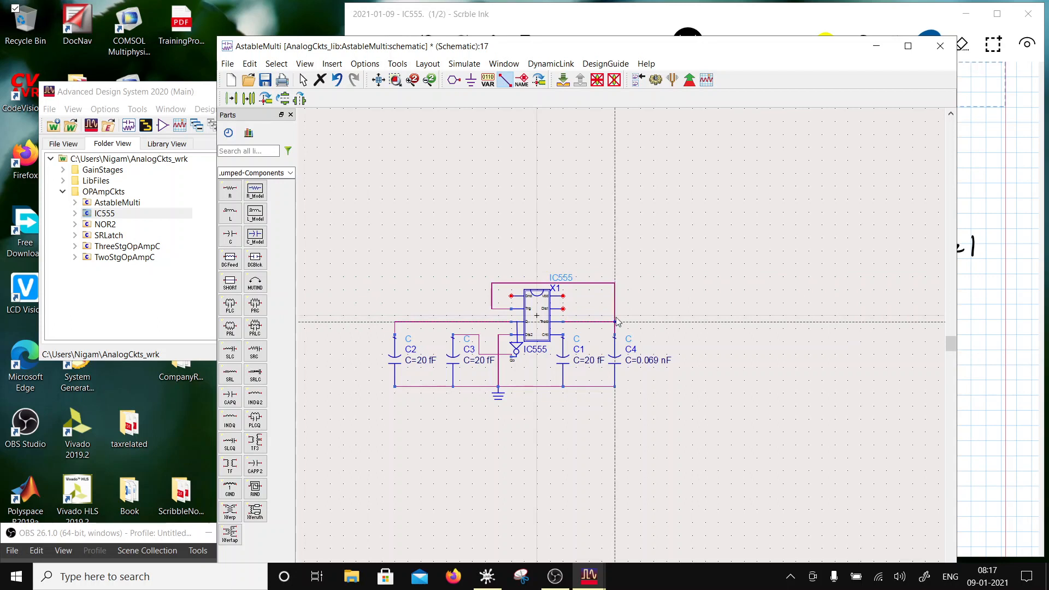
{"action": "left_click", "coordinate": [616, 321]}
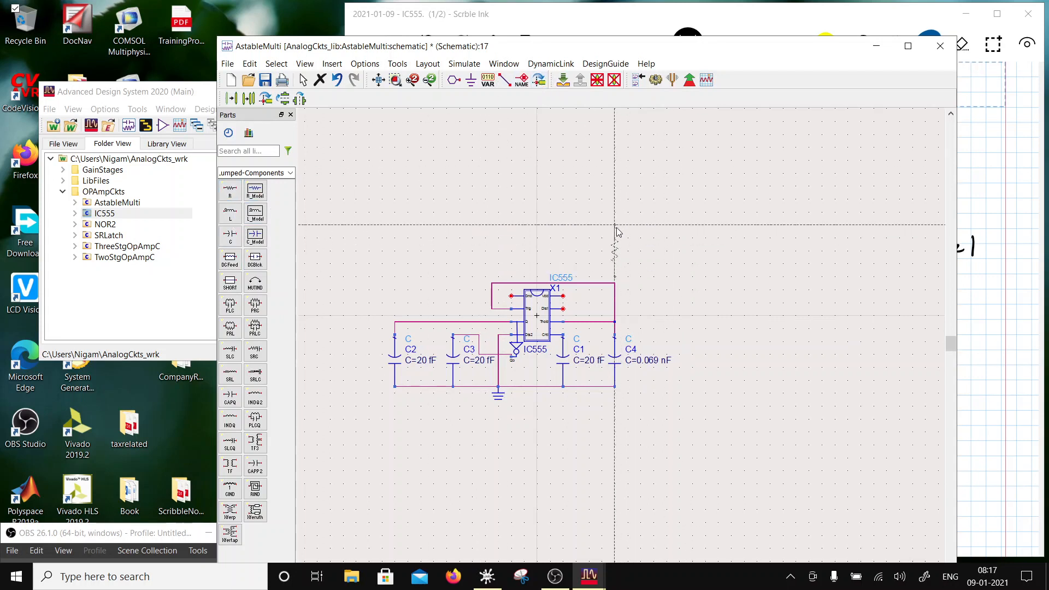
Step: Place a vertical resistor above C4, ending on the trigger wire's corner, and set its resistance to 100 kOhm
{"action": "left_click", "coordinate": [618, 236]}
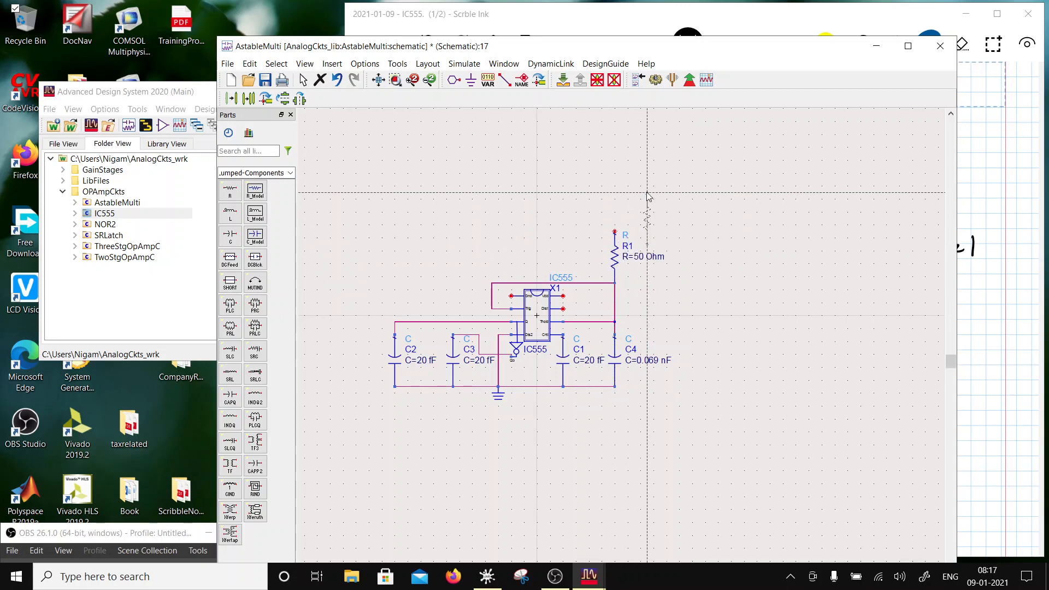
{"action": "left_click", "coordinate": [641, 261]}
{"action": "type", "text": "1"}
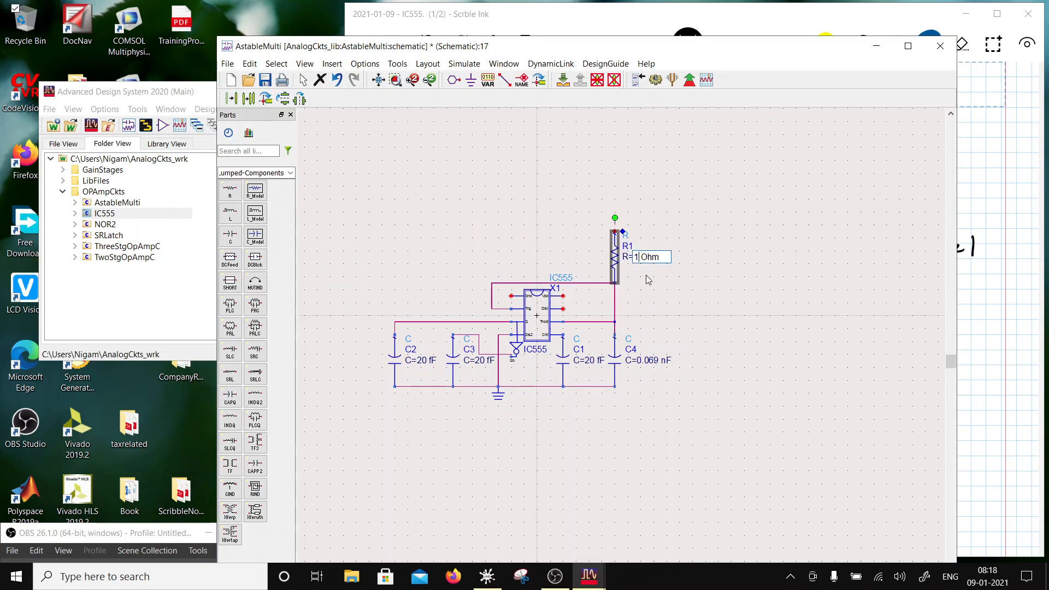
{"action": "type", "text": "00"}
{"action": "double_click", "coordinate": [616, 257]}
{"action": "left_click", "coordinate": [491, 206]}
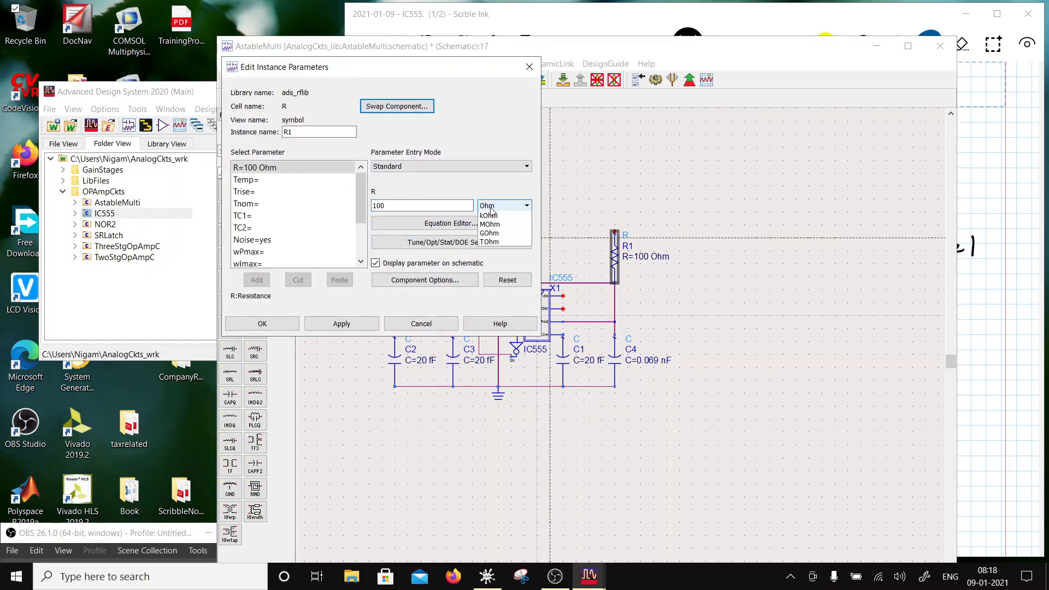
{"action": "left_click", "coordinate": [490, 241]}
{"action": "left_click", "coordinate": [262, 324]}
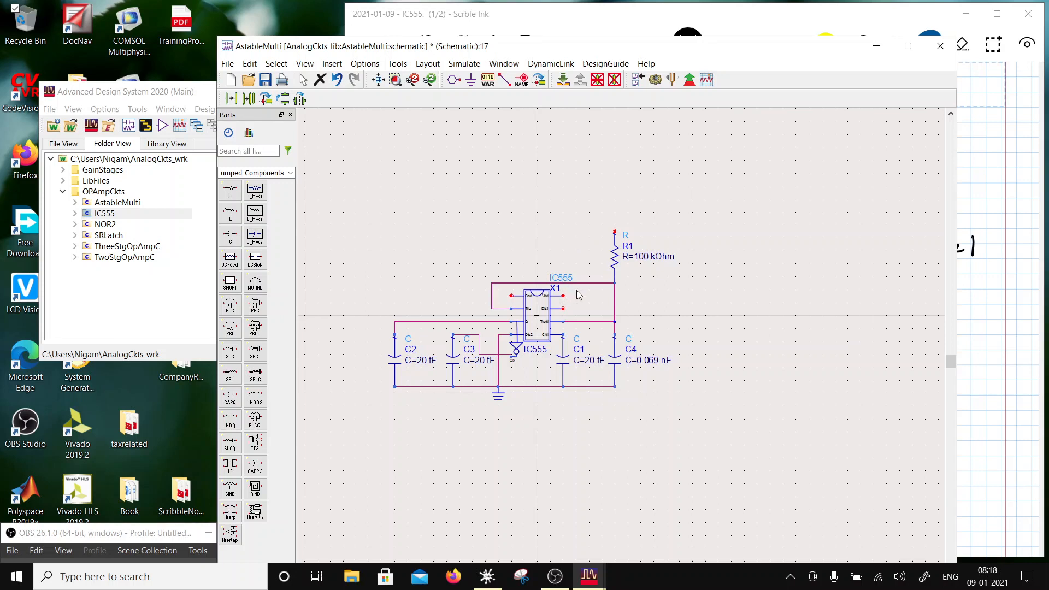
Step: Copy resistor R1 directly above itself in series and set the copy's resistance to 1 kOhm
{"action": "left_click", "coordinate": [611, 244]}
{"action": "left_click", "coordinate": [249, 99]}
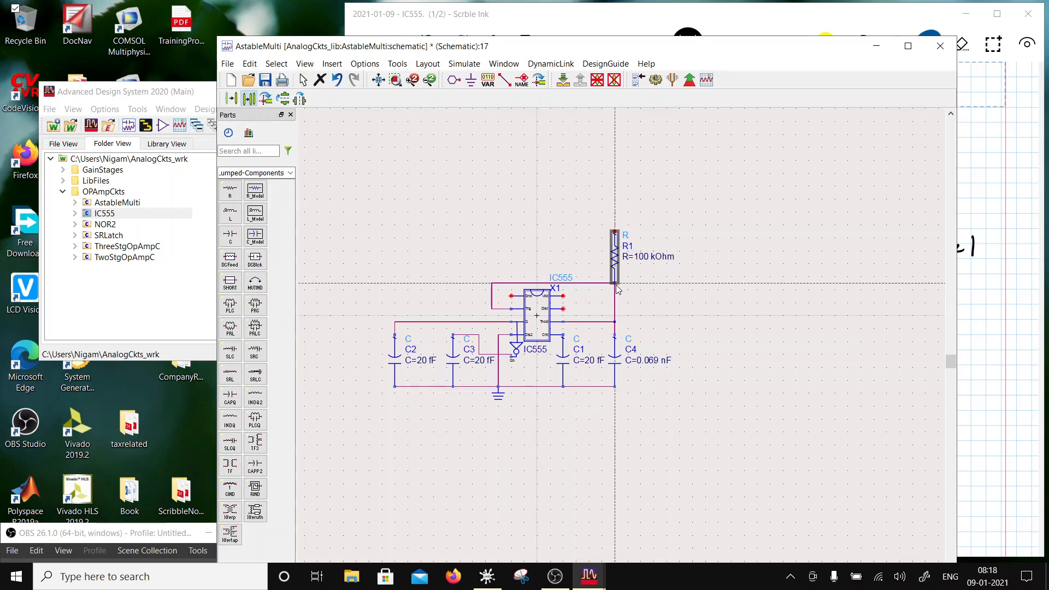
{"action": "left_click", "coordinate": [621, 234]}
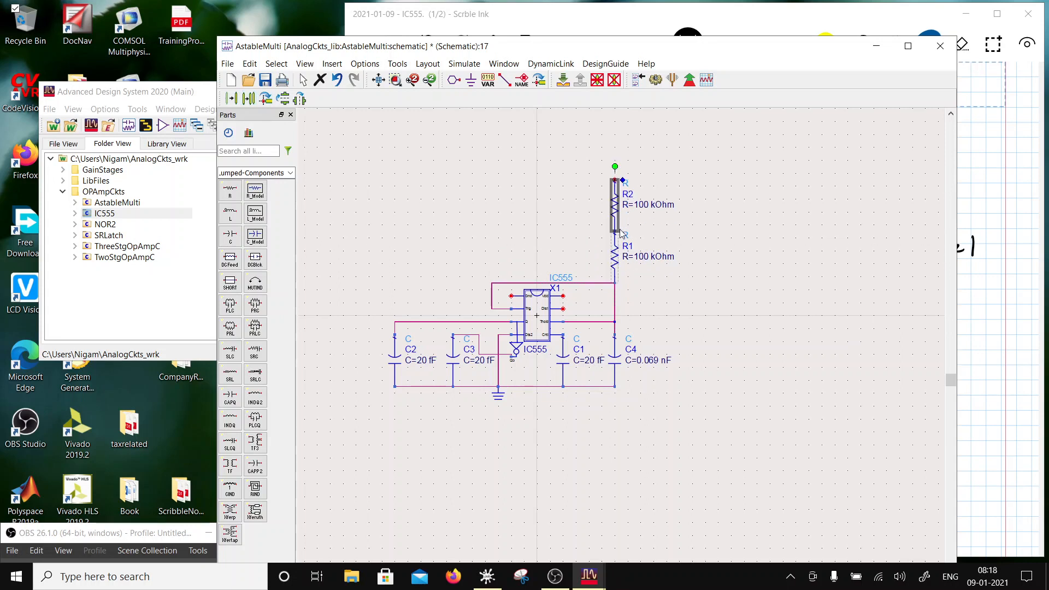
{"action": "left_click", "coordinate": [646, 207]}
{"action": "key", "text": "BackSpace"}
{"action": "key", "text": "BackSpace"}
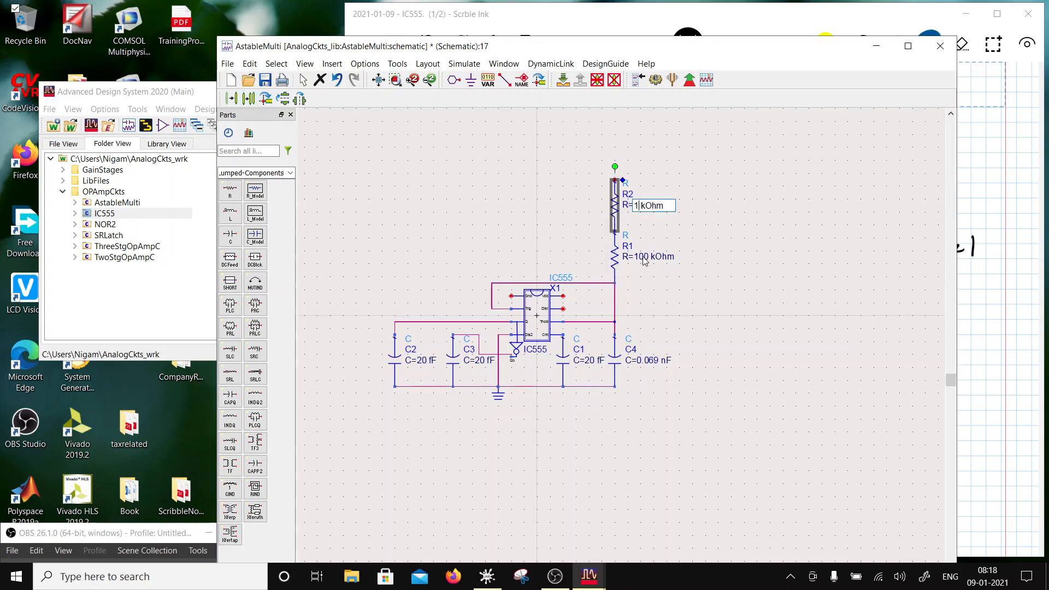
{"action": "left_click", "coordinate": [694, 213]}
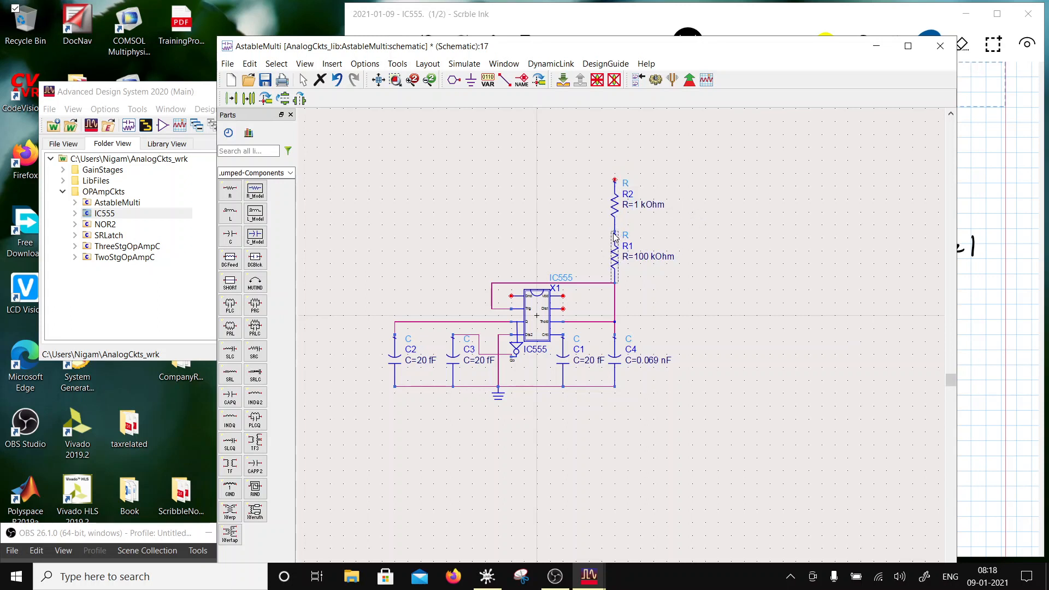
Step: Wire the IC555's right-side discharge pin to the junction of R1 and R2, and its ground pin to the grounded Dis2 wire
{"action": "left_click", "coordinate": [505, 80]}
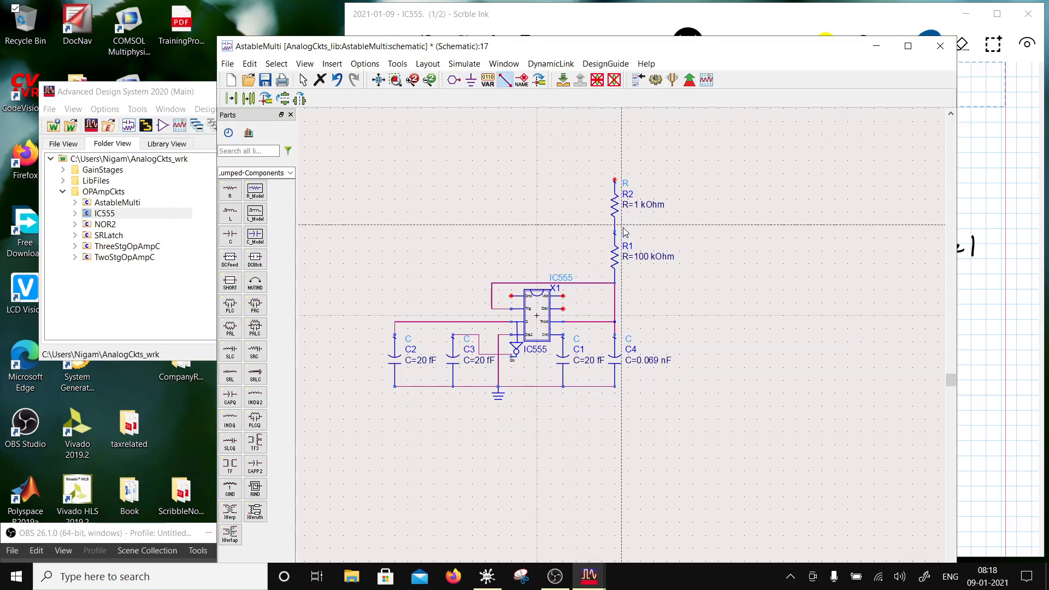
{"action": "left_click", "coordinate": [582, 309]}
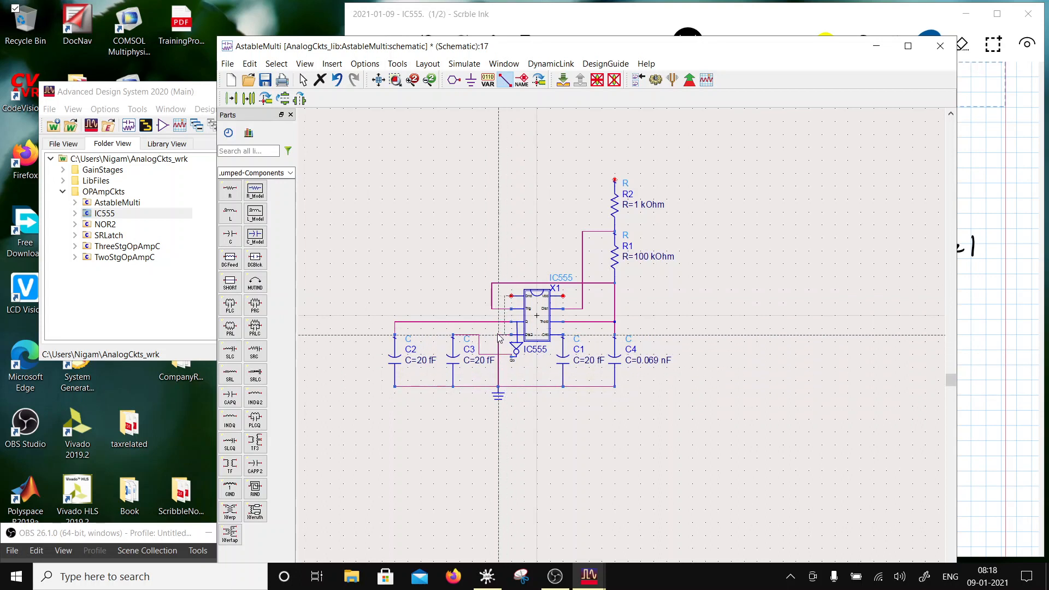
{"action": "left_click", "coordinate": [498, 296]}
{"action": "left_click", "coordinate": [498, 335]}
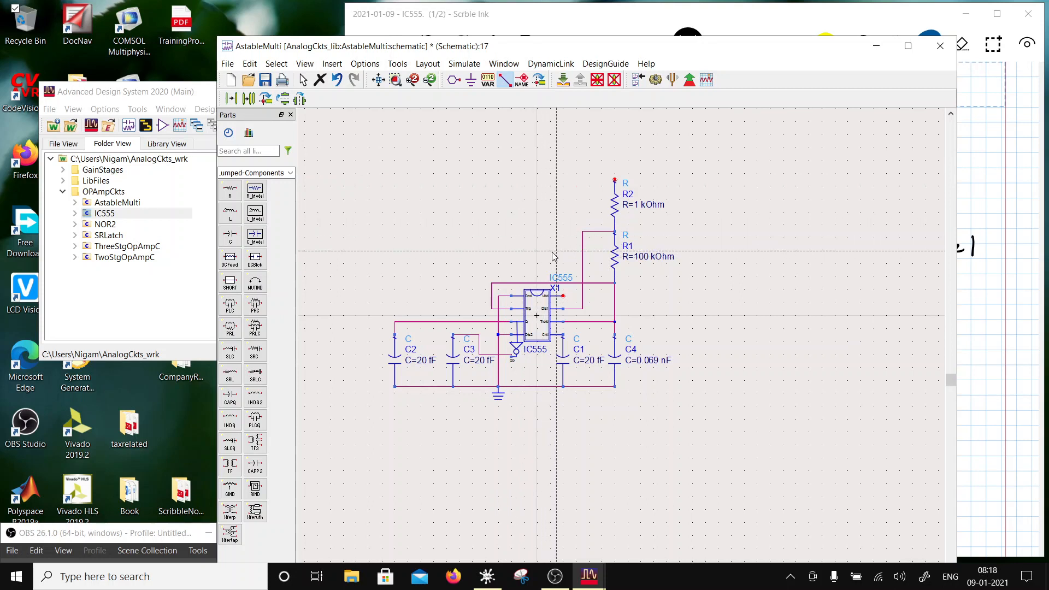
Step: Place a V_DC source above C2, level with R2, and set its Vdc to 2.4 V
{"action": "left_click", "coordinate": [291, 173]}
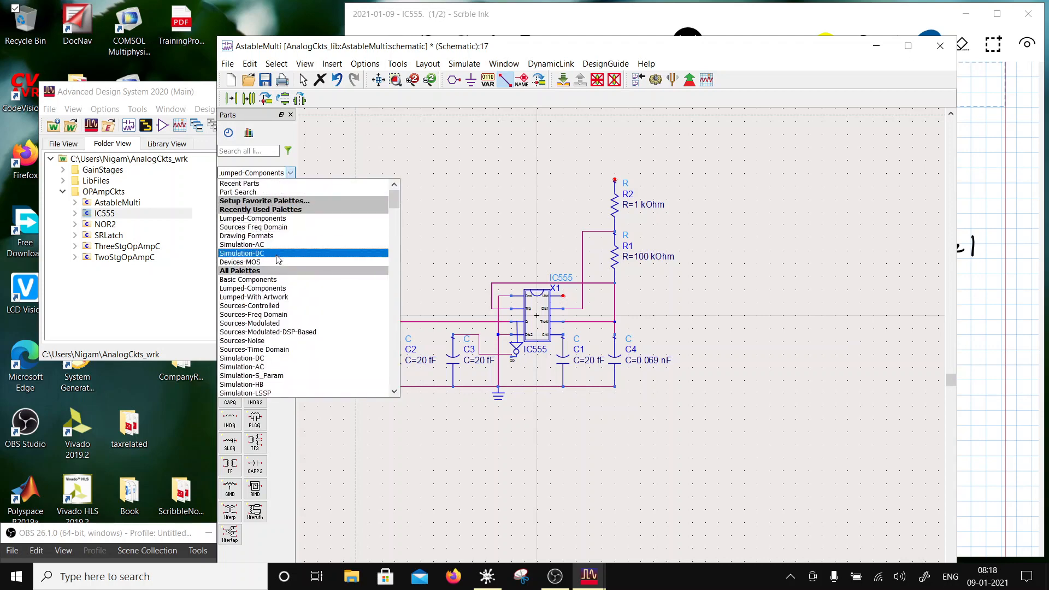
{"action": "left_click", "coordinate": [253, 227]}
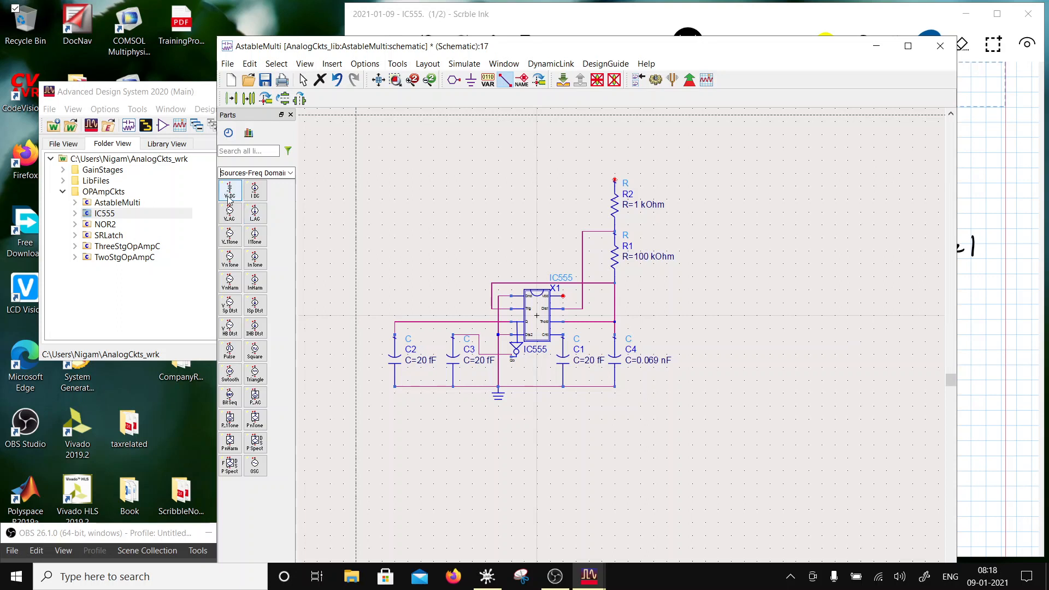
{"action": "left_click", "coordinate": [395, 185]}
{"action": "key", "text": "Escape"}
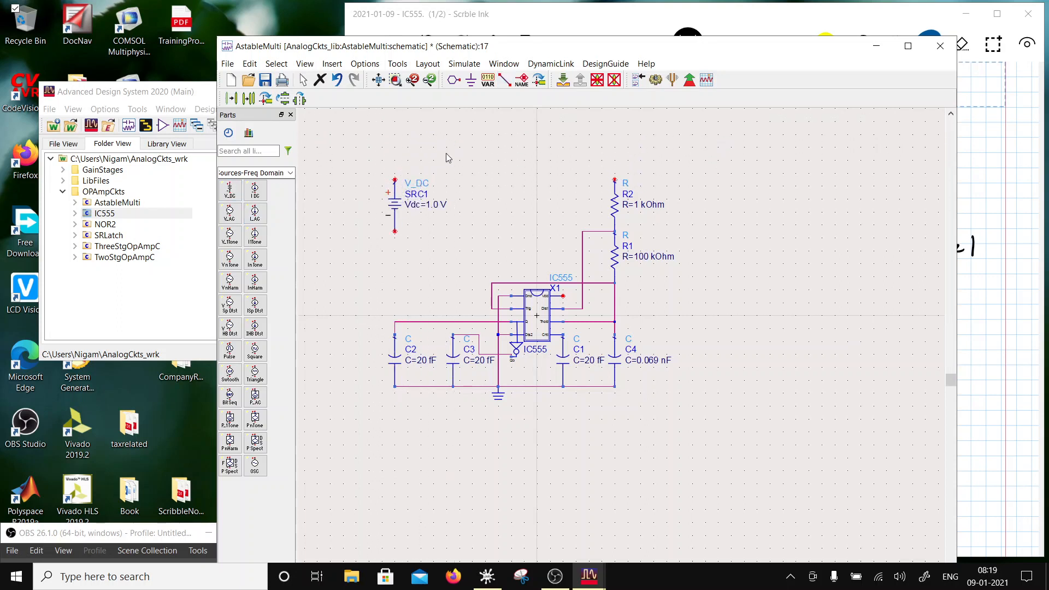
{"action": "left_click", "coordinate": [430, 205]}
{"action": "type", "text": "2"}
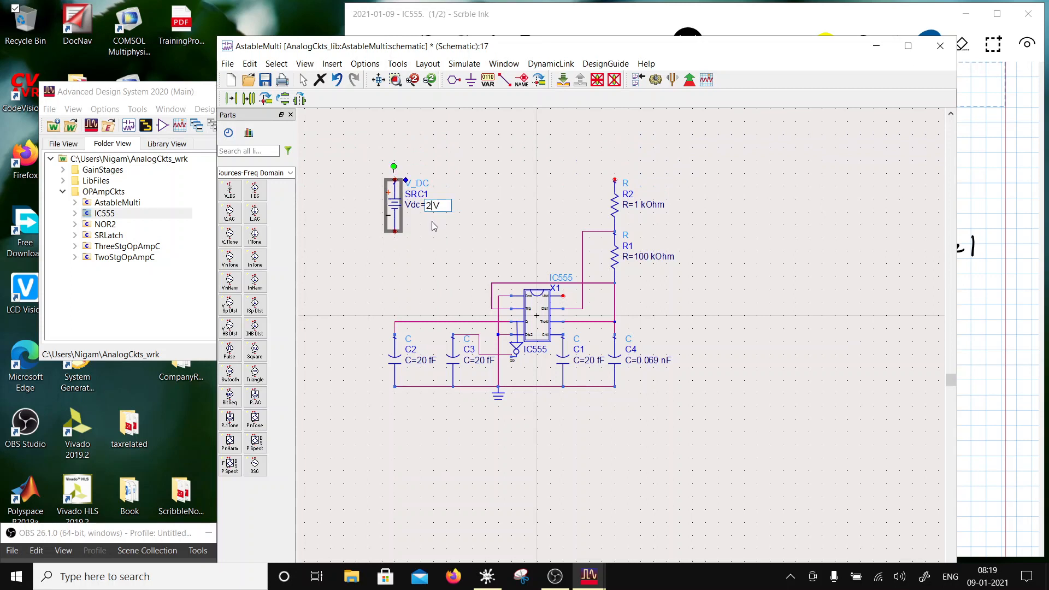
{"action": "type", "text": ".4"}
{"action": "key", "text": "Return"}
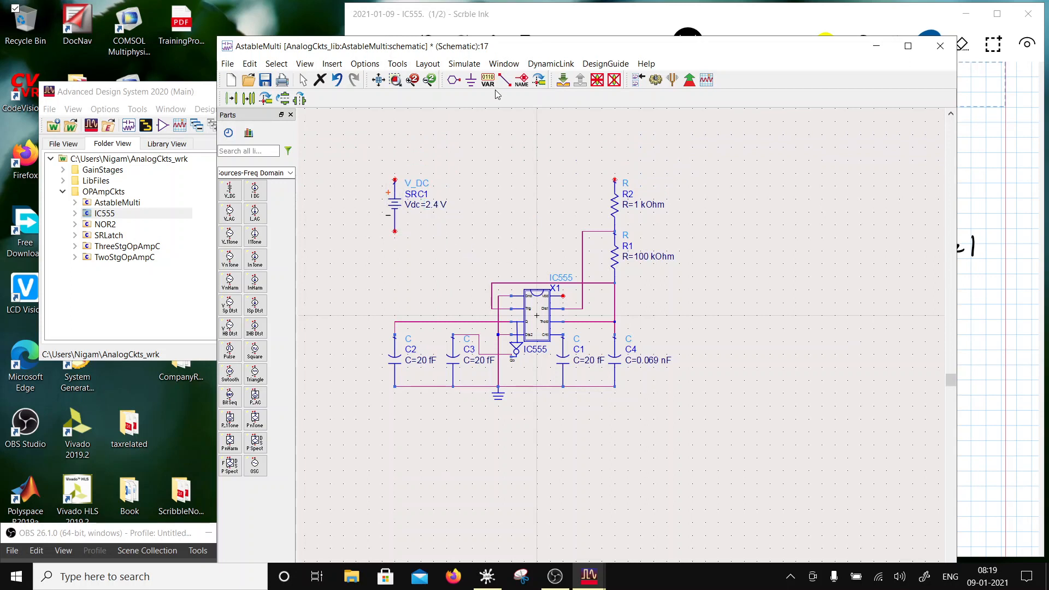
Step: Ground the DC source's negative terminal and wire its positive terminal to the upper end of R2
{"action": "left_click", "coordinate": [471, 80]}
{"action": "left_click", "coordinate": [395, 236]}
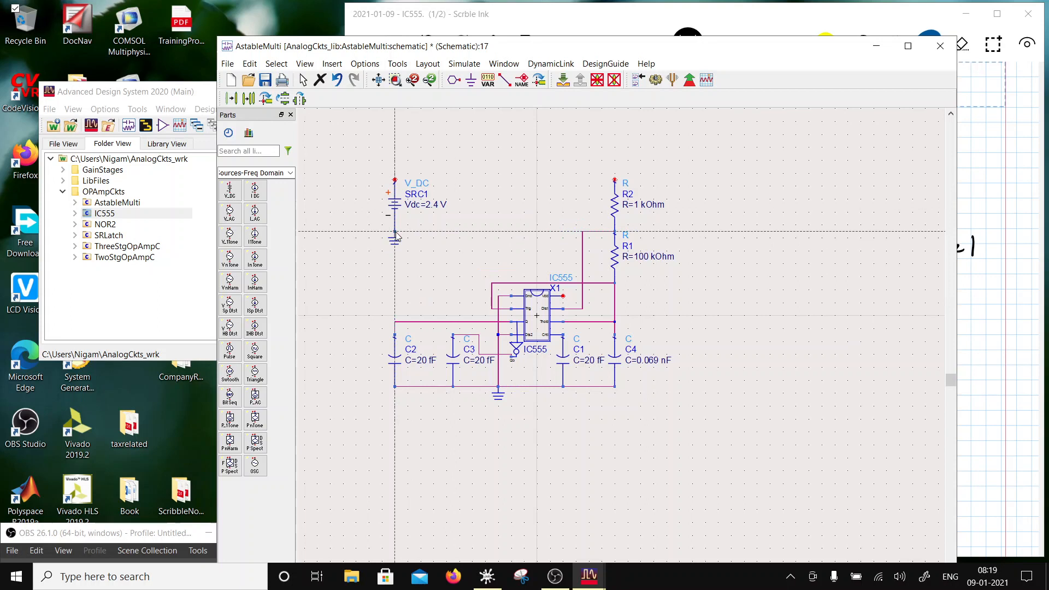
{"action": "left_click", "coordinate": [505, 79]}
{"action": "left_click", "coordinate": [395, 180]}
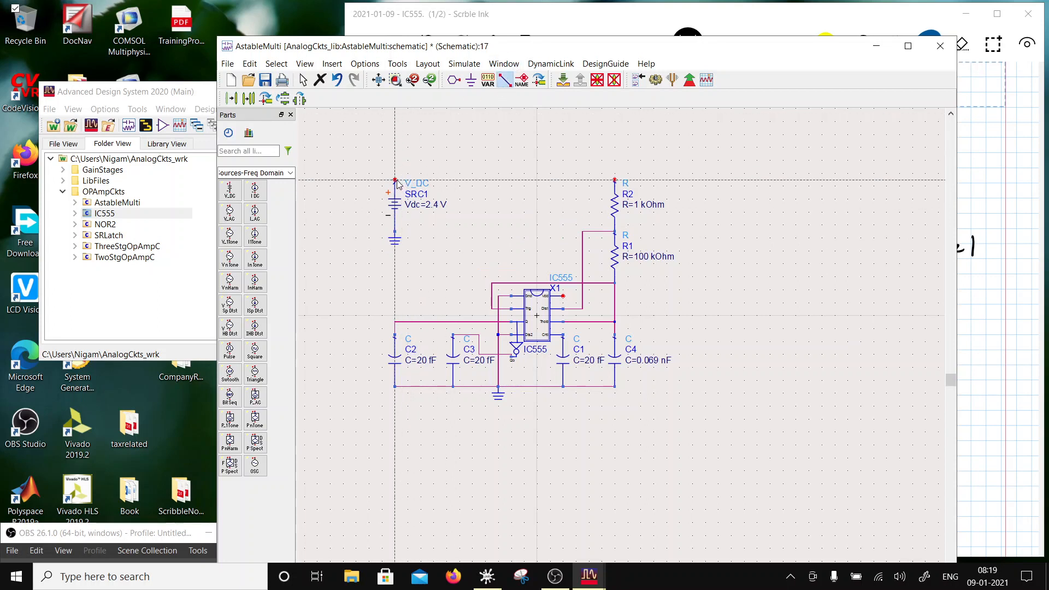
{"action": "left_click", "coordinate": [614, 179]}
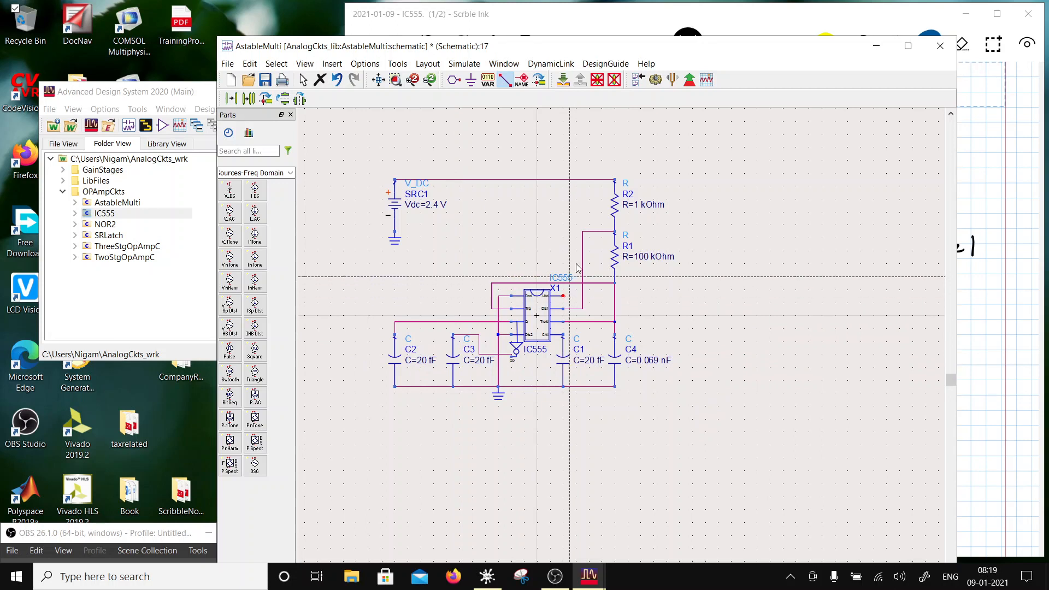
Step: Wire the IC555's supply pin straight up to the wire between the DC source and R2
{"action": "left_click", "coordinate": [564, 296]}
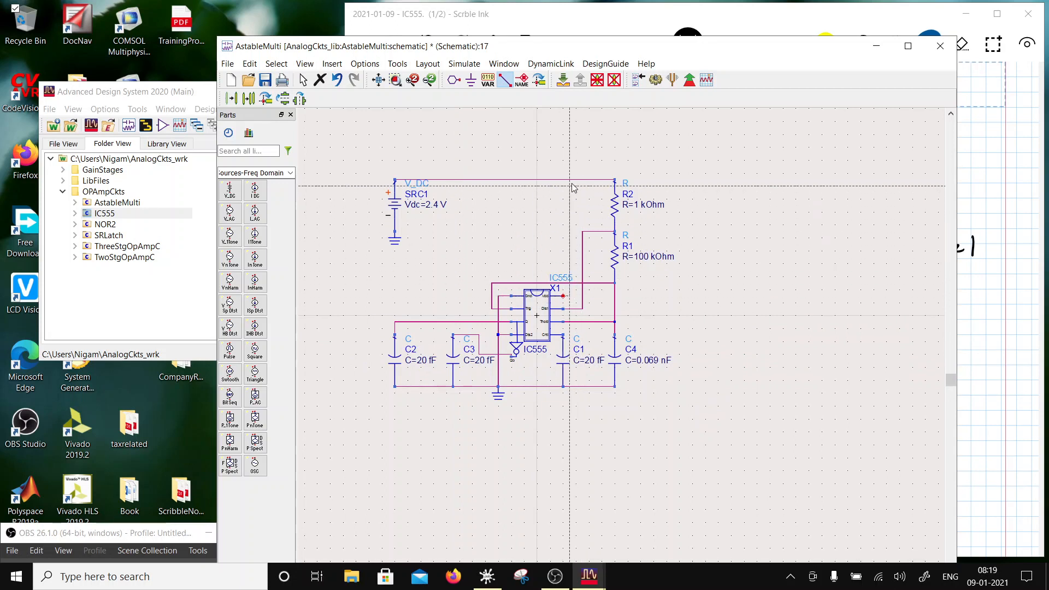
{"action": "left_click", "coordinate": [569, 179]}
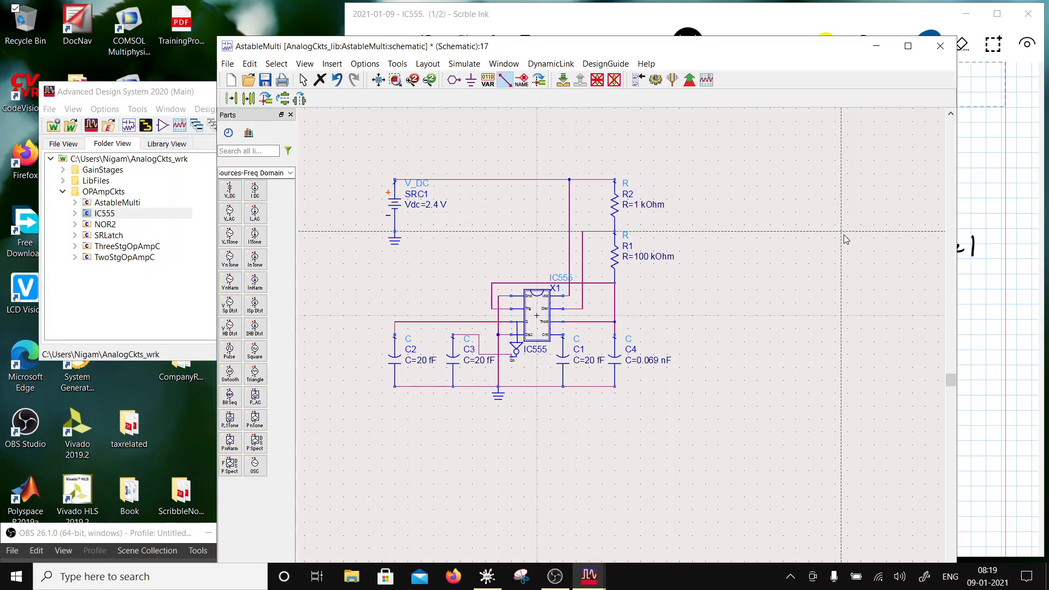
Step: Place the StudyPDKInclude cell from the LibFiles folder in the AstableMulti schematic, beside R2
{"action": "key", "text": "Escape"}
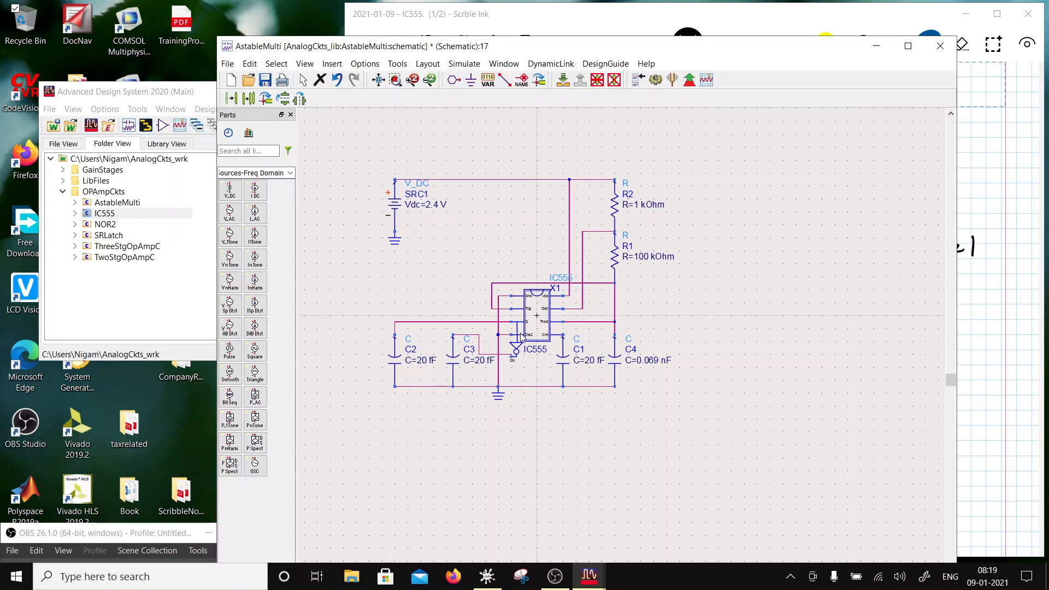
{"action": "left_click", "coordinate": [60, 182]}
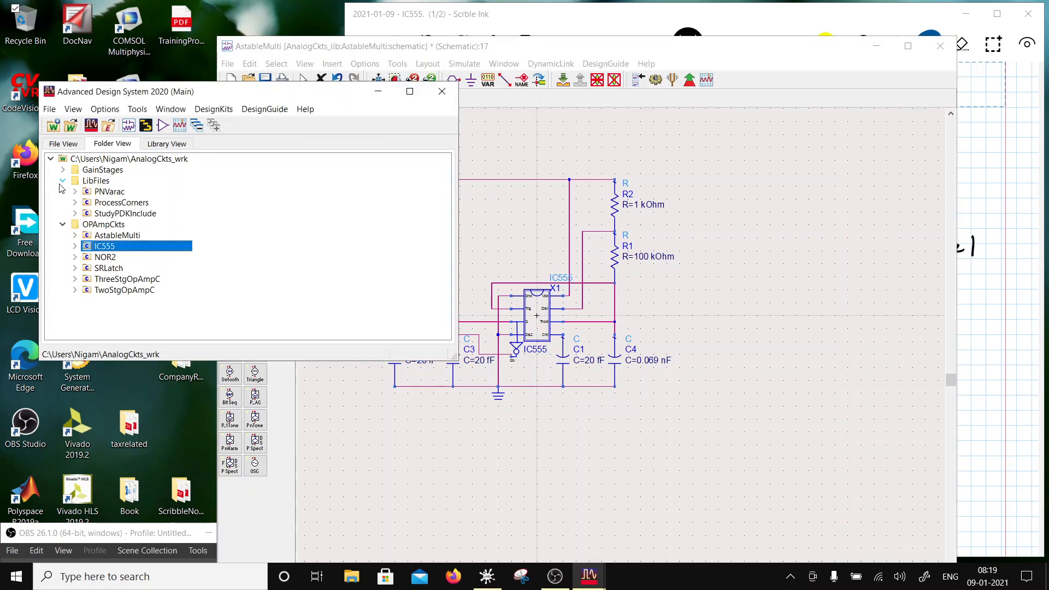
{"action": "left_click", "coordinate": [102, 213]}
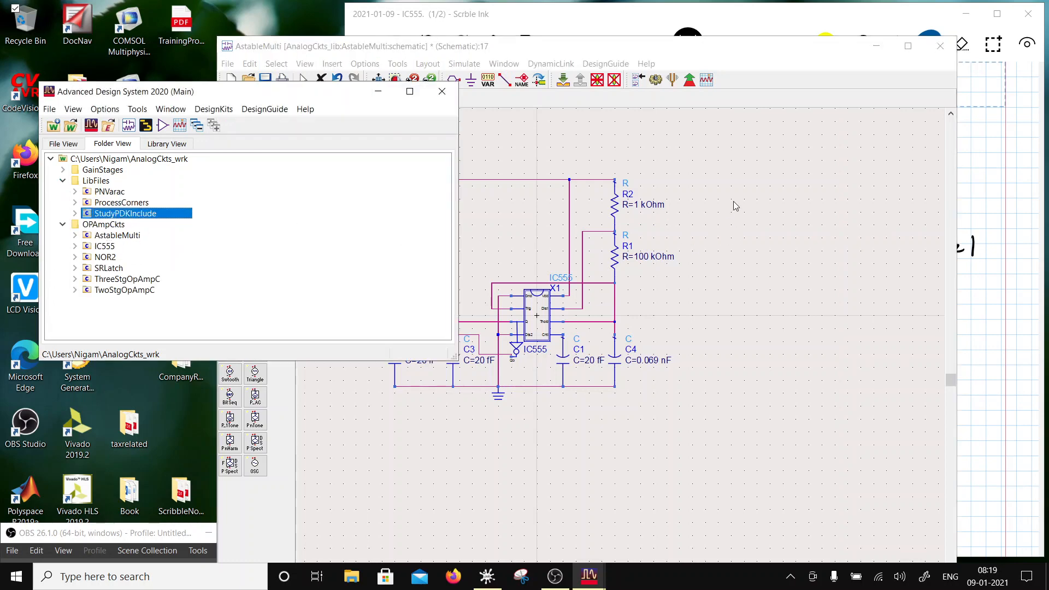
{"action": "left_click", "coordinate": [743, 213]}
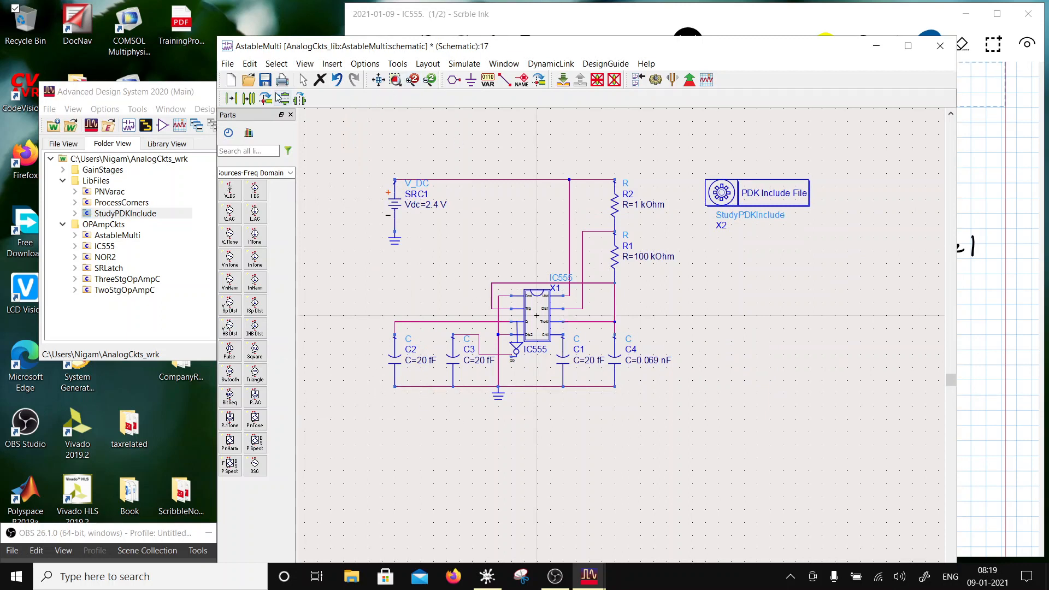
Step: Label the wire between R1 and C4 as Ch
{"action": "left_click", "coordinate": [521, 80]}
{"action": "left_click", "coordinate": [686, 364]}
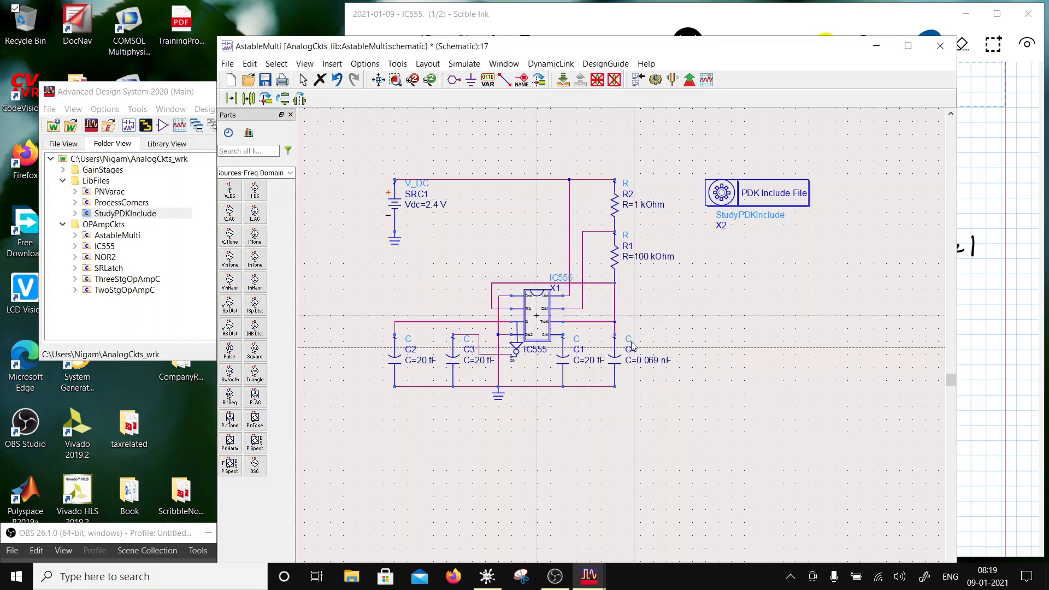
{"action": "left_click", "coordinate": [616, 312]}
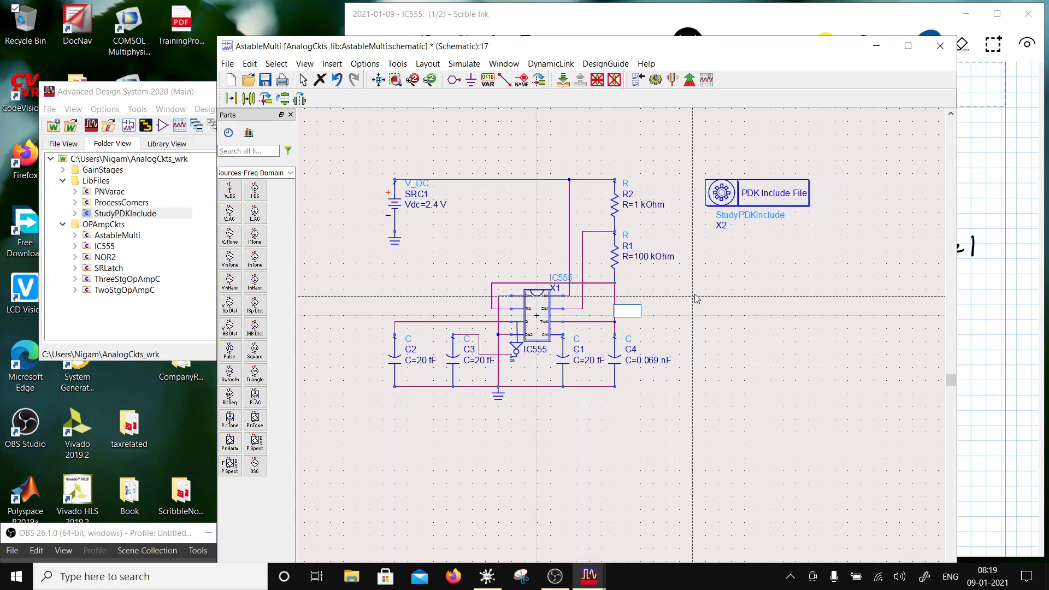
{"action": "type", "text": "Ch"}
{"action": "key", "text": "Return"}
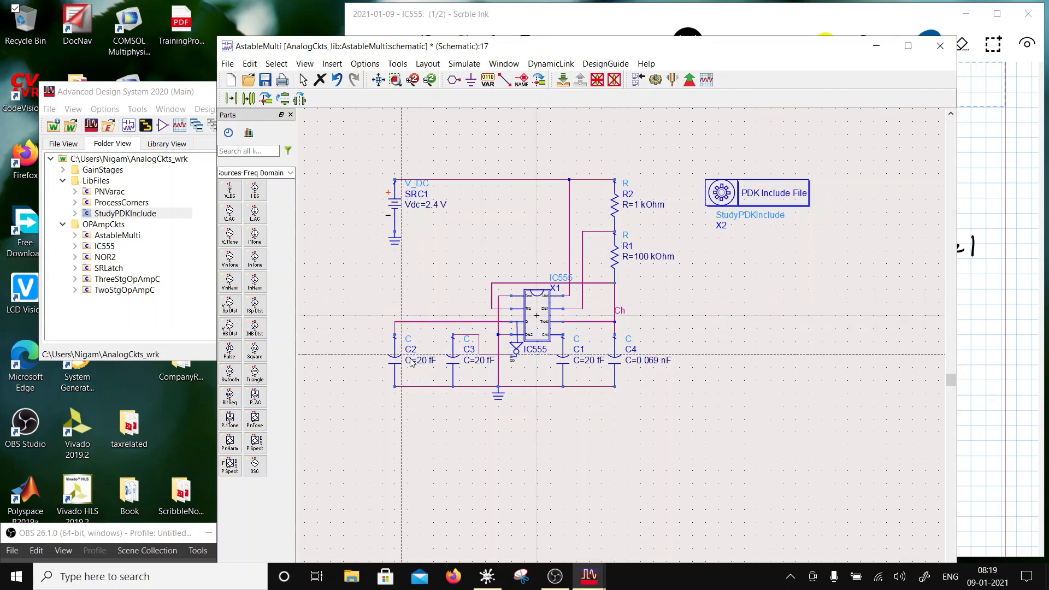
Step: Label the wire above C2 as Q and the wire at the upper end of C3 as Qb
{"action": "left_click", "coordinate": [413, 320]}
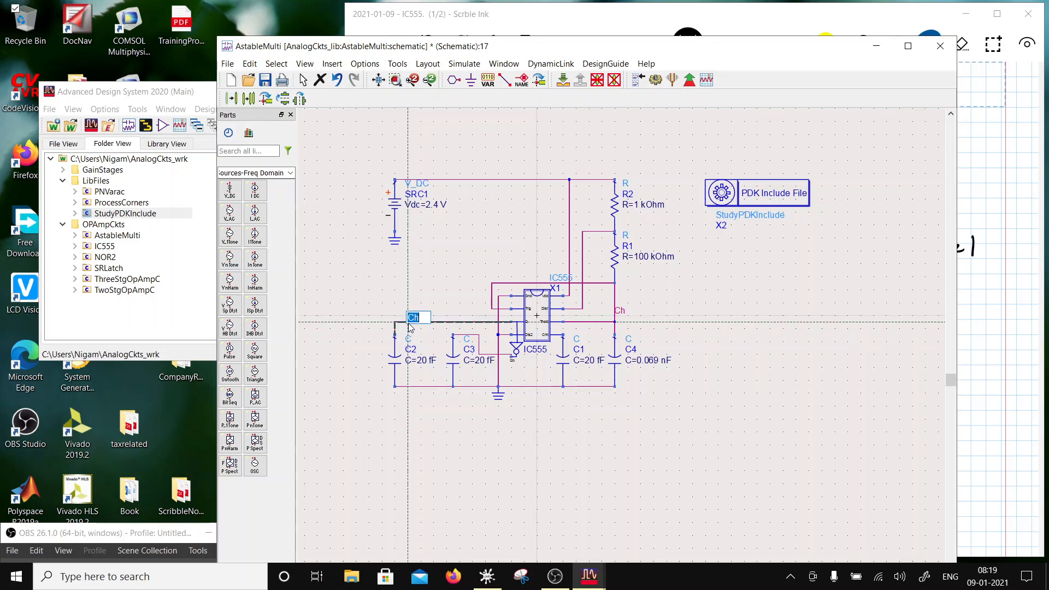
{"action": "type", "text": "Q"}
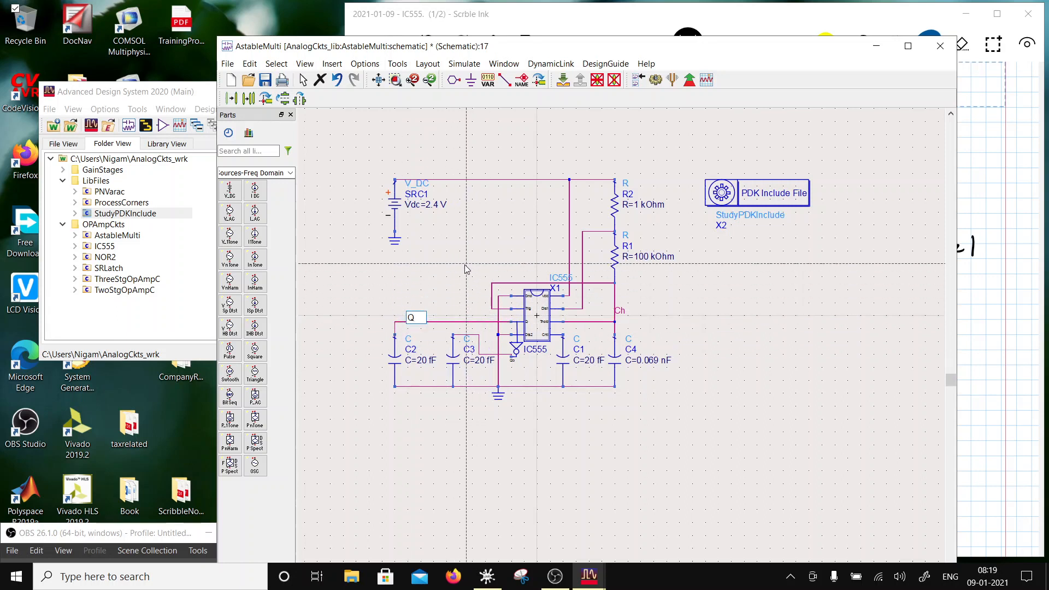
{"action": "key", "text": "Return"}
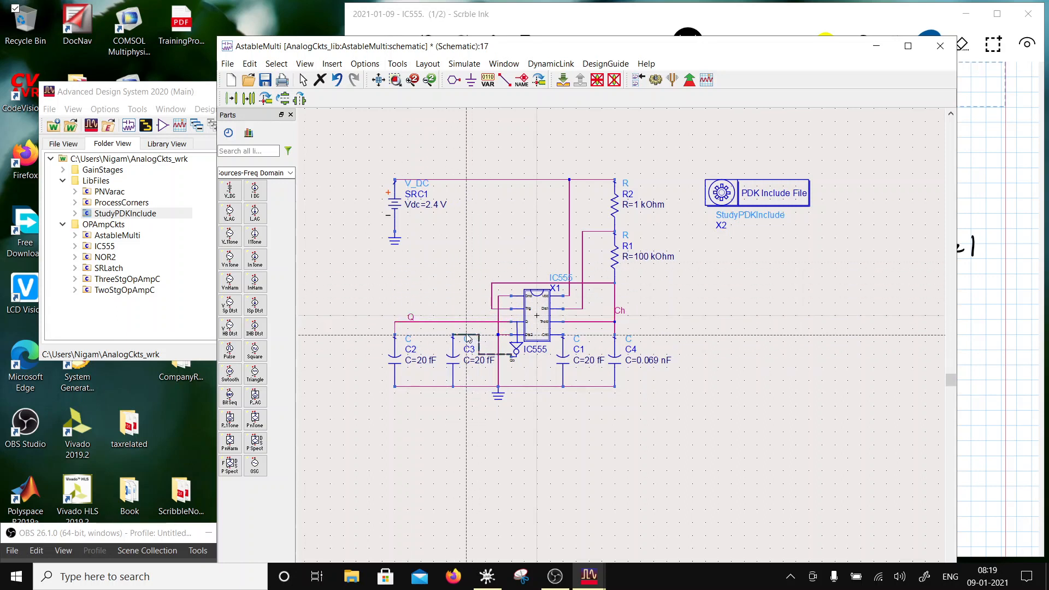
{"action": "left_click", "coordinate": [471, 334]}
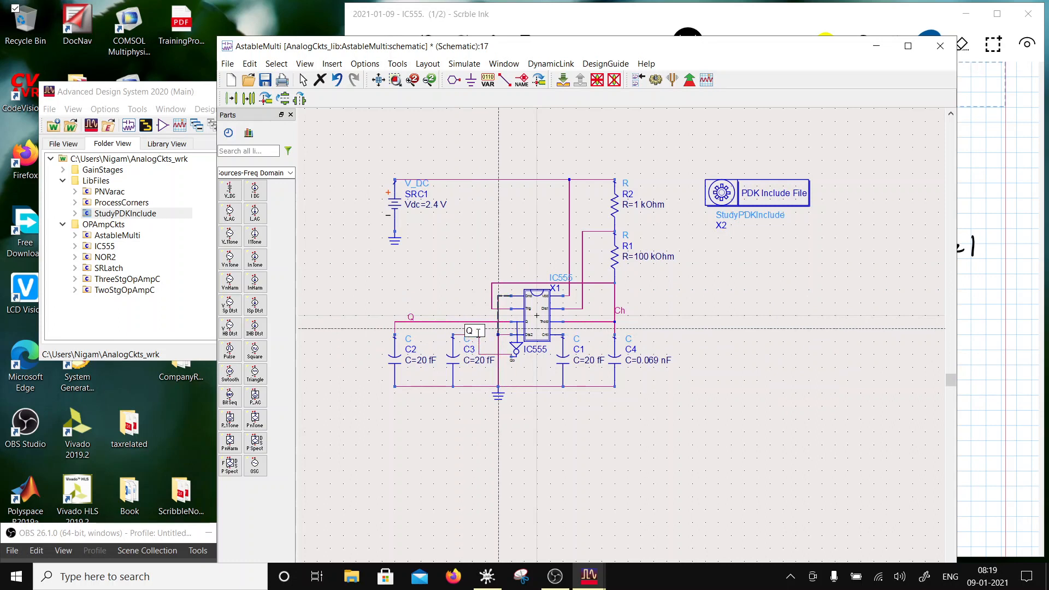
{"action": "type", "text": "b"}
{"action": "key", "text": "Return"}
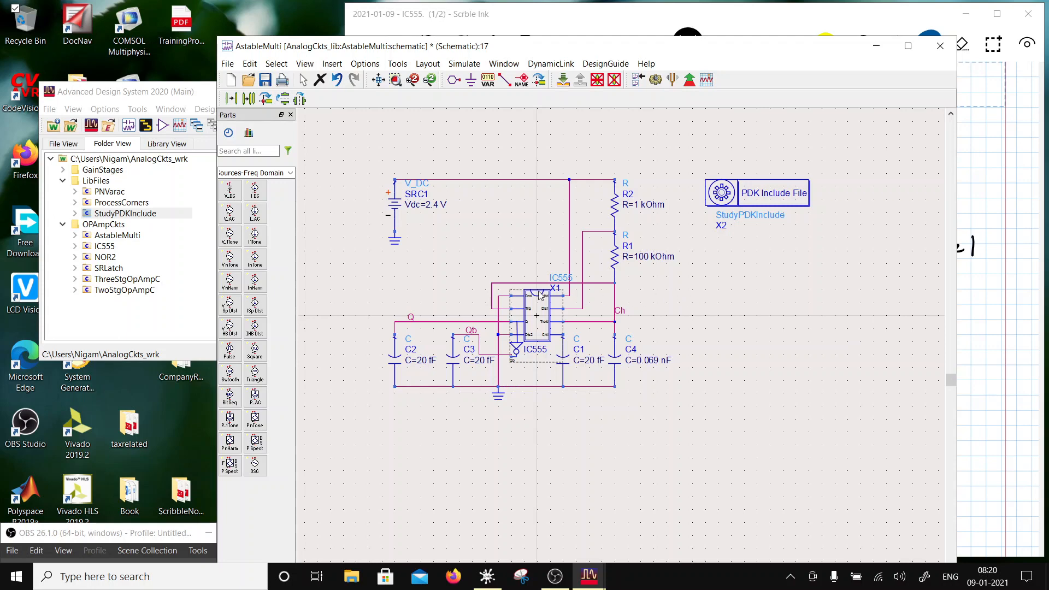
Step: Place a Transient simulation controller from the Simulation-Transient parts below the PDK include block
{"action": "left_click", "coordinate": [287, 176]}
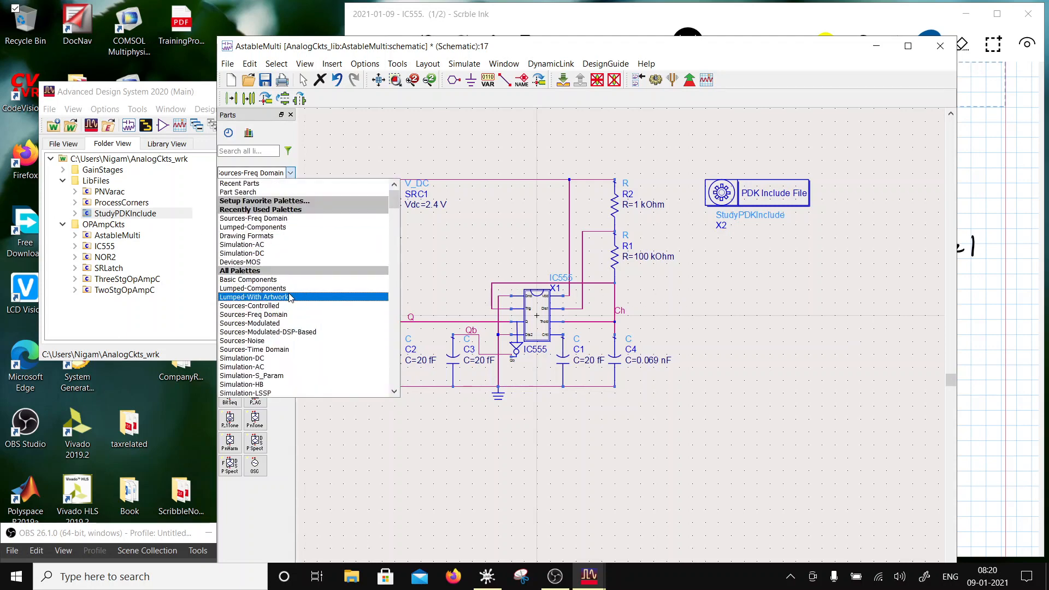
{"action": "scroll", "coordinate": [289, 301], "scroll_direction": "down", "scroll_amount": 1}
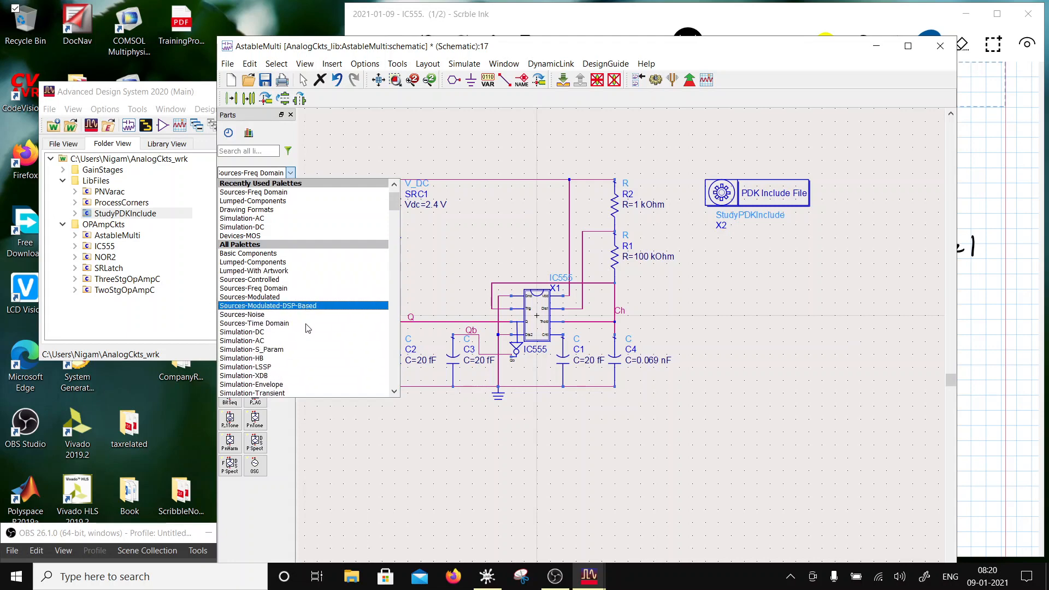
{"action": "scroll", "coordinate": [306, 355], "scroll_direction": "down", "scroll_amount": 1}
{"action": "left_click", "coordinate": [306, 371]}
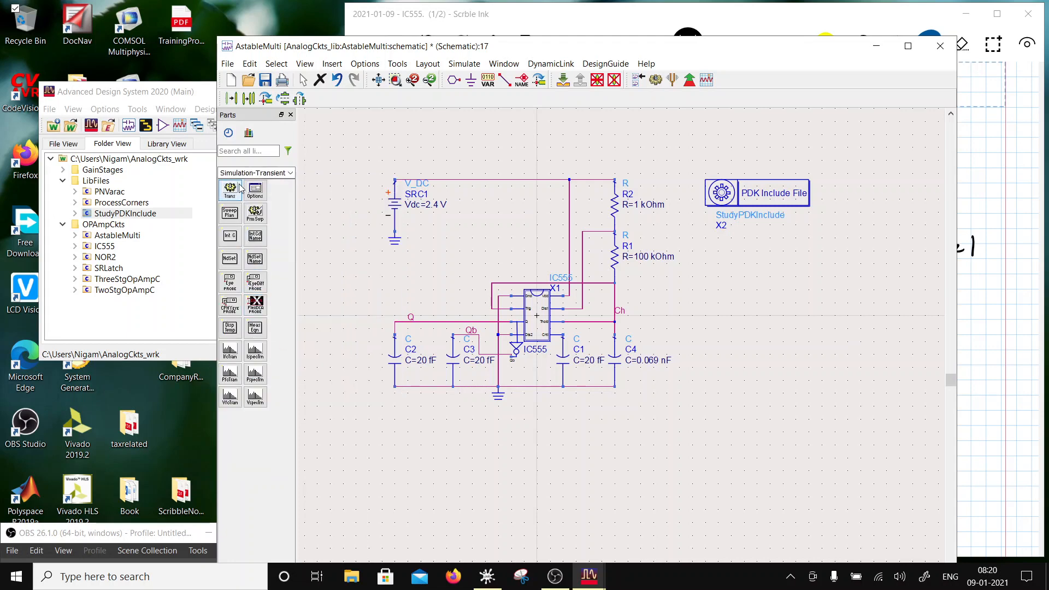
{"action": "left_click", "coordinate": [229, 190]}
{"action": "left_click", "coordinate": [708, 274]}
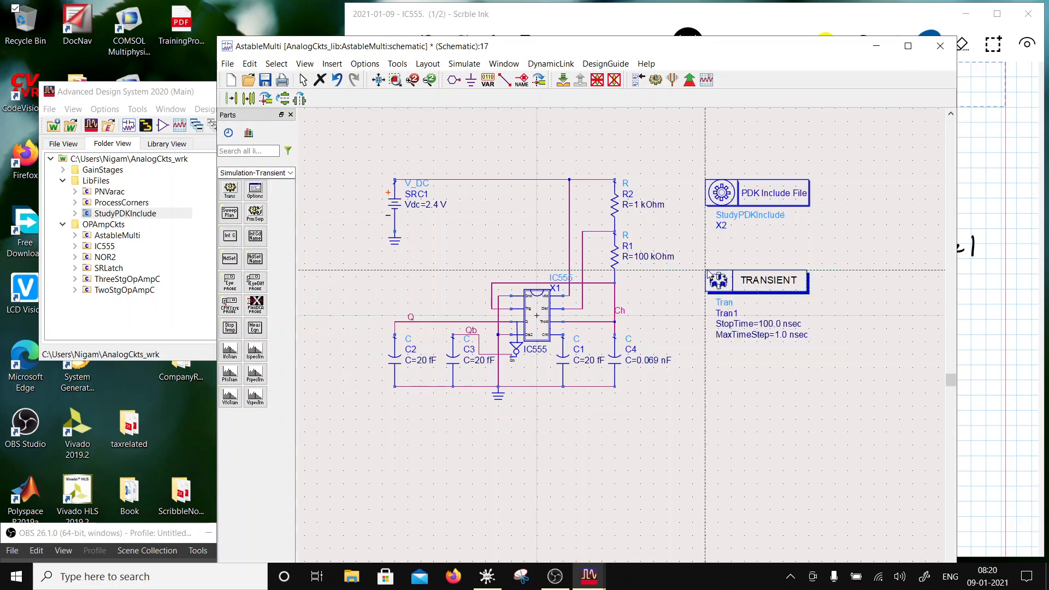
{"action": "key", "text": "Escape"}
Step: Set the transient controller's StopTime to 100.0 usec and its MaxTimeStep to 0.1 usec
{"action": "double_click", "coordinate": [775, 325]}
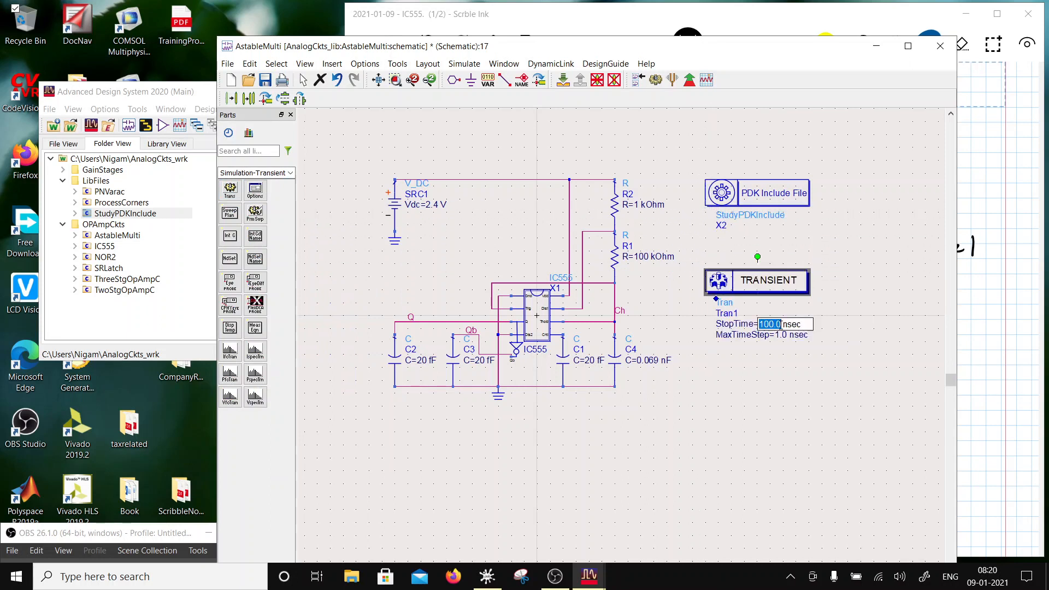
{"action": "left_click", "coordinate": [785, 324]}
{"action": "type", "text": "u"}
{"action": "key", "text": "Tab"}
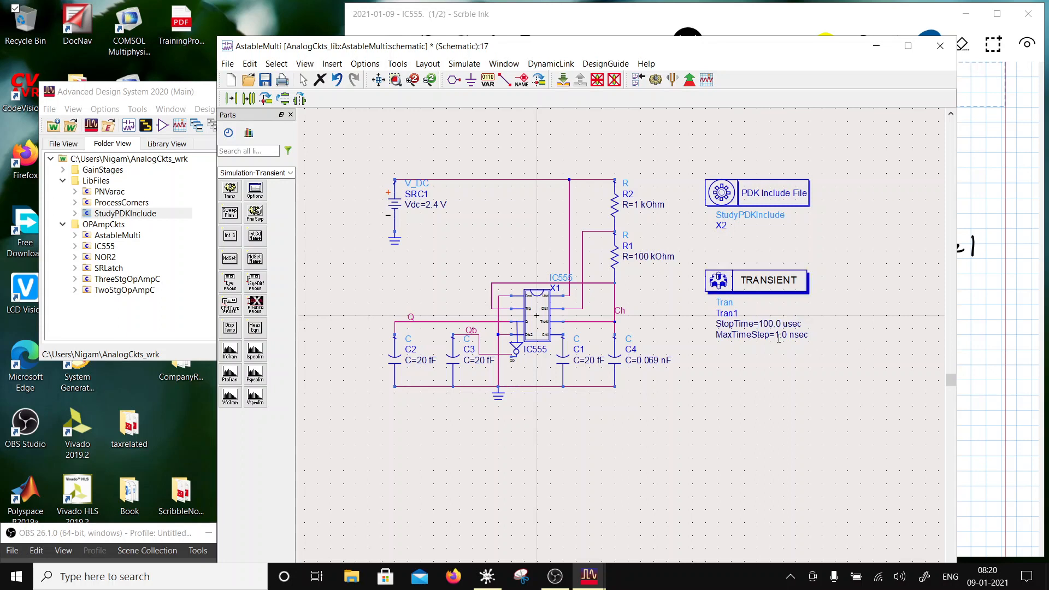
{"action": "type", "text": "0"}
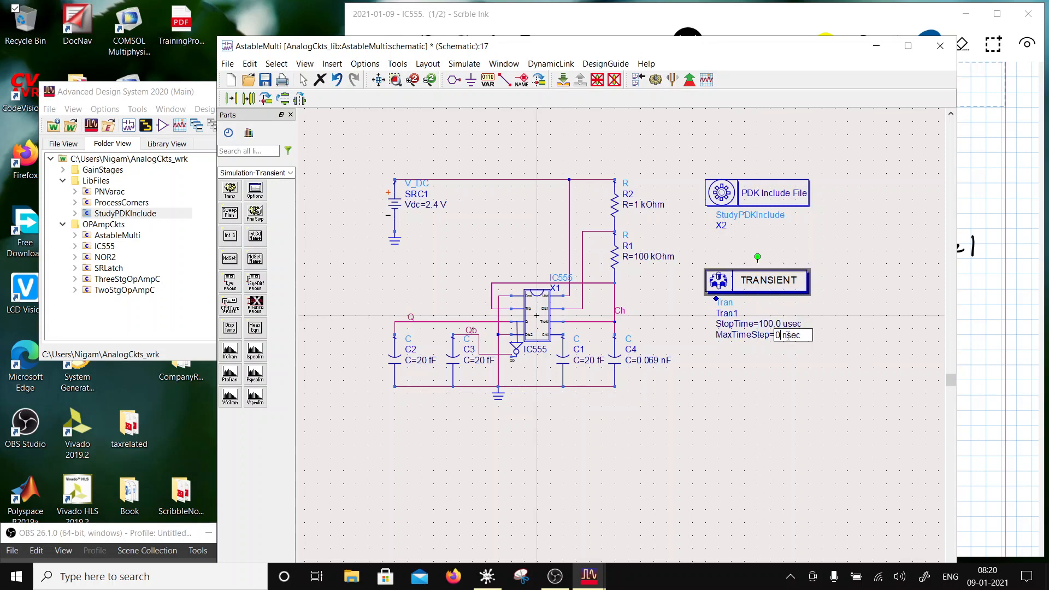
{"action": "type", "text": ".1 u"}
{"action": "left_click", "coordinate": [812, 377]}
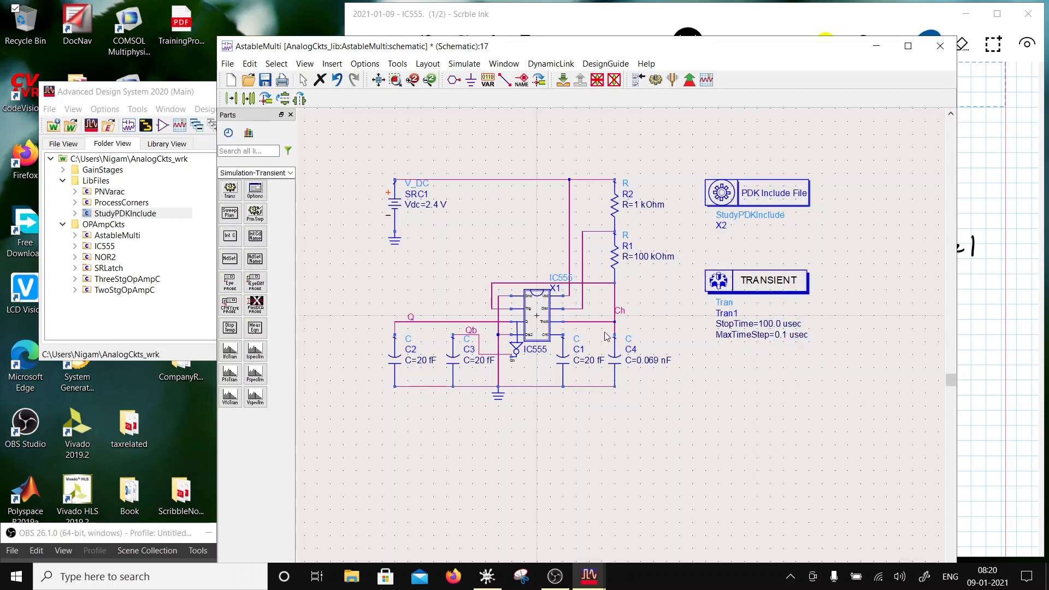
Step: Save and simulate the schematic, and plot Q on a rectangular plot in the data display
{"action": "left_click", "coordinate": [266, 82]}
{"action": "left_click", "coordinate": [656, 80]}
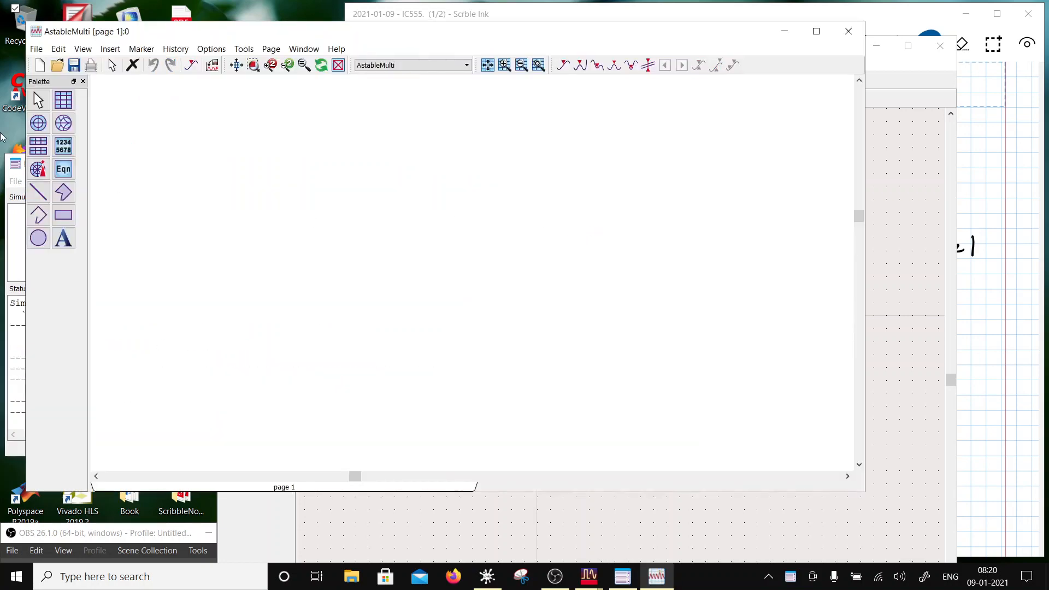
{"action": "left_click", "coordinate": [346, 250]}
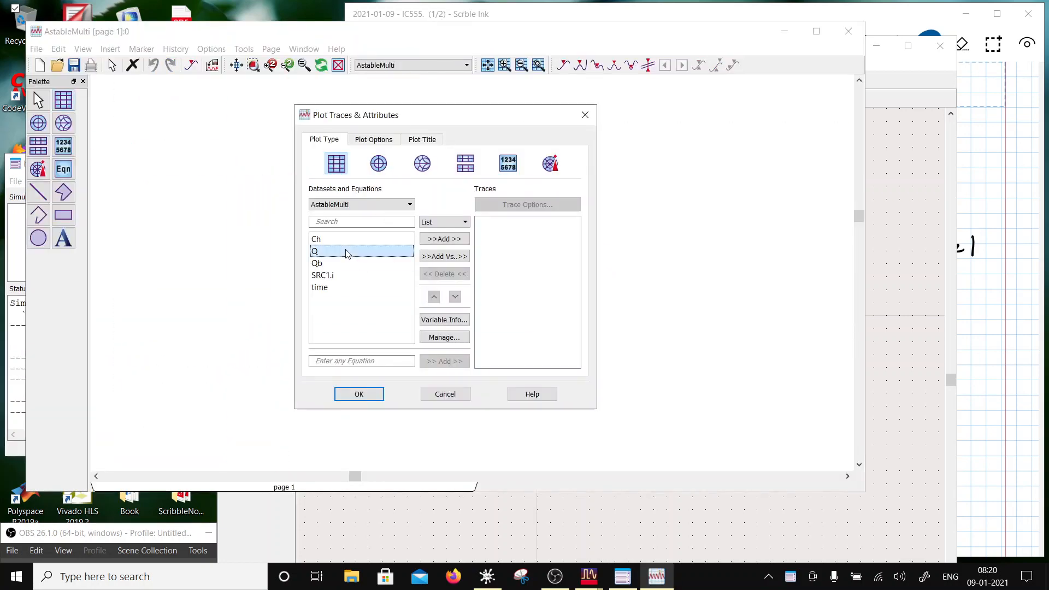
{"action": "left_click", "coordinate": [432, 239]}
{"action": "left_click", "coordinate": [380, 391]}
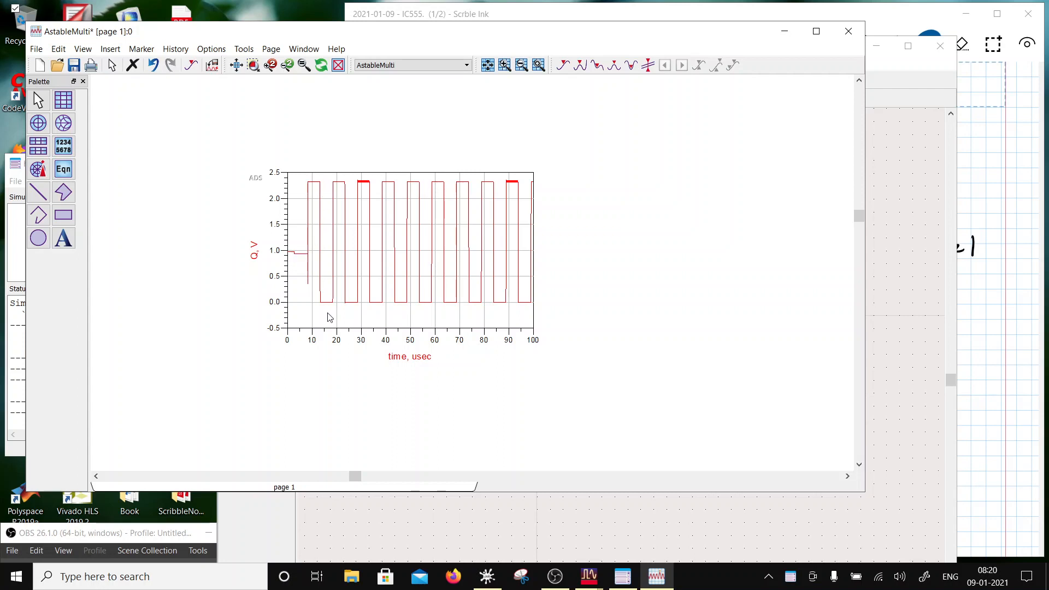
Step: Widen the Q plot horizontally to roughly one and three-quarter times its width, keeping its height
{"action": "left_click", "coordinate": [528, 319]}
{"action": "left_click_drag", "start_coordinate": [534, 330], "coordinate": [715, 332]}
{"action": "left_click", "coordinate": [532, 331]}
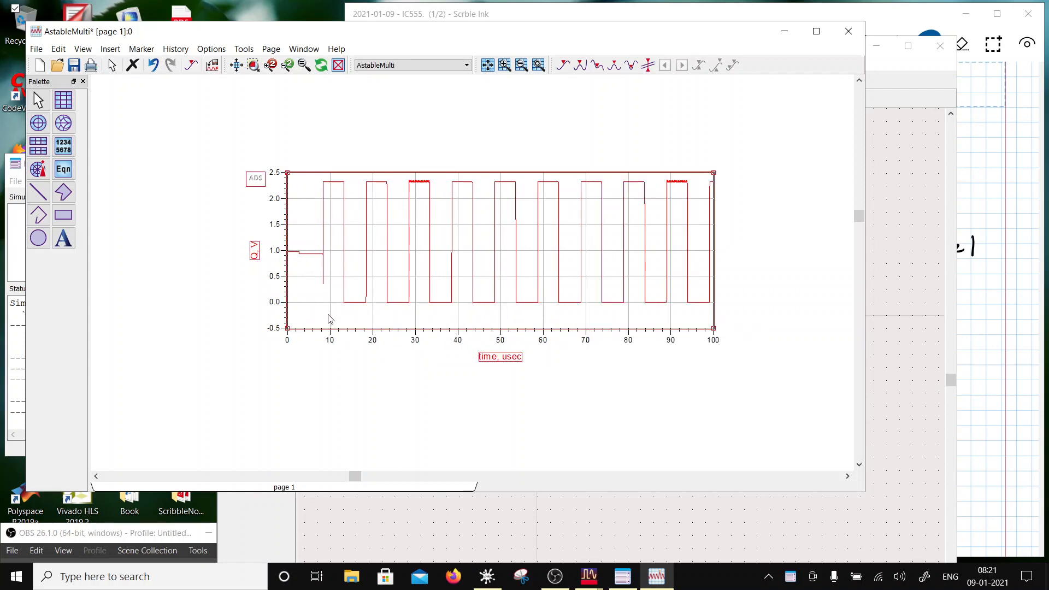
Step: Try to start the Q plot's X axis at 10u with auto scaling off, and undo the change
{"action": "double_click", "coordinate": [353, 325]}
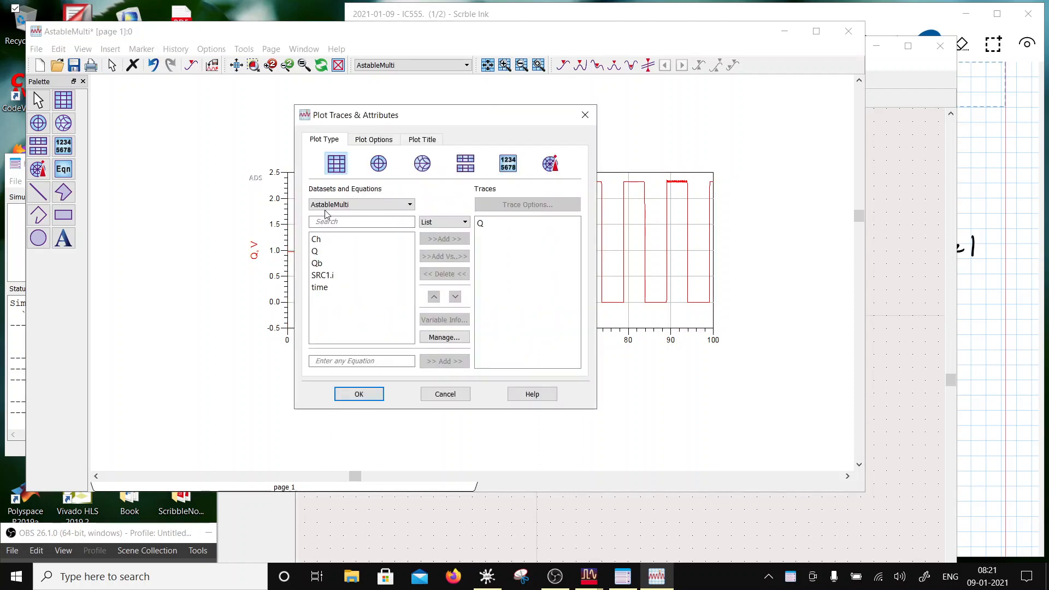
{"action": "left_click", "coordinate": [367, 144]}
{"action": "left_click", "coordinate": [341, 206]}
{"action": "left_click", "coordinate": [330, 191]}
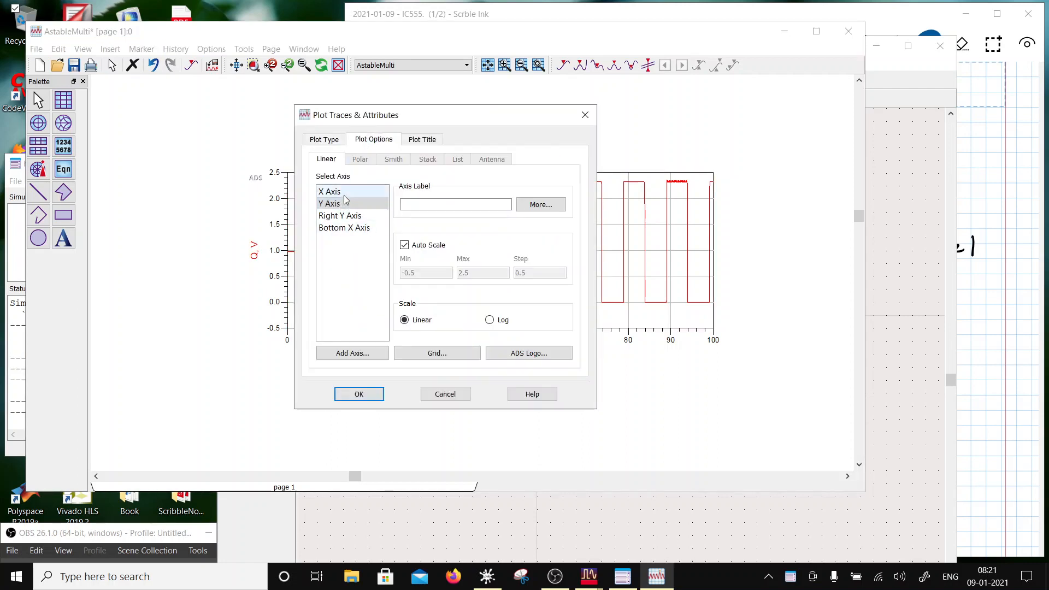
{"action": "left_click", "coordinate": [405, 245]}
{"action": "double_click", "coordinate": [415, 270]}
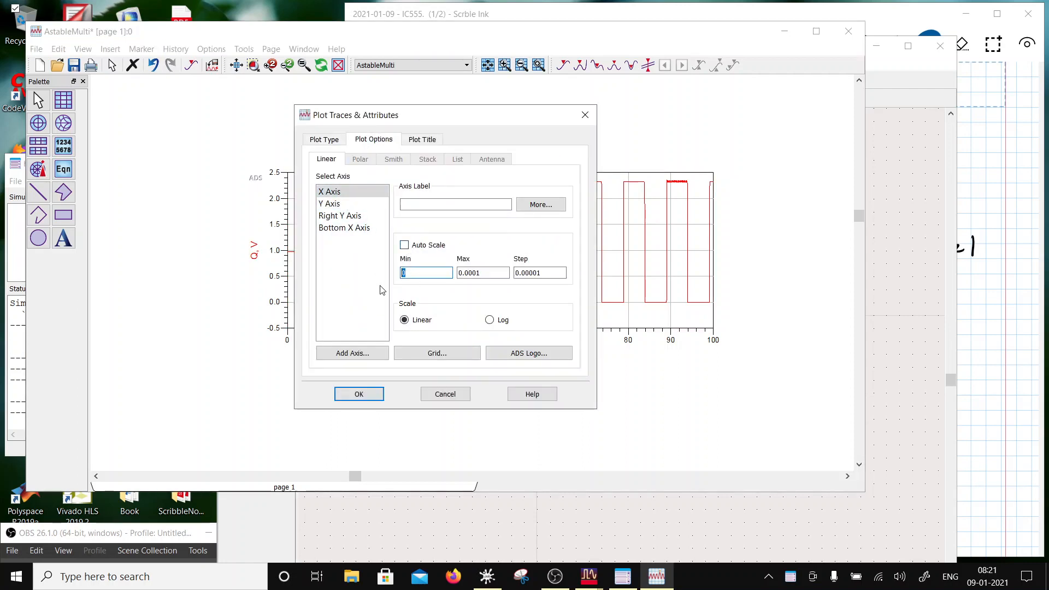
{"action": "type", "text": "1"}
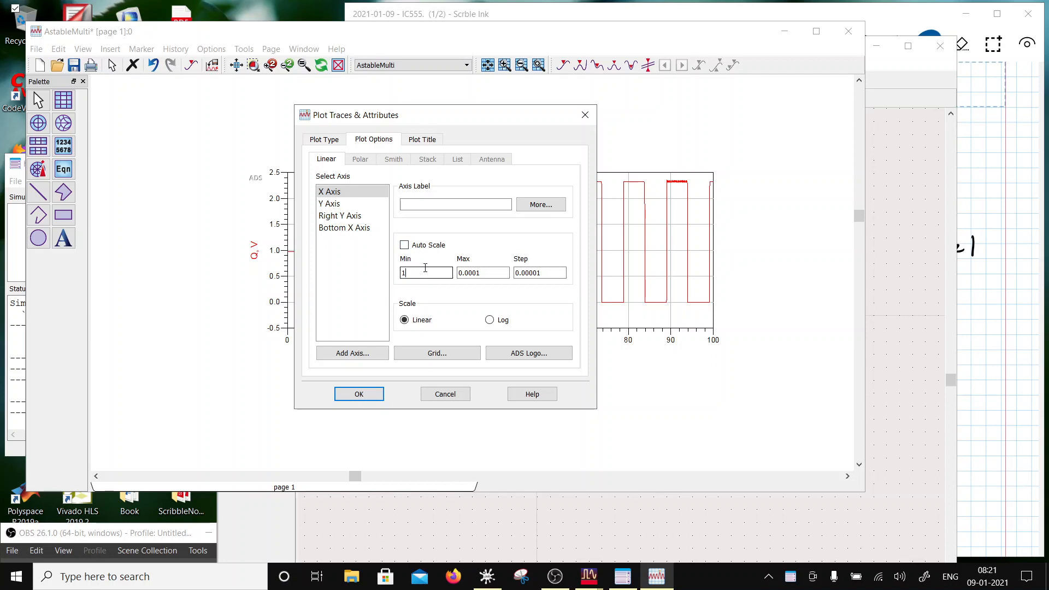
{"action": "type", "text": "0"}
{"action": "left_click_drag", "start_coordinate": [426, 124], "coordinate": [581, 131]}
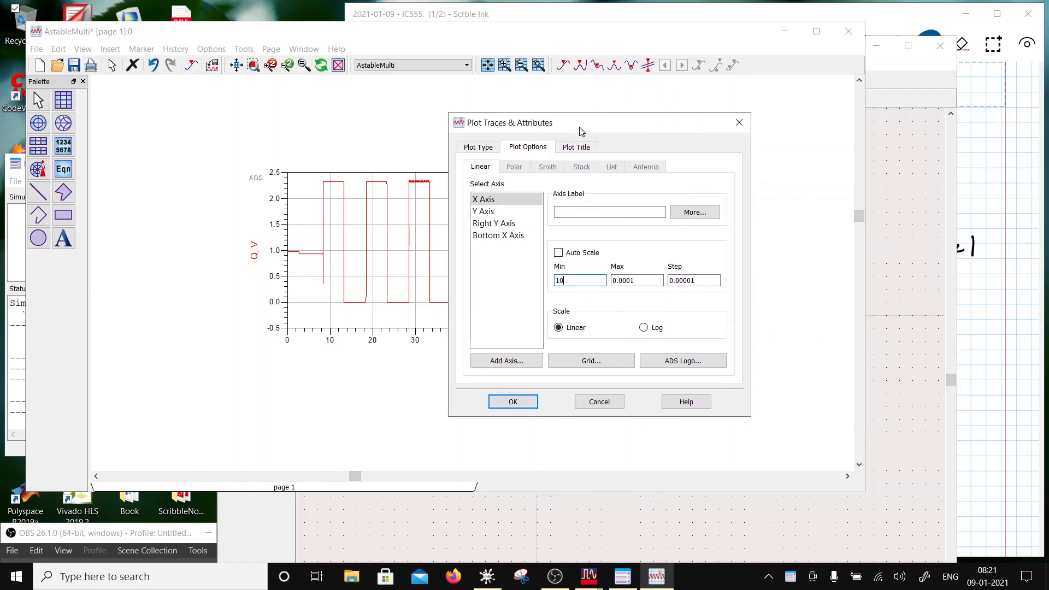
{"action": "type", "text": "u"}
{"action": "left_click", "coordinate": [526, 404]}
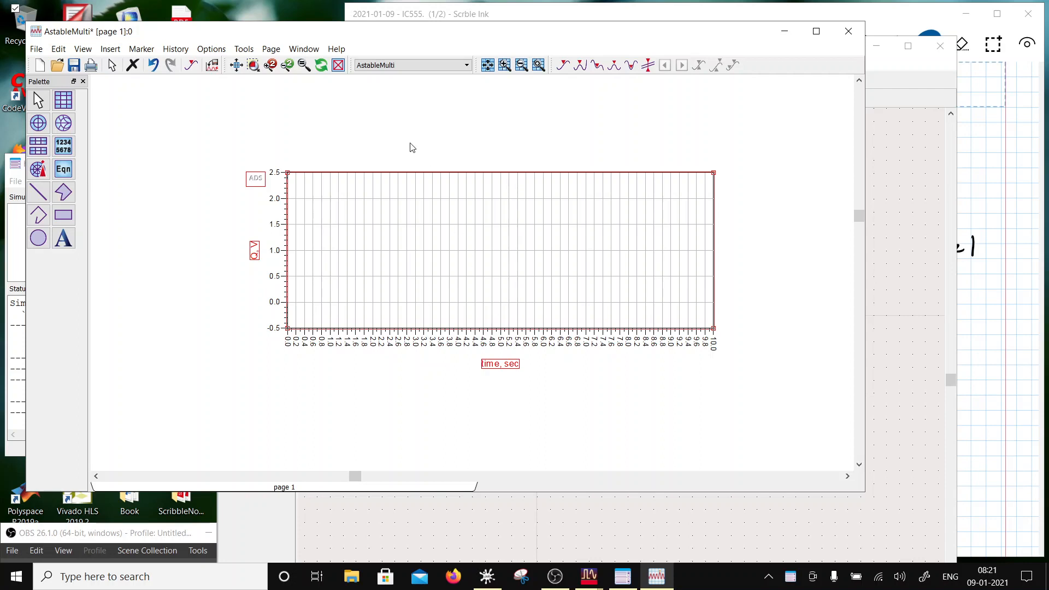
{"action": "left_click", "coordinate": [152, 65]}
Step: Turn off auto scaling on the Q plot's X axis and set its range from 10e-6 to 100e-6 with a step of 10e-6
{"action": "double_click", "coordinate": [385, 321]}
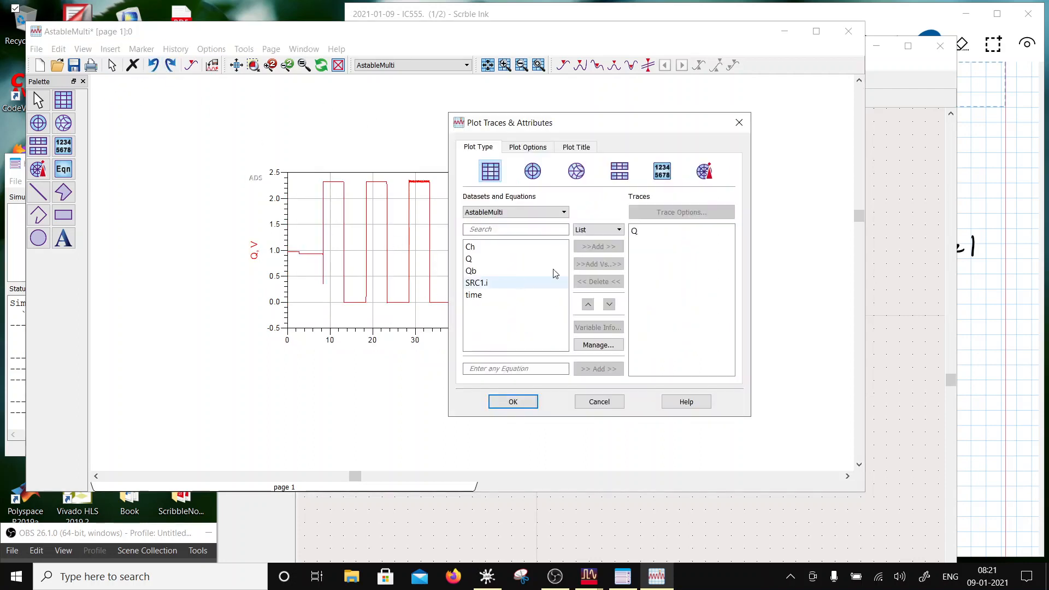
{"action": "left_click", "coordinate": [524, 148]}
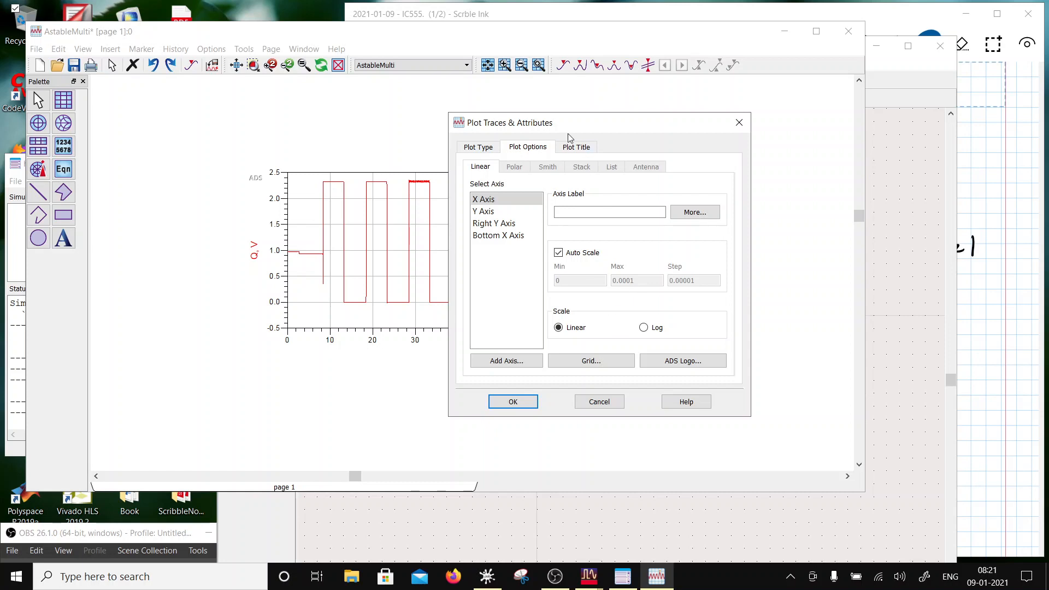
{"action": "left_click_drag", "start_coordinate": [568, 134], "coordinate": [621, 98]}
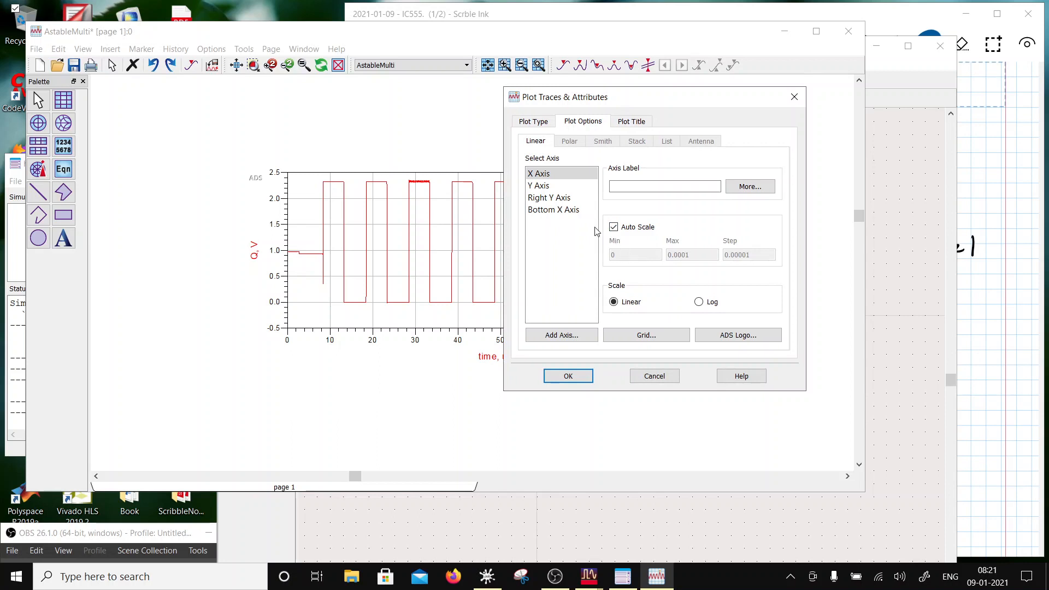
{"action": "left_click", "coordinate": [614, 227]}
{"action": "key", "text": "Tab"}
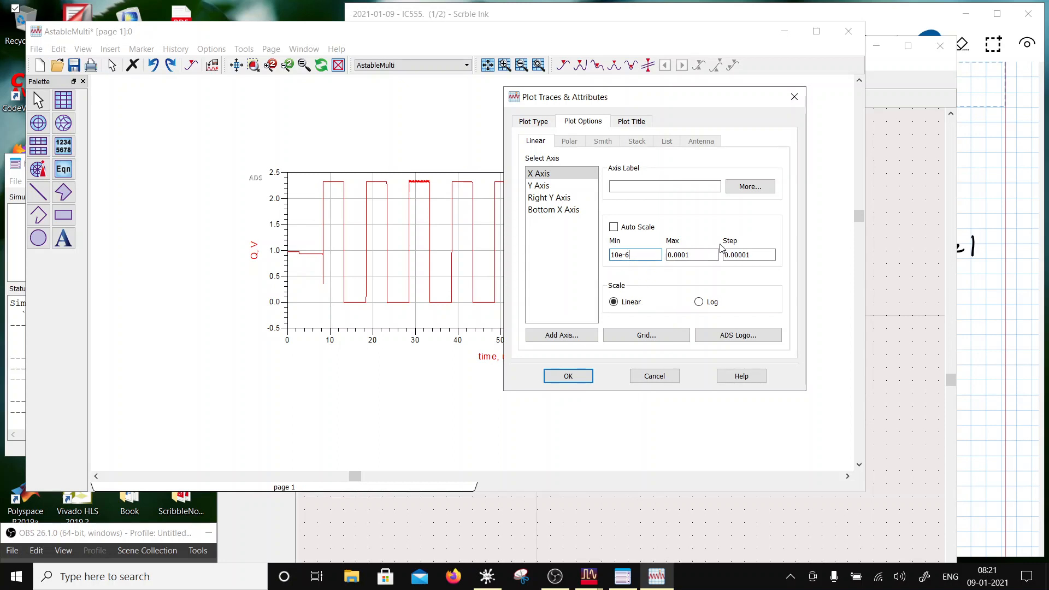
{"action": "key", "text": "Tab"}
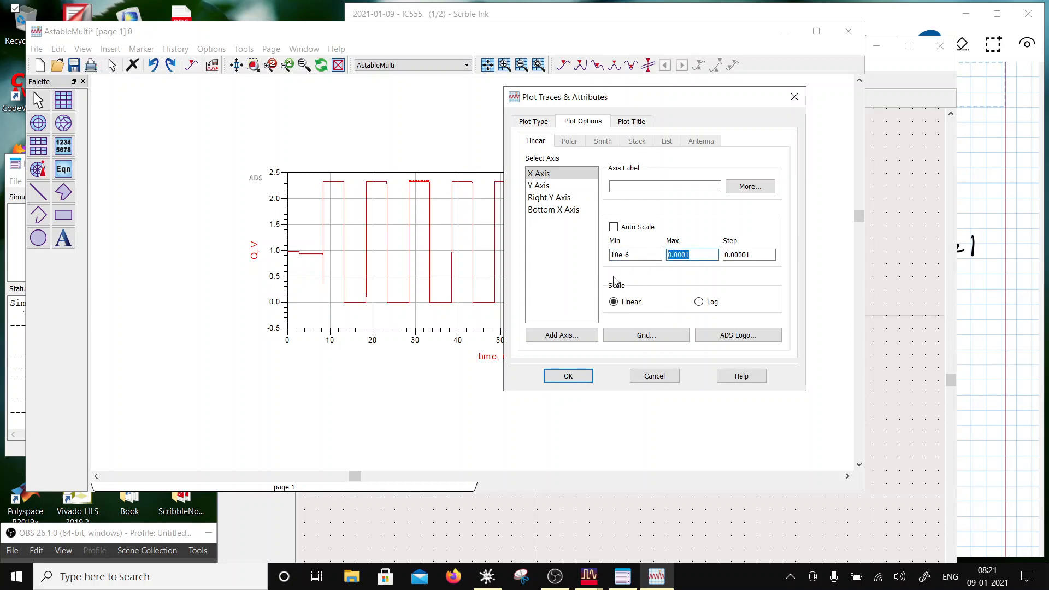
{"action": "type", "text": "100e-6"}
{"action": "left_click", "coordinate": [765, 255]}
{"action": "left_click_drag", "start_coordinate": [766, 254], "coordinate": [711, 255]}
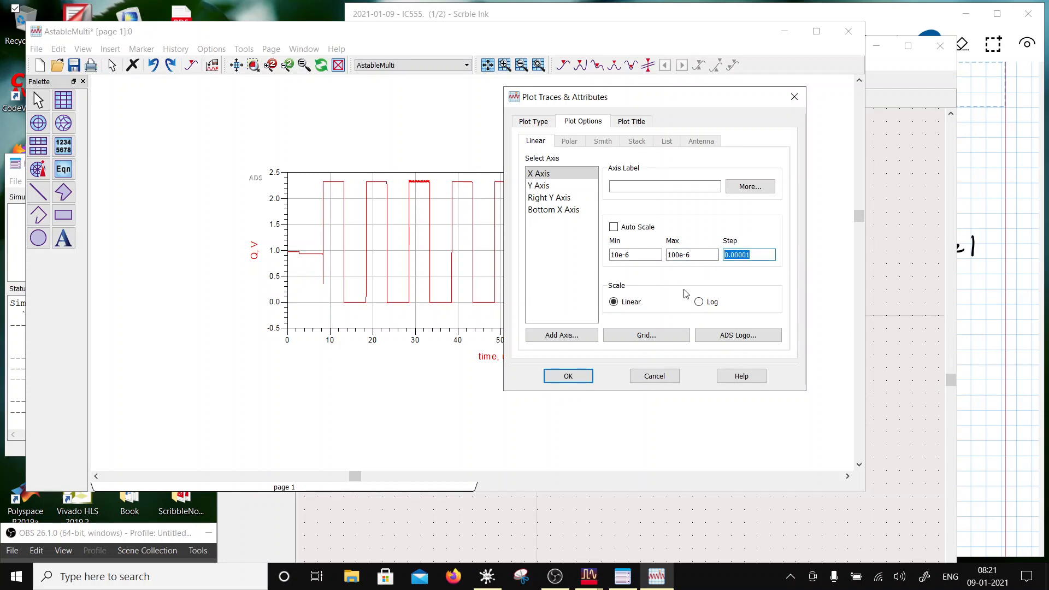
{"action": "type", "text": "1e-6"}
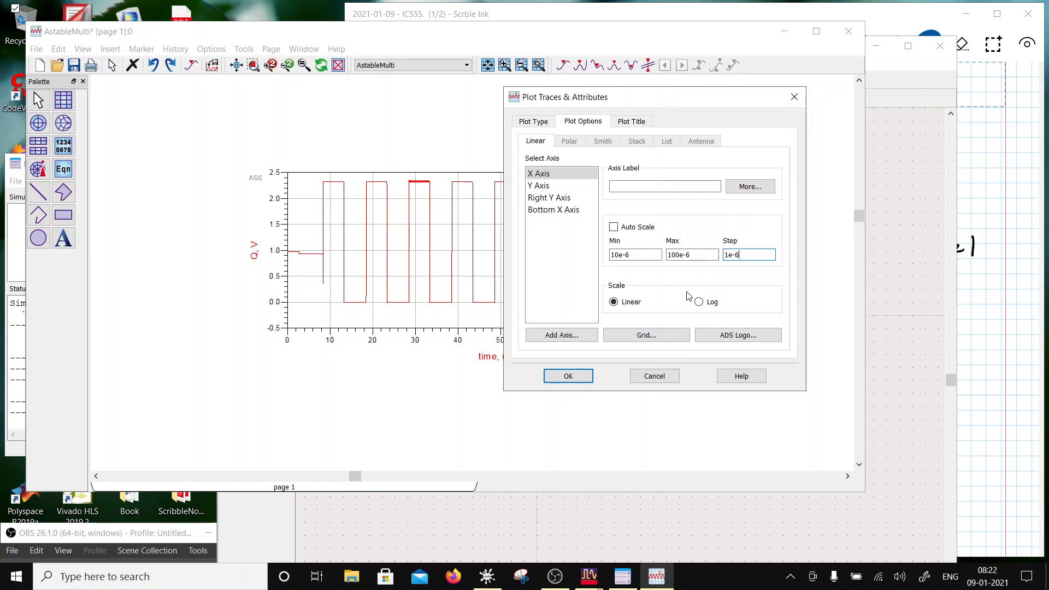
{"action": "left_click", "coordinate": [729, 254]}
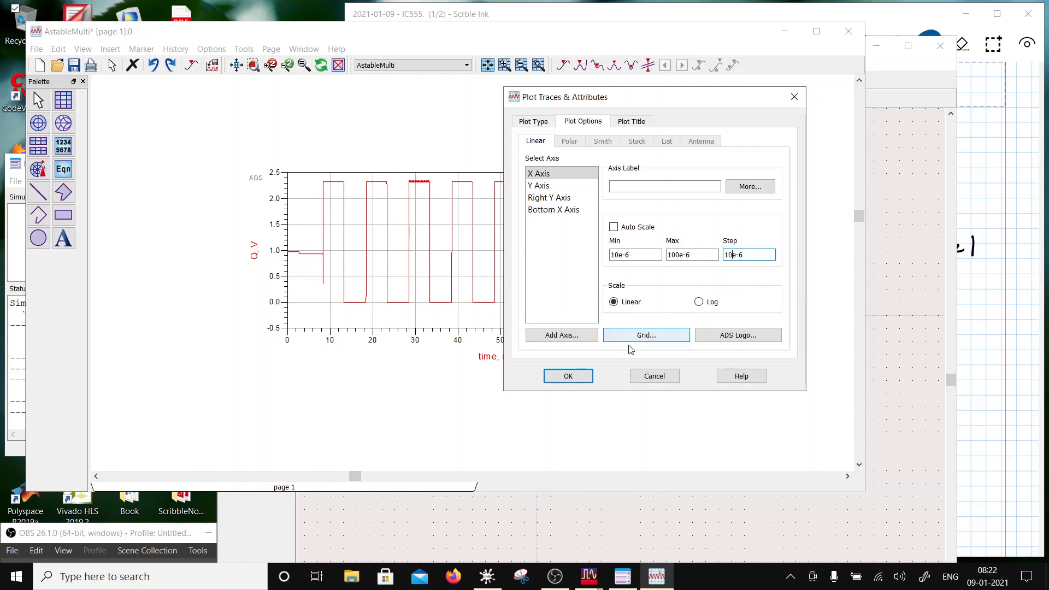
{"action": "left_click", "coordinate": [566, 376]}
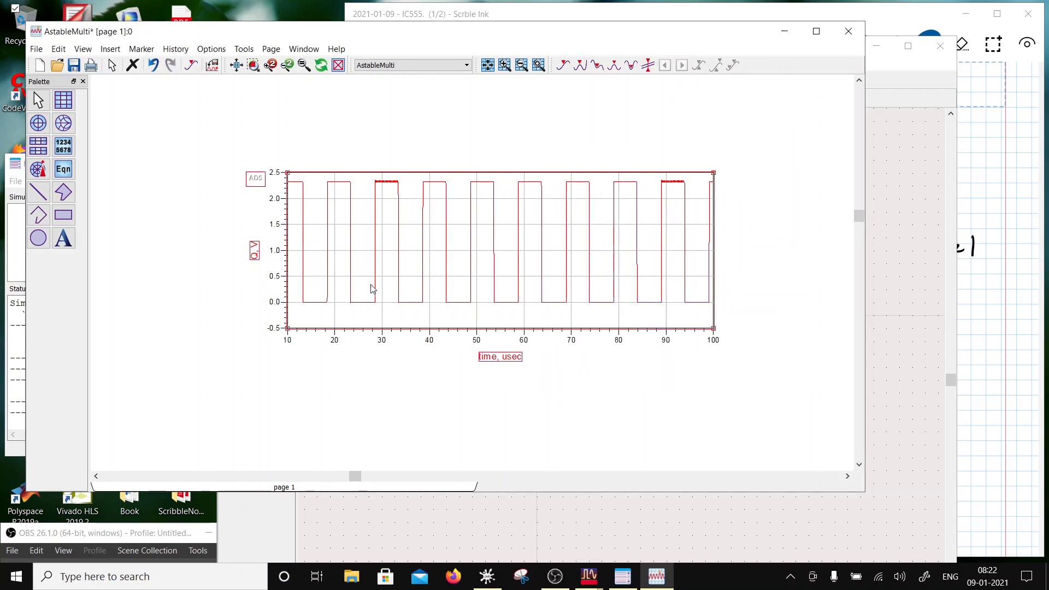
Step: Thicken the Q trace's solid red line and shift the plot slightly down the page
{"action": "double_click", "coordinate": [352, 293]}
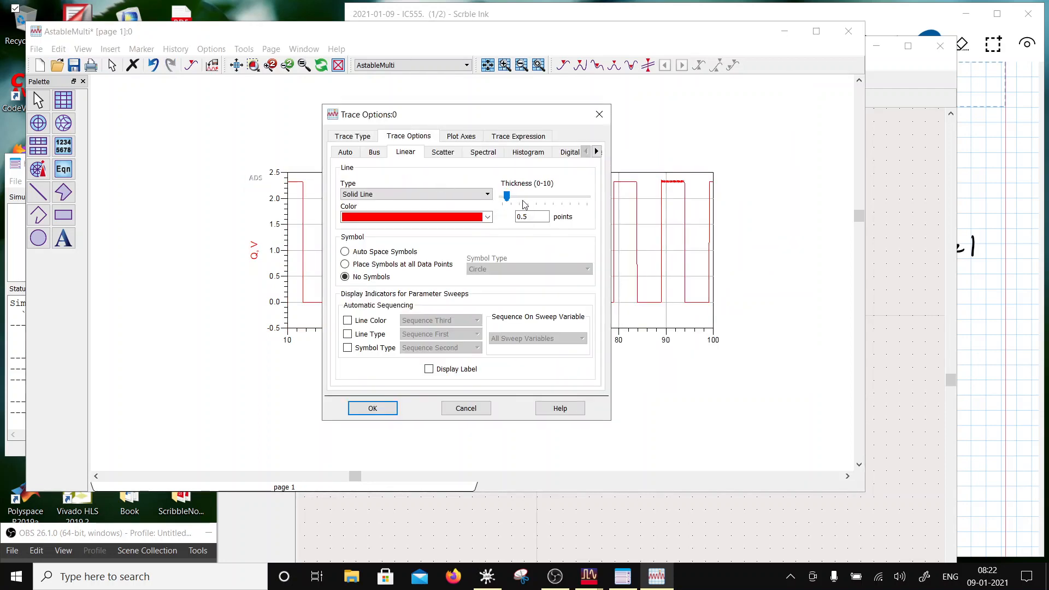
{"action": "left_click", "coordinate": [375, 405]}
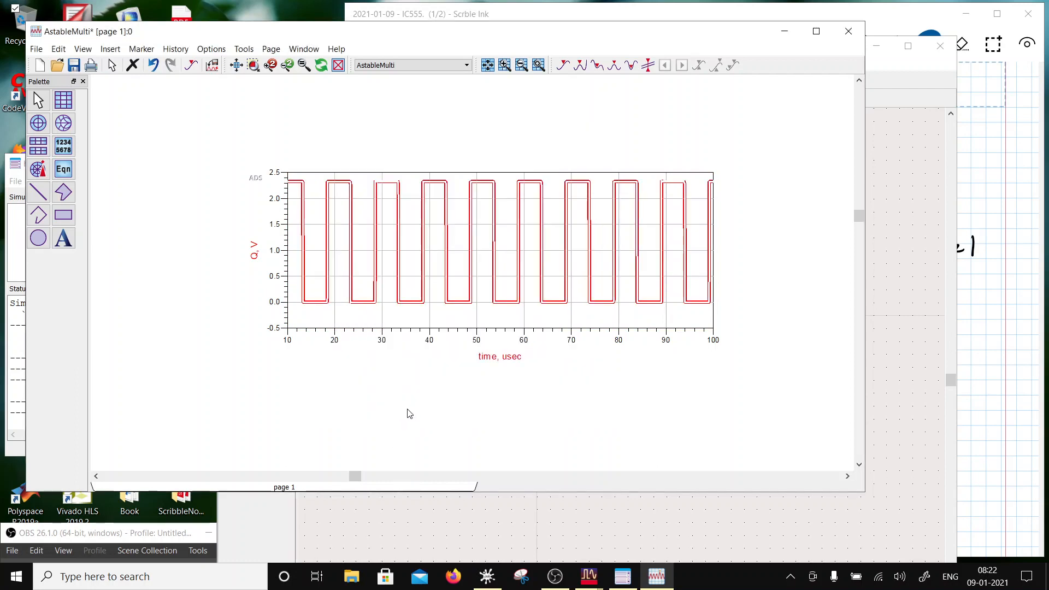
{"action": "left_click_drag", "start_coordinate": [495, 329], "coordinate": [493, 353]}
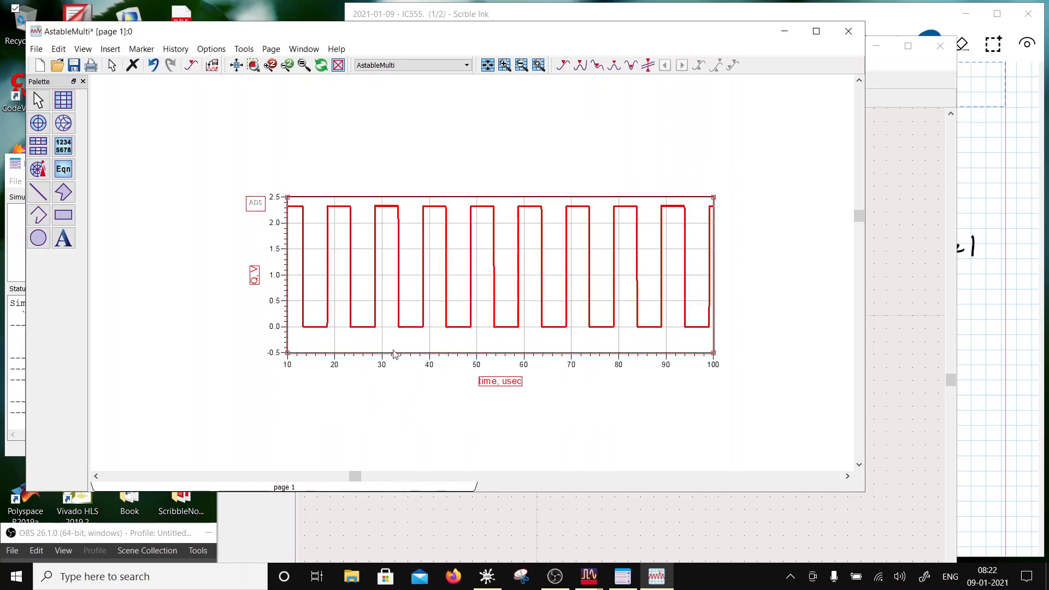
Step: Add the Qb trace to the existing Q plot
{"action": "double_click", "coordinate": [319, 347]}
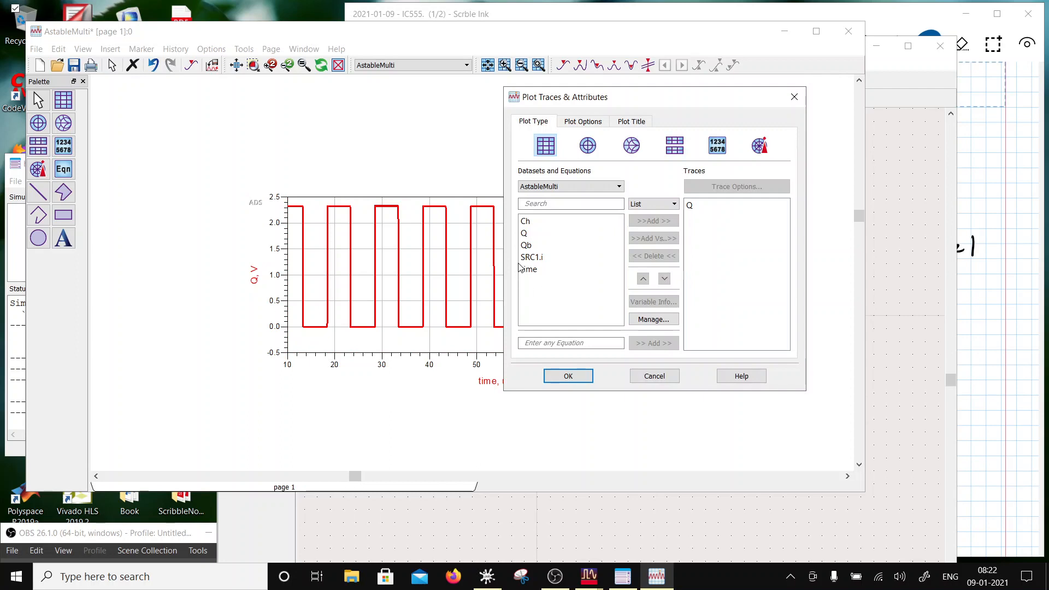
{"action": "left_click", "coordinate": [525, 244]}
{"action": "left_click", "coordinate": [654, 221]}
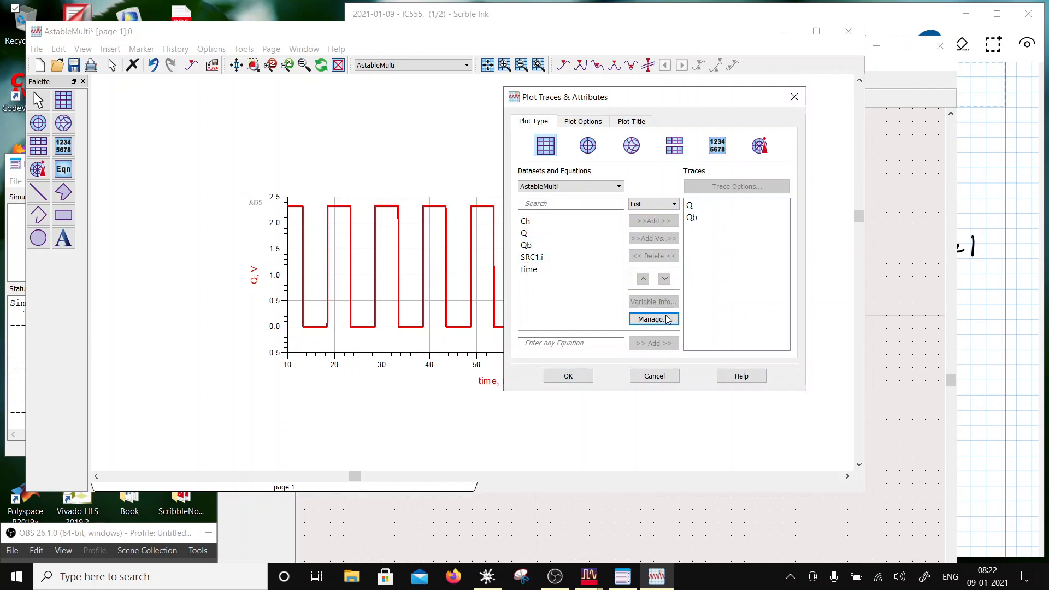
{"action": "left_click", "coordinate": [569, 376]}
Step: Format the blue Qb trace as a dashed line with a thickness of 2.5 points
{"action": "double_click", "coordinate": [364, 208]}
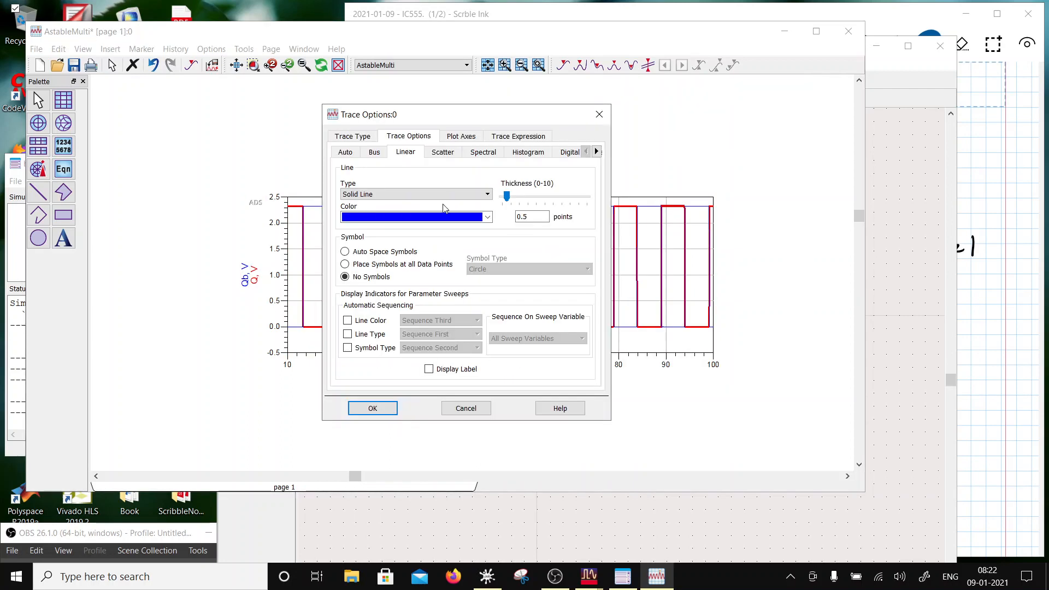
{"action": "left_click", "coordinate": [488, 218]}
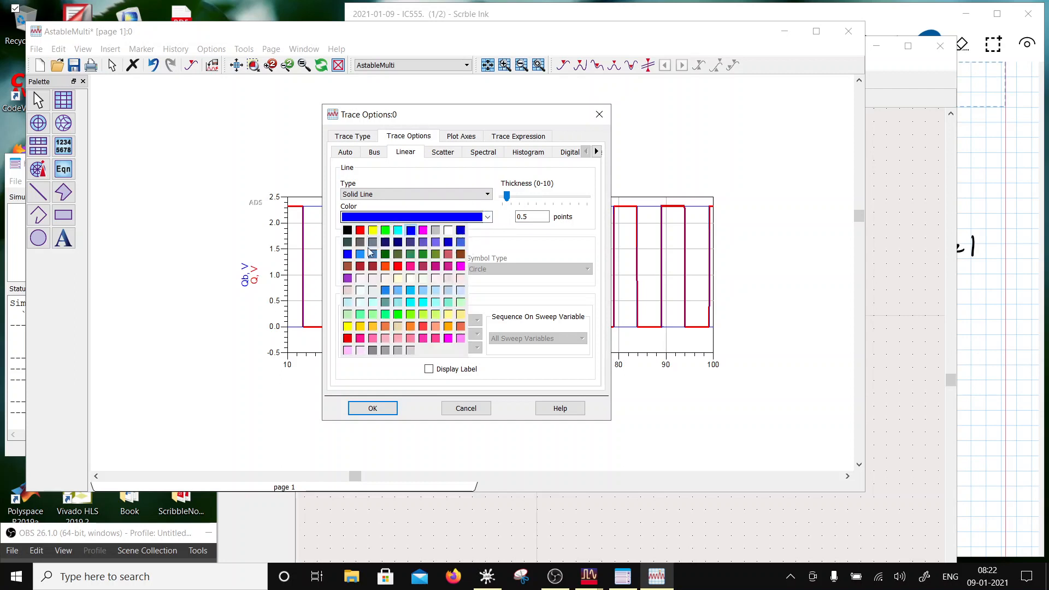
{"action": "left_click", "coordinate": [535, 197]}
{"action": "left_click", "coordinate": [537, 196]}
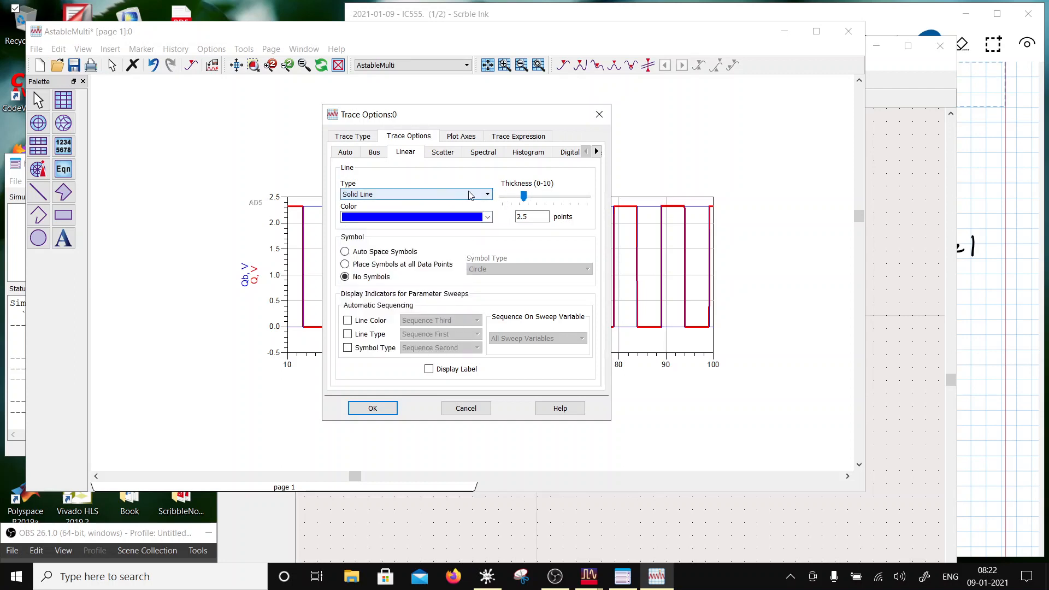
{"action": "left_click", "coordinate": [468, 192]}
{"action": "left_click", "coordinate": [391, 230]}
{"action": "left_click", "coordinate": [391, 406]}
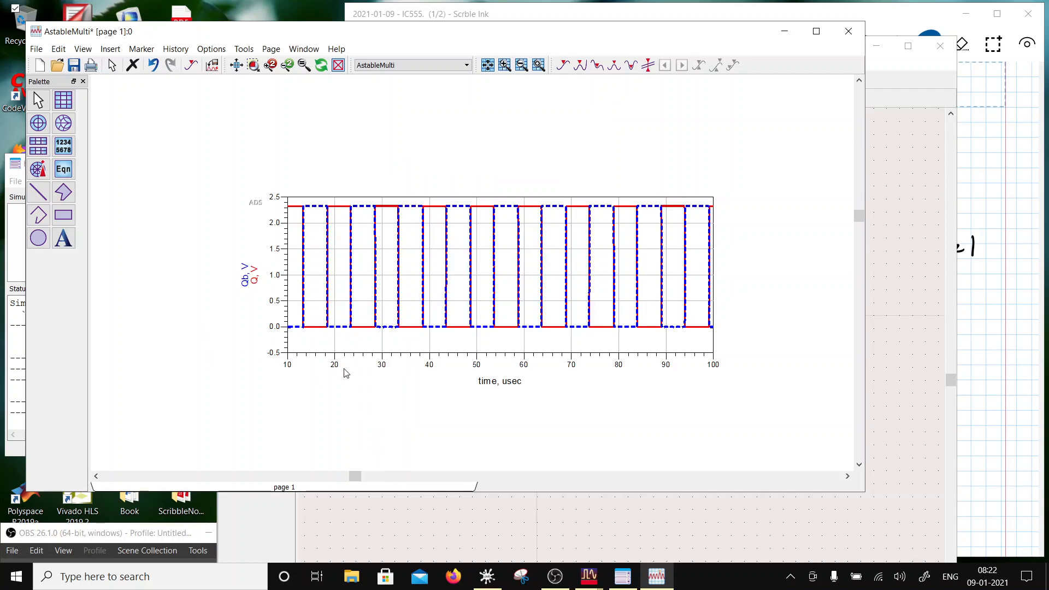
Step: Reposition the plot and make it wider and slightly shorter, and add the Ch trace to it
{"action": "left_click_drag", "start_coordinate": [427, 341], "coordinate": [378, 317]}
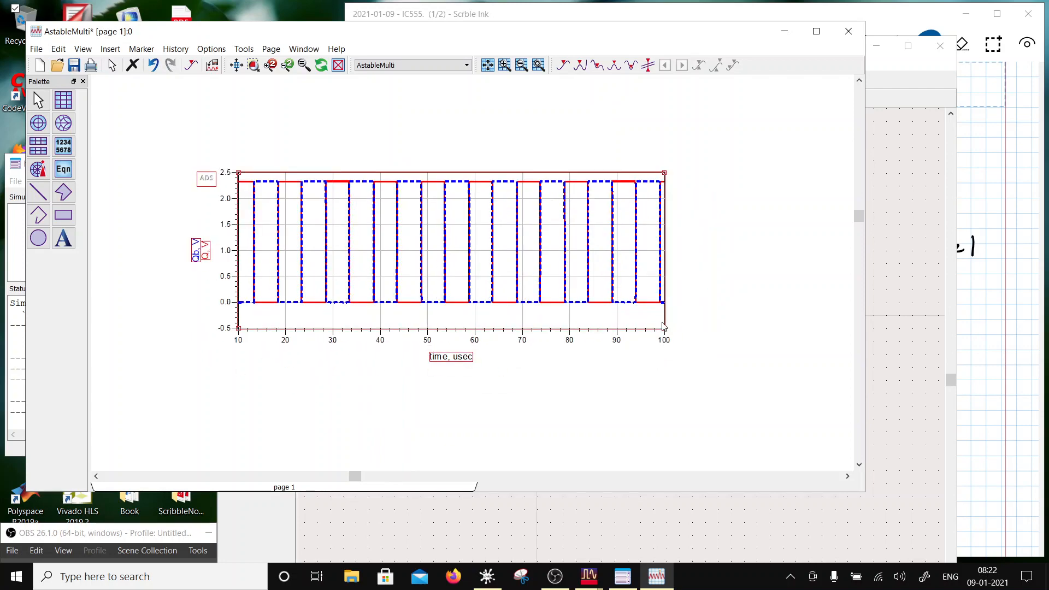
{"action": "left_click_drag", "start_coordinate": [664, 327], "coordinate": [730, 304]}
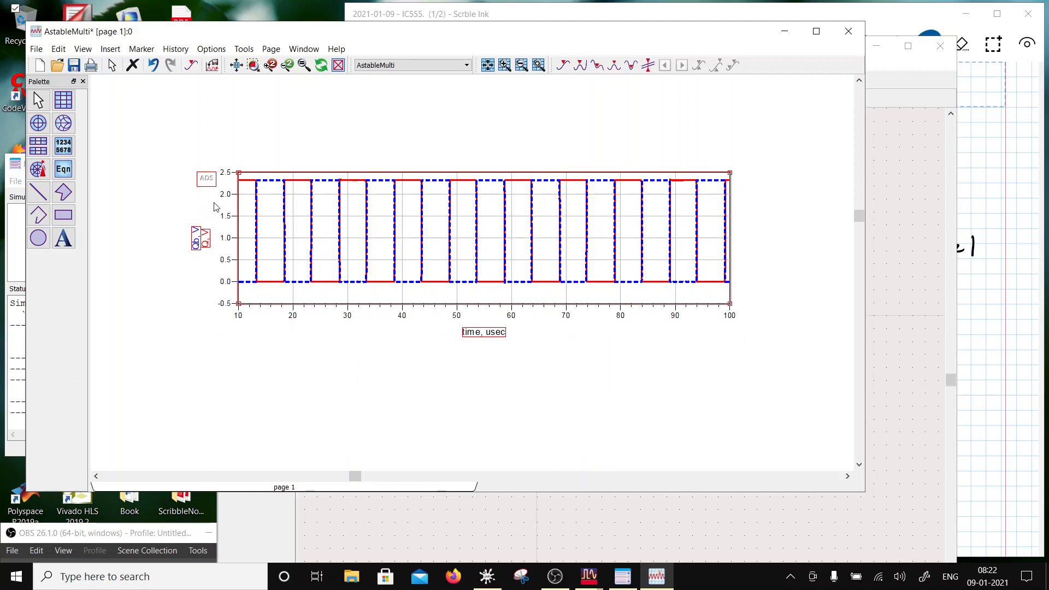
{"action": "double_click", "coordinate": [294, 296]}
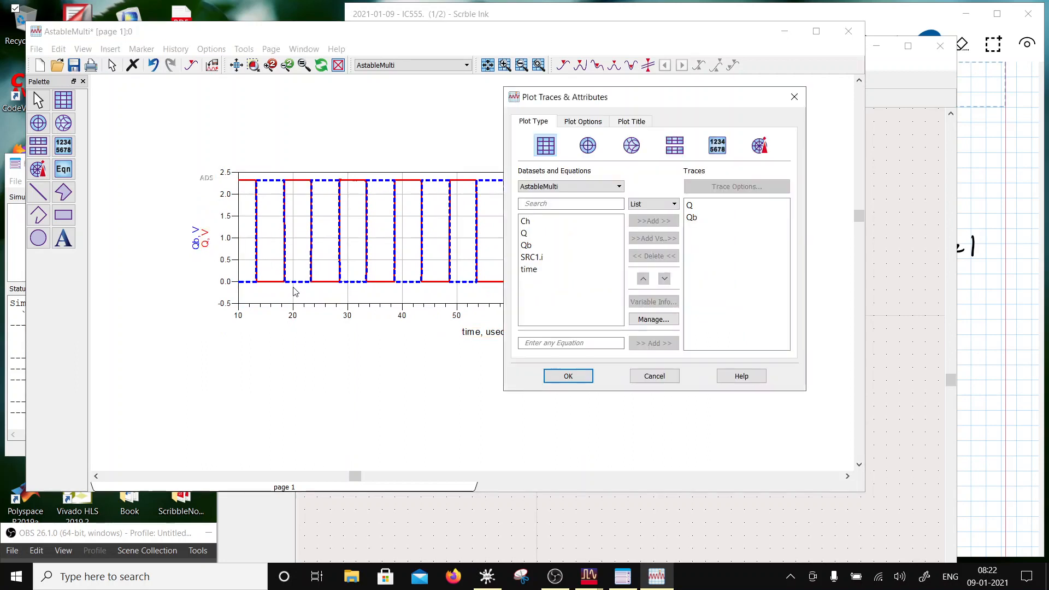
{"action": "left_click", "coordinate": [537, 223]}
{"action": "left_click", "coordinate": [645, 221]}
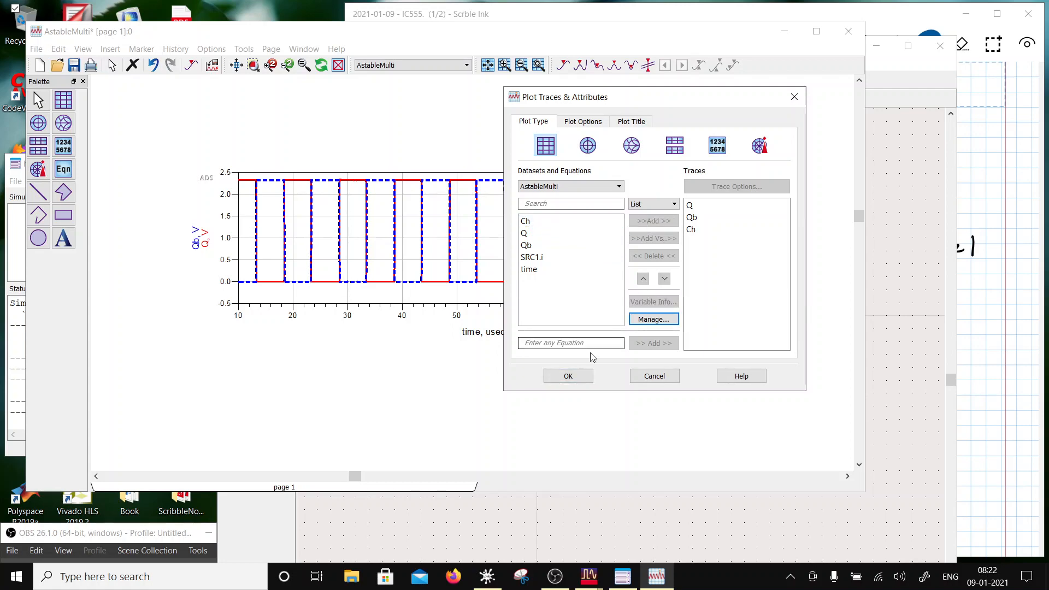
{"action": "left_click", "coordinate": [568, 376]}
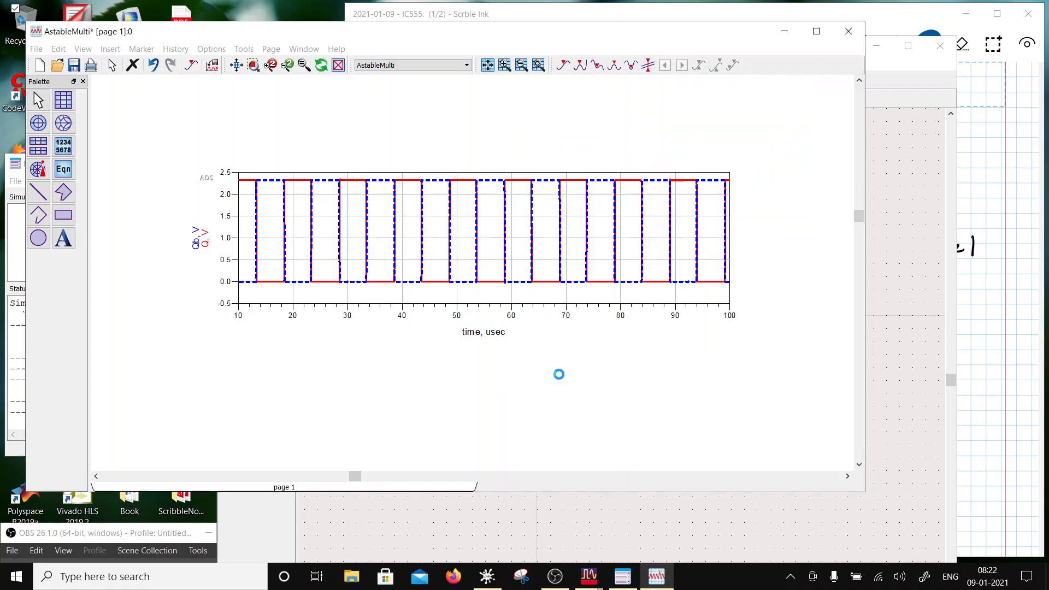
Step: Increase the line thickness of the magenta Ch trace
{"action": "double_click", "coordinate": [297, 235]}
{"action": "left_click", "coordinate": [524, 197]}
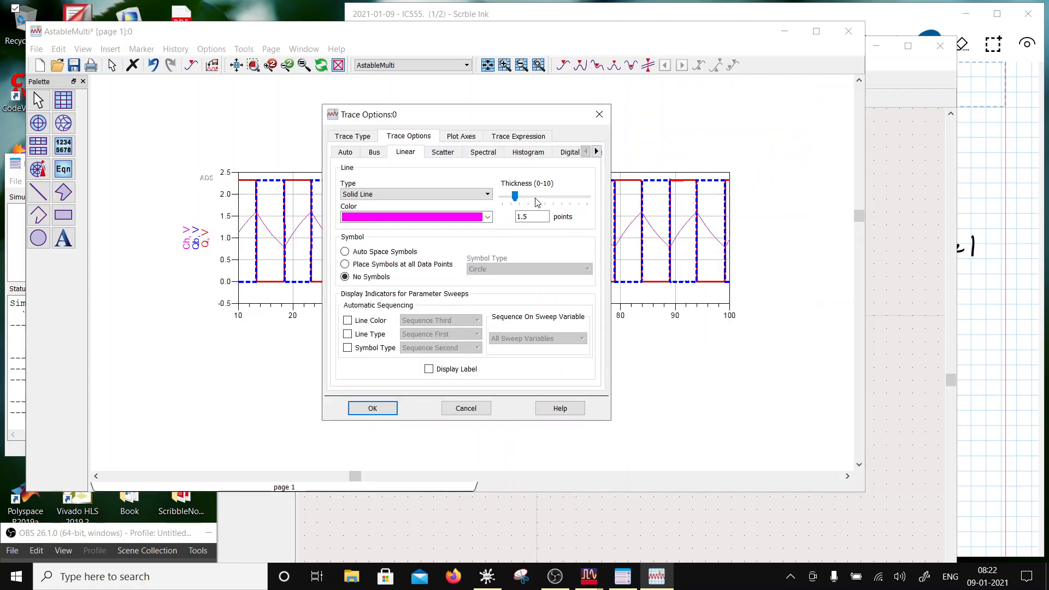
{"action": "left_click", "coordinate": [525, 196]}
{"action": "left_click", "coordinate": [388, 408]}
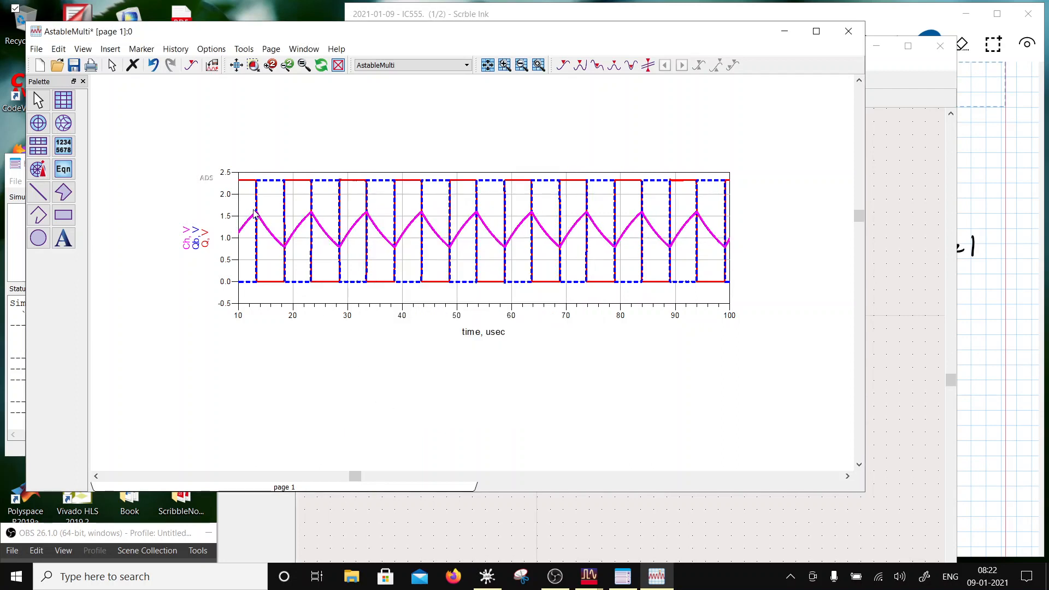
Step: Place a marker on the Ch trace's first peak at about 13.30 usec and shift its readout slightly to the right
{"action": "left_click", "coordinate": [142, 49]}
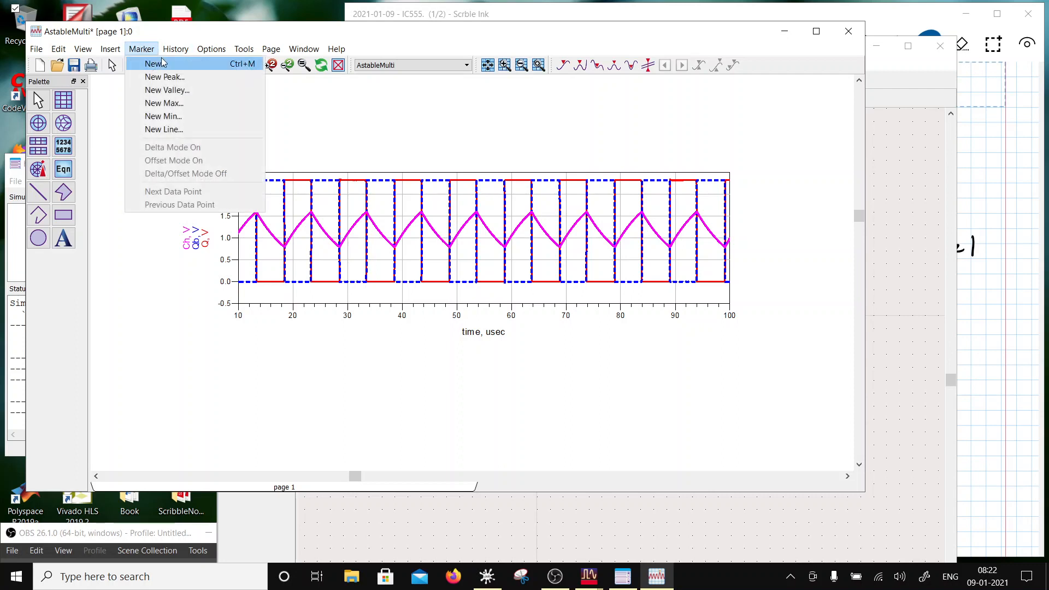
{"action": "left_click", "coordinate": [164, 63]}
{"action": "left_click", "coordinate": [263, 220]}
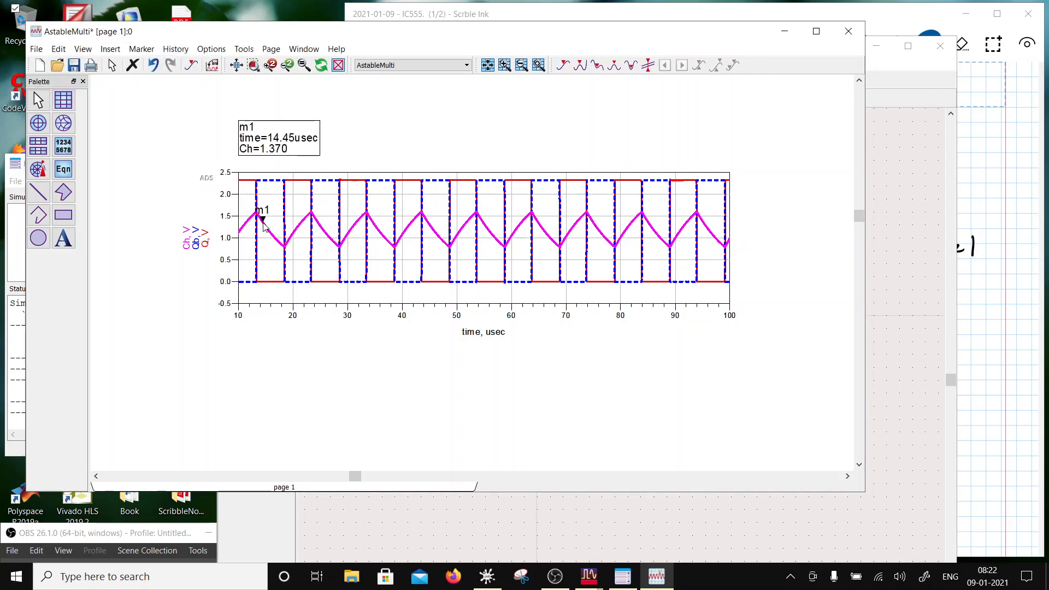
{"action": "left_click_drag", "start_coordinate": [263, 221], "coordinate": [256, 215]}
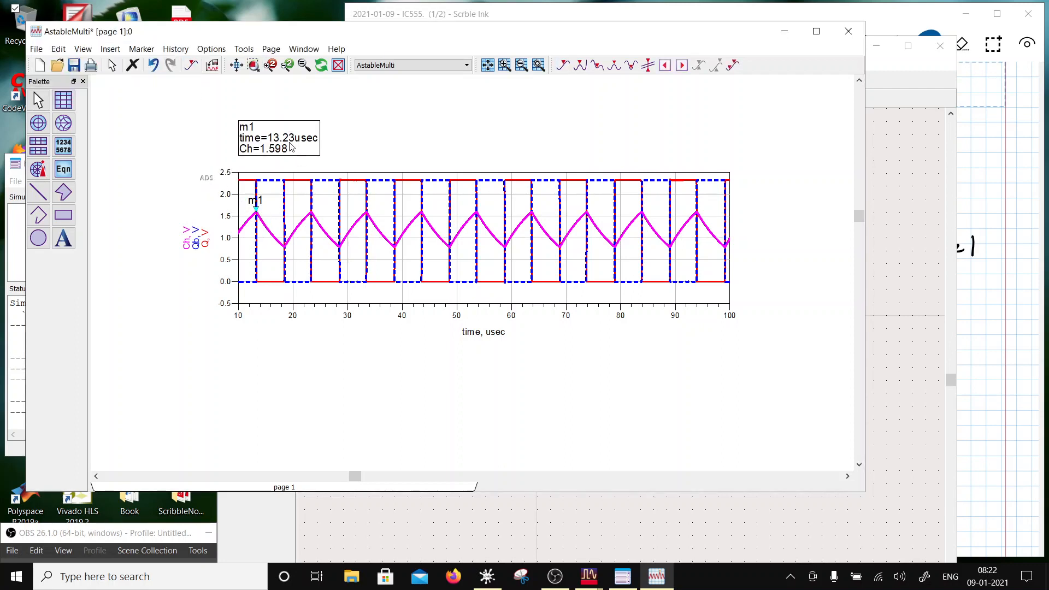
{"action": "left_click_drag", "start_coordinate": [292, 142], "coordinate": [316, 144]}
{"action": "left_click", "coordinate": [257, 210]}
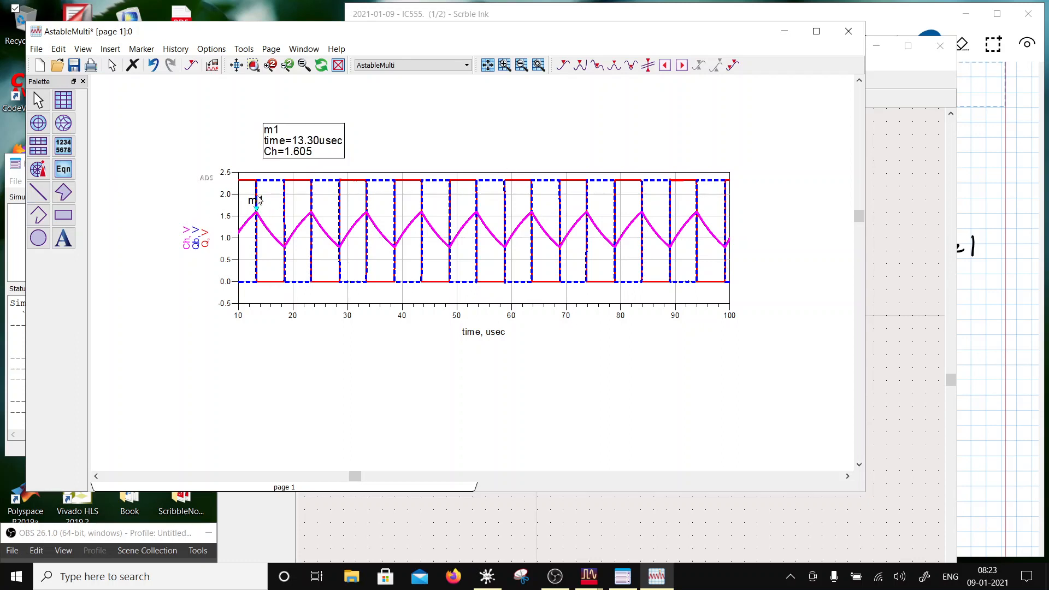
Step: Place a second marker on the Ch trace's first valley at about 18.45 usec, with its readout beside the first one
{"action": "left_click", "coordinate": [141, 49]}
{"action": "left_click", "coordinate": [156, 63]}
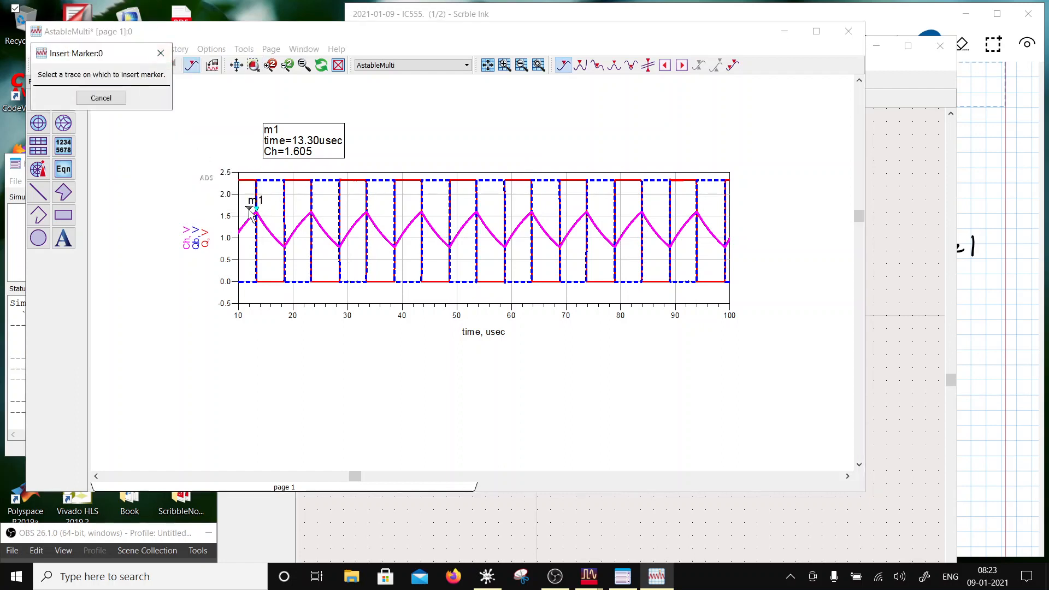
{"action": "left_click", "coordinate": [277, 244]}
{"action": "left_click_drag", "start_coordinate": [278, 236], "coordinate": [285, 254]}
{"action": "left_click_drag", "start_coordinate": [300, 107], "coordinate": [410, 151]}
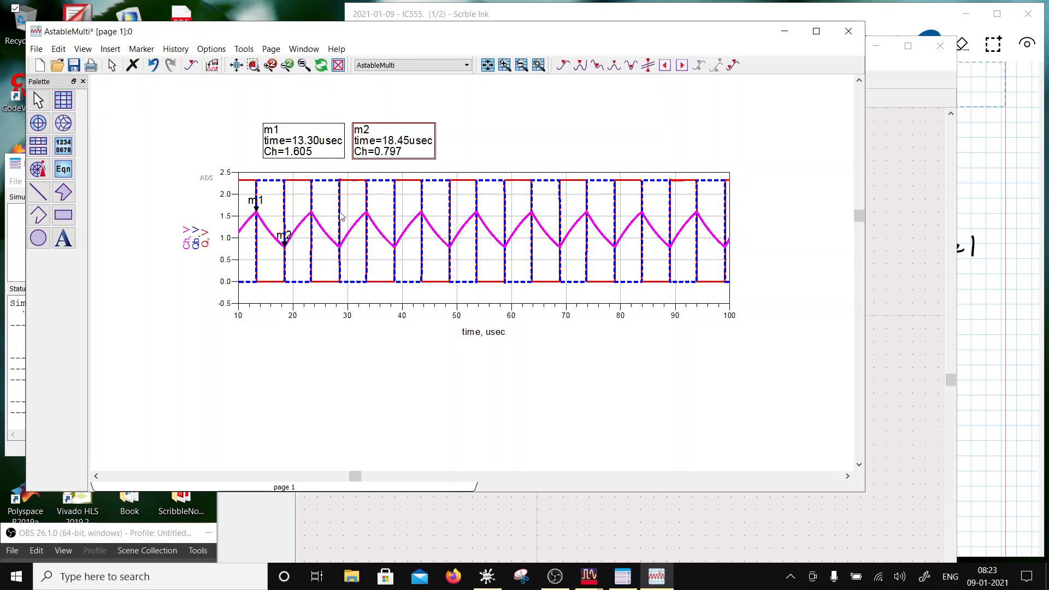
{"action": "left_click", "coordinate": [286, 247]}
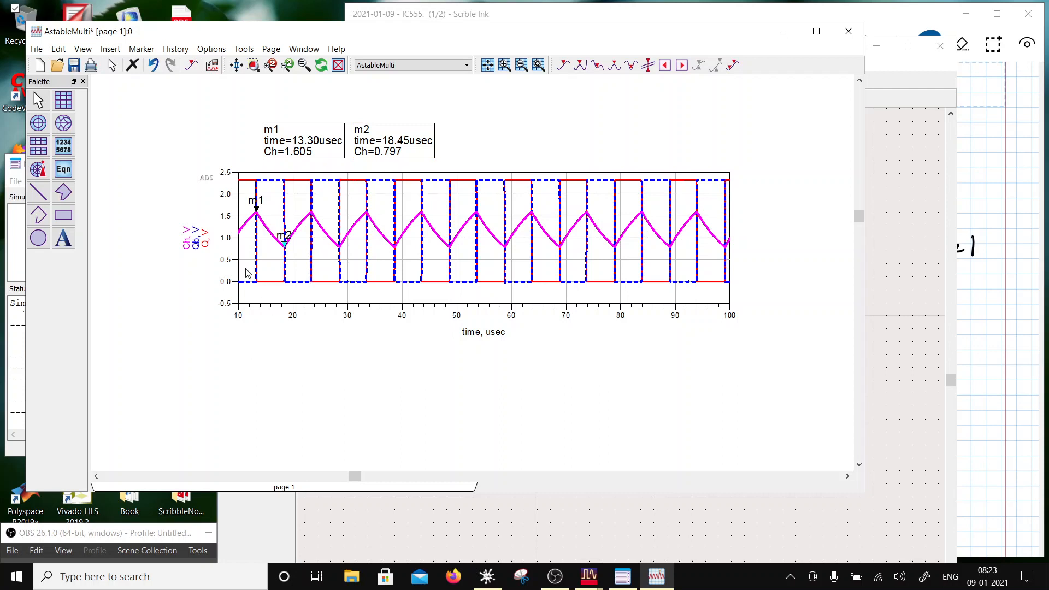
Step: Stretch the plot to about one and three-quarter times its height and move the data display window aside to view the schematic
{"action": "left_click", "coordinate": [558, 300]}
{"action": "left_click_drag", "start_coordinate": [732, 305], "coordinate": [706, 404]}
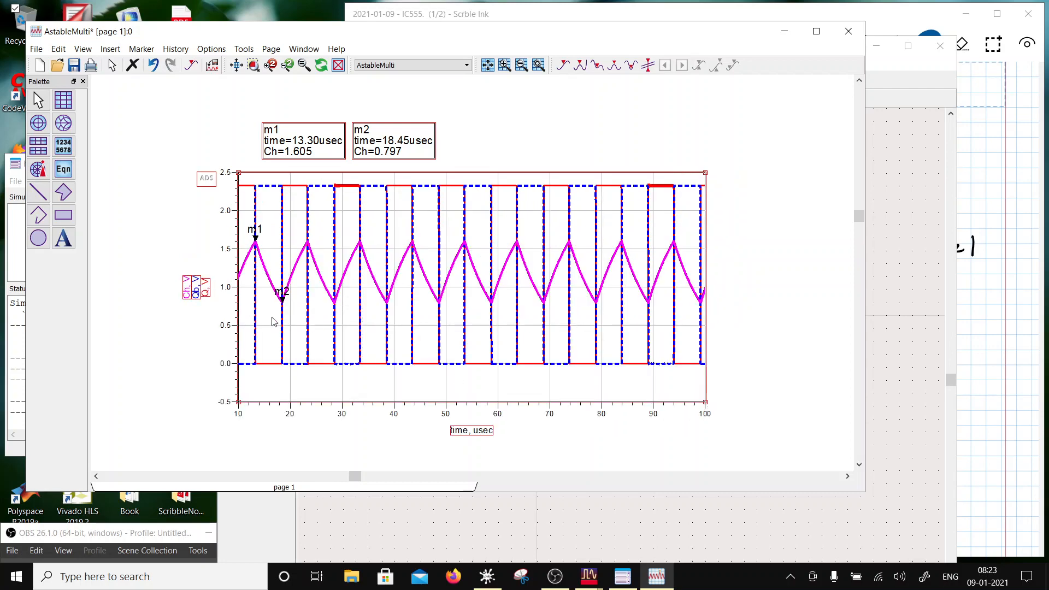
{"action": "left_click_drag", "start_coordinate": [465, 45], "coordinate": [115, 228]}
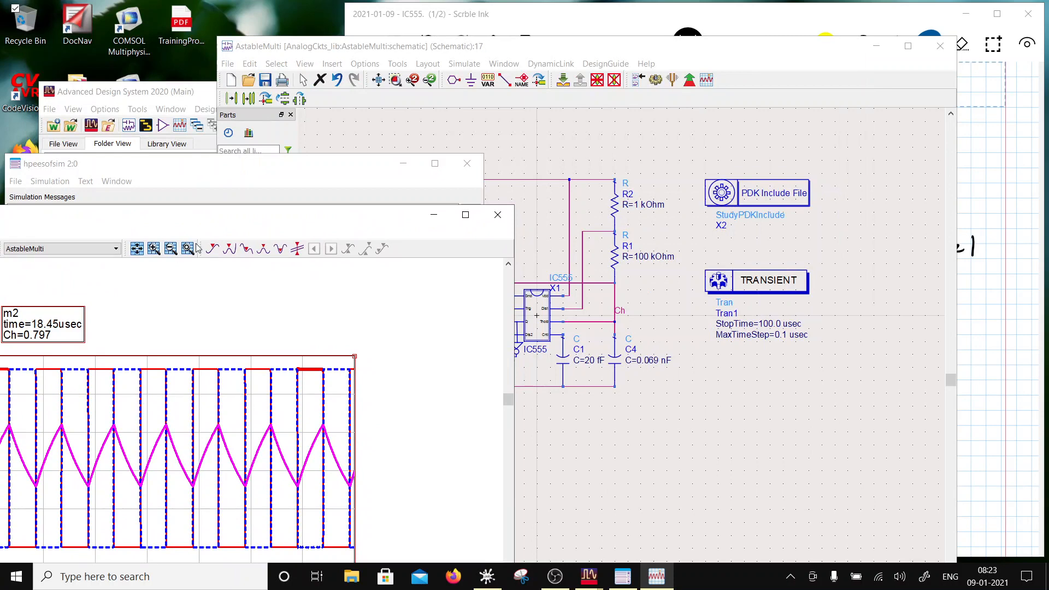
{"action": "left_click_drag", "start_coordinate": [187, 217], "coordinate": [471, 106]}
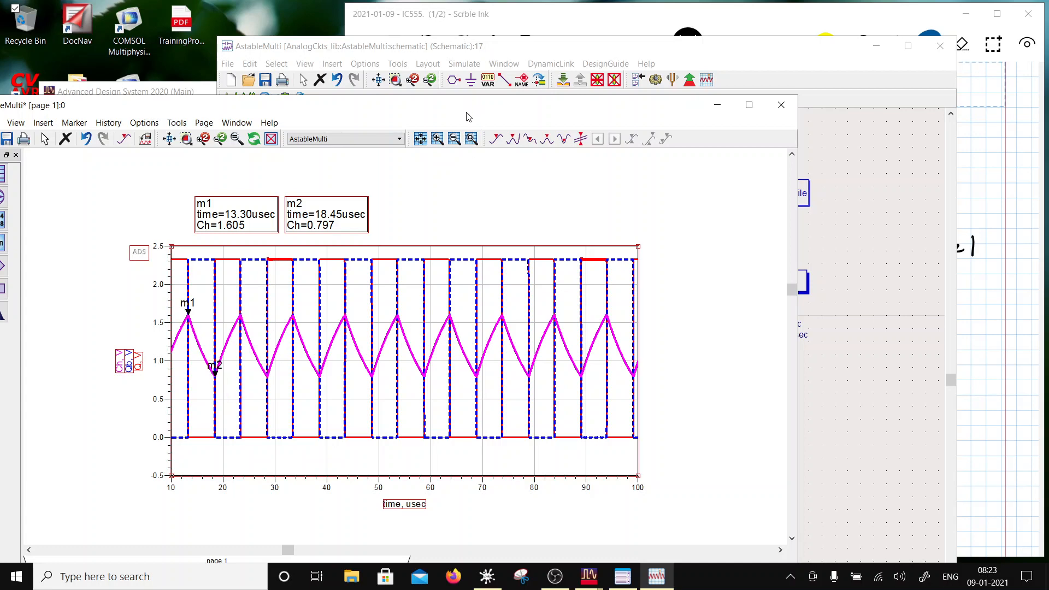
Step: Bring the full data display window into view and highlight the Qb trace and the Q trace in turn
{"action": "left_click_drag", "start_coordinate": [466, 112], "coordinate": [646, 105]}
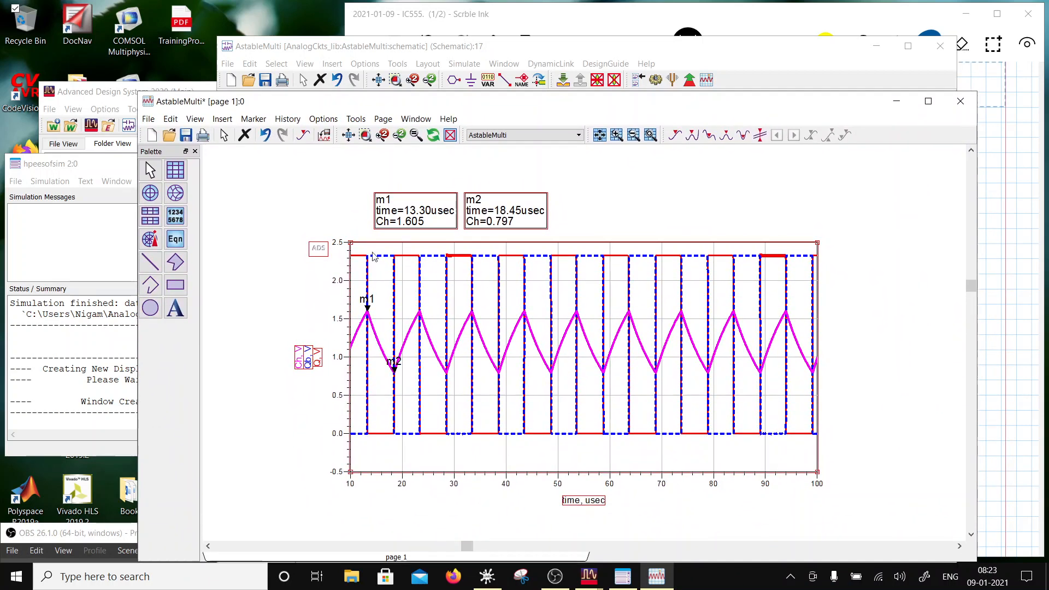
{"action": "left_click_drag", "start_coordinate": [403, 103], "coordinate": [418, 152]}
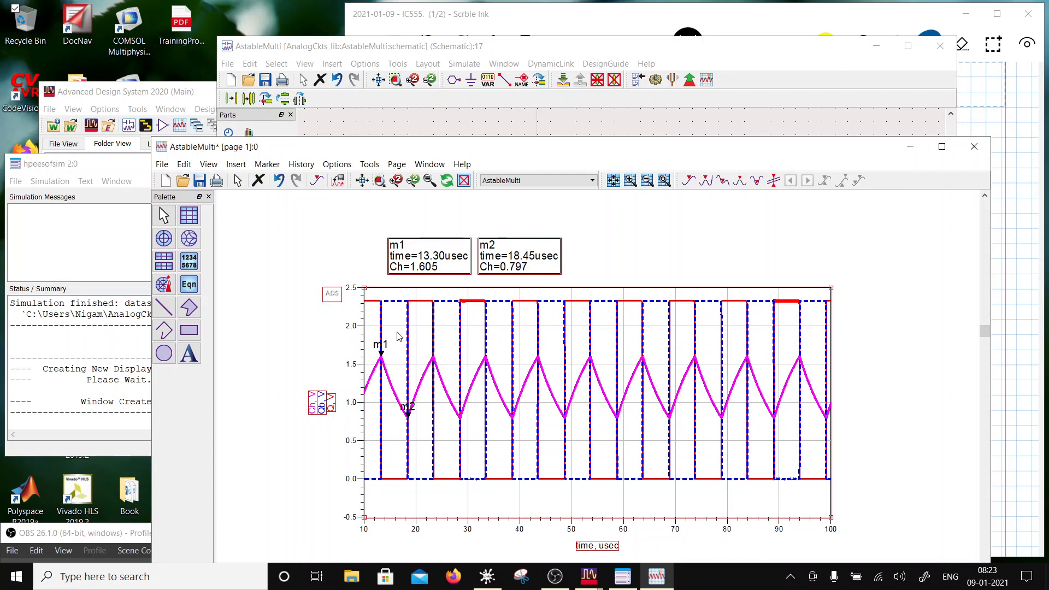
{"action": "left_click", "coordinate": [398, 301]}
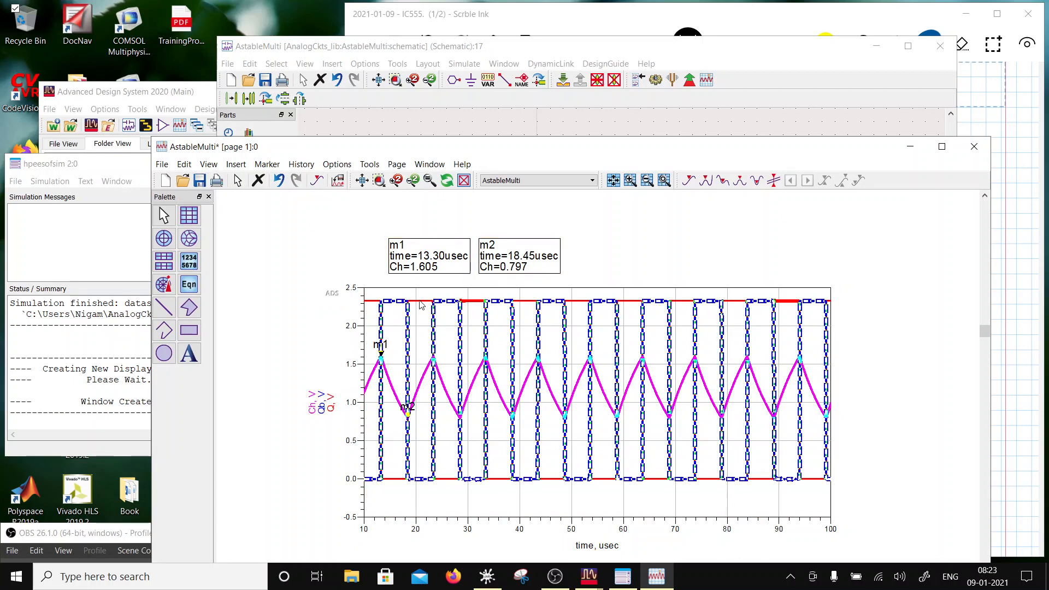
{"action": "left_click", "coordinate": [428, 301]}
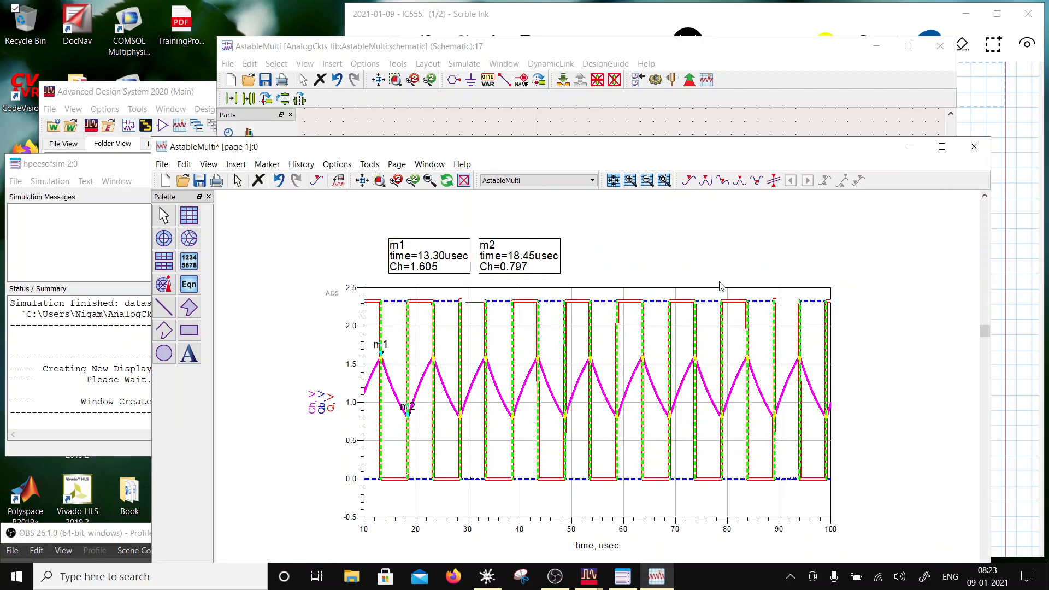
Step: Clear the trace selection, save the AstableMulti data display, and move its window up so the whole plot fits on screen
{"action": "left_click", "coordinate": [666, 261]}
{"action": "left_click", "coordinate": [200, 181]}
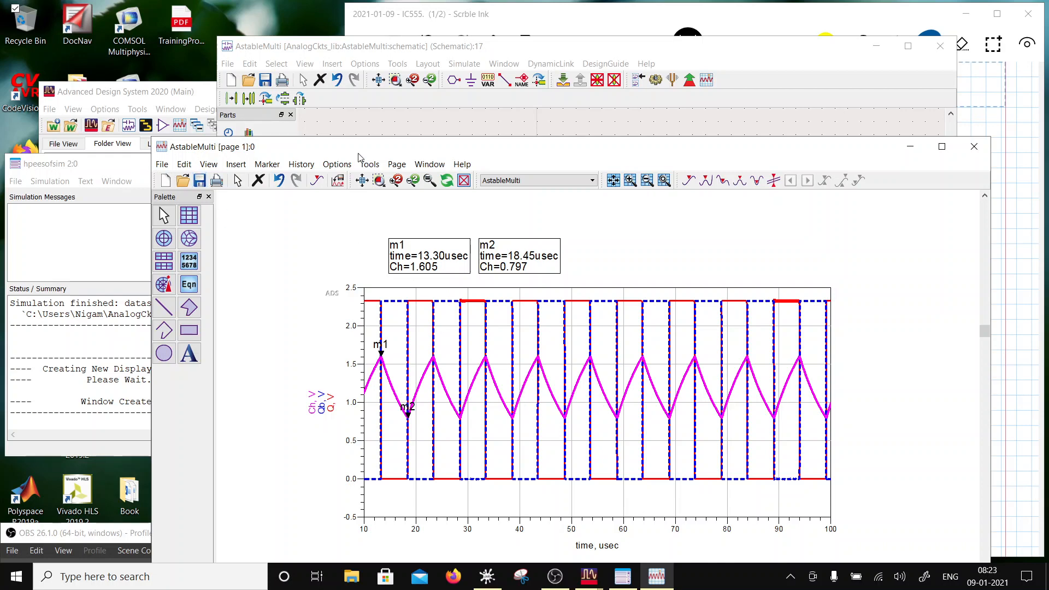
{"action": "left_click_drag", "start_coordinate": [360, 155], "coordinate": [288, 99]}
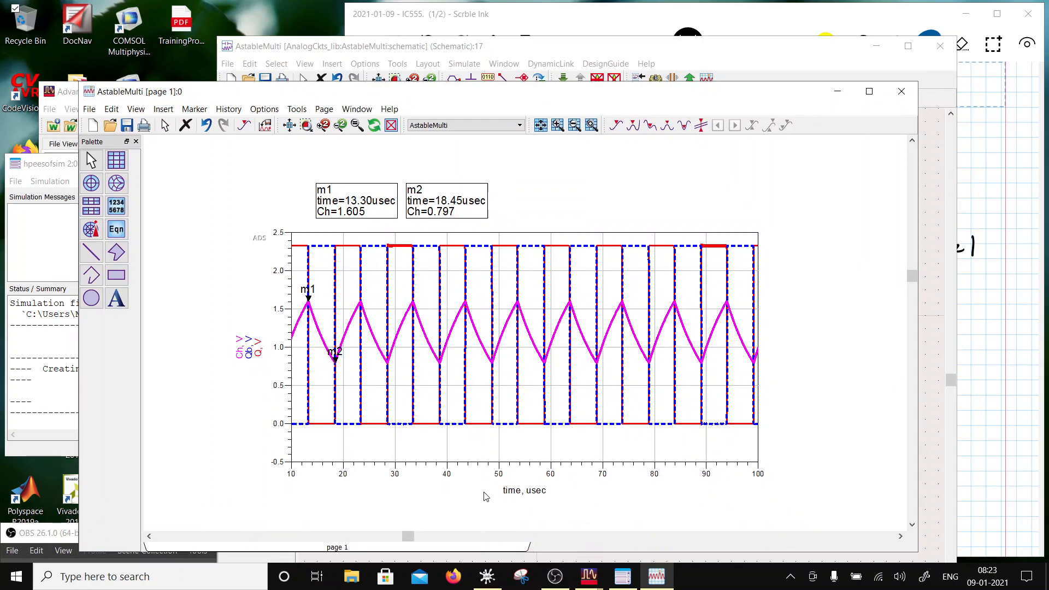
Step: Switch to the AstableMulti schematic and push into the IC555 instance X1 to open its internal circuit
{"action": "left_click", "coordinate": [427, 48]}
{"action": "left_click", "coordinate": [529, 330]}
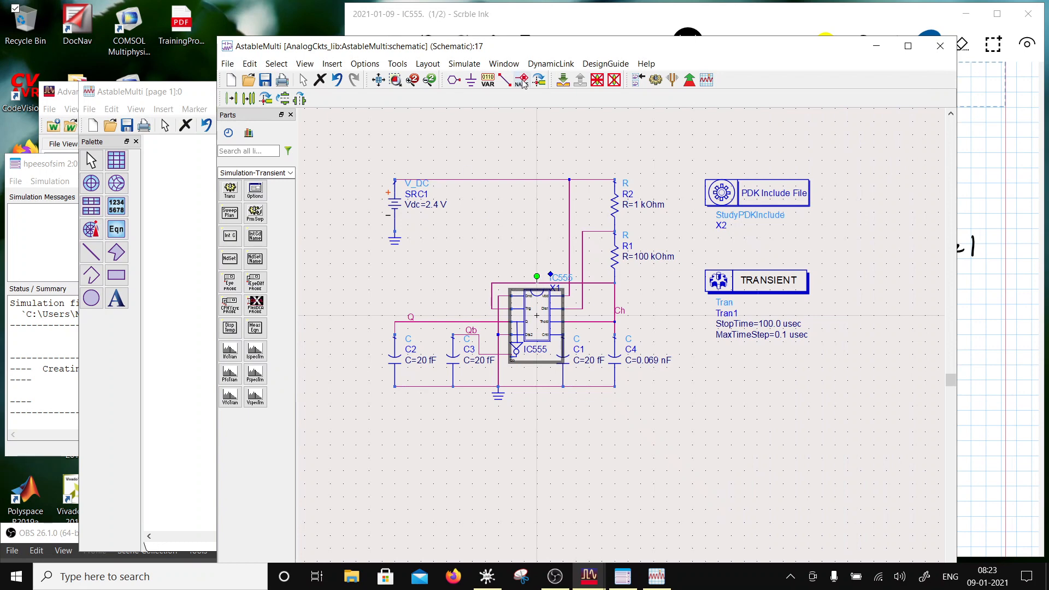
{"action": "left_click", "coordinate": [563, 80]}
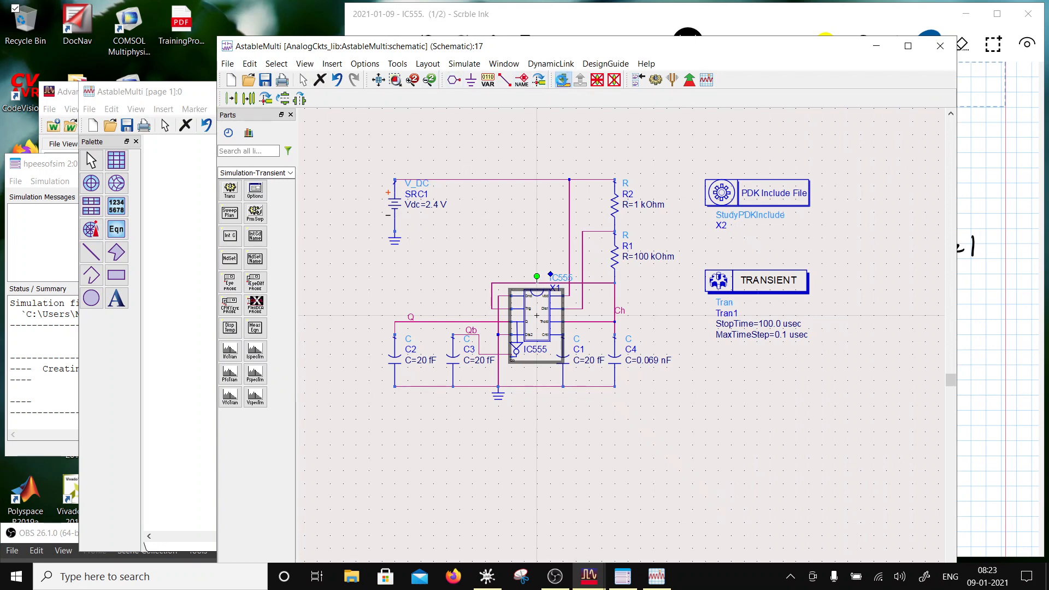